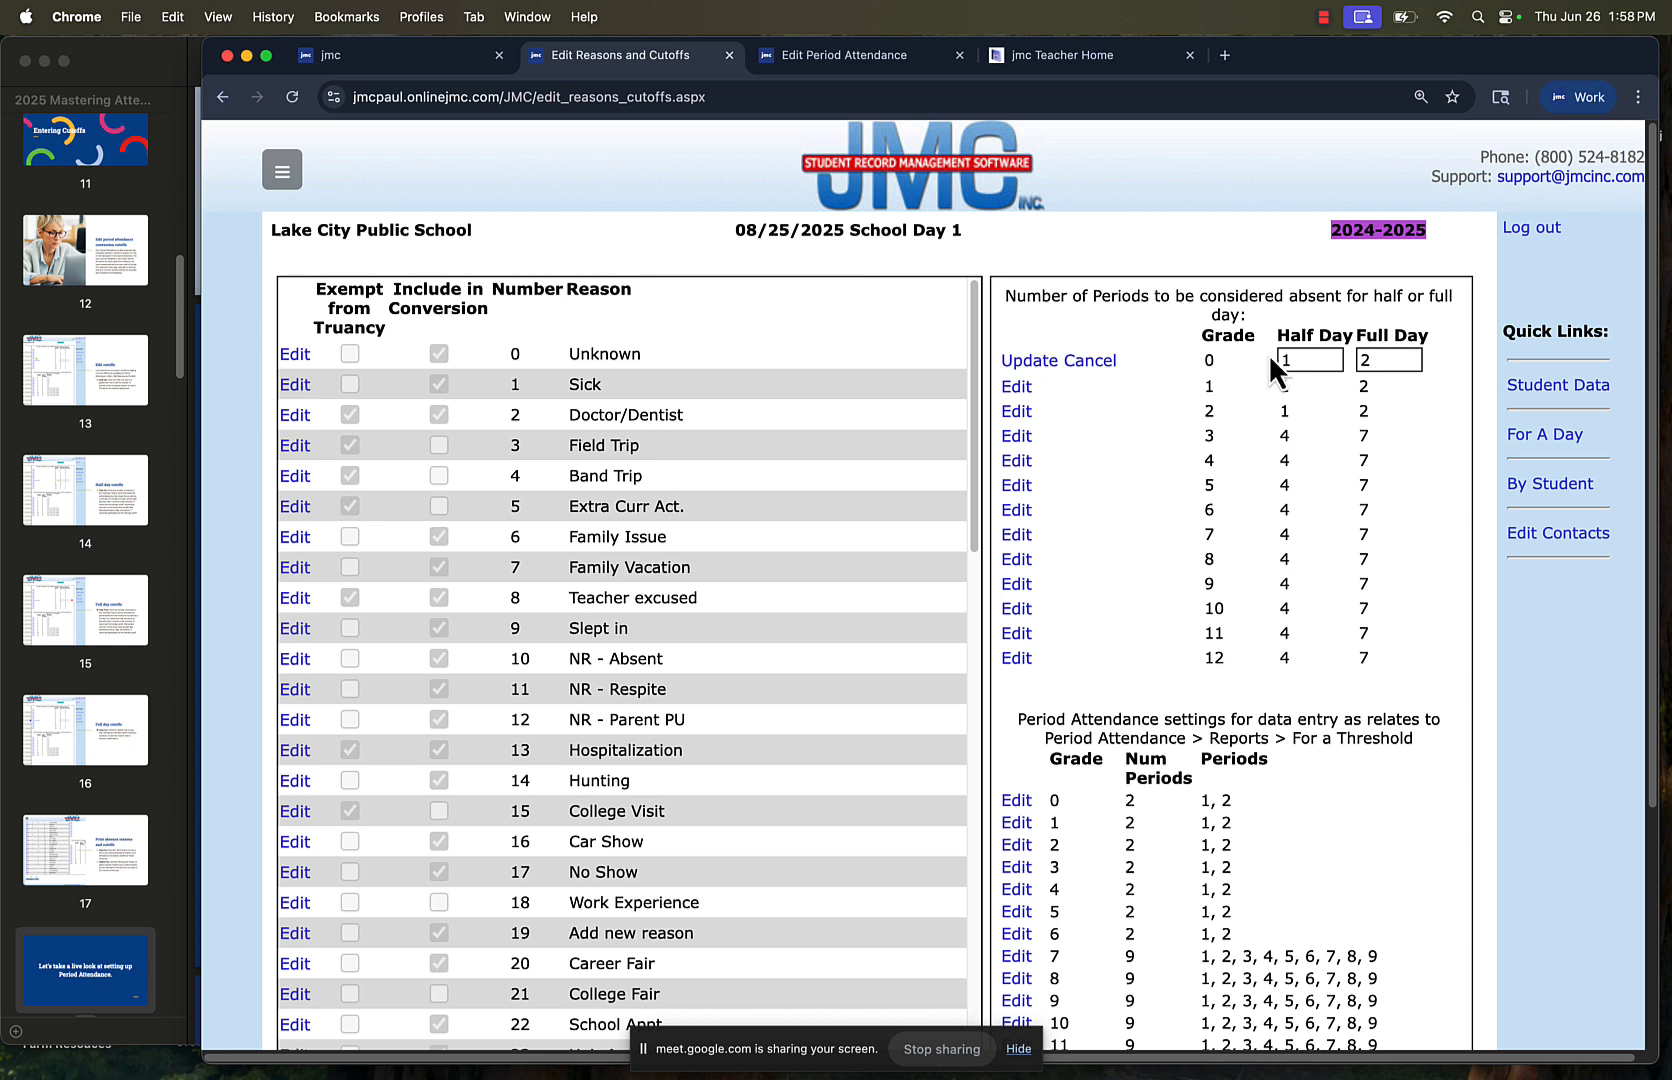
click(1100, 361)
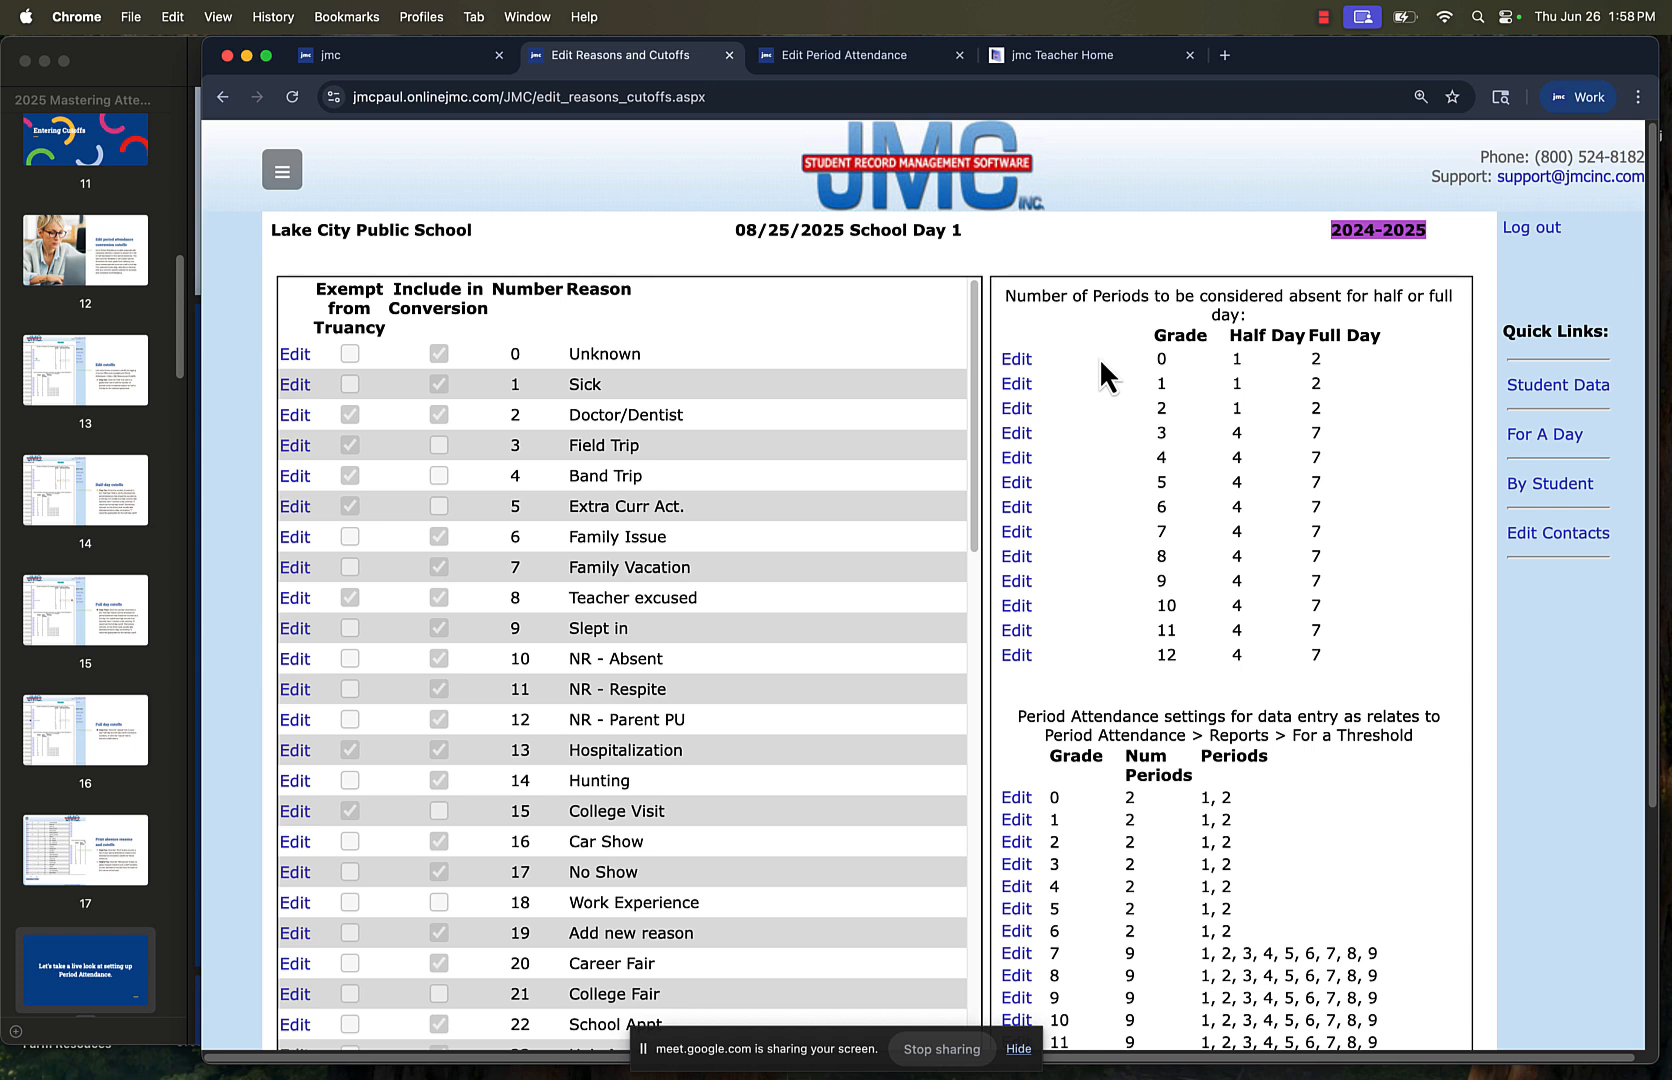
click(1024, 362)
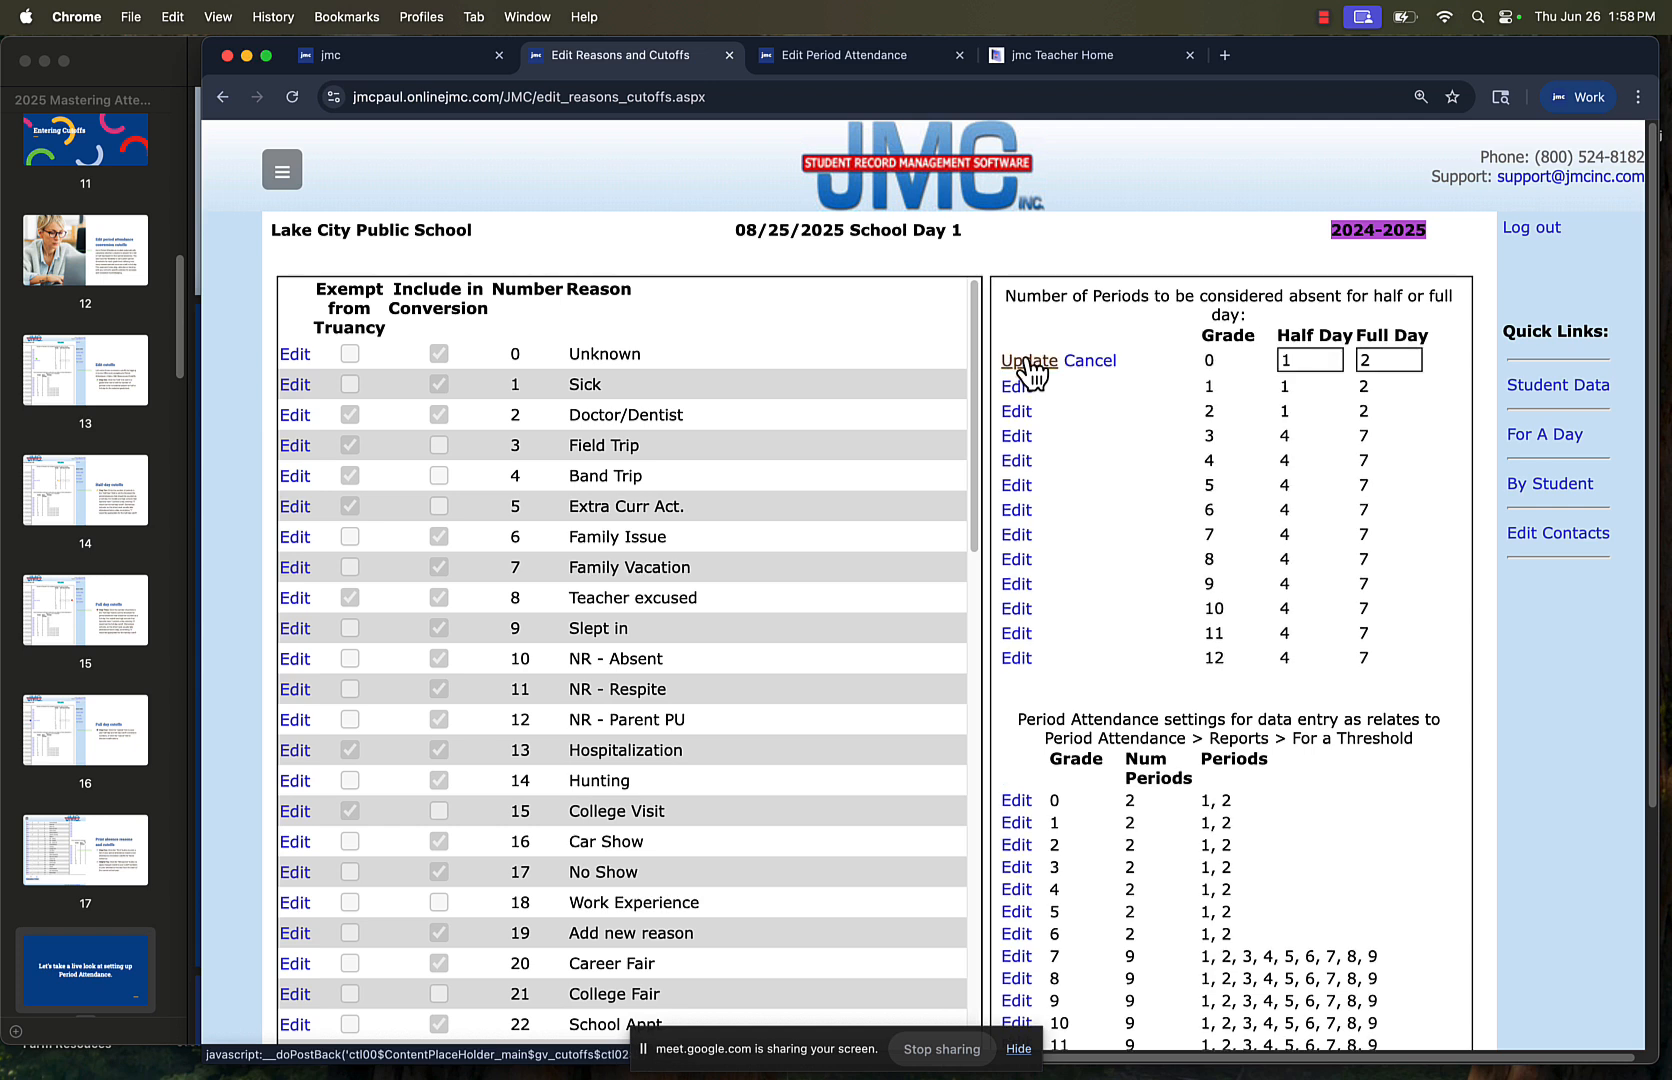
double_click(1317, 362)
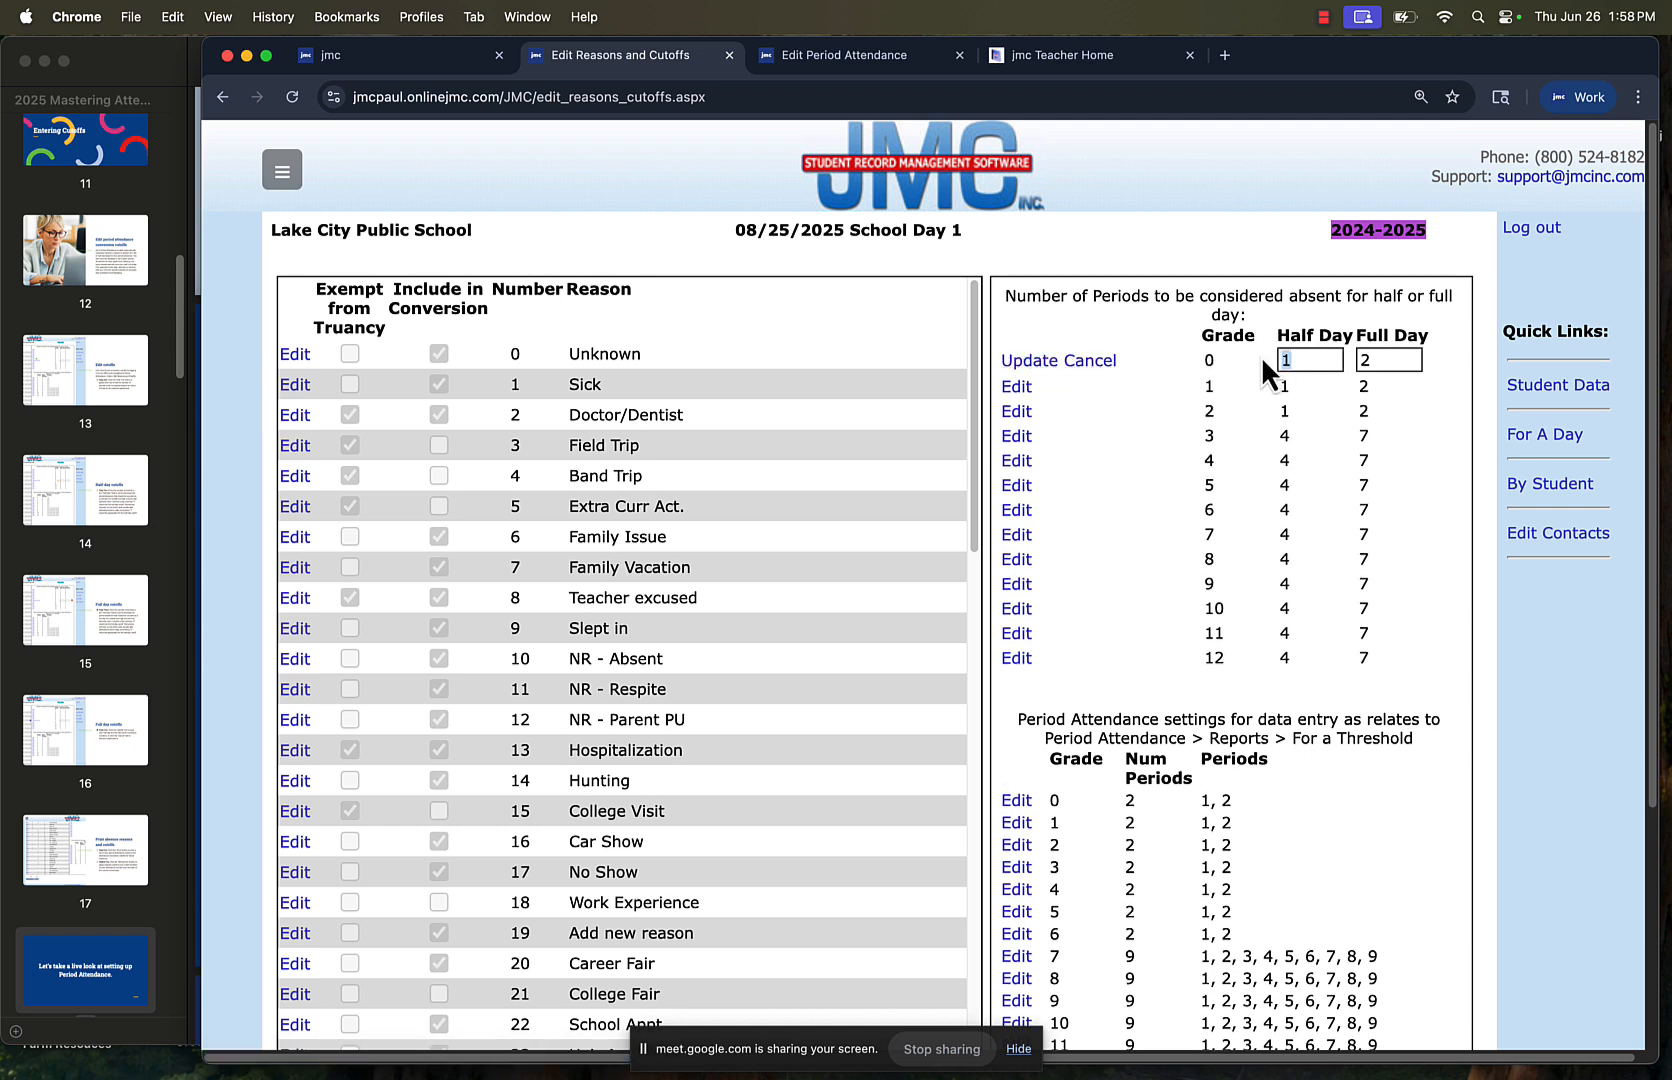
text(2)
key(Tab)
text(4)
click(1098, 362)
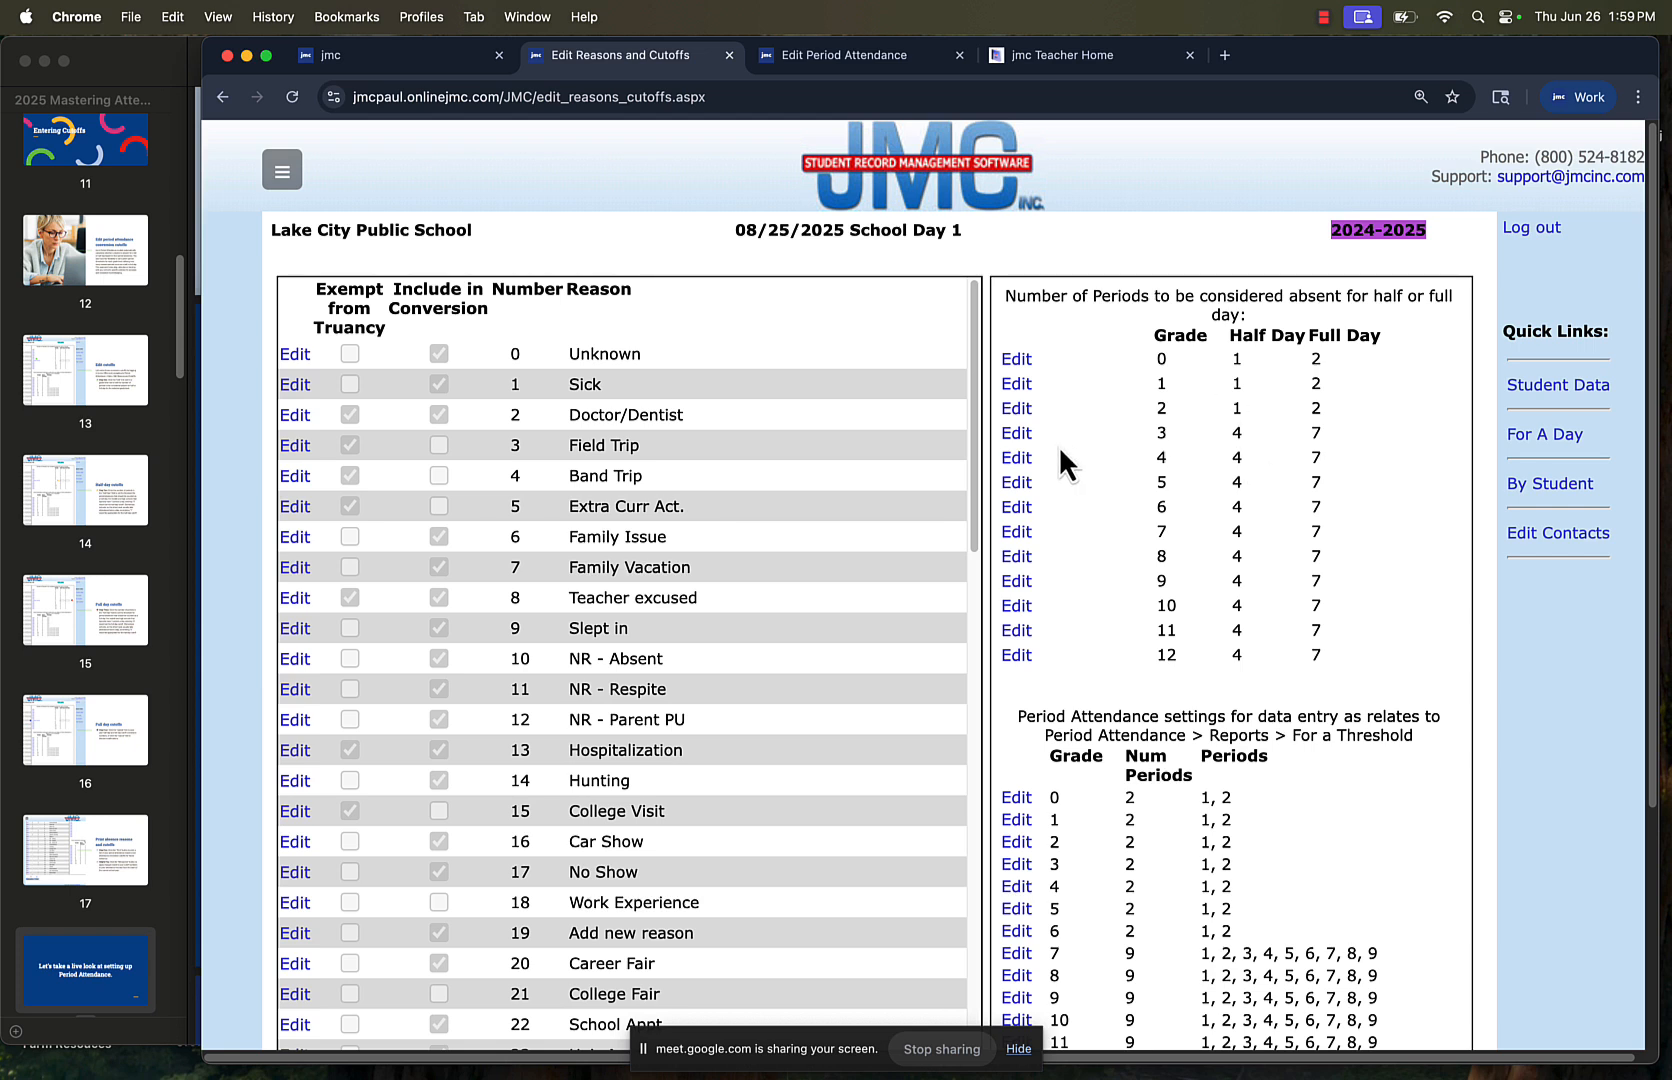
Set the absence cutoffs for grade 3 to 1 period for a half day and 2 for a full day, and save the row
click(1016, 432)
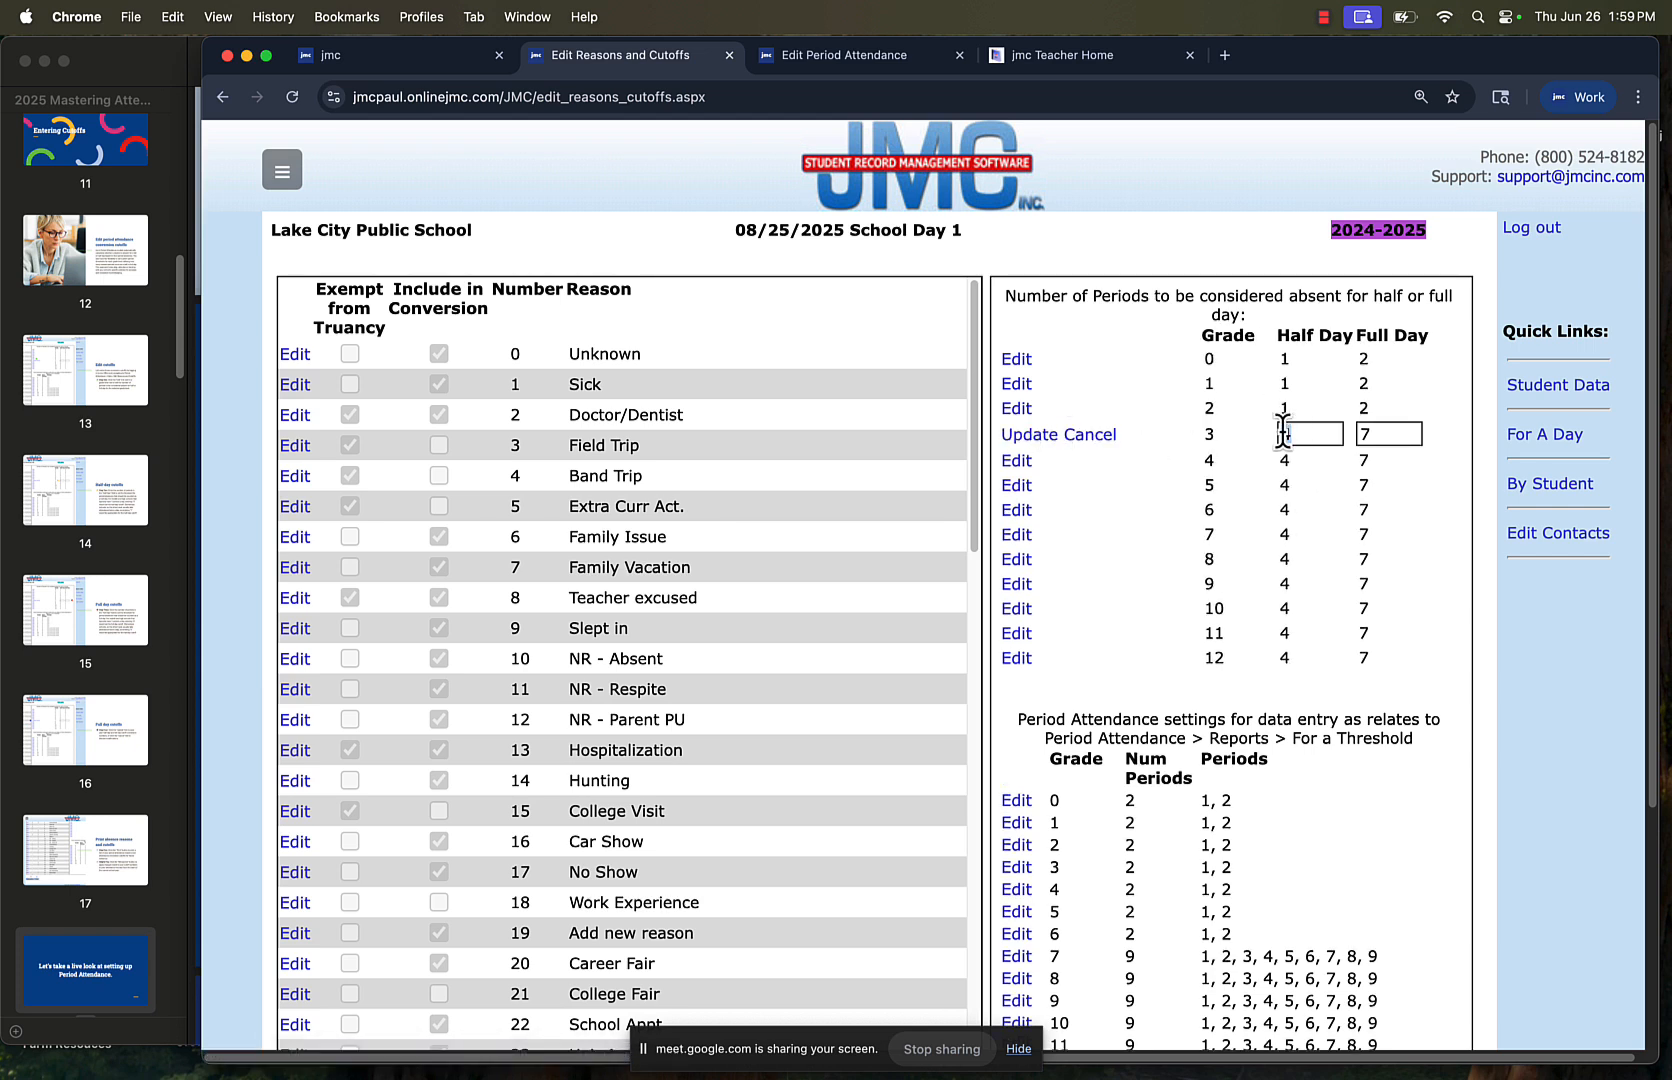
key(Tab)
text(2)
click(1016, 436)
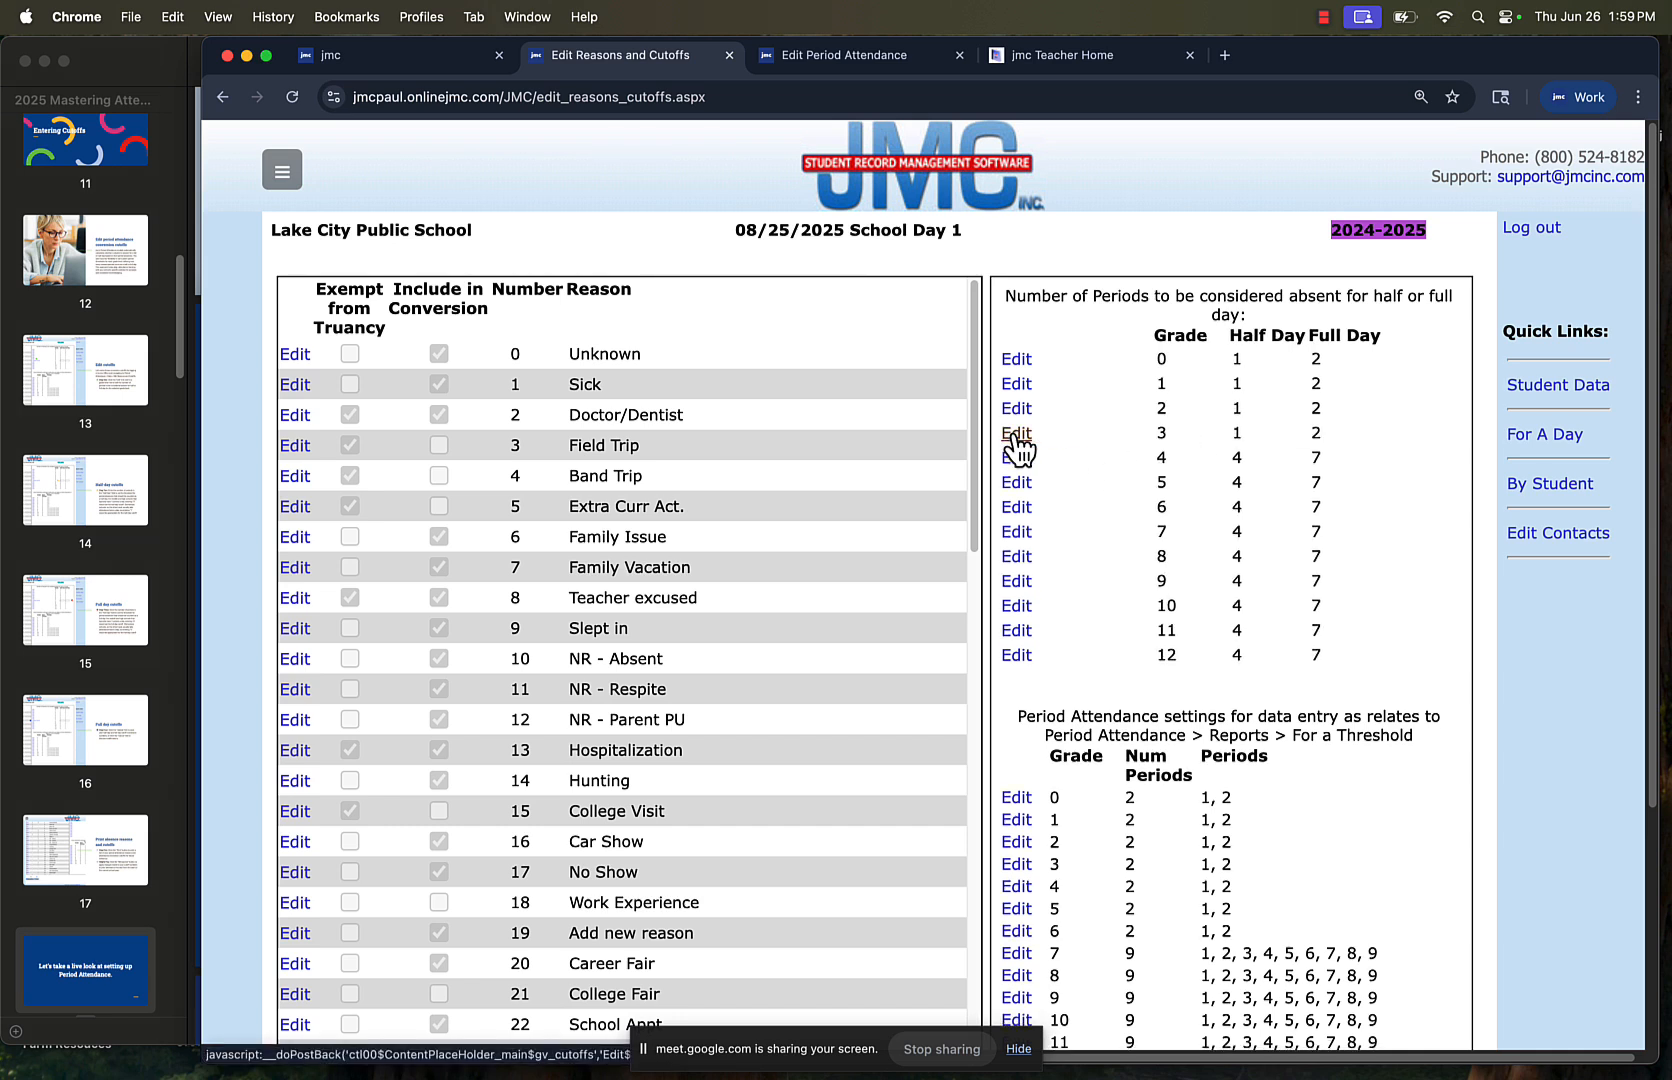
Set the absence cutoffs for grade 4 to 1 period for a half day and 2 for a full day, and save the row
click(1016, 462)
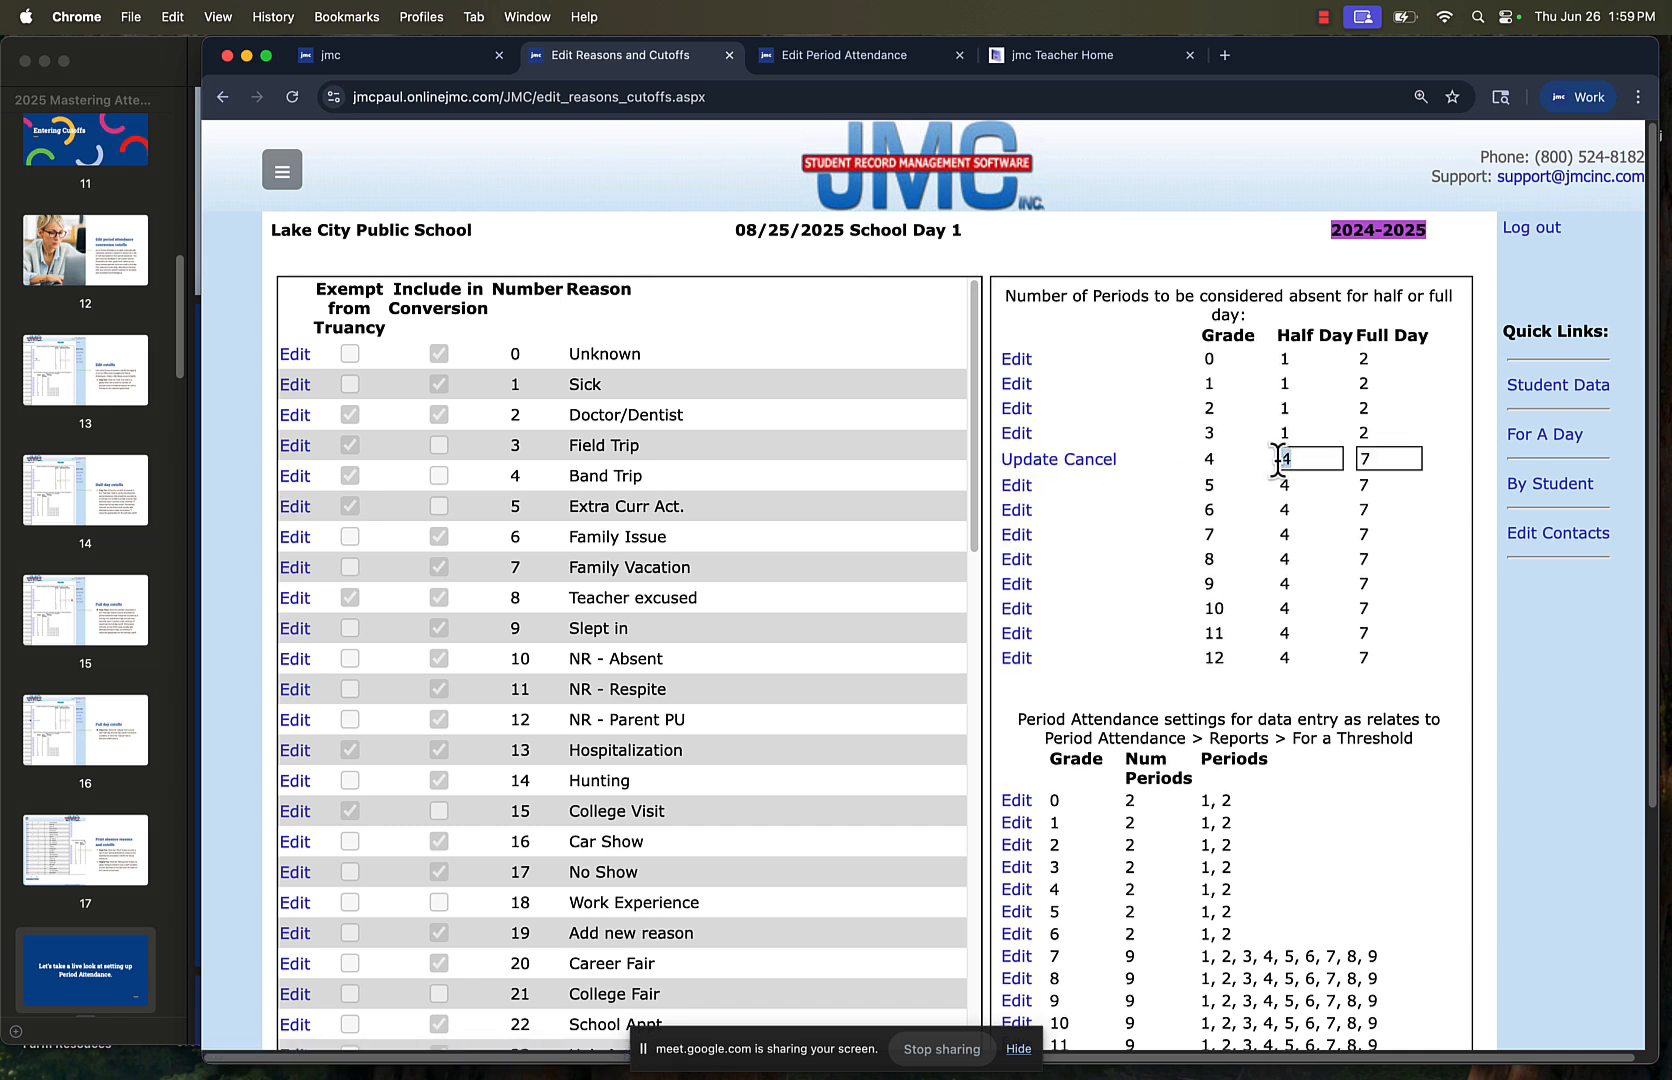
text(1)
key(Tab)
key(Tab)
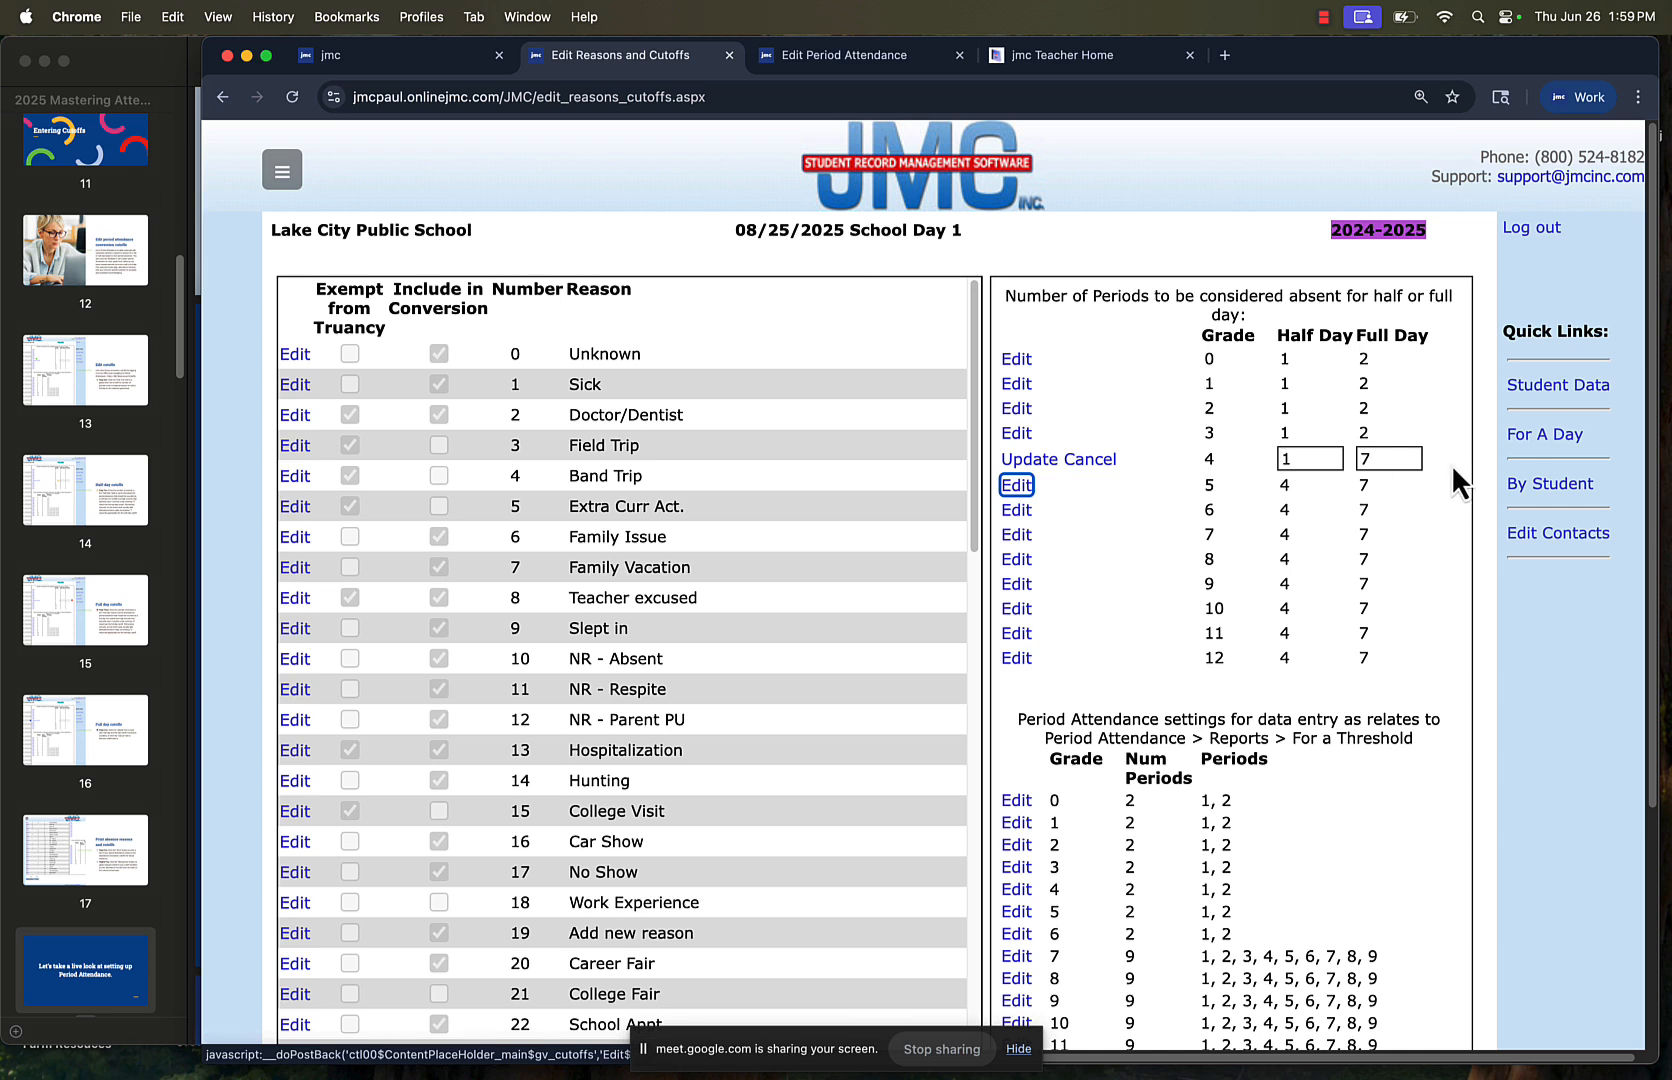
click(1405, 458)
key(BackSpace)
text(2)
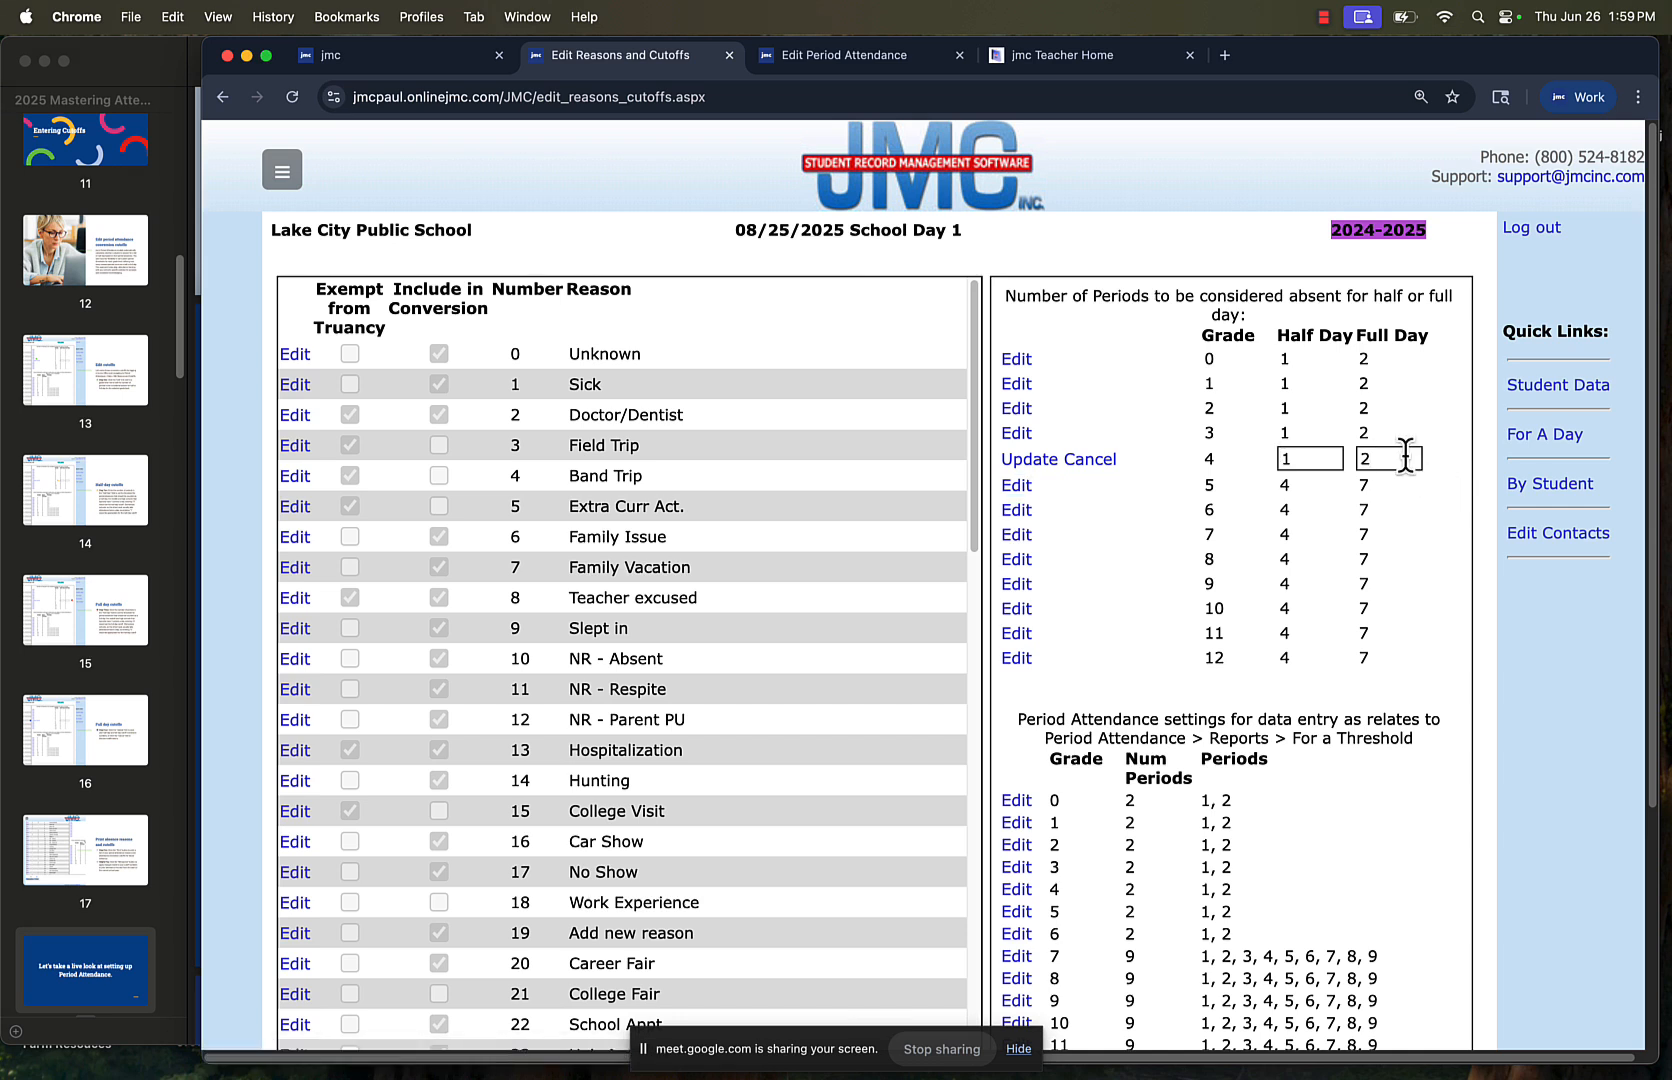
click(1030, 463)
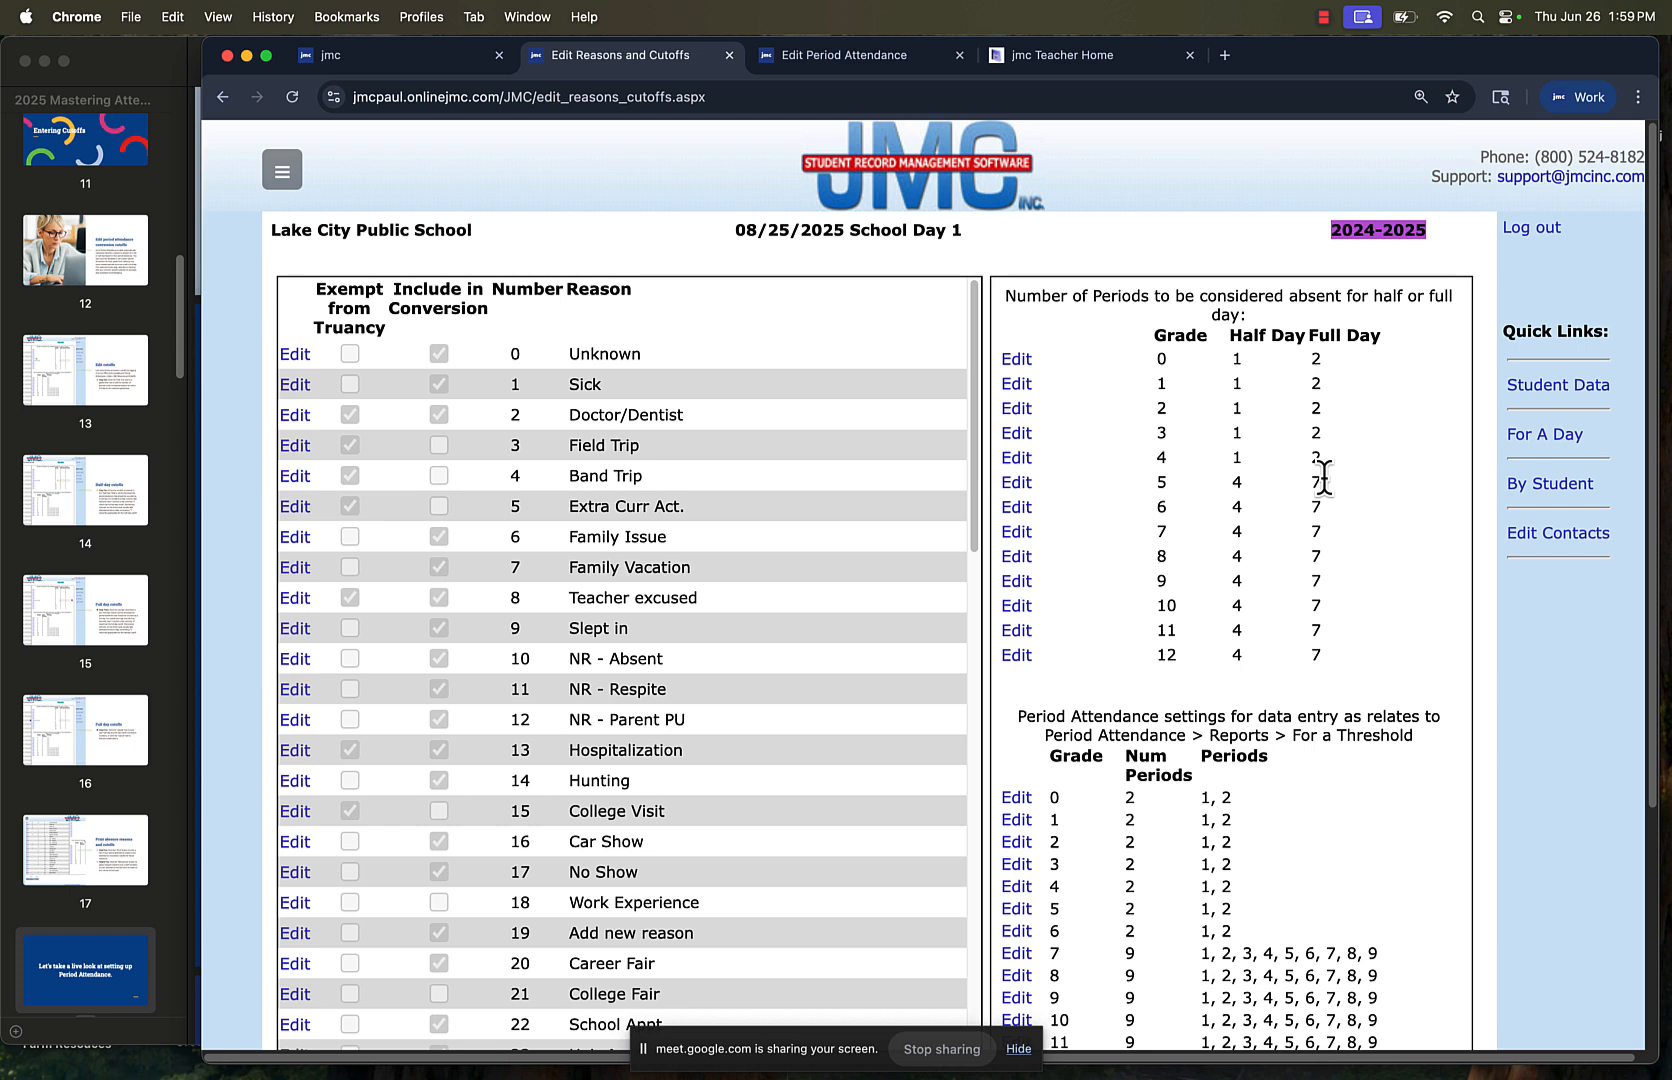
Try alternative absence cutoffs for grade 5 and save the row with 4 periods for a half day and 7 for a full day
click(1018, 483)
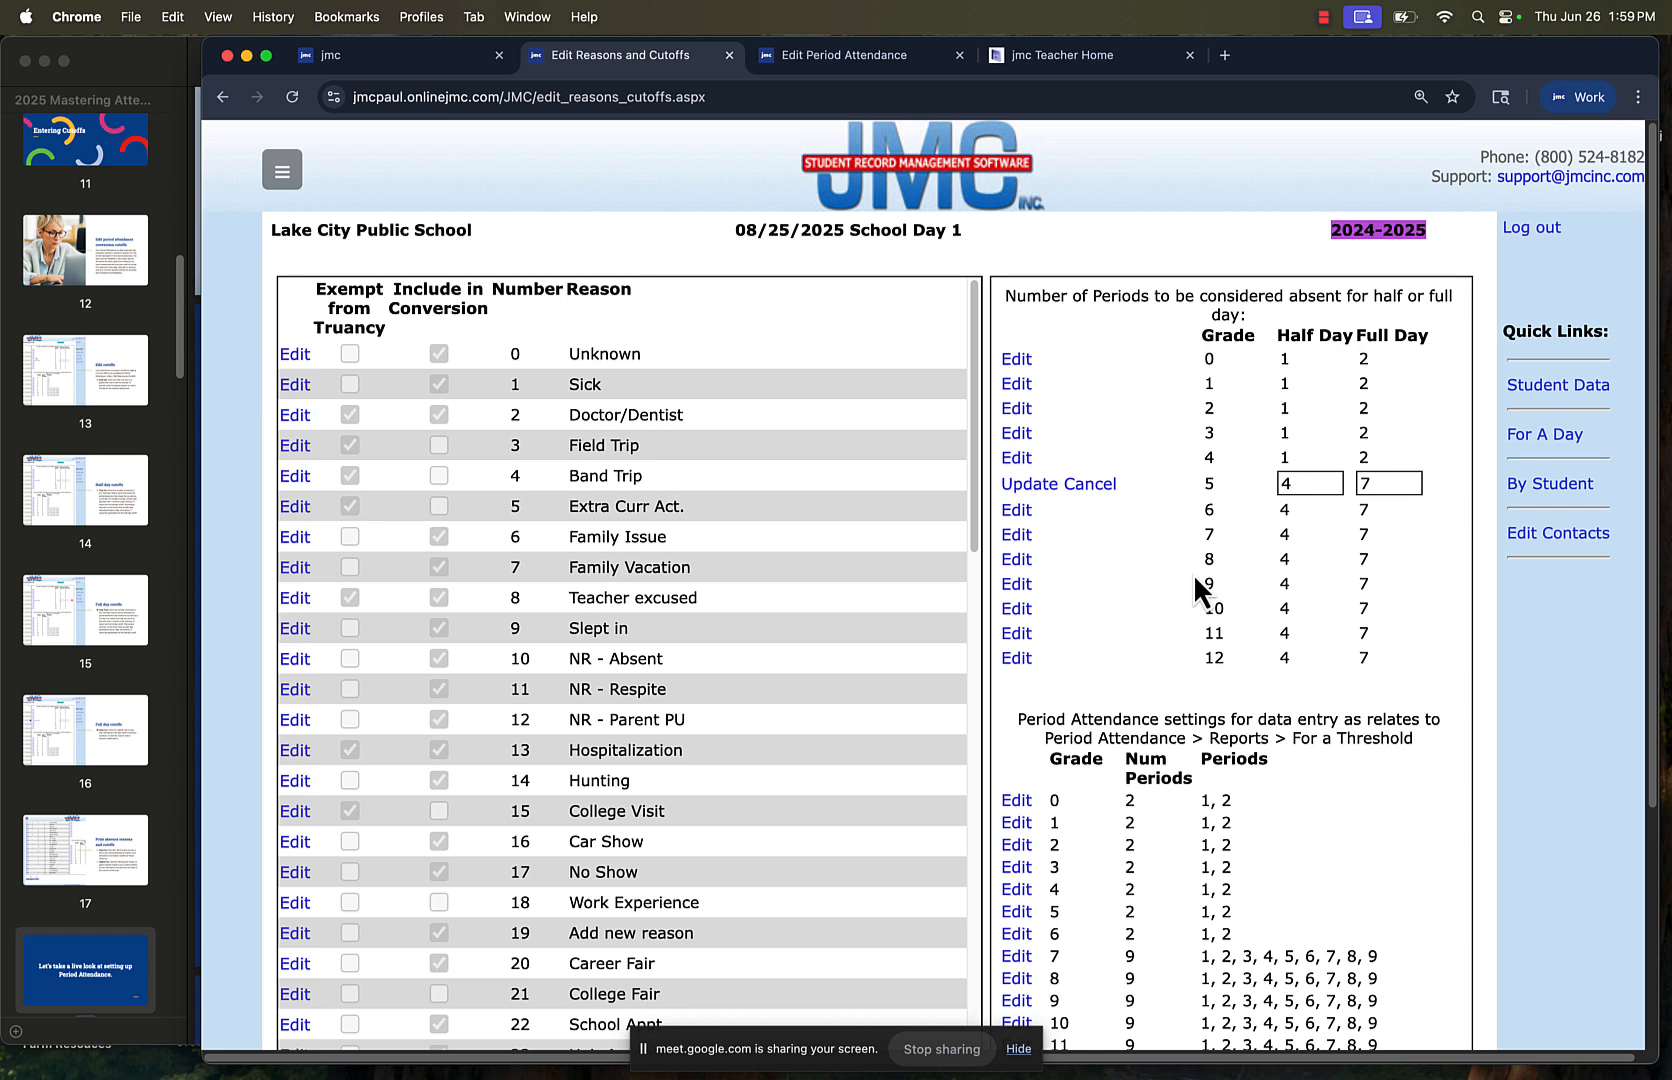
double_click(1279, 483)
text(3)
text(6)
text(4)
text(8)
key(BackSpace)
text(7)
click(1038, 486)
double_click(1365, 483)
text(3)
key(BackSpace)
text(7)
click(1010, 487)
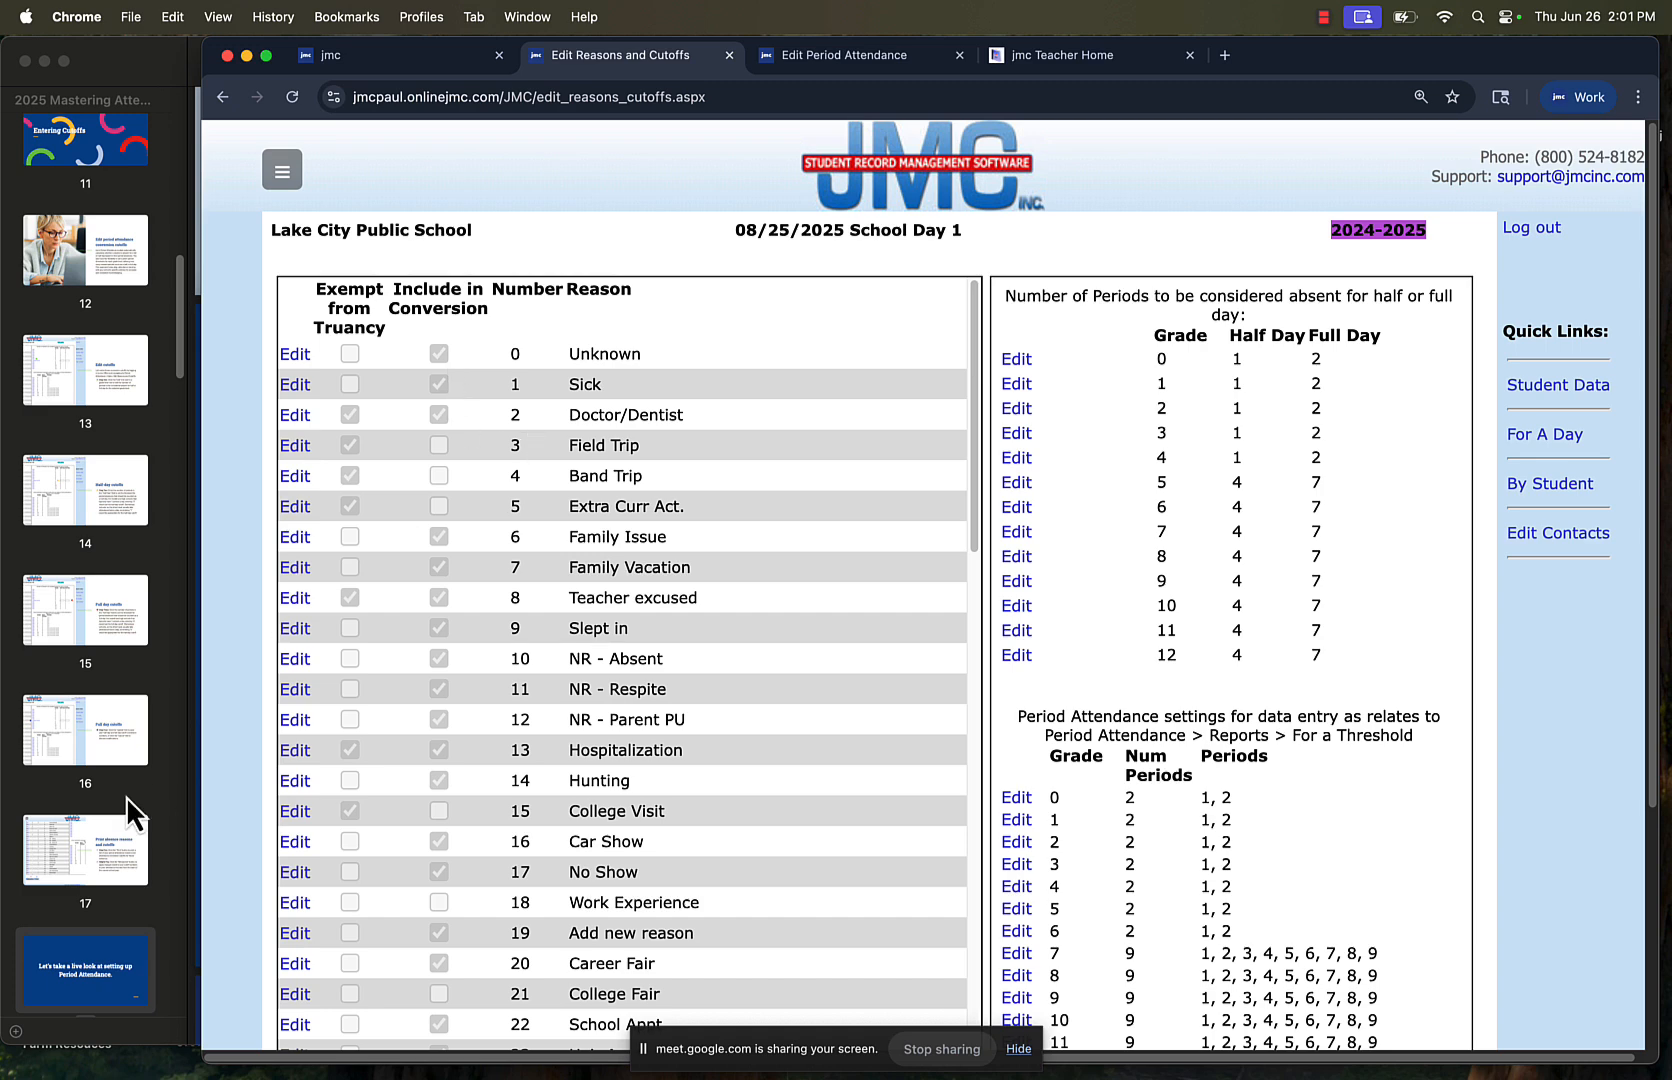
Switch to the 2025 Mastering Attendance PDF in Preview, show it full screen from page 18 and advance to page 20
click(118, 966)
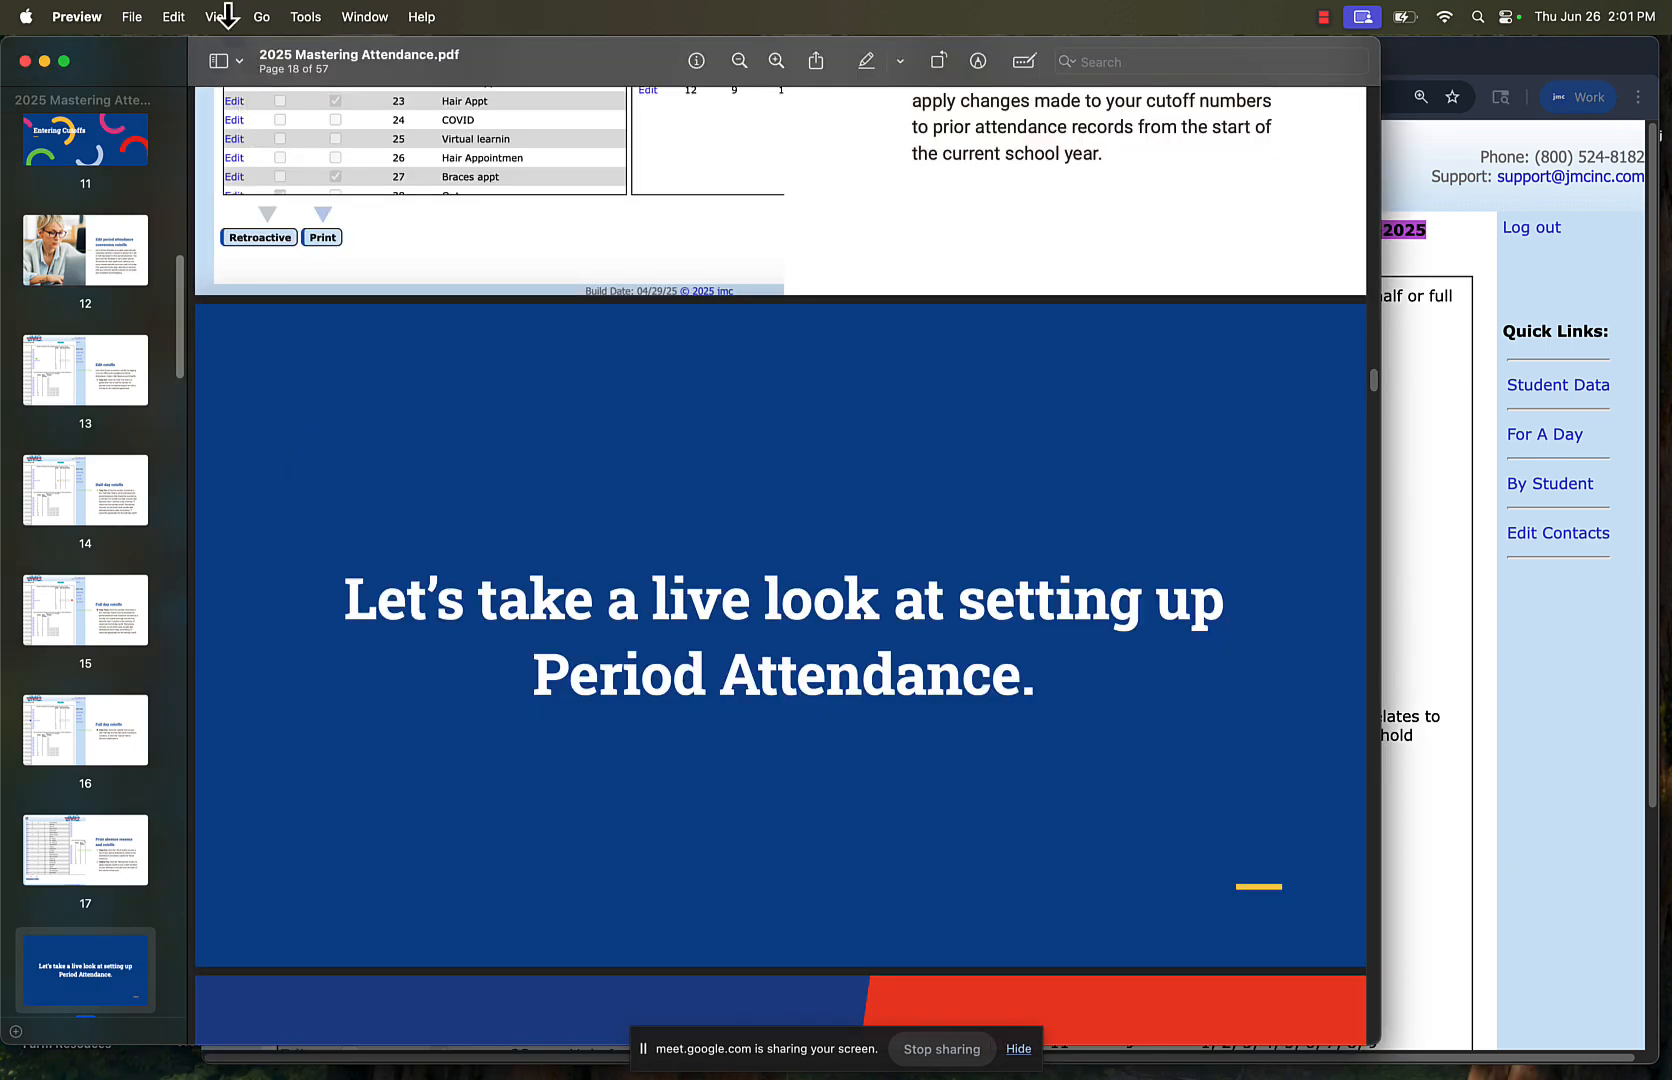
click(219, 16)
click(307, 575)
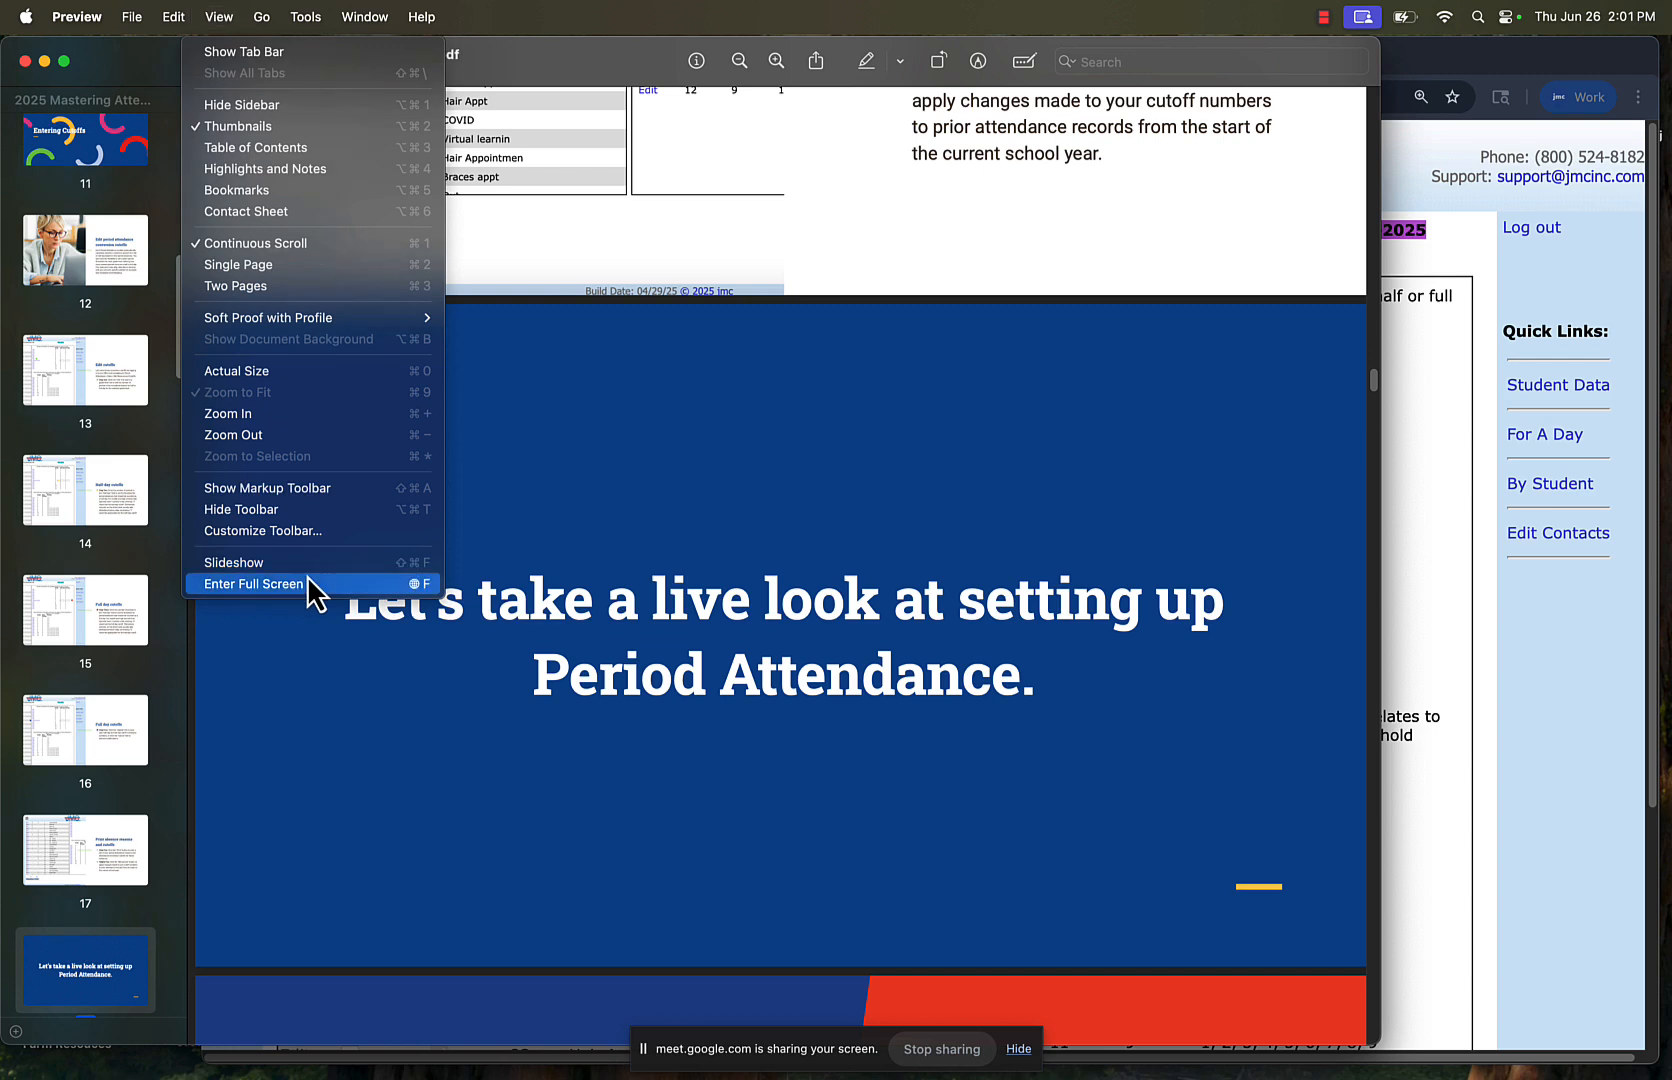
key(Right)
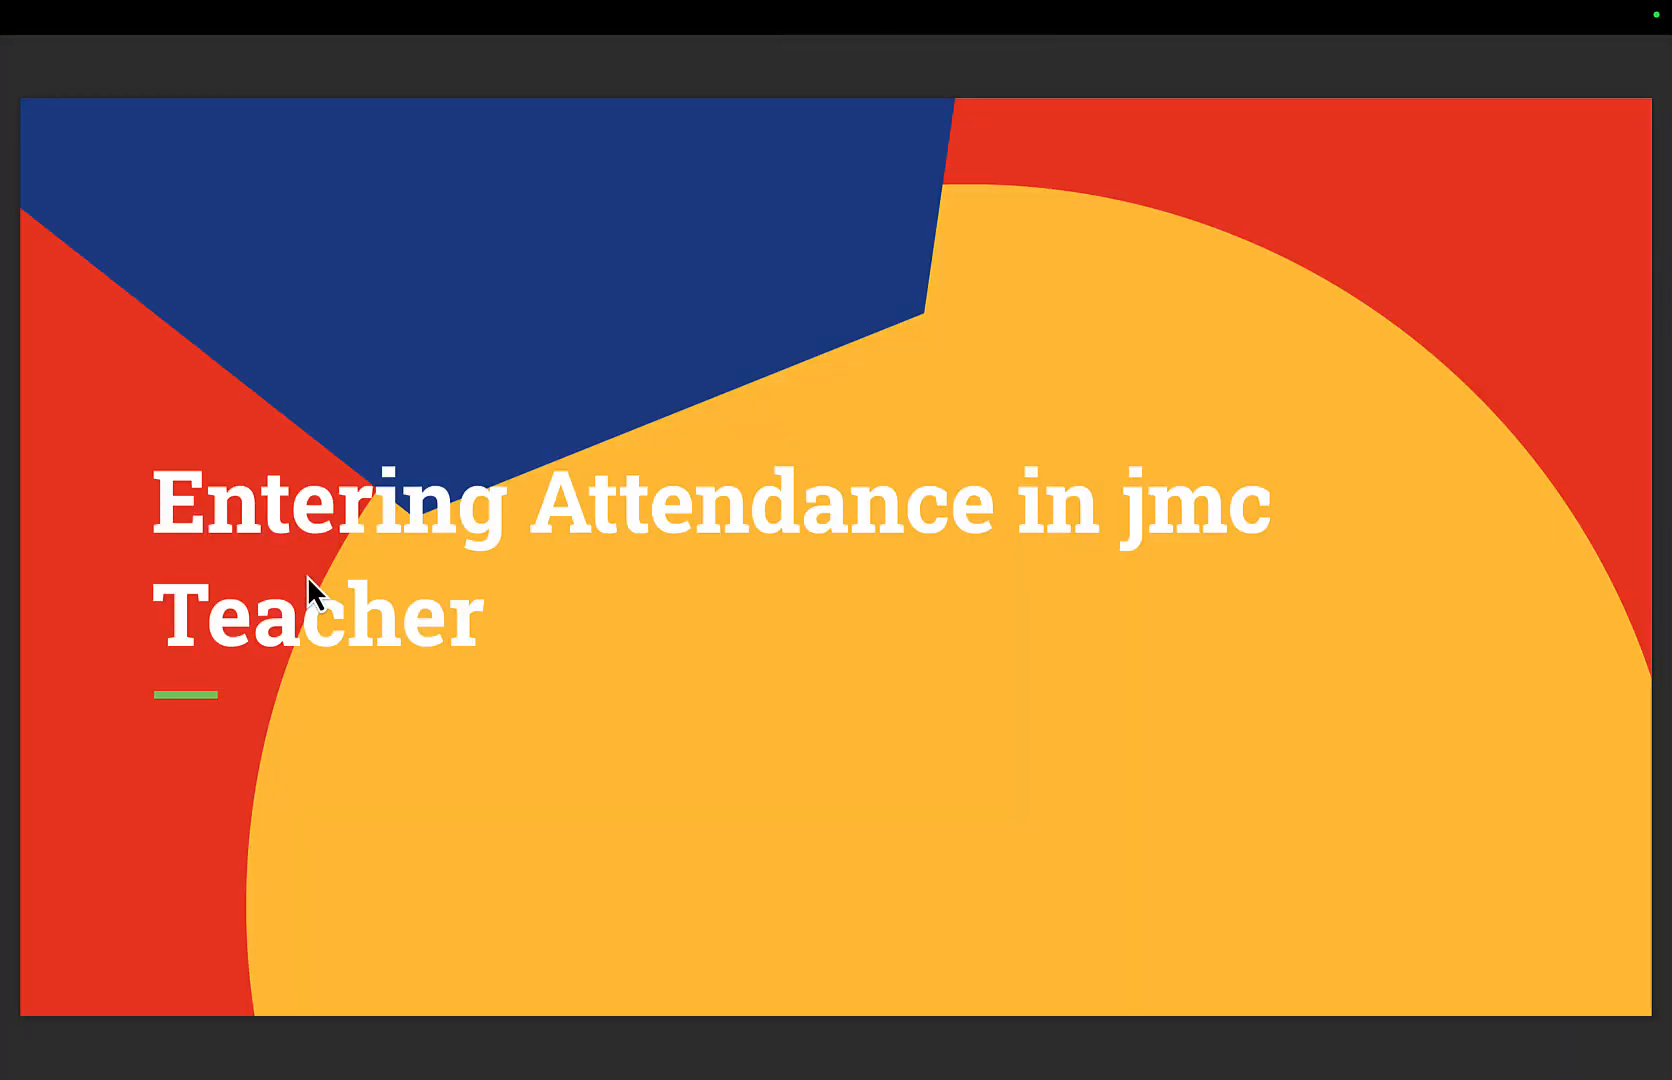
key(Right)
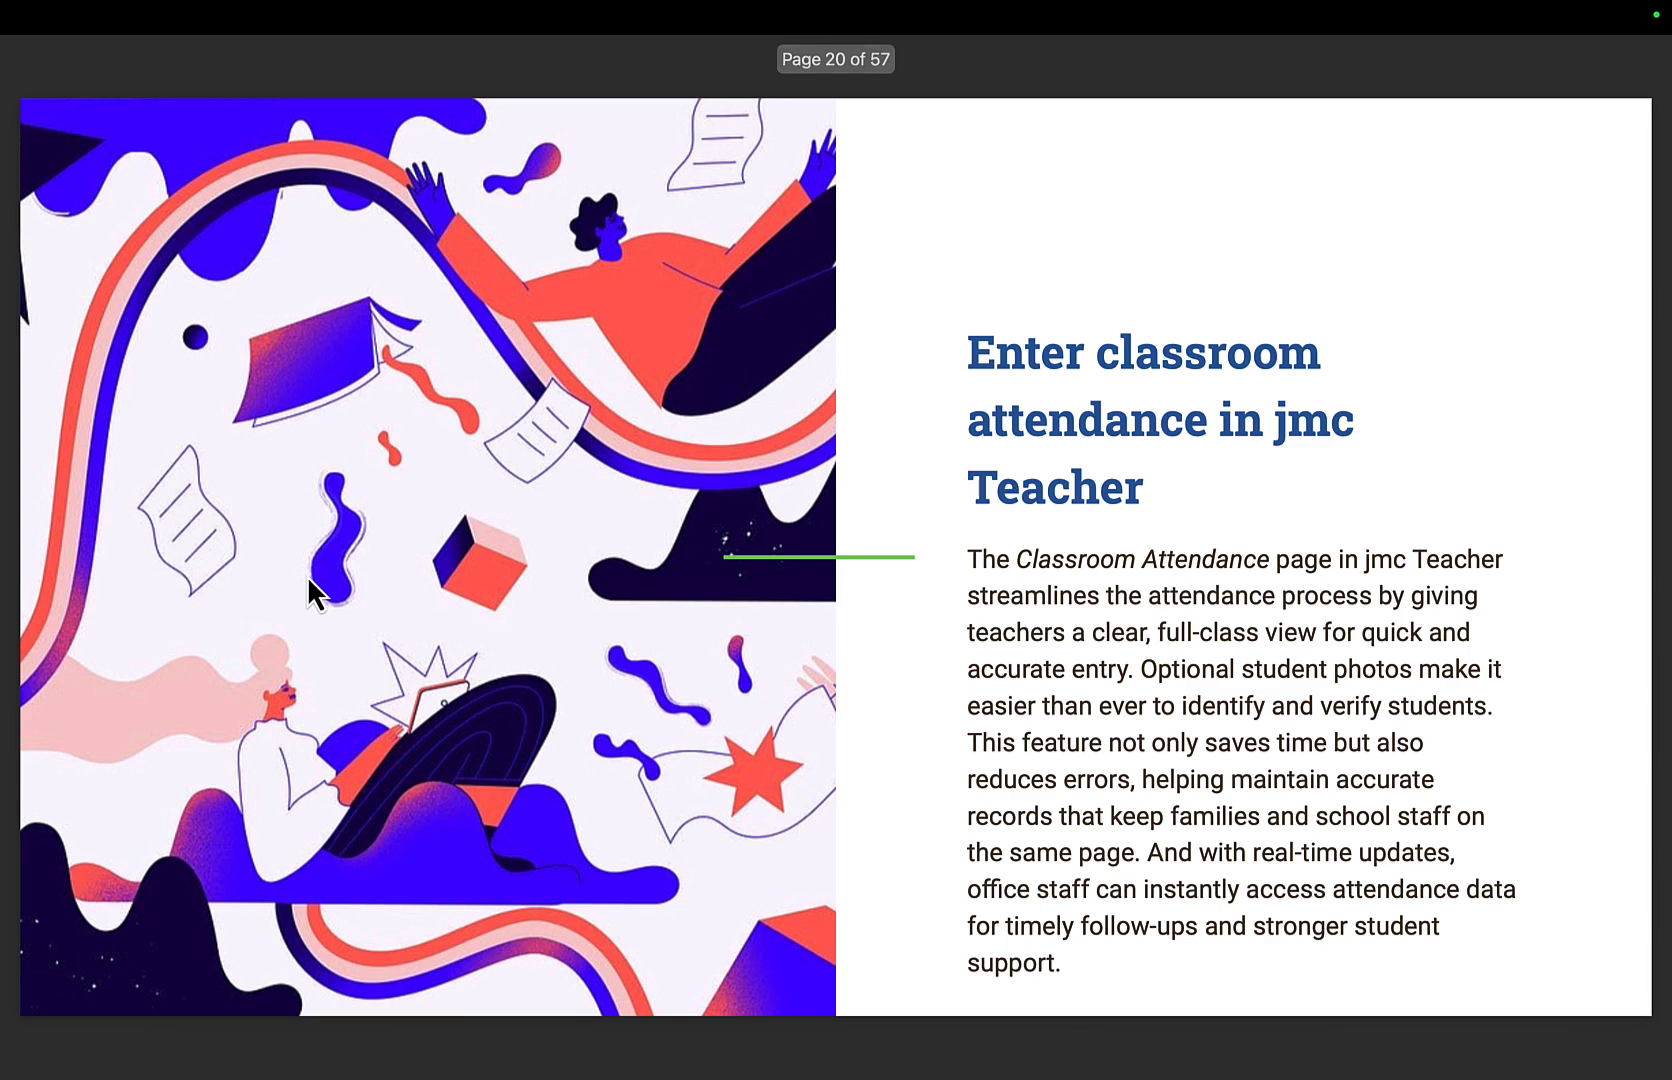
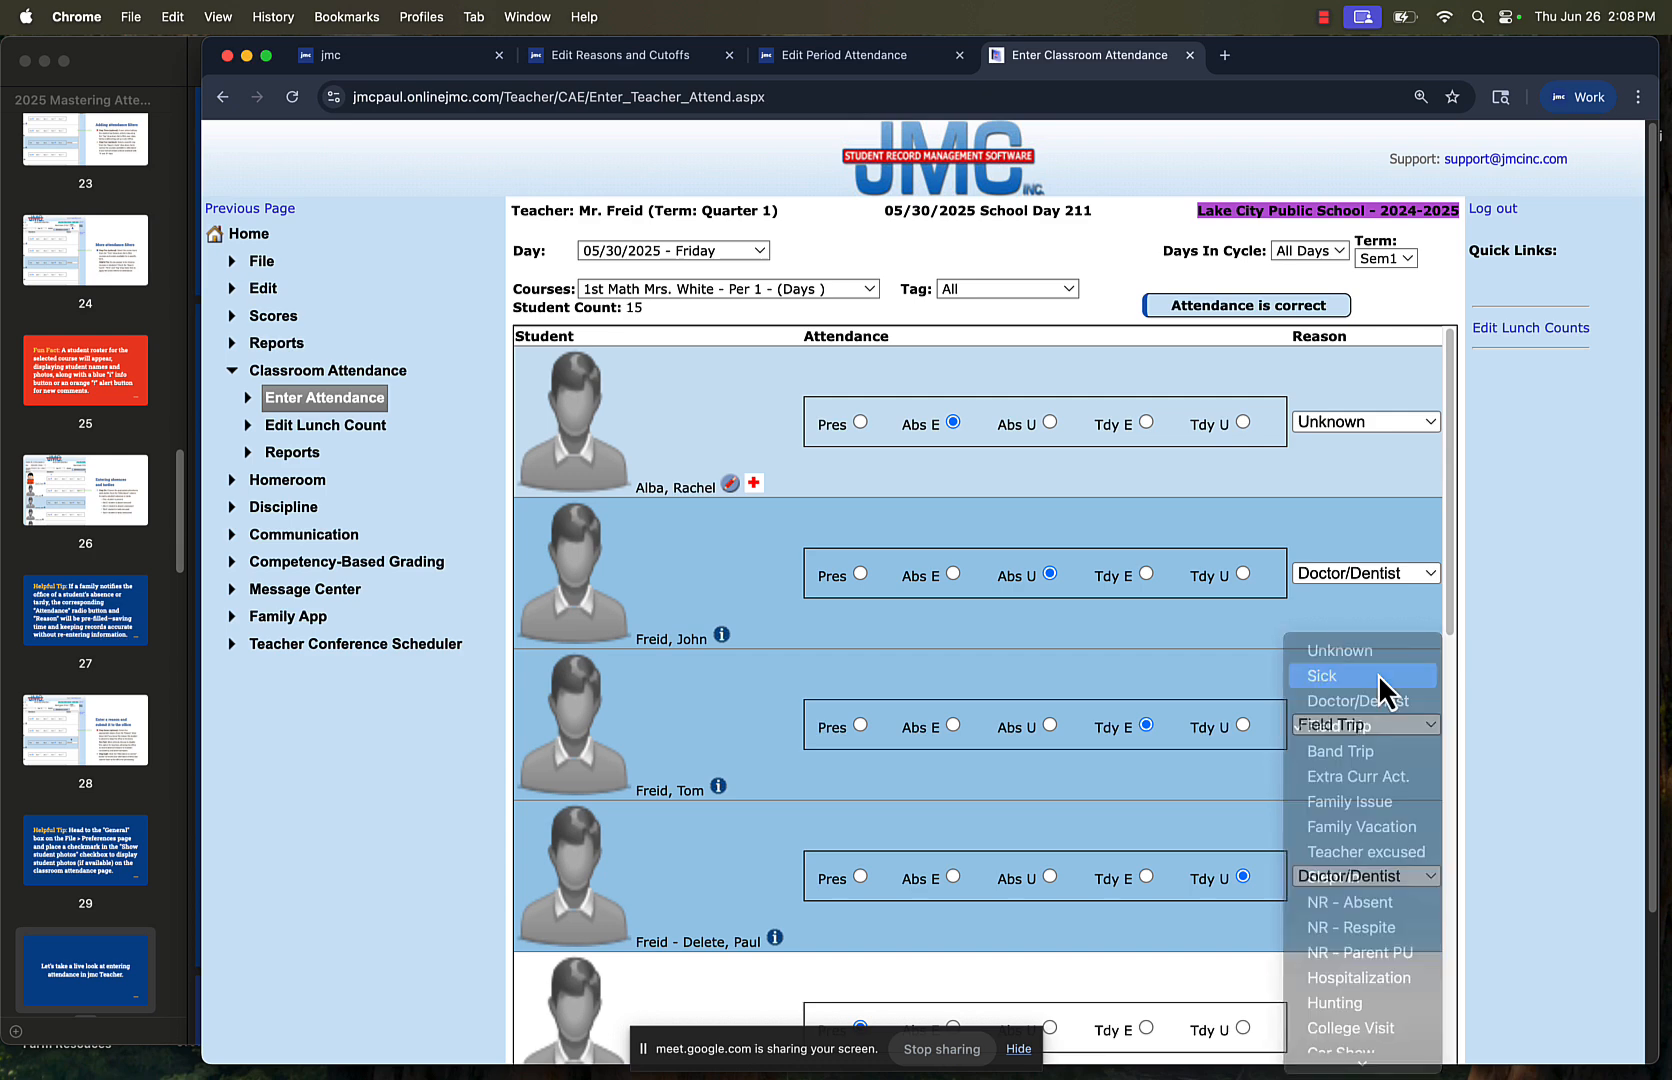
Submit the 1st Math Period 1 attendance as correct, and change the first listed student to Abs U in the reopened course
click(1245, 307)
click(1096, 220)
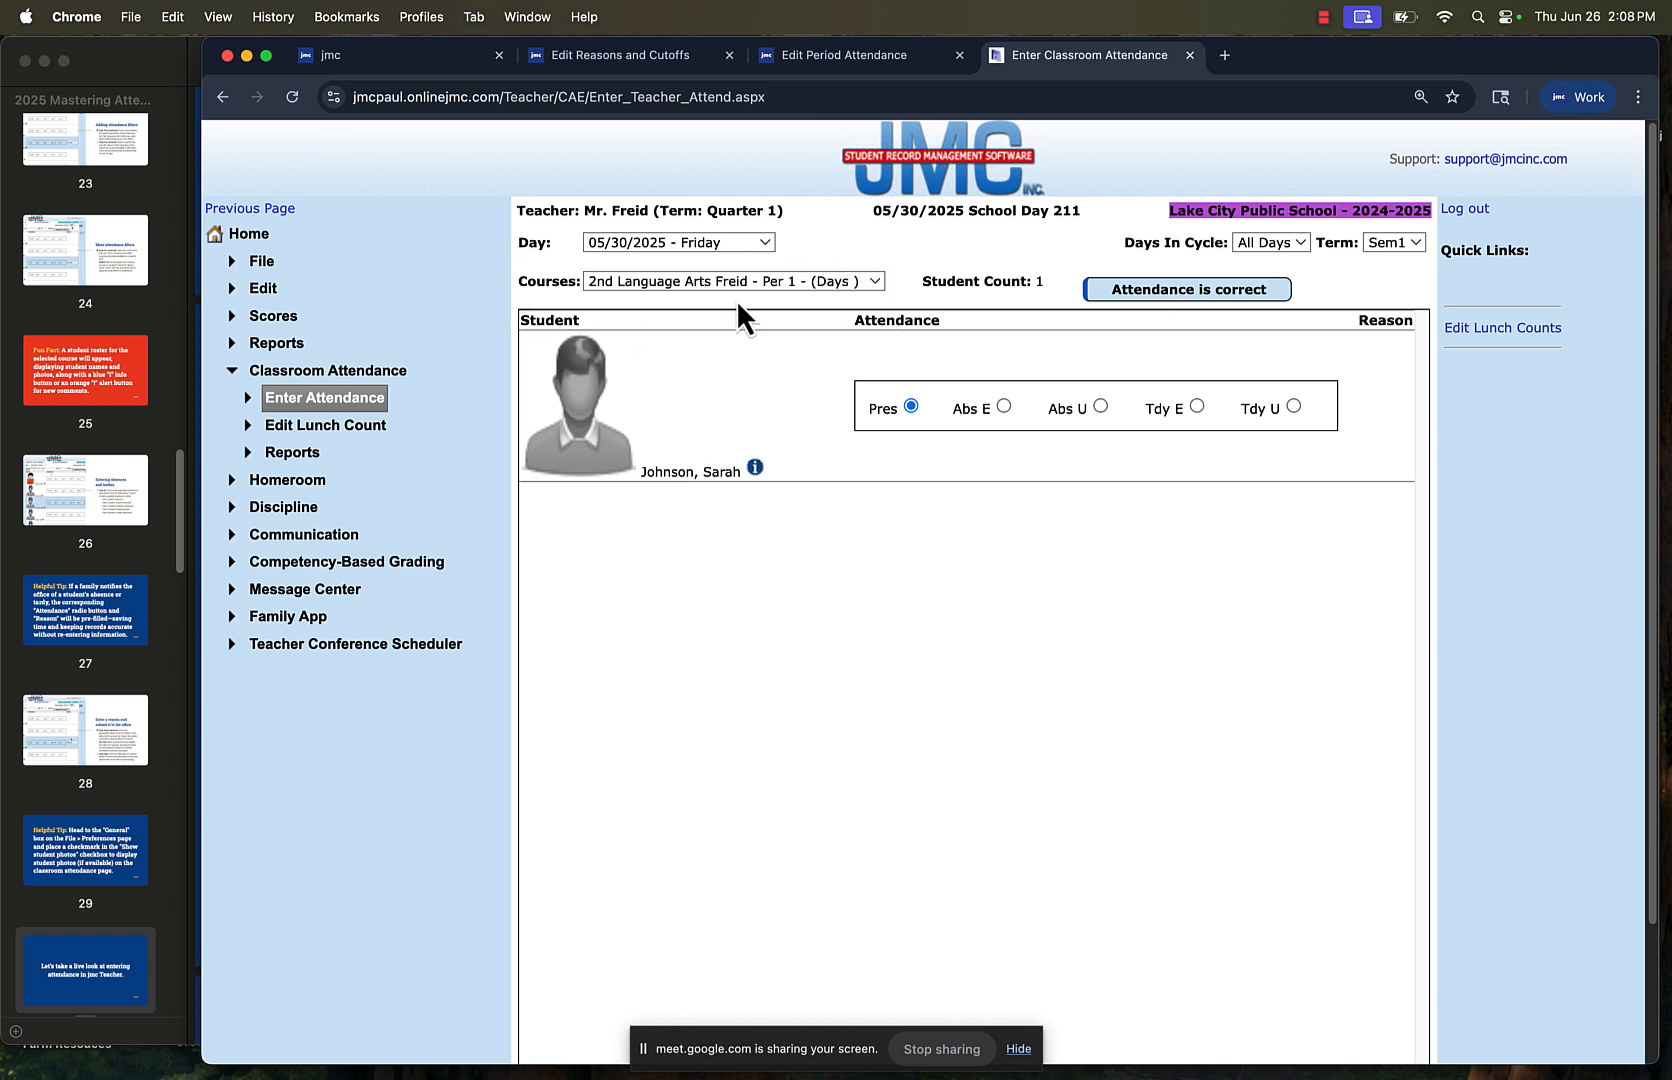
click(792, 283)
click(782, 264)
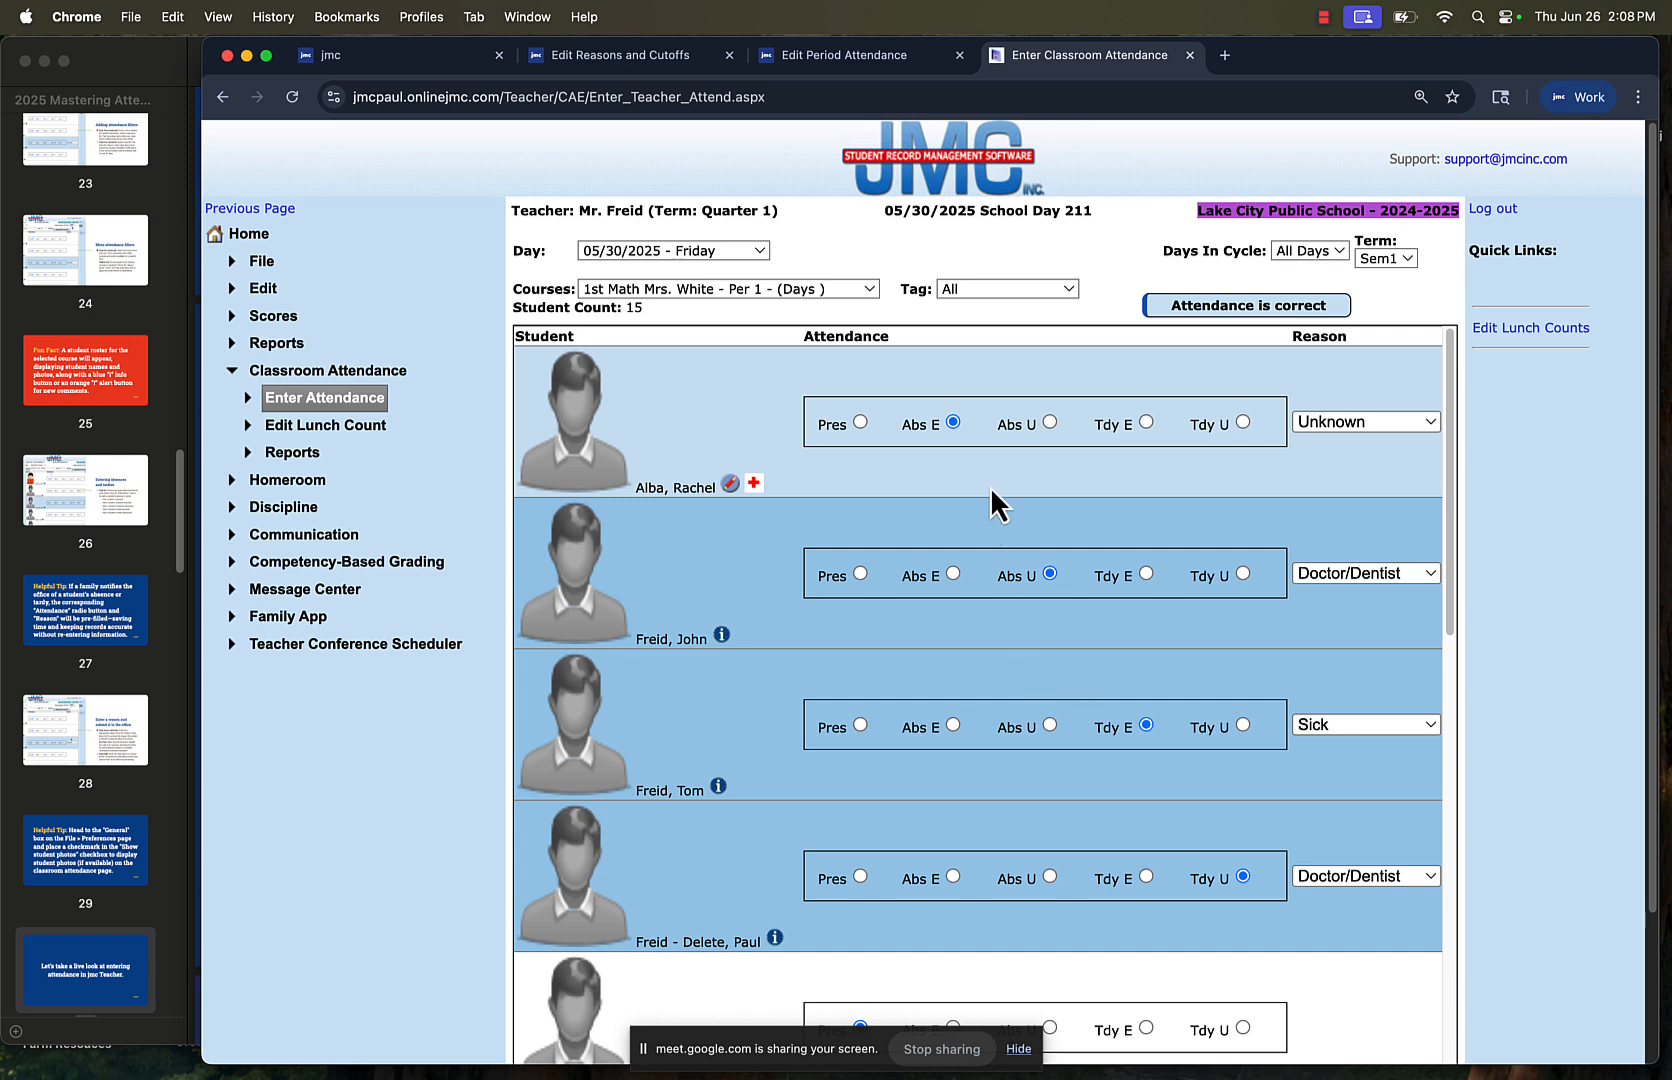
click(1049, 421)
Examine the Days In Cycle and Term options and look through the full 1st Math student roster
click(1302, 251)
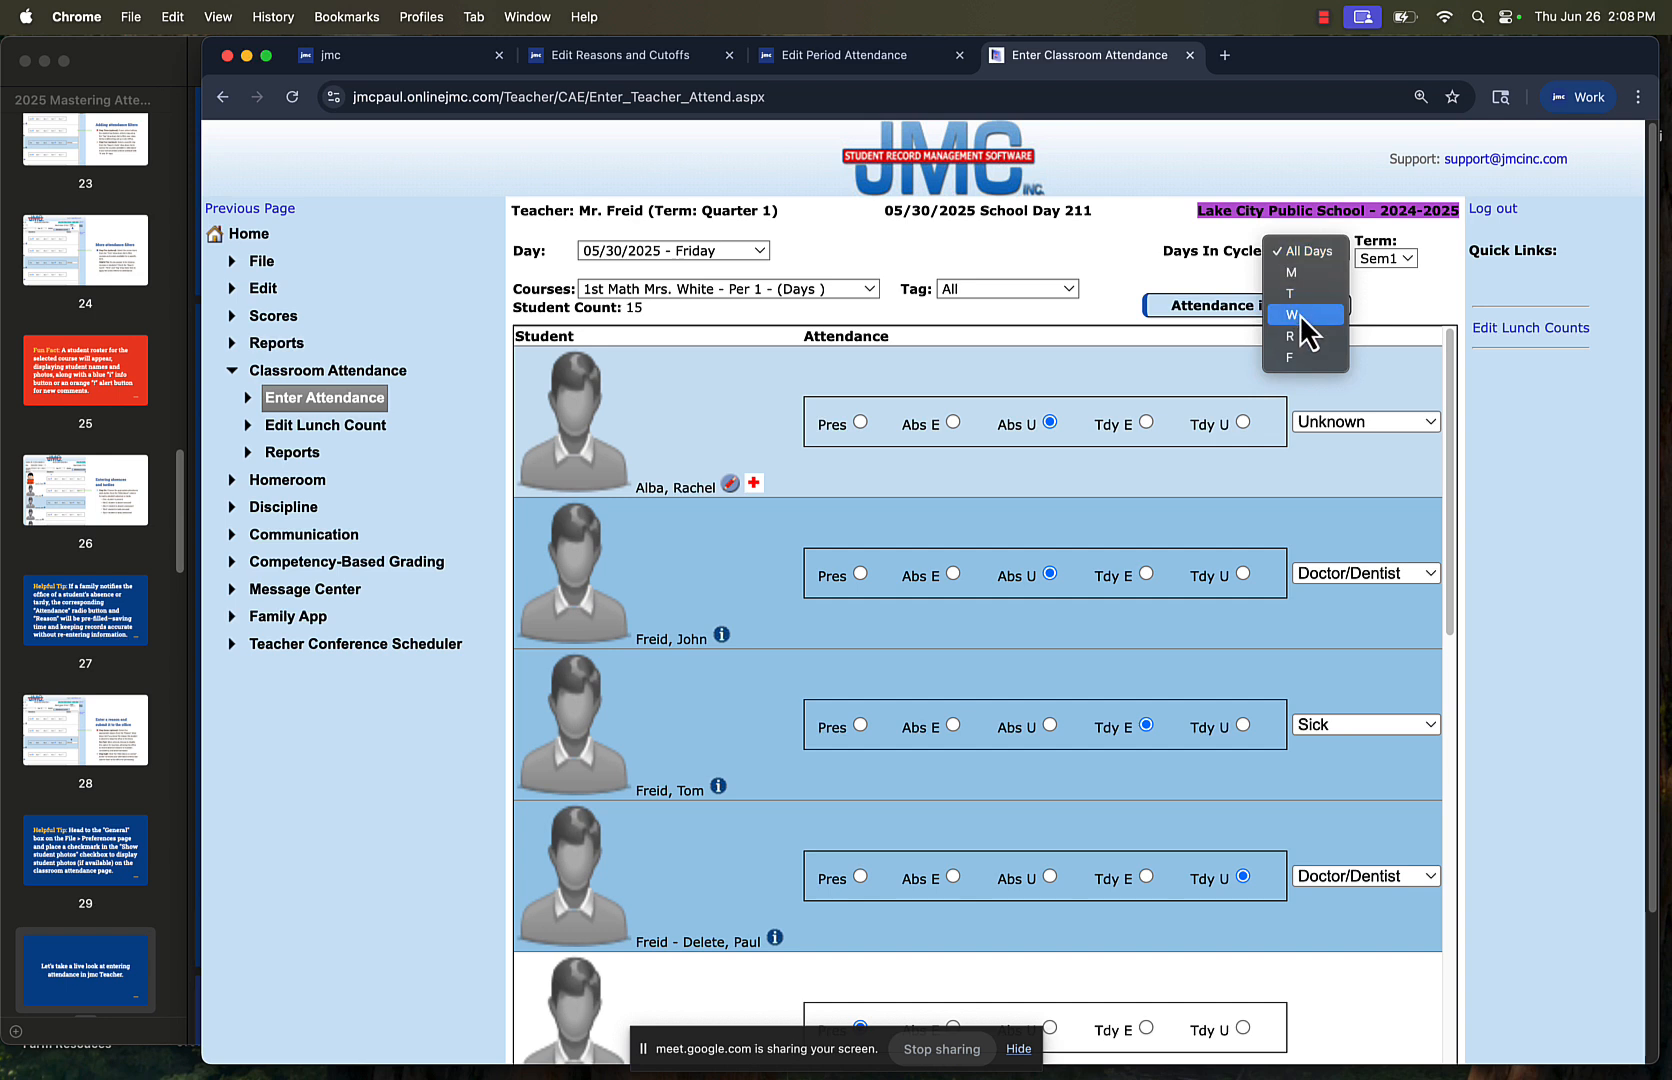
click(1303, 251)
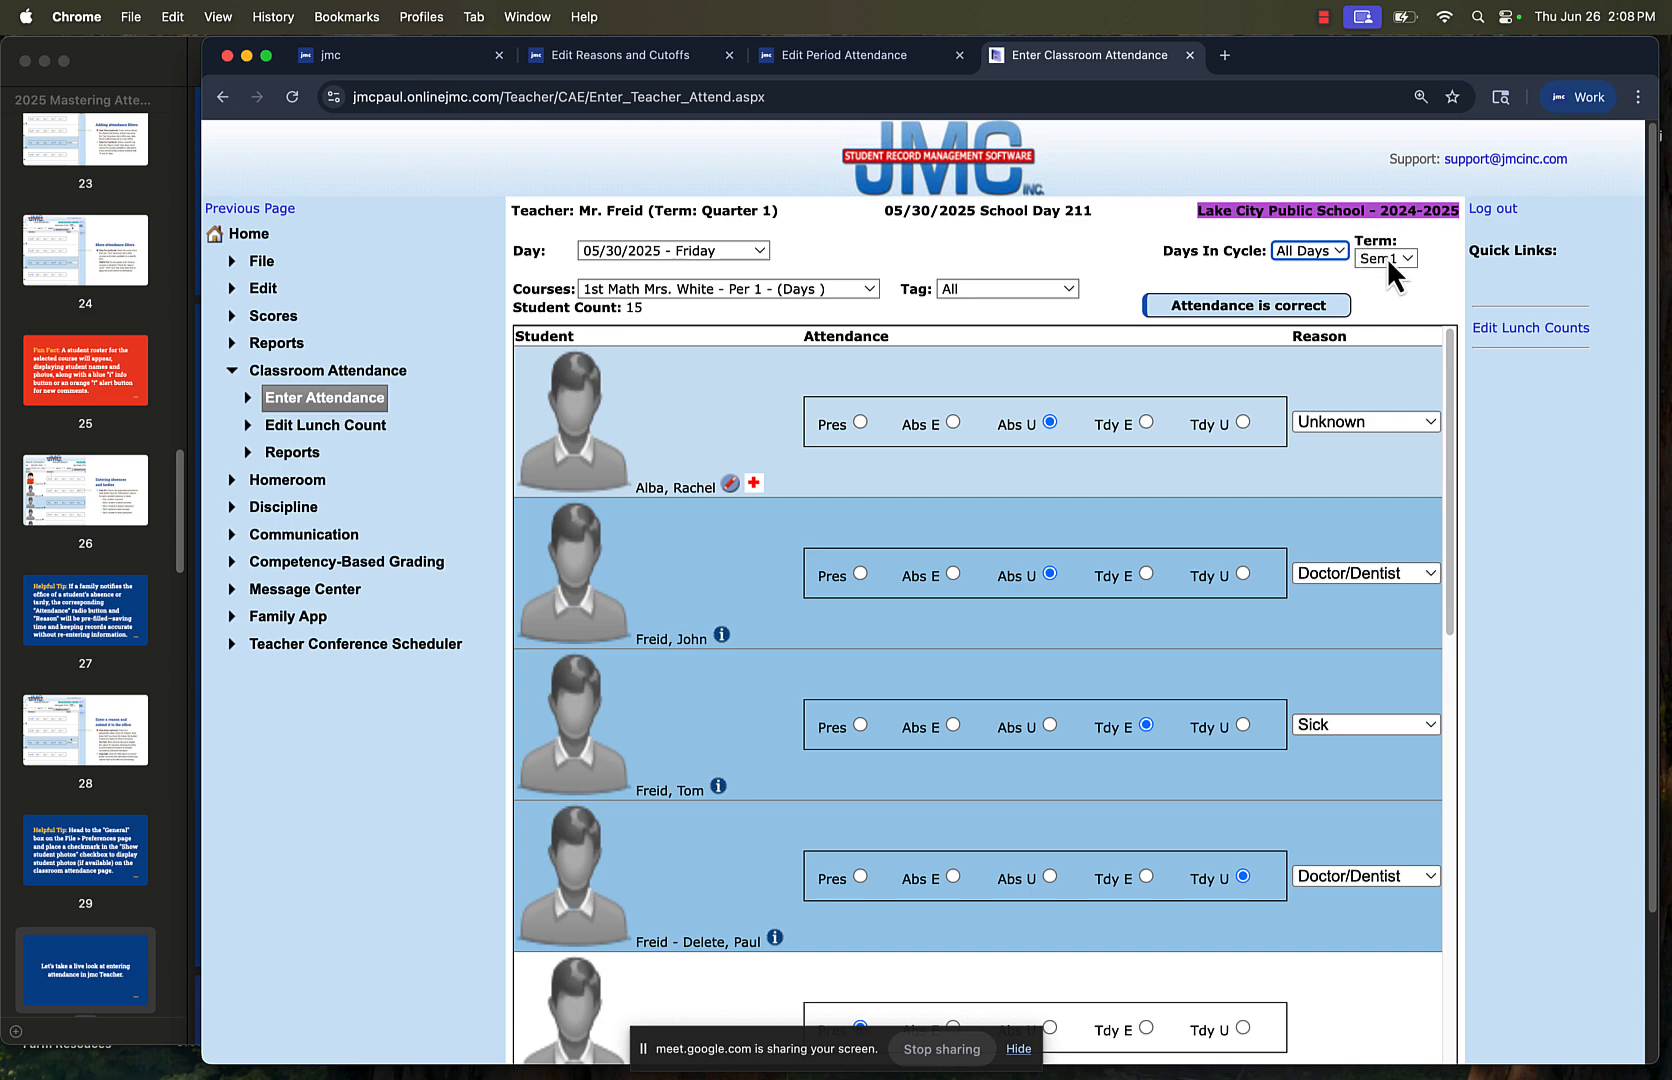
click(1388, 260)
click(1387, 260)
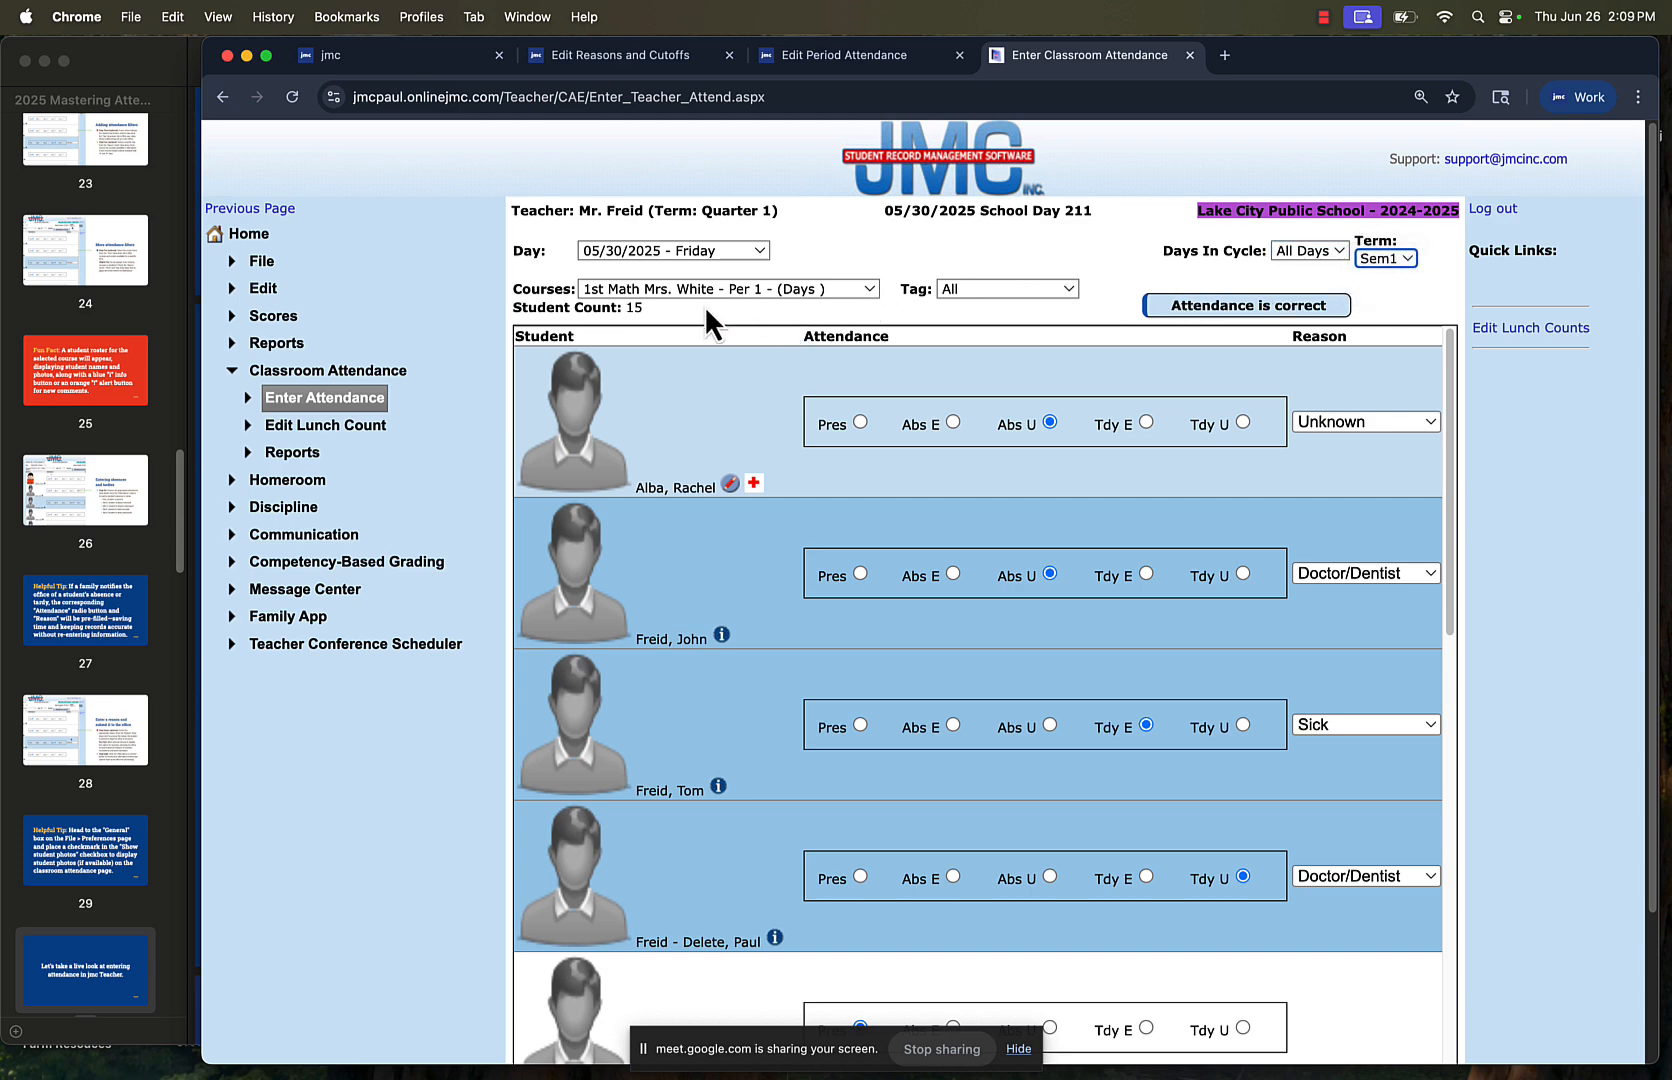
scroll(729, 704, down, 10)
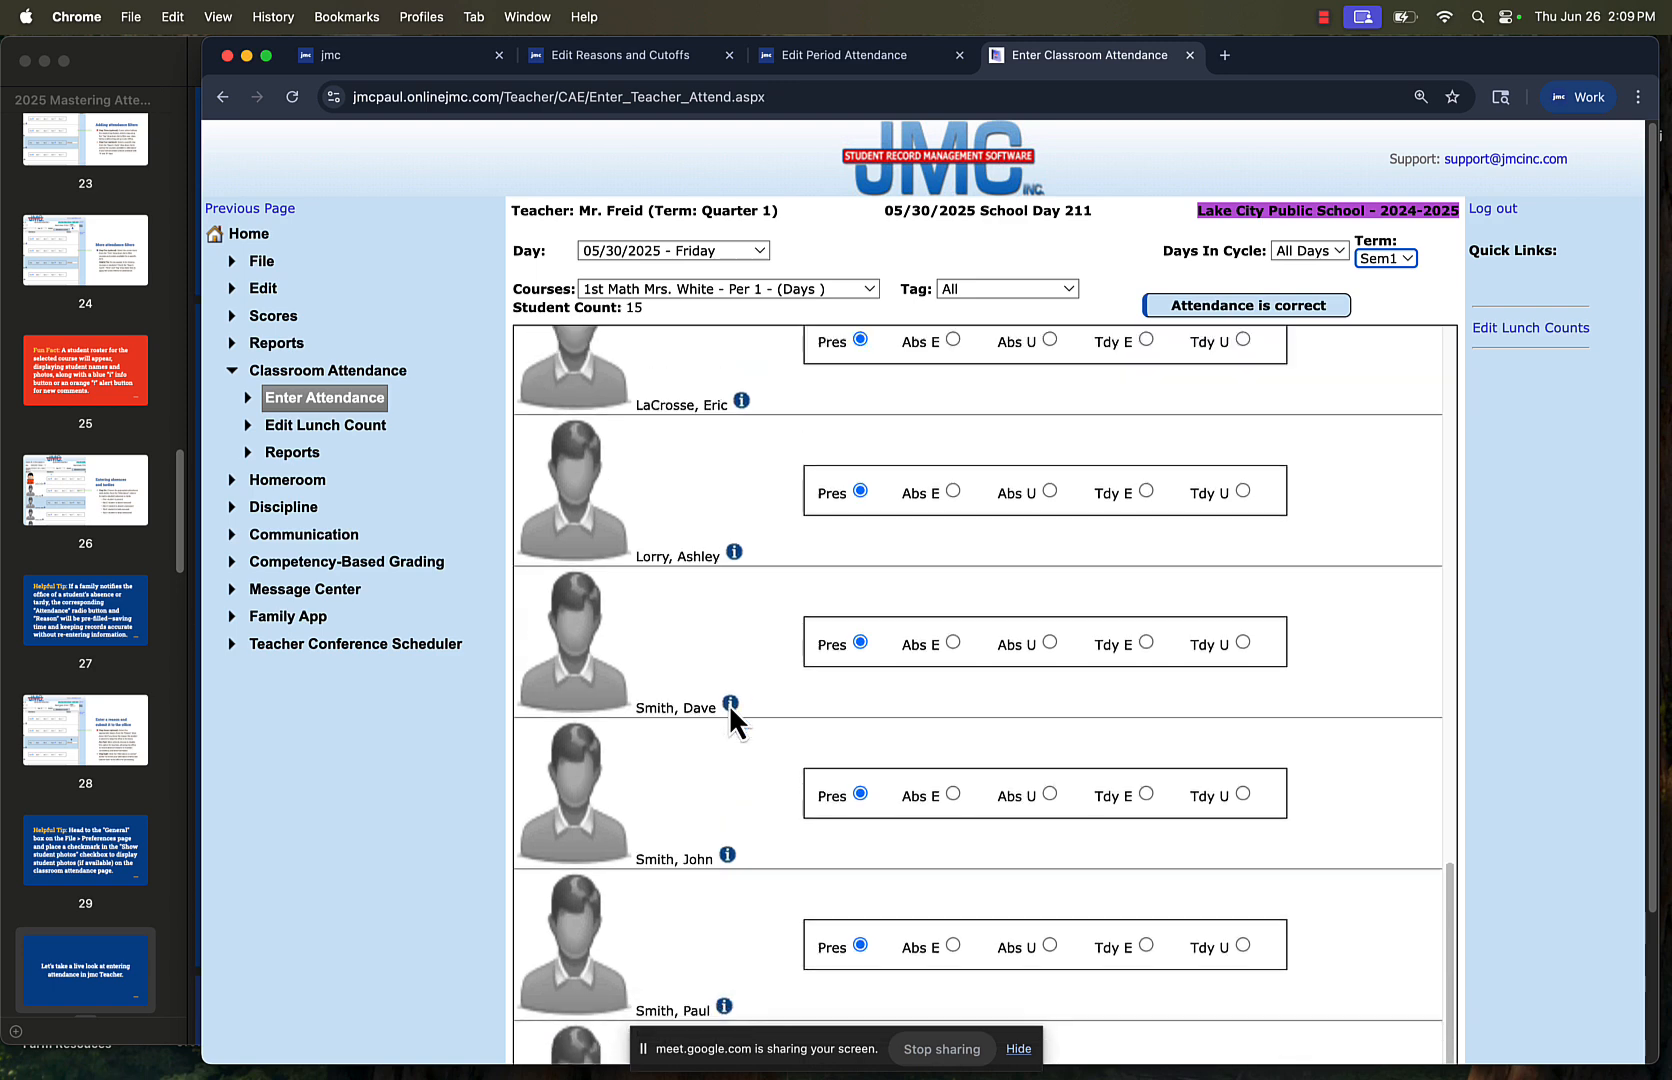
scroll(729, 704, up, 10)
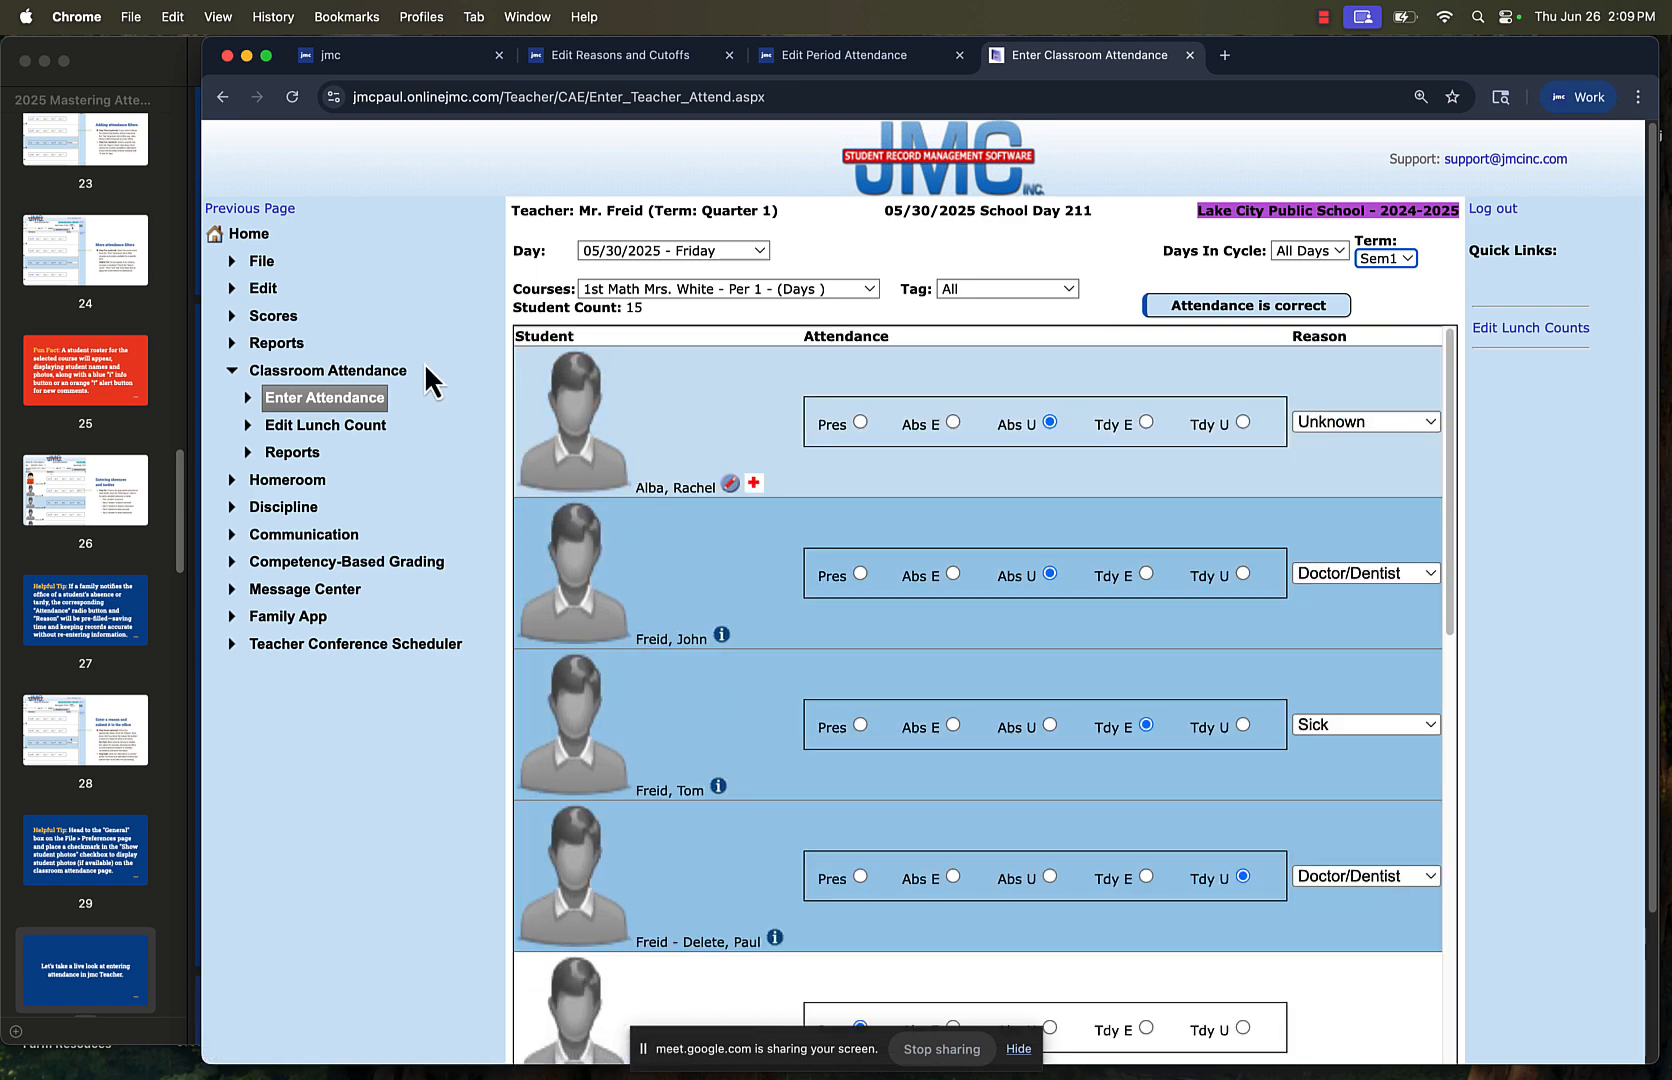
Open the teacher preferences and examine the student photos option among the General settings
click(262, 261)
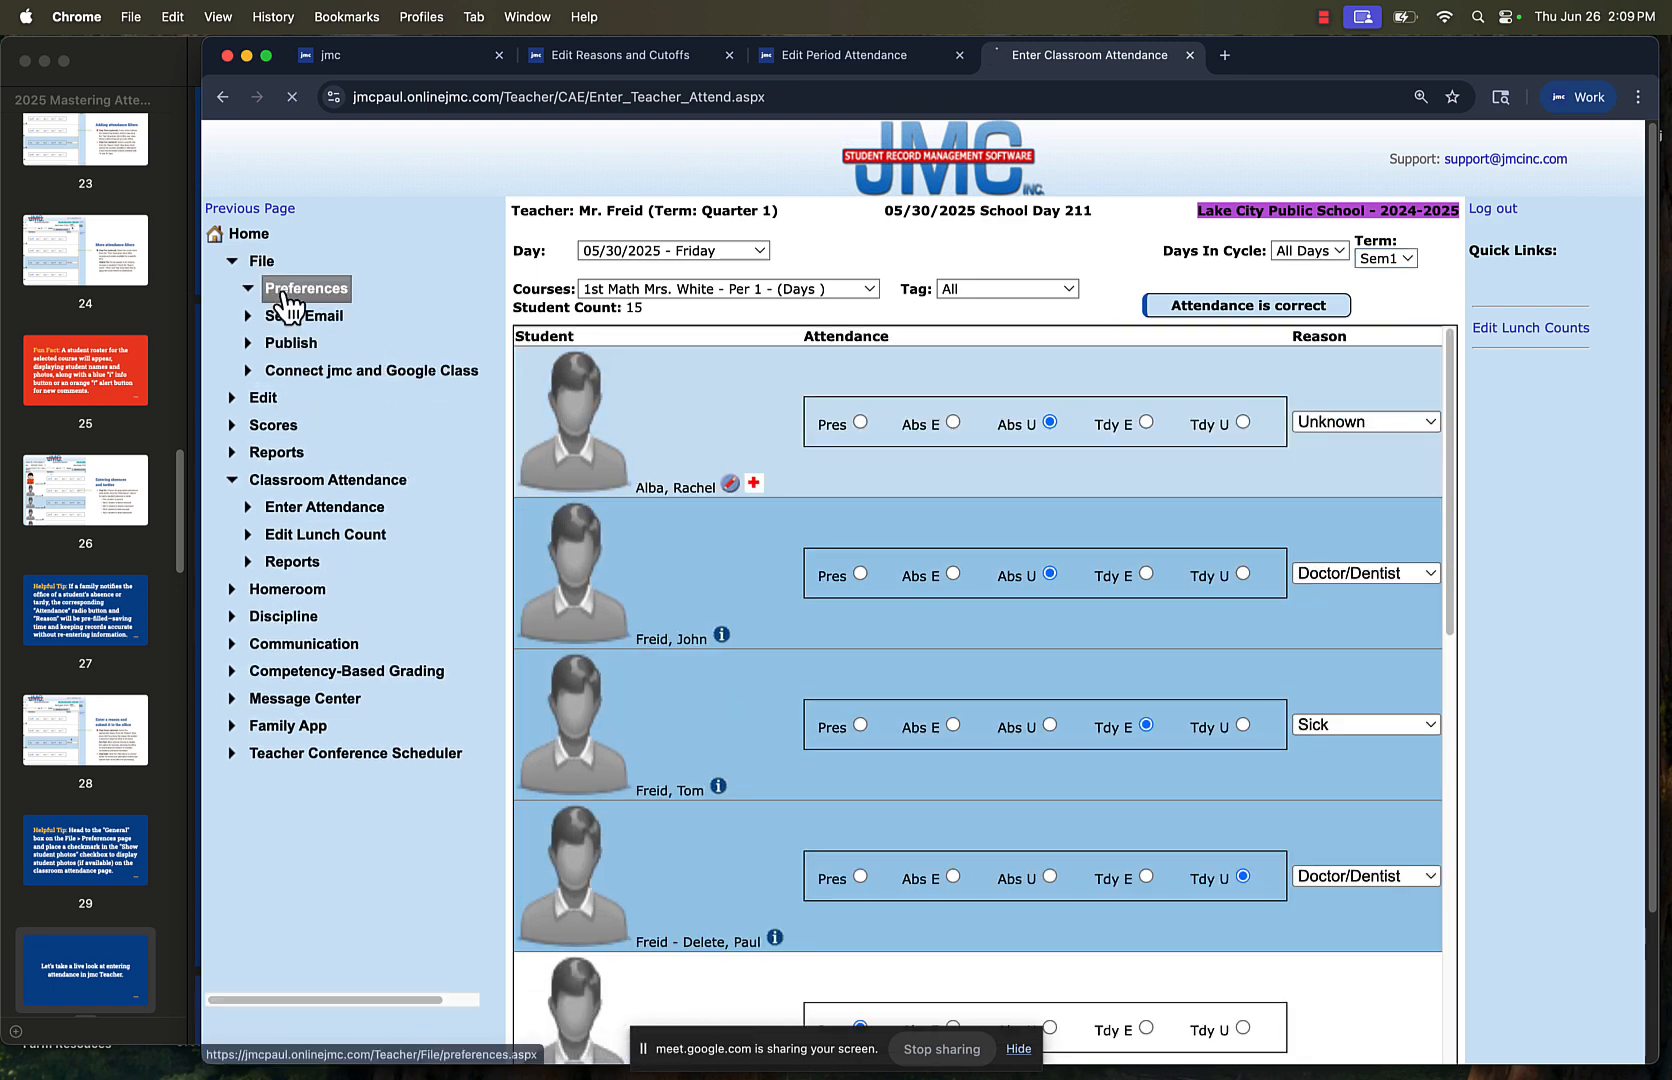
click(292, 288)
scroll(886, 660, down, 5)
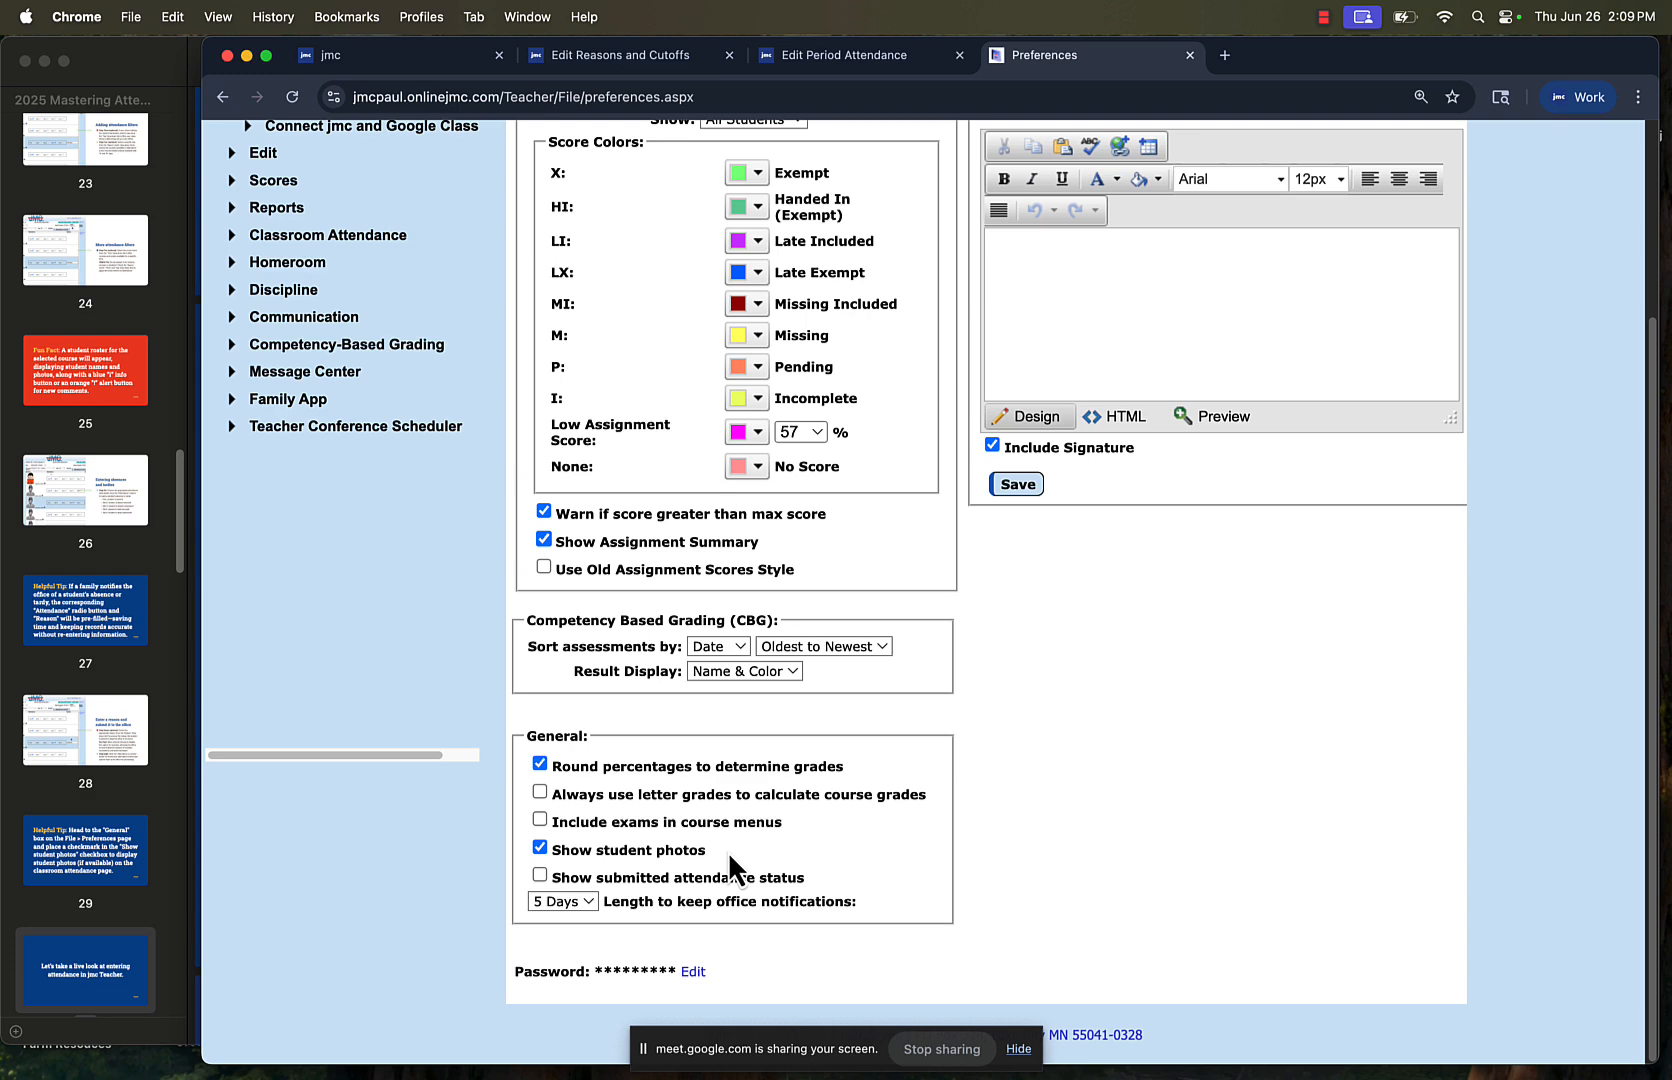
scroll(608, 672, up, 3)
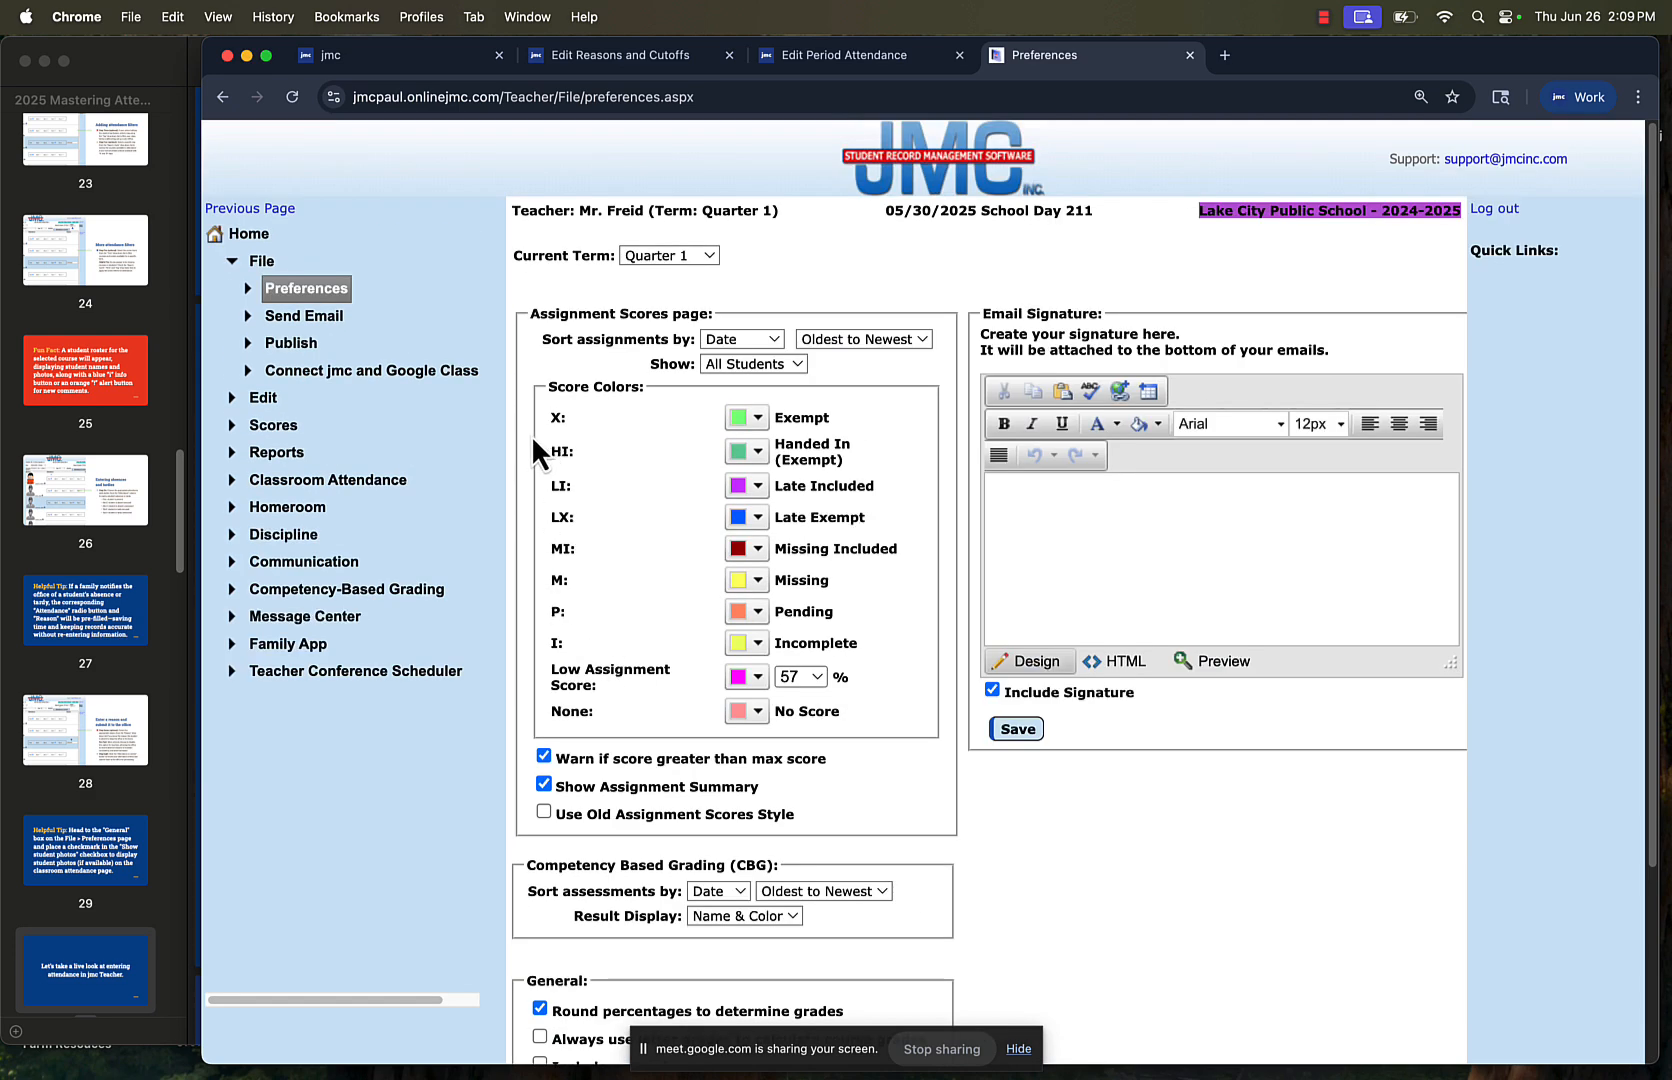
Return to the classroom attendance entry page and open the lunch count page for 05/30/2025
click(386, 480)
click(346, 518)
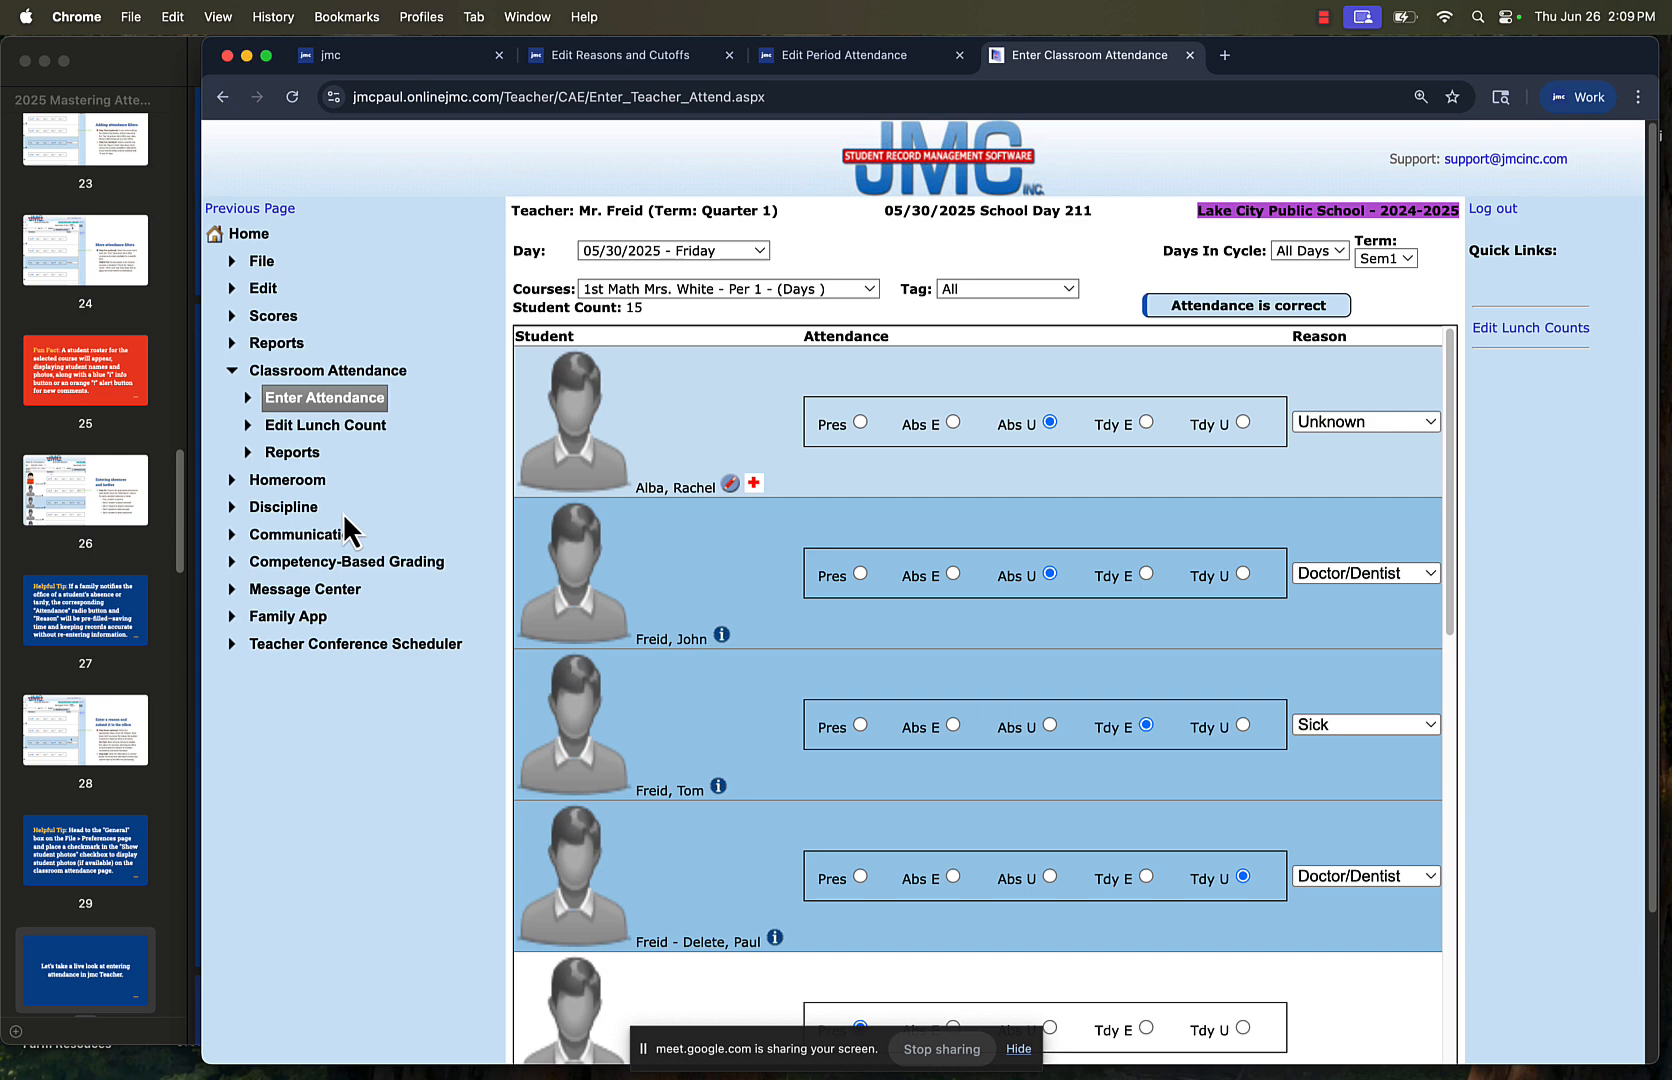
click(336, 432)
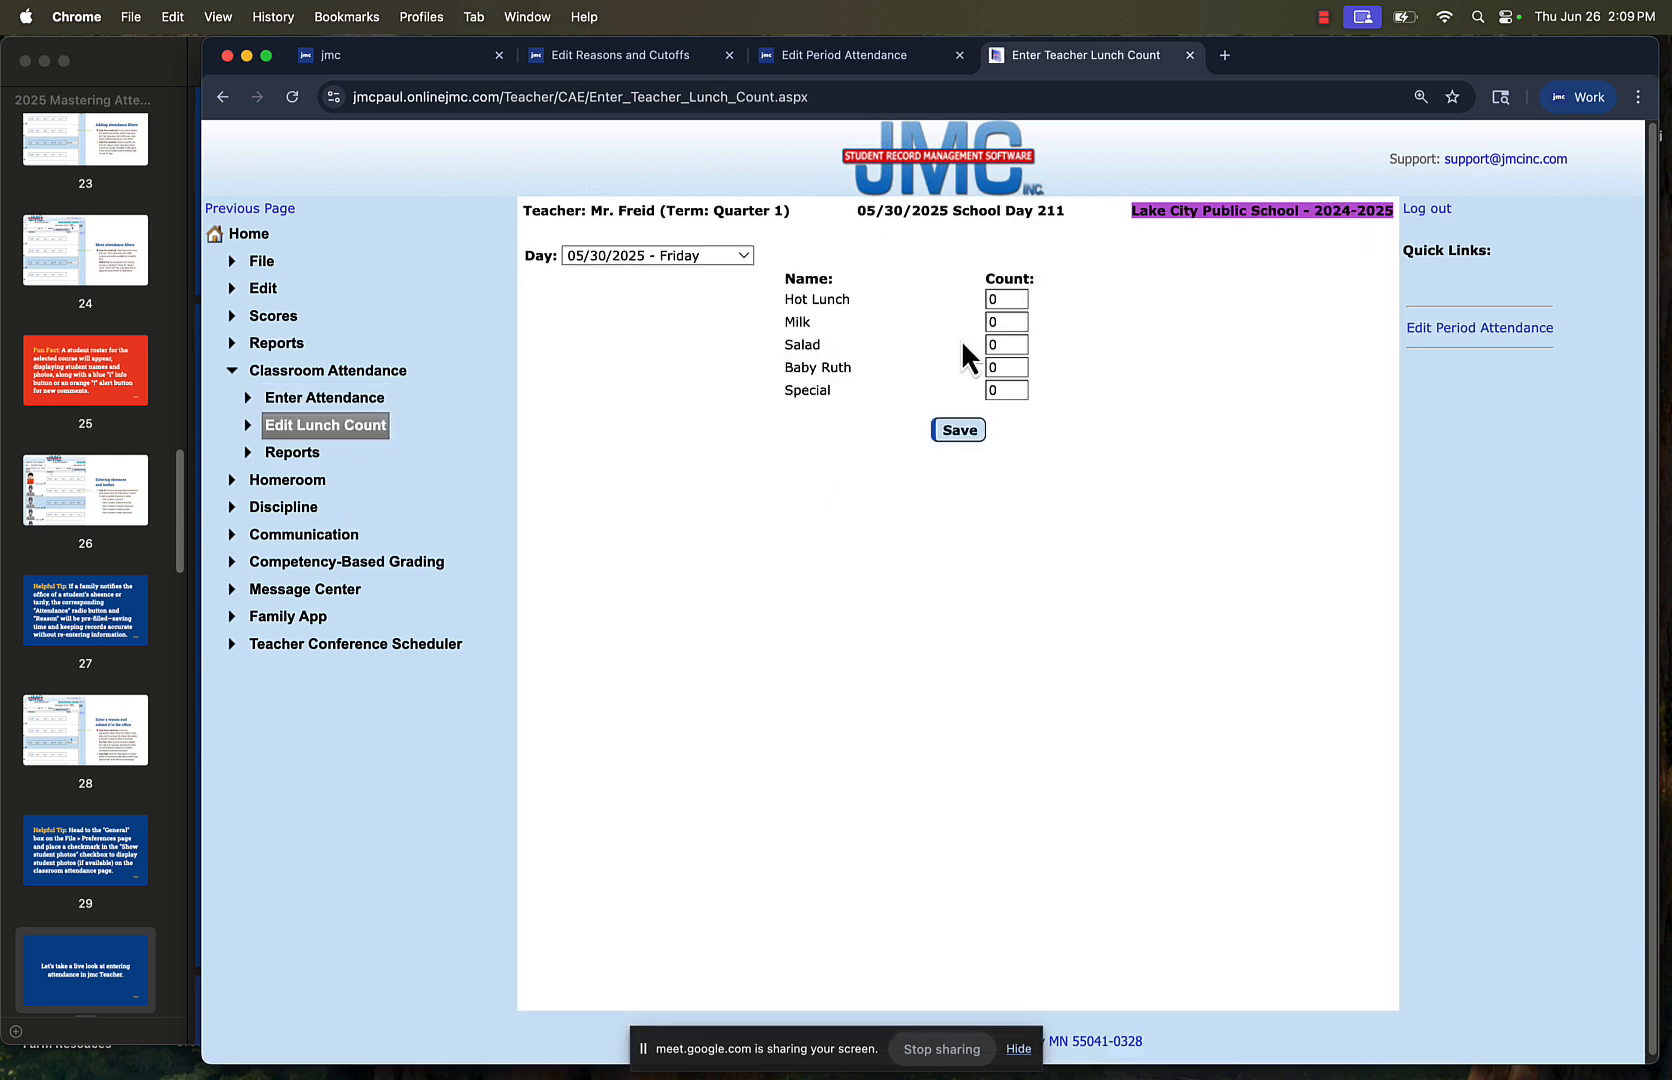
View the classroom attendance report for a day for 05/30/2025 and return to the jmc Teacher home page
click(307, 451)
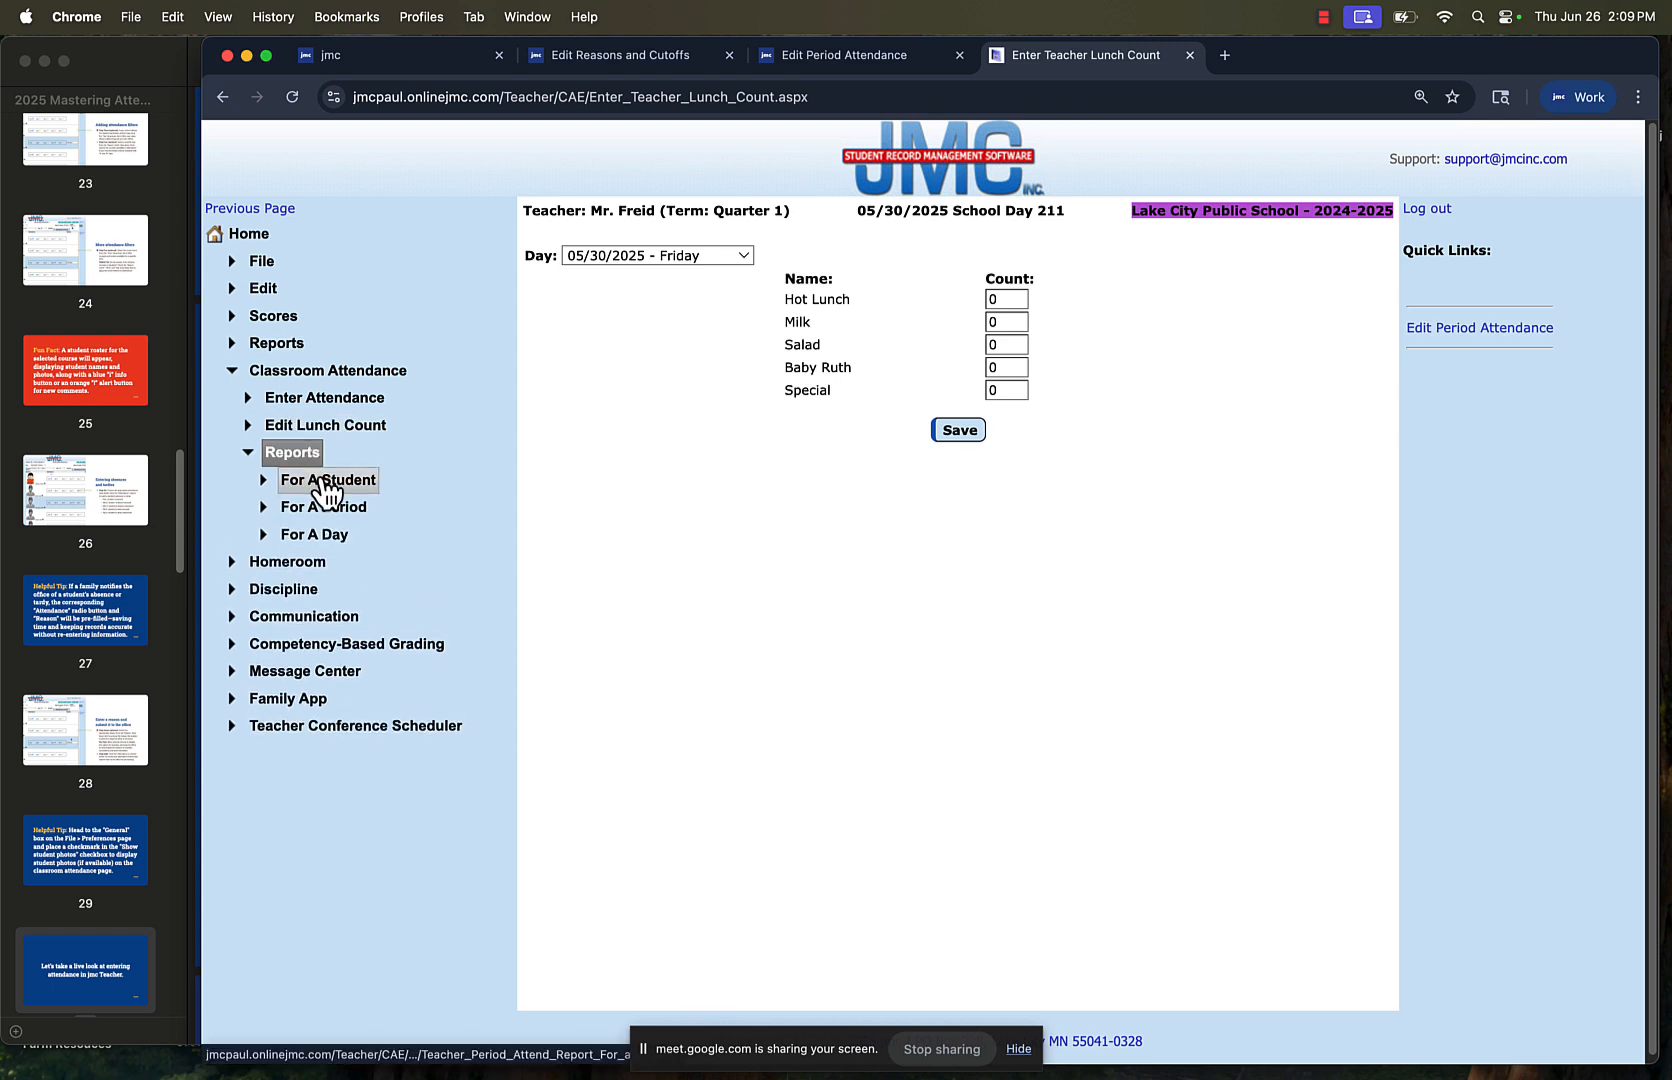
click(335, 537)
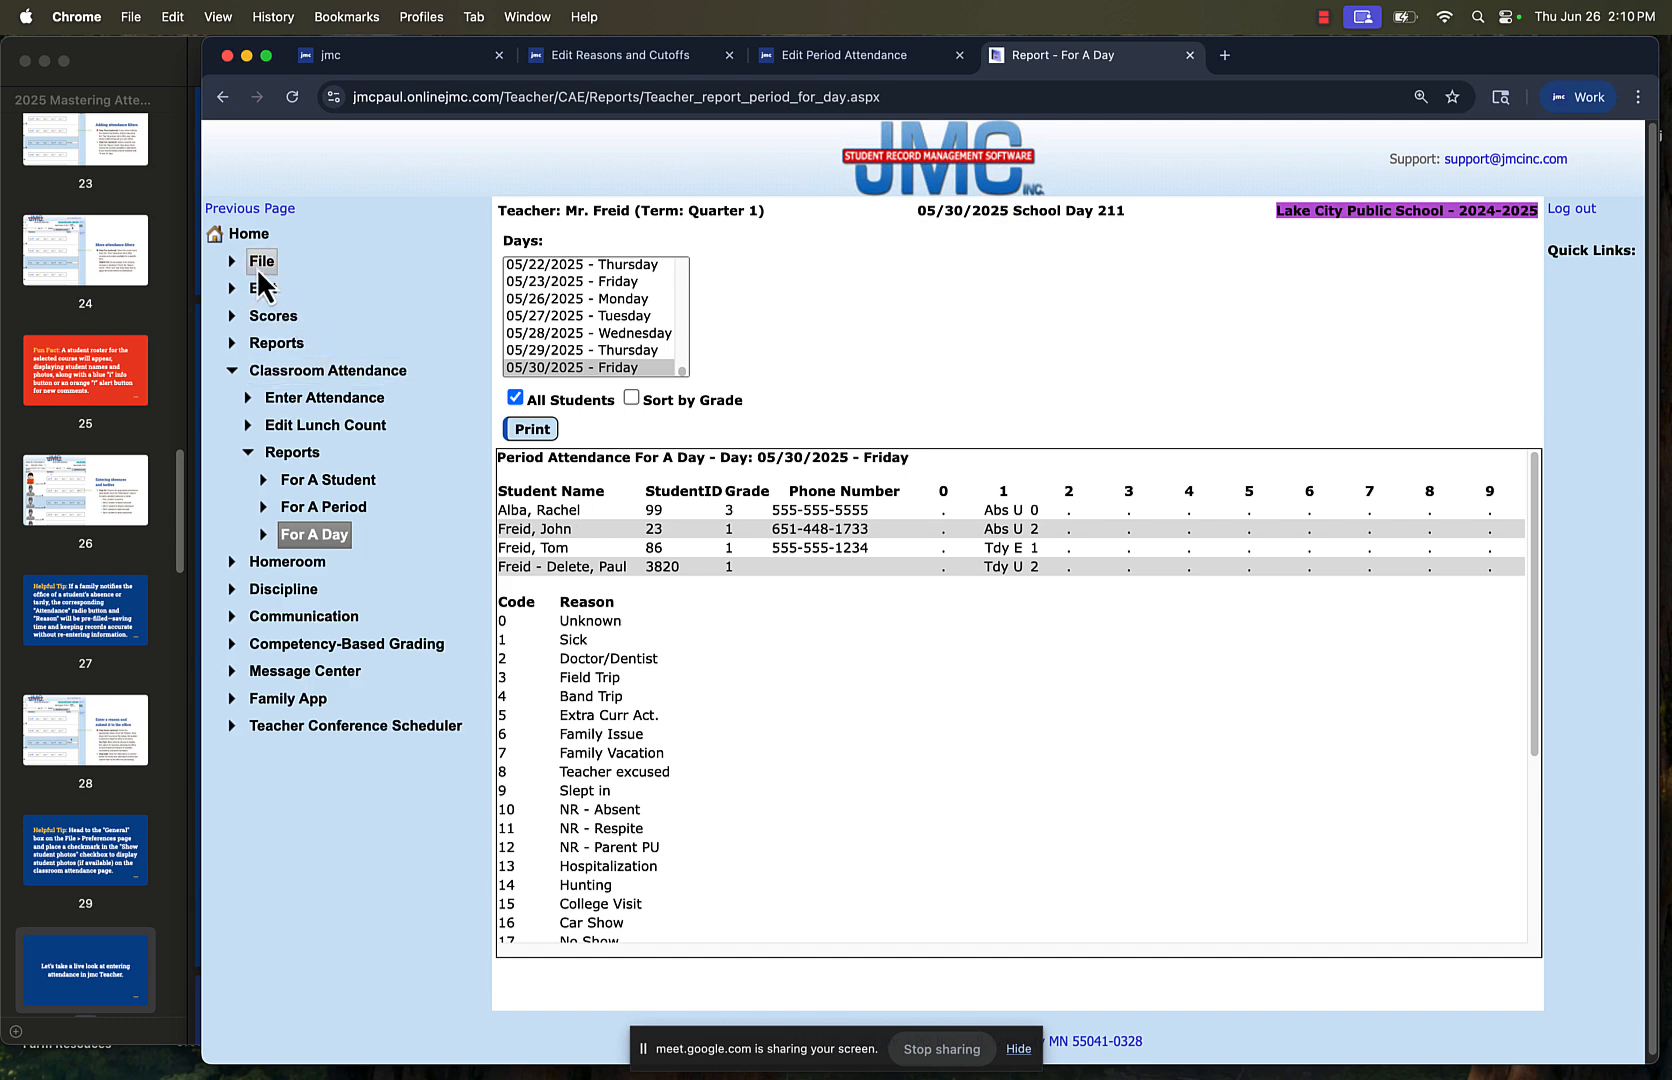
click(248, 234)
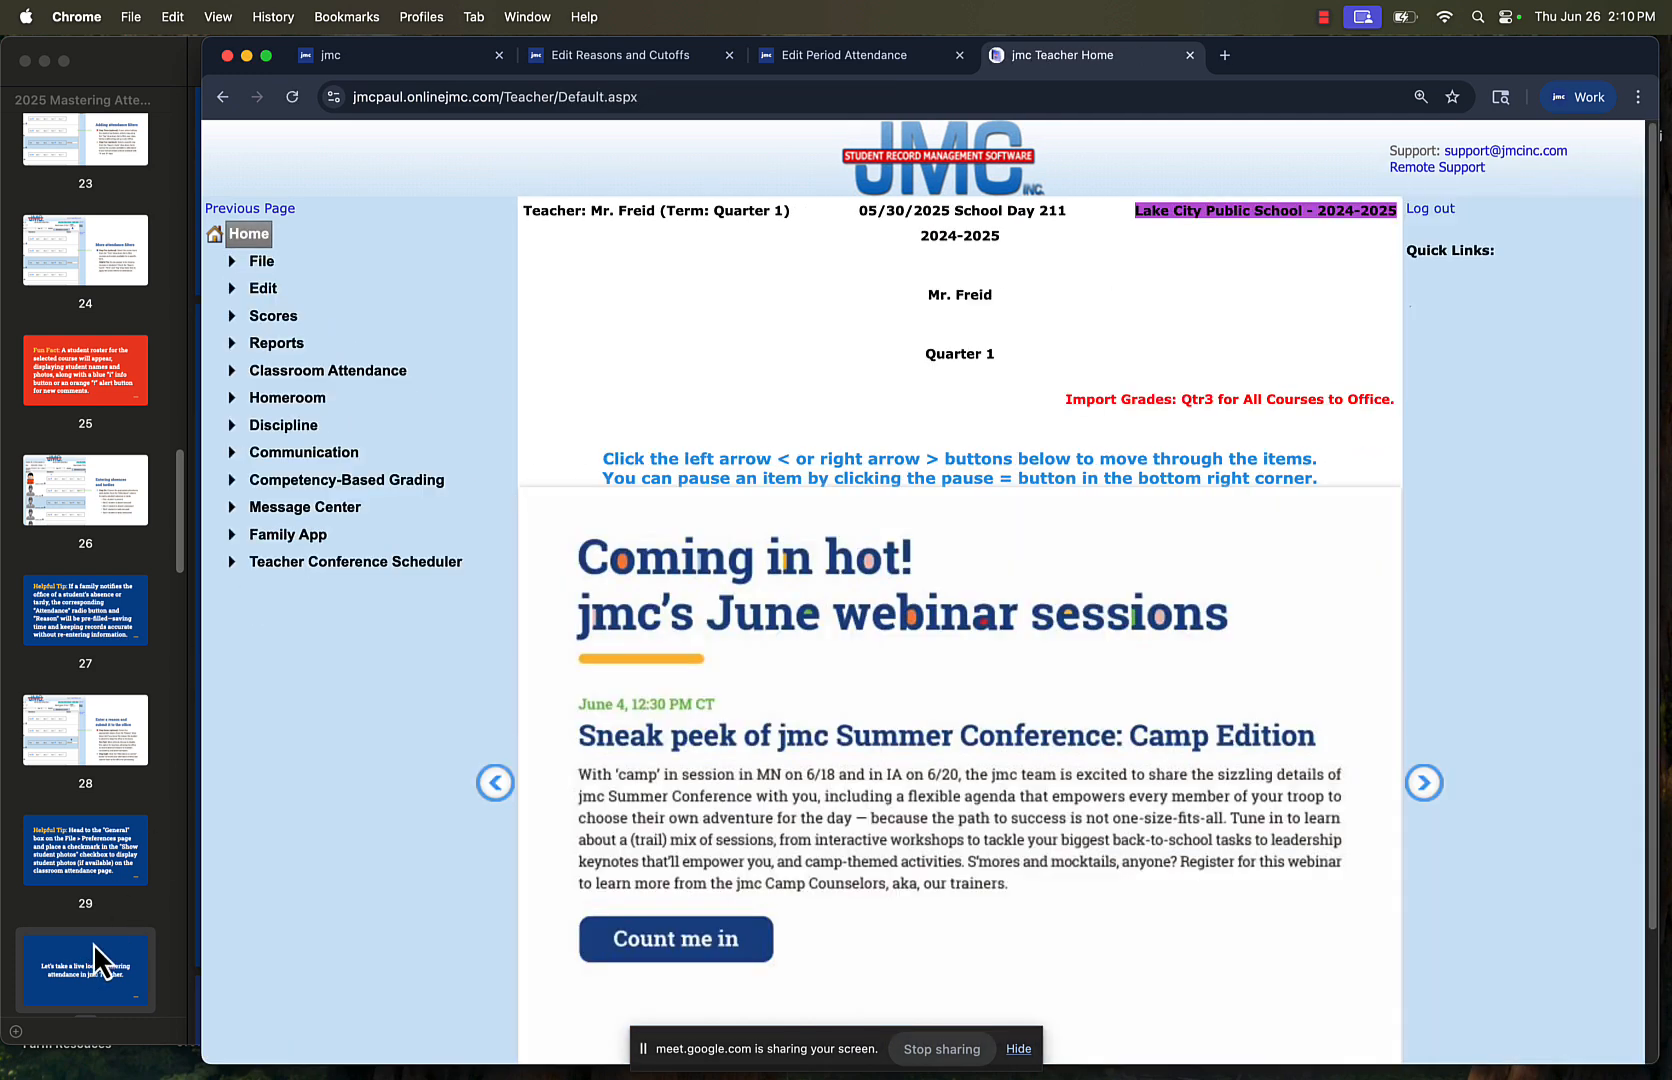
Switch to the 2025 Mastering Attendance PDF in Preview, show it full screen from page 30 and advance to page 34
click(90, 948)
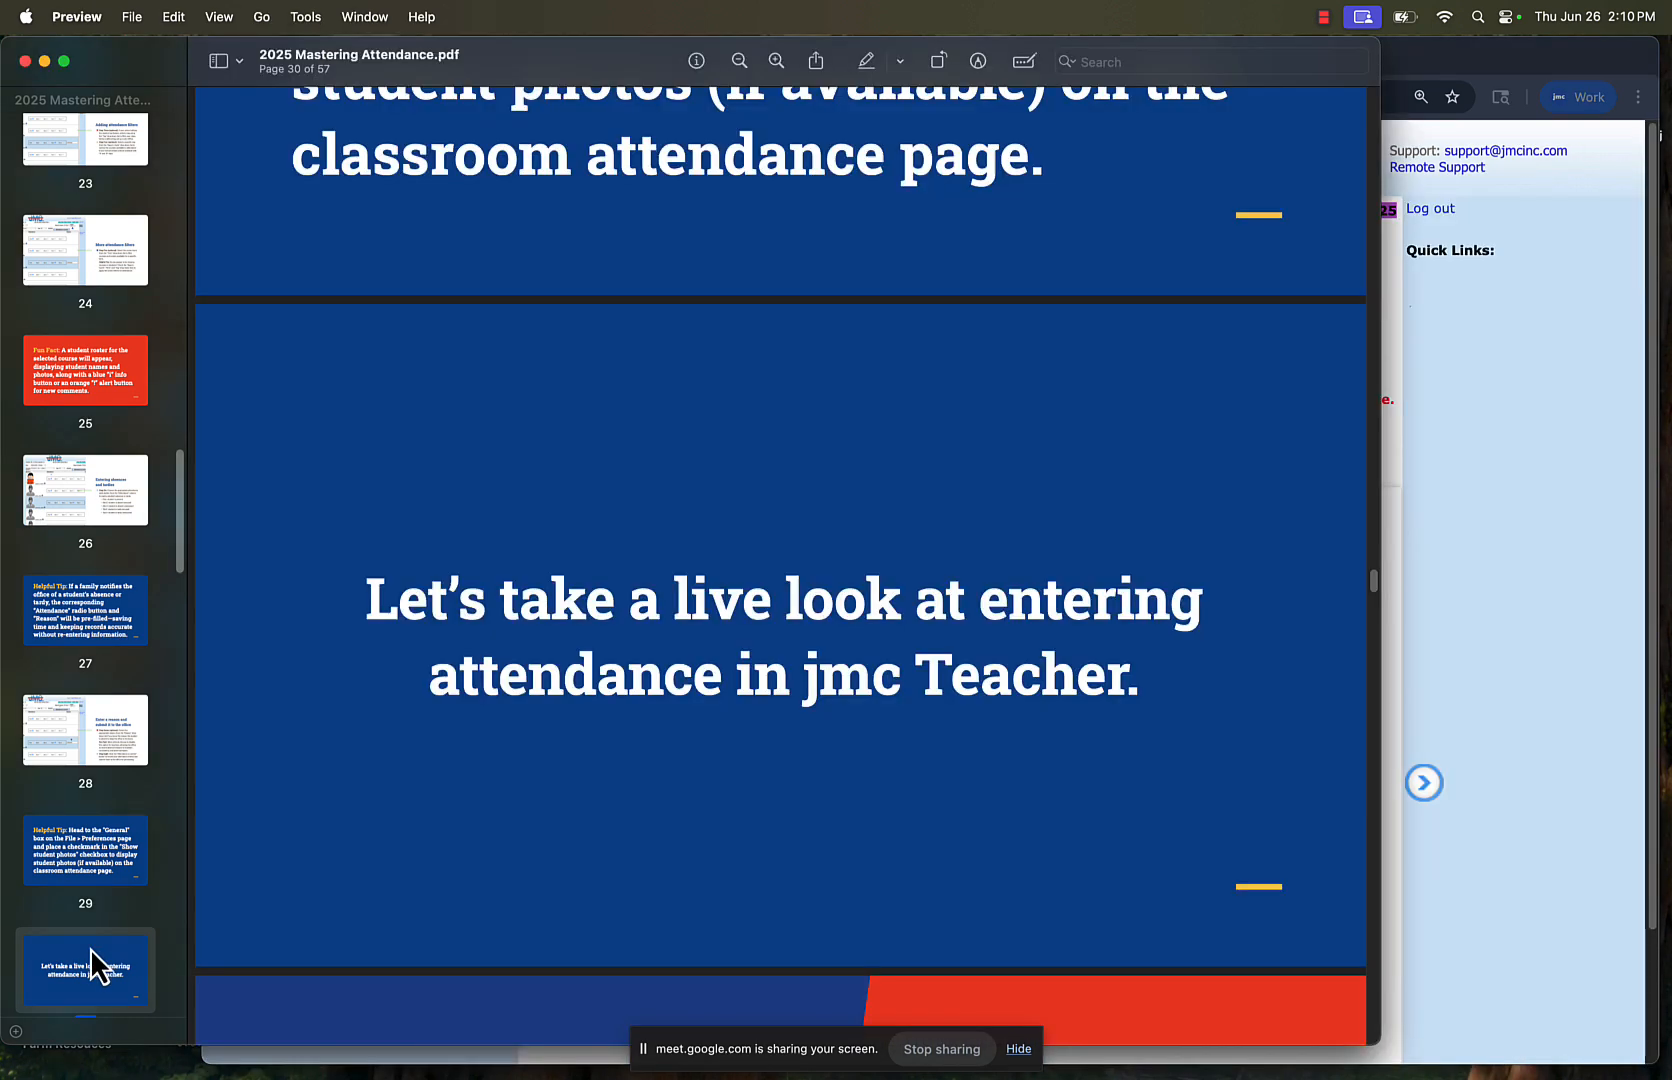
click(216, 18)
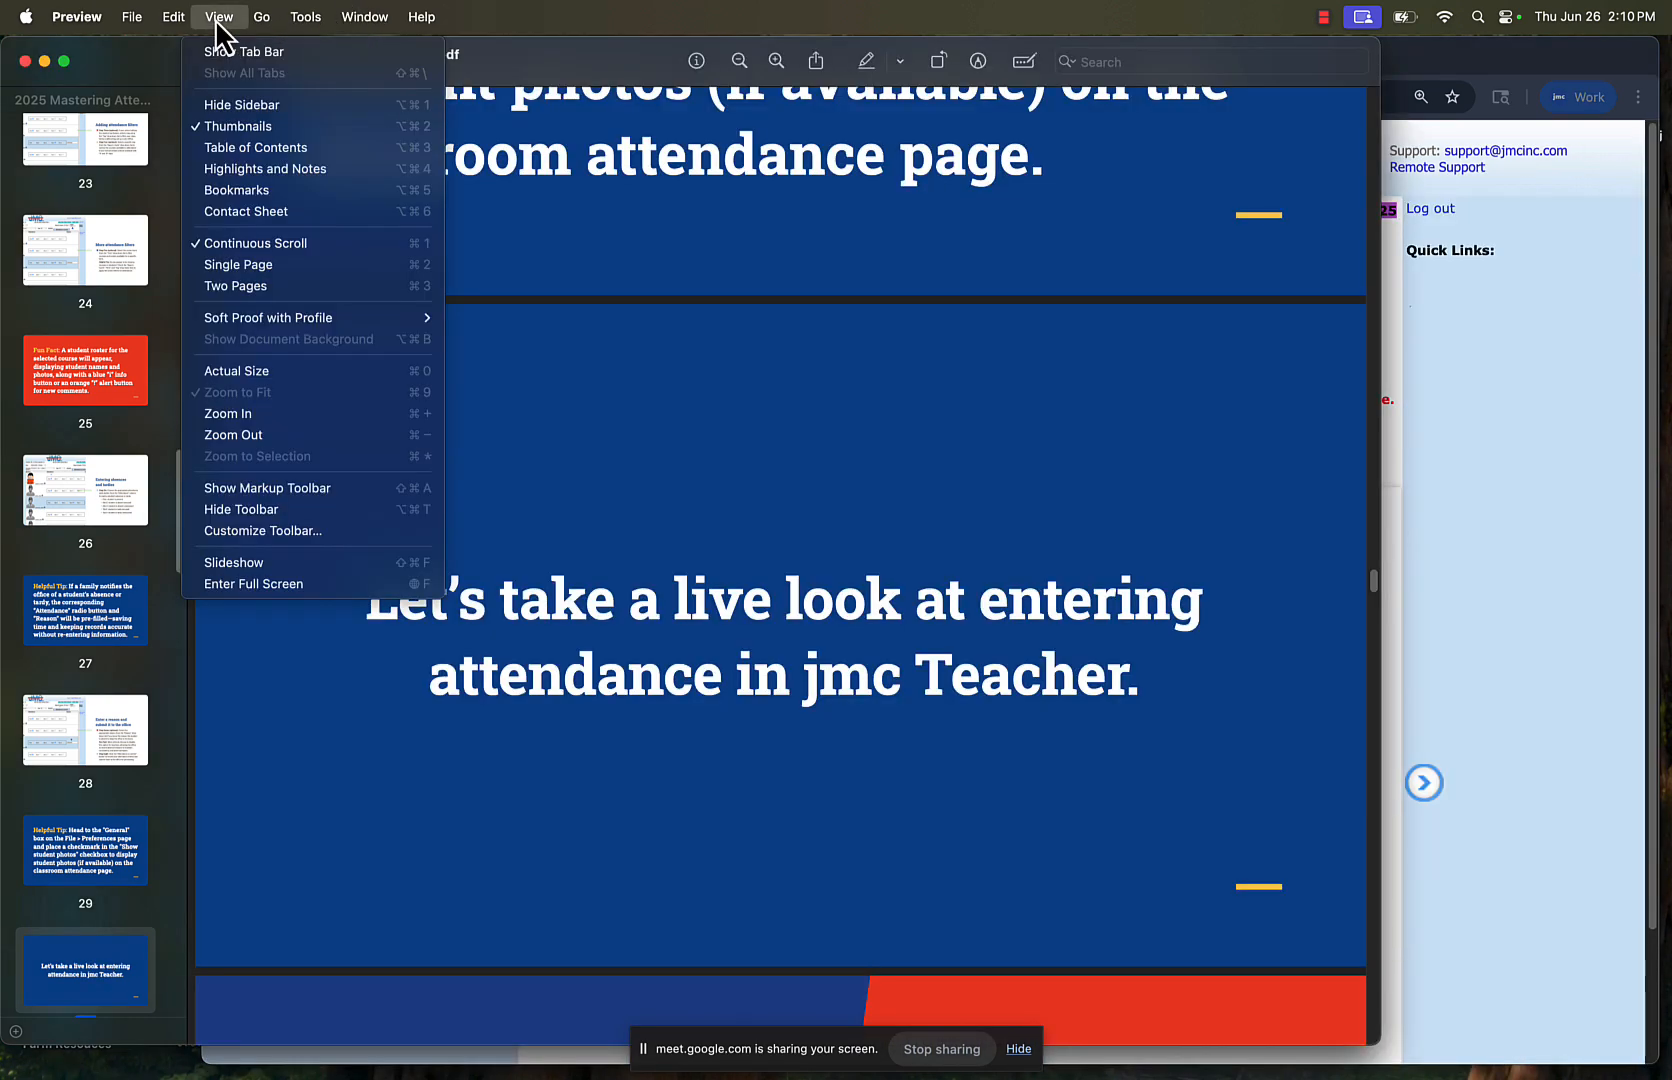
click(319, 585)
key(Right)
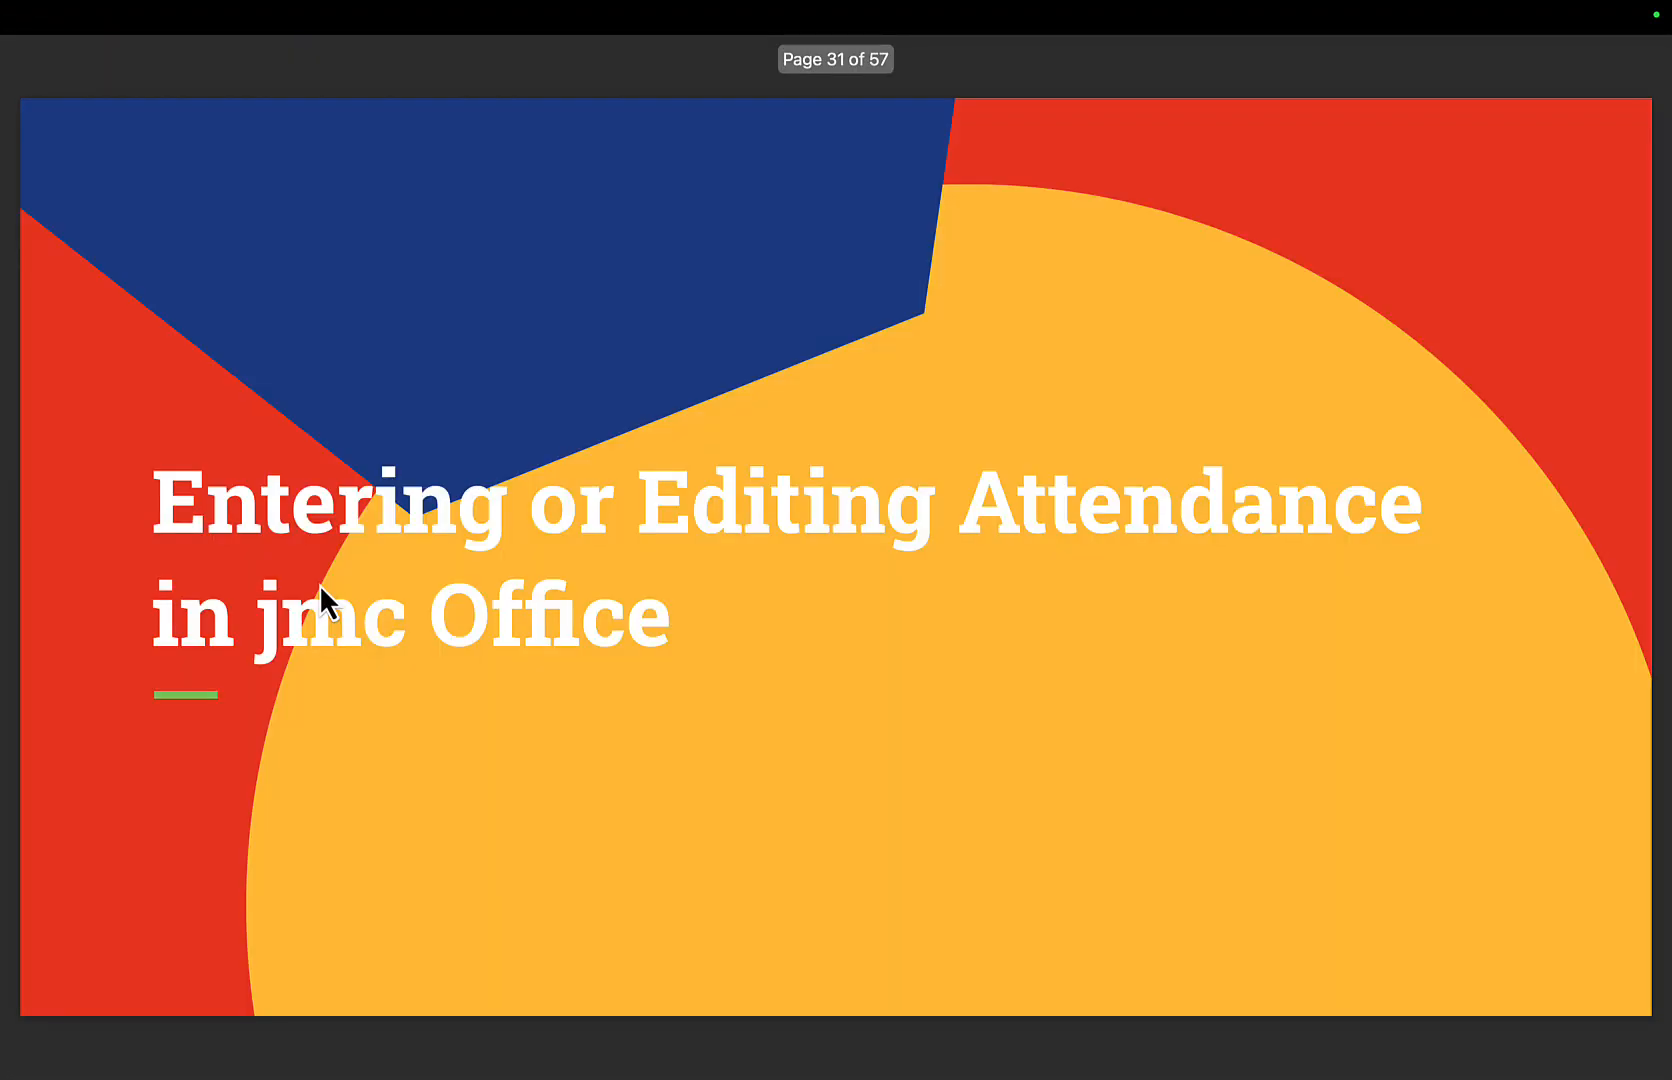
key(Right)
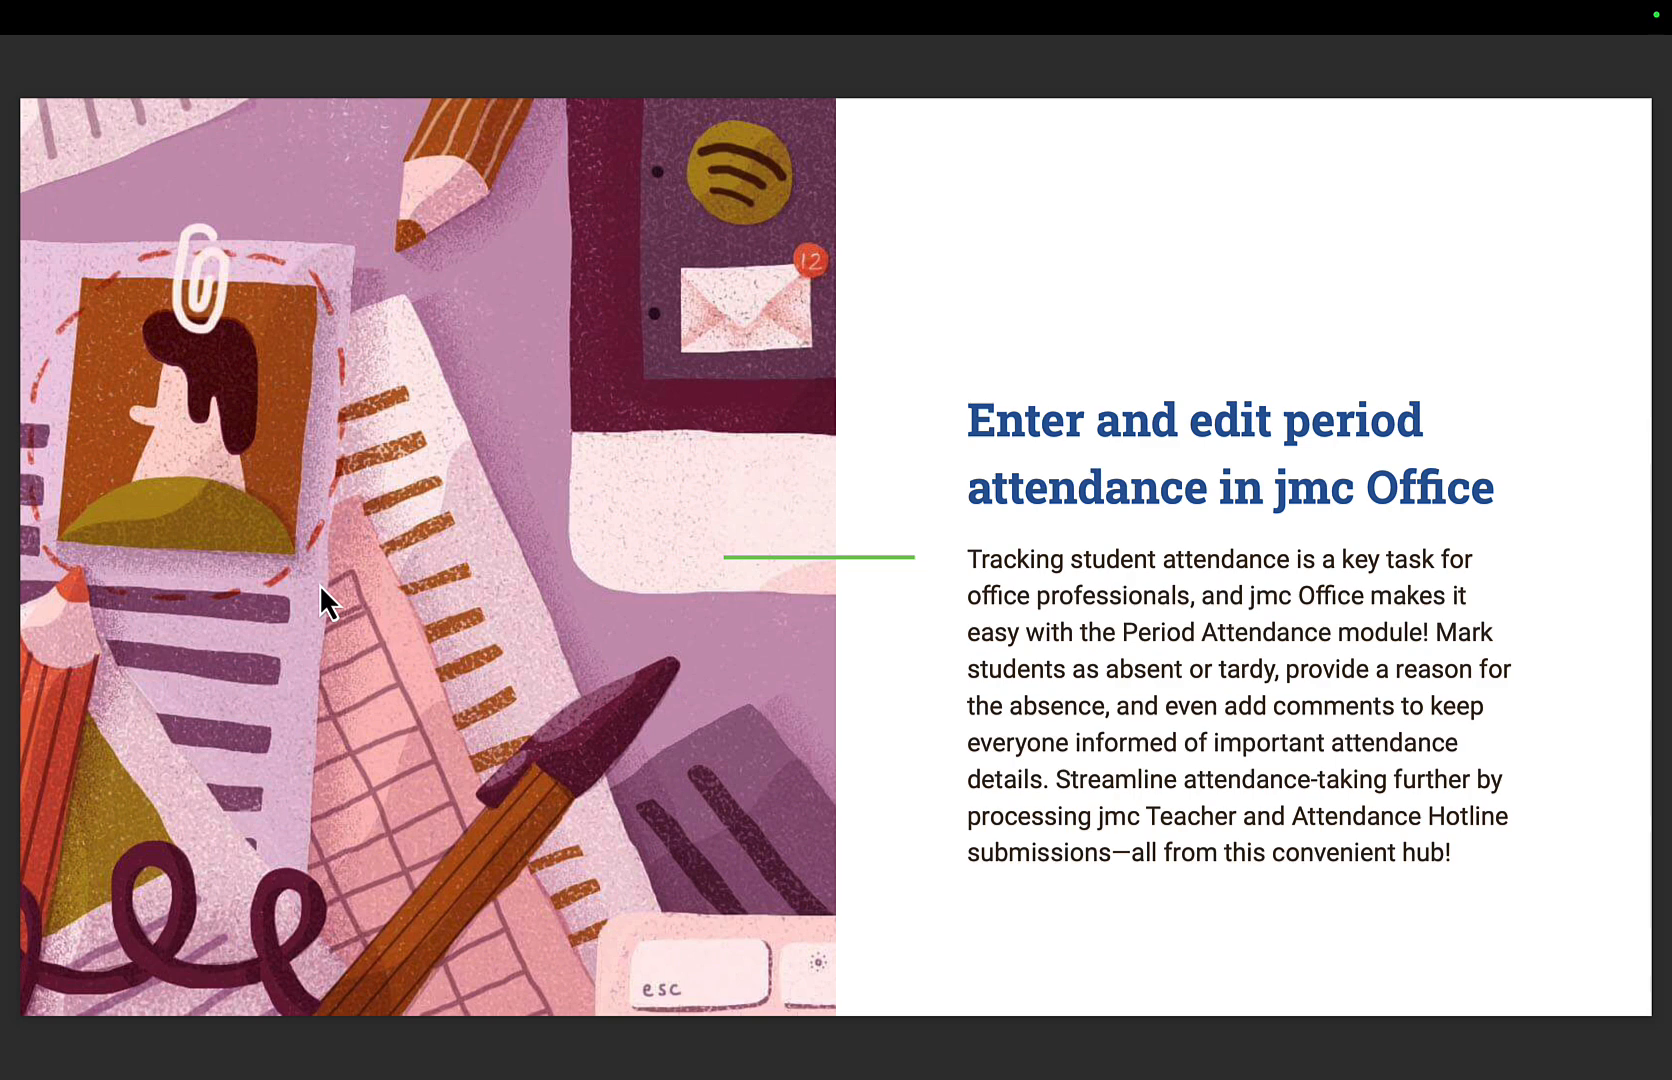
key(Right)
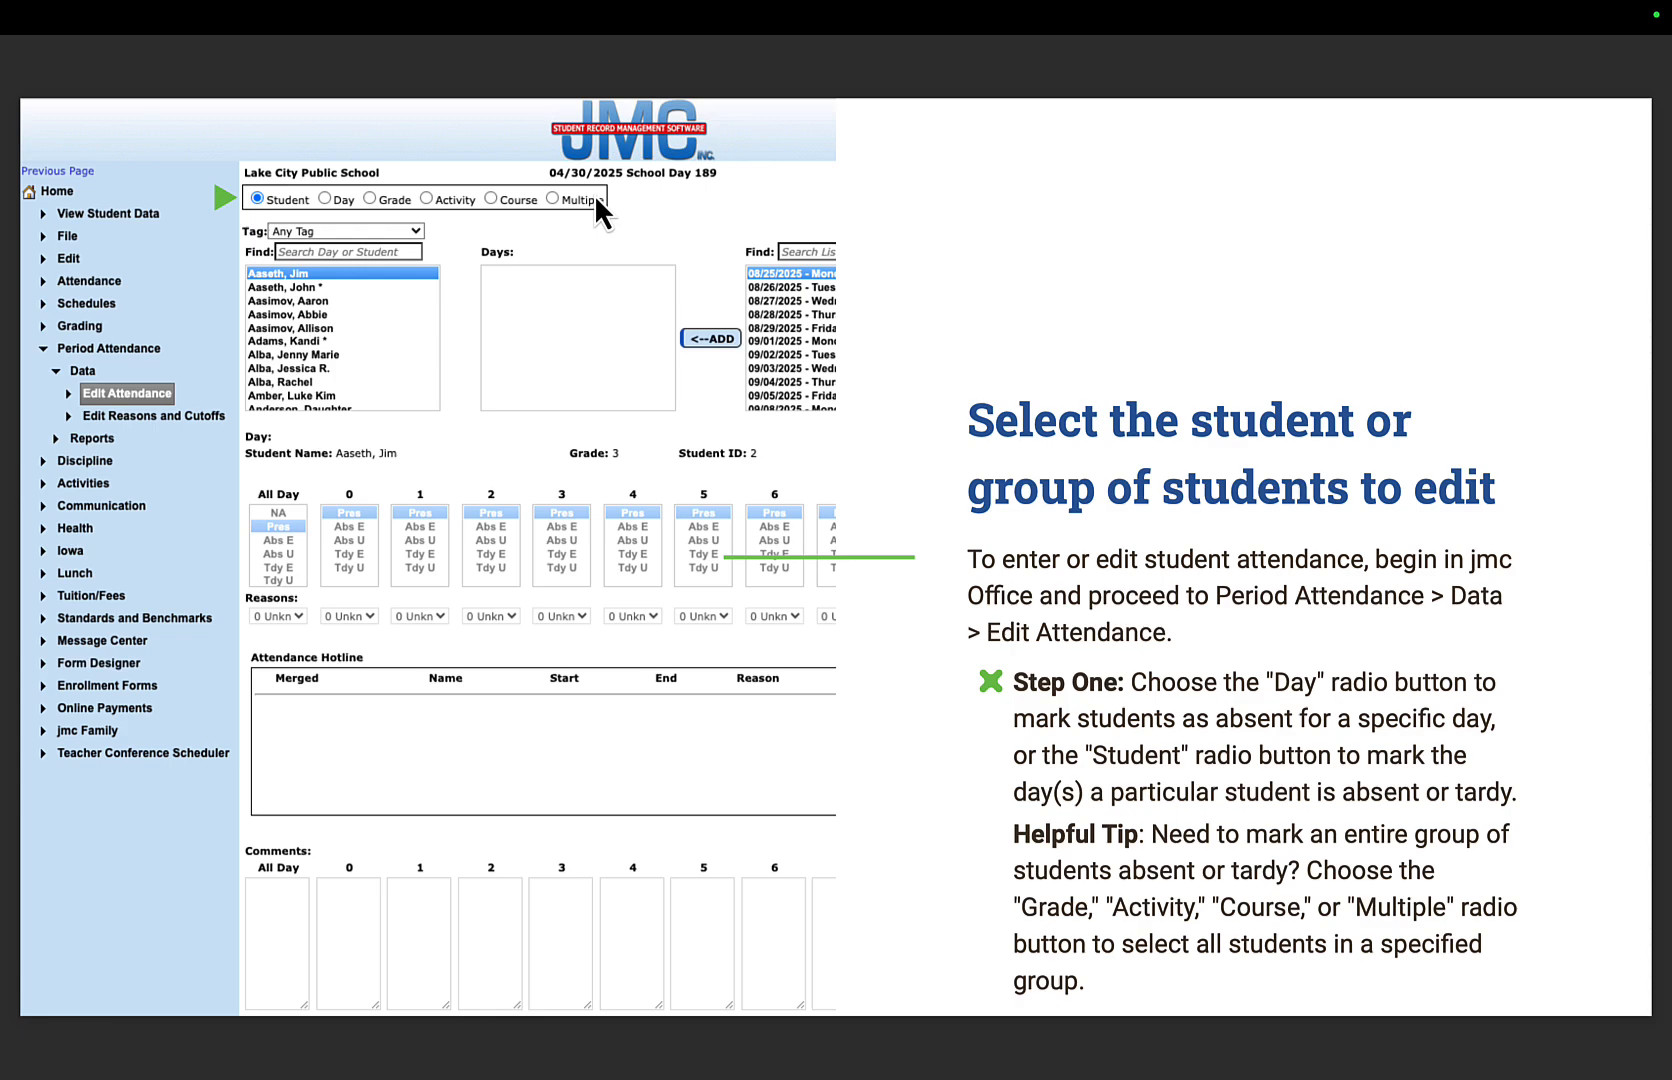
key(Right)
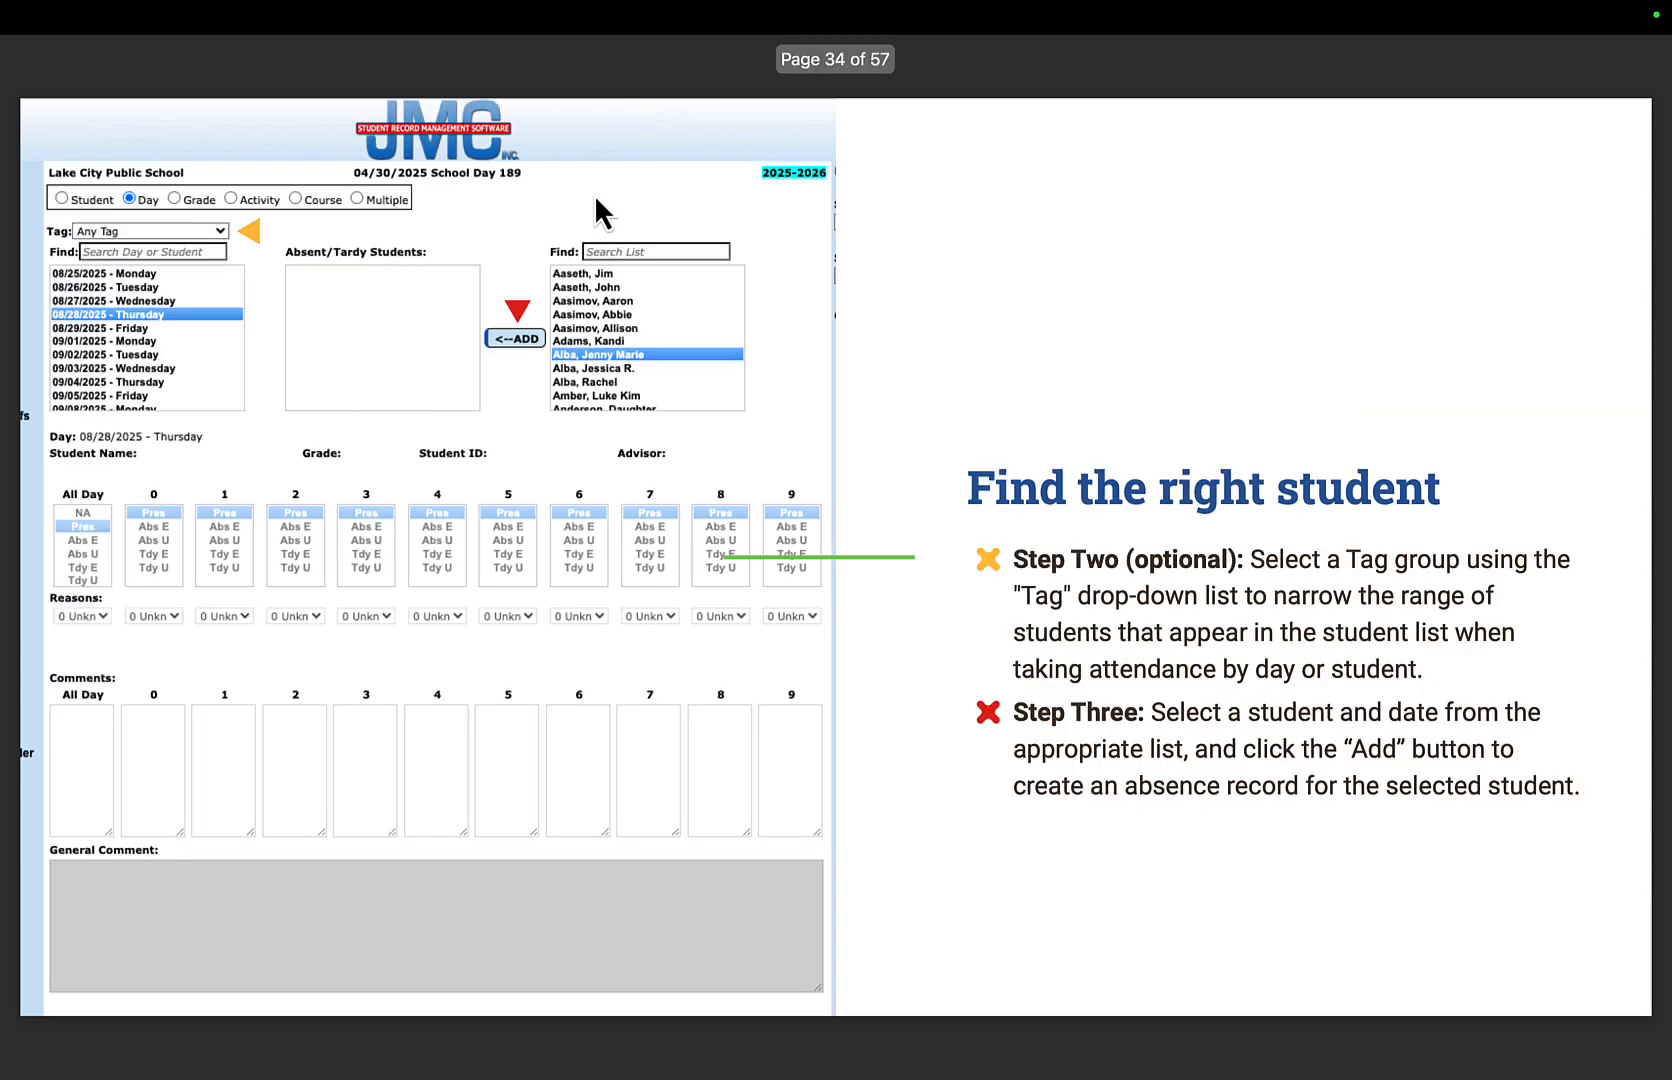
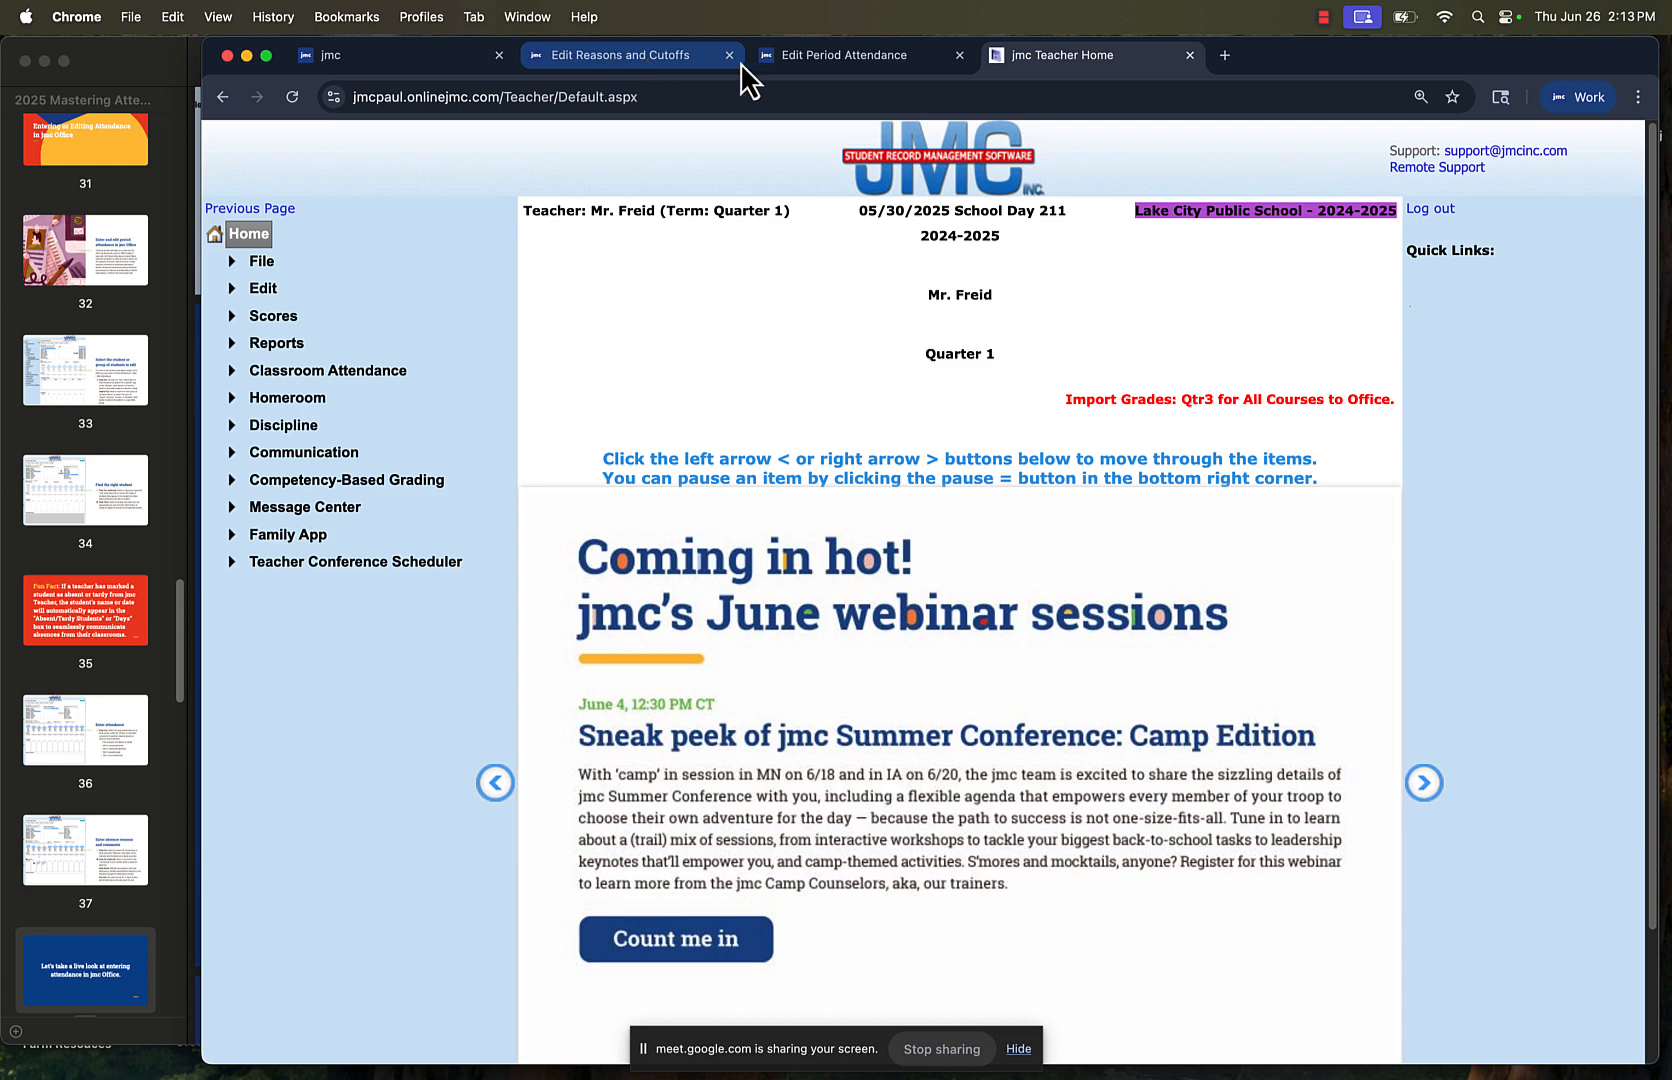
Switch to the Edit Period Attendance page in jmc Office and select 05/29/2025 - Thursday for attendance by day
click(796, 61)
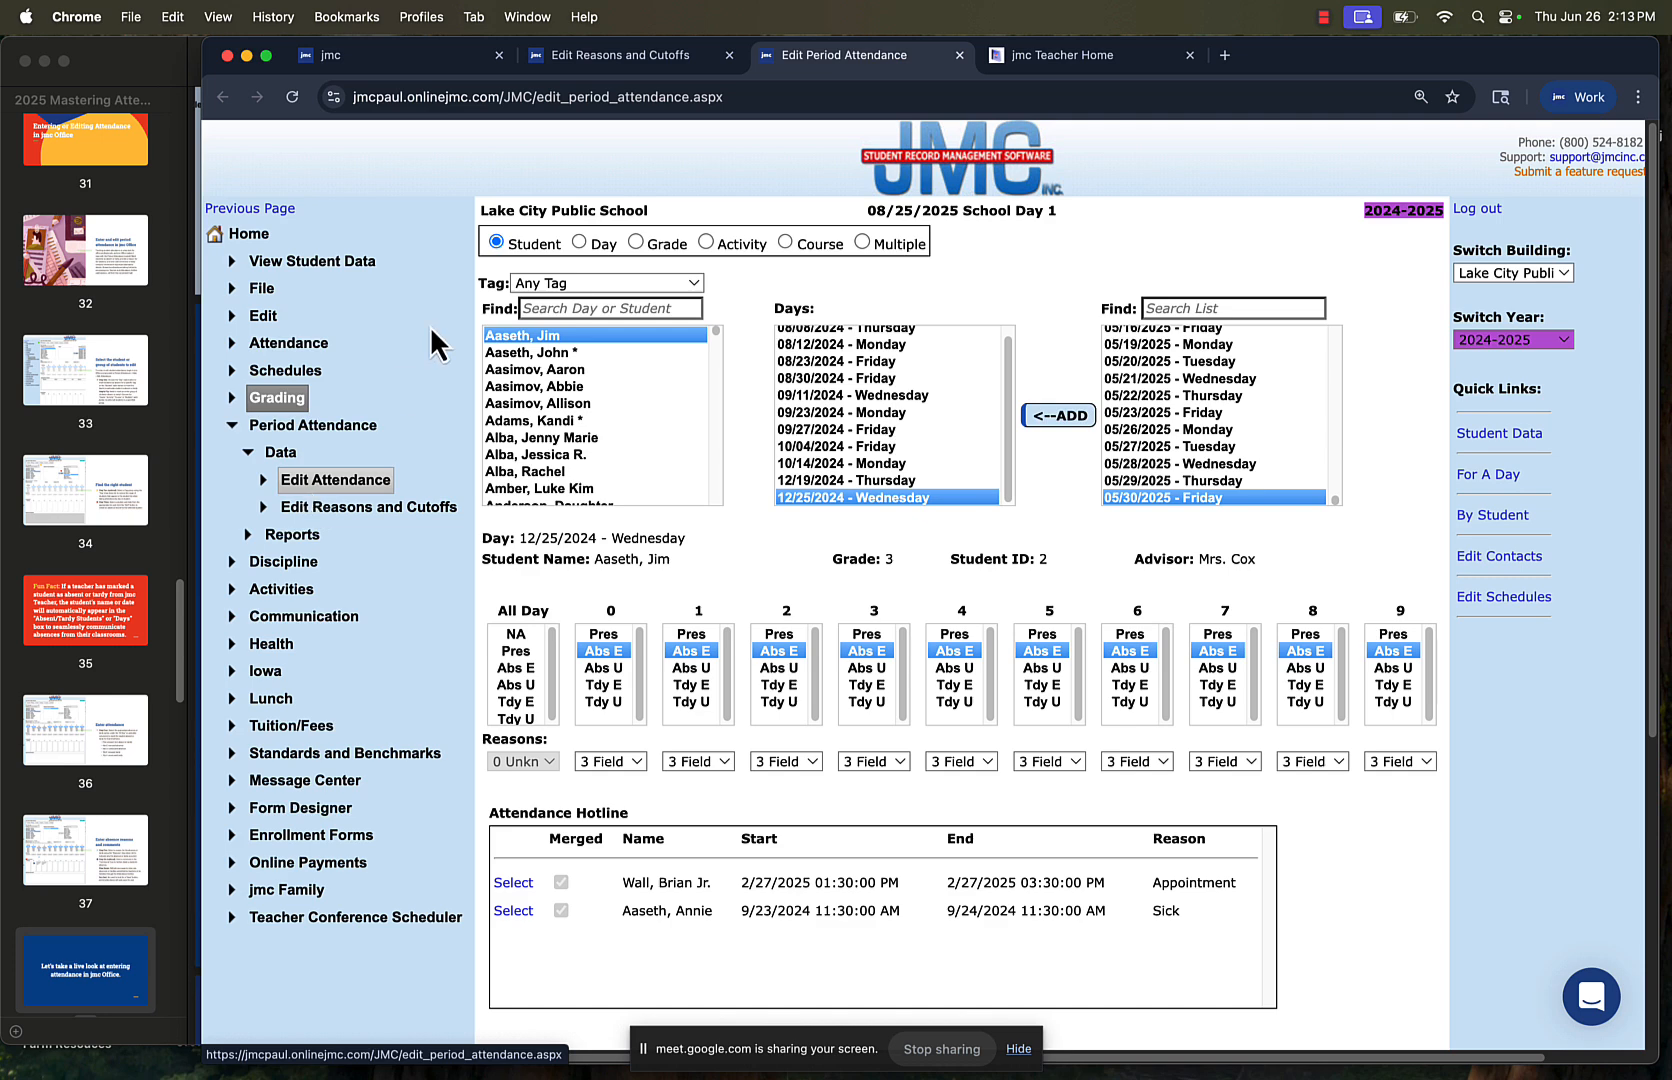
click(580, 241)
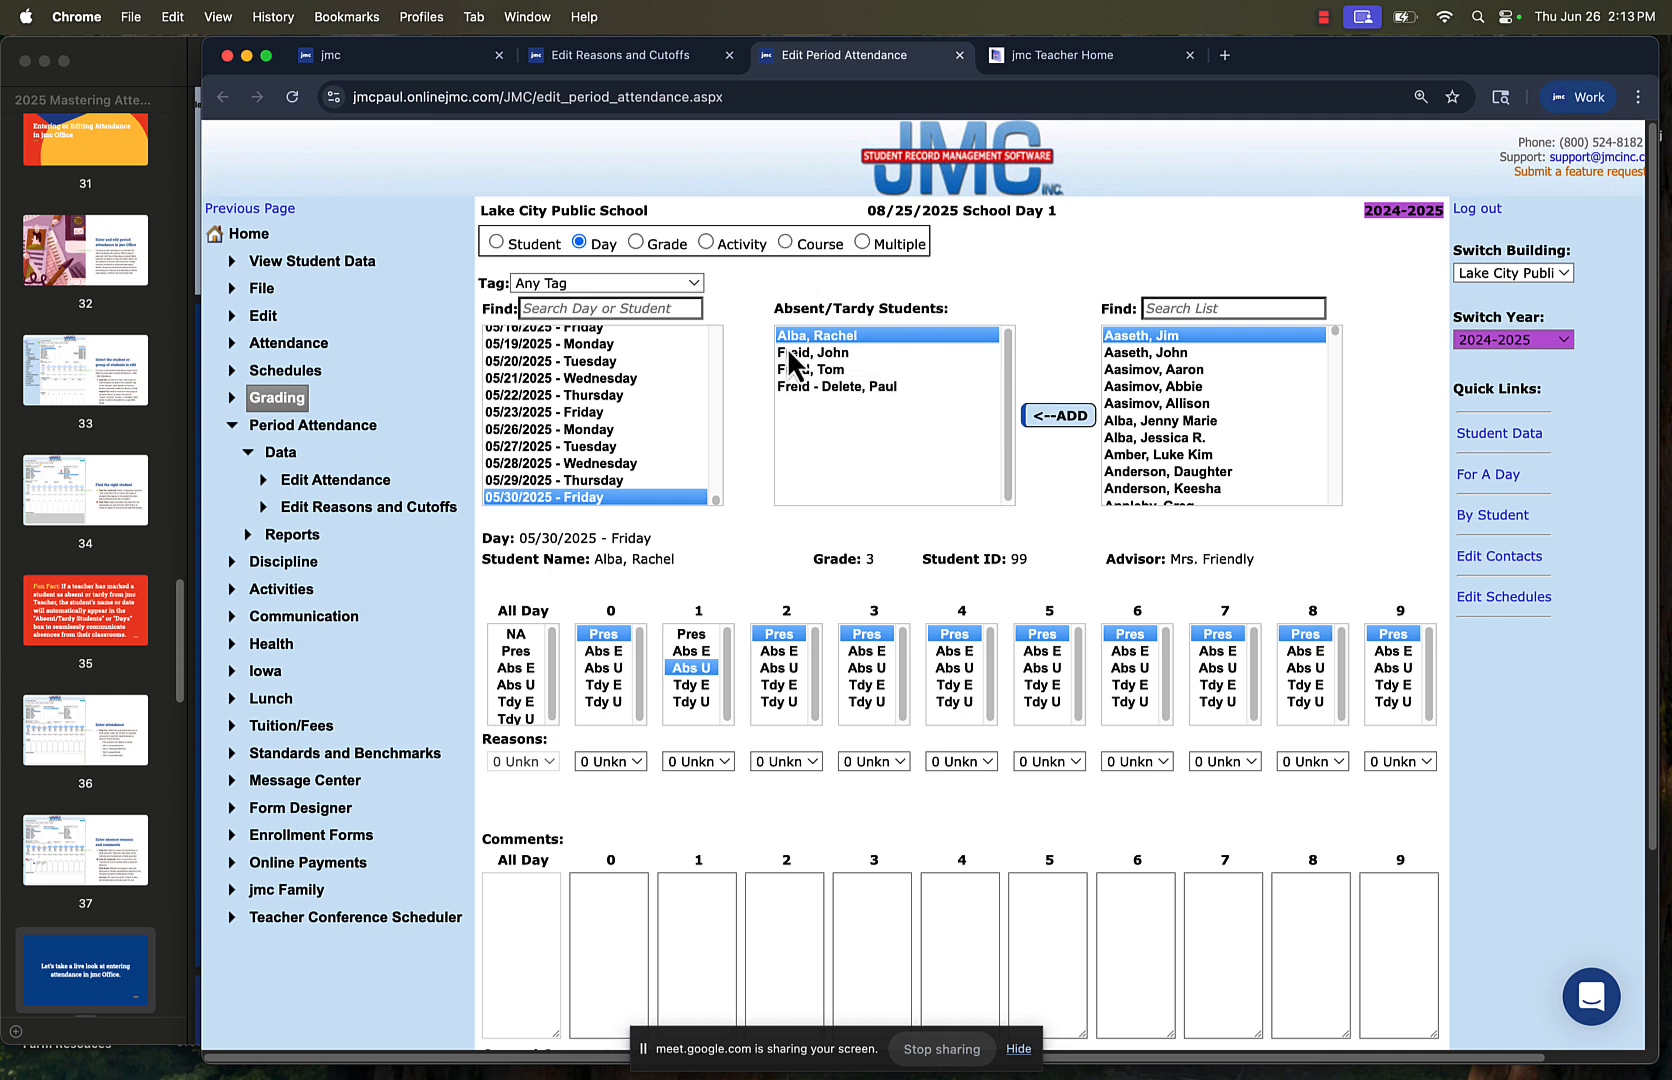
click(852, 332)
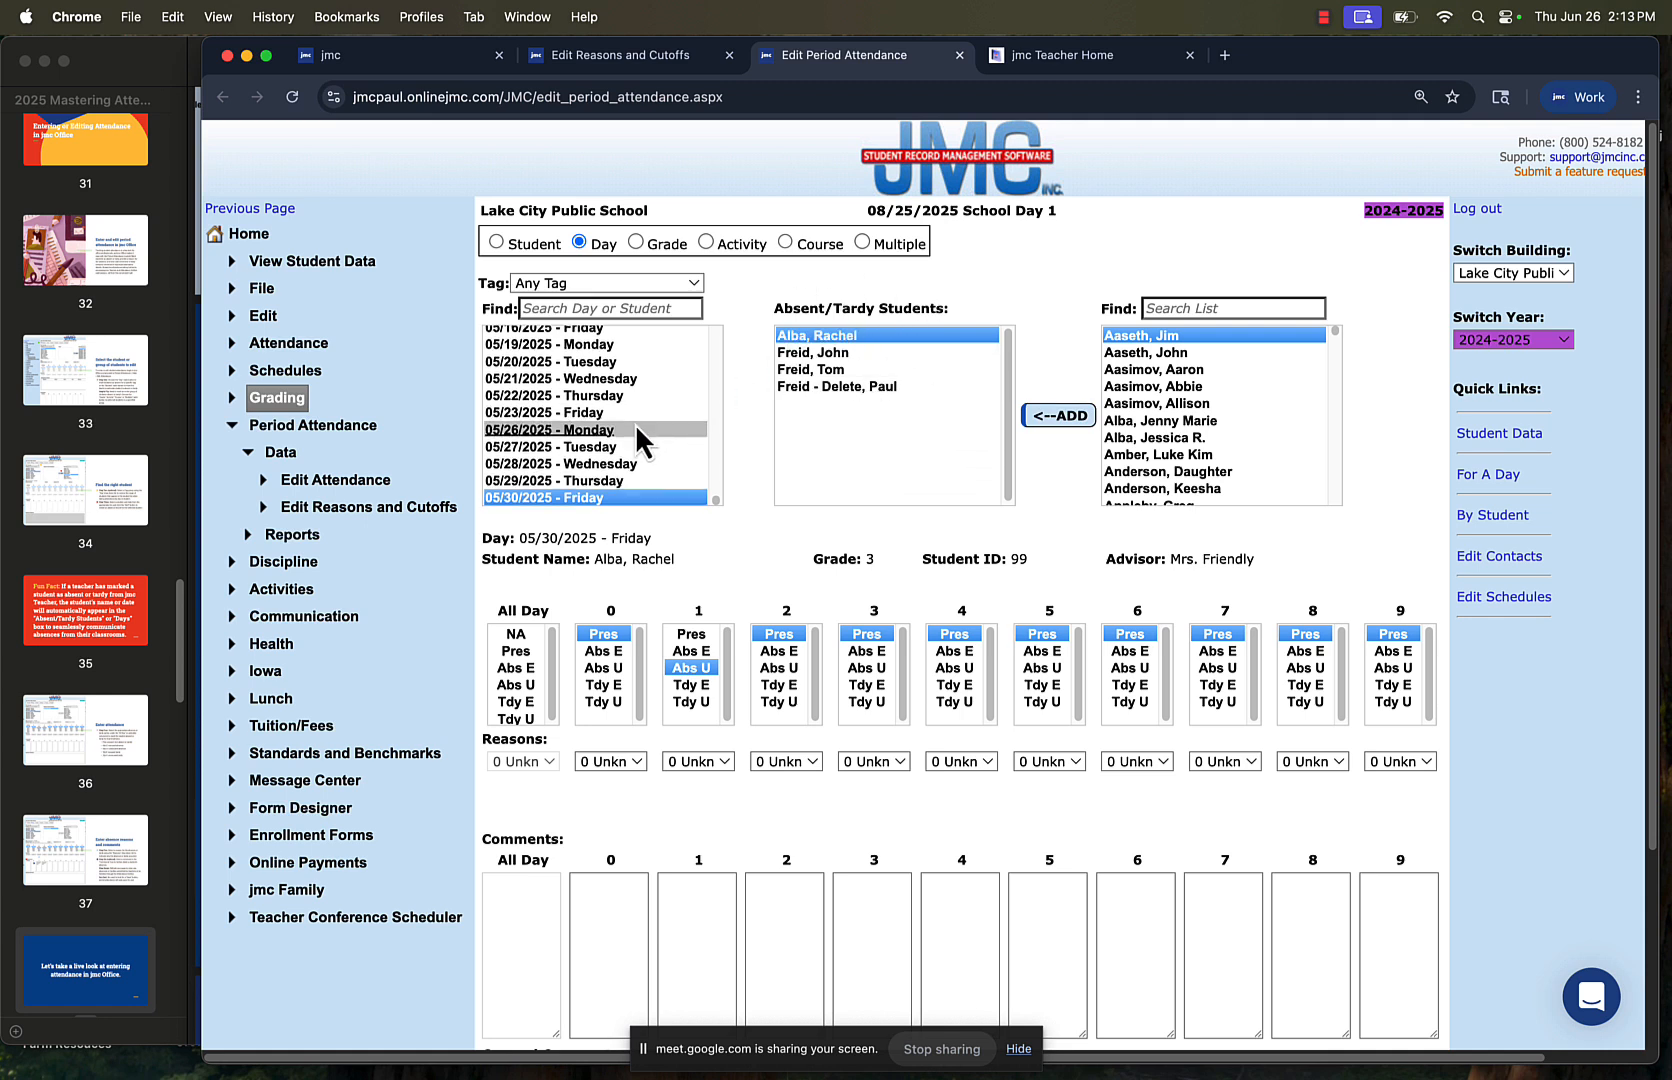
scroll(637, 430, up, 1)
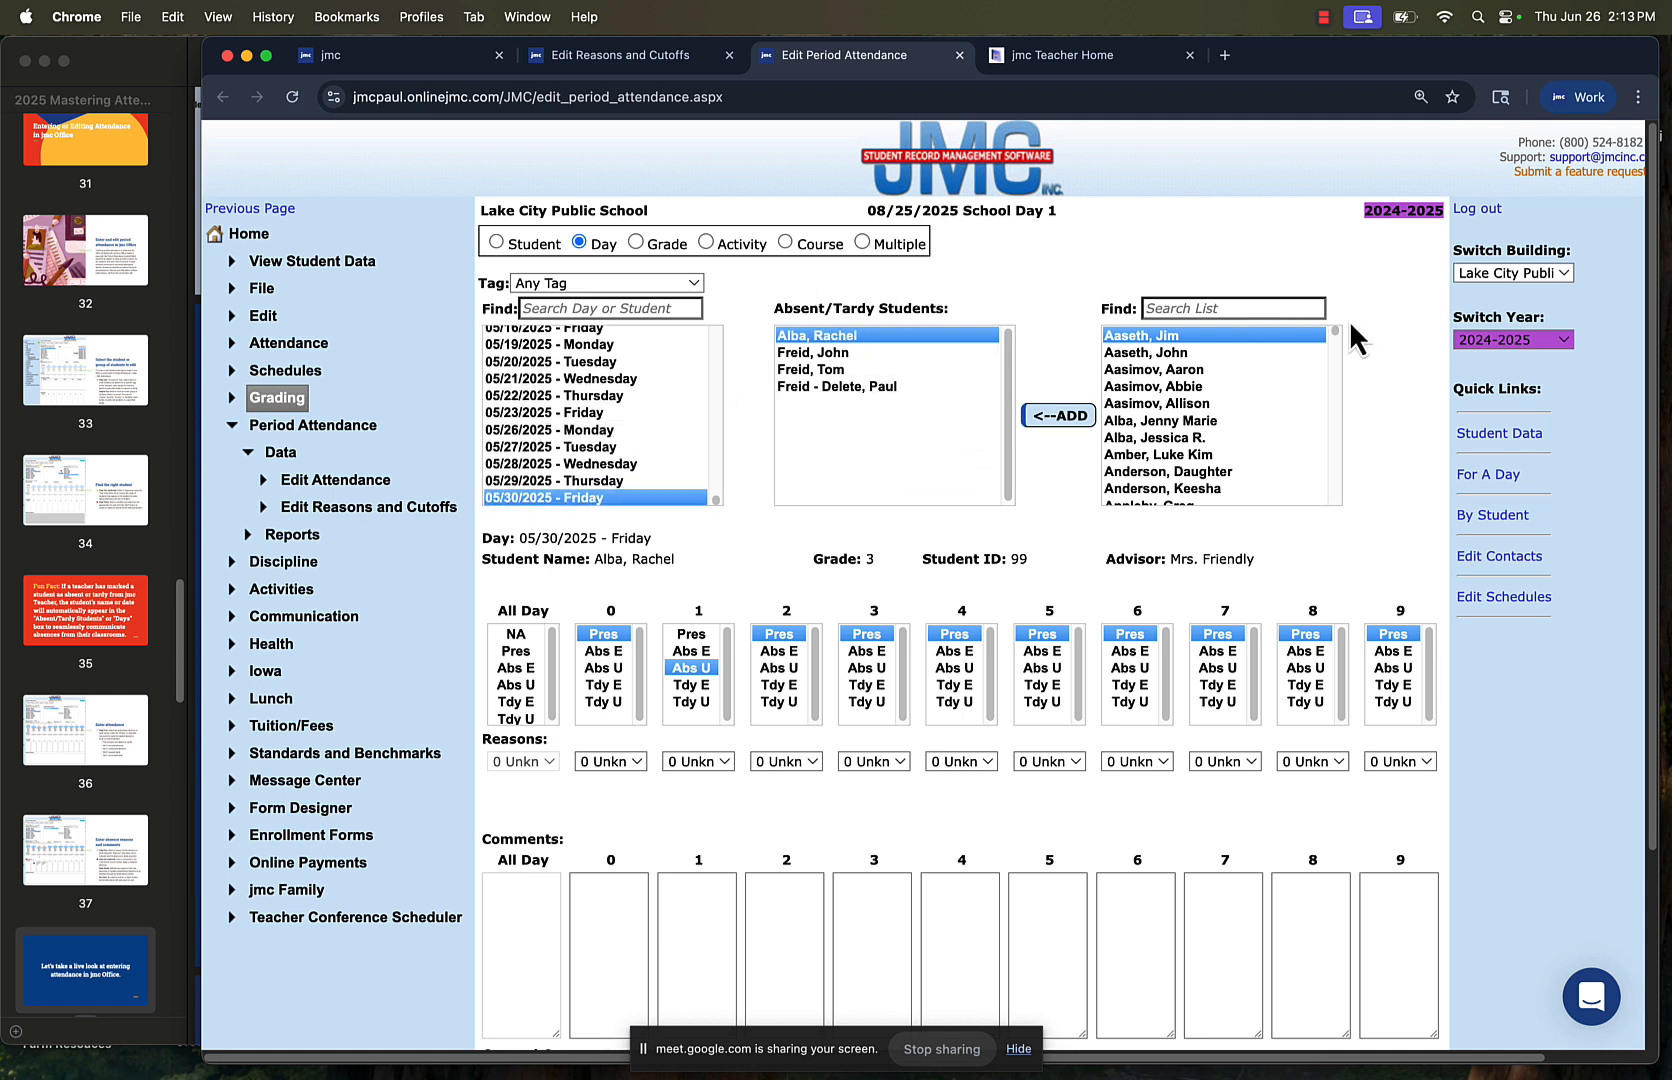
click(1472, 340)
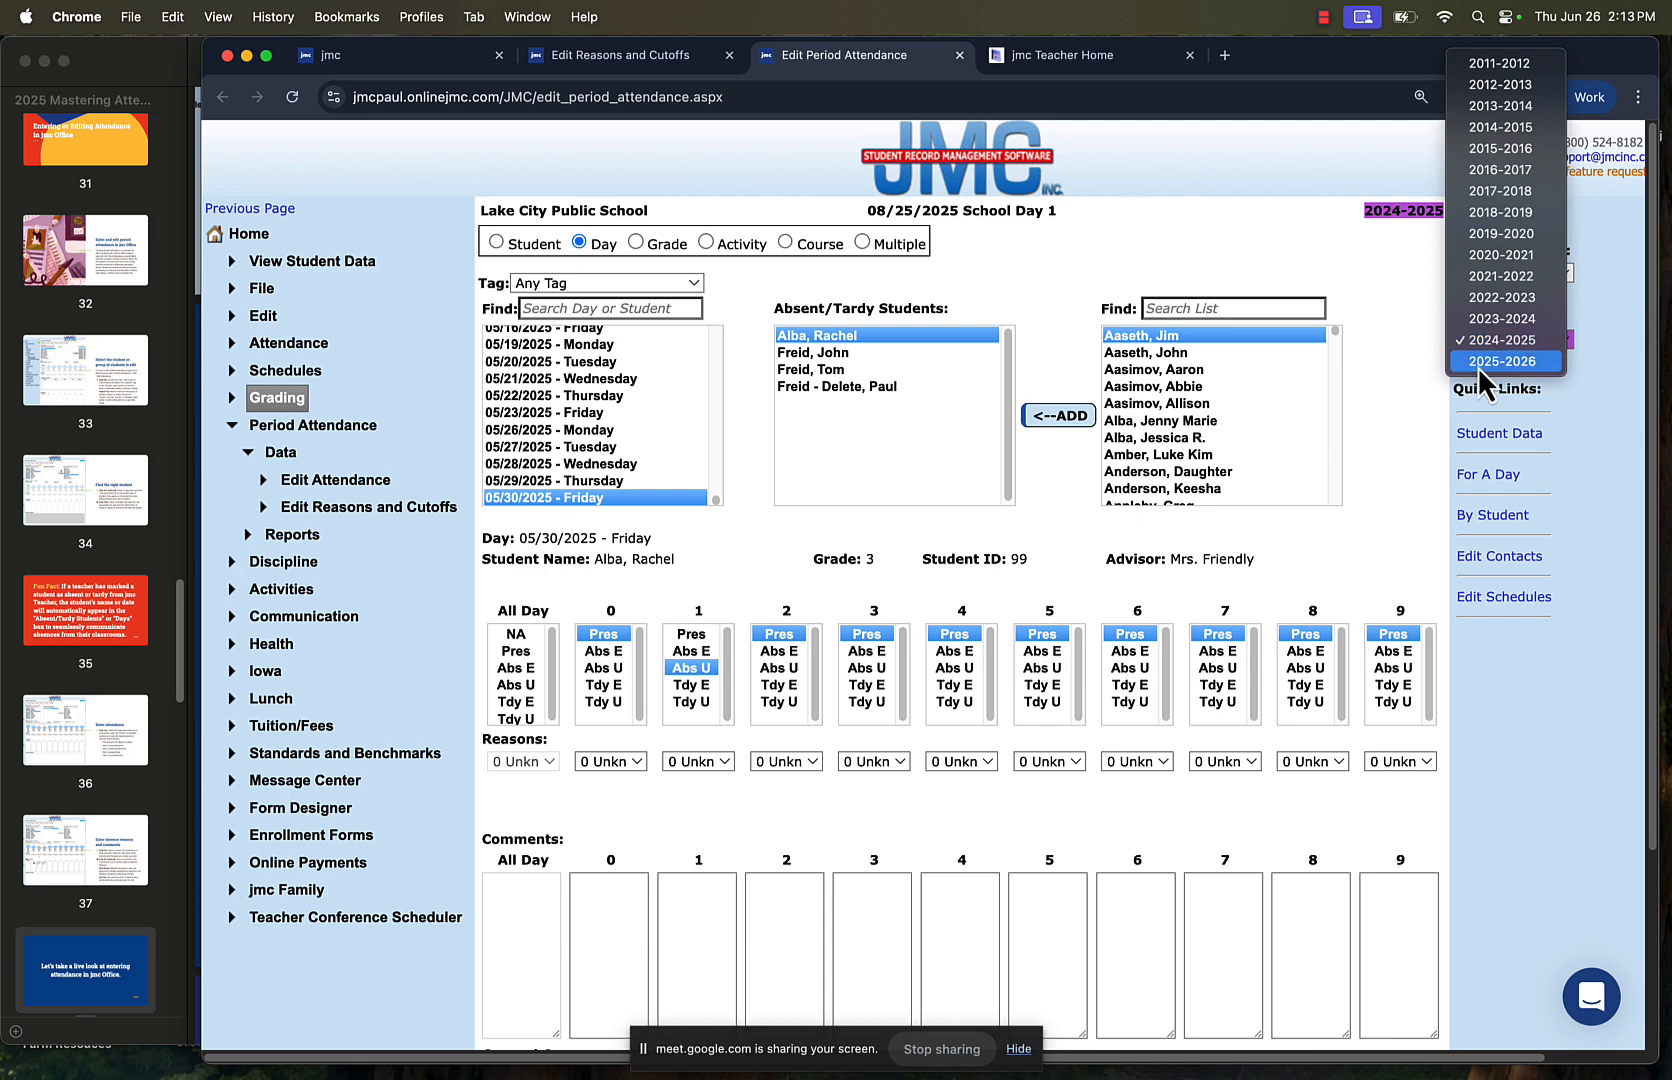
click(631, 479)
click(624, 478)
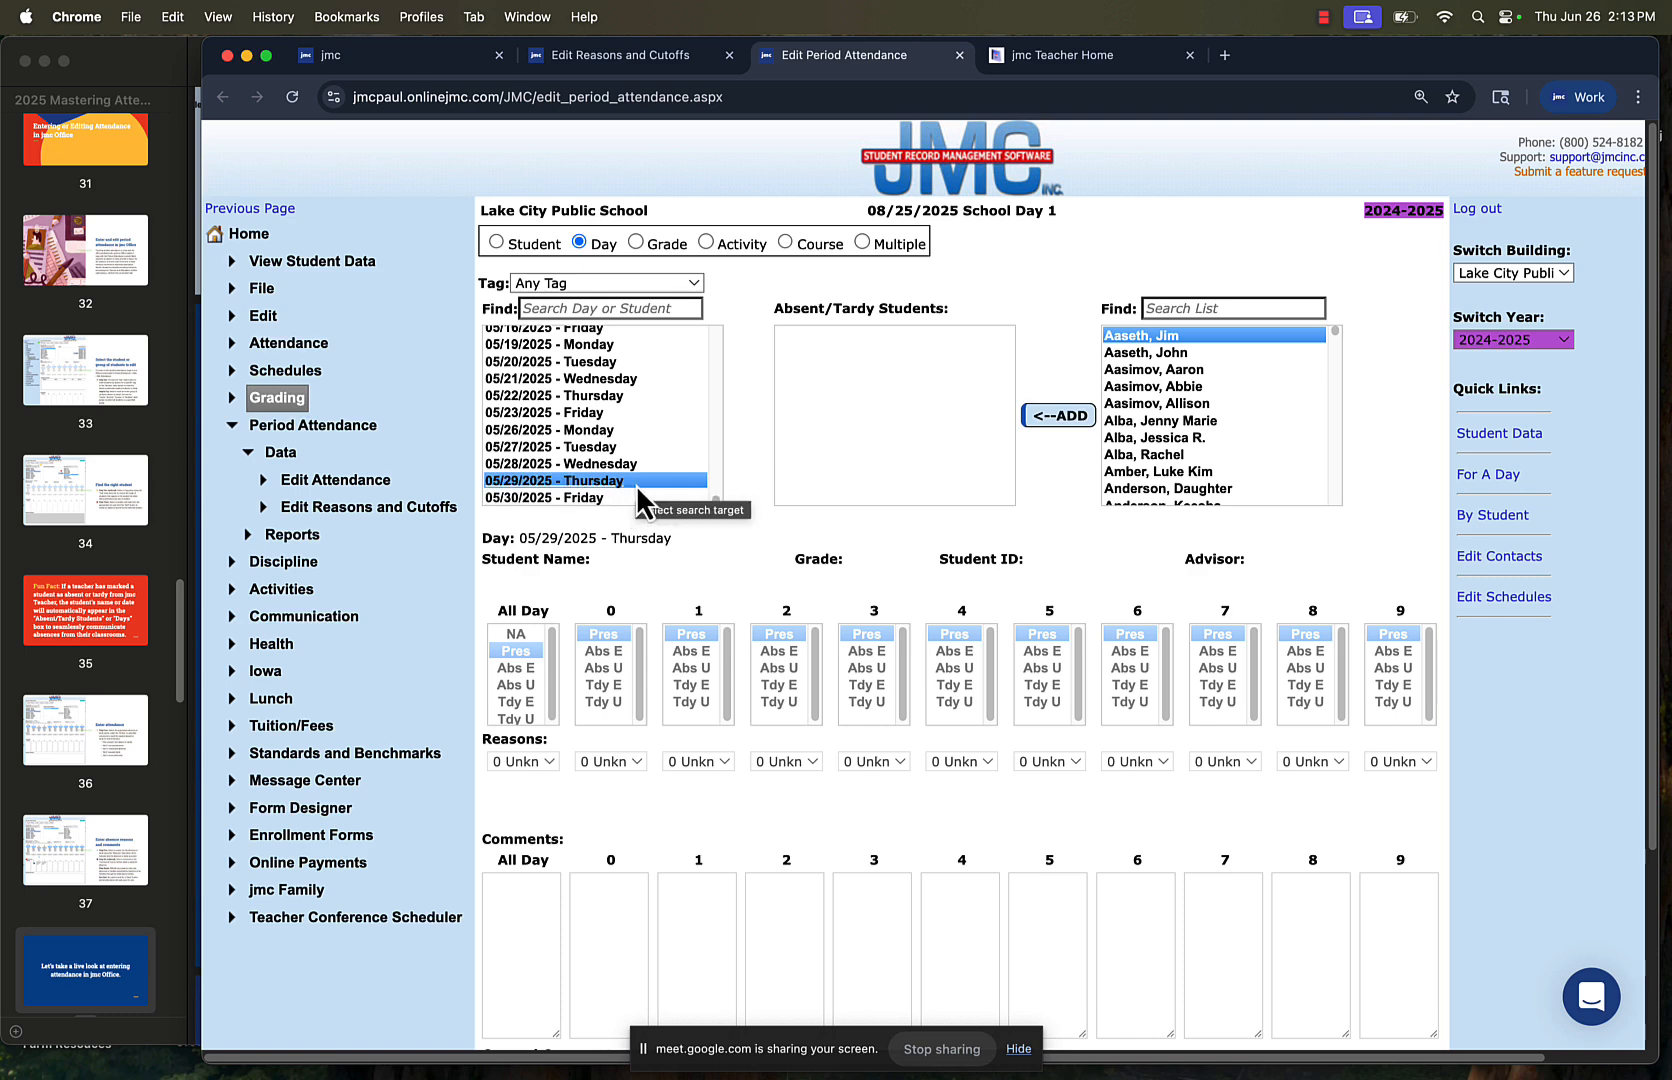
Add the third listed student to the absent/tardy students and mark them Abs E all day with reason 1 Sick
click(1194, 368)
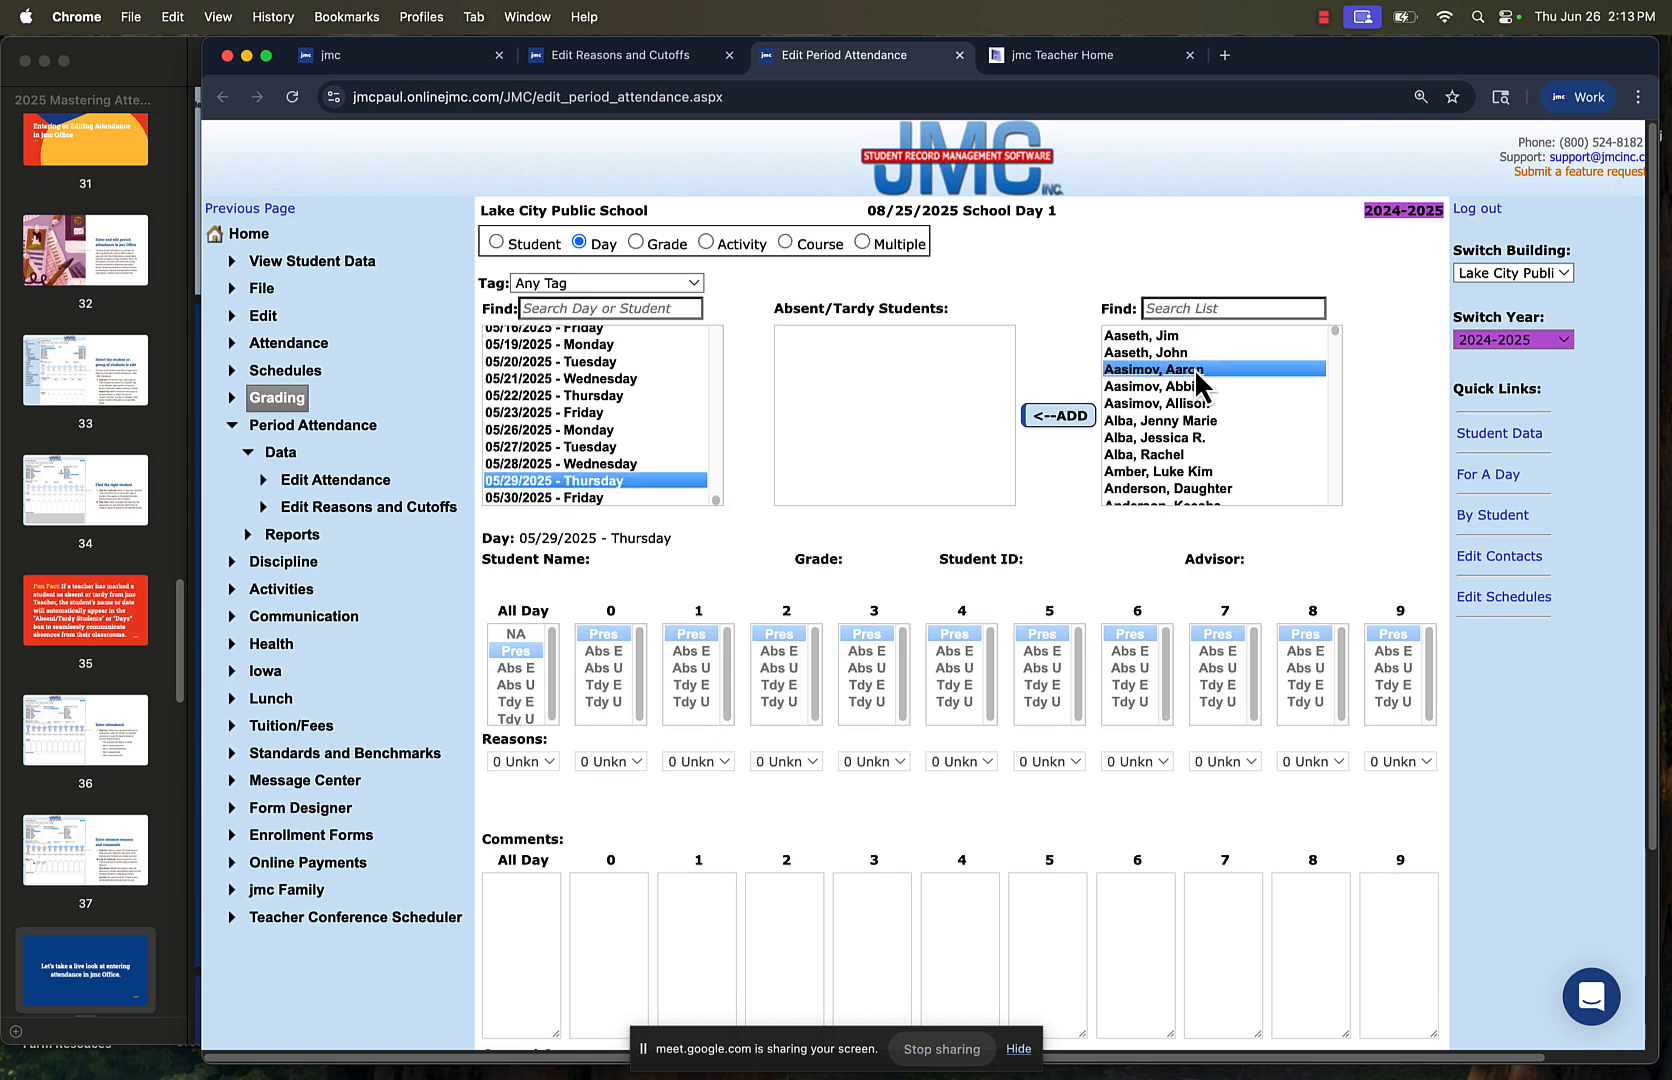
click(1052, 420)
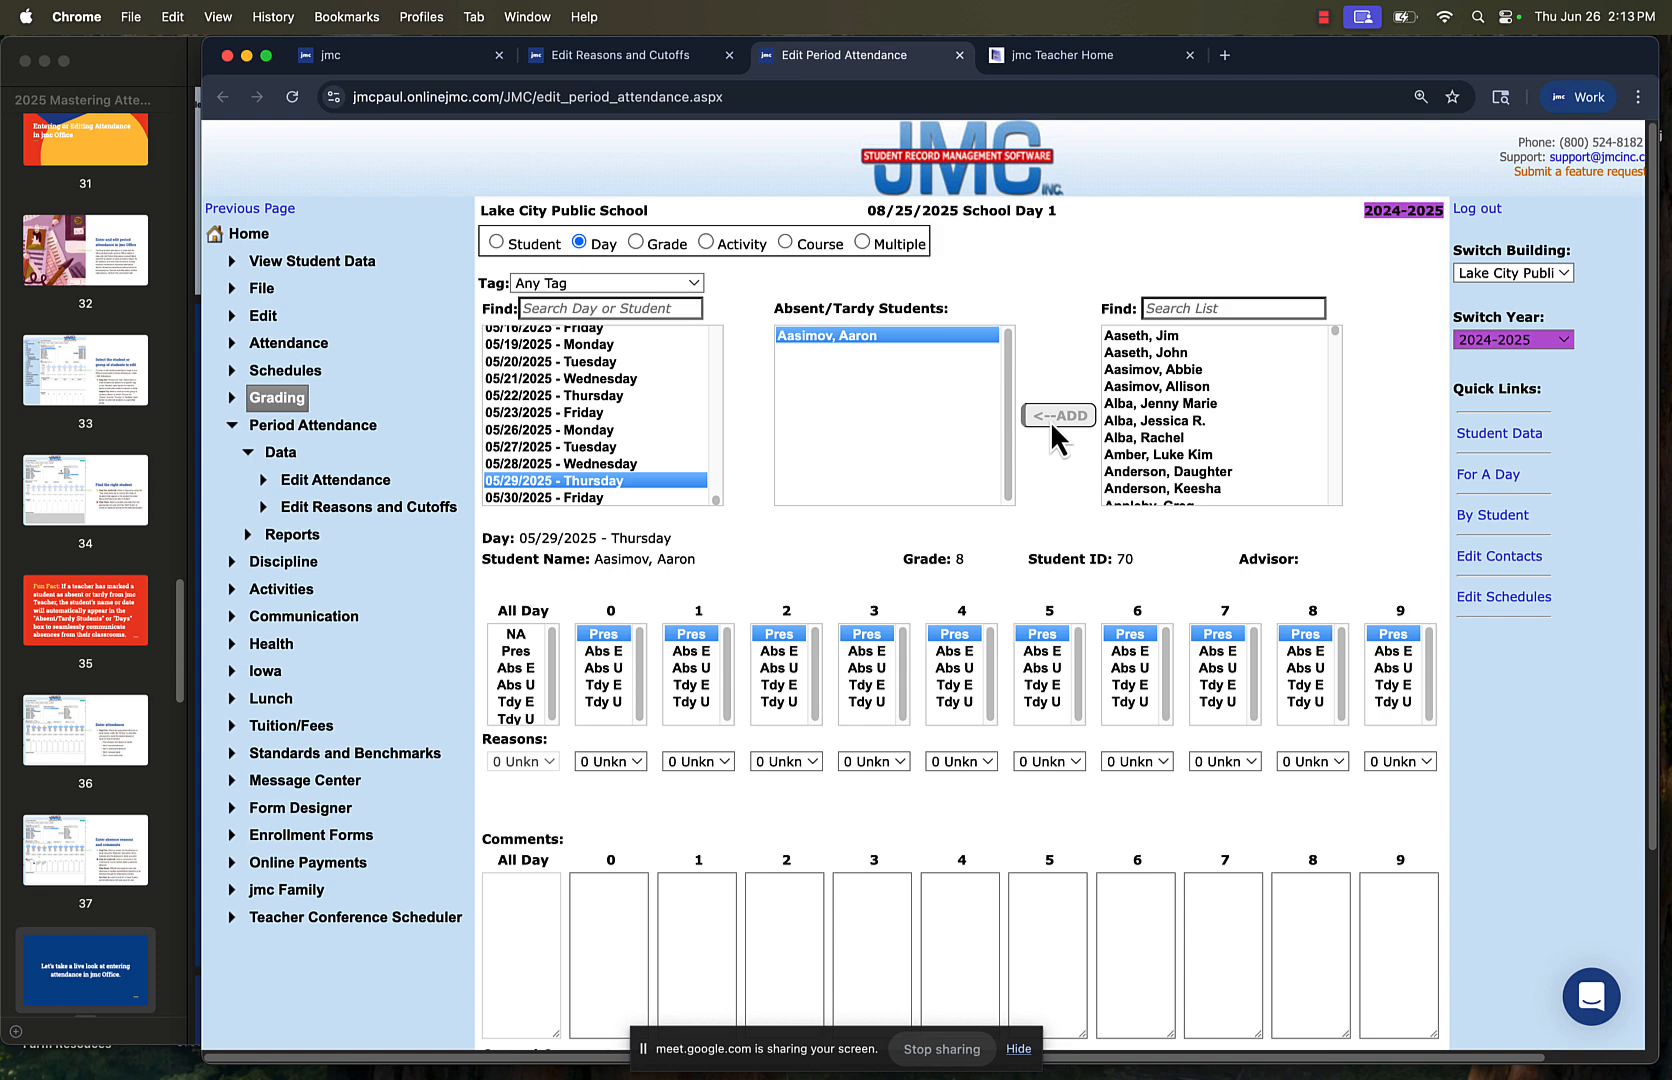
click(518, 686)
click(516, 669)
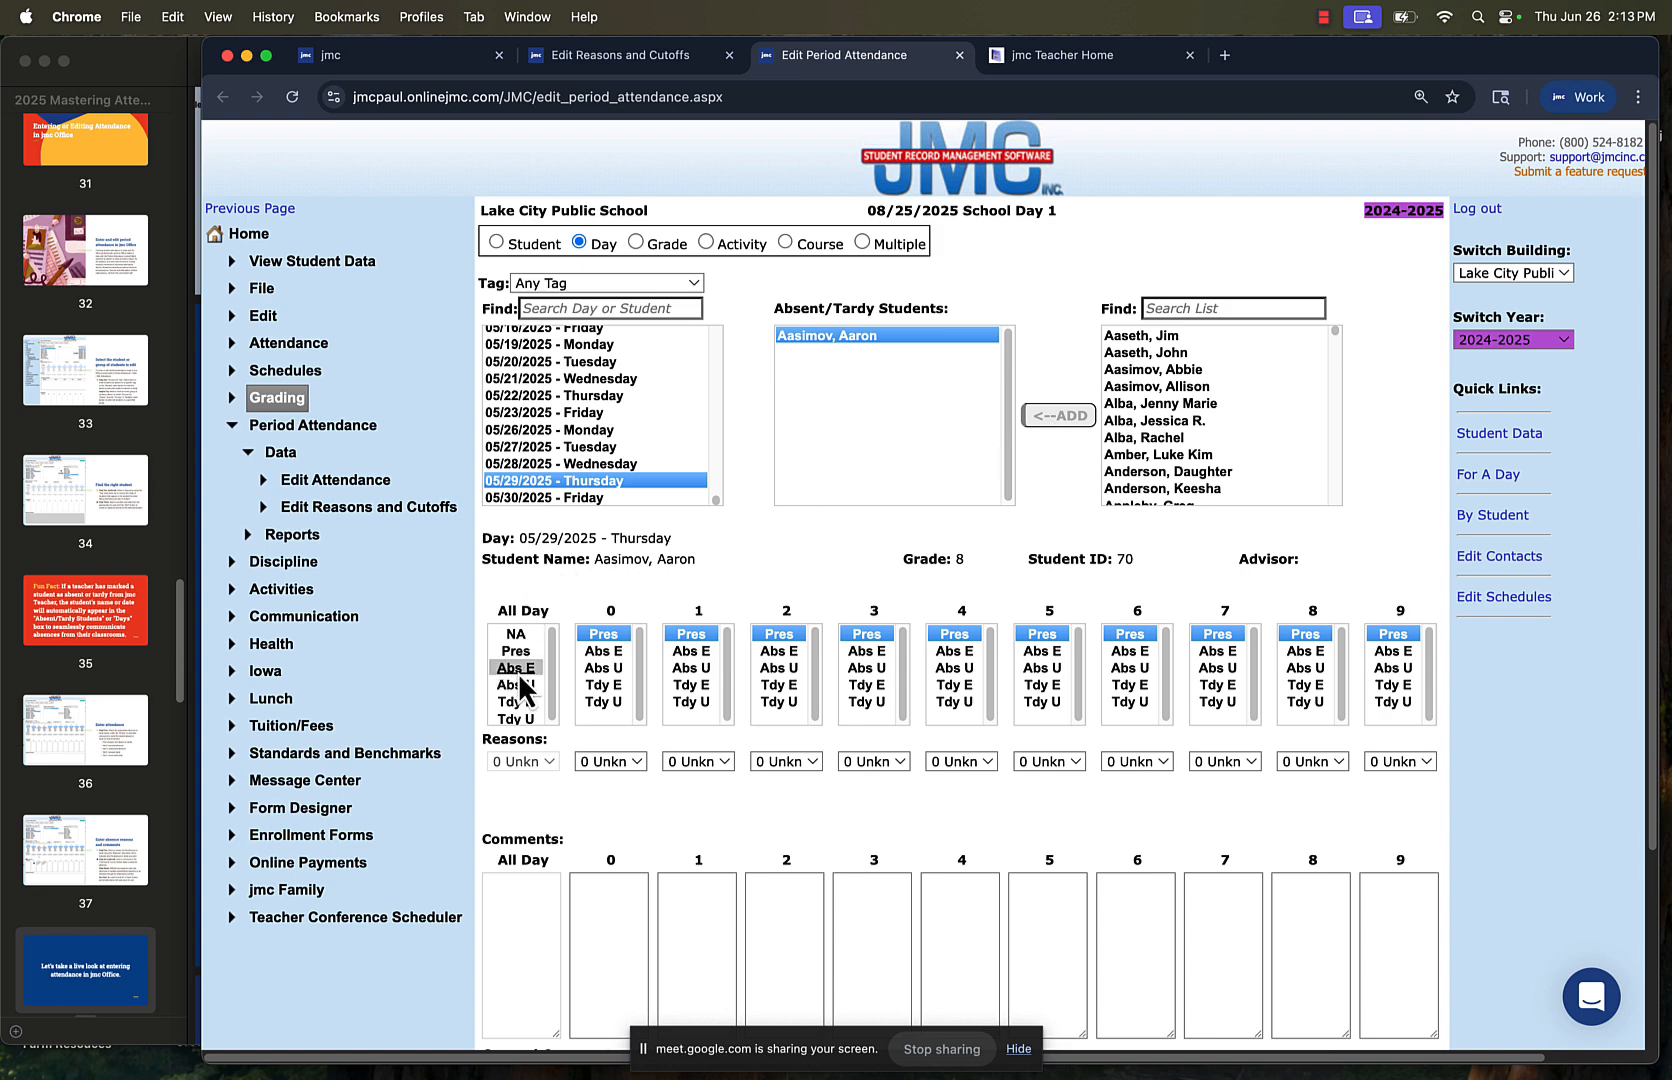
click(523, 761)
click(531, 784)
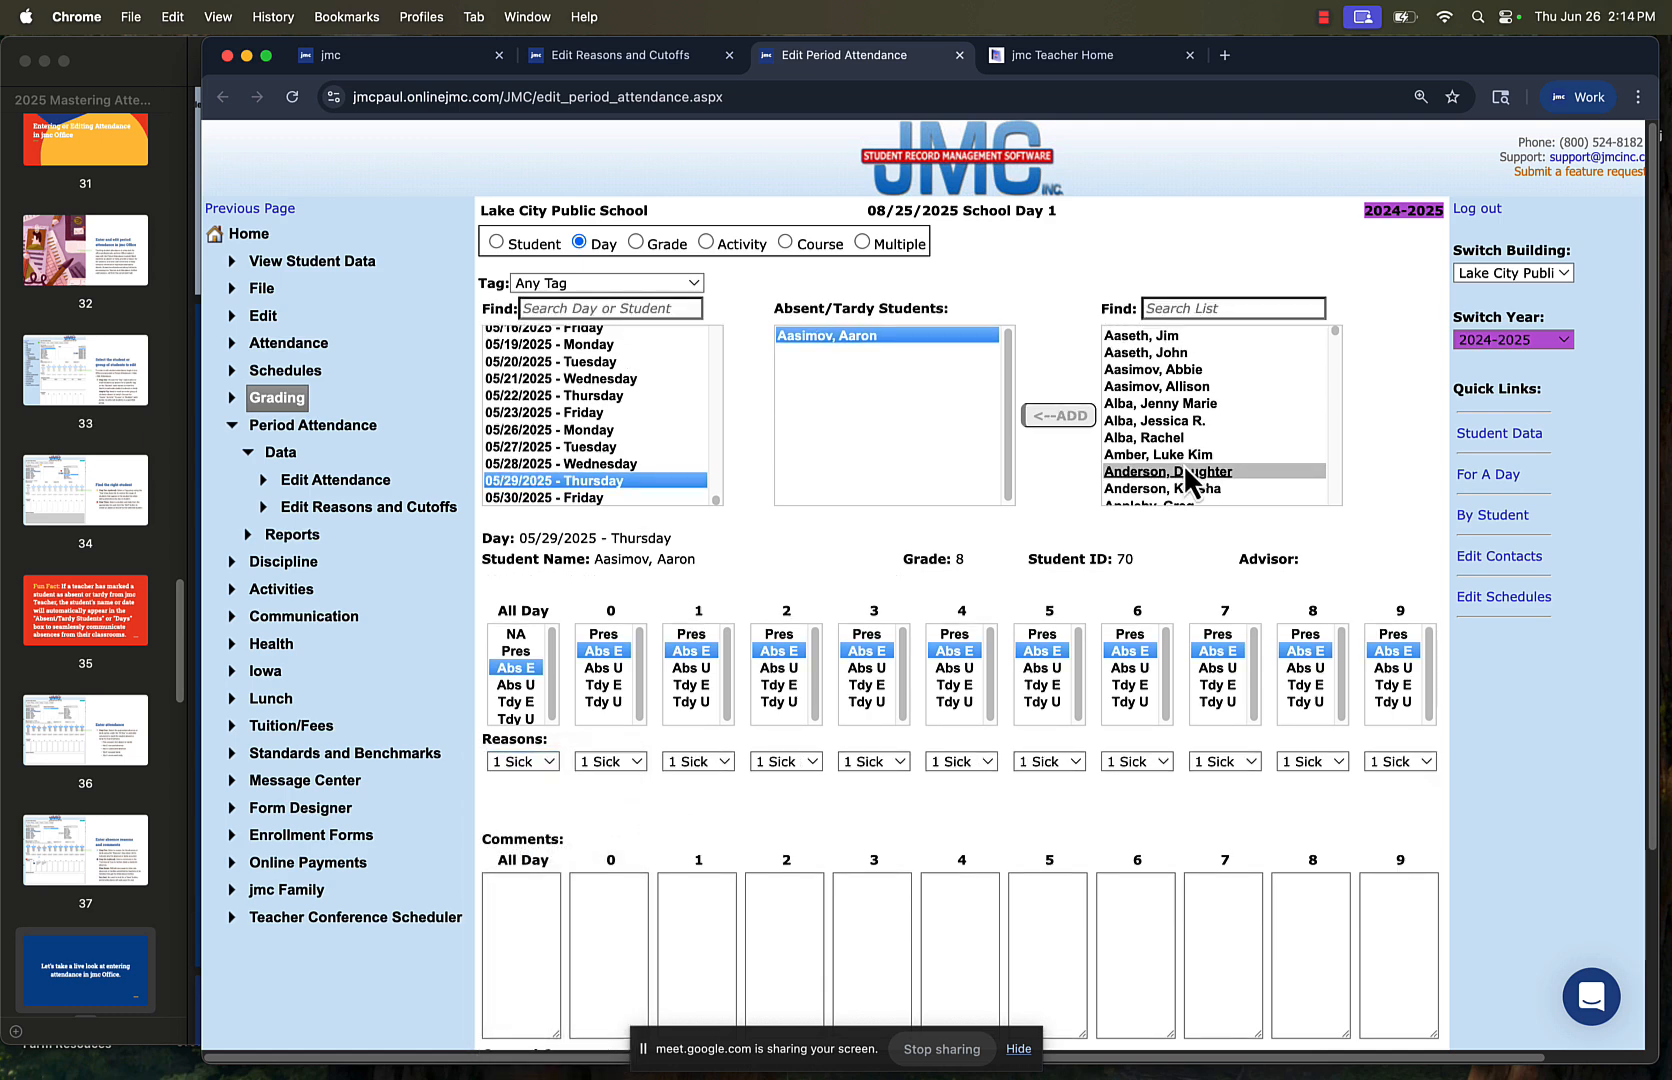
Add the eighth listed student to the absent/tardy students and mark periods 7, 8 and 9 Abs E with reason 2 Doctor/Dentist
click(1182, 460)
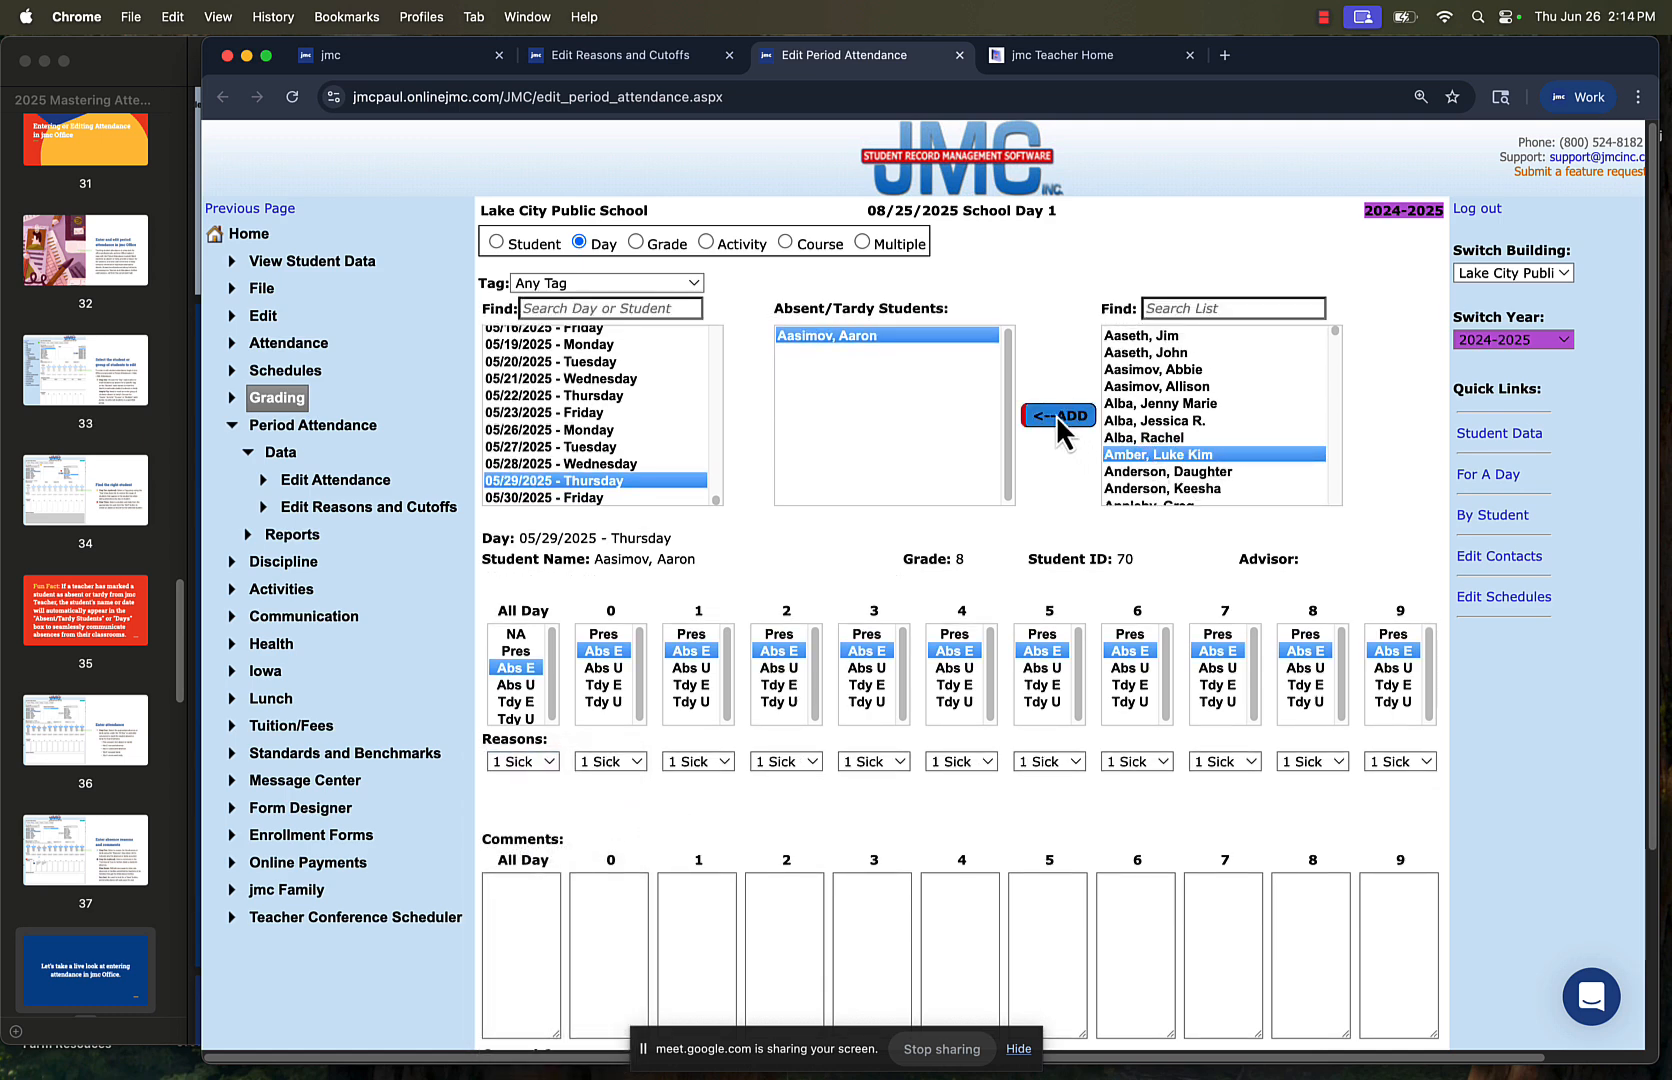
click(1055, 415)
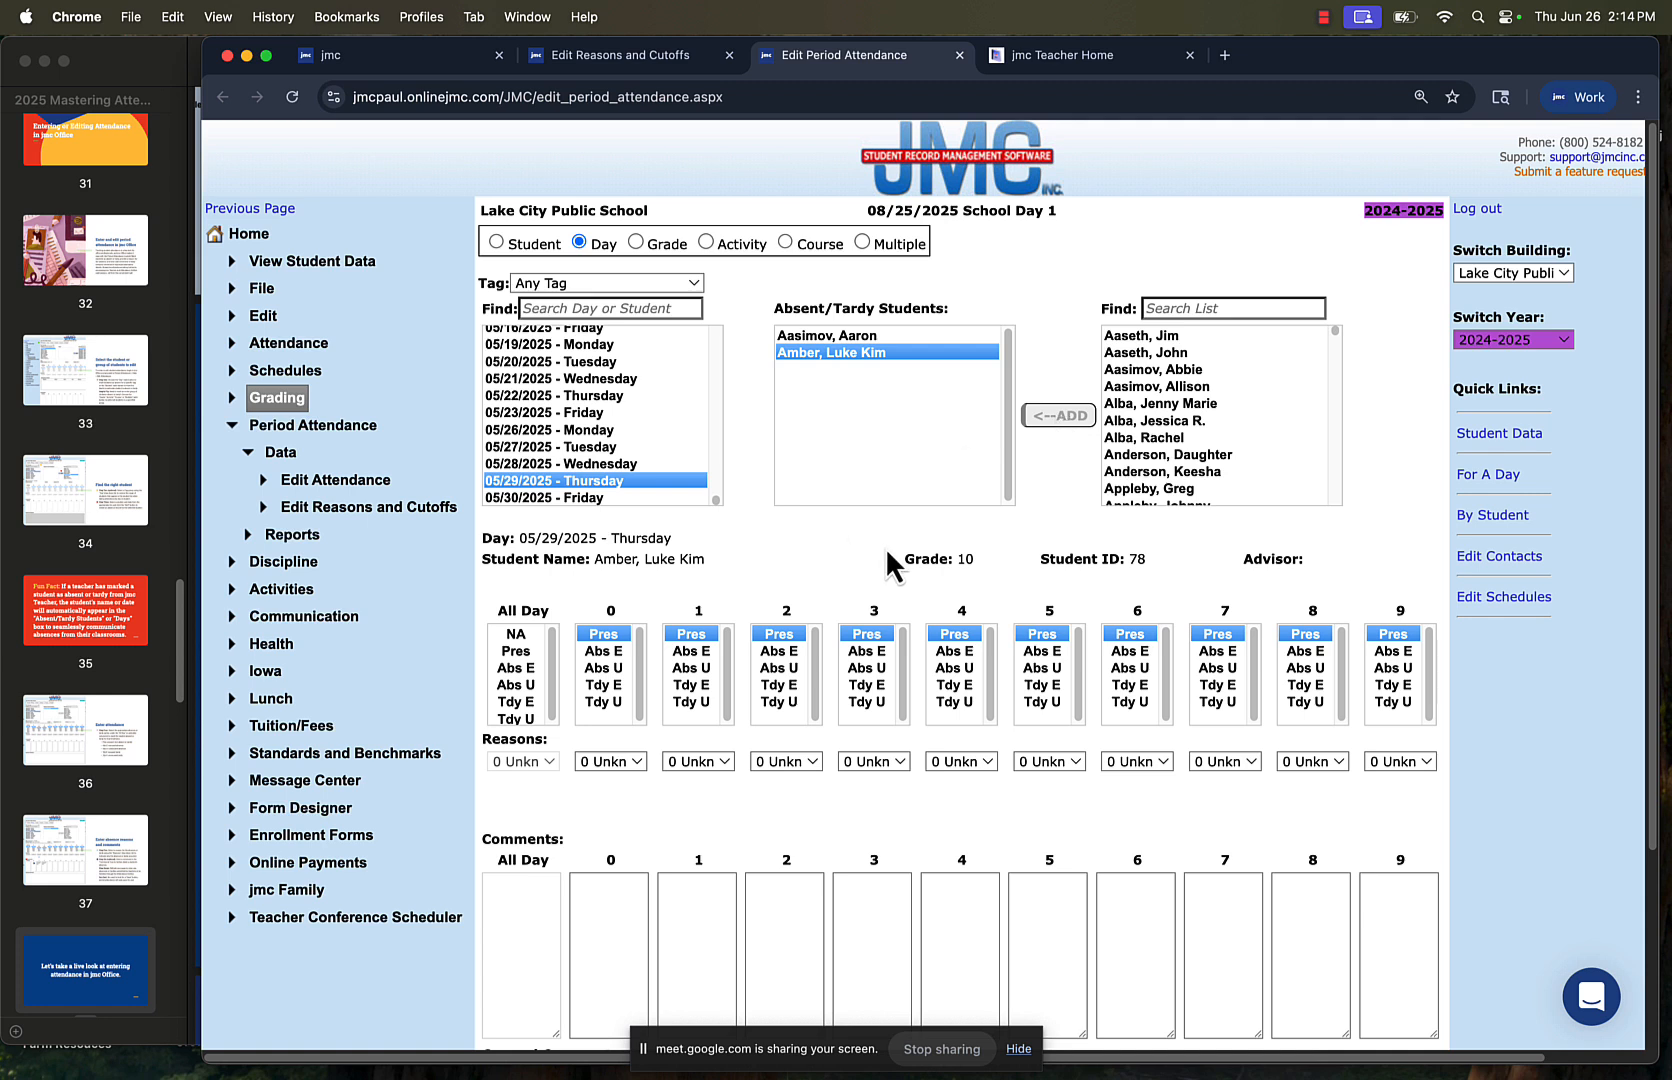
click(1219, 651)
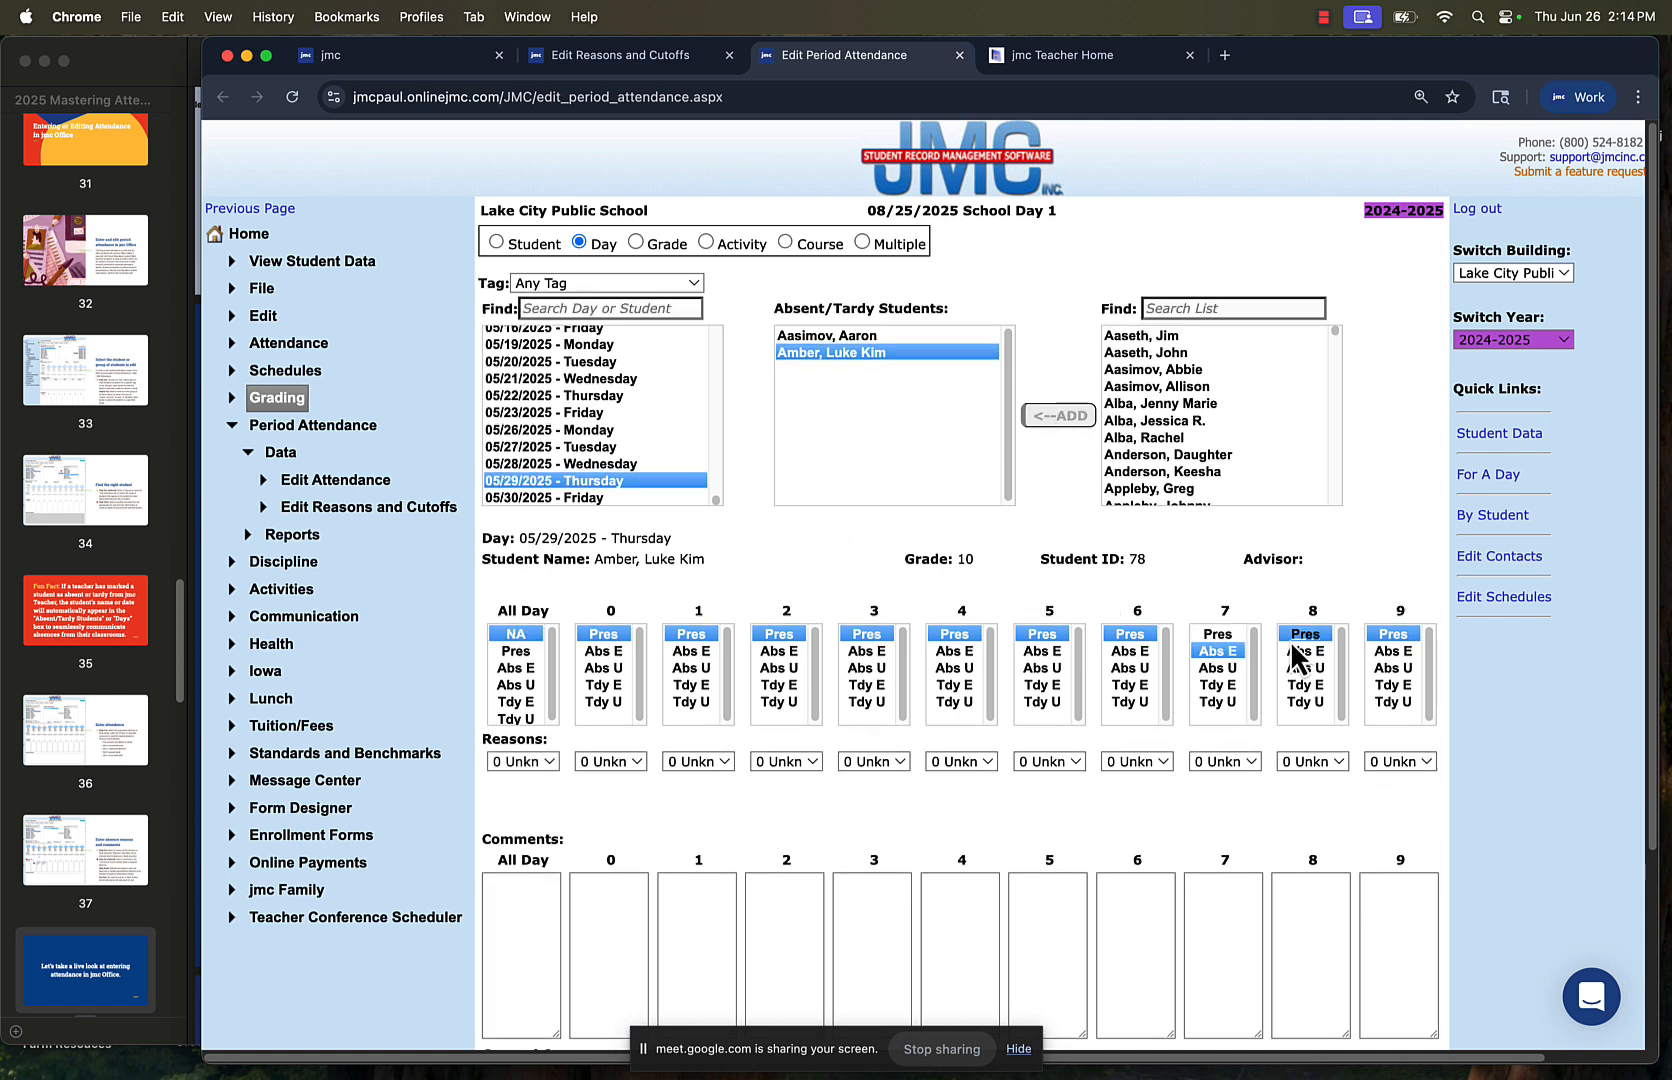
click(1295, 650)
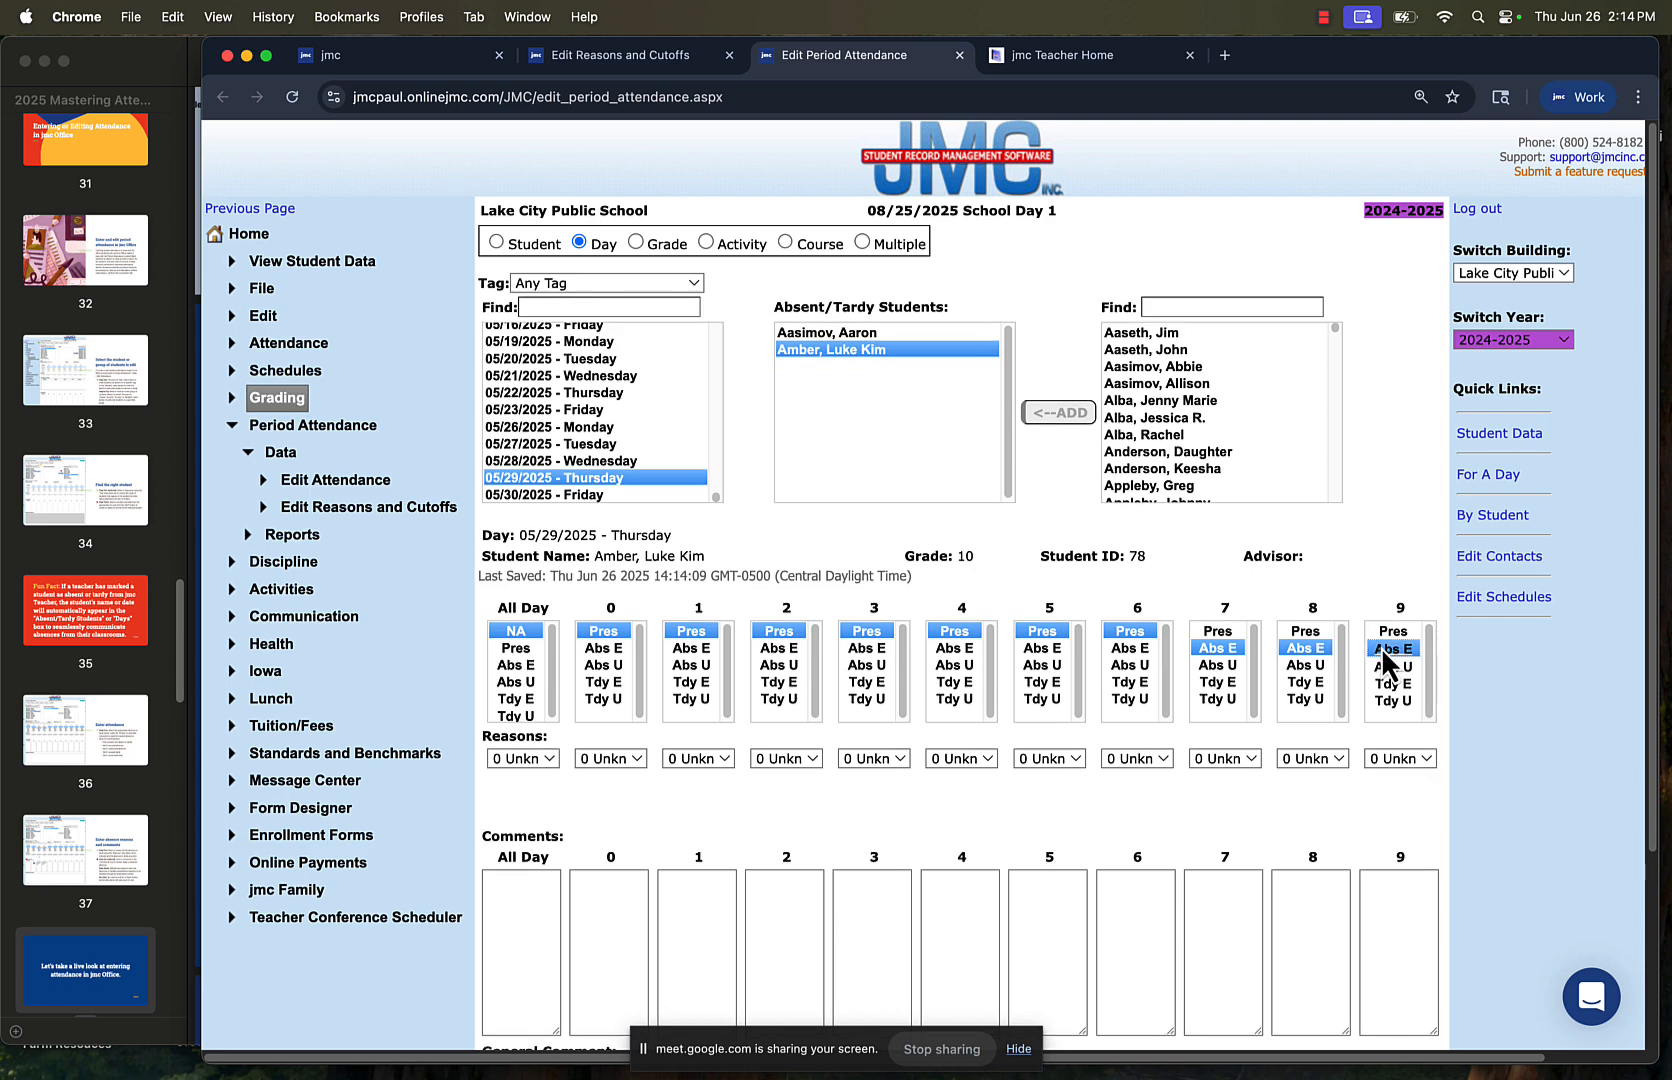
click(1384, 651)
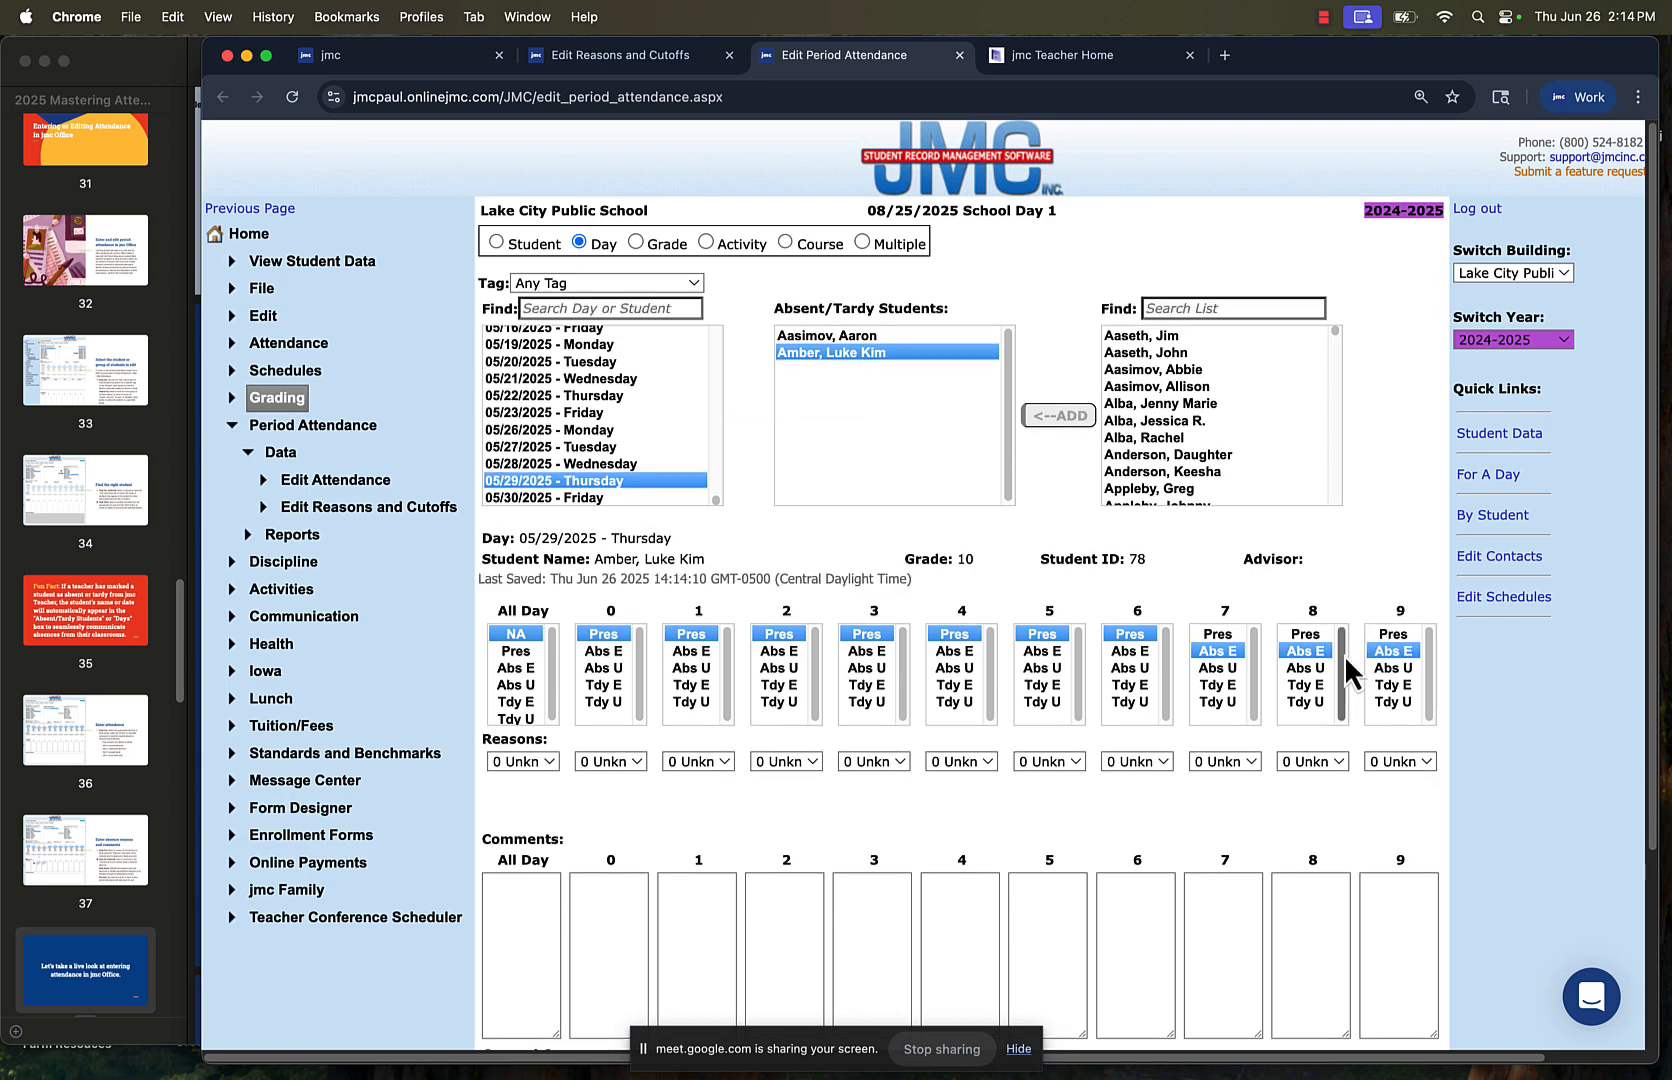
click(1210, 764)
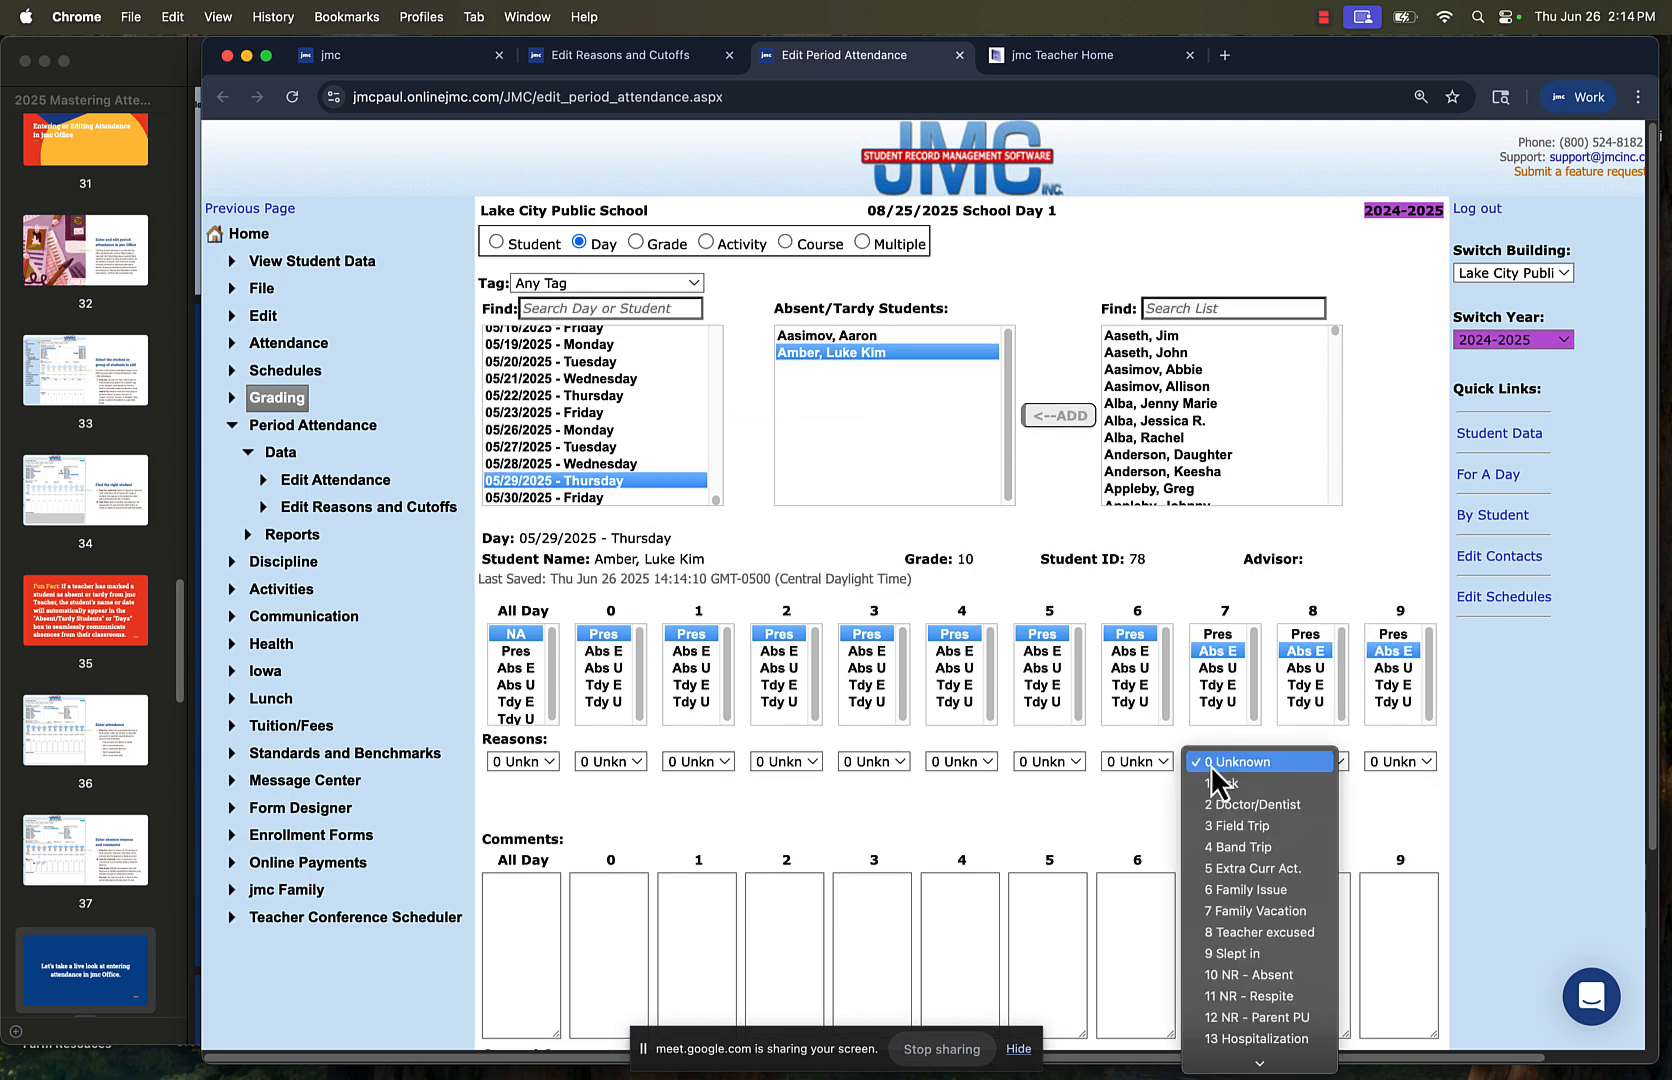
click(1222, 805)
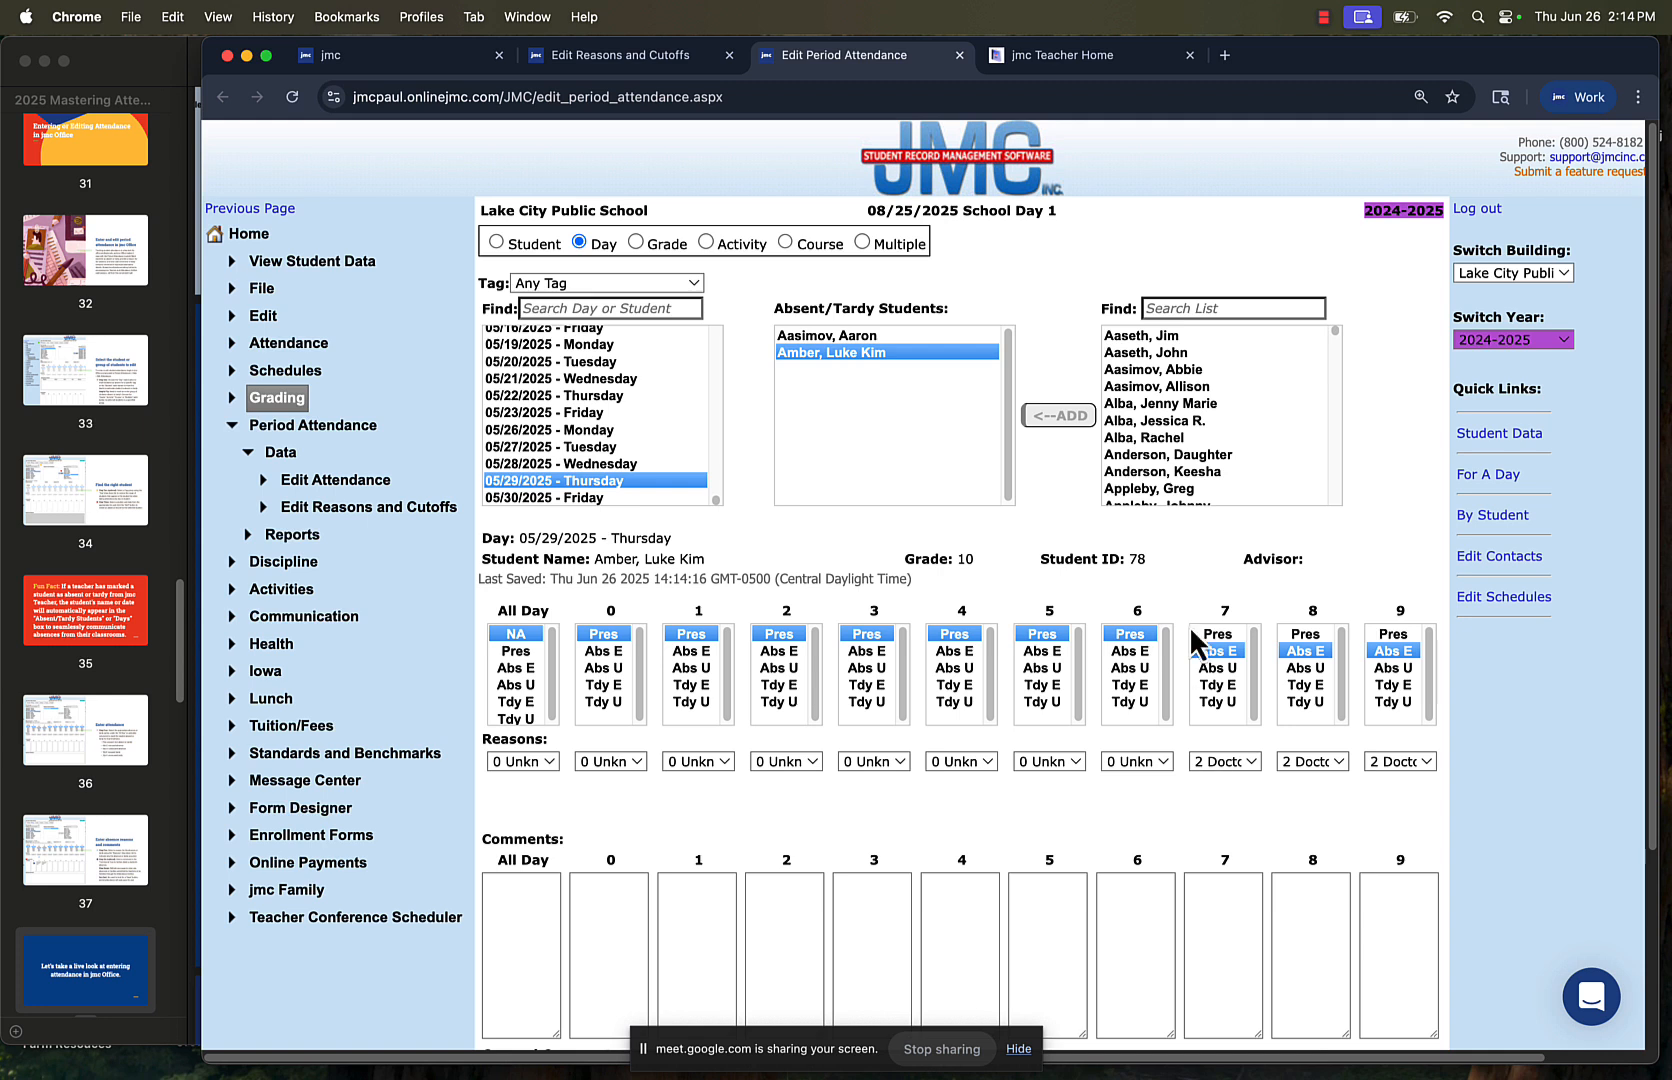
Search the student list by partial surname and add the matching grade 10 student to the absent/tardy students
click(1188, 308)
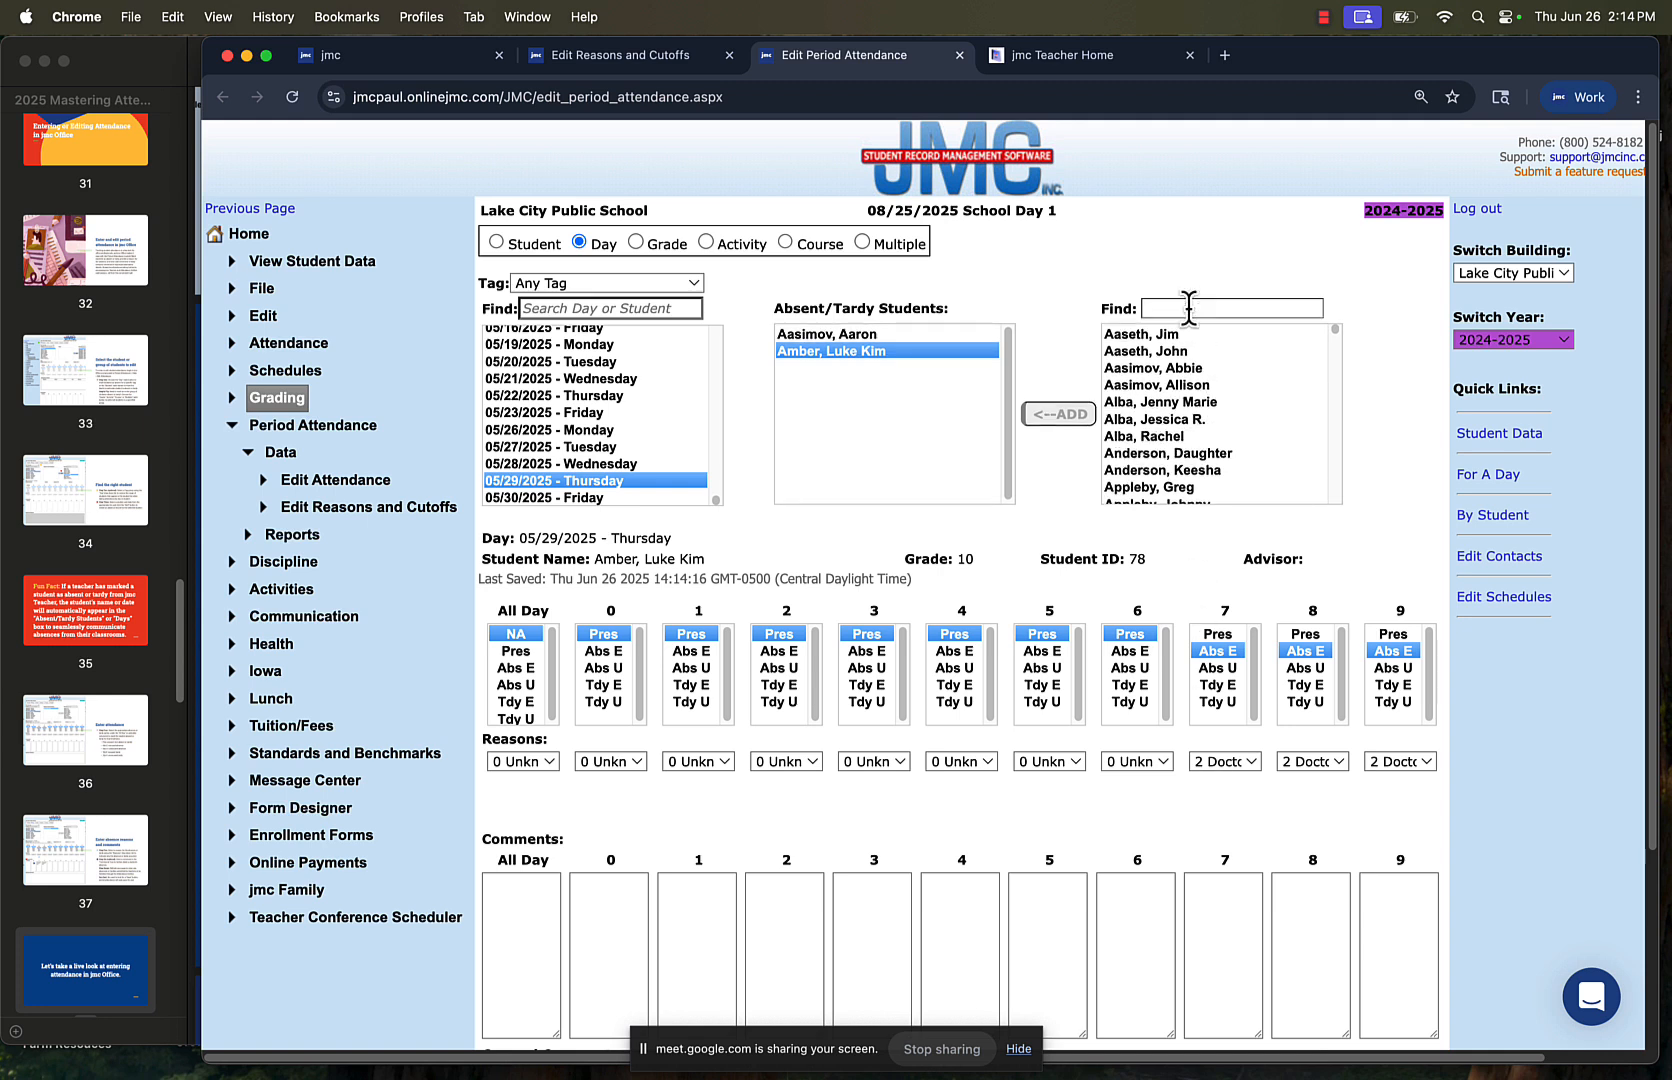
text(mcel)
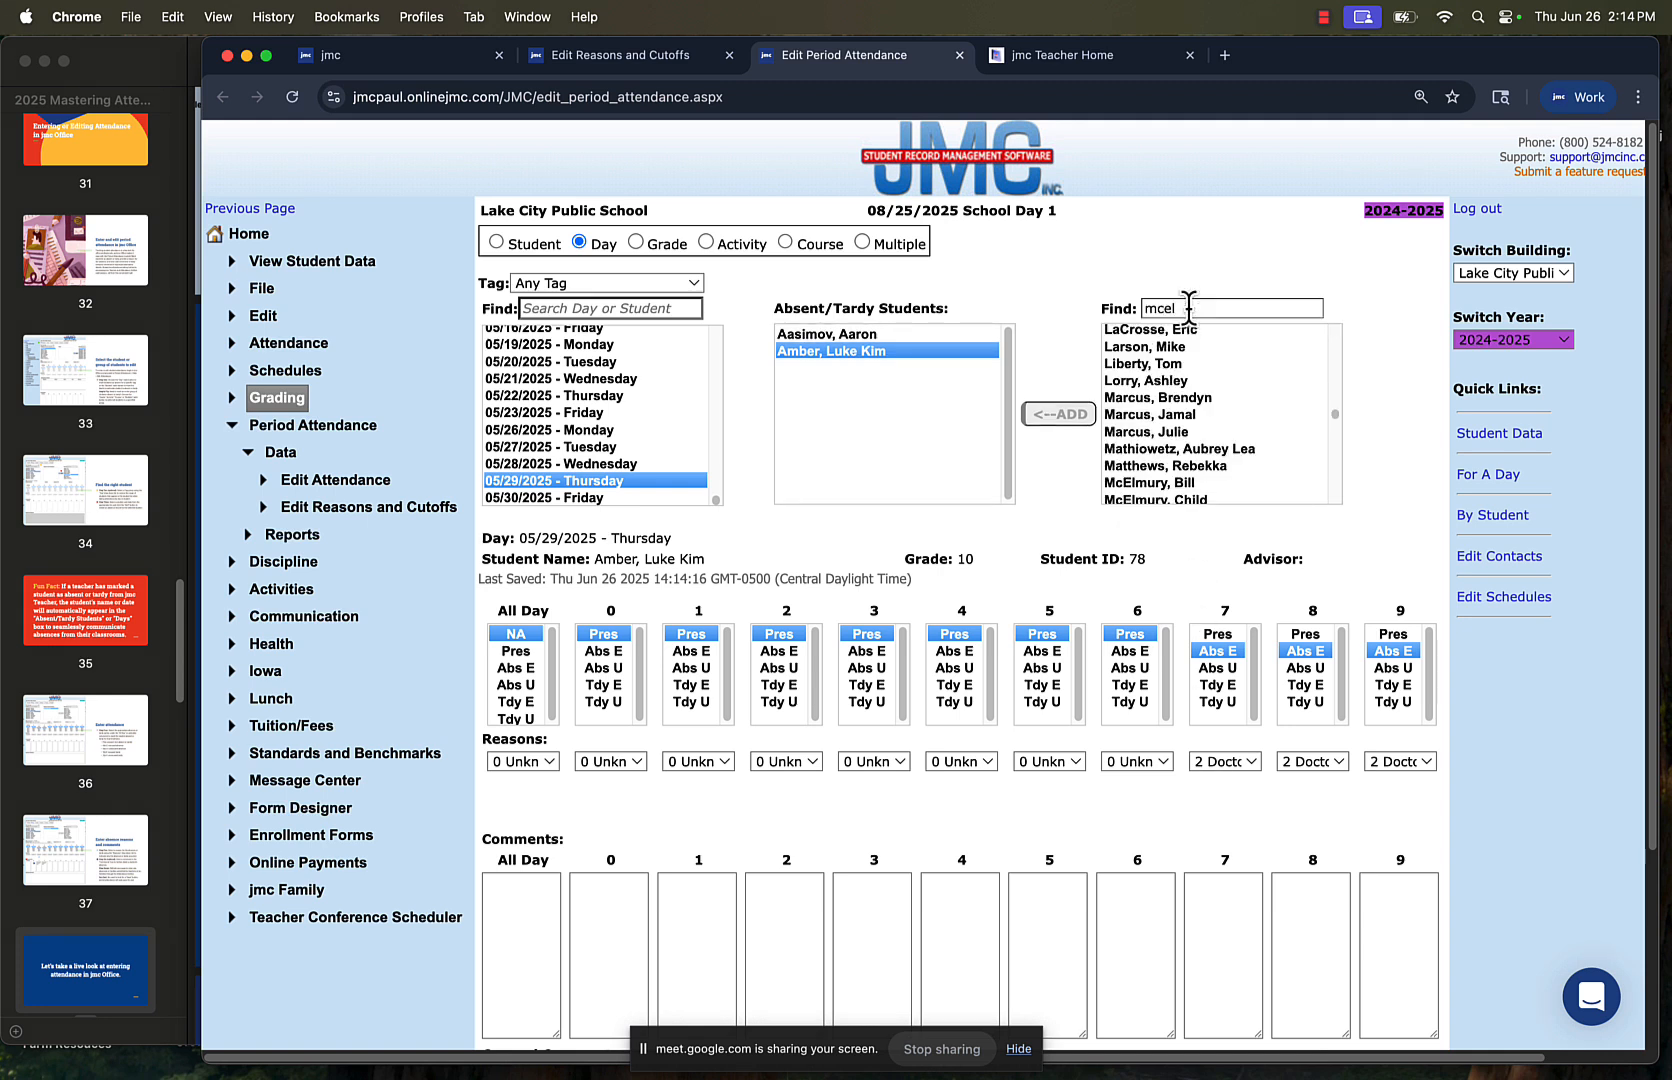
scroll(1182, 344, down, 1)
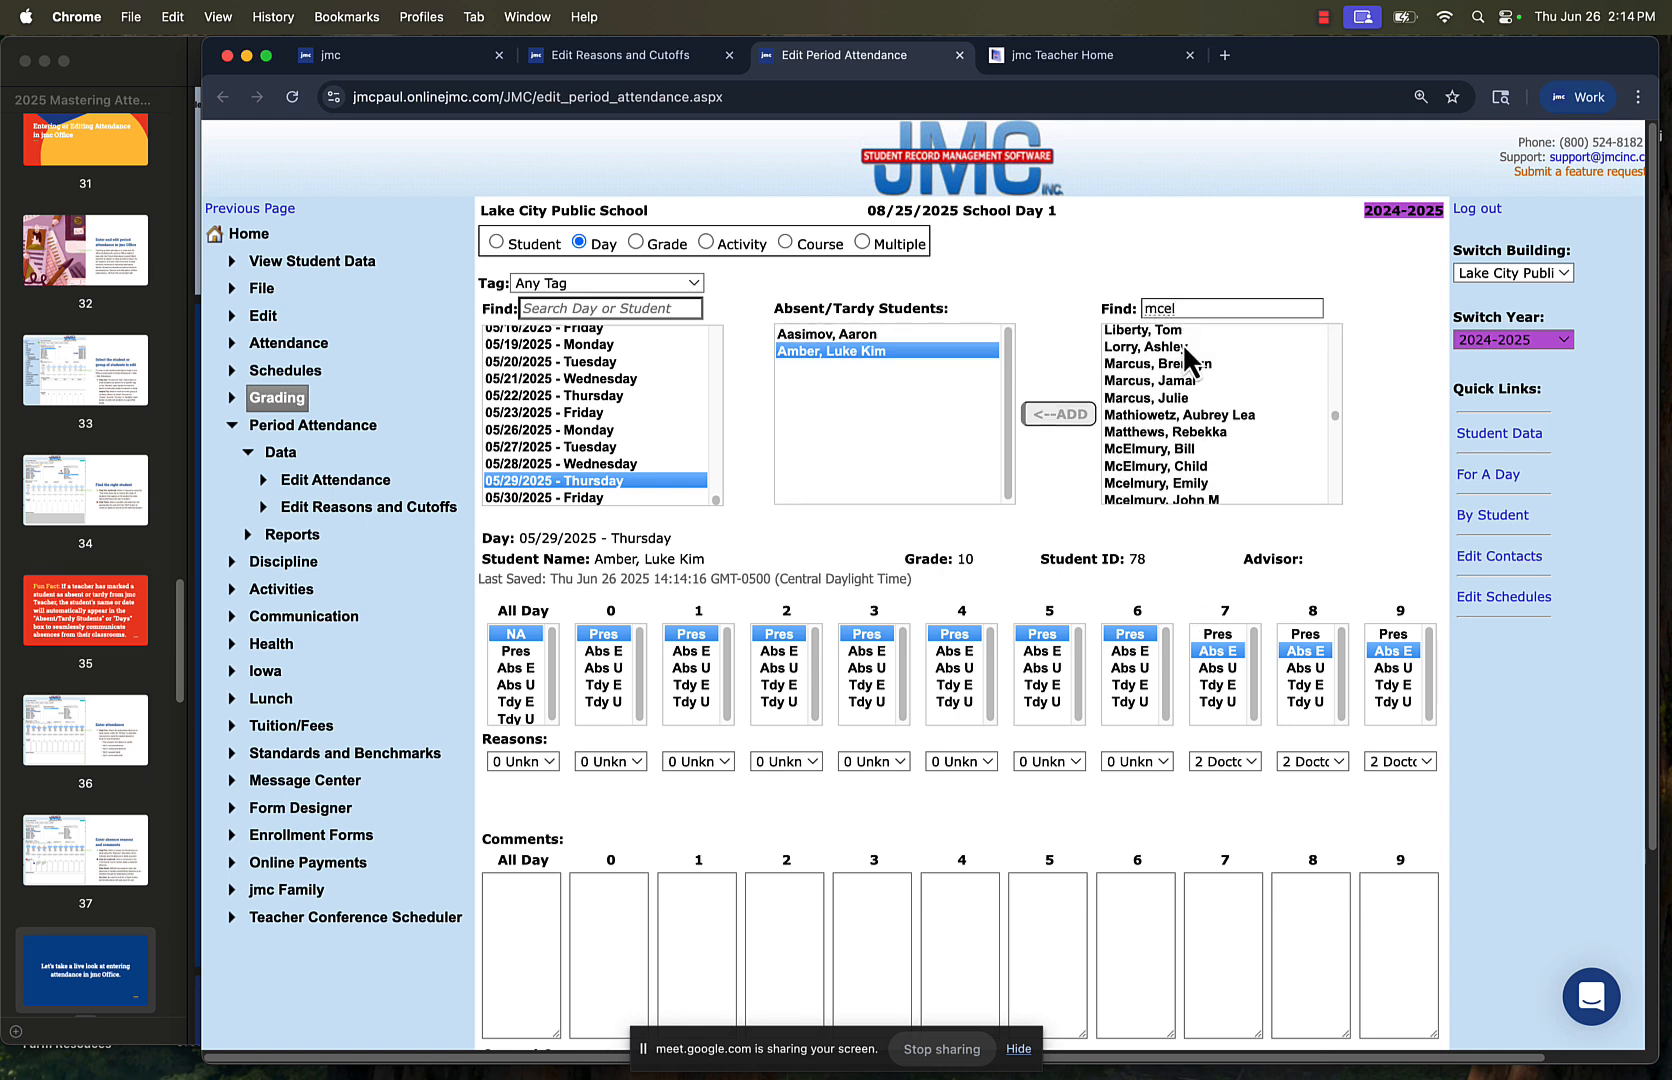
click(1209, 487)
click(1076, 416)
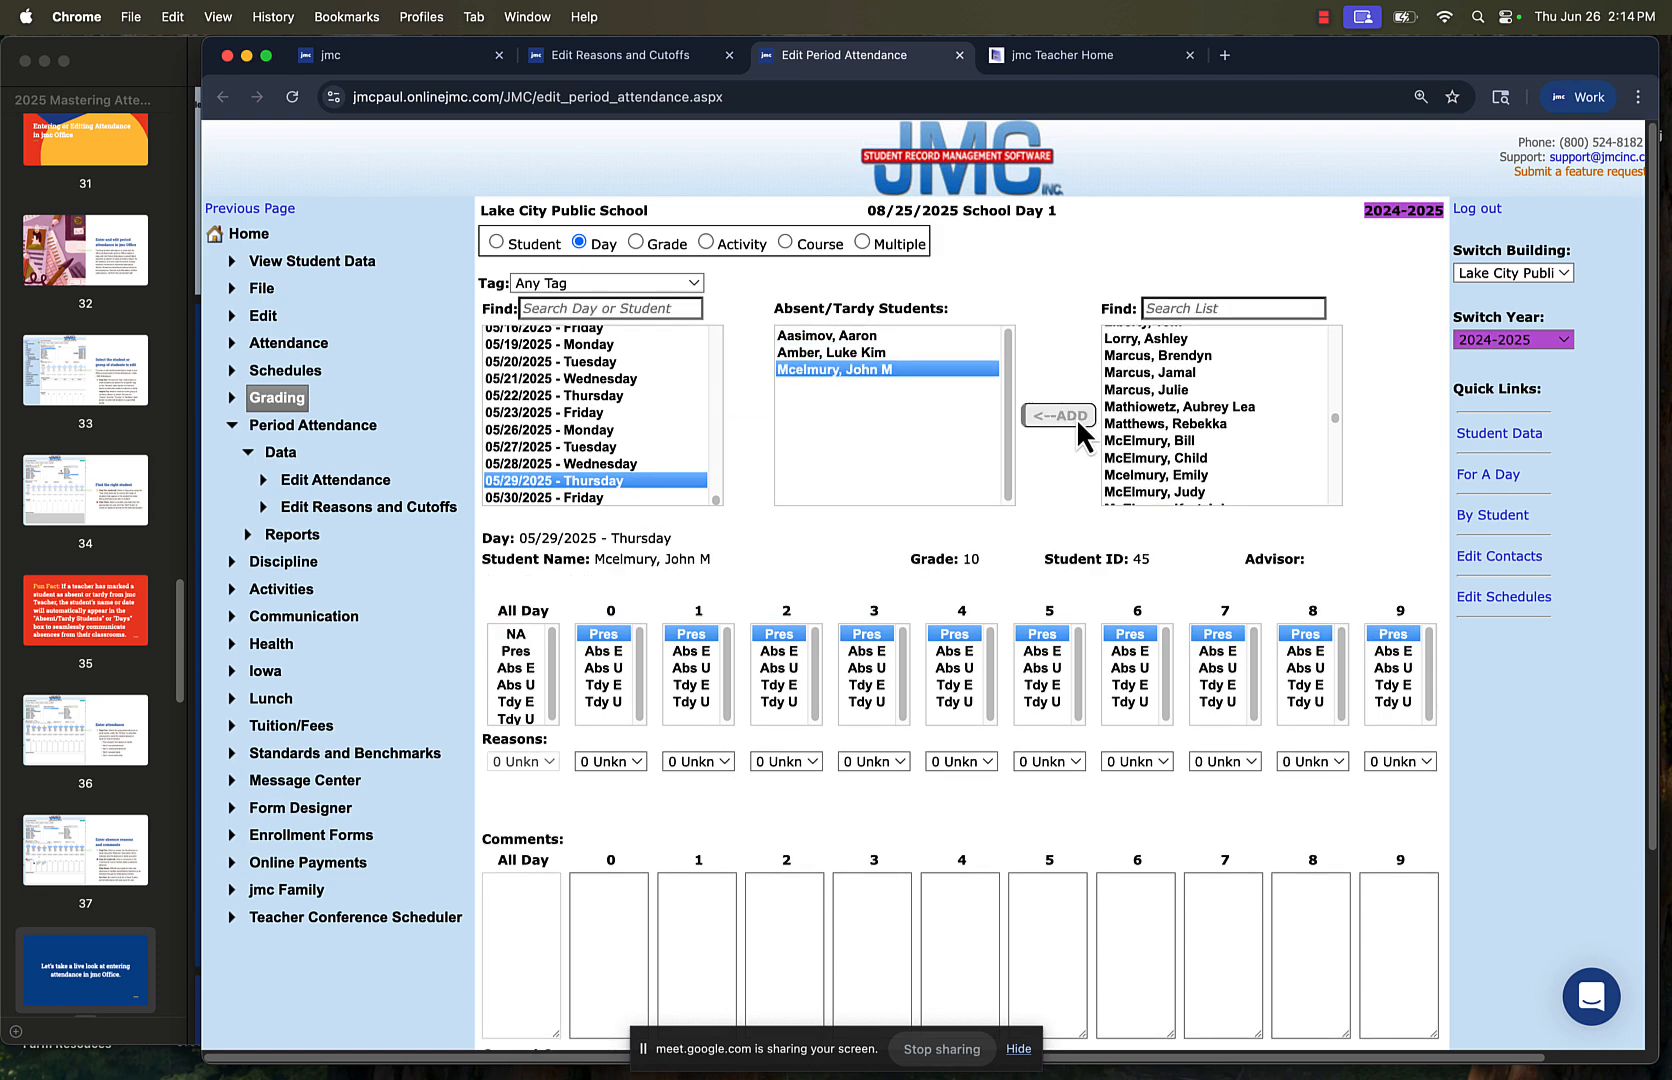
Mark the added student Abs E for periods 4, 5 and 6 with reason 6 Family Issue
click(955, 651)
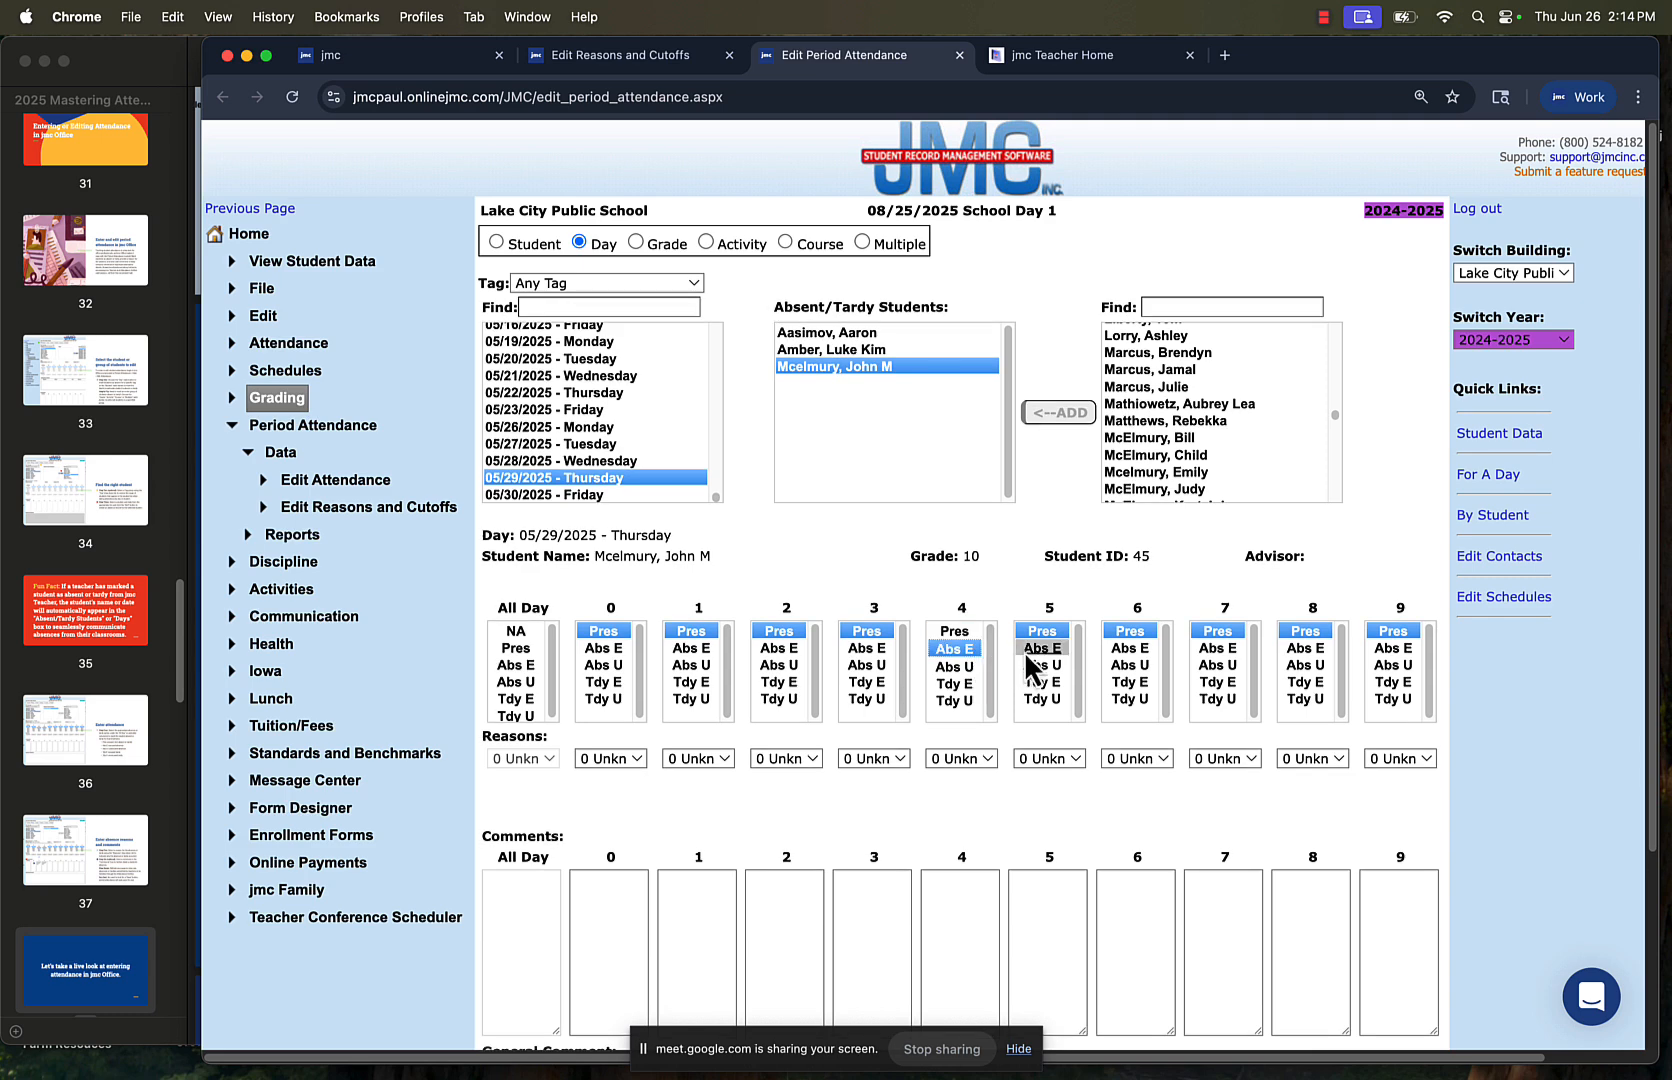
click(1040, 651)
click(1124, 649)
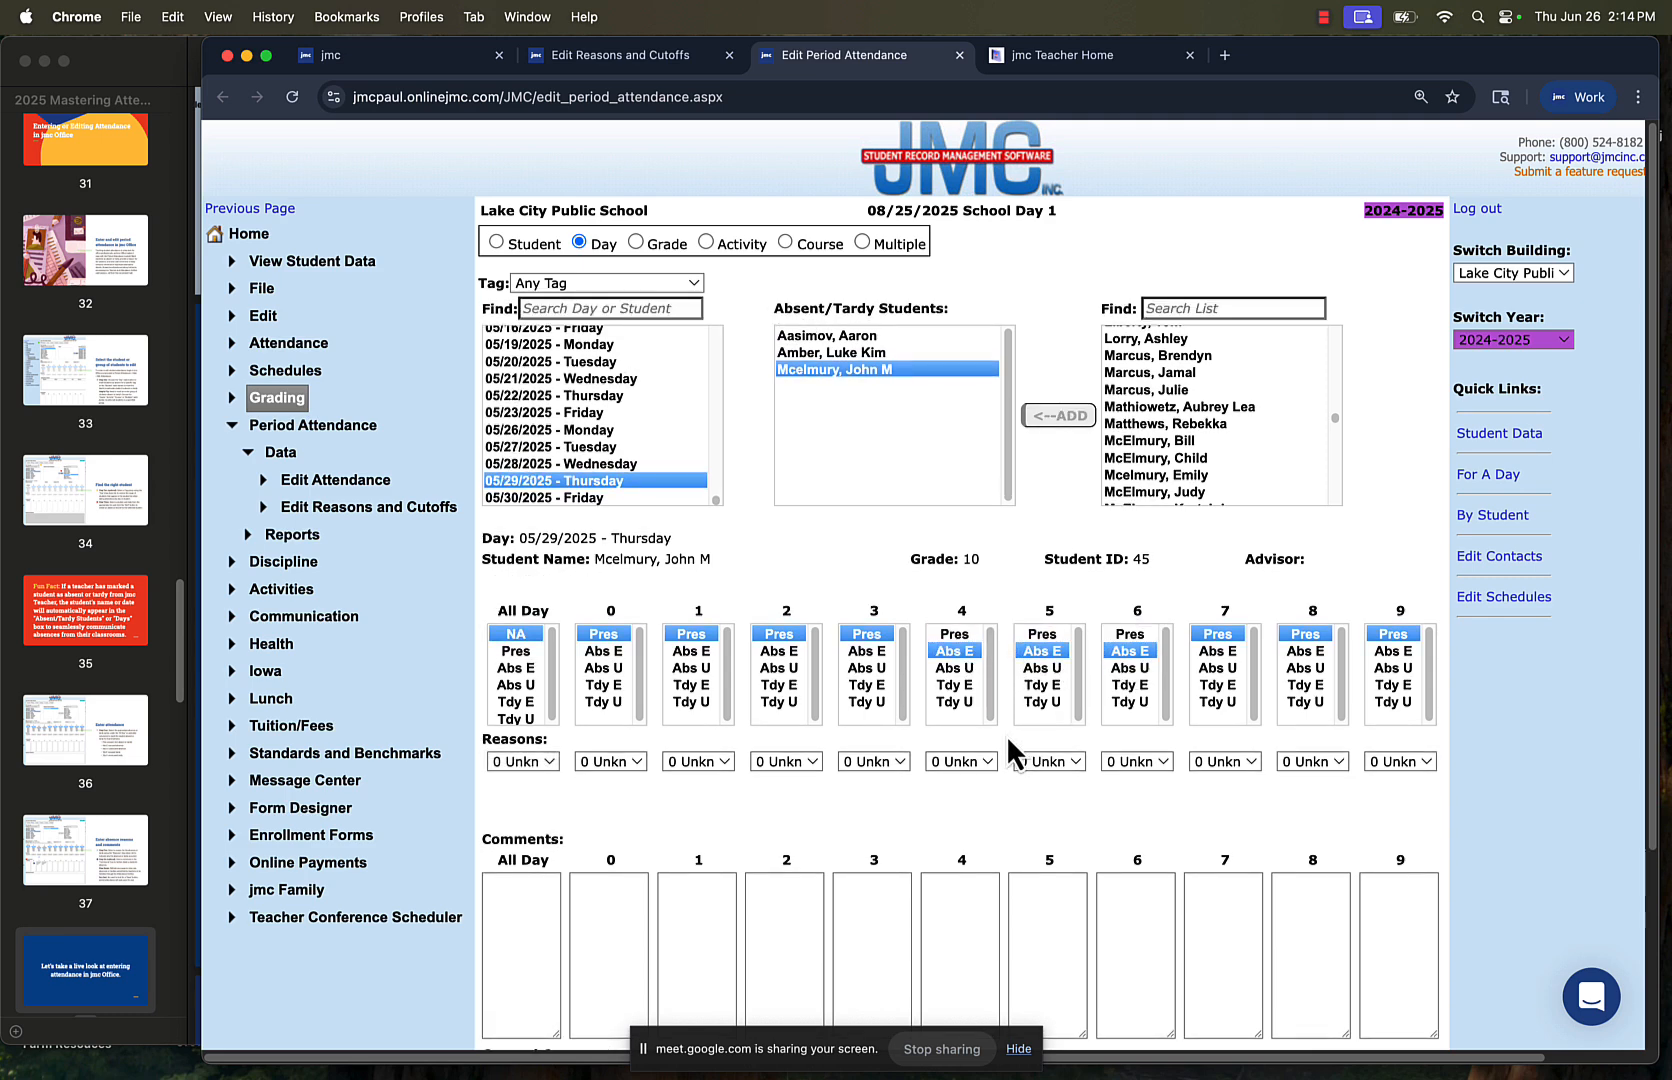
click(984, 758)
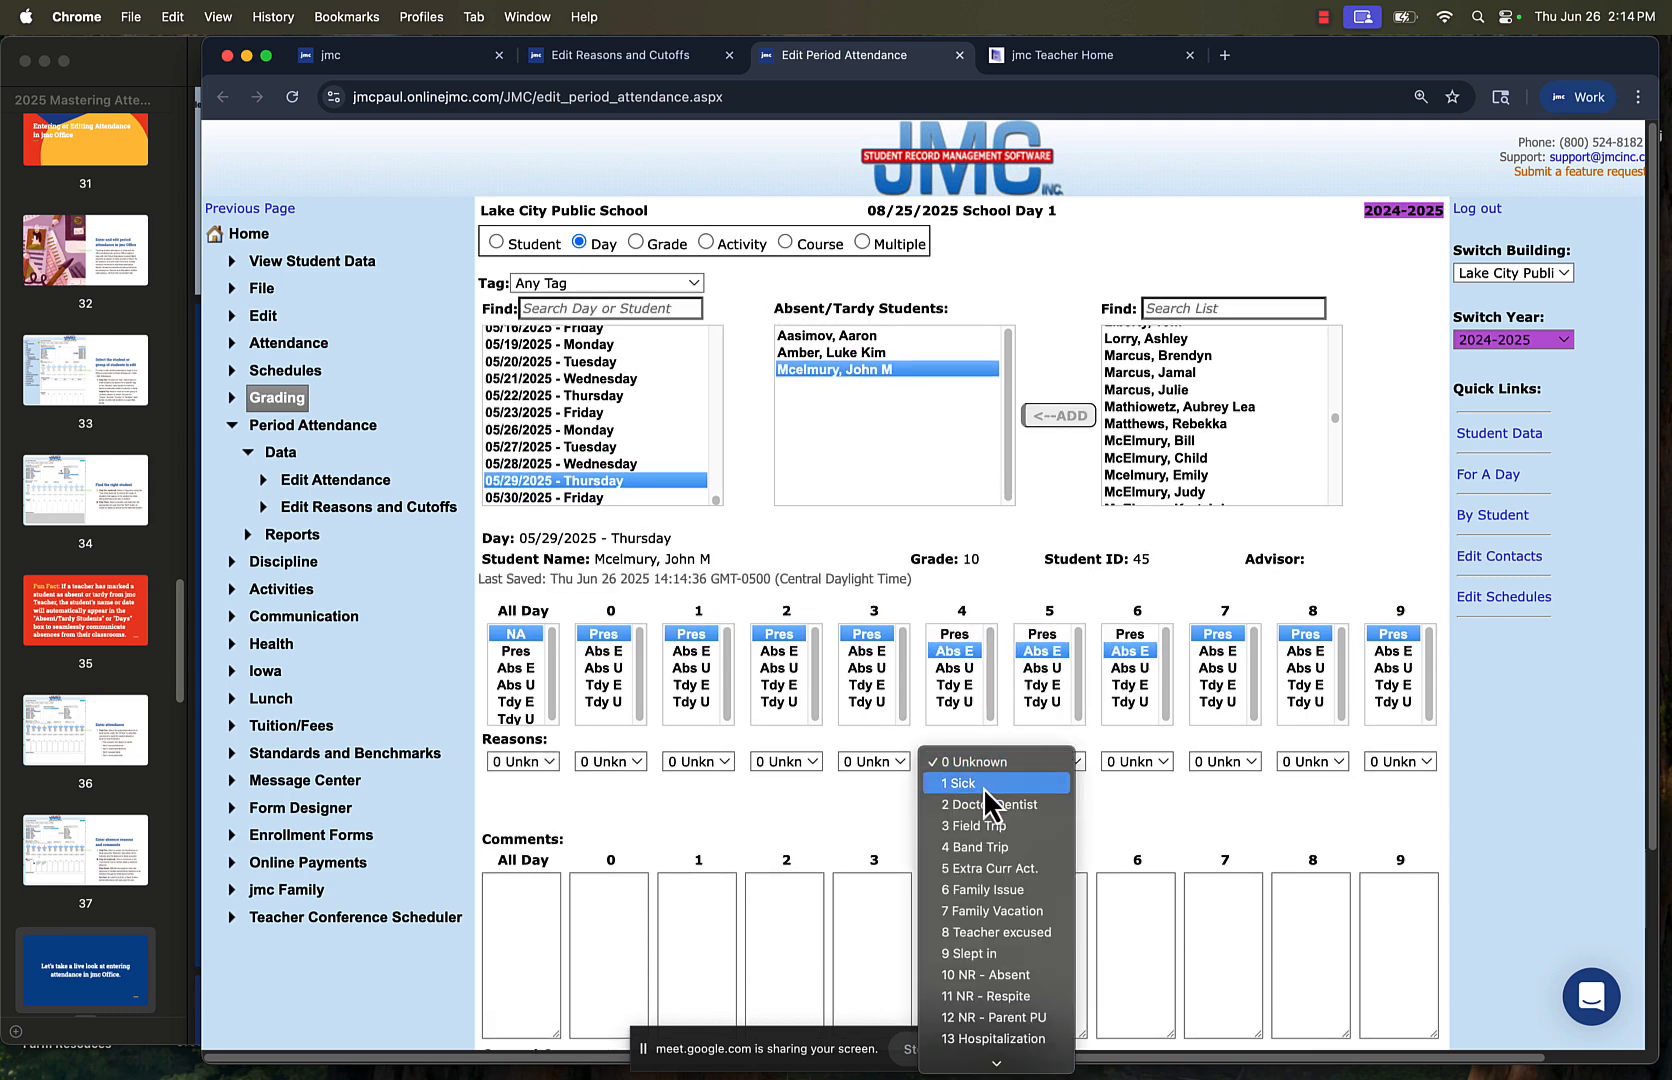
click(1011, 888)
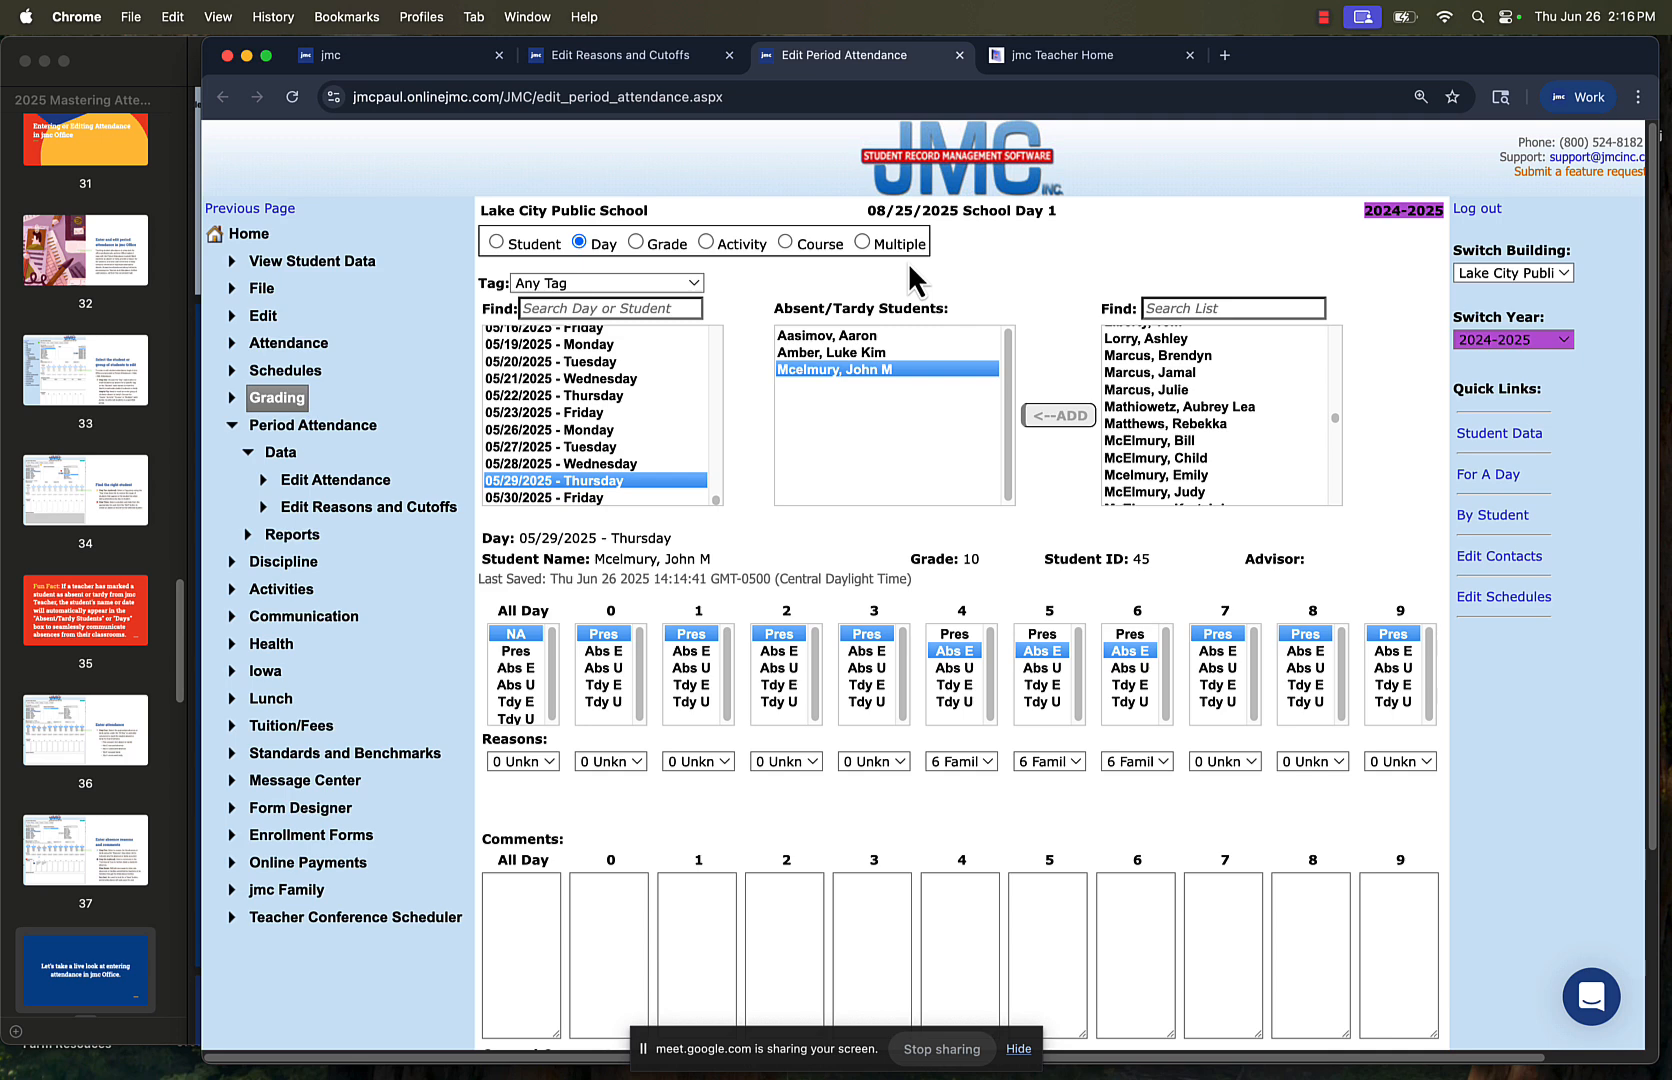
Switch to attendance by grade, set the grade range from 3 to 3 and add the day 05/26/2025 - Monday
click(637, 242)
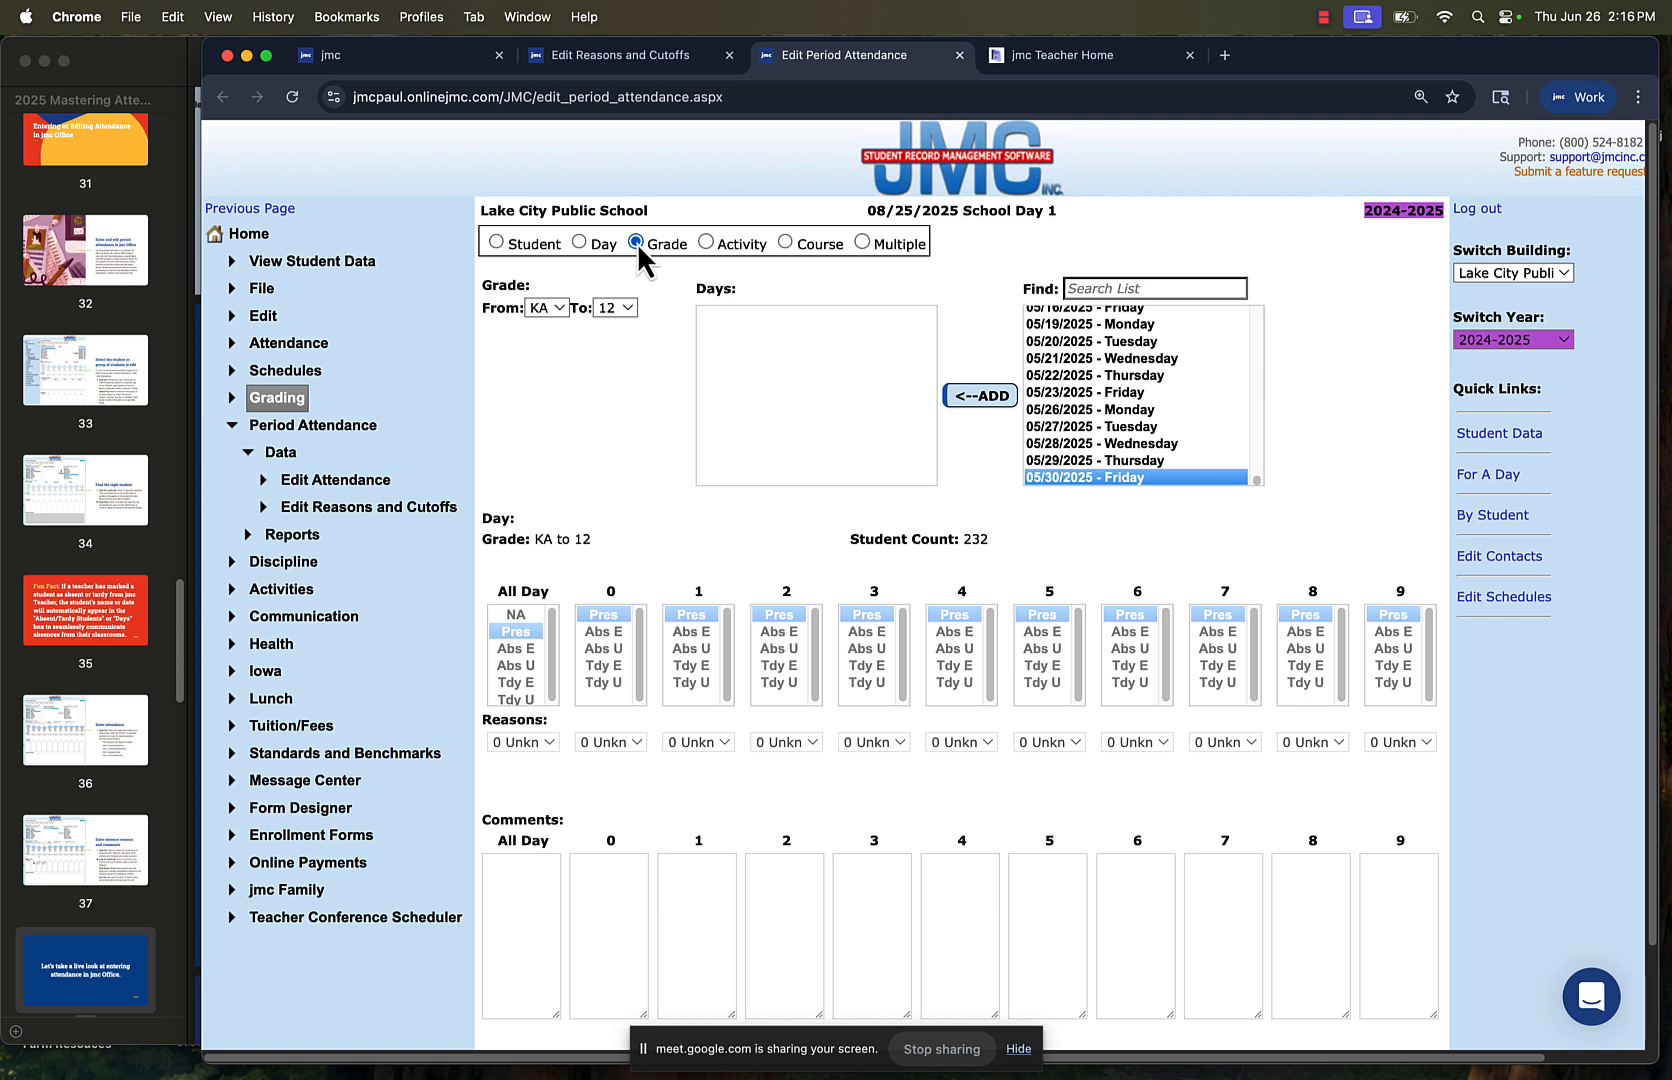
click(548, 314)
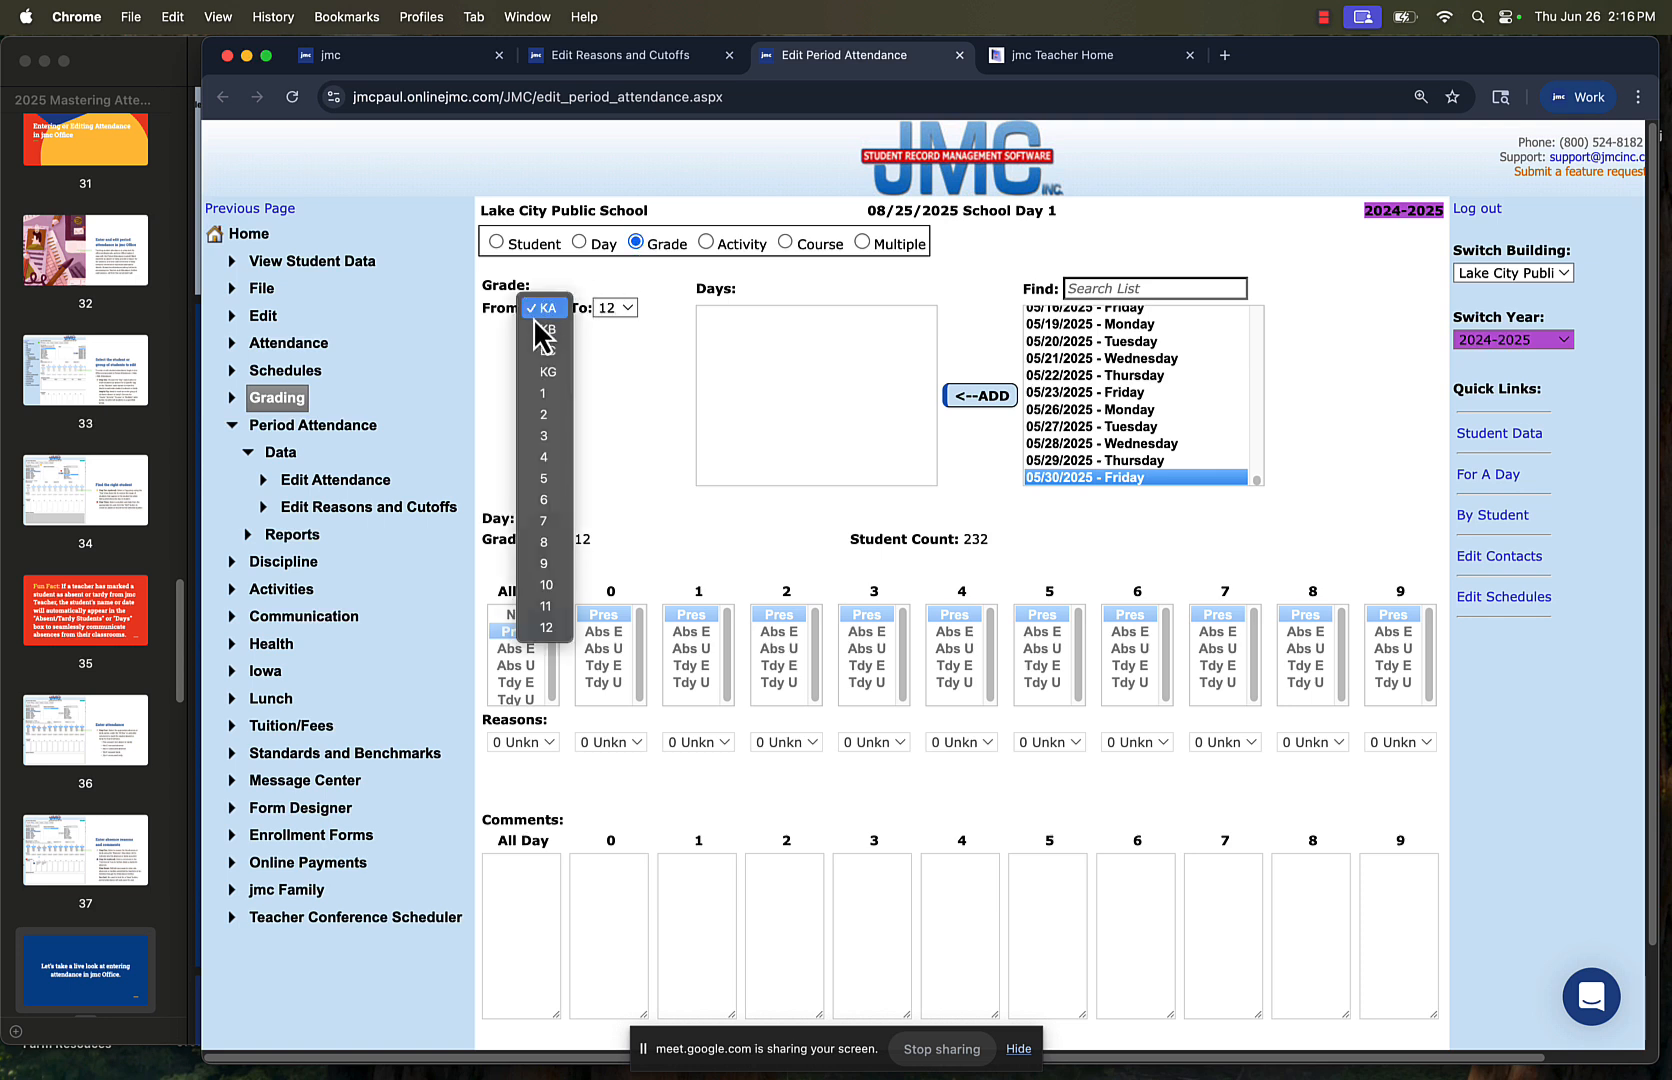
click(543, 436)
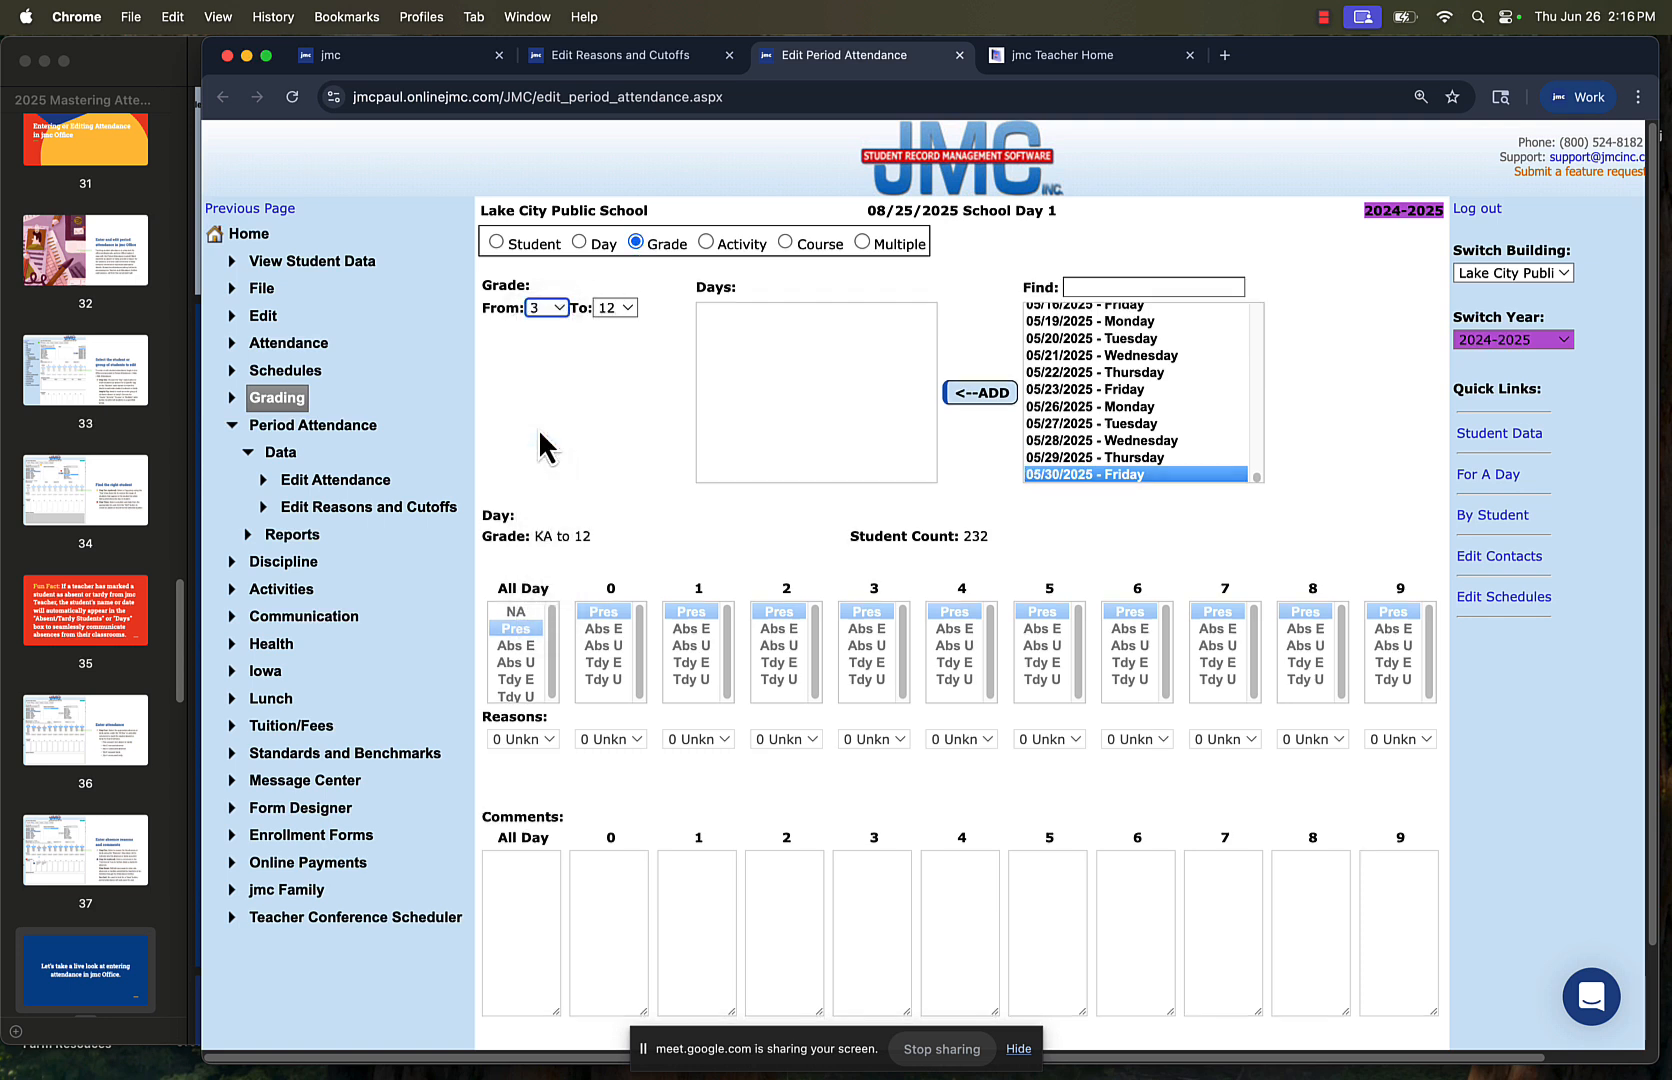
click(603, 308)
click(613, 116)
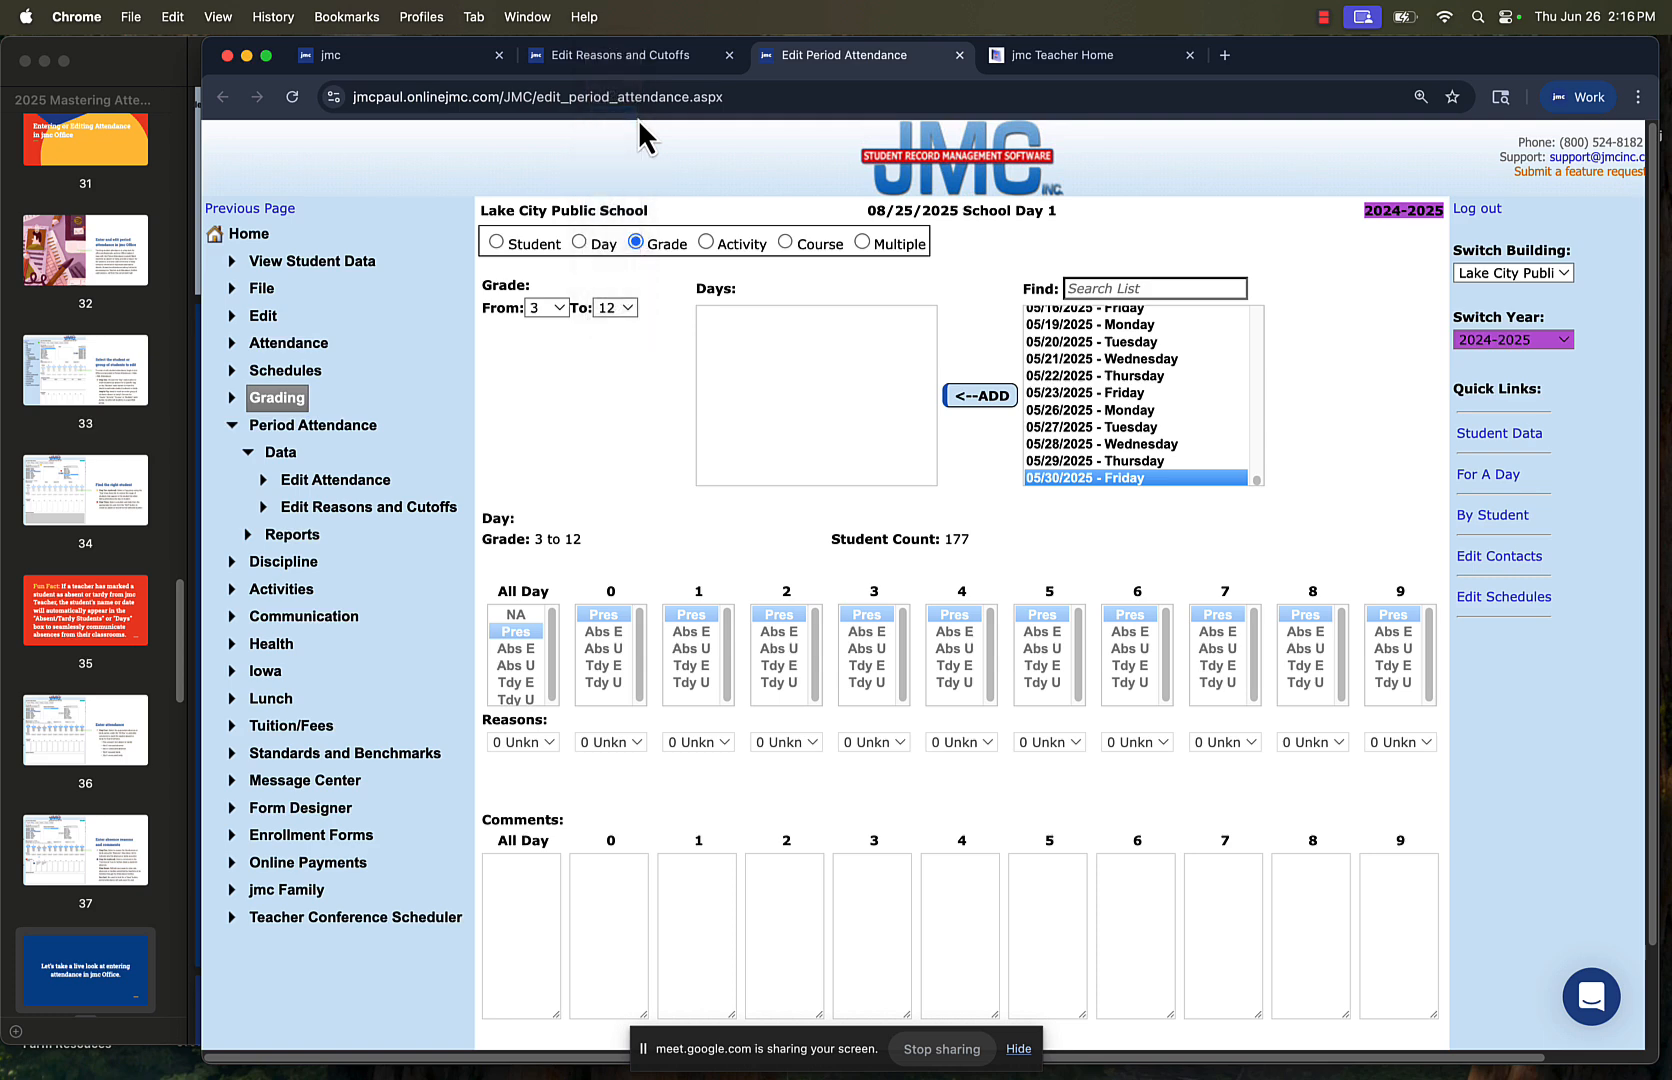
click(1170, 409)
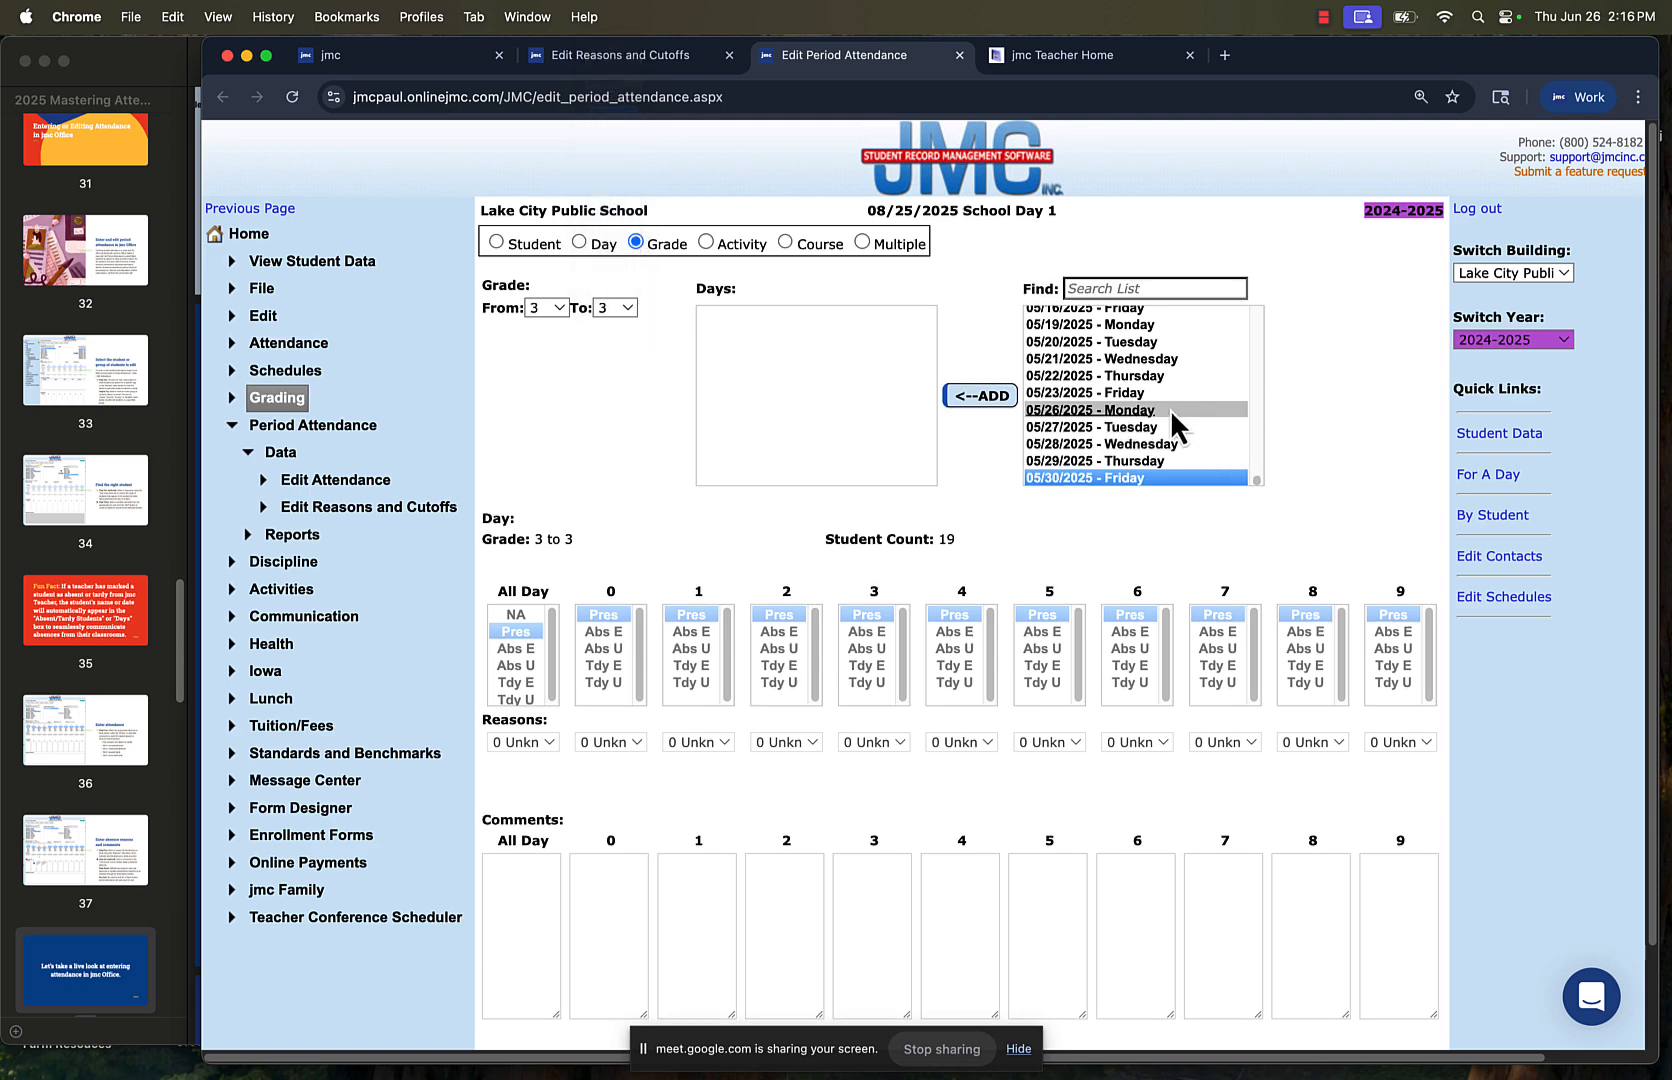
click(957, 396)
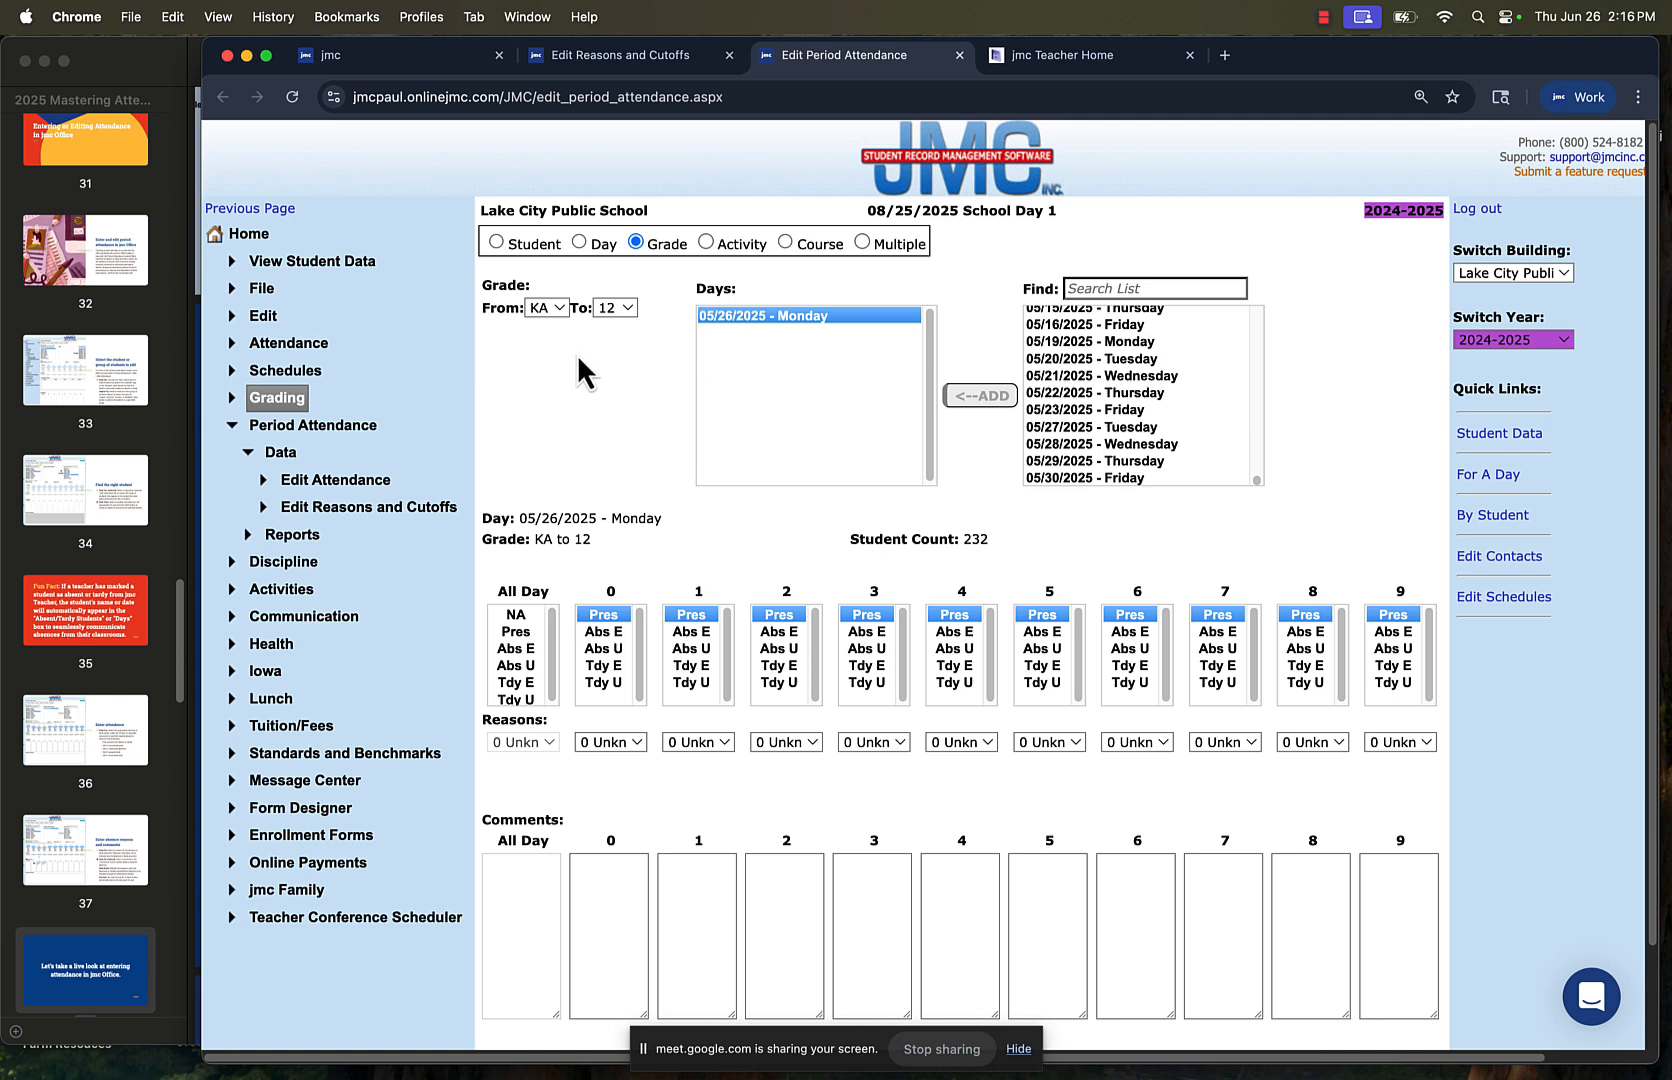
Limit the grade range to 3 through 3 and mark the whole grade Abs E for All Day
click(548, 308)
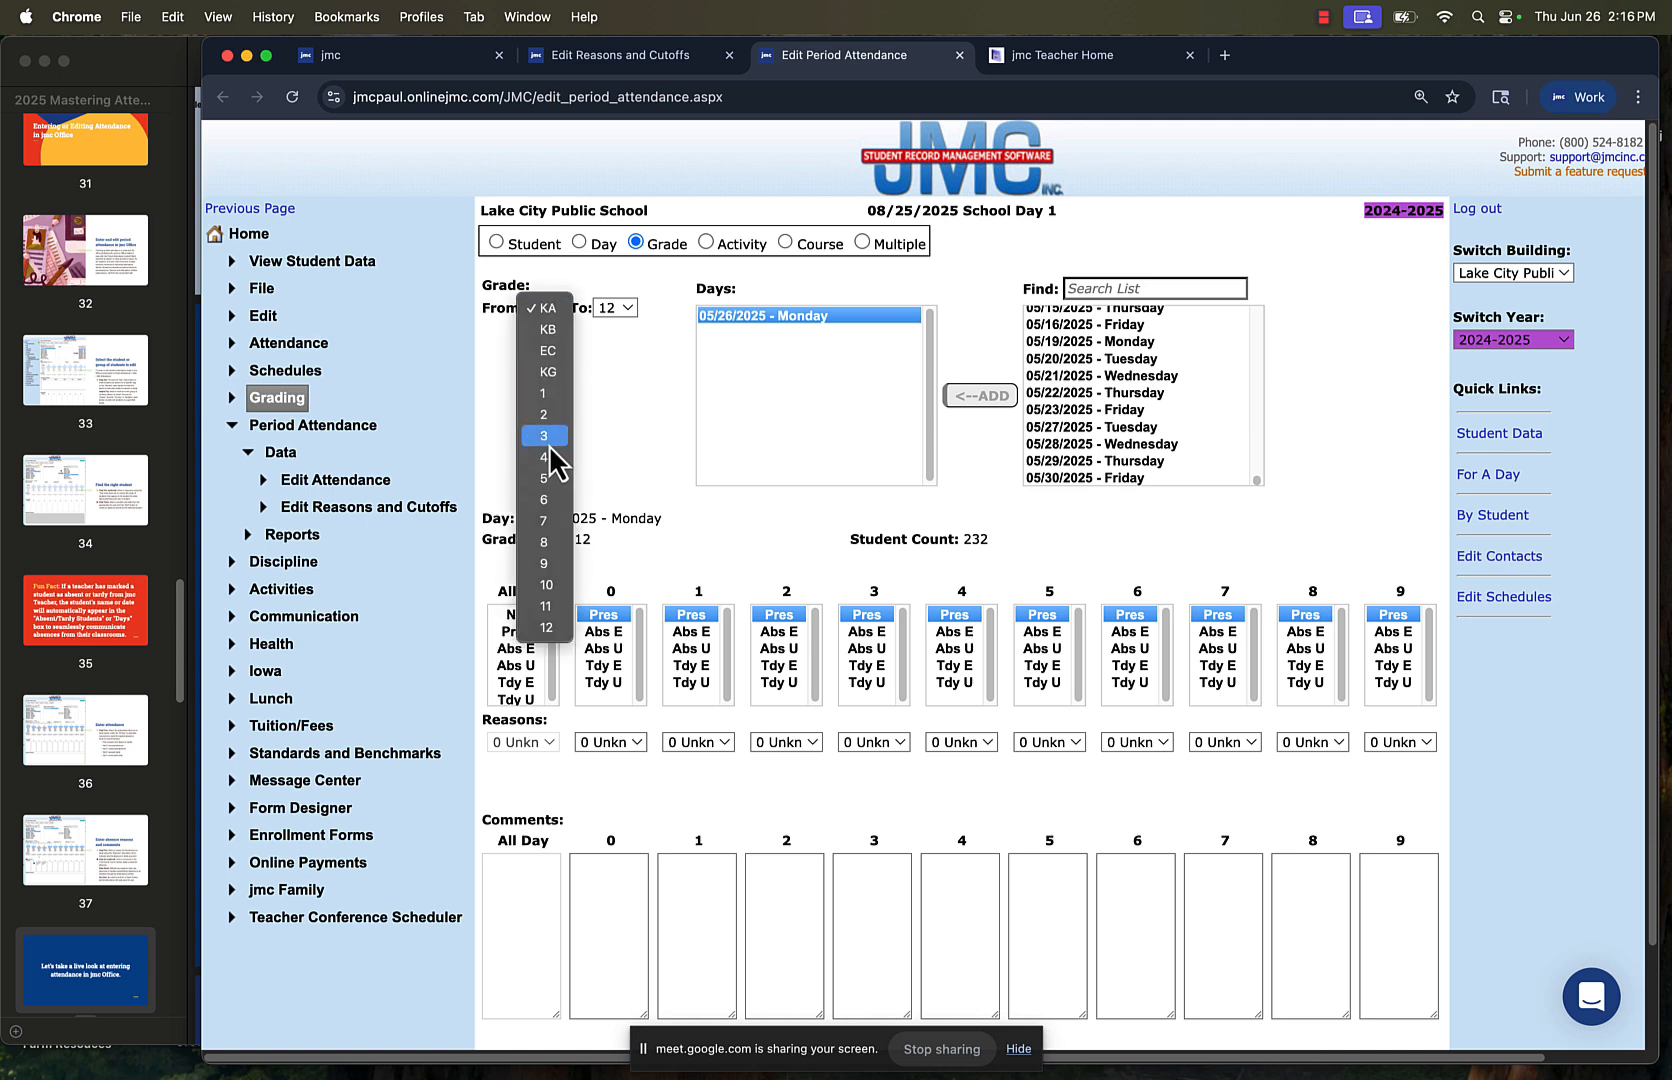
click(544, 435)
click(624, 307)
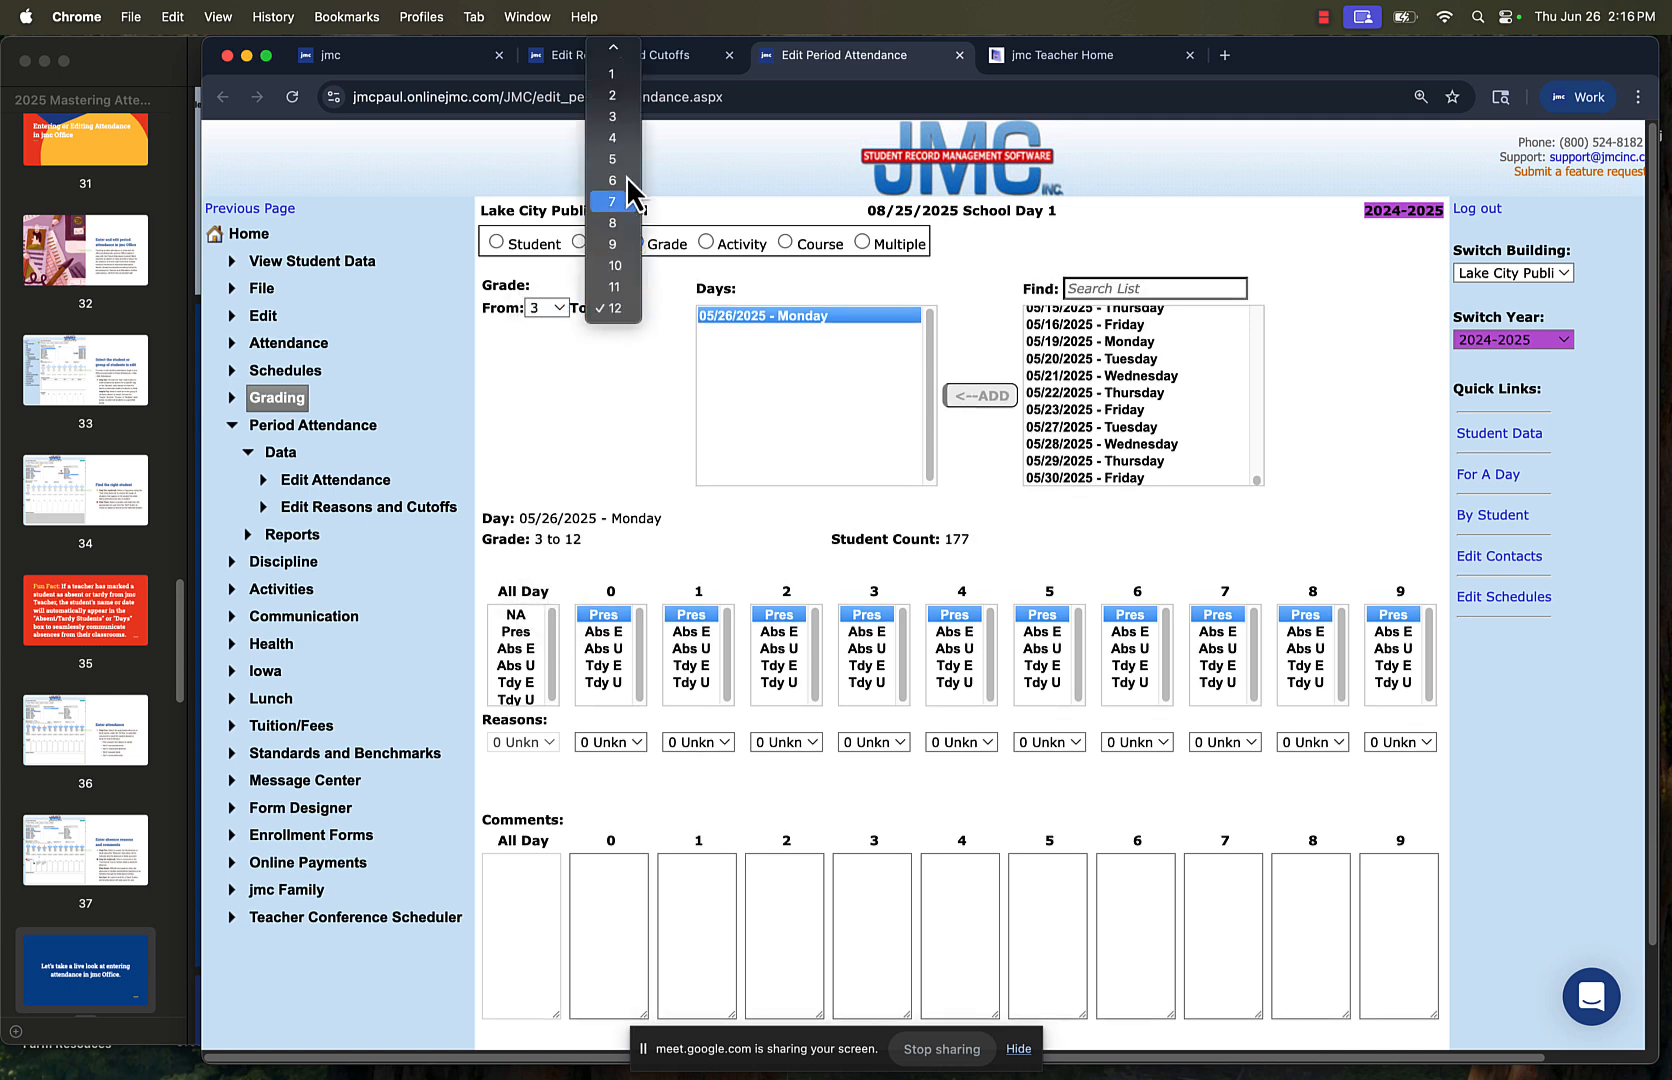
click(624, 117)
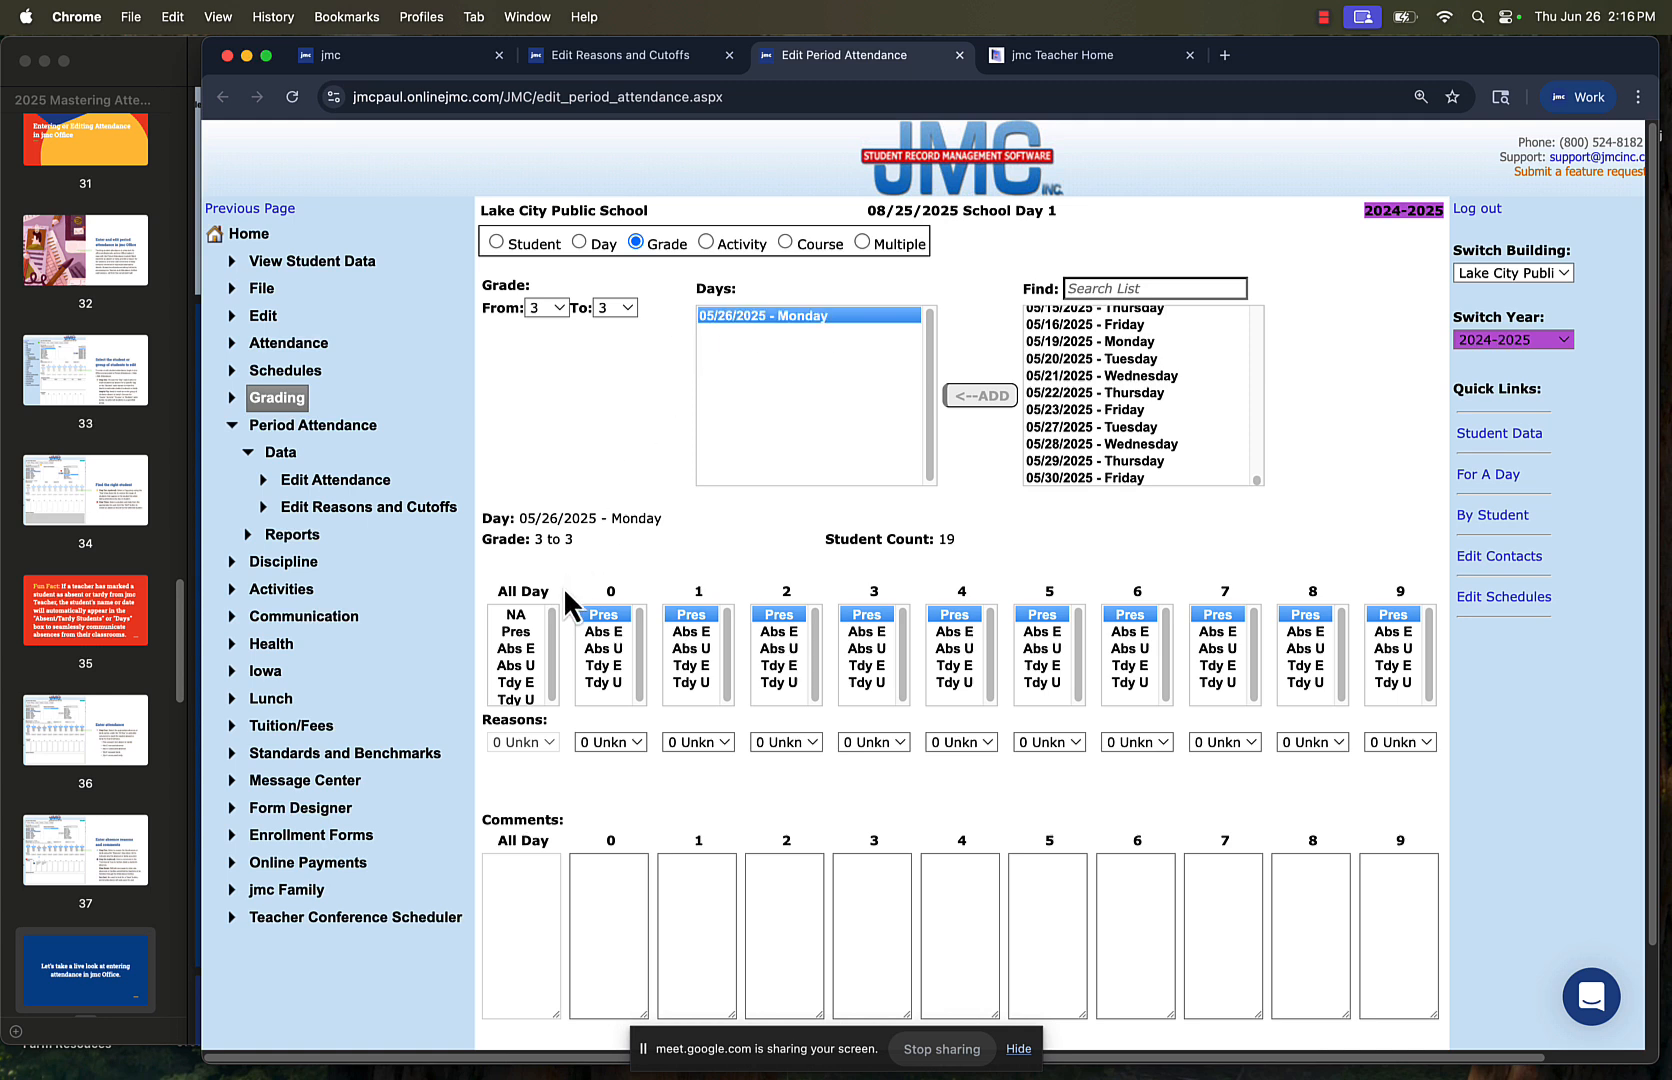
click(526, 648)
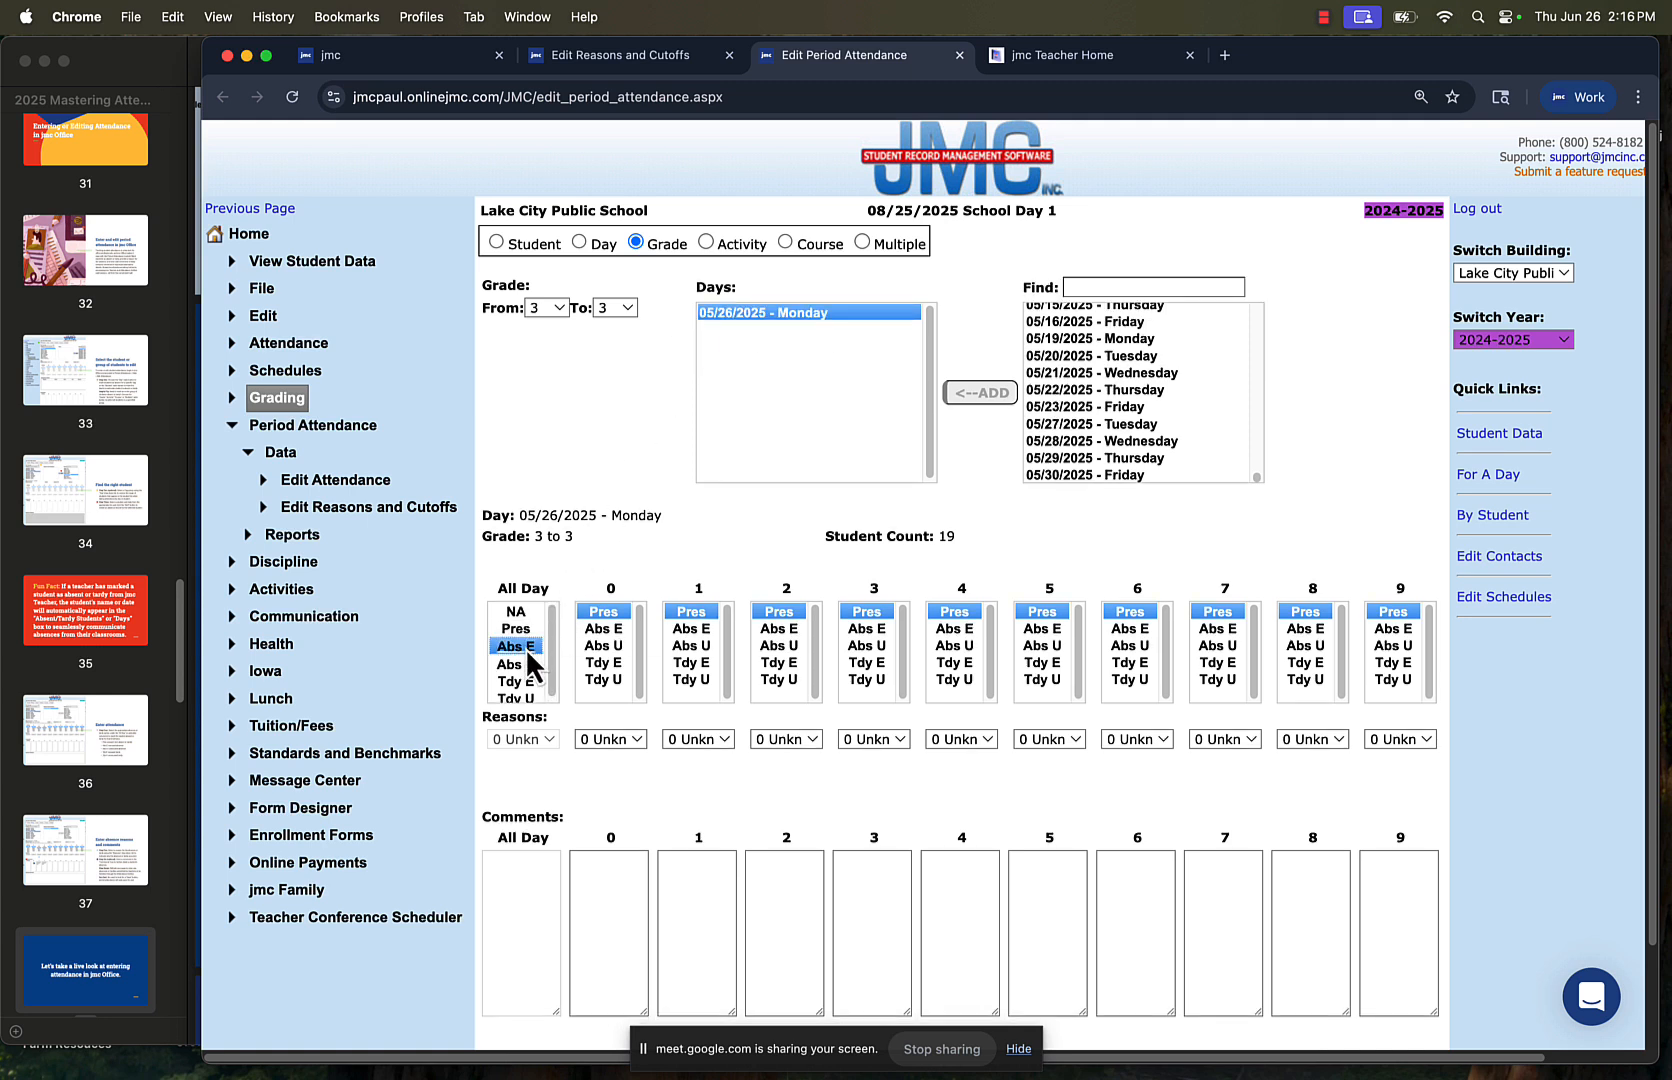
Set the All Day reason to 3 Field Trip and enter the All Day comment "Zoo"
click(532, 743)
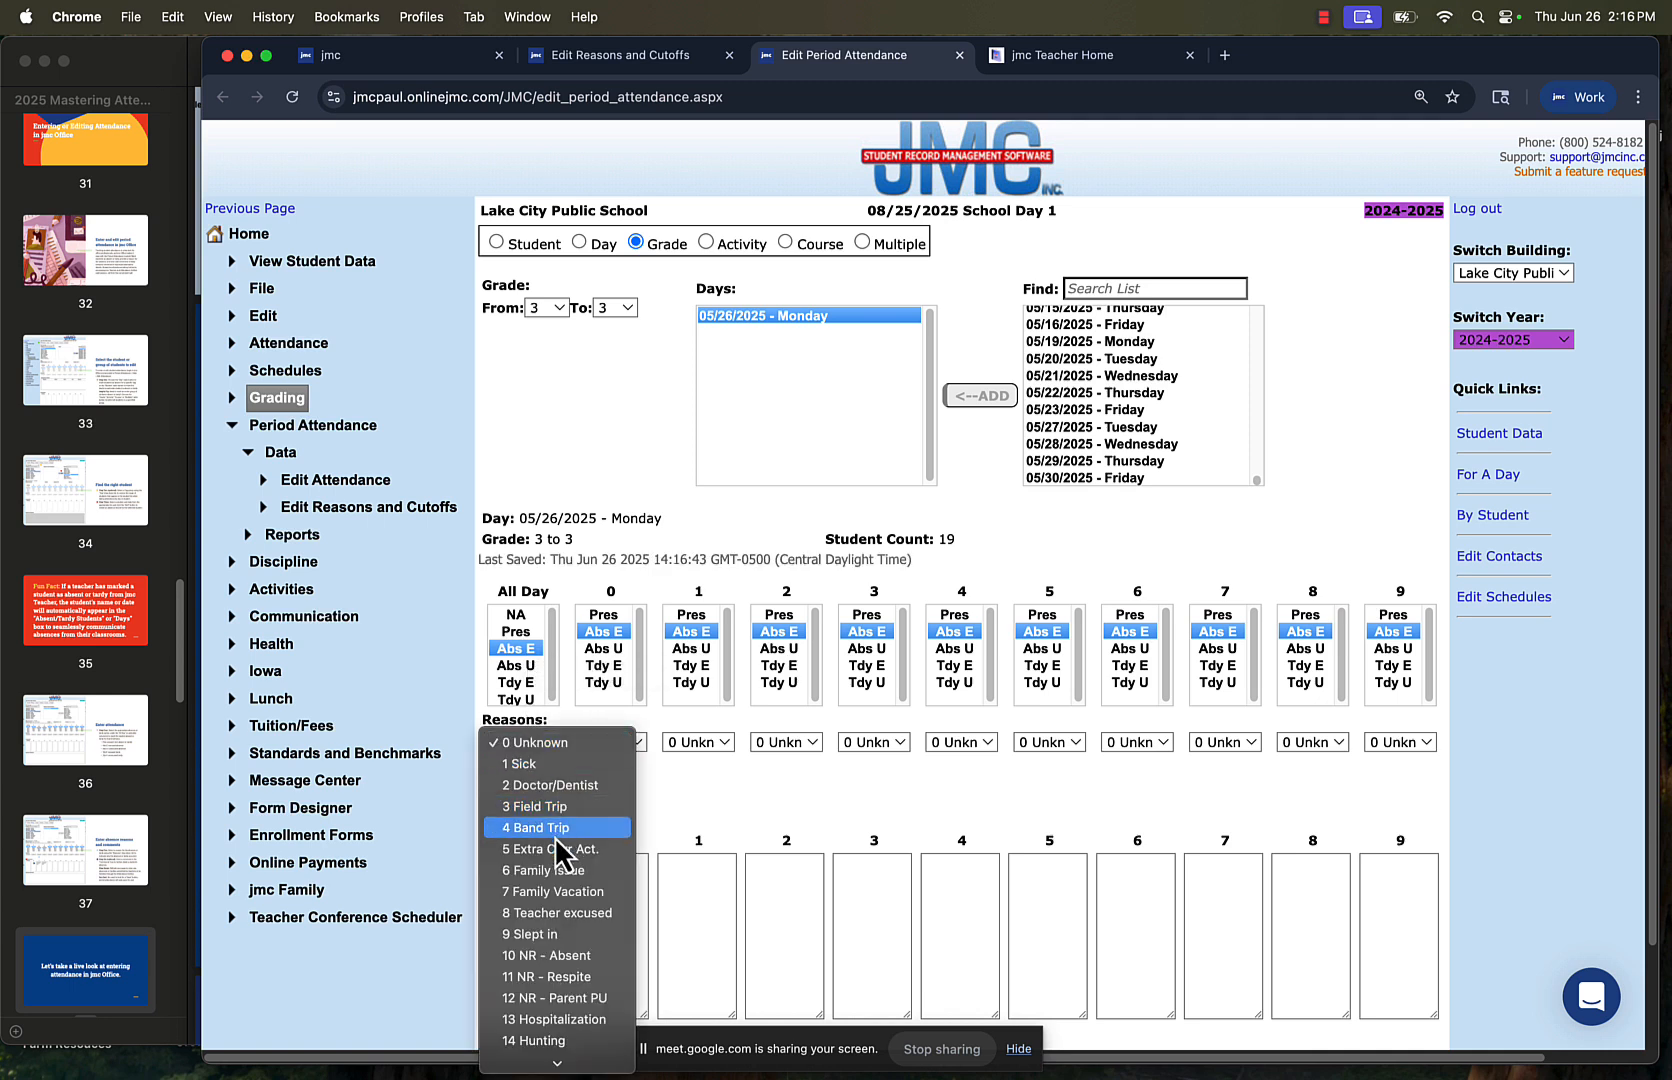
scroll(578, 955, down, 3)
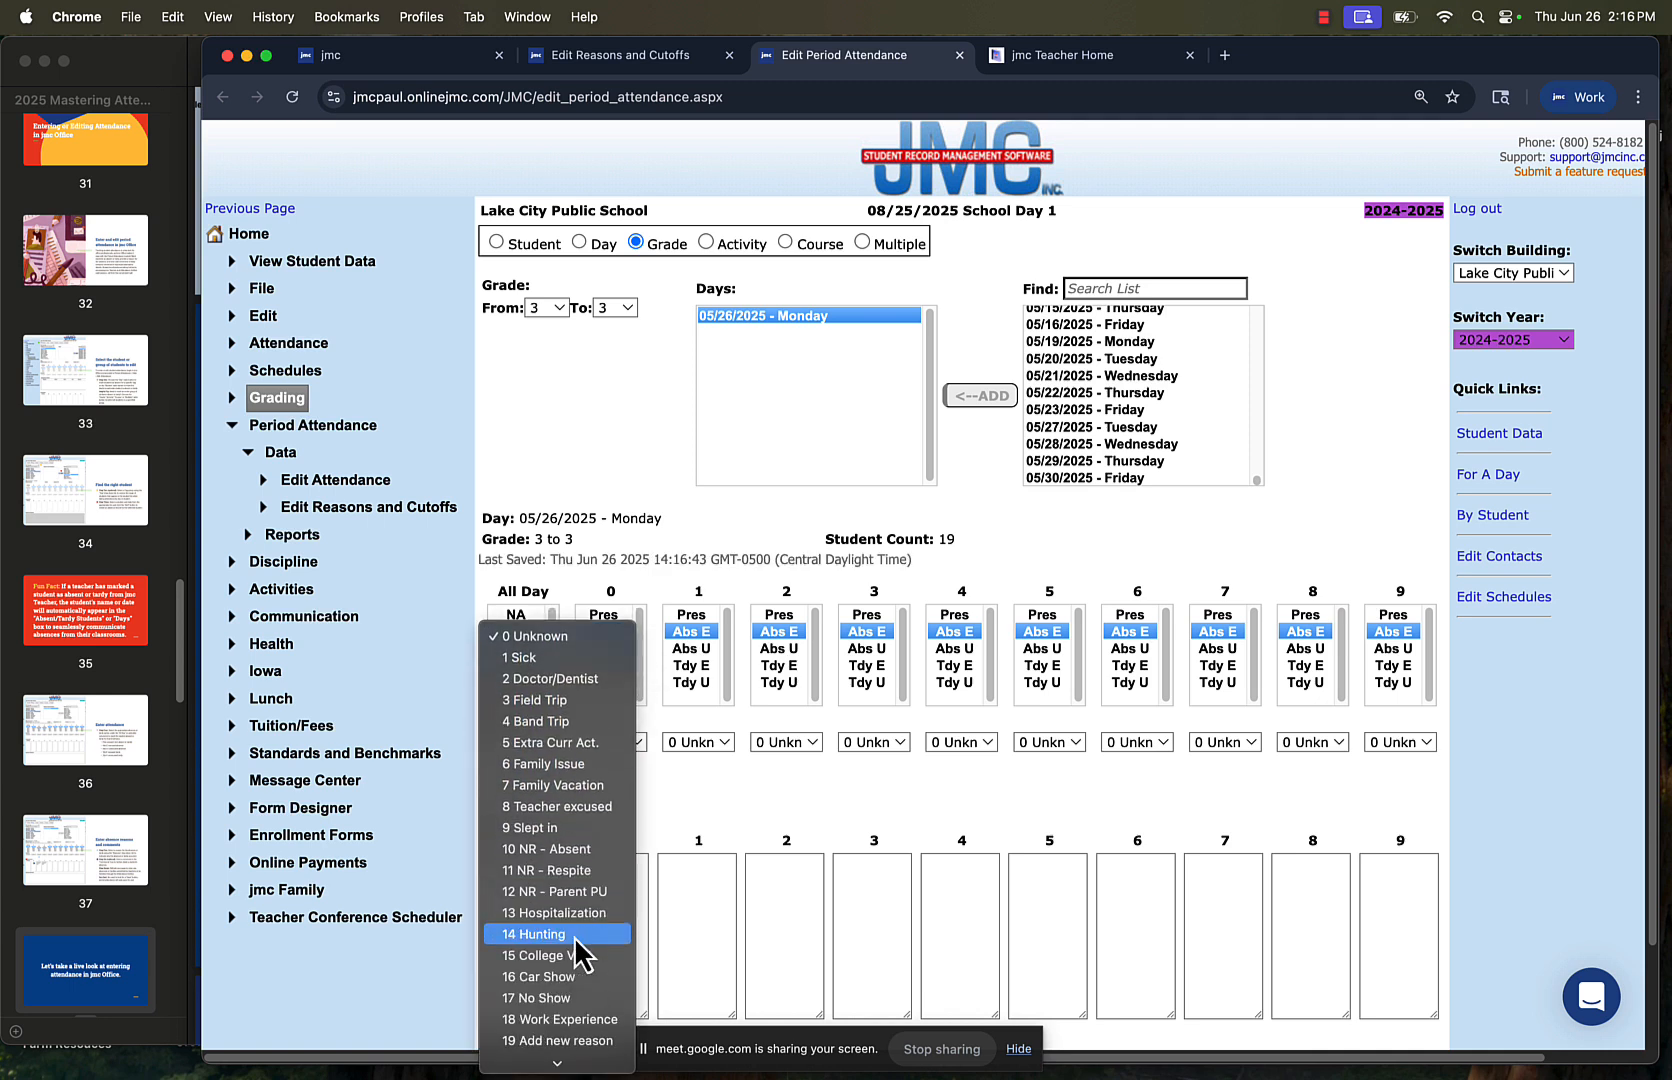
scroll(578, 955, down, 3)
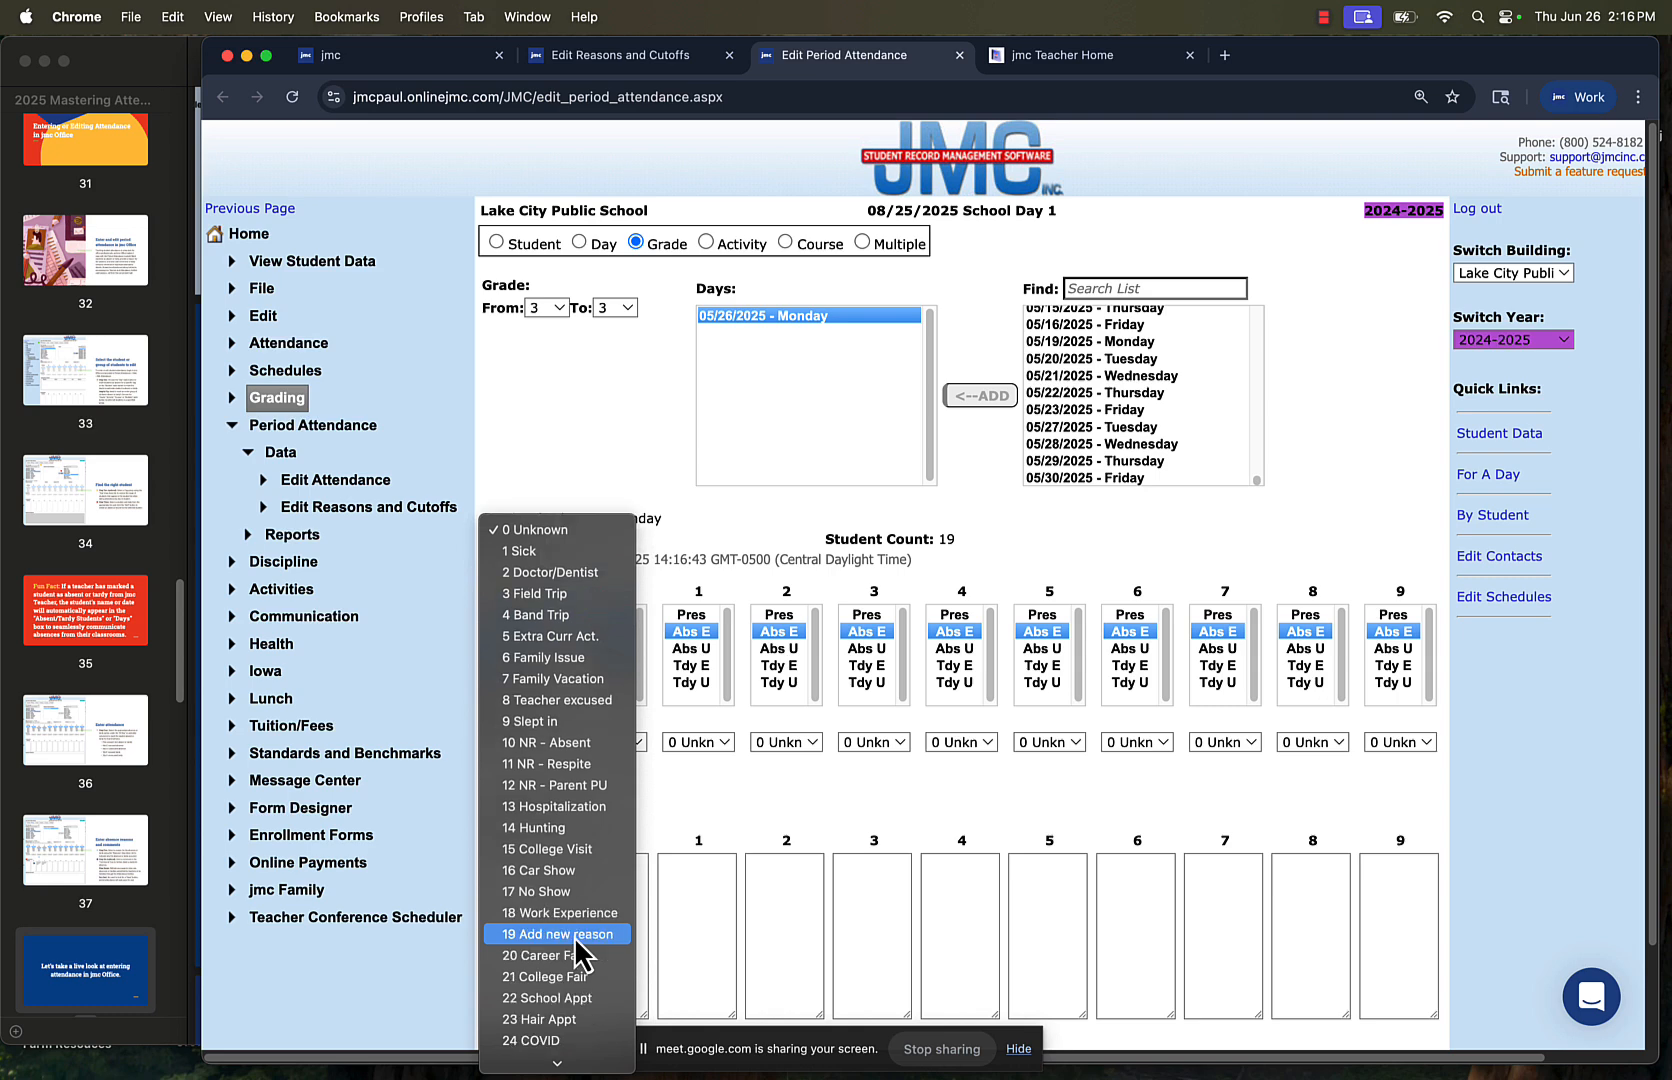
click(536, 596)
click(524, 877)
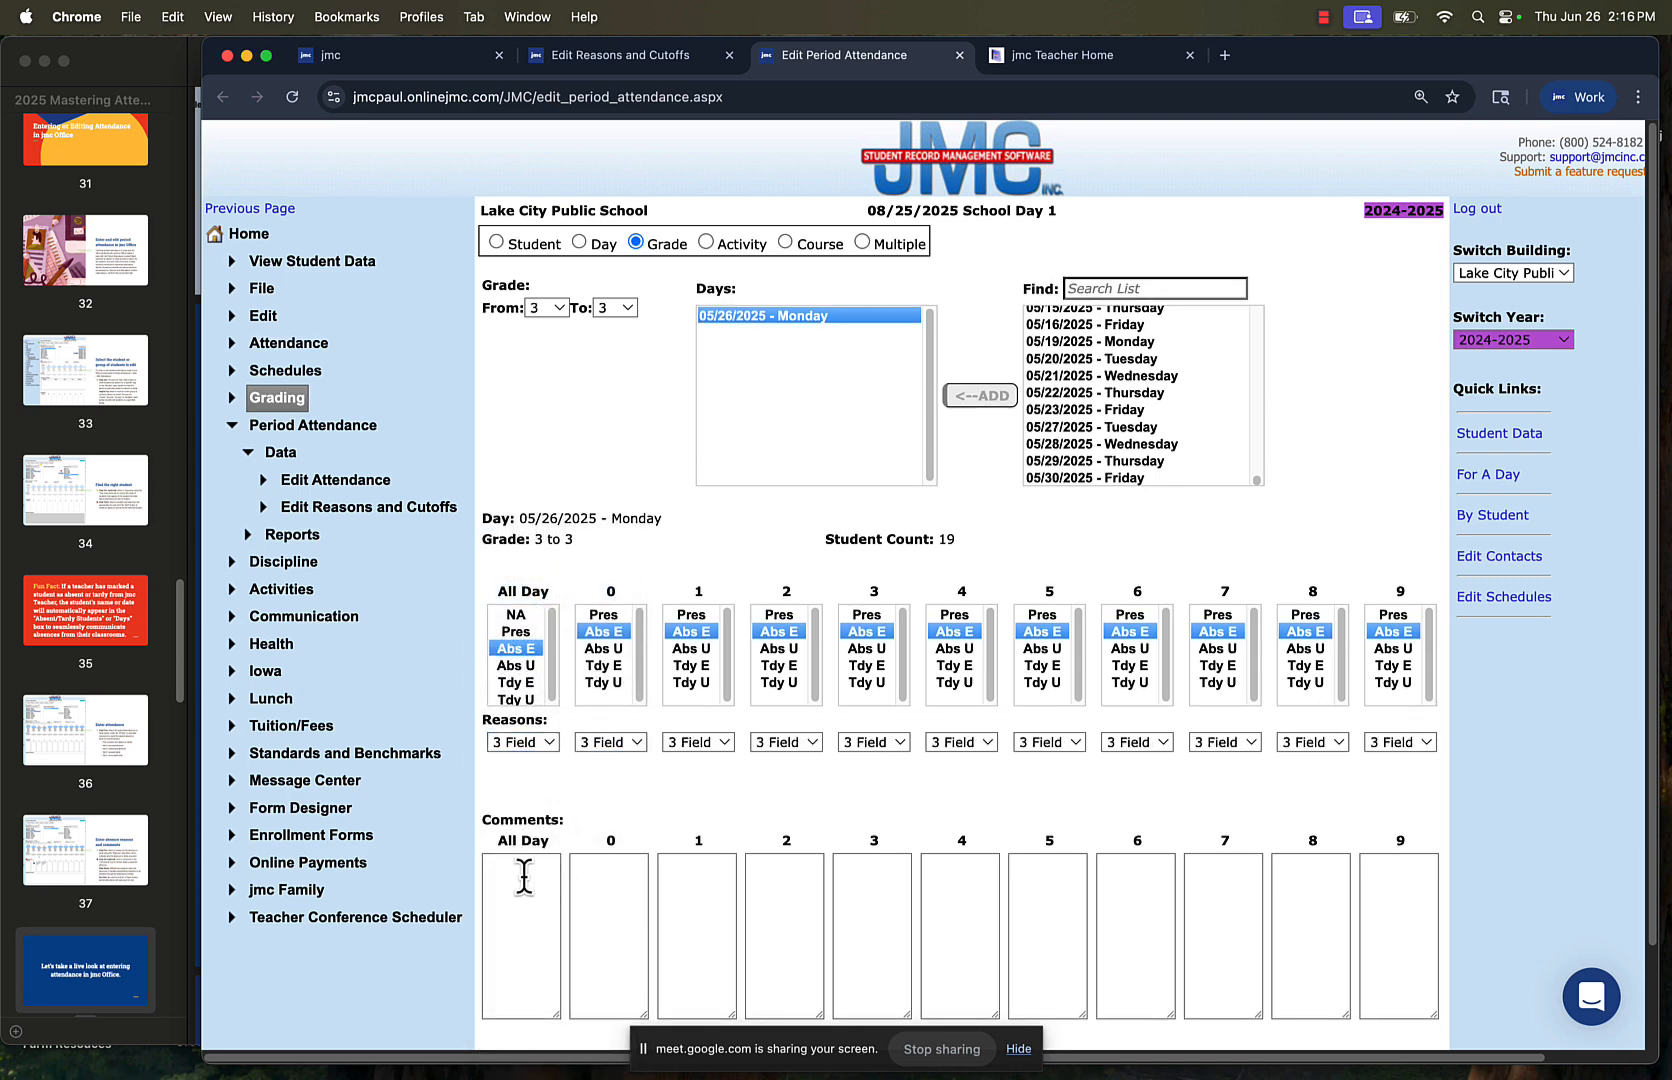
text(Zoo)
click(532, 768)
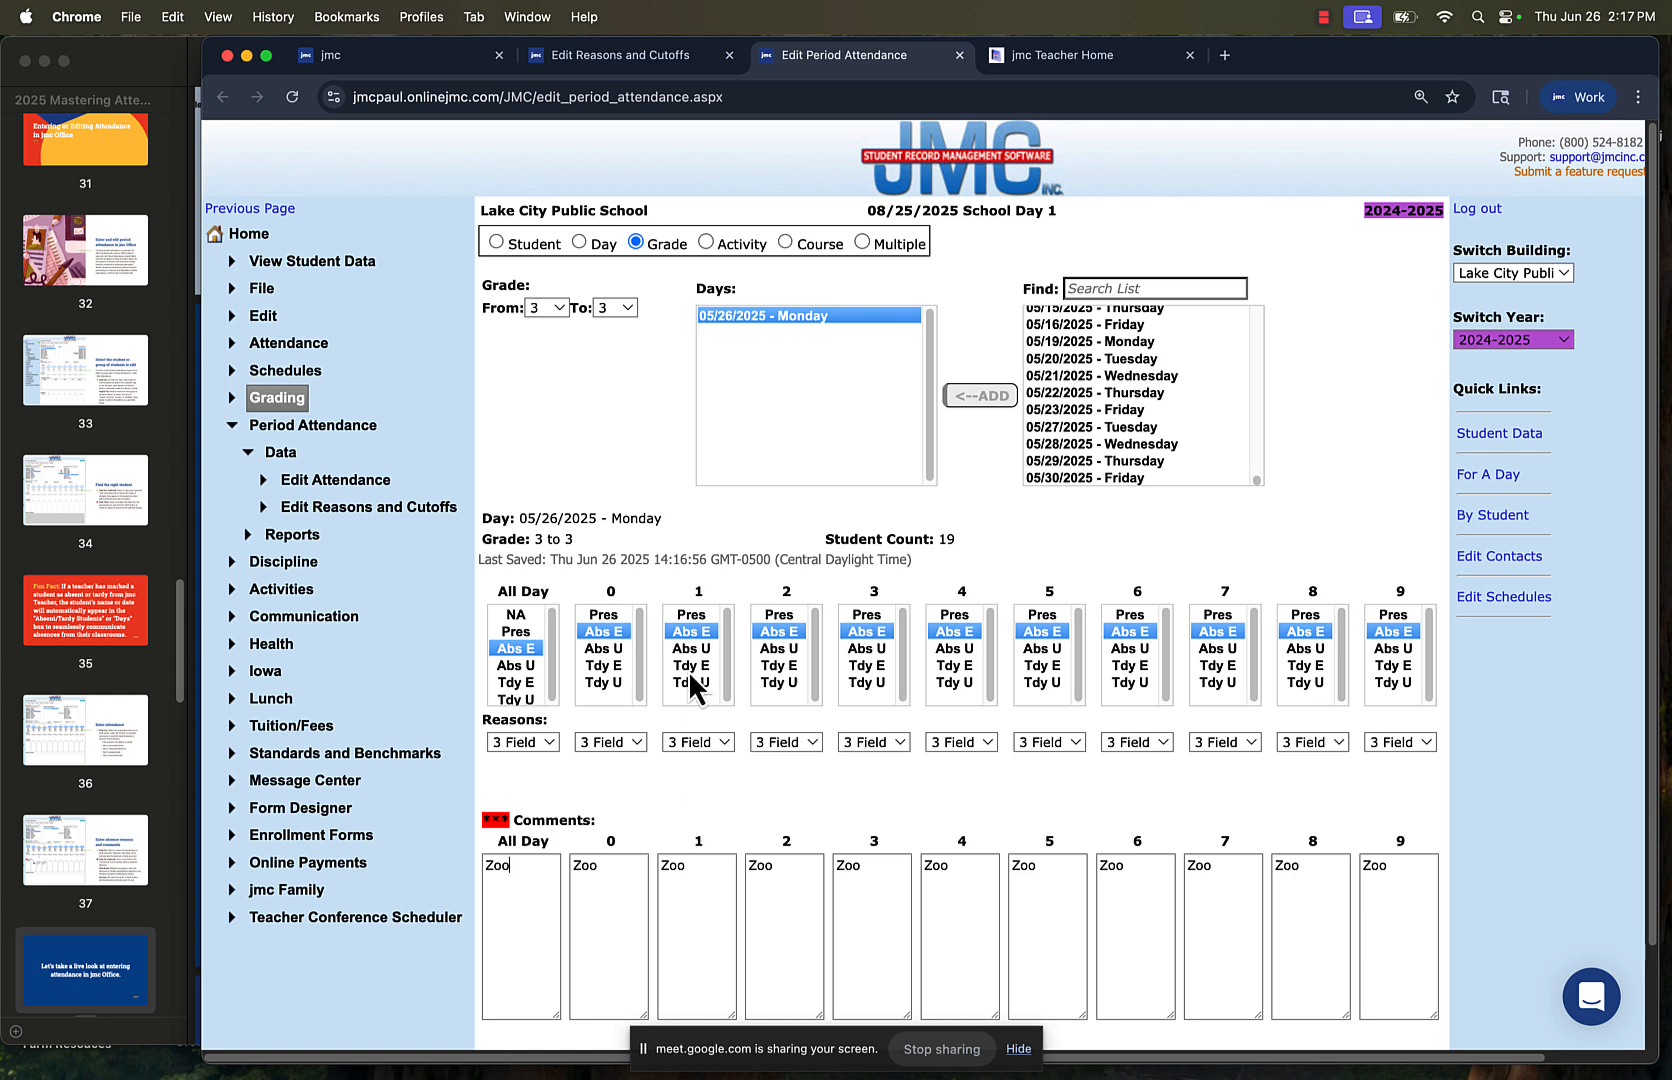
Examine the Field Trip reason's truancy exemption and conversion settings in Edit Reasons and Cutoffs without saving changes
click(656, 58)
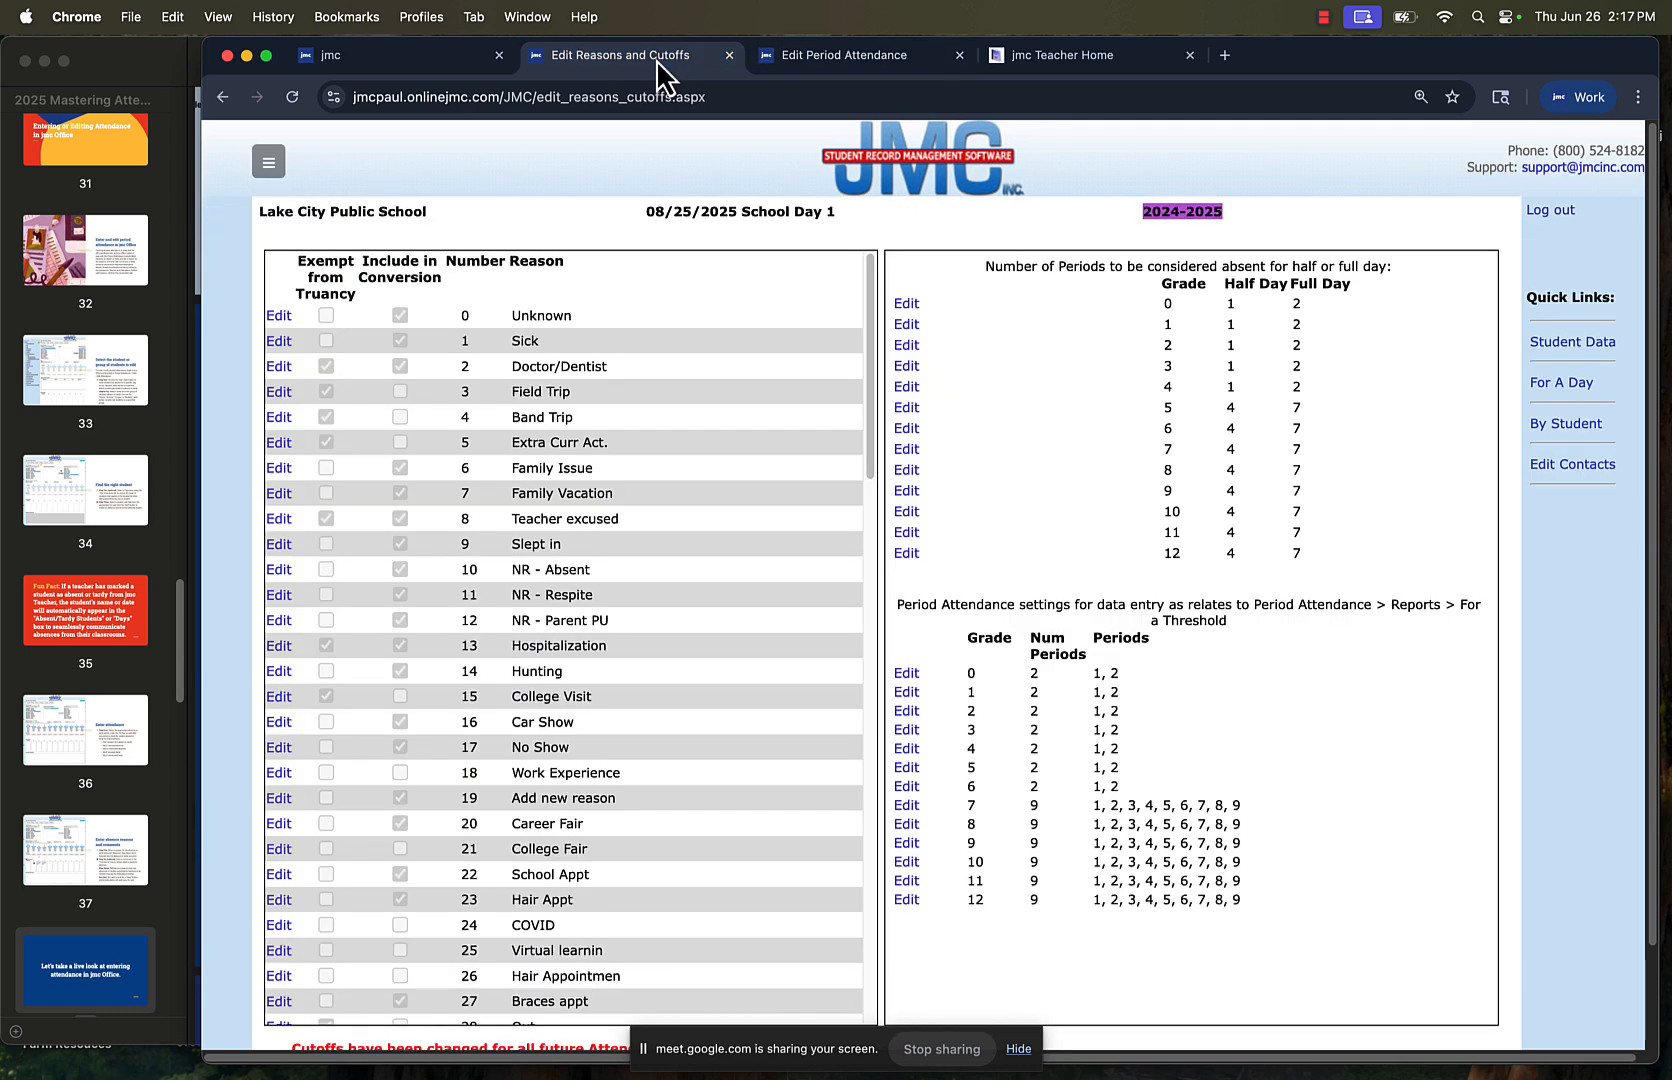
click(258, 156)
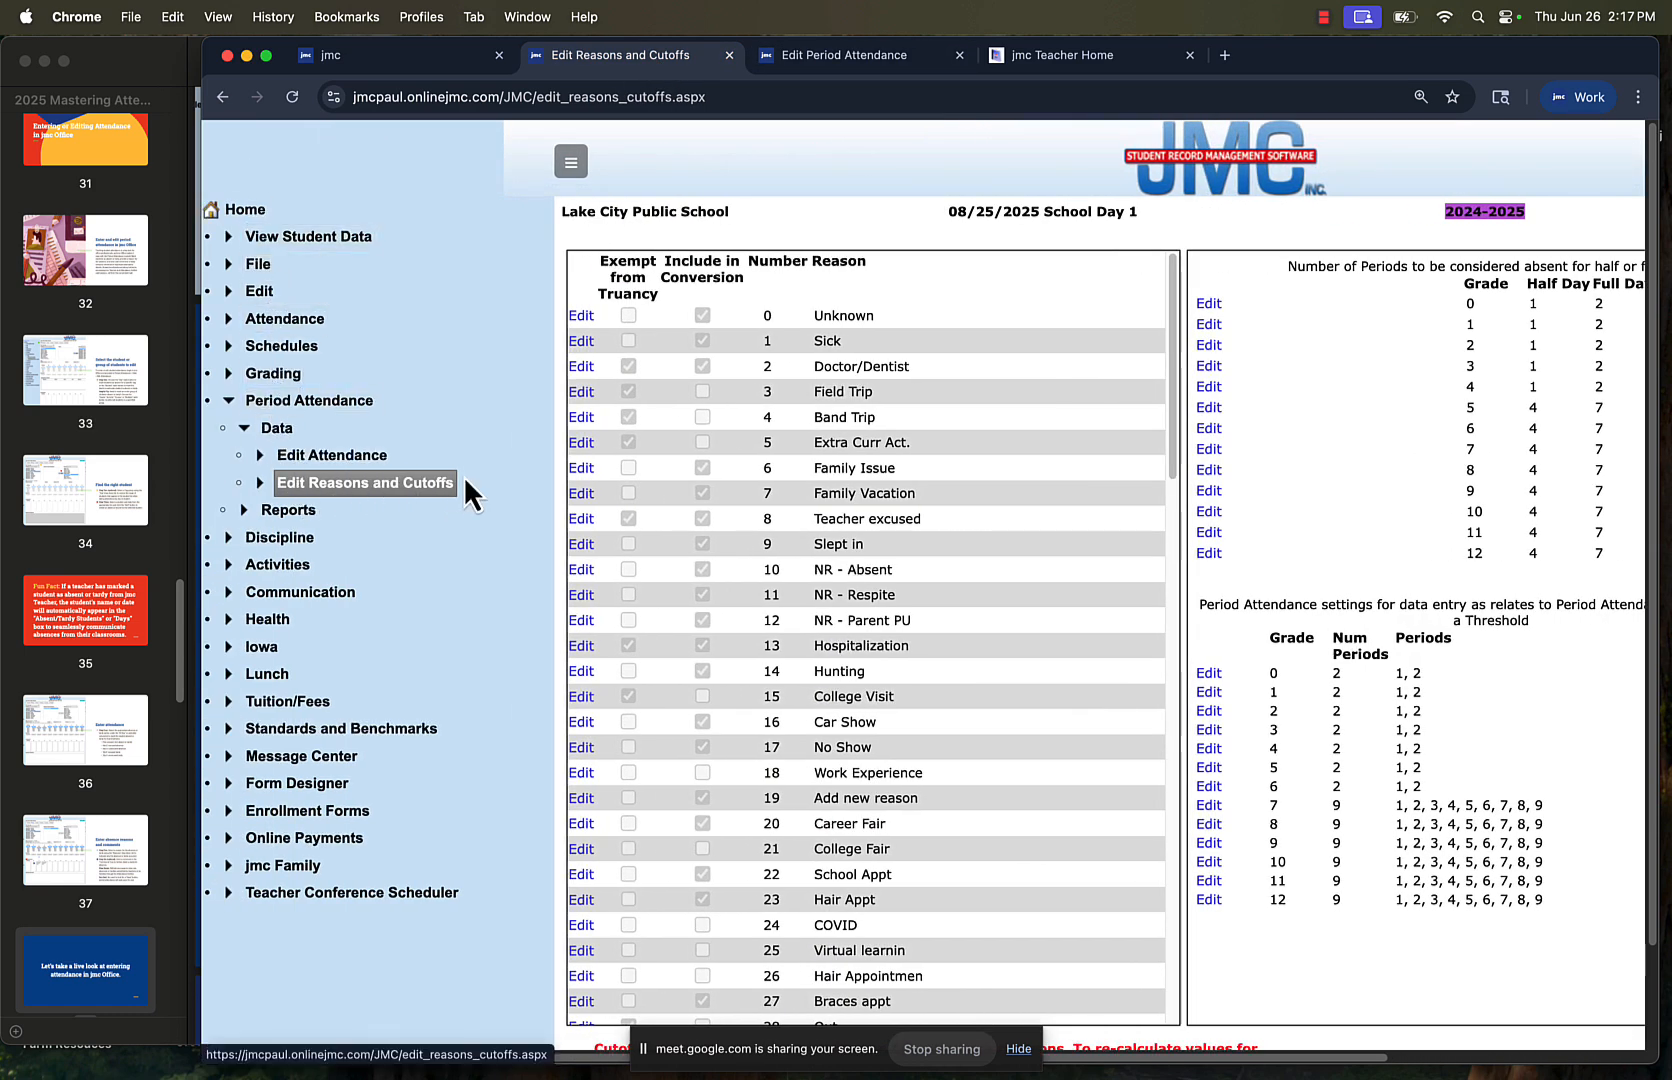
click(626, 385)
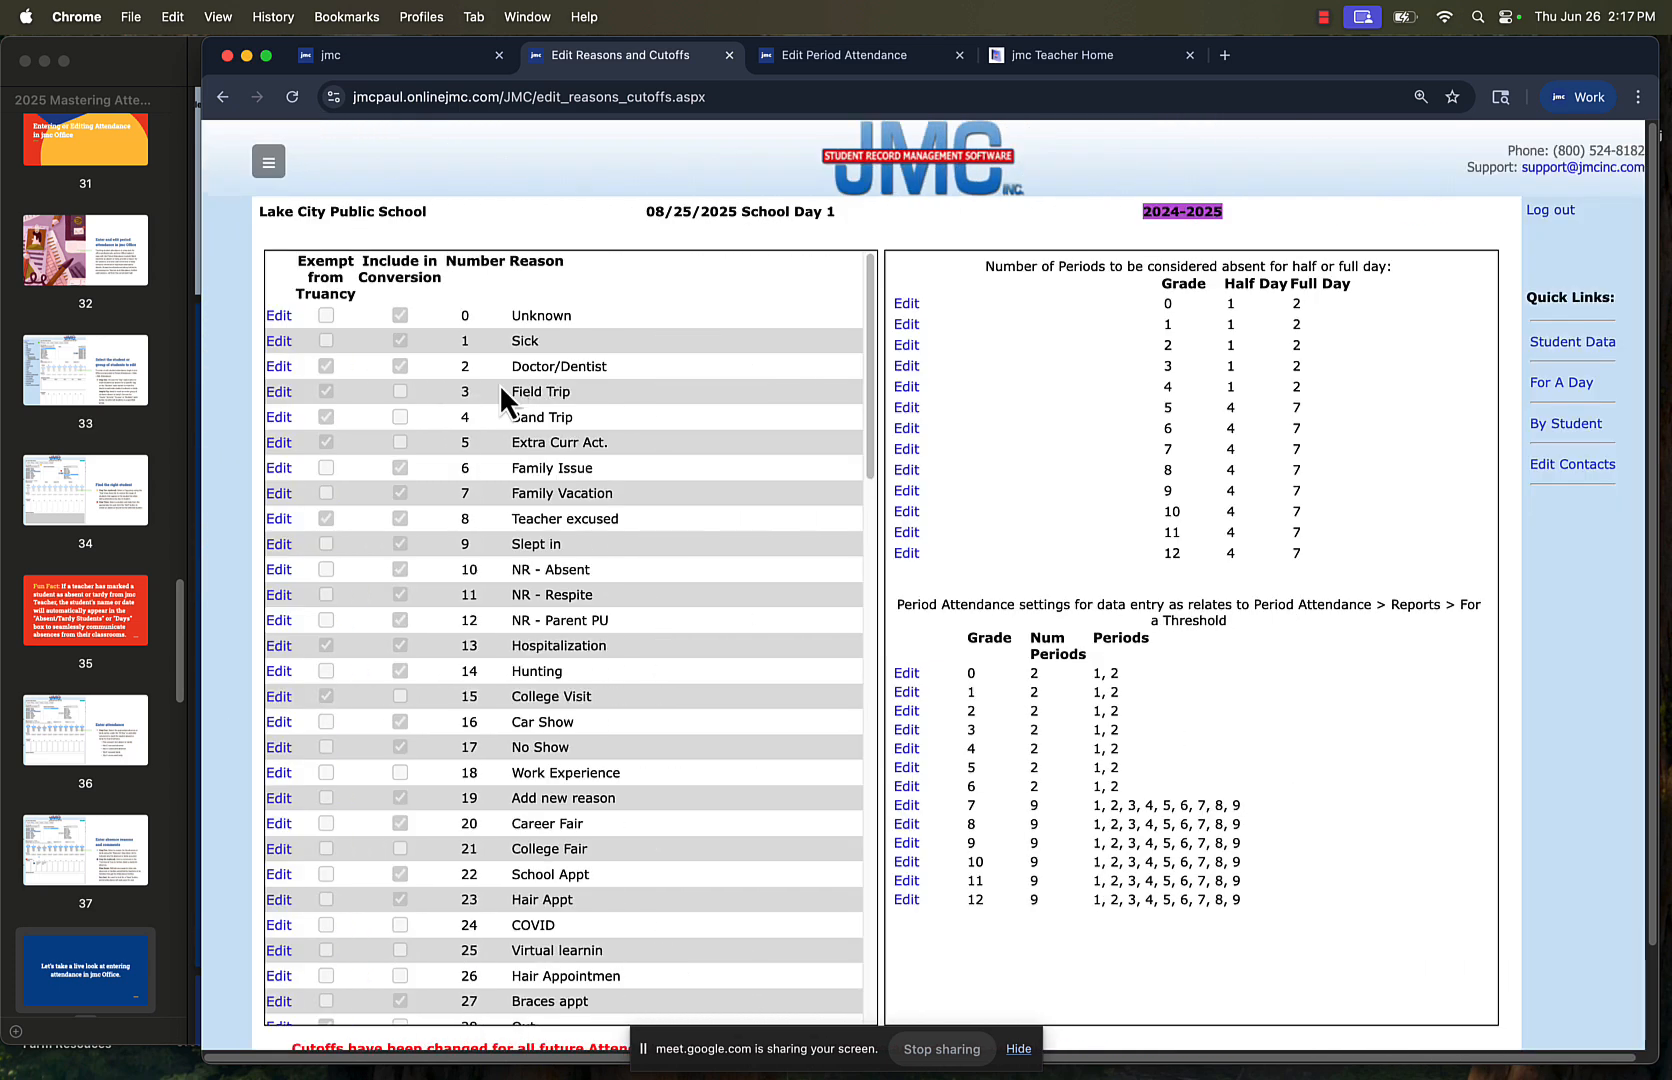
click(276, 392)
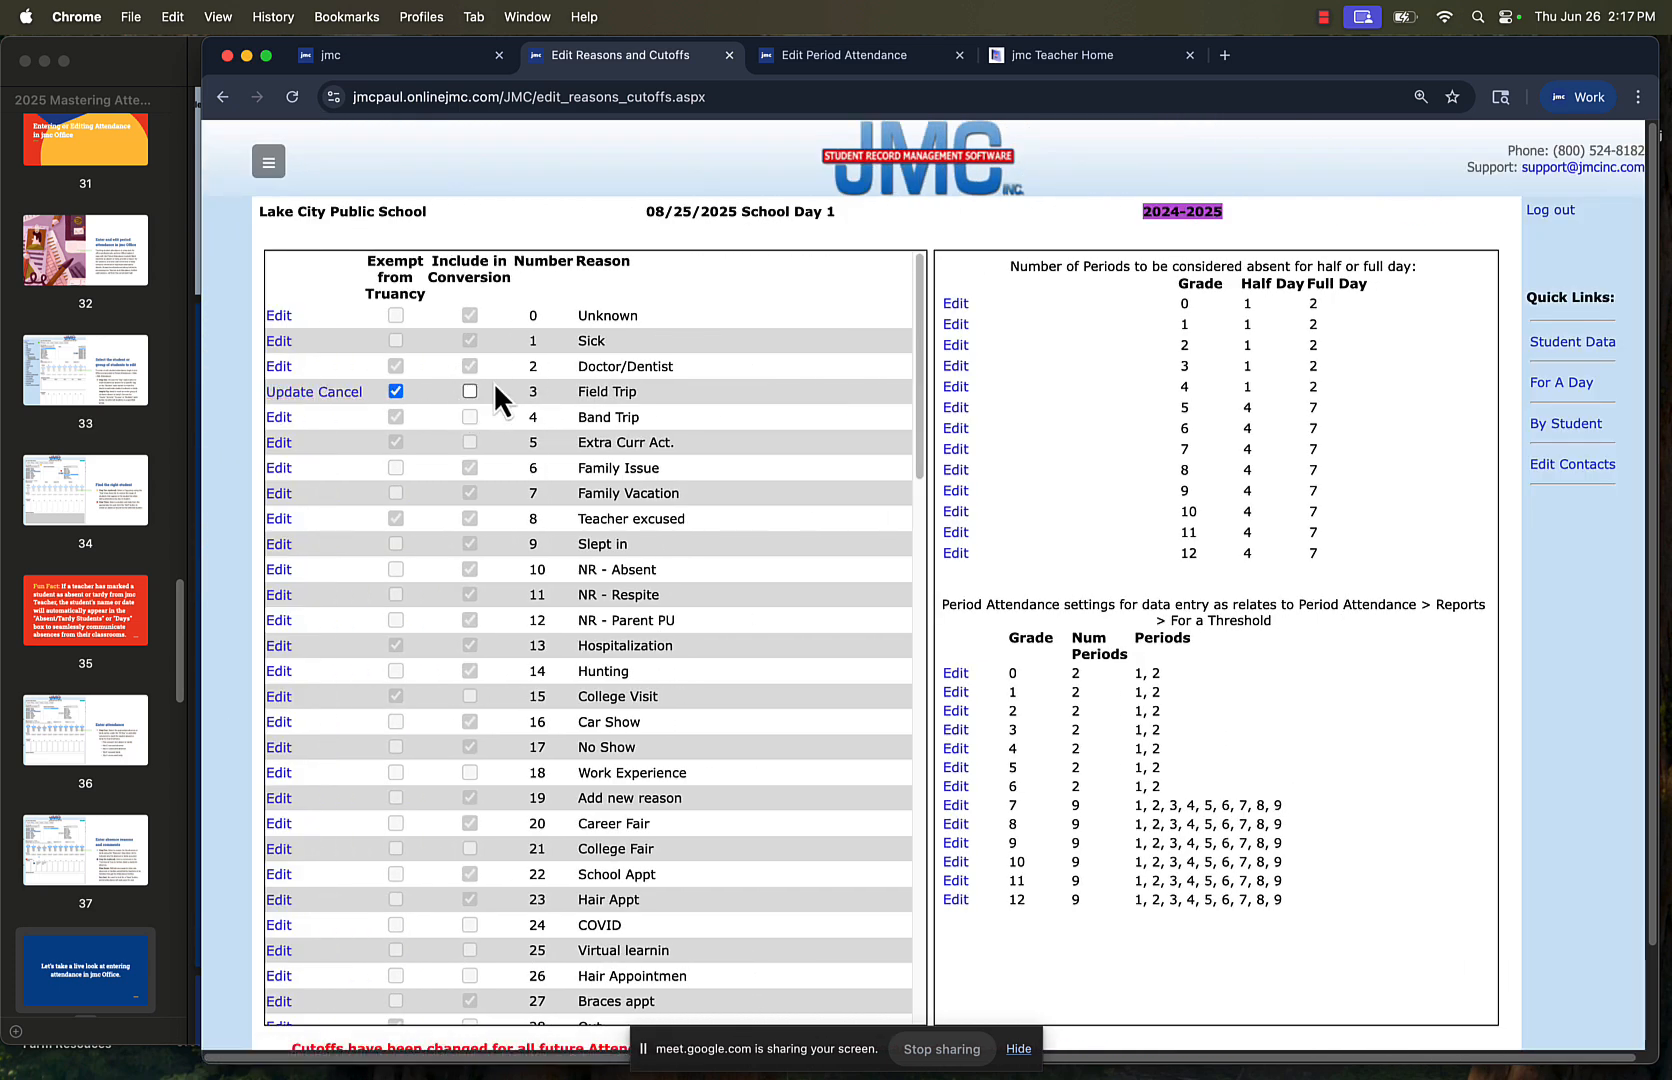
click(342, 392)
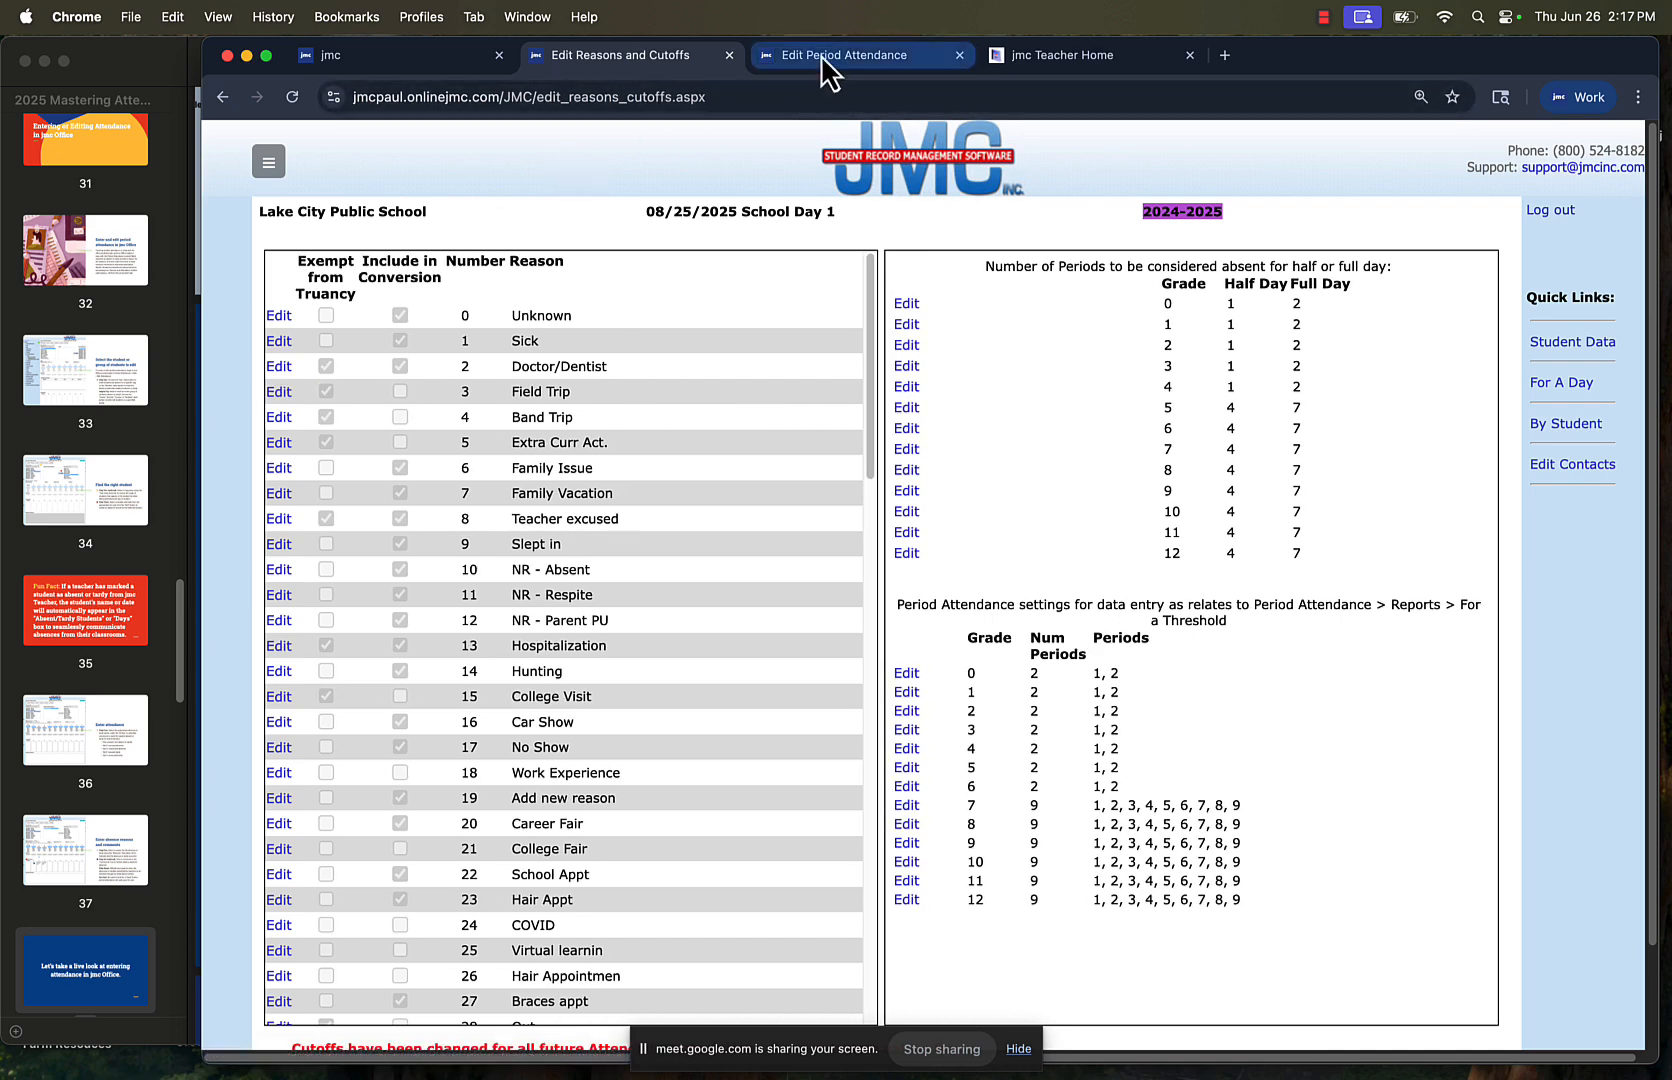
Return to Edit Period Attendance, switch to attendance by activity, choose Baseball and add the day 05/26/2025 - Monday
click(820, 55)
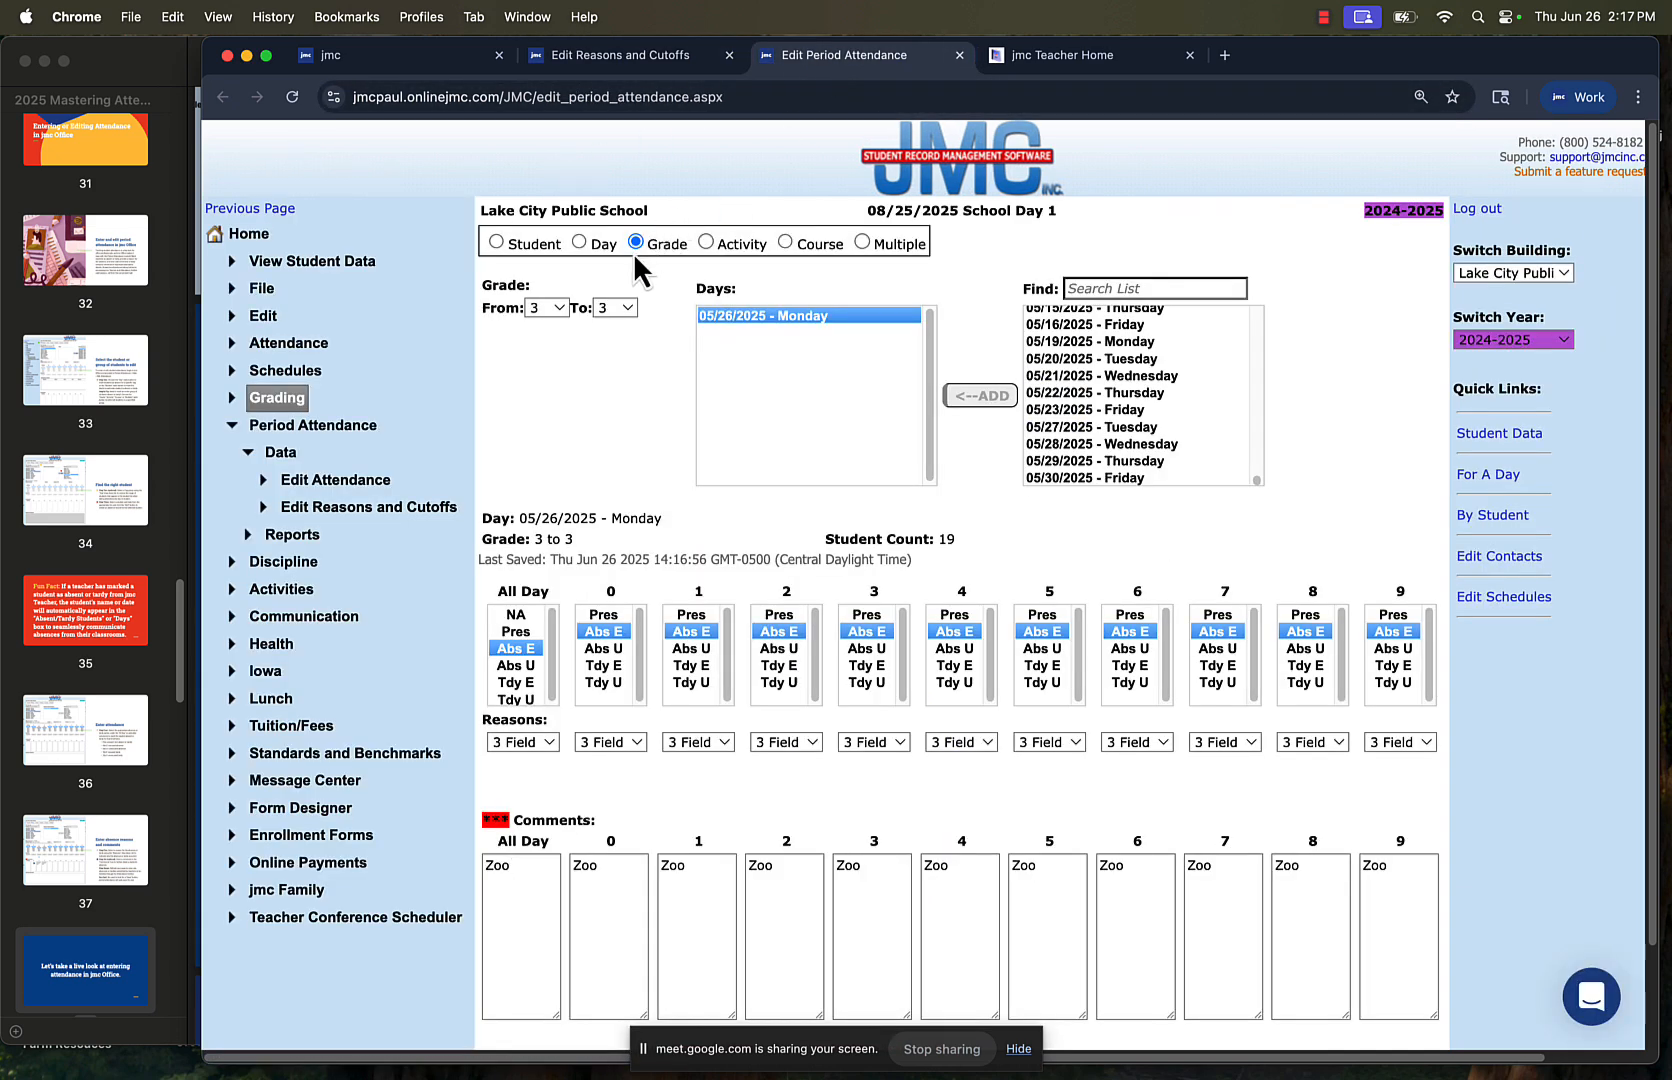
click(706, 242)
click(651, 312)
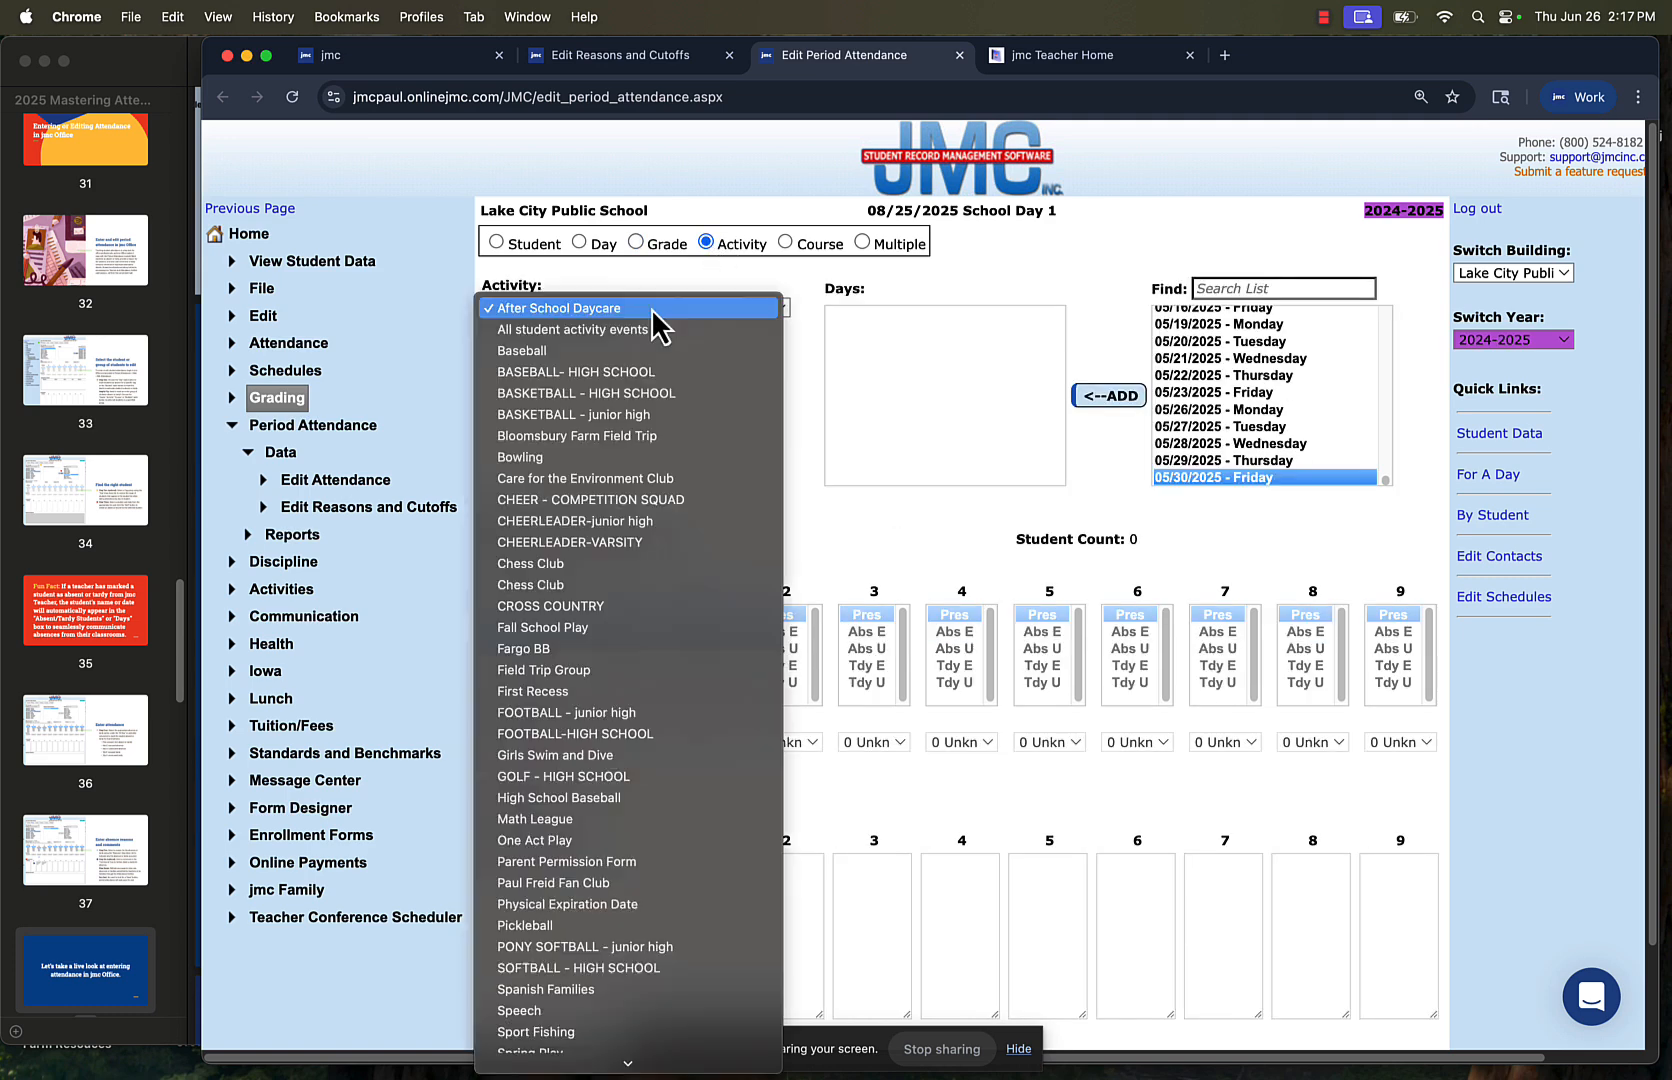
click(630, 351)
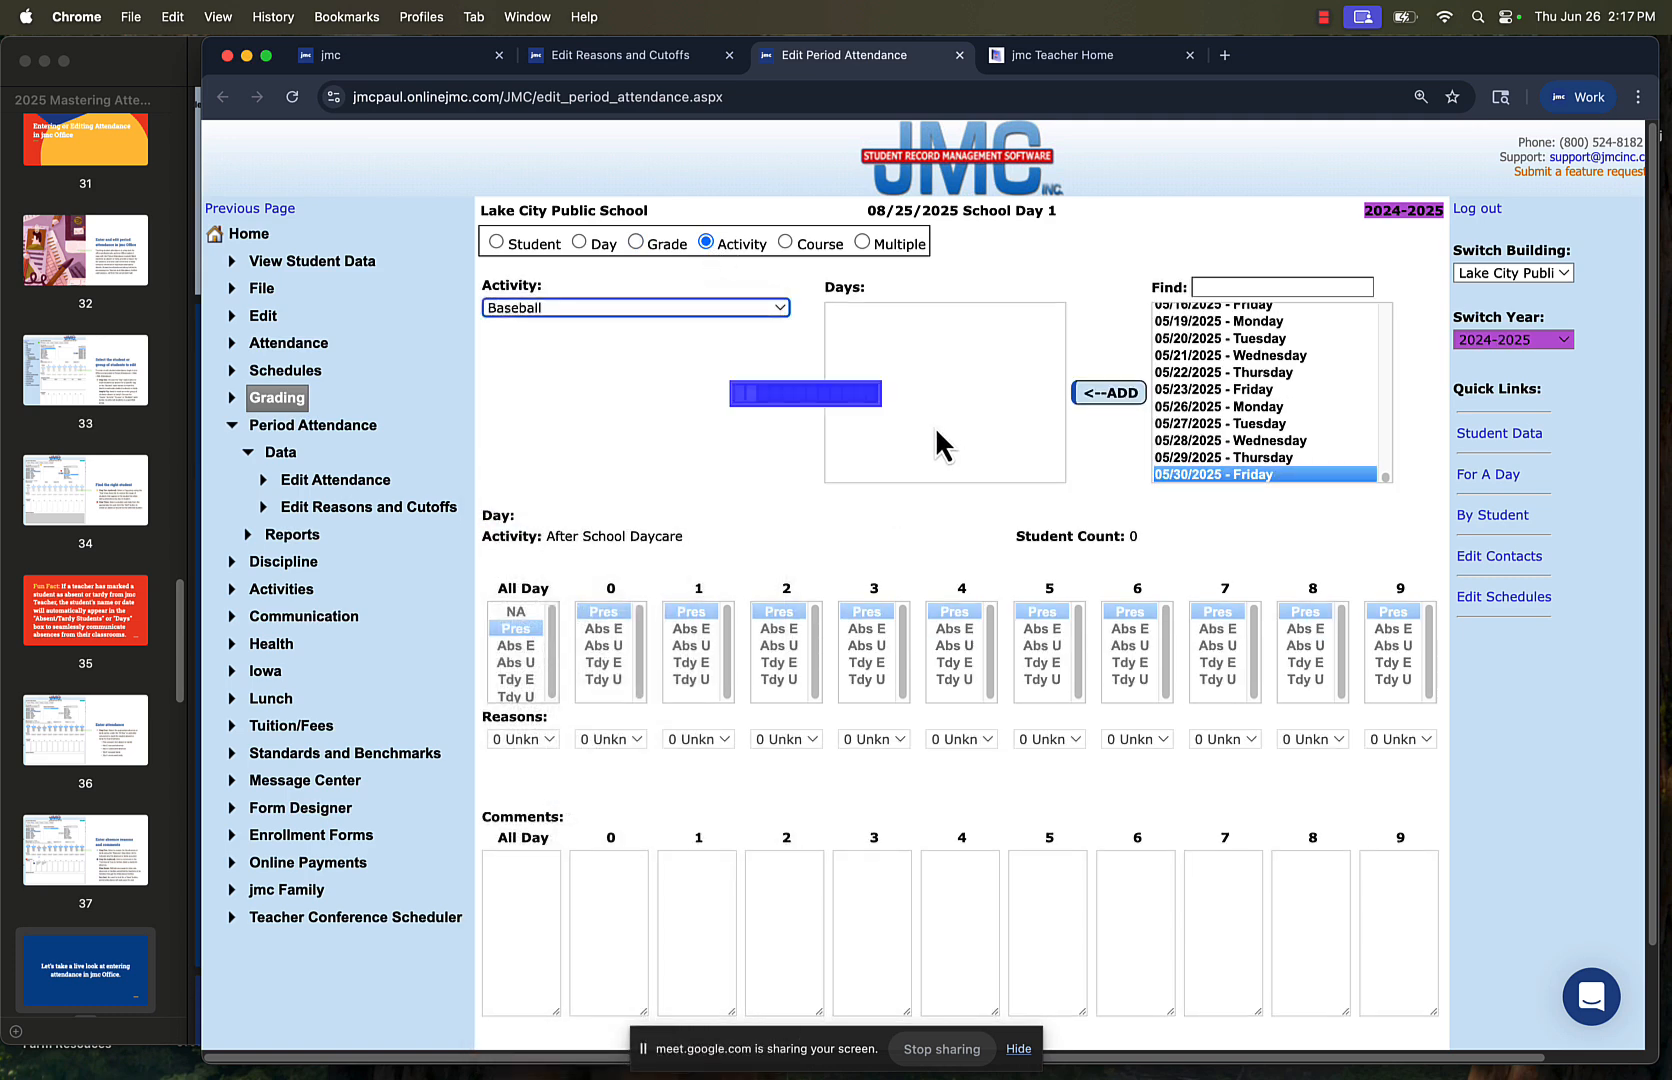
click(1190, 410)
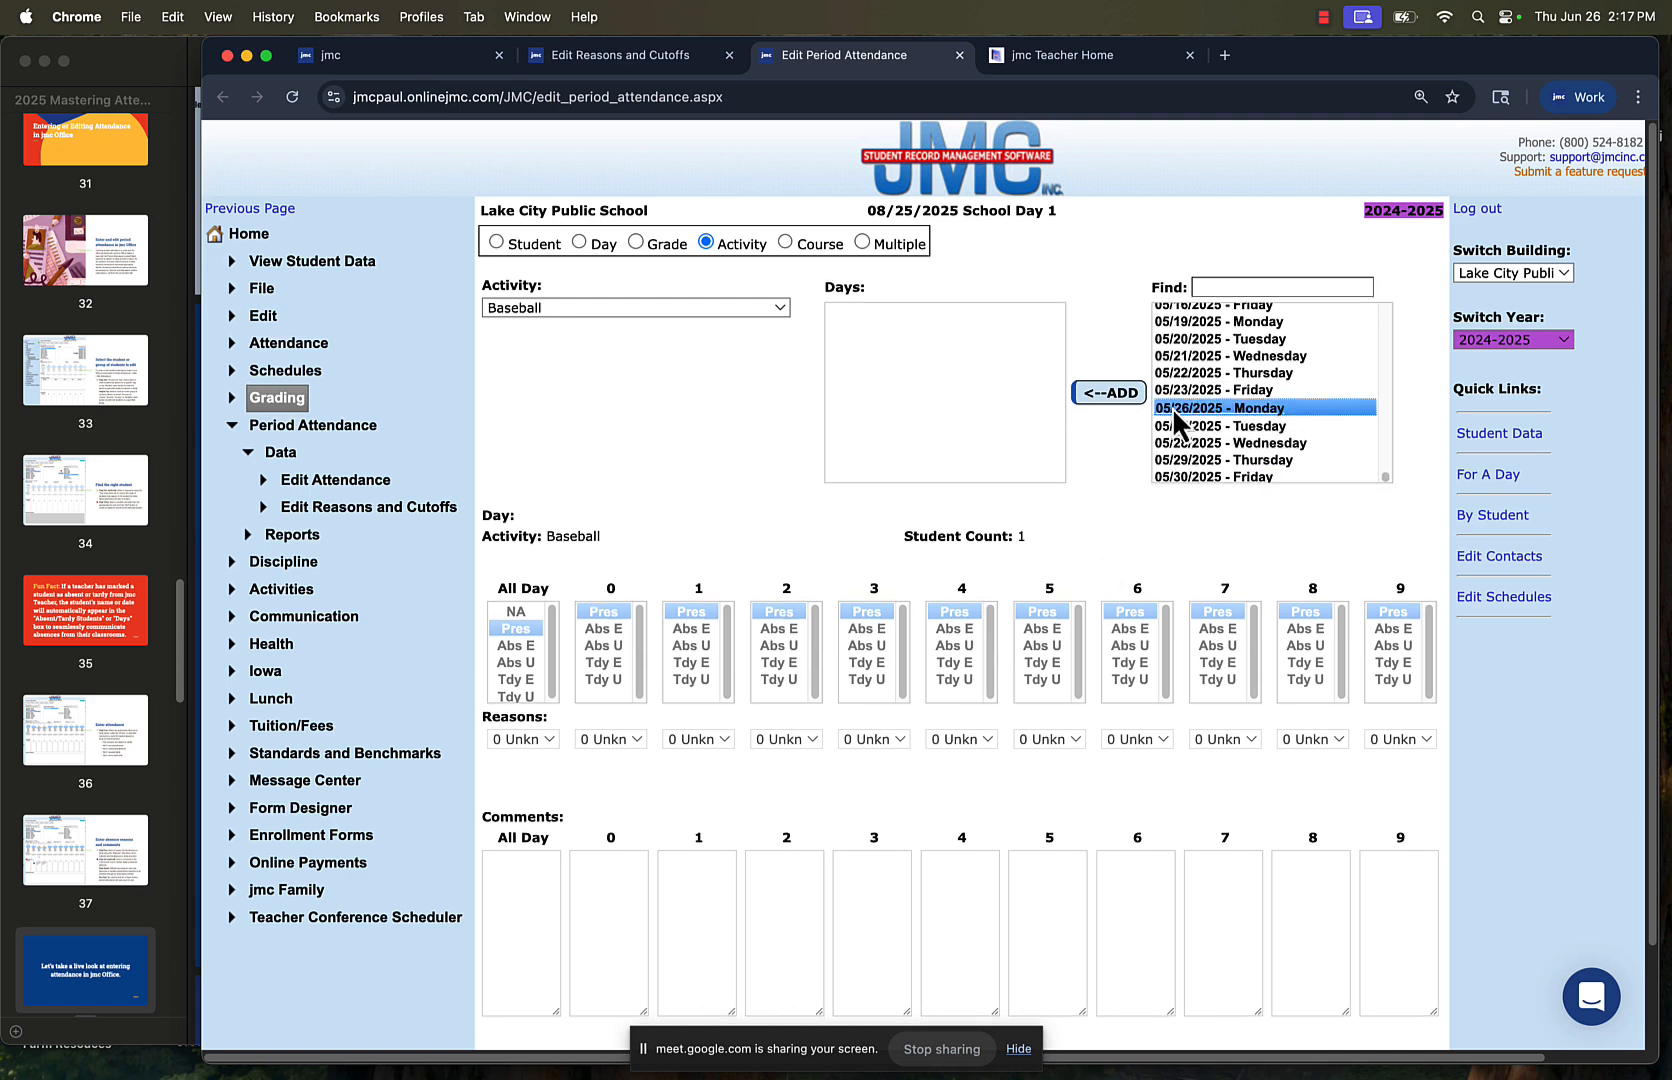
click(1095, 394)
Mark the Baseball activity Abs E for periods 8 and 9 with reason 5 Extra Curr Act
click(1305, 631)
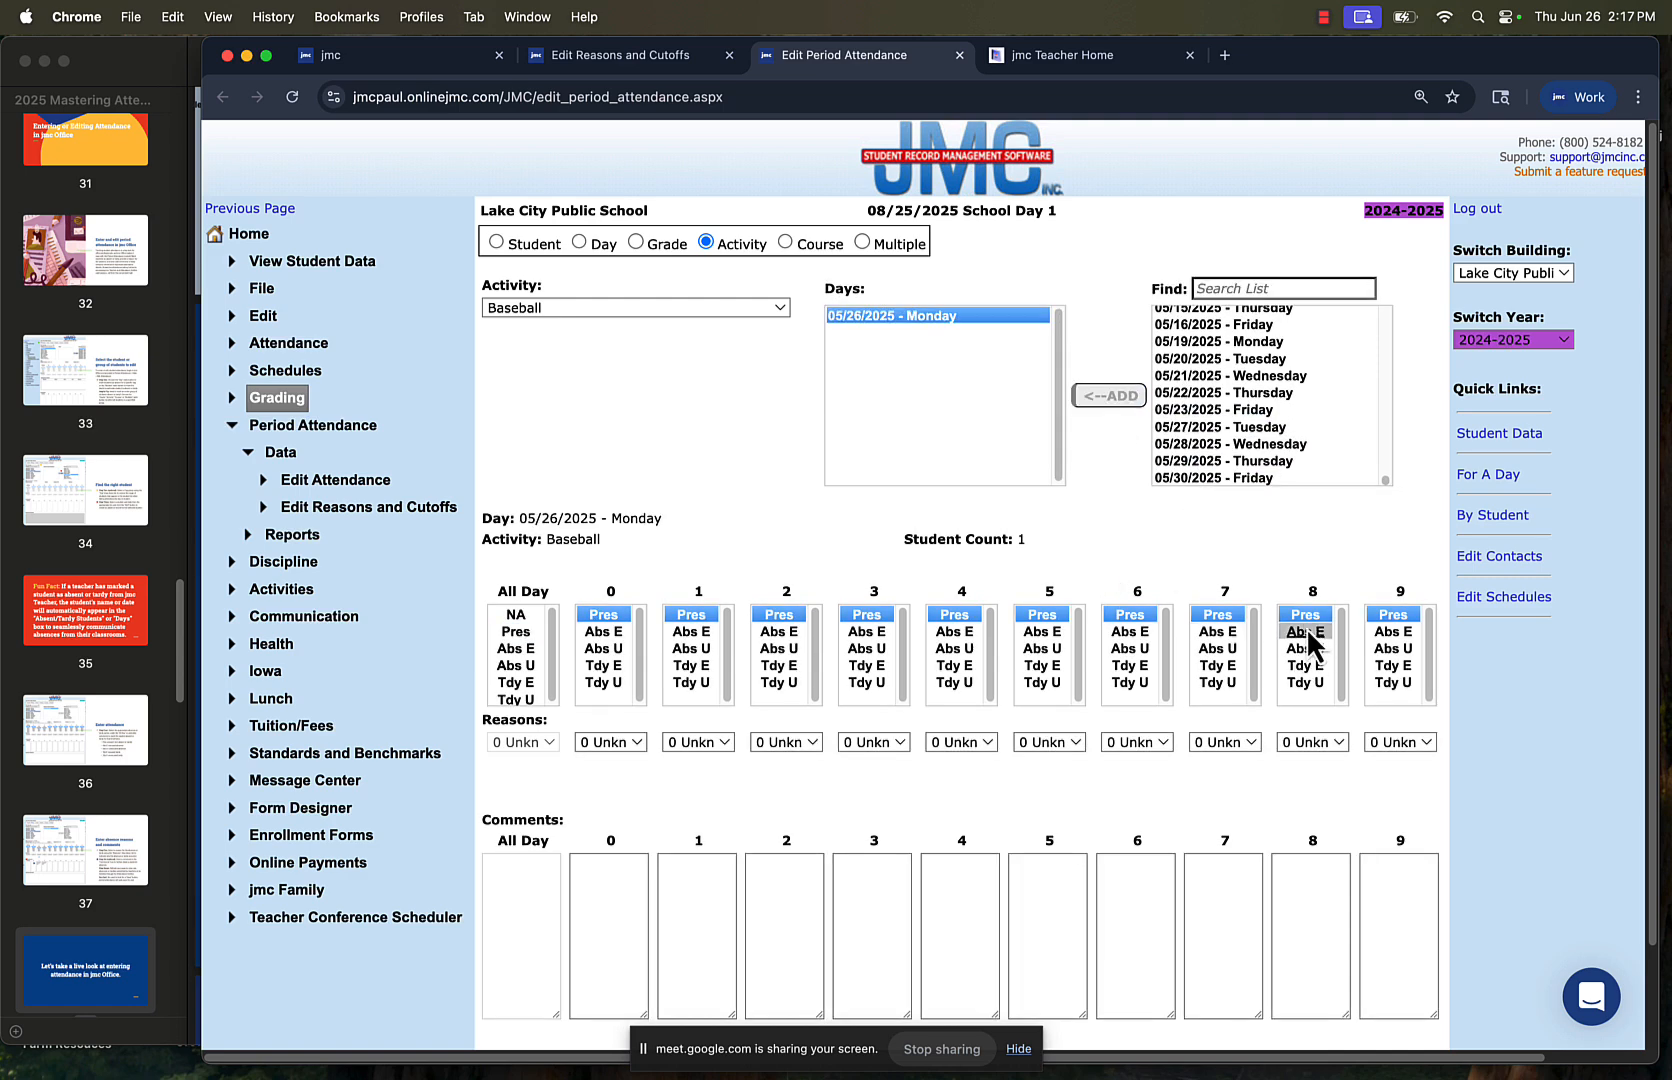
click(1391, 631)
click(1318, 741)
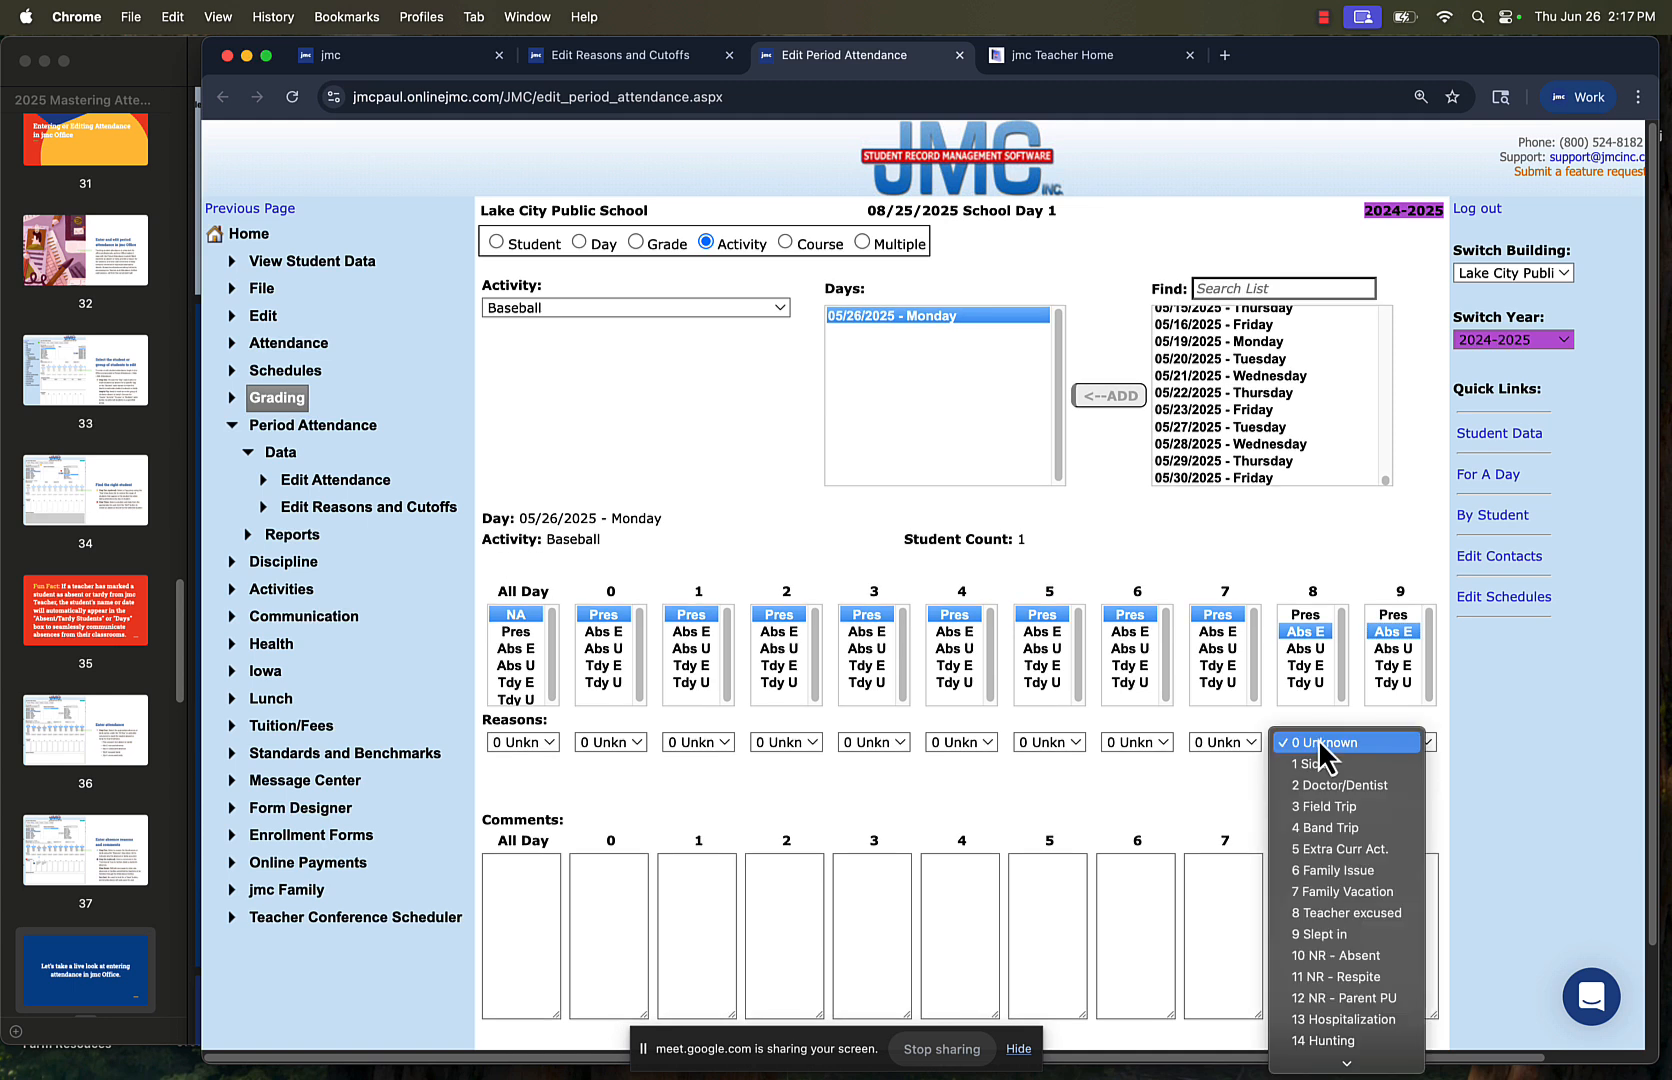
click(1327, 850)
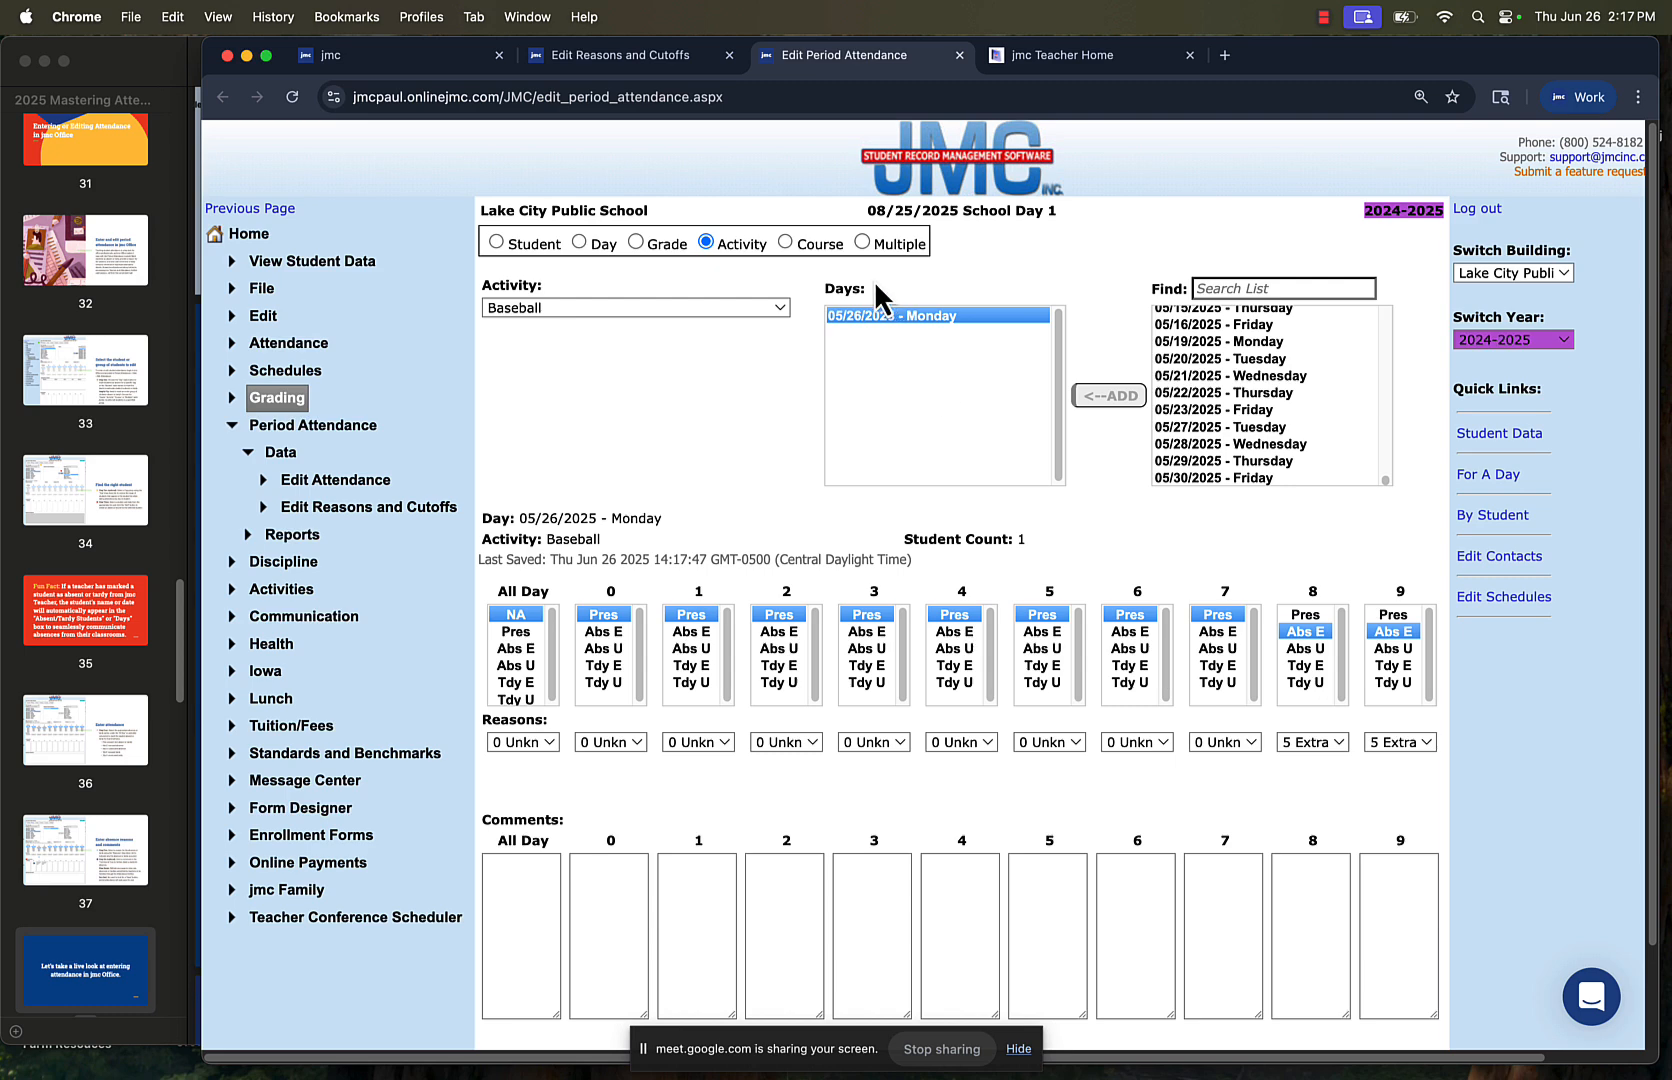
Switch to attendance by course, search the available courses for "chem" and add the Chemistry course 55, term S1, period 6
click(786, 243)
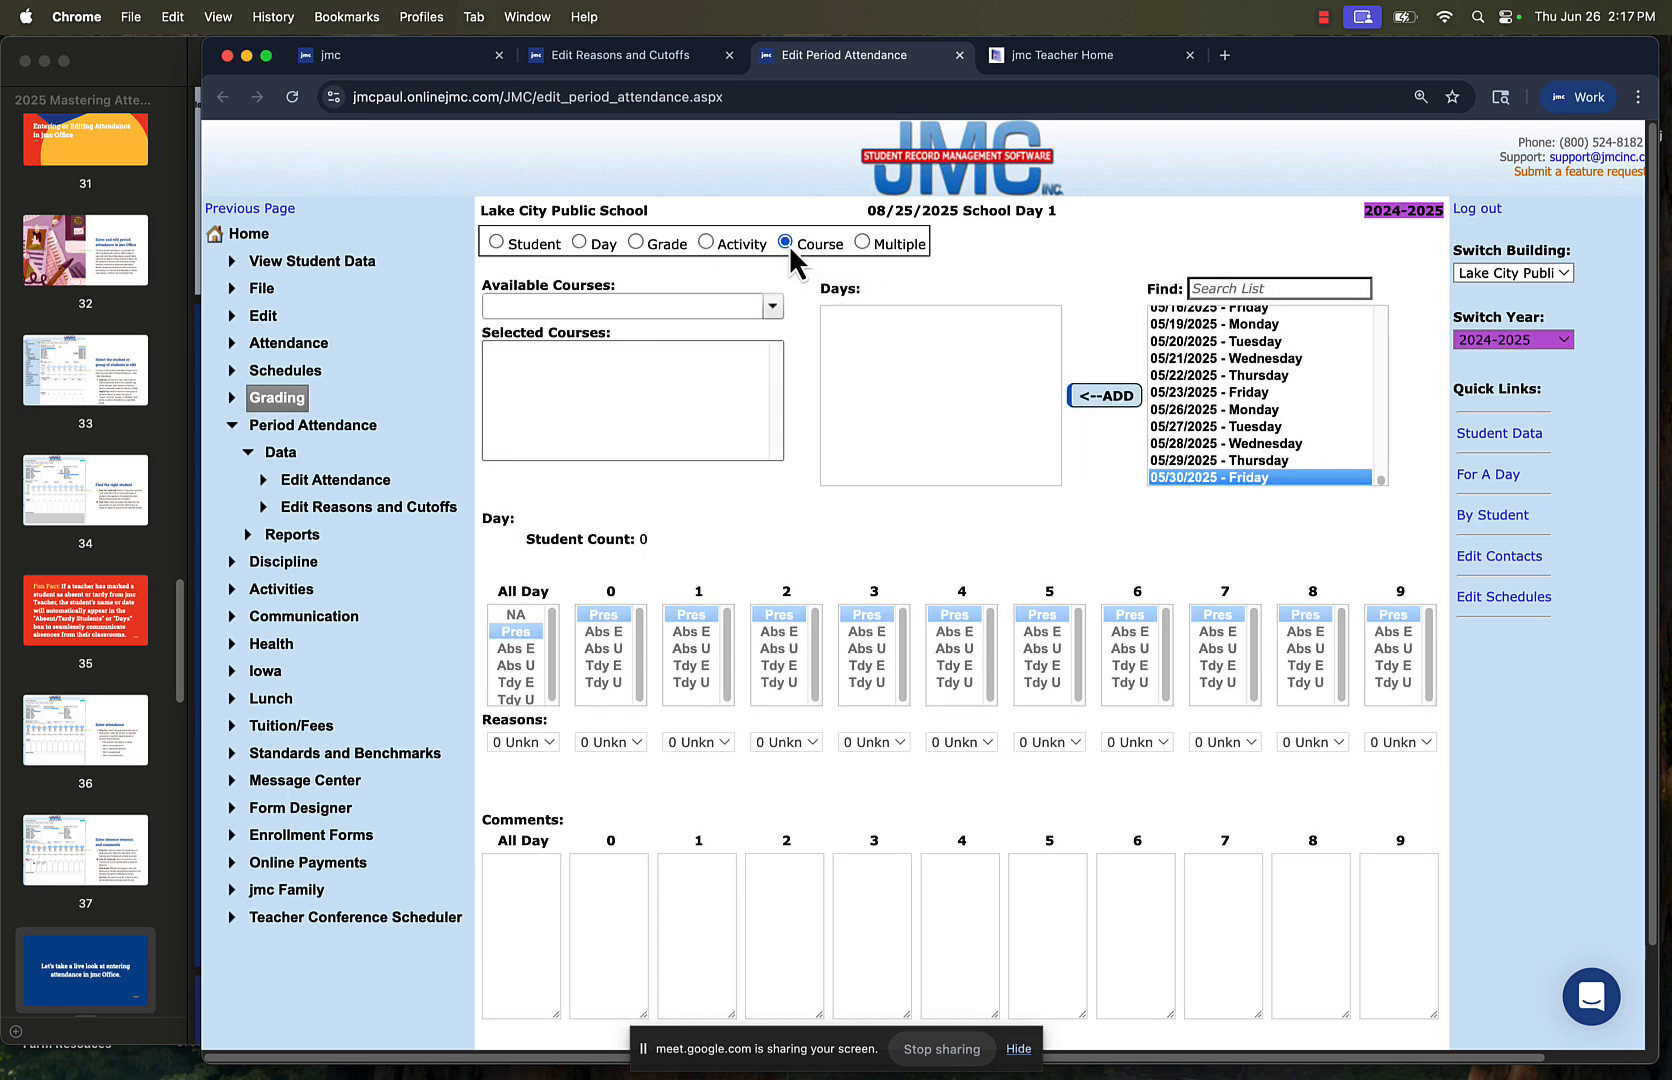
click(706, 241)
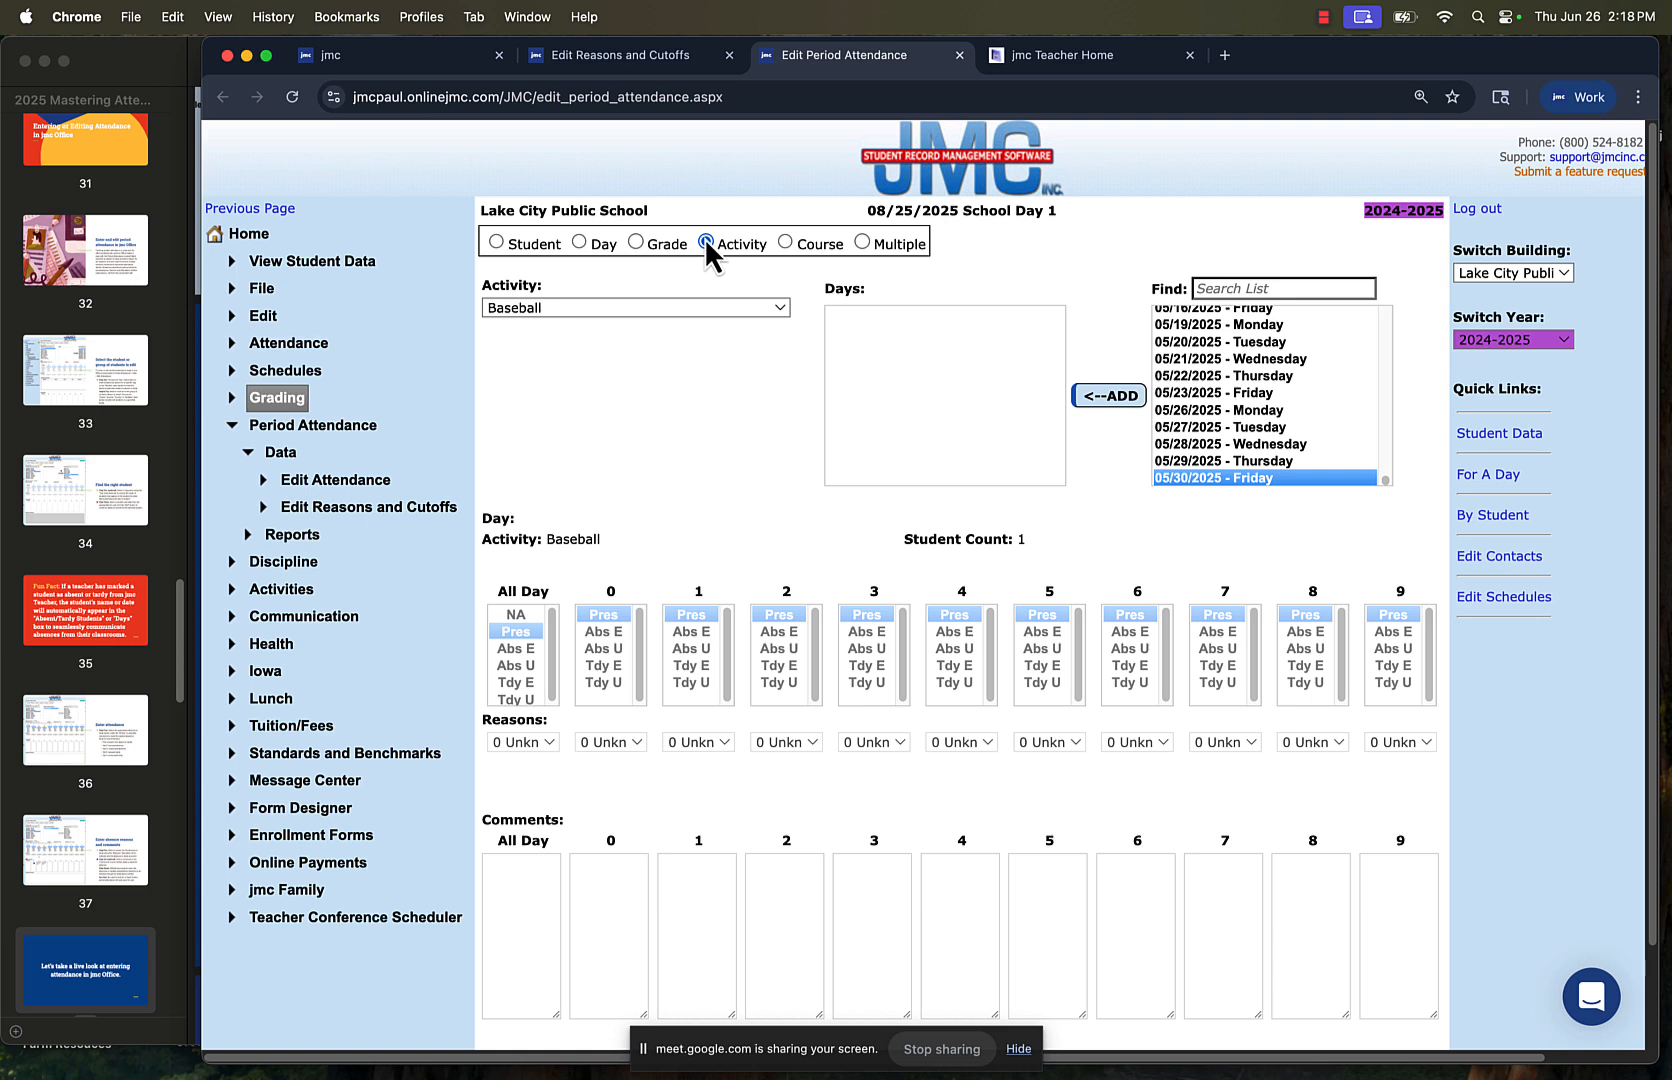
click(786, 242)
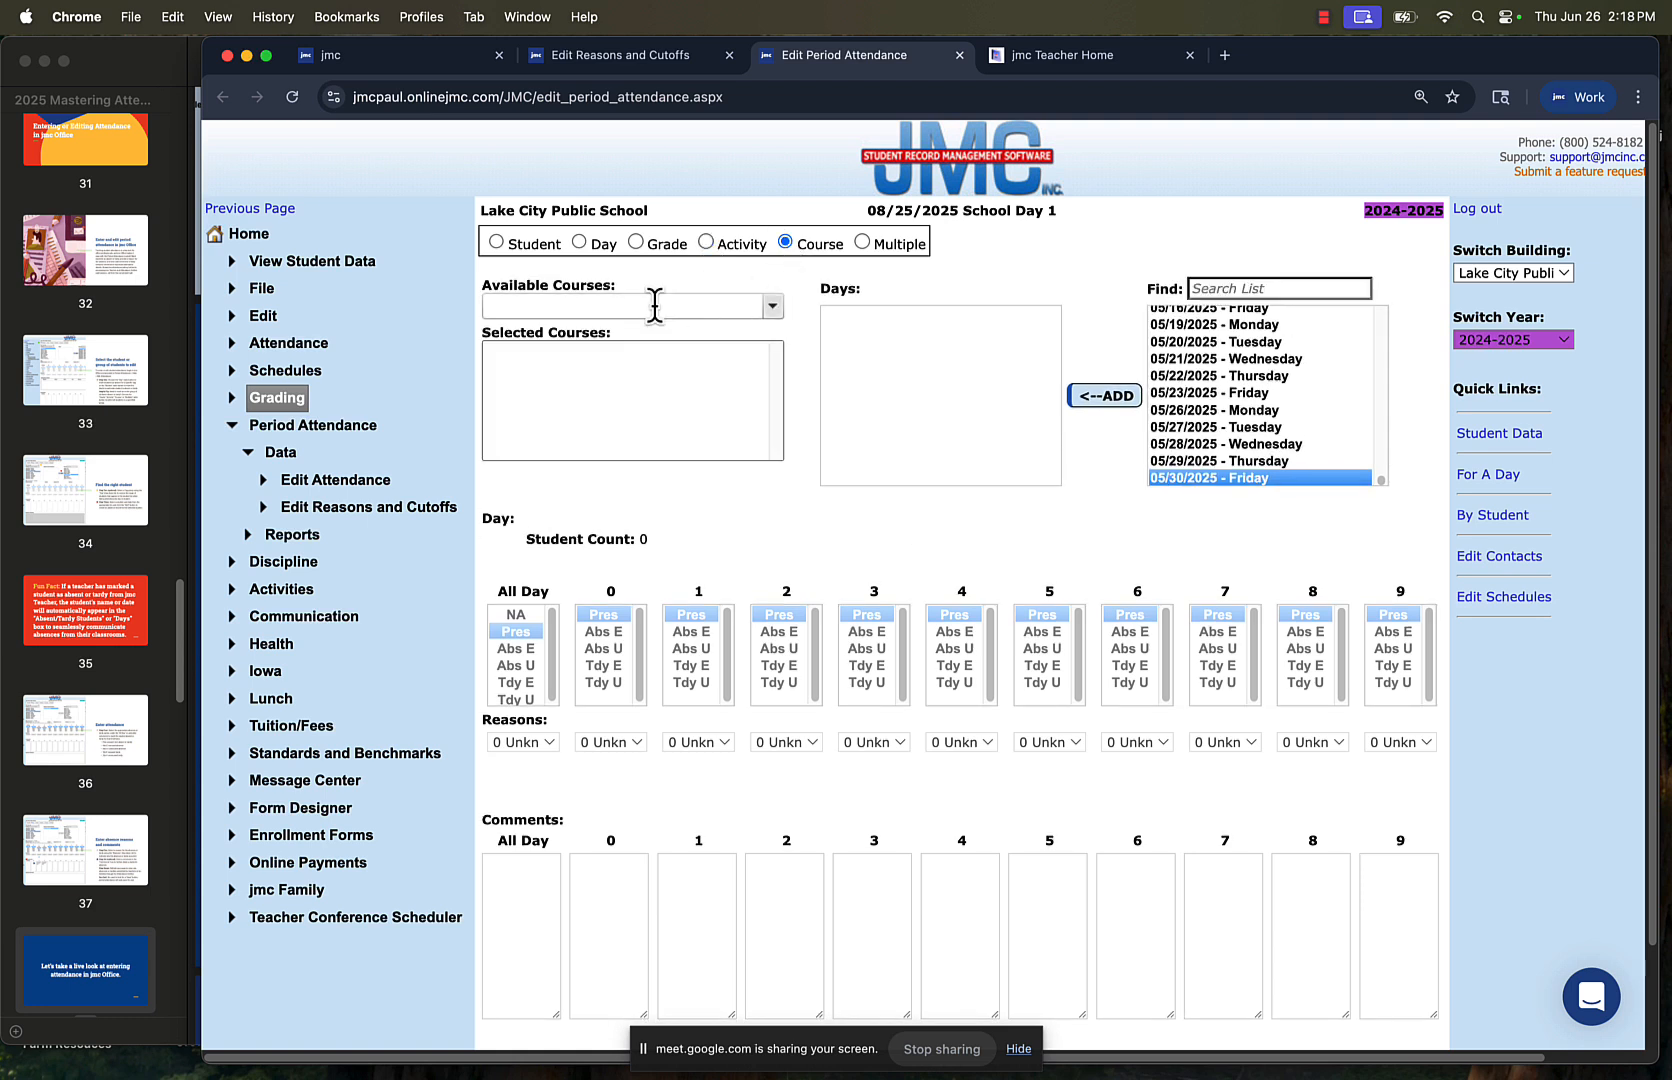
click(655, 305)
text(c)
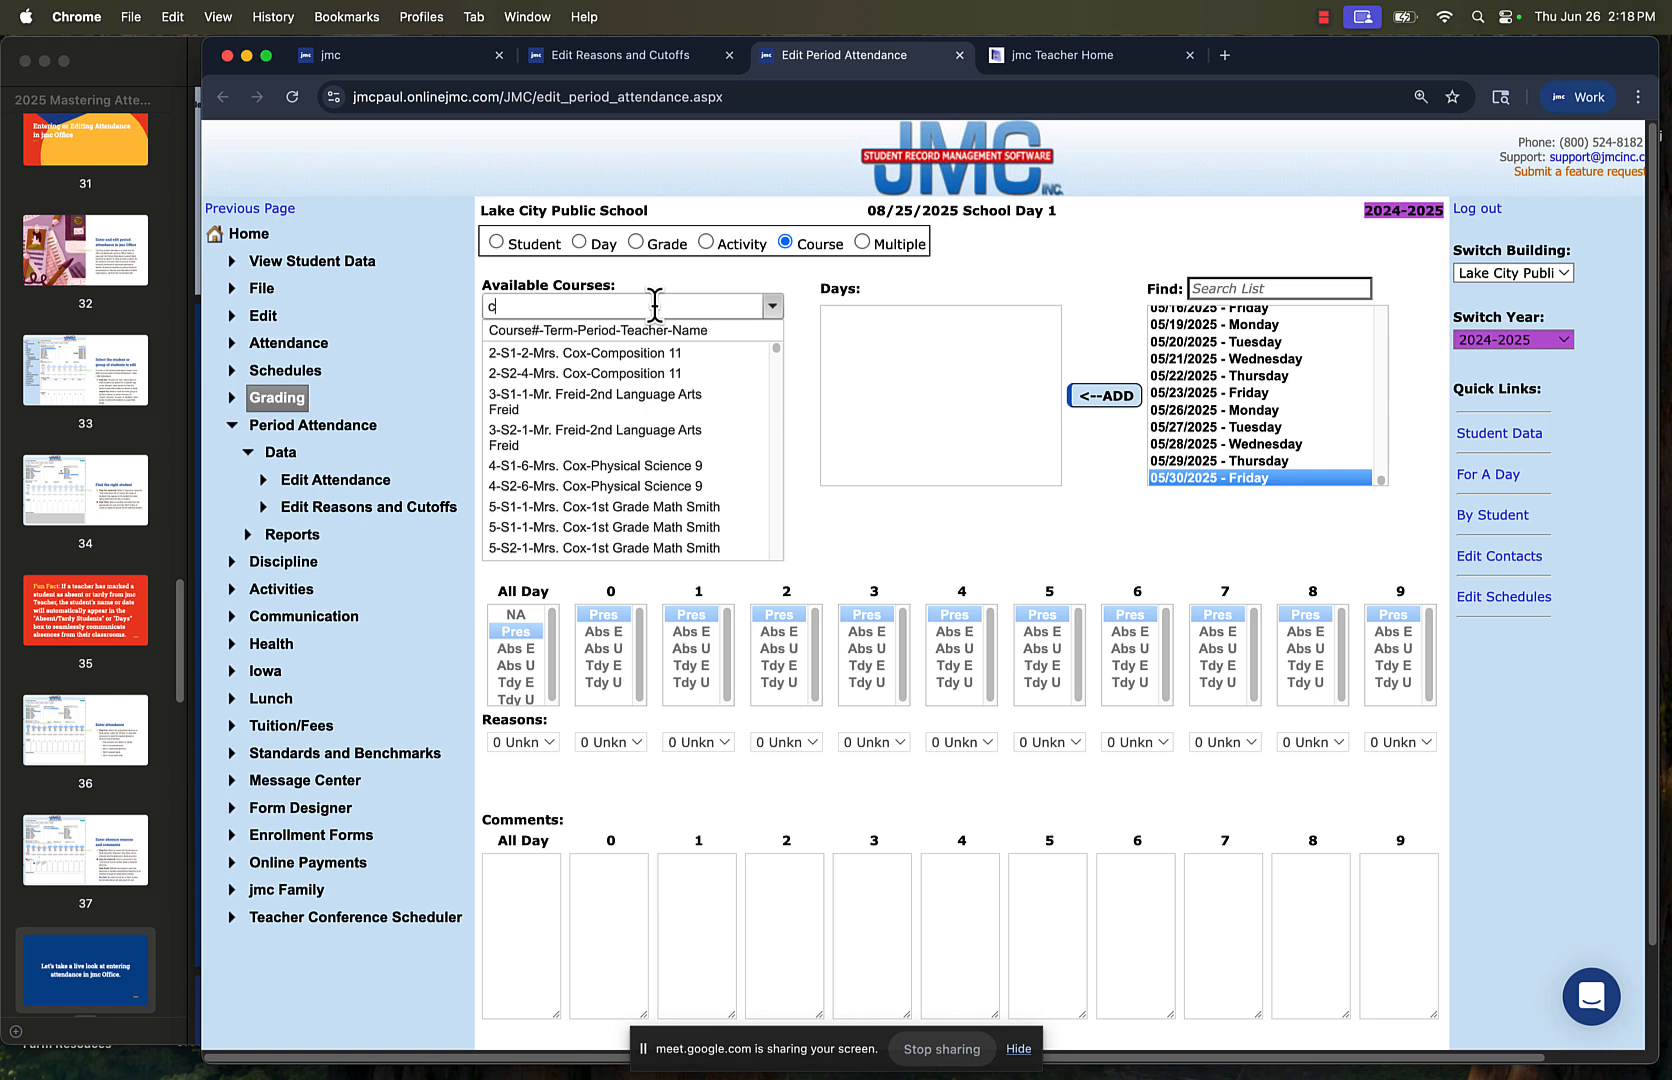
text(hem)
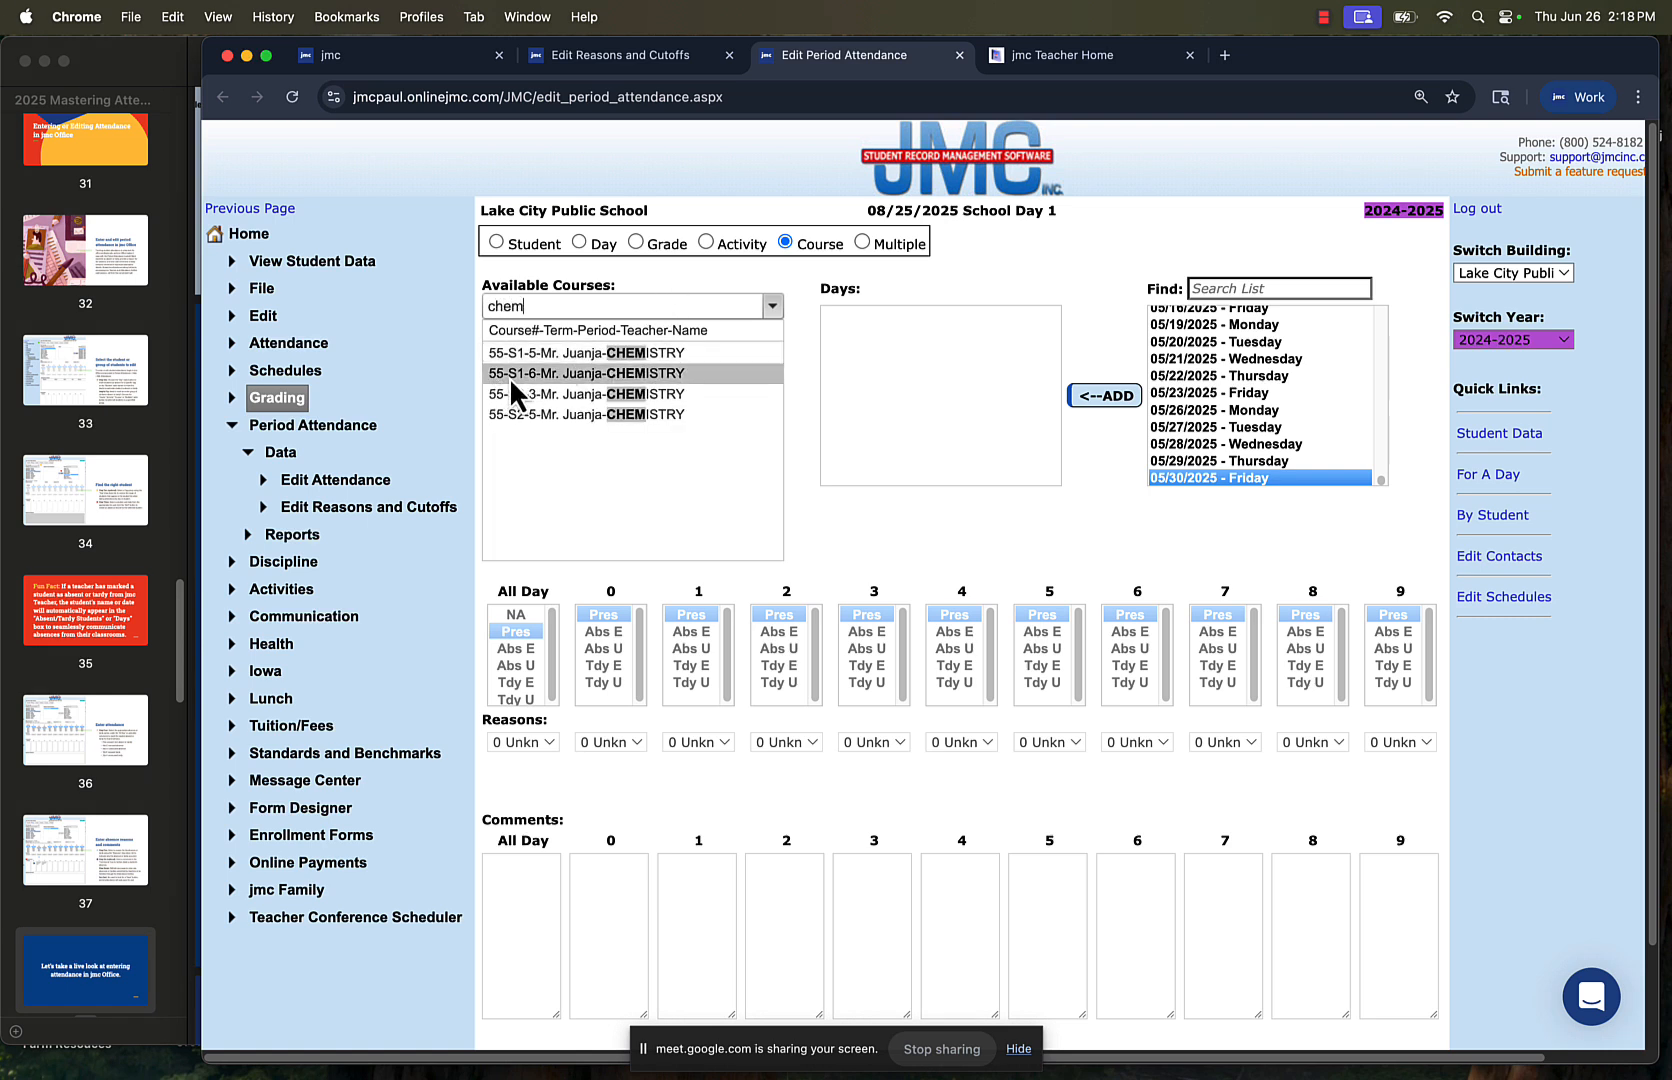
click(632, 376)
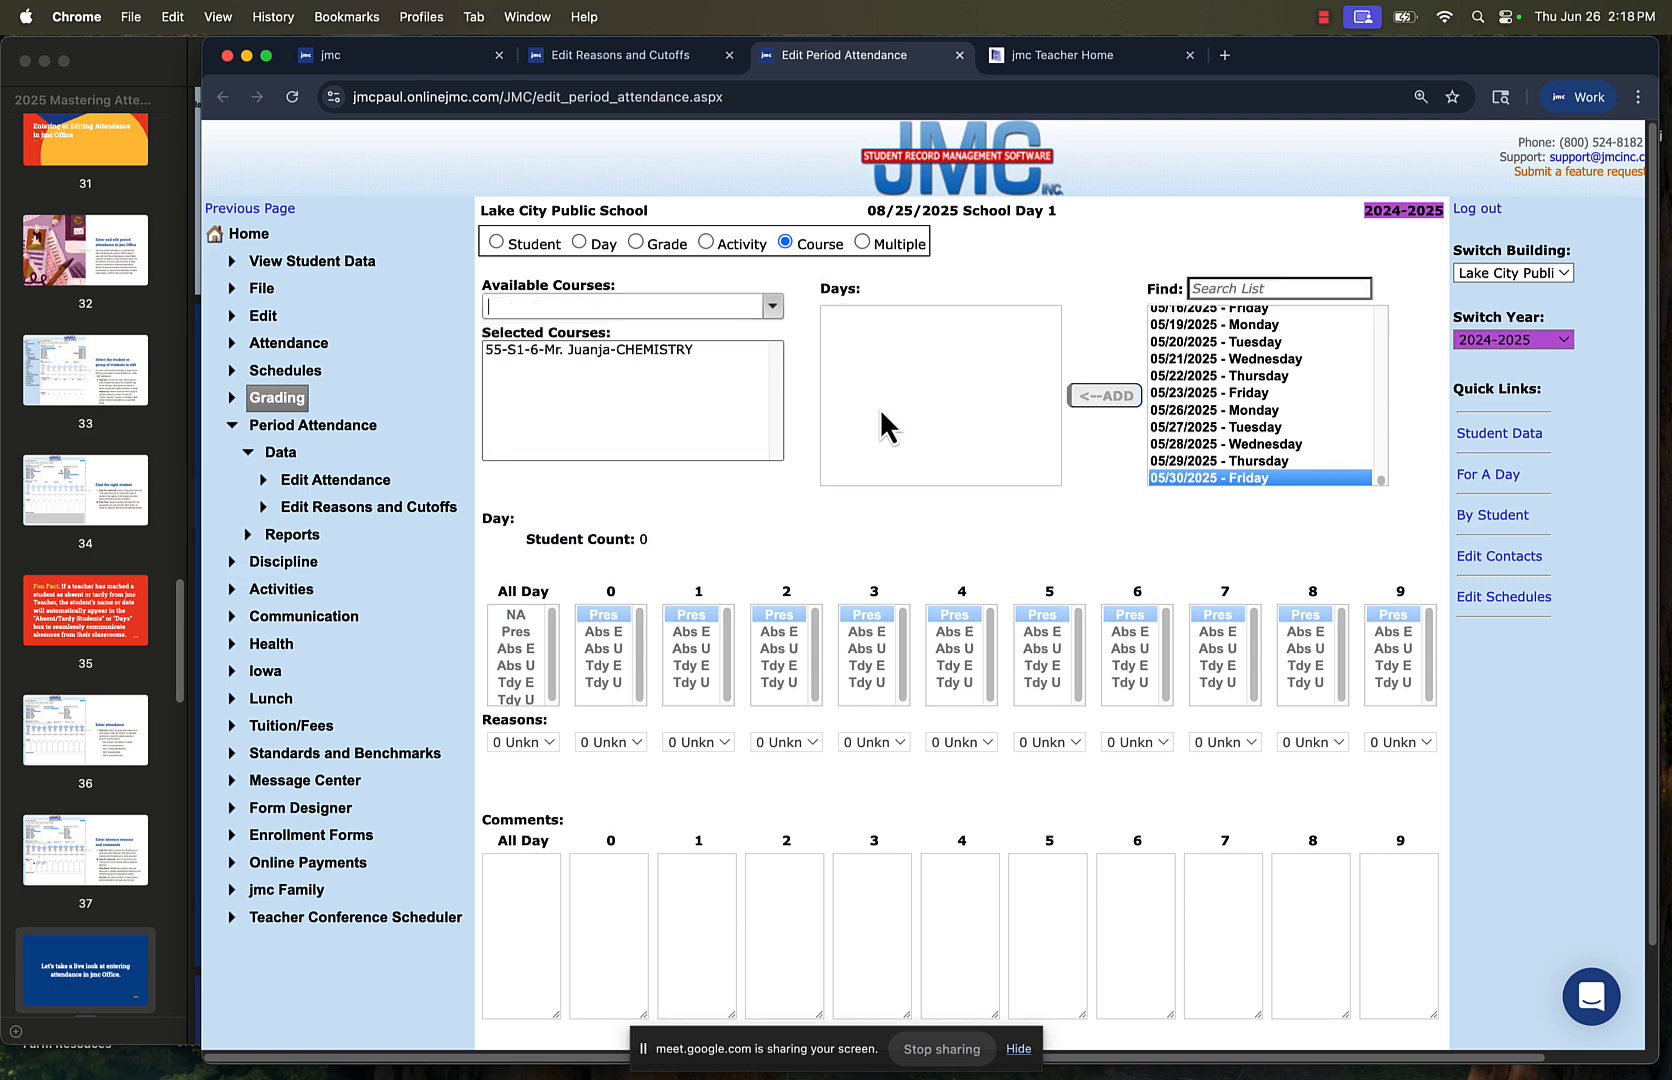
Switch to attendance for multiple students and days, and select the sixth student in the list and the day 05/22/2025 - Thursday
click(861, 242)
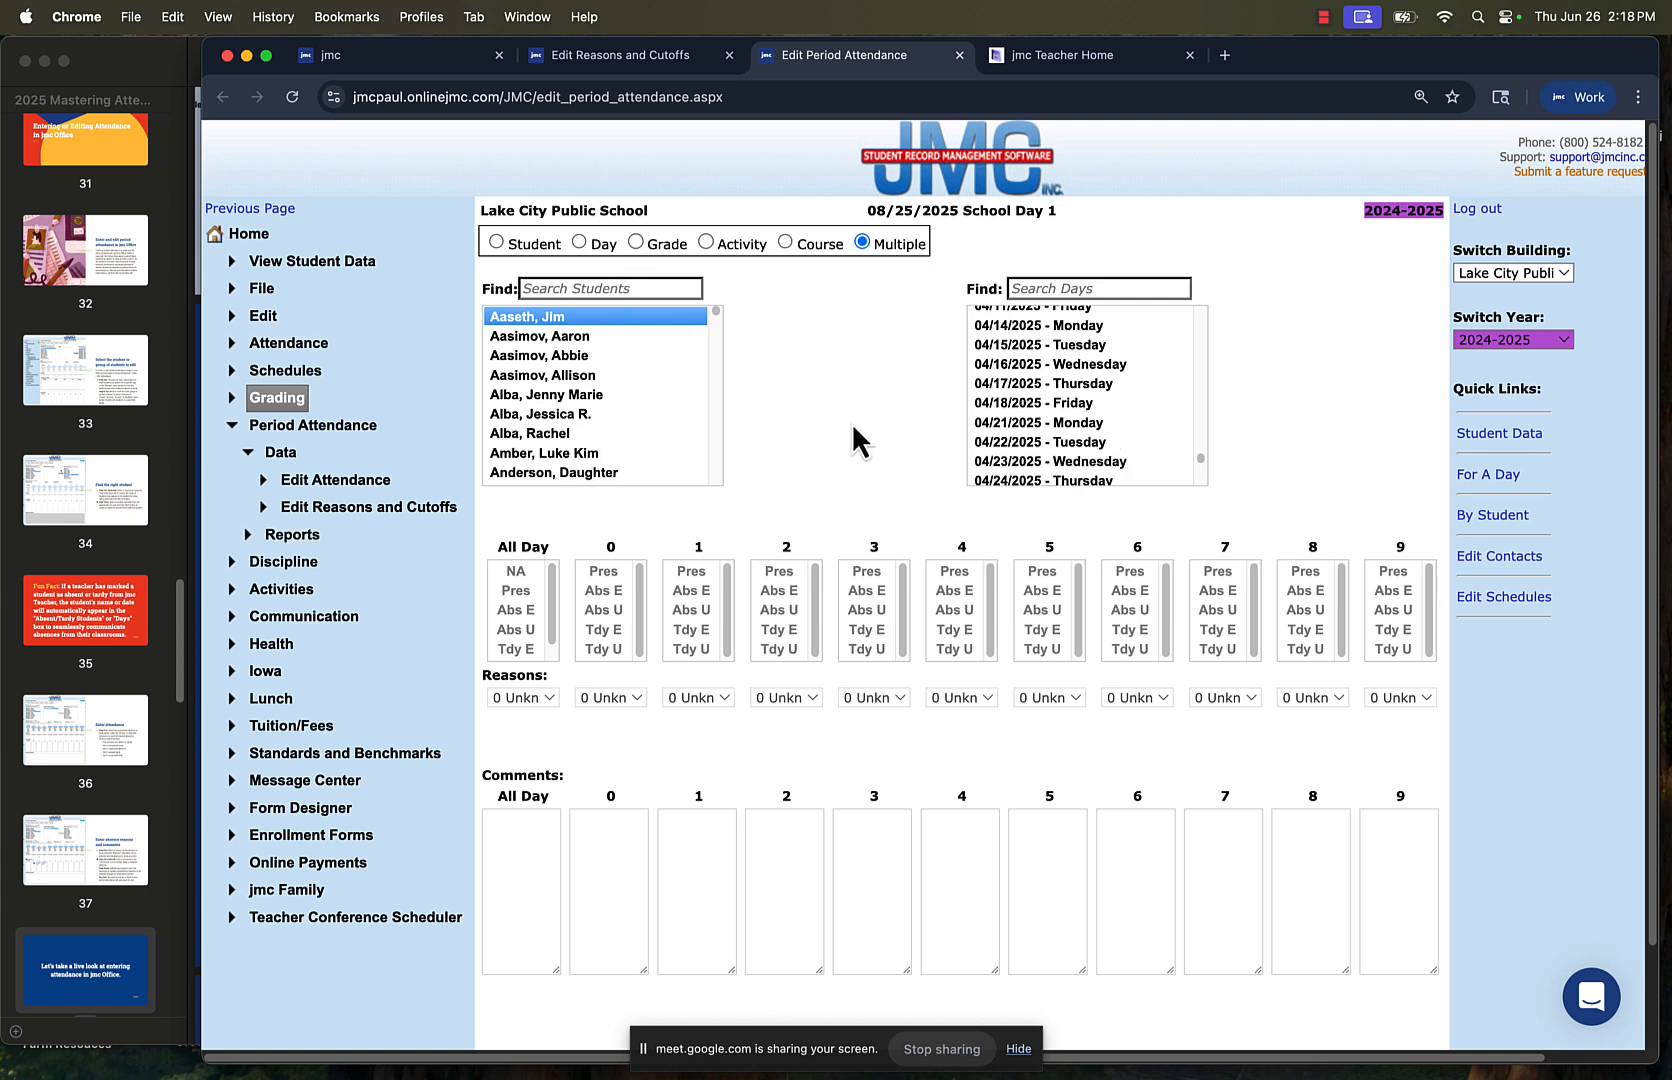
click(593, 410)
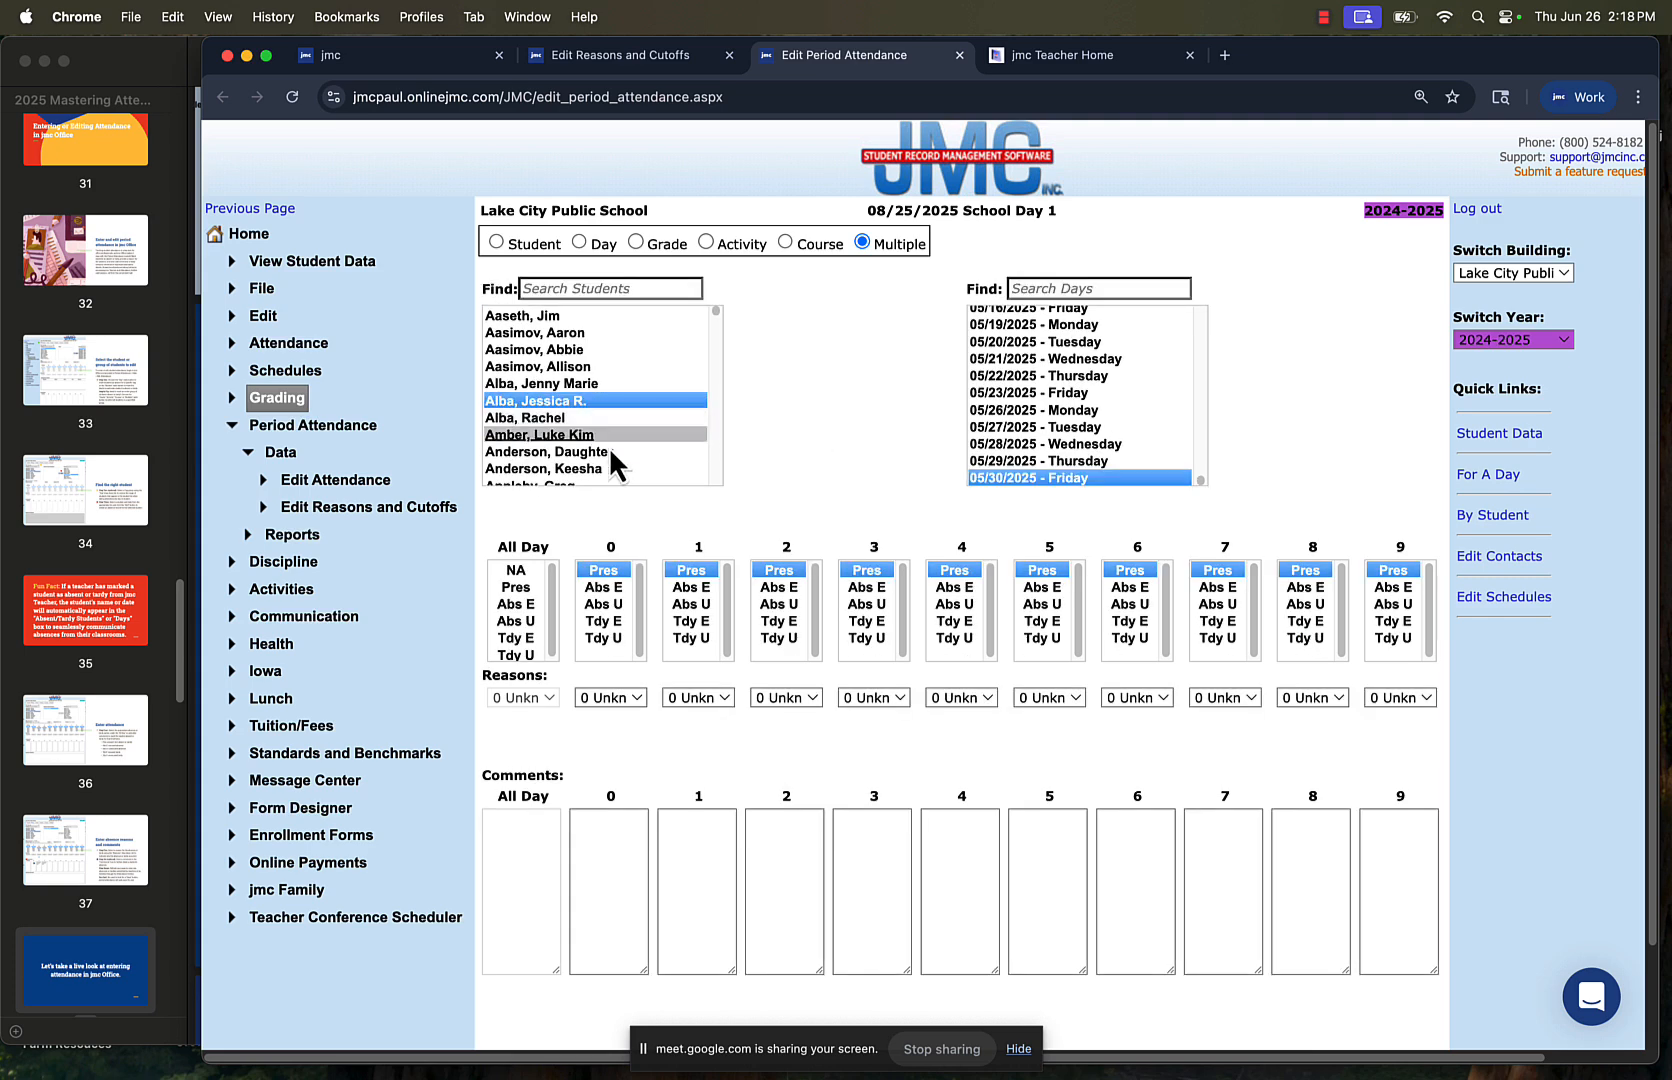
scroll(624, 468, down, 5)
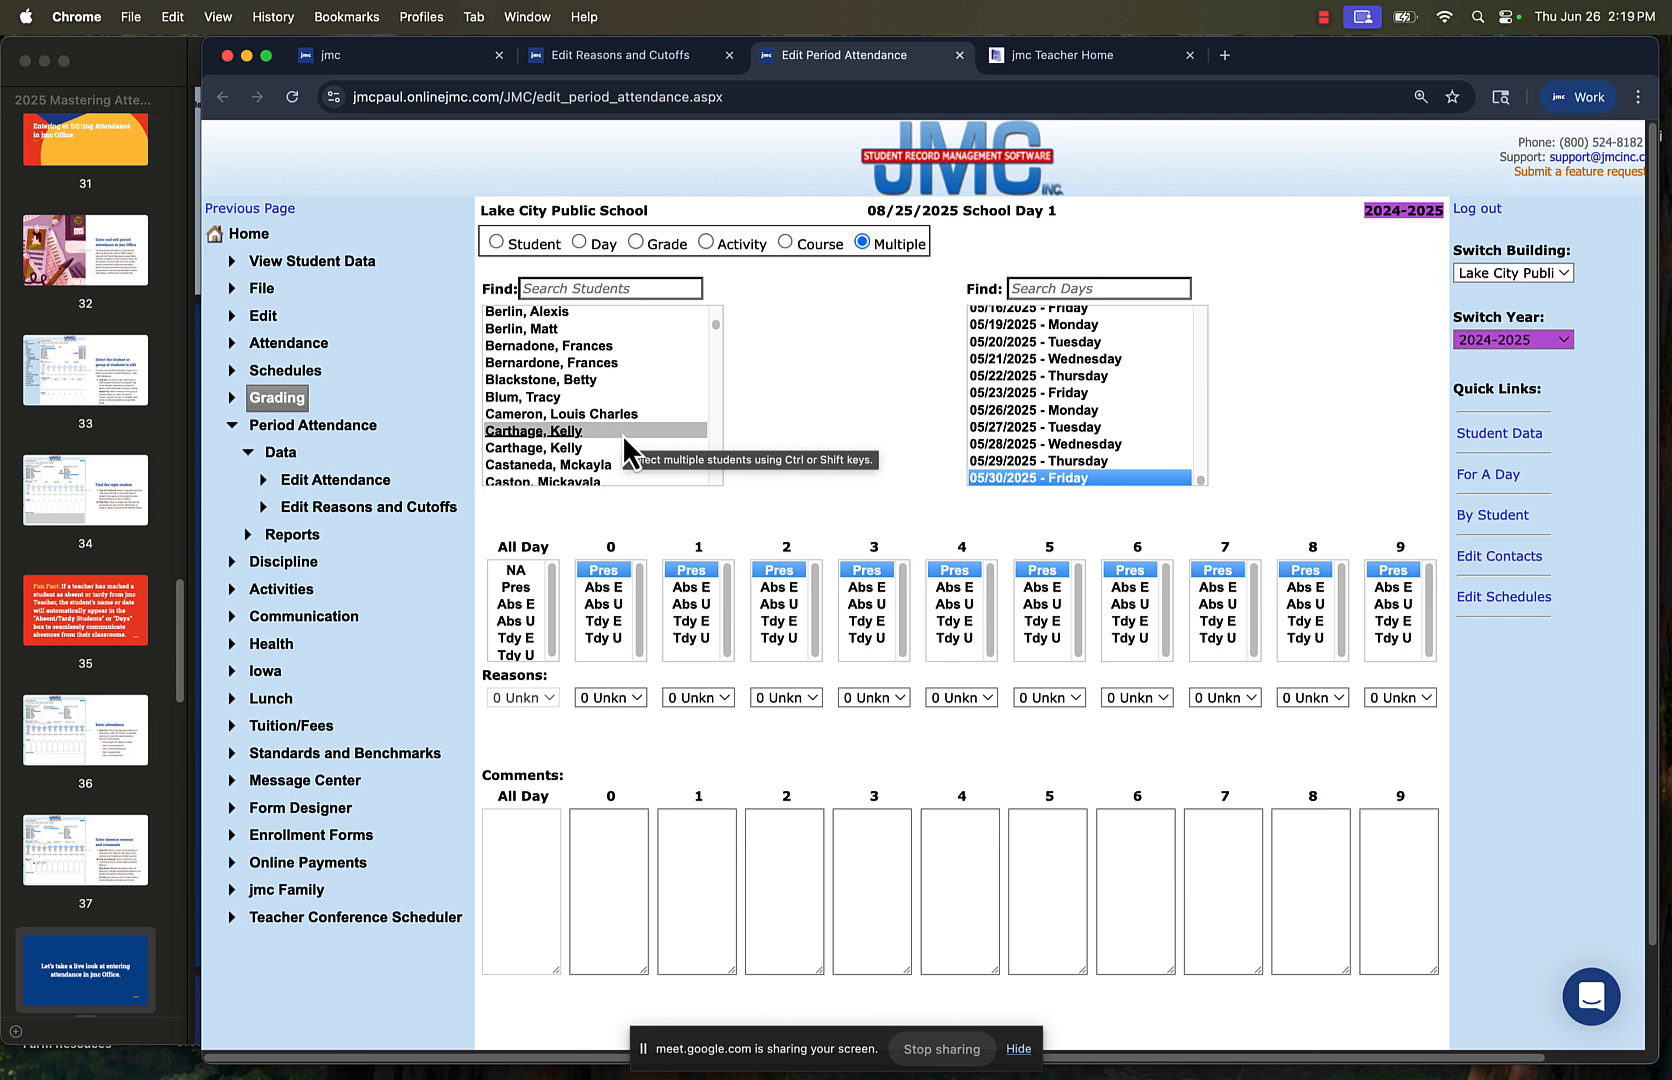
super+click(615, 434)
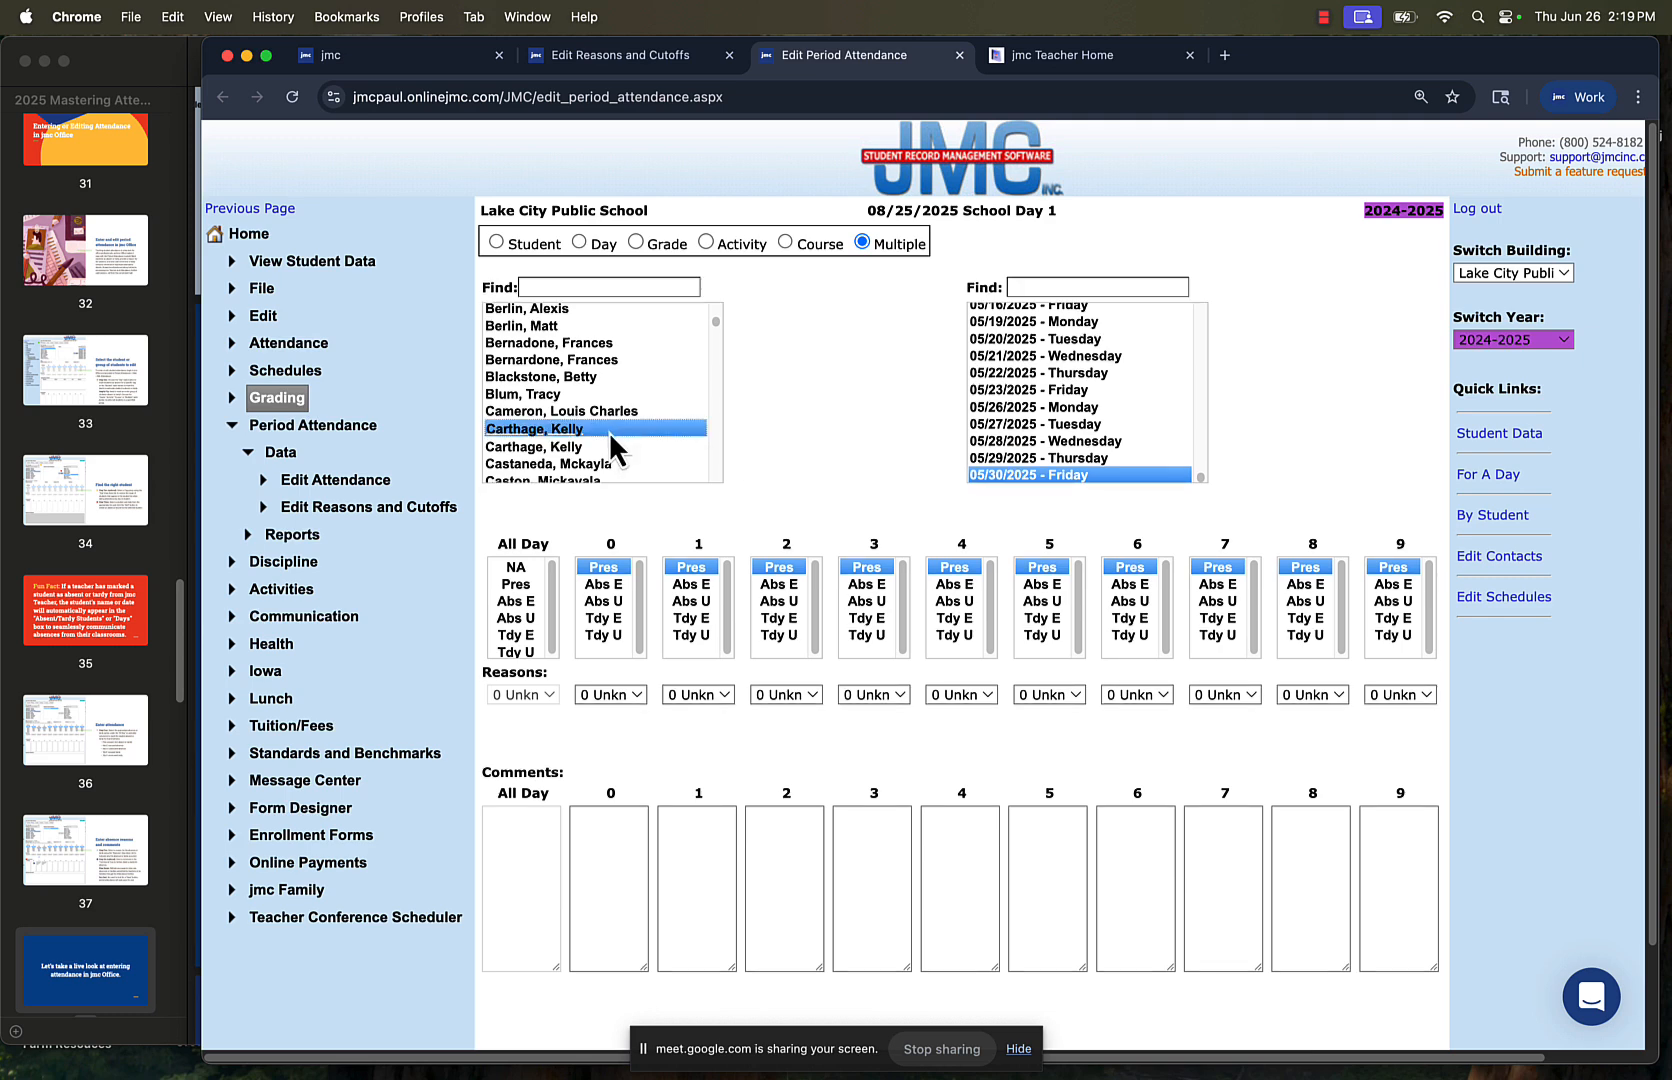
scroll(614, 453, down, 5)
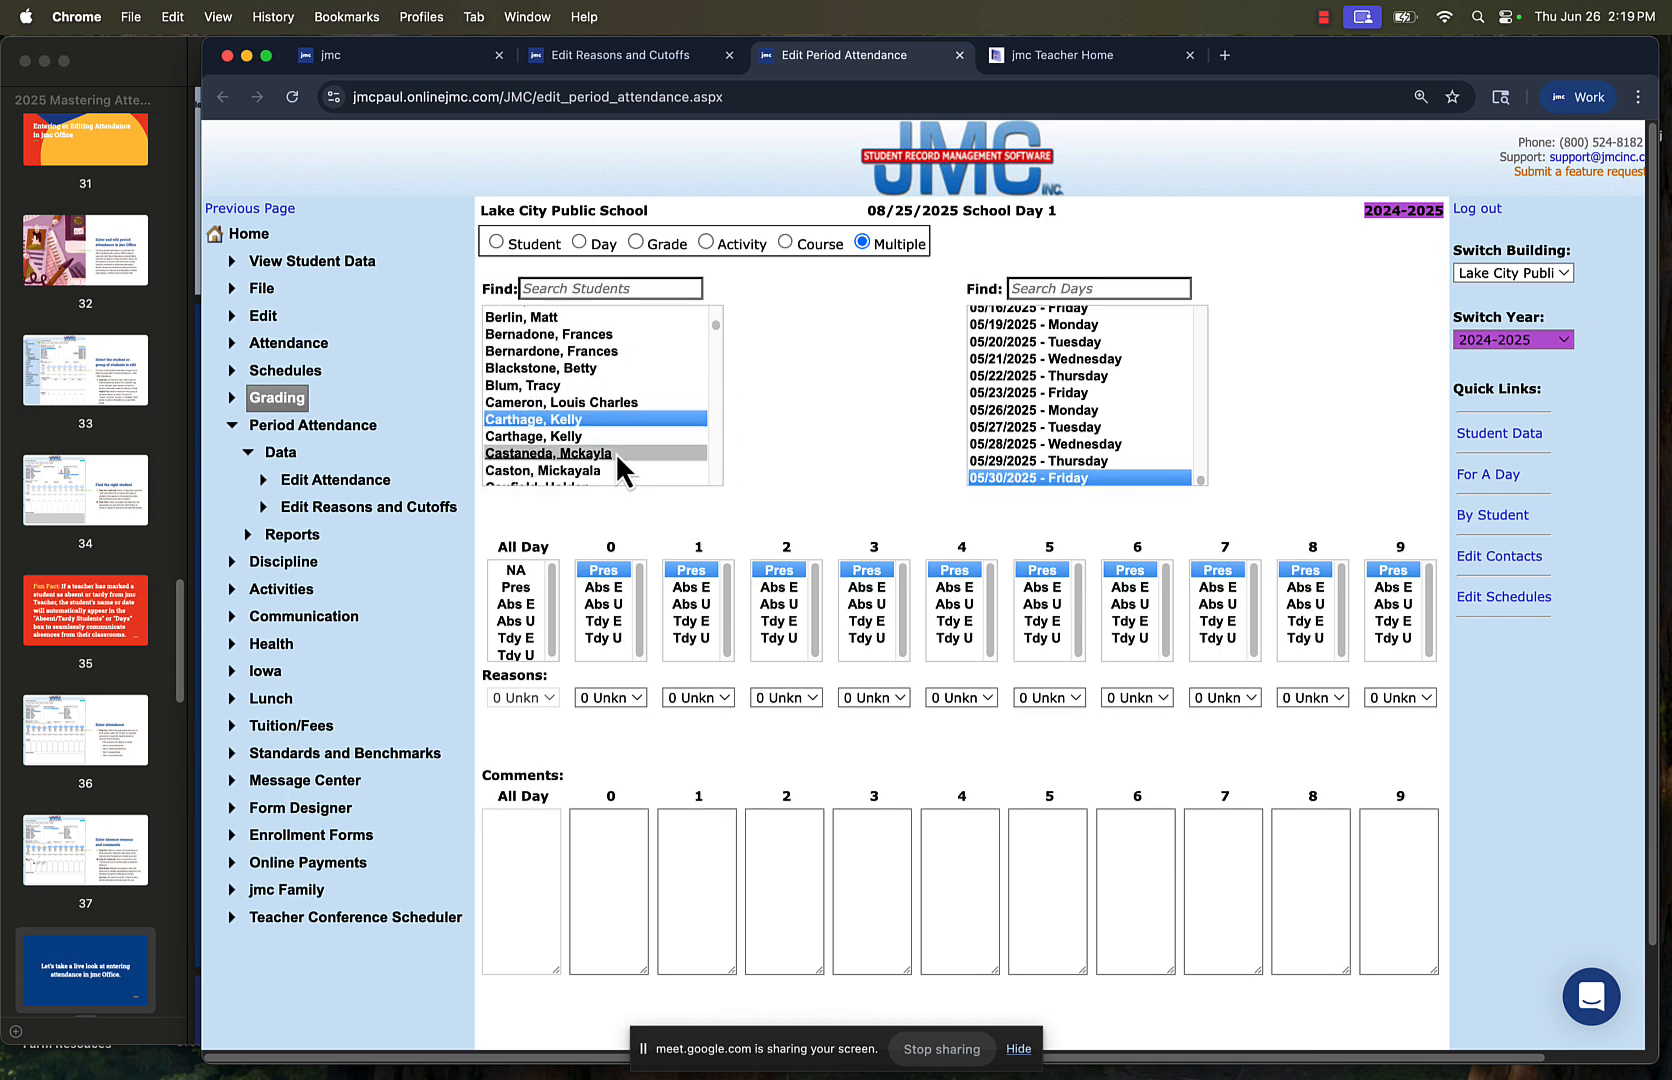
scroll(615, 452, up, 8)
scroll(615, 452, down, 15)
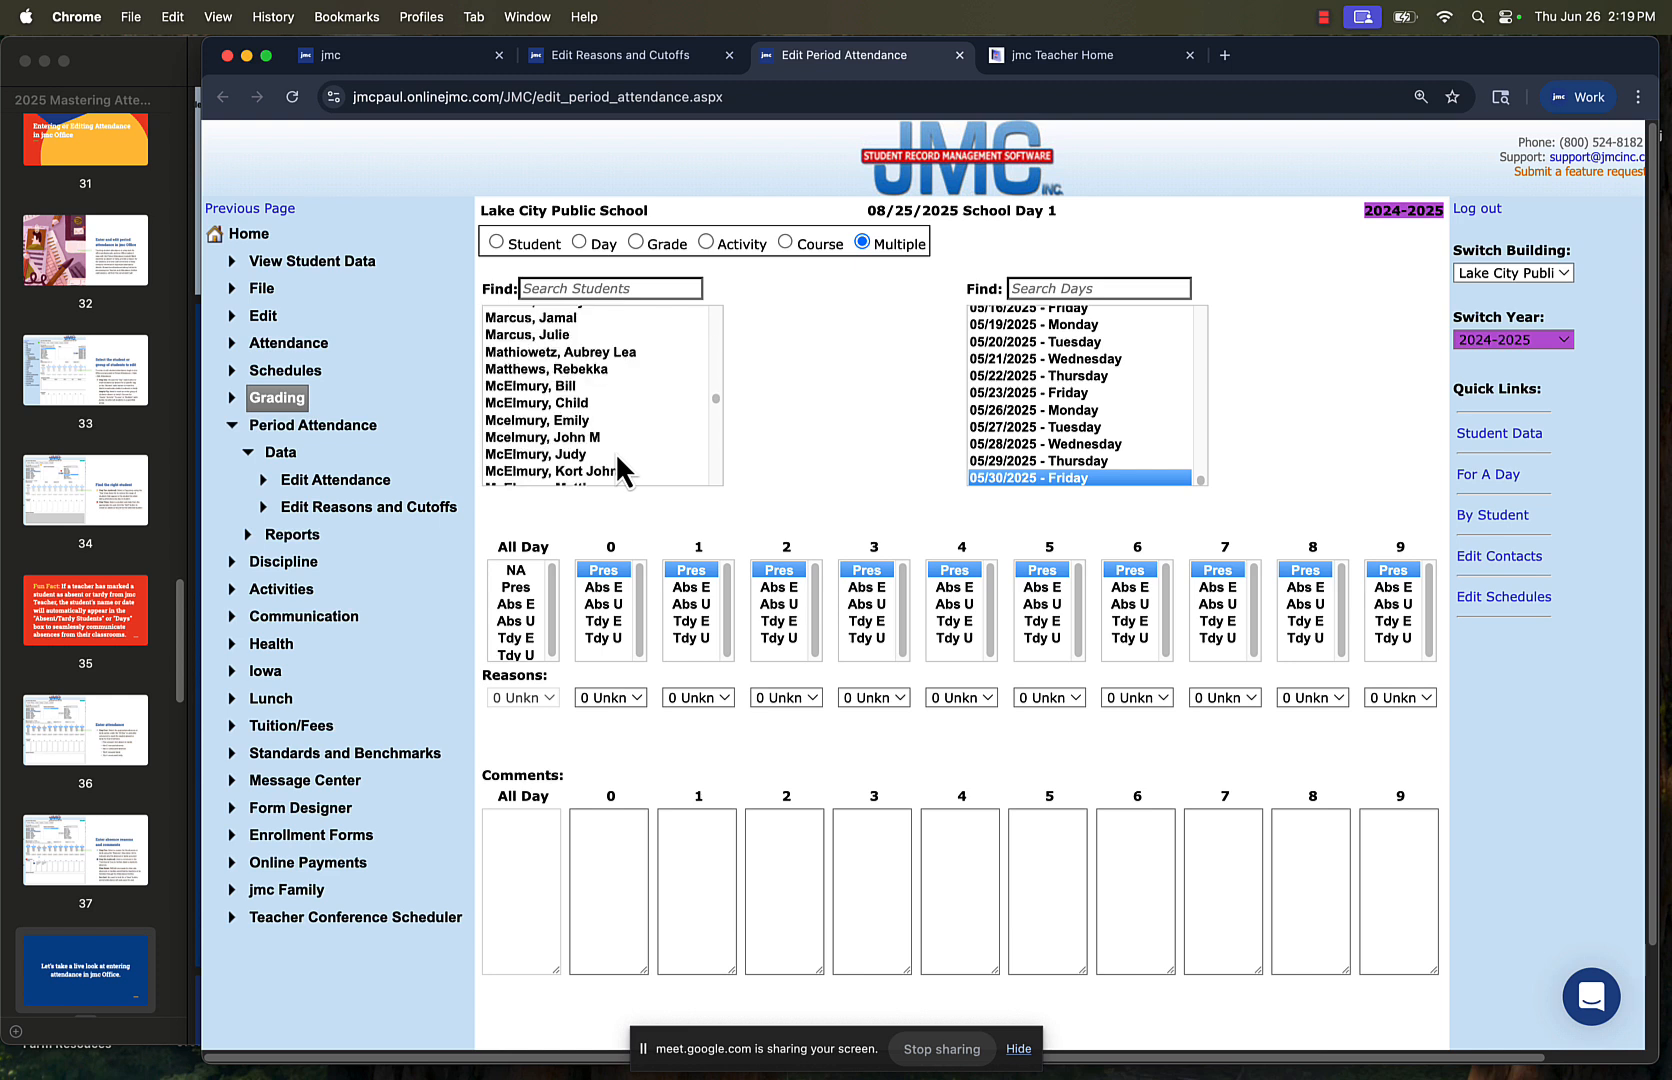
click(597, 438)
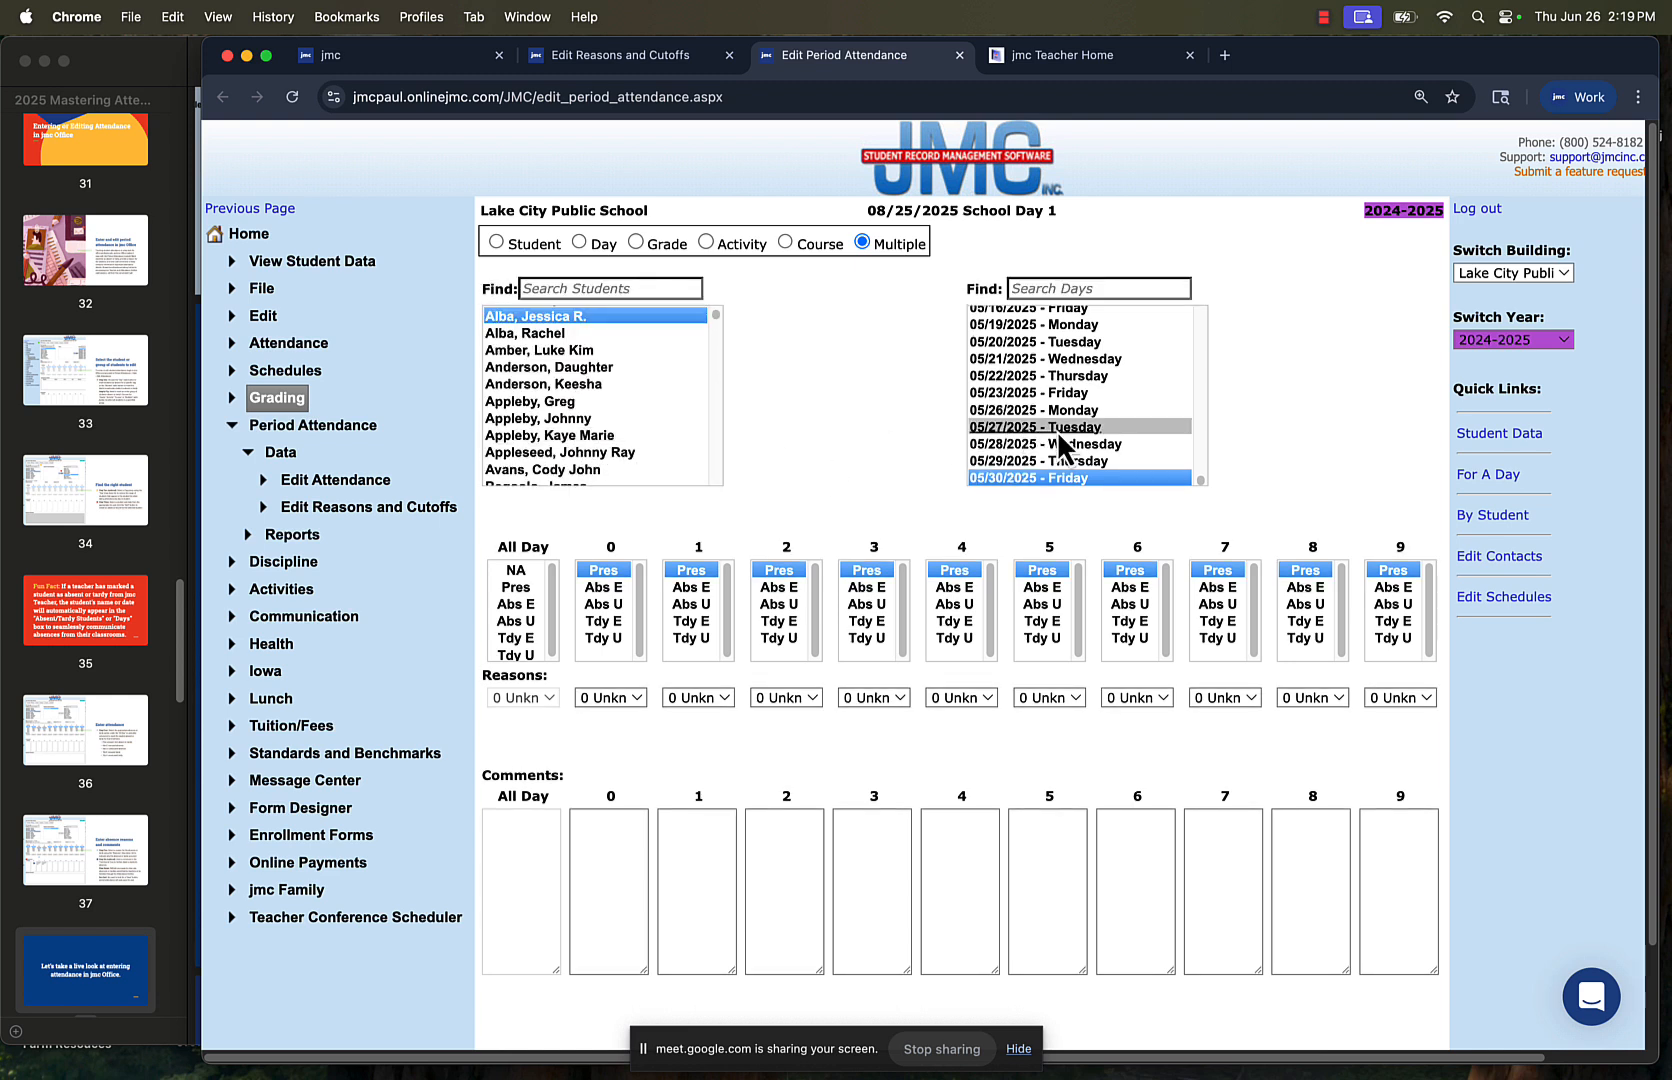
click(1075, 371)
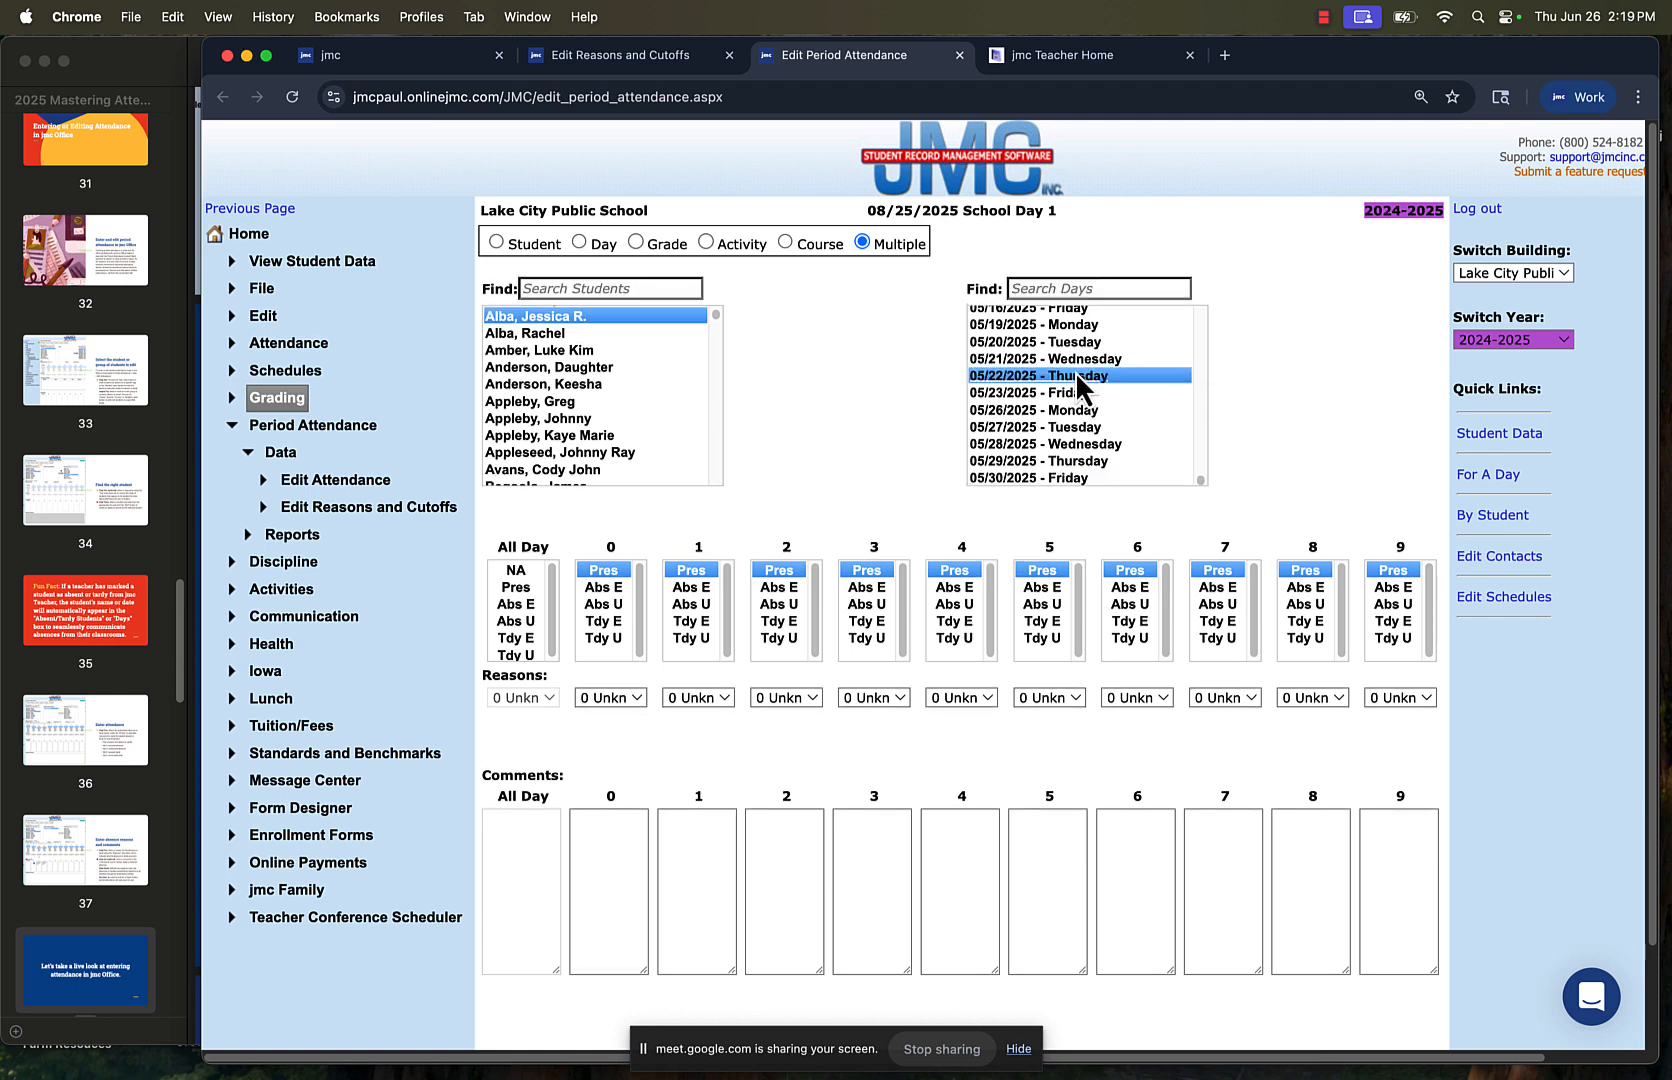
Add the day 05/23/2025 - Friday to the selection and mark Abs E for All Day with reason 5 Extra Curr Act
shift+click(1074, 391)
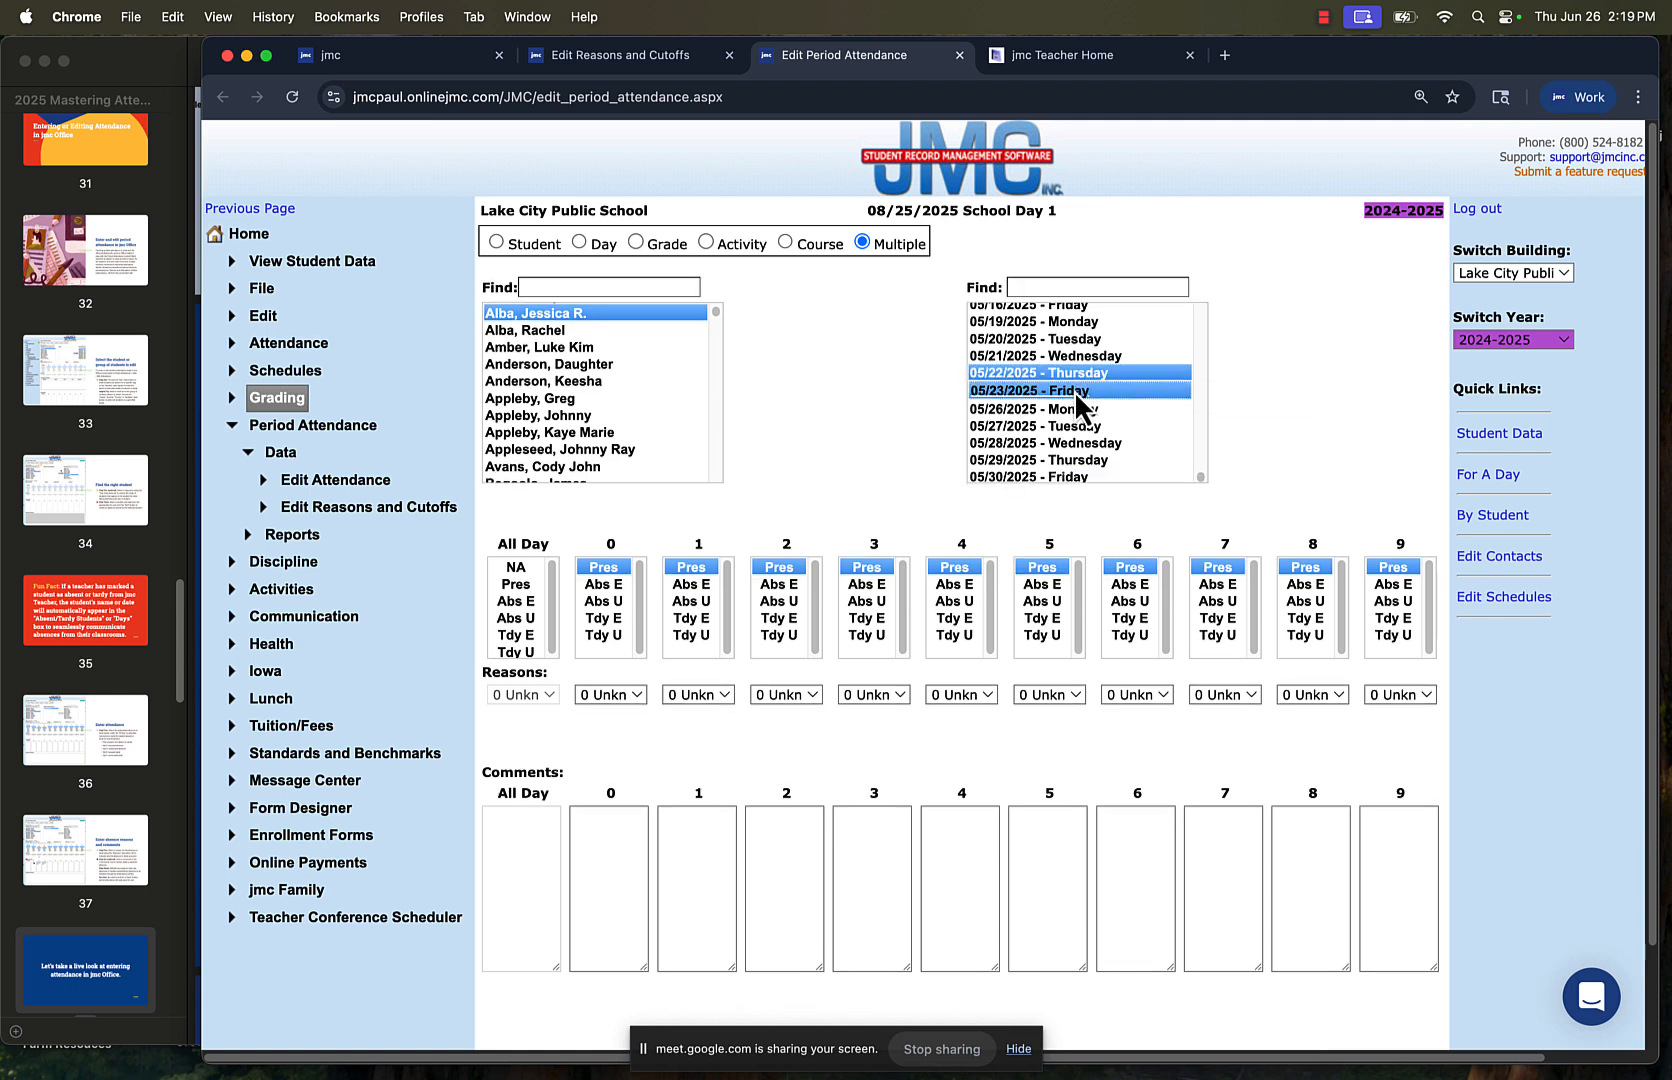
click(530, 603)
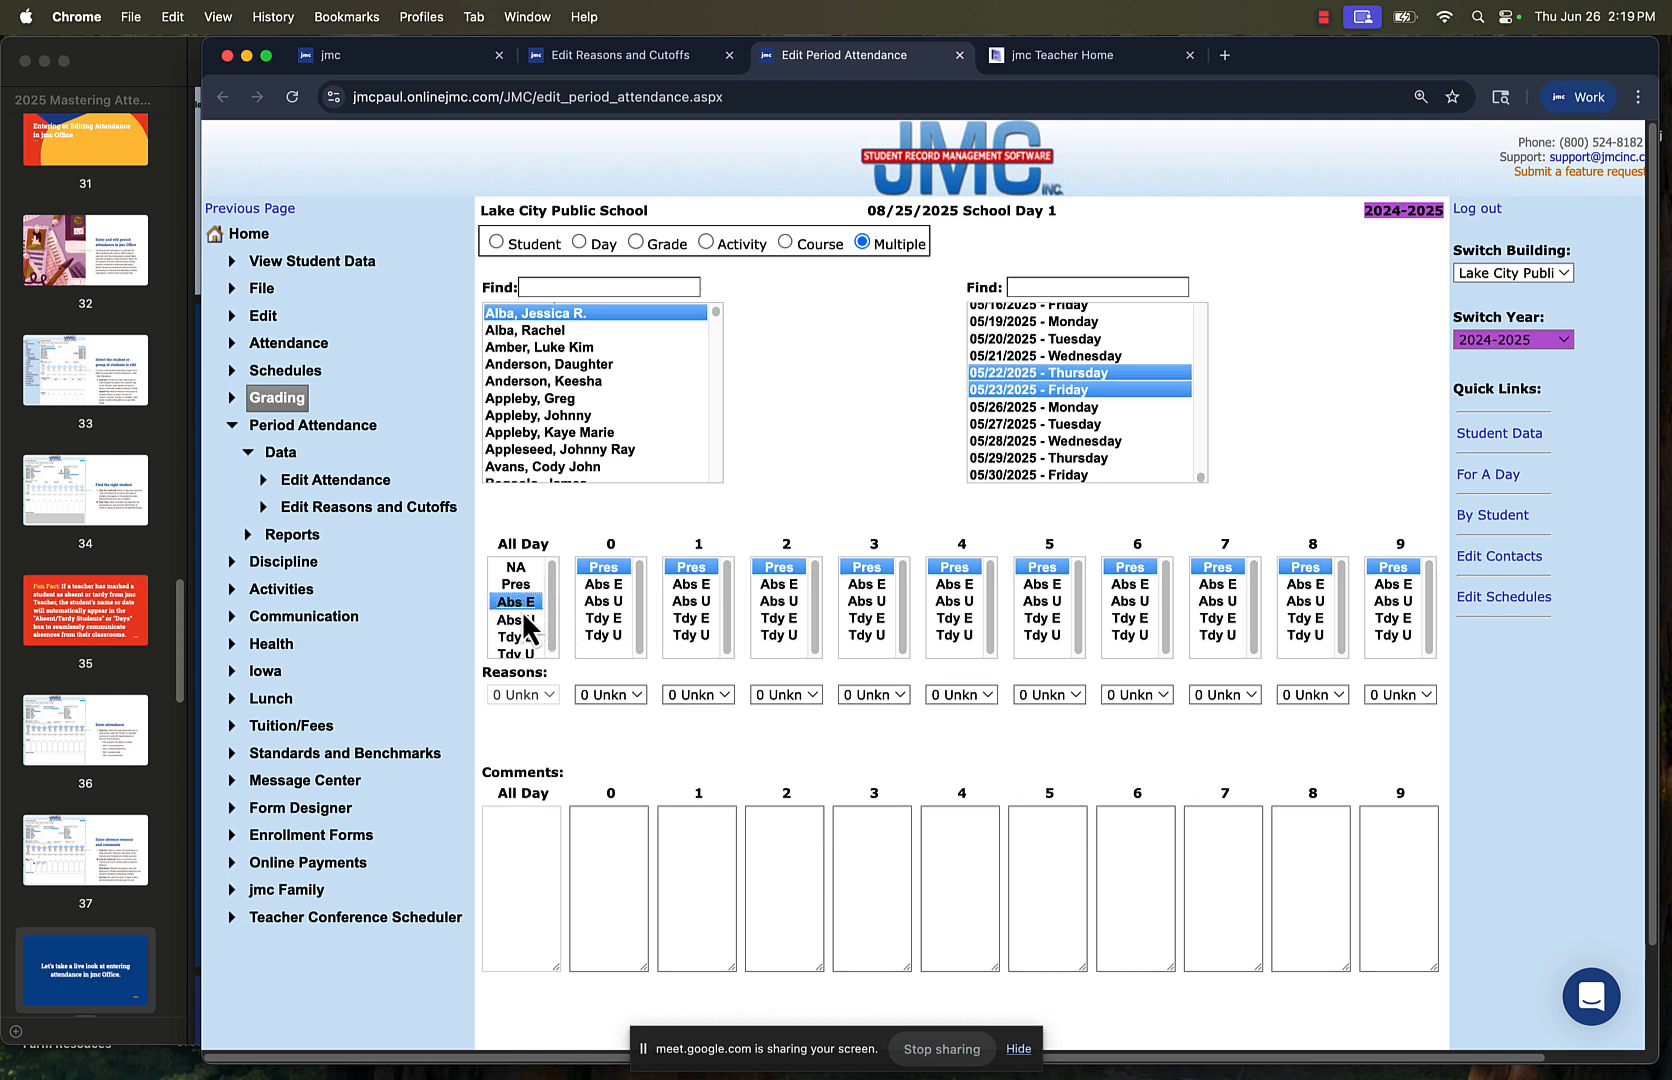
click(529, 697)
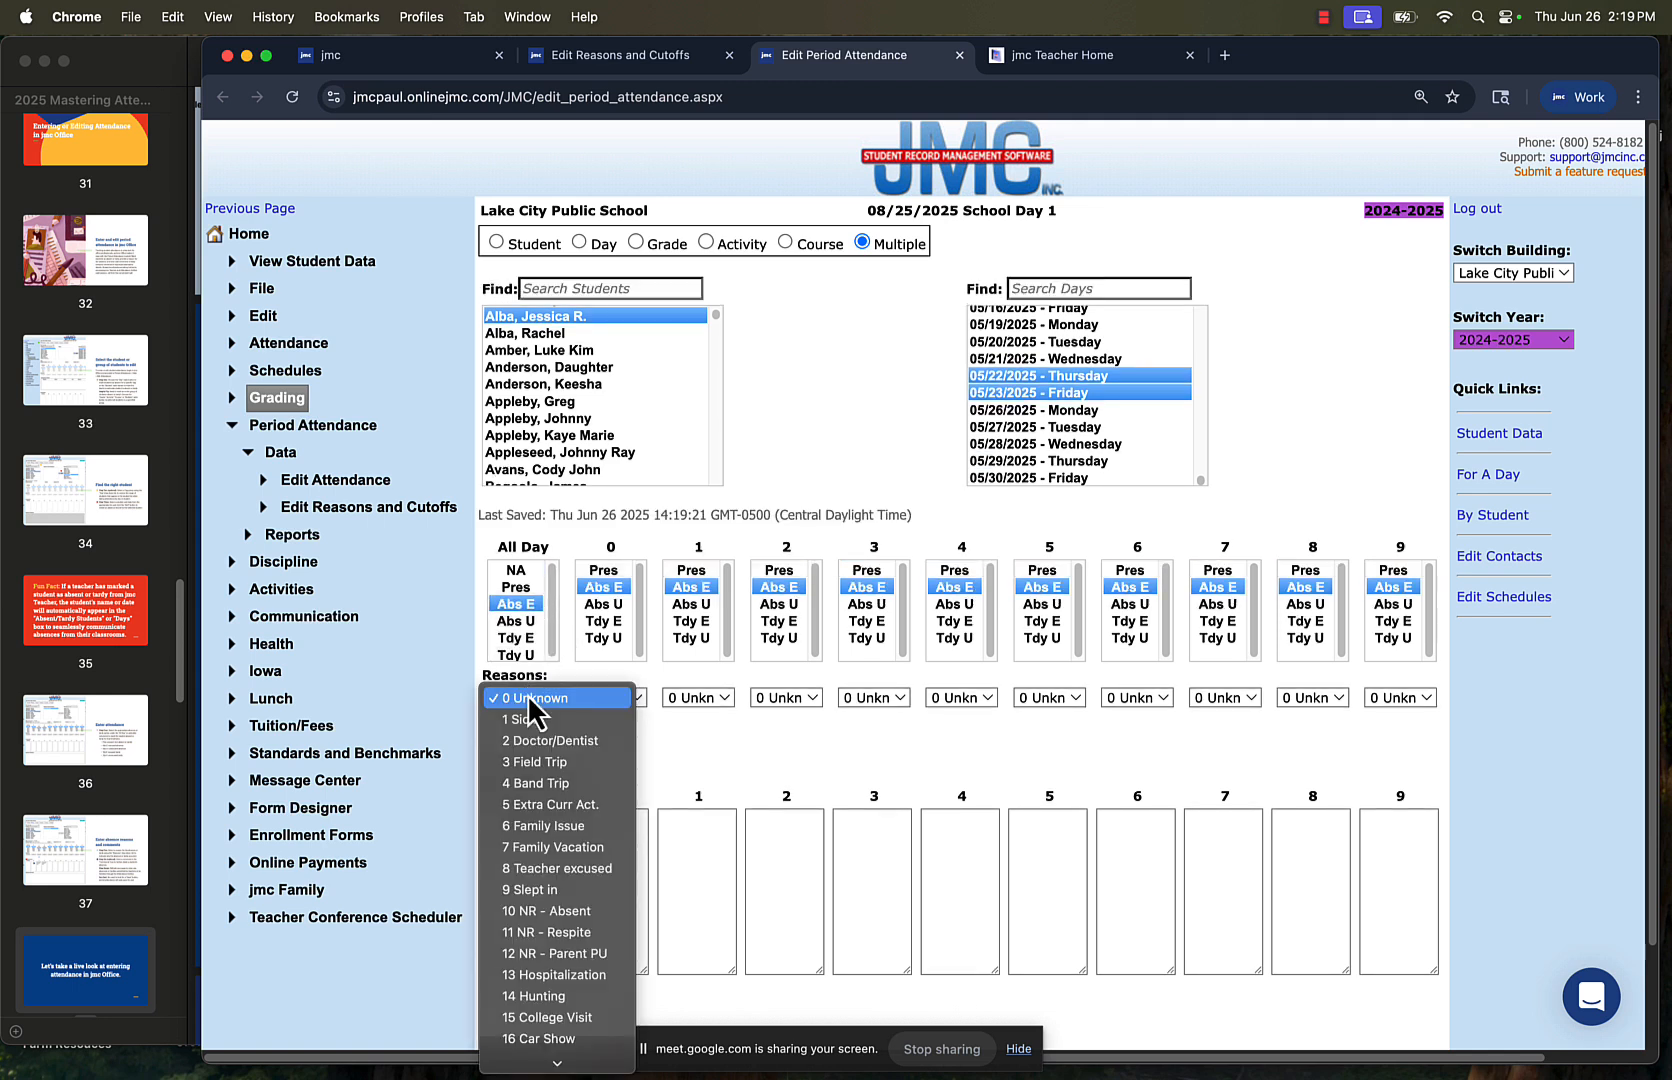
click(546, 806)
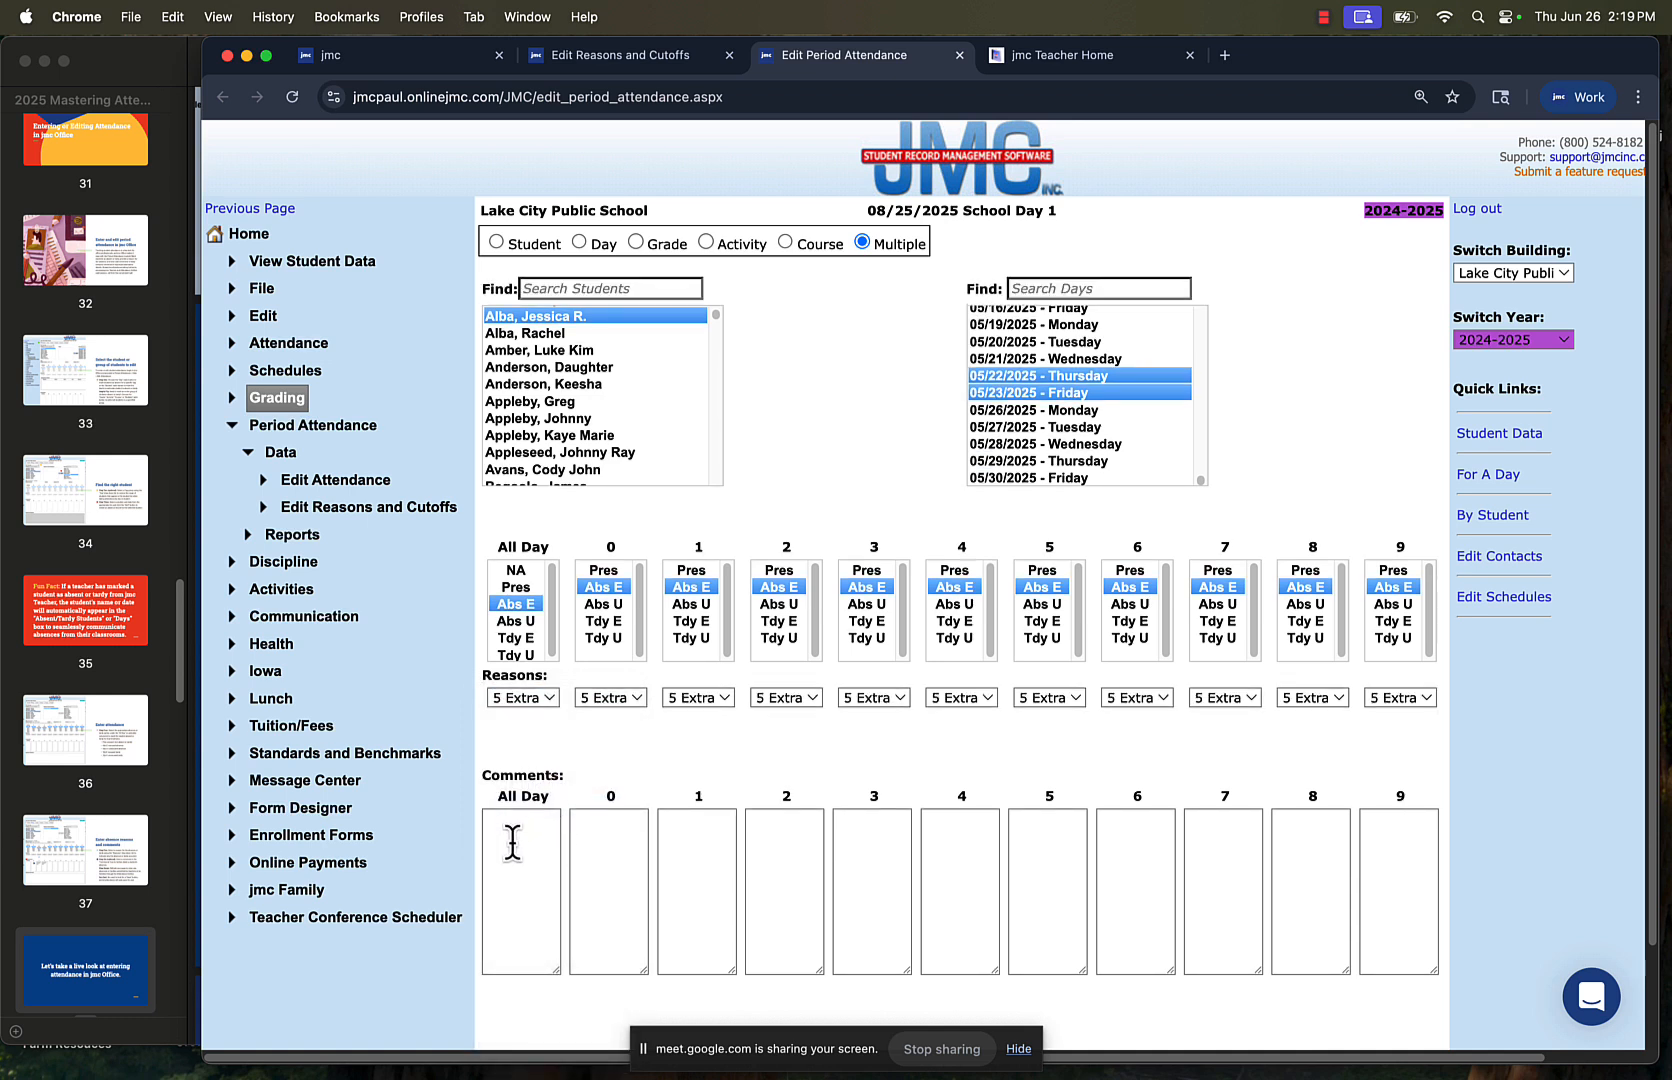
Enter the All Day comment "State Golf Tourney" for the selected student and days
click(518, 842)
text(G)
key(BackSpace)
text(Sta)
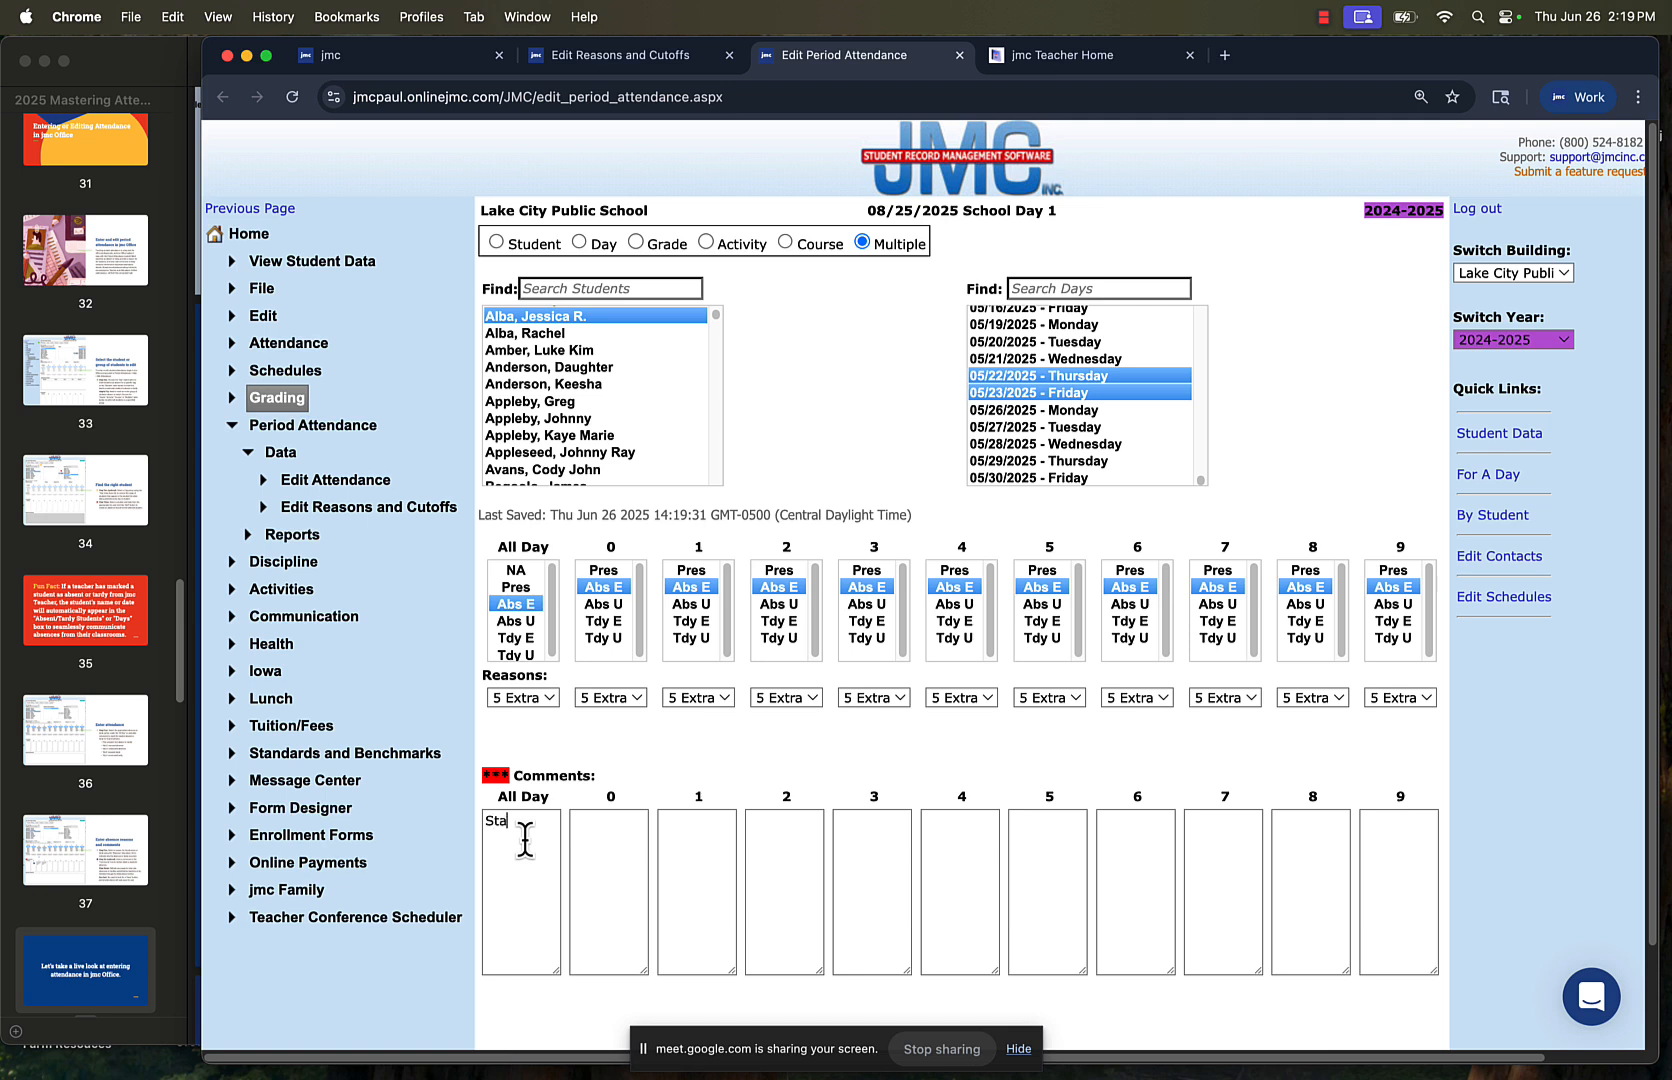
text(te Gol)
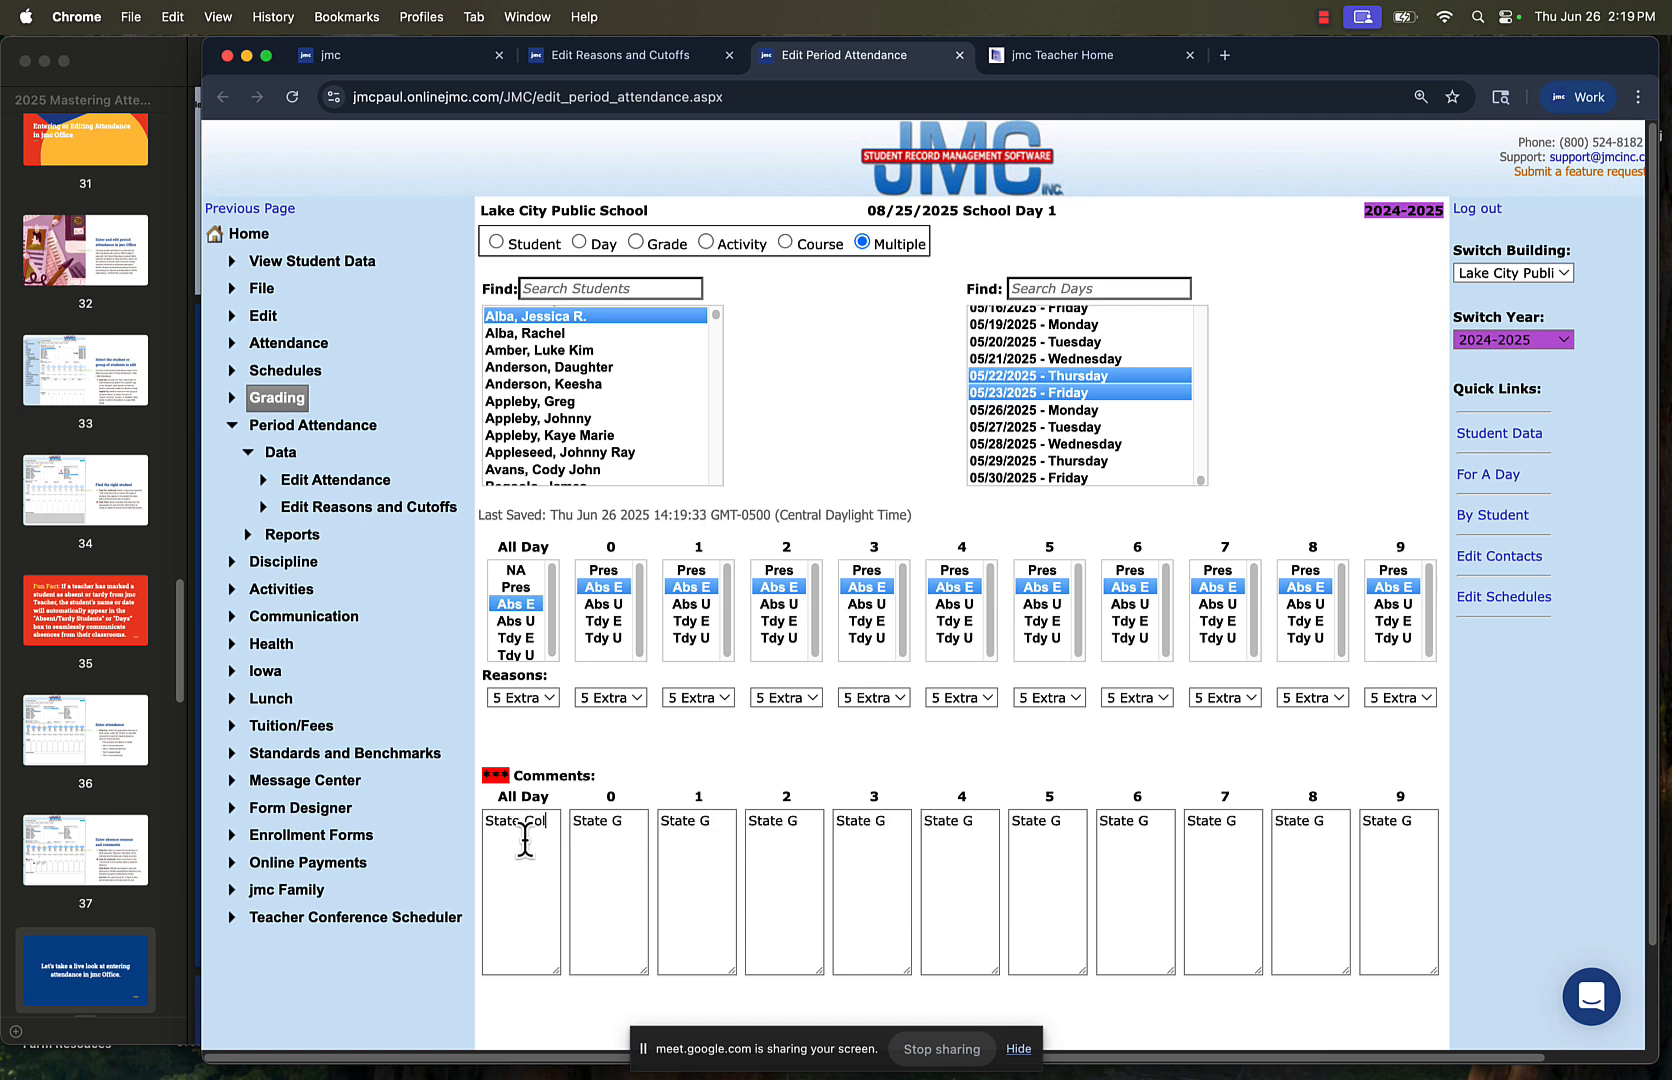
text(f Tourney)
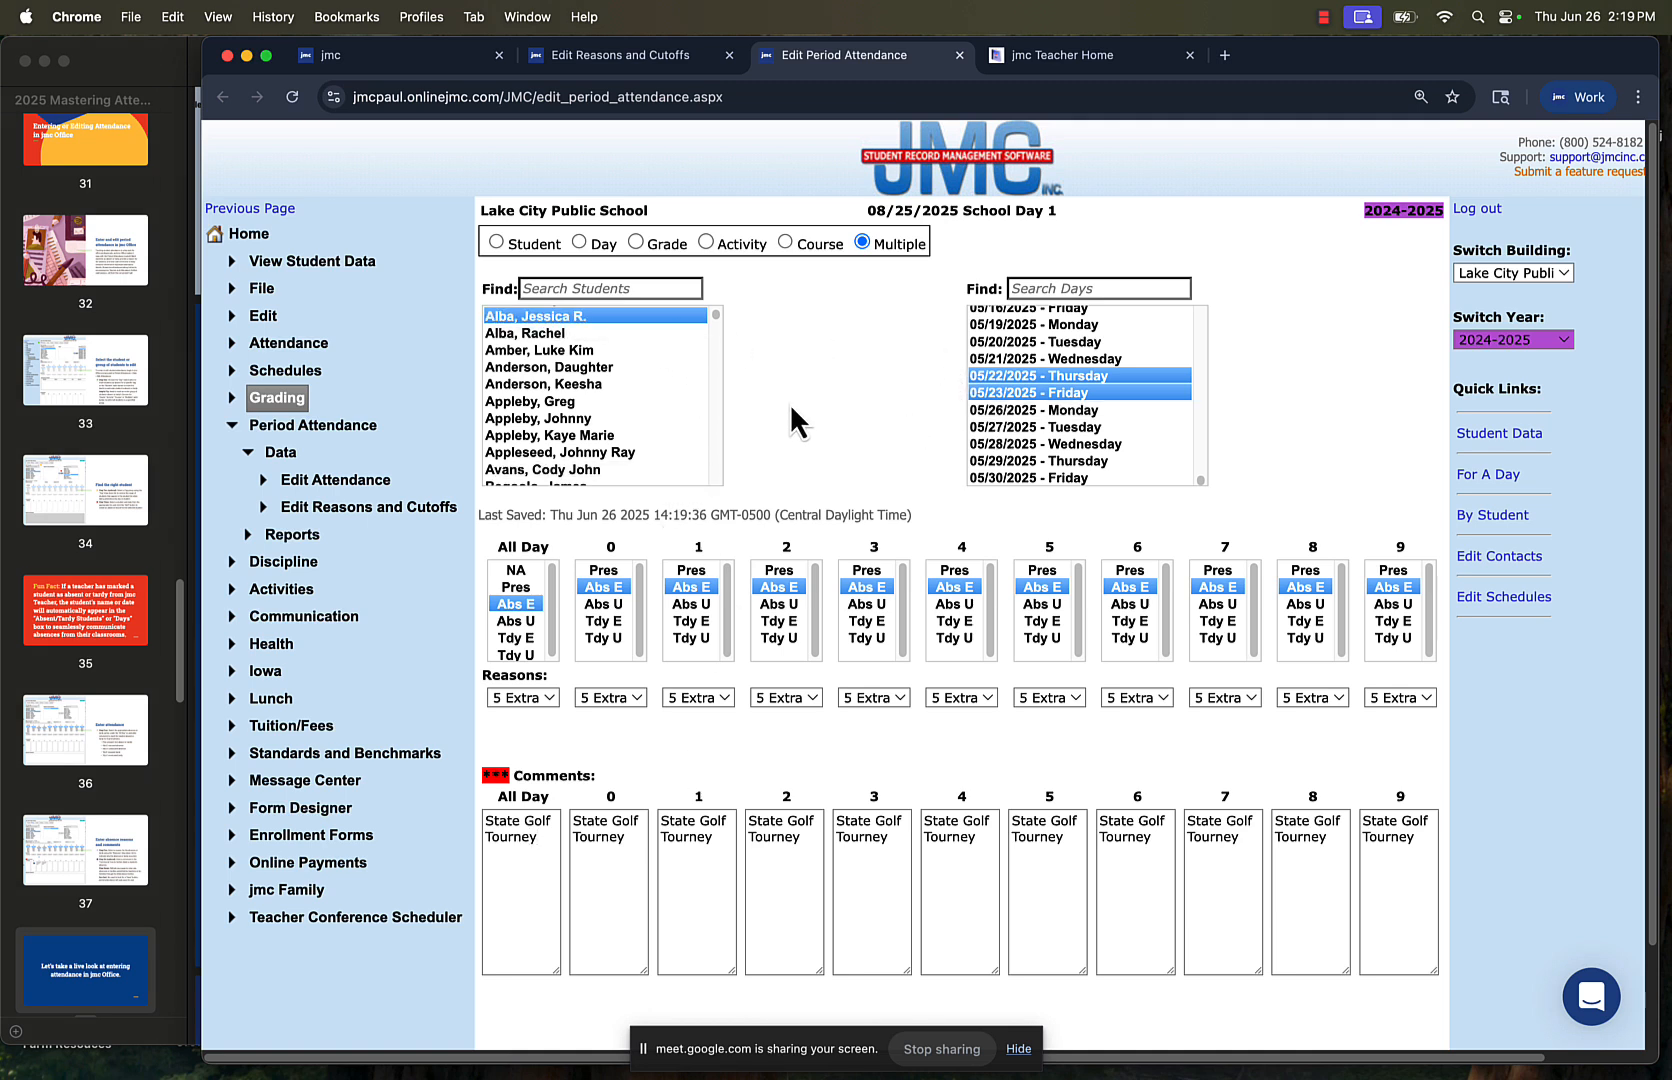
Replace the student selection with the second, third and fourth students in the student list
scroll(617, 404, down, 10)
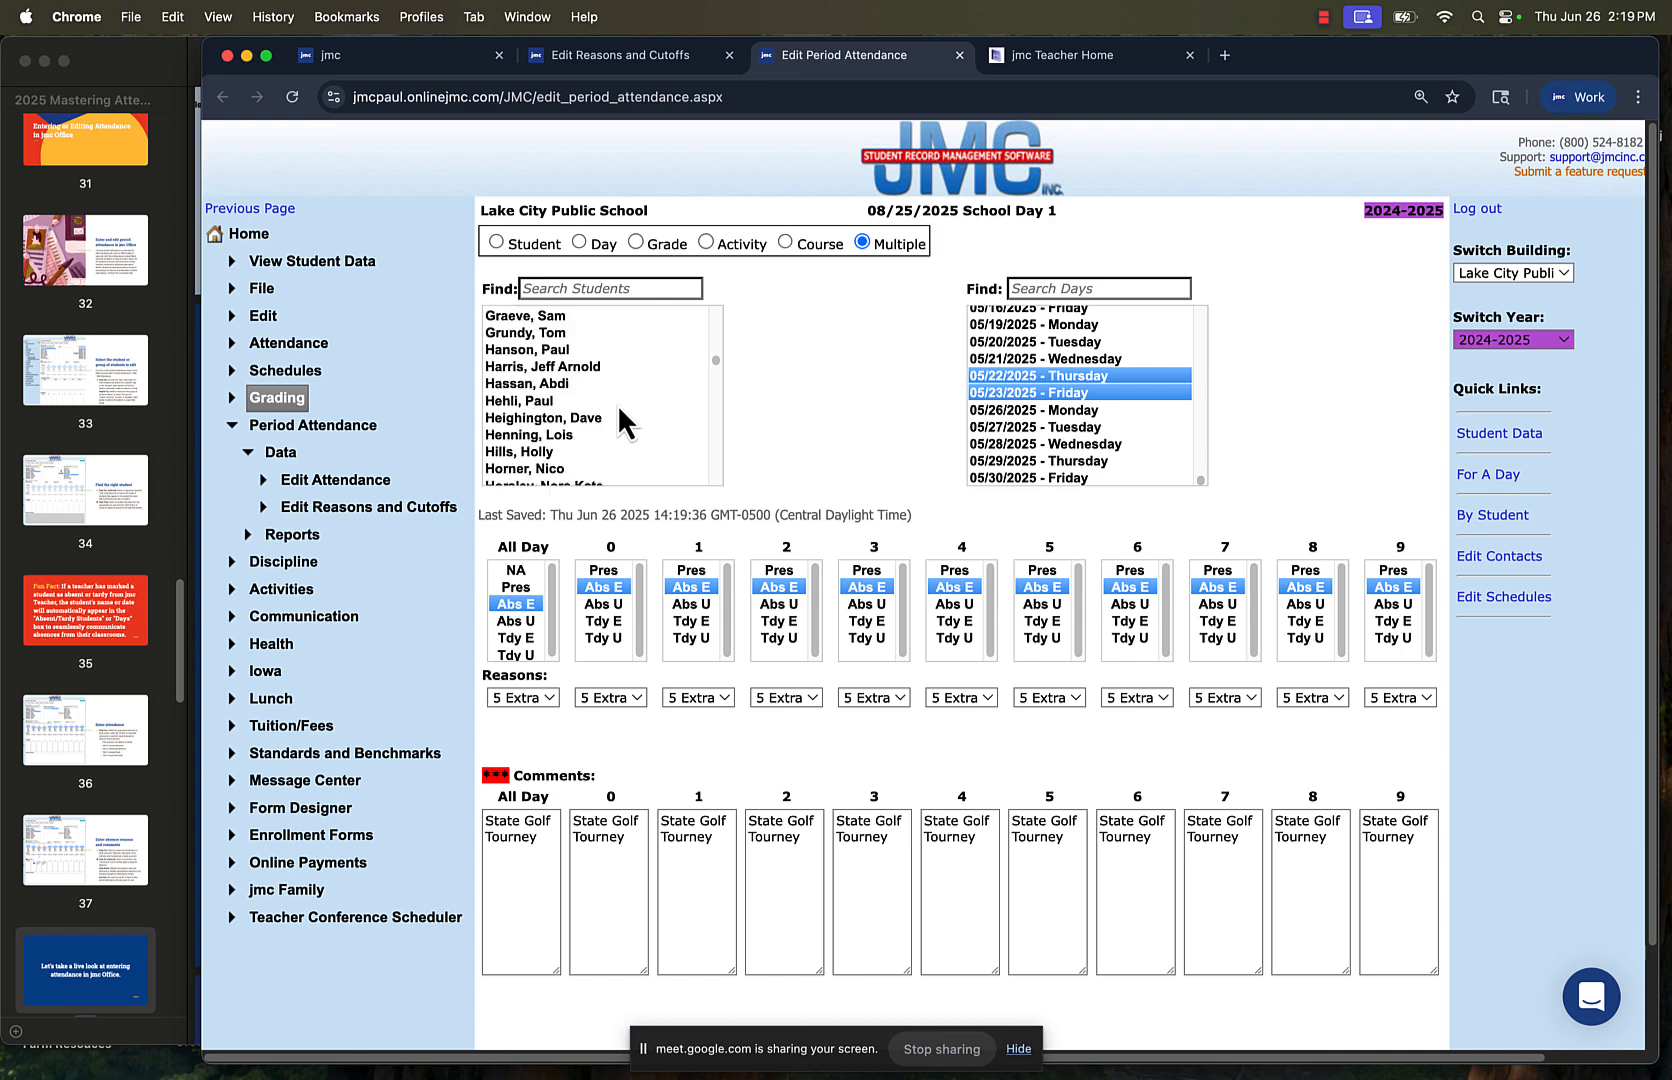
scroll(617, 404, down, 15)
click(617, 404)
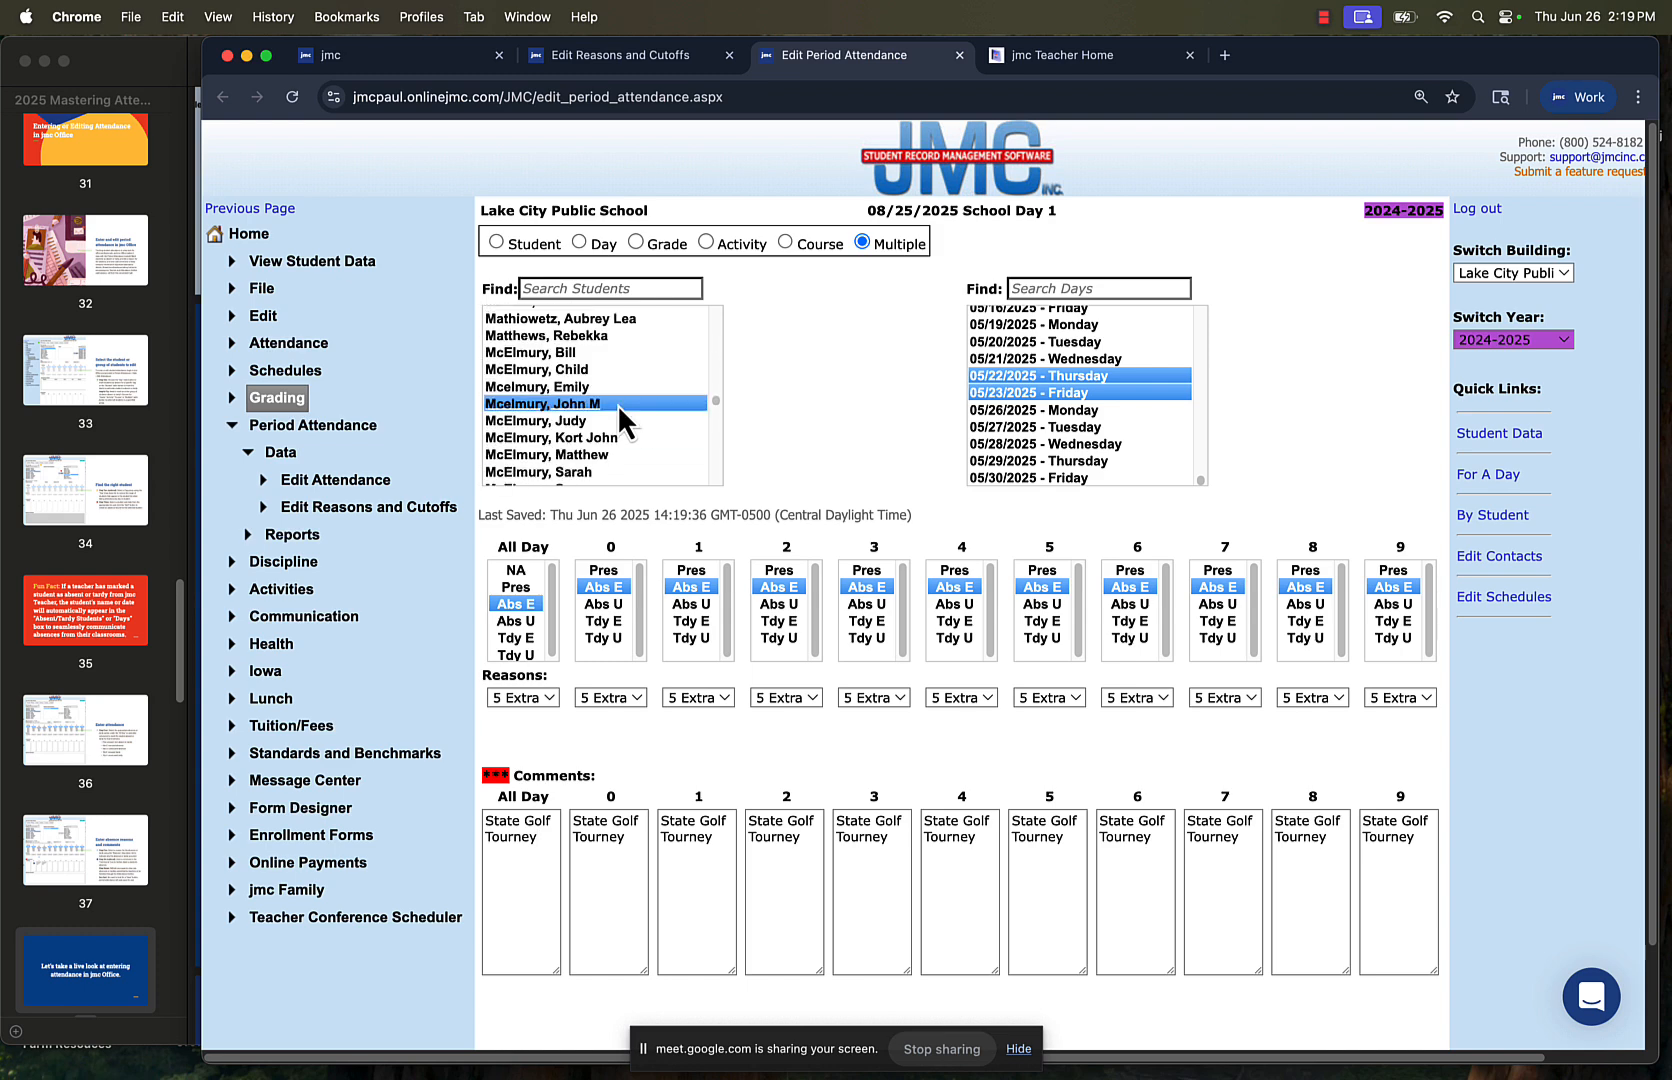
scroll(617, 404, up, 20)
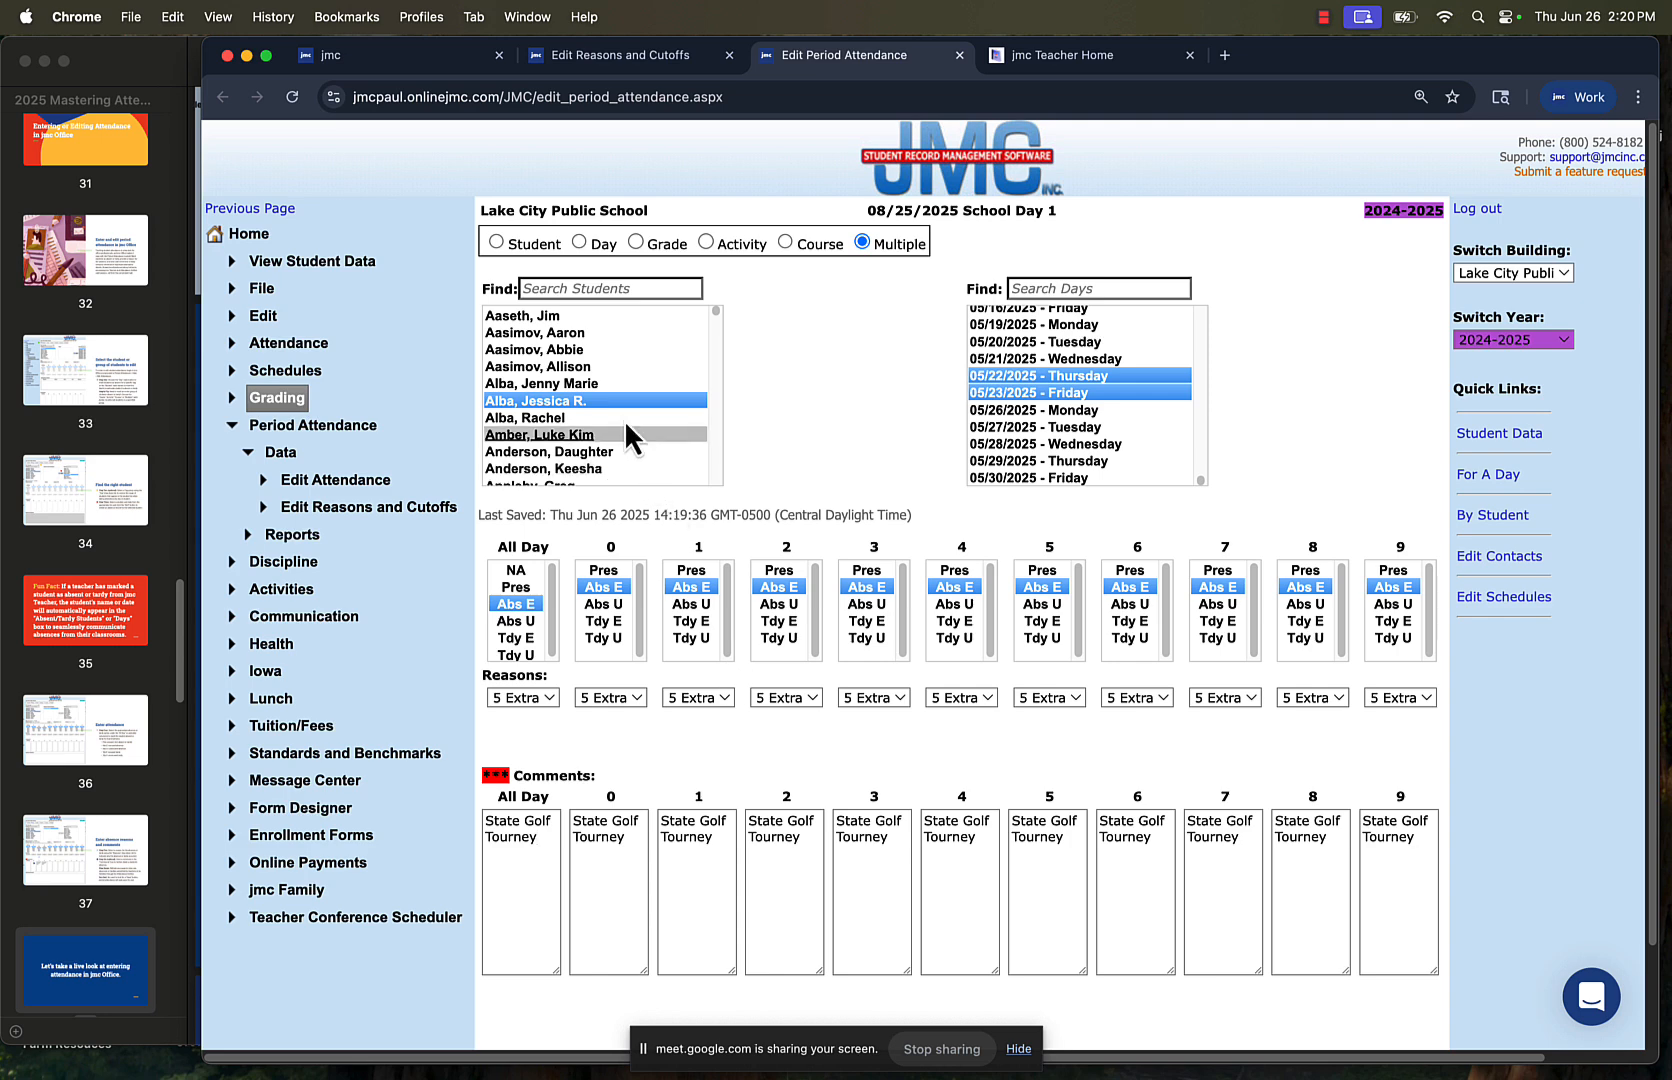
click(587, 334)
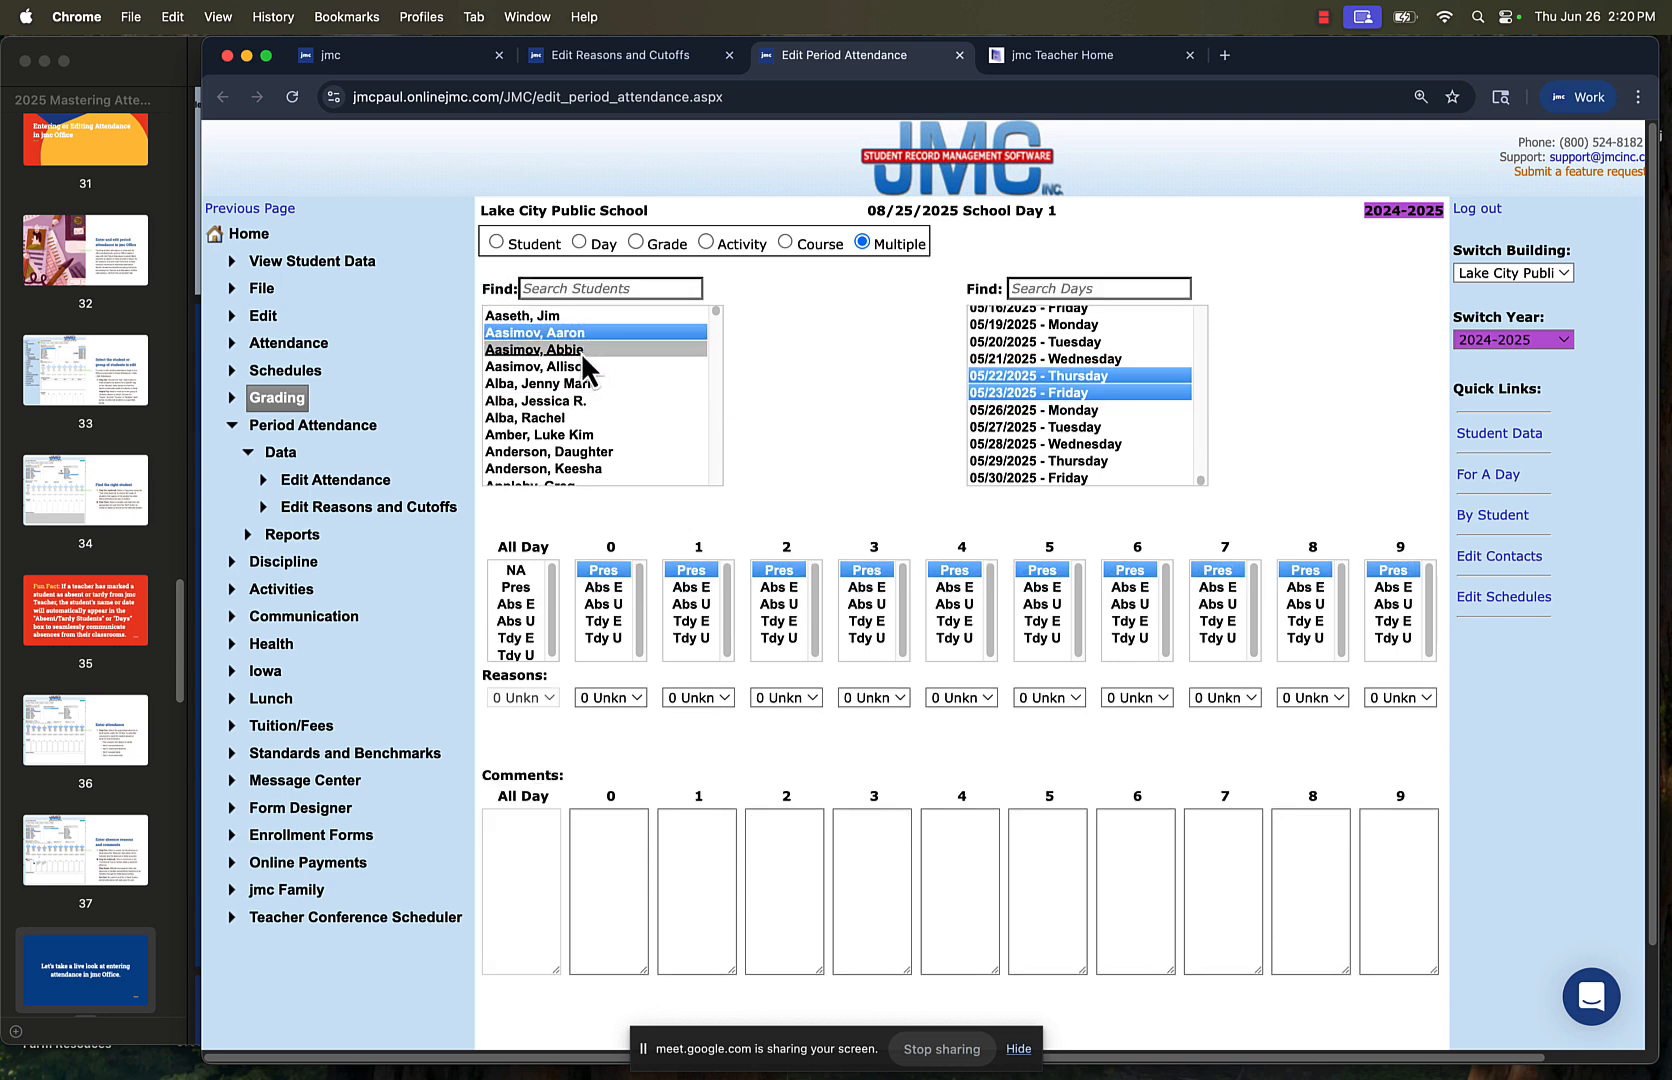
super+click(580, 351)
super+click(577, 368)
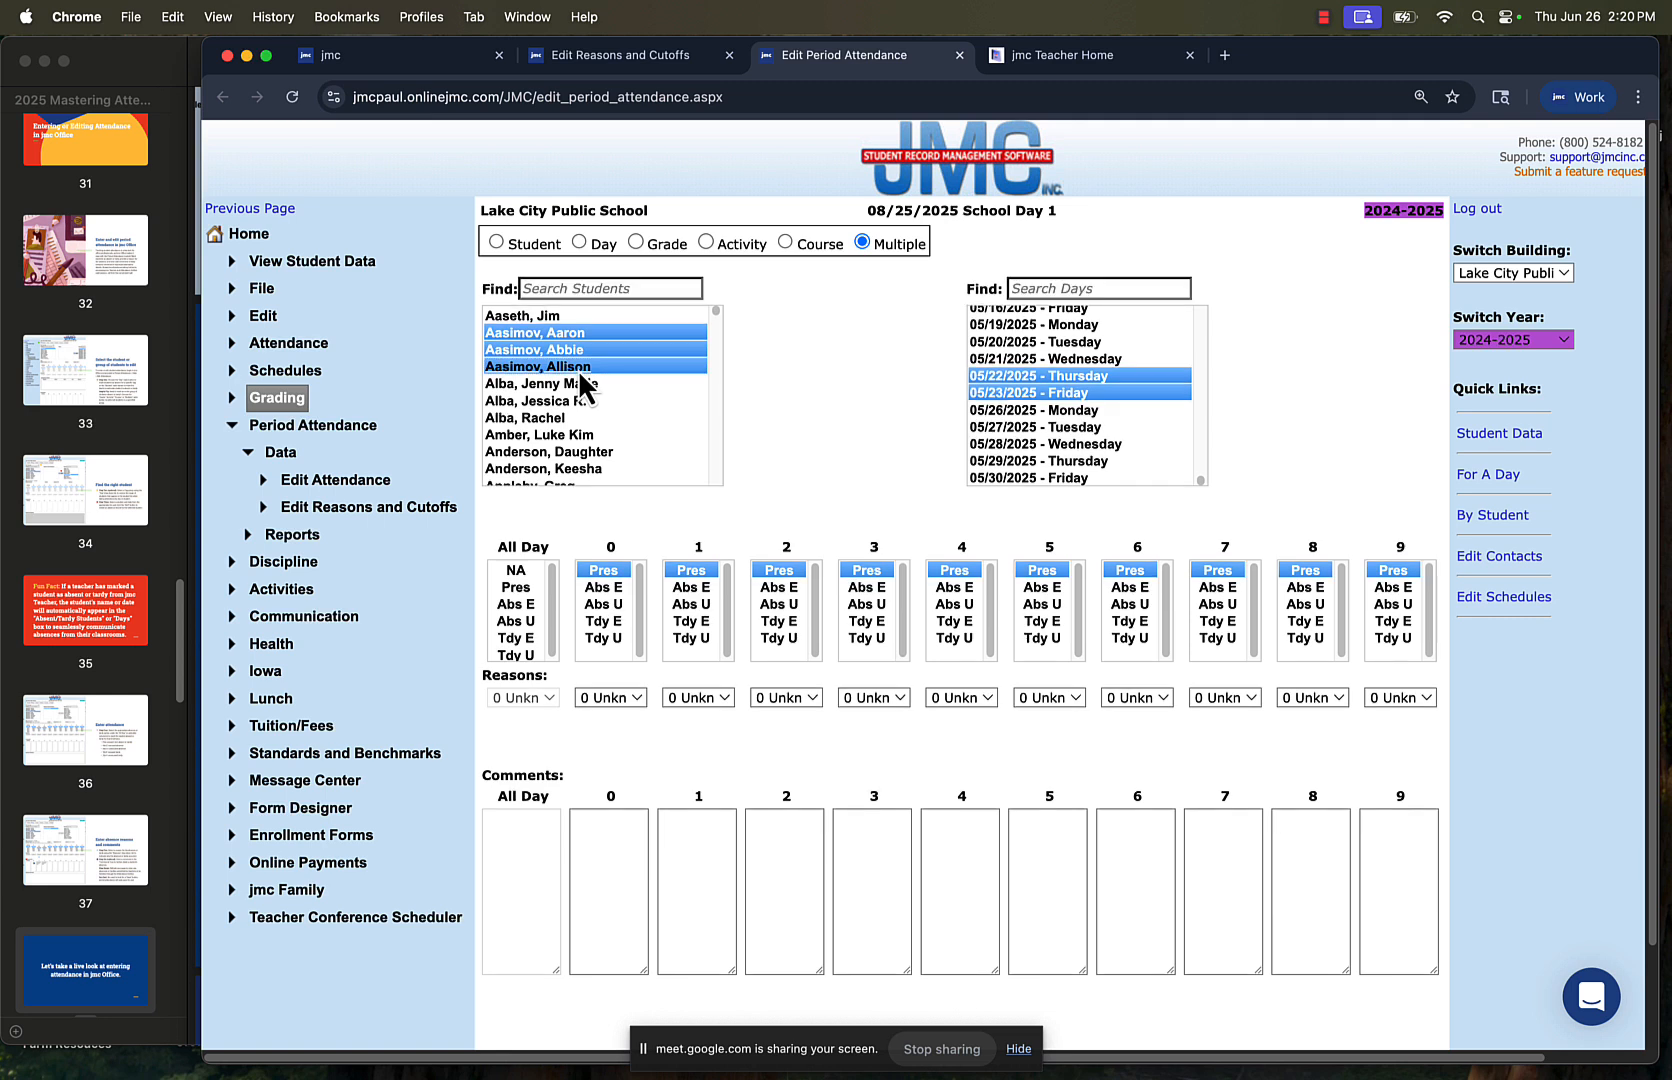
Select the days 05/26/2025 - Monday through 05/30/2025 - Friday for the selected students
click(1065, 412)
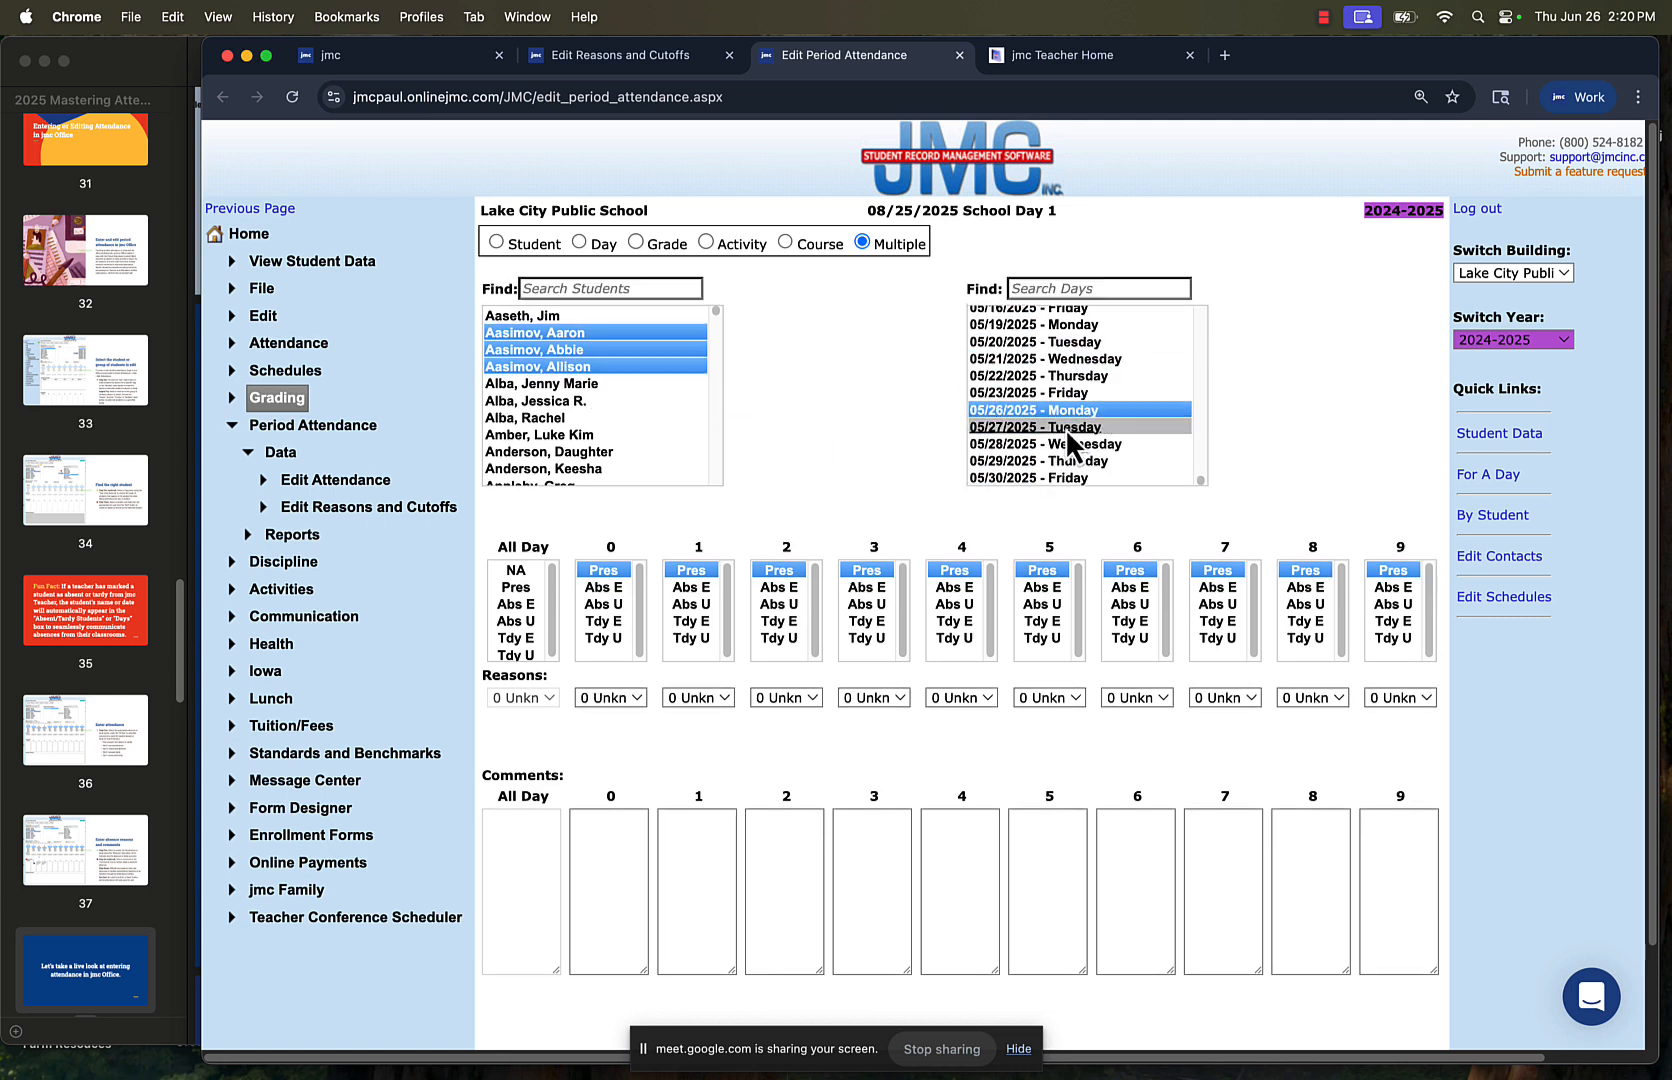
click(1065, 430)
shift+click(1065, 443)
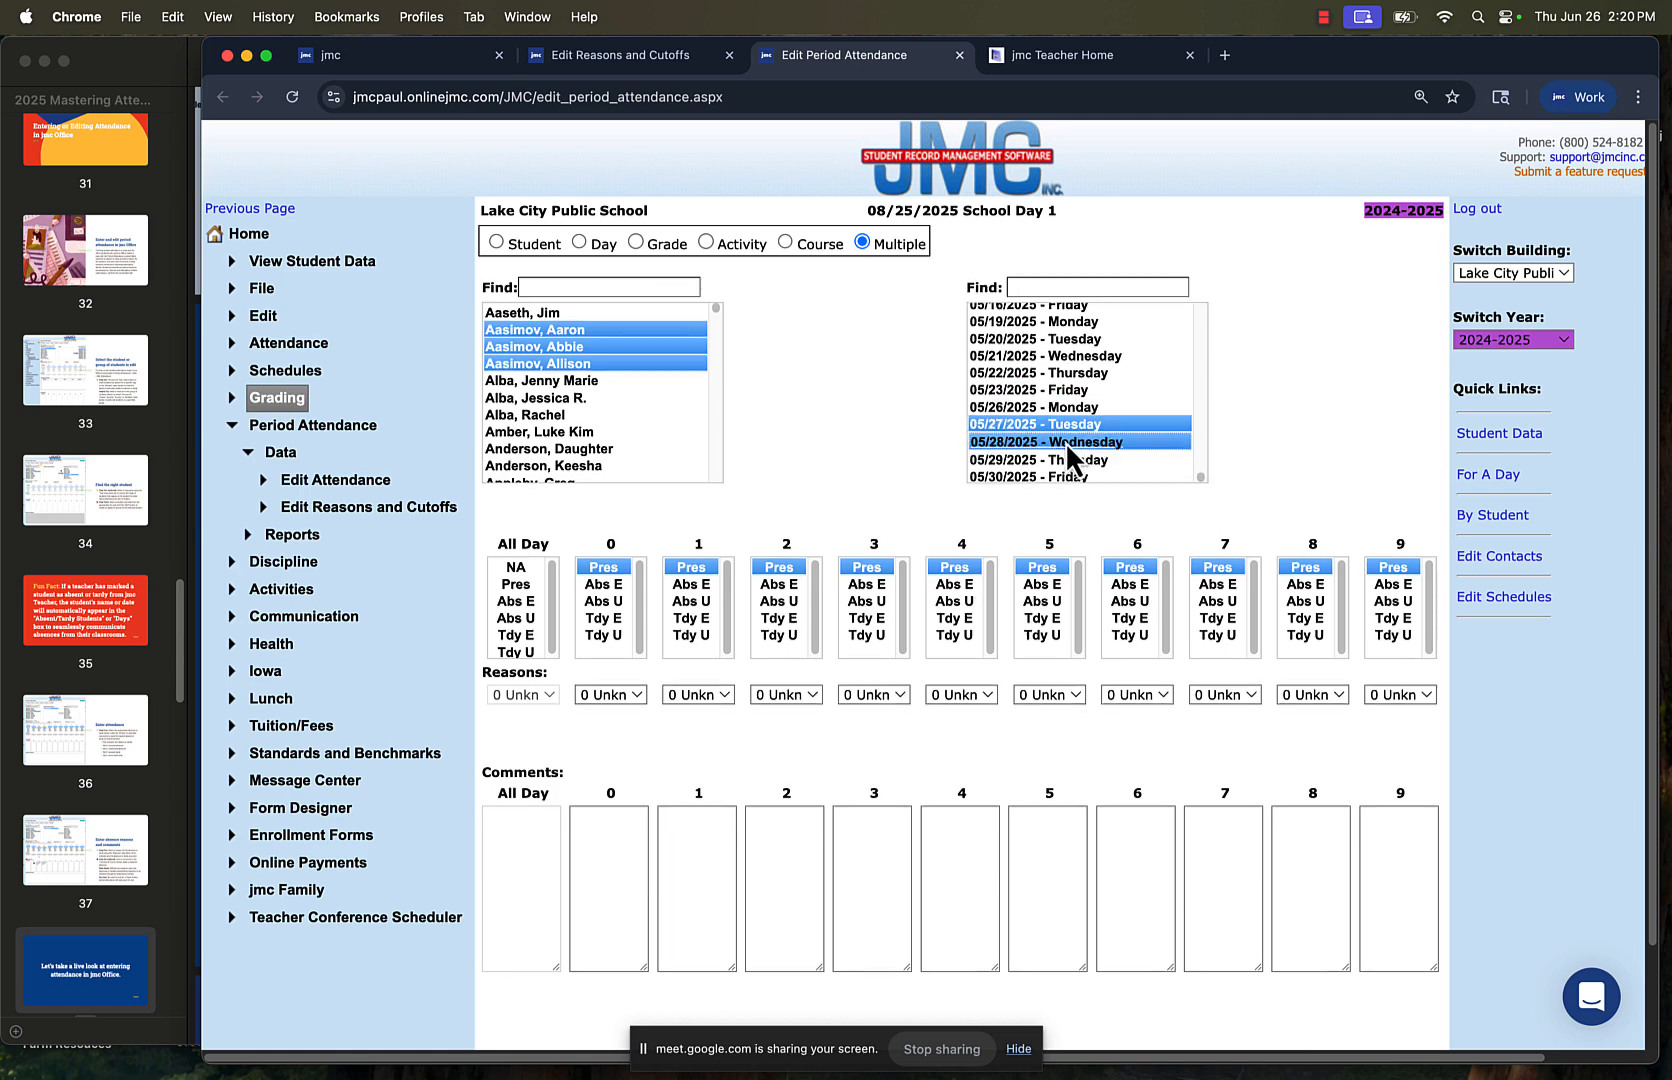
click(1065, 409)
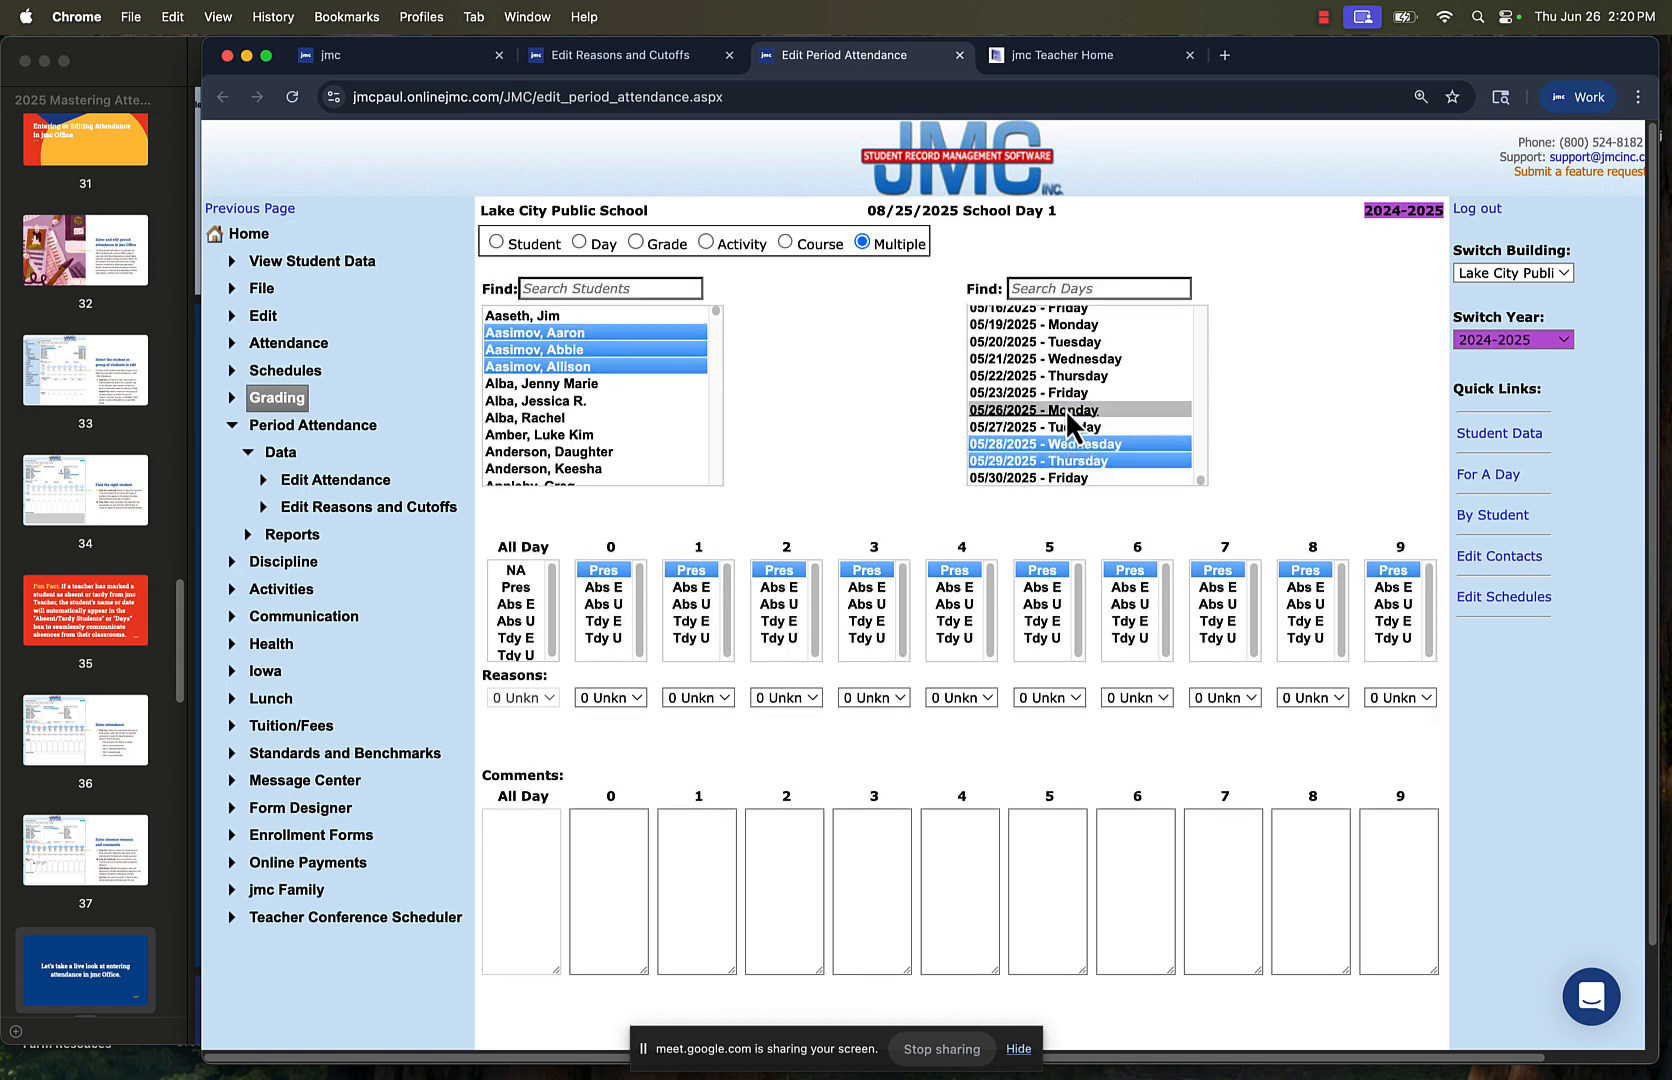
shift+click(1071, 462)
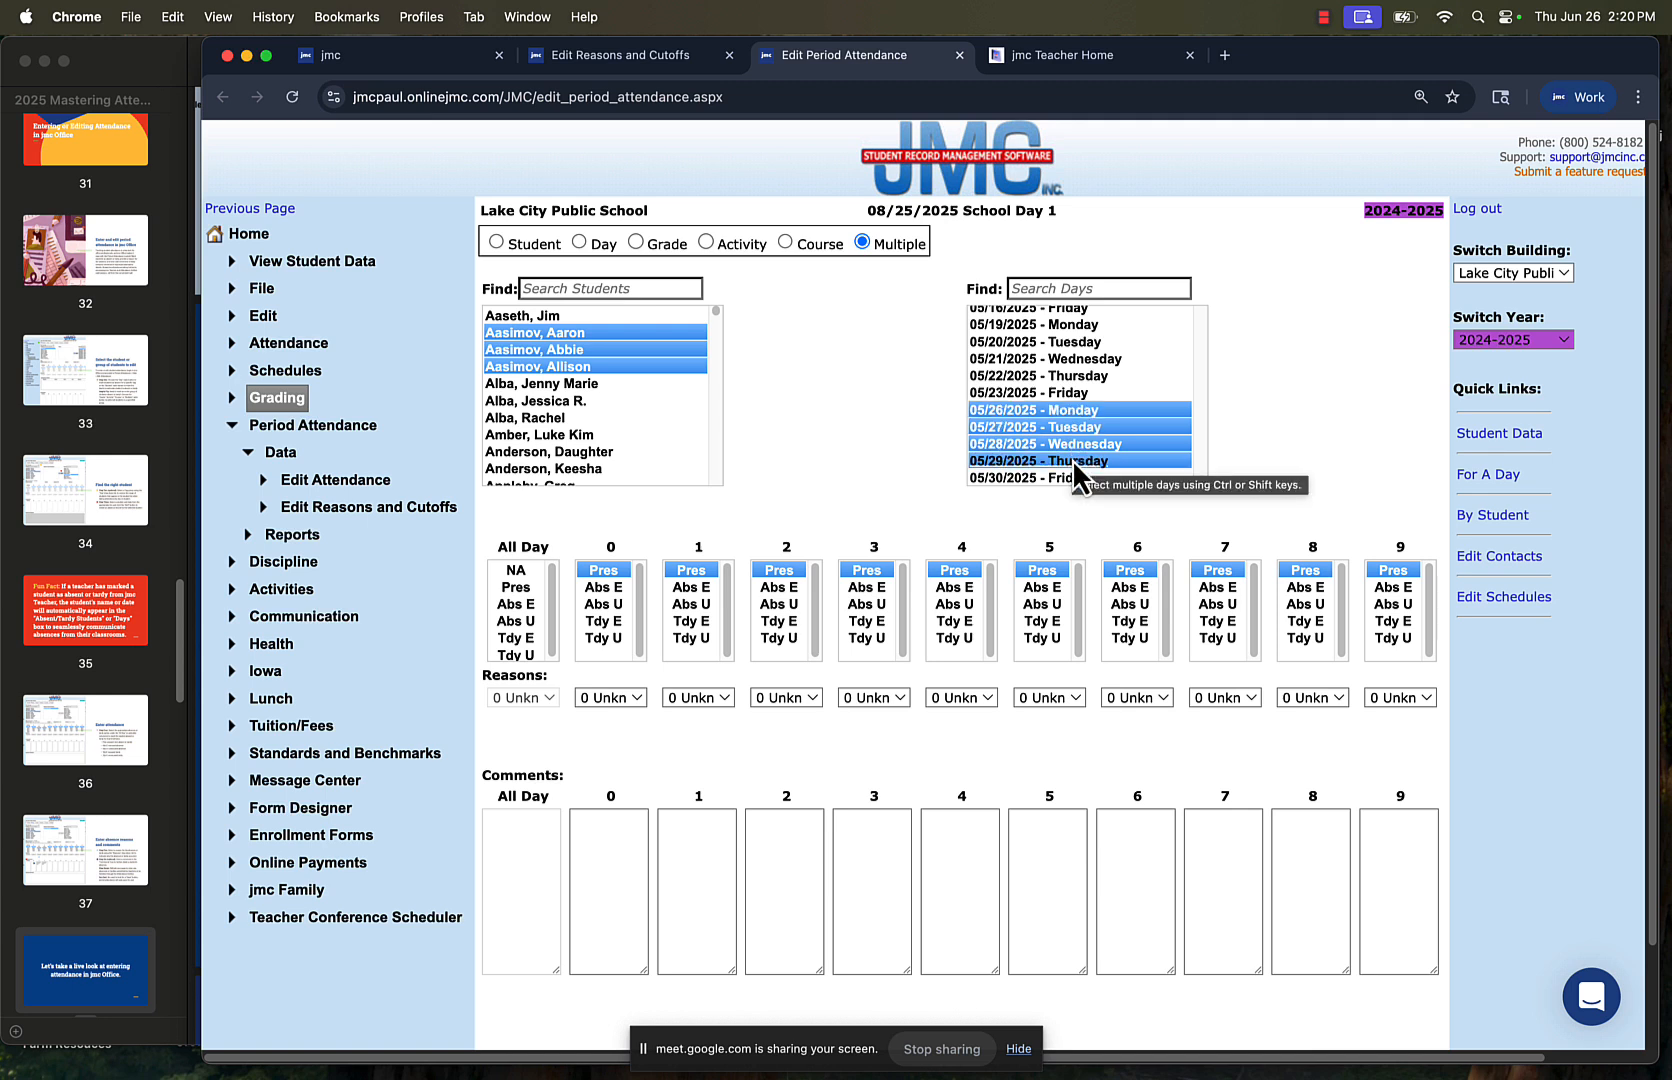
shift+click(1072, 477)
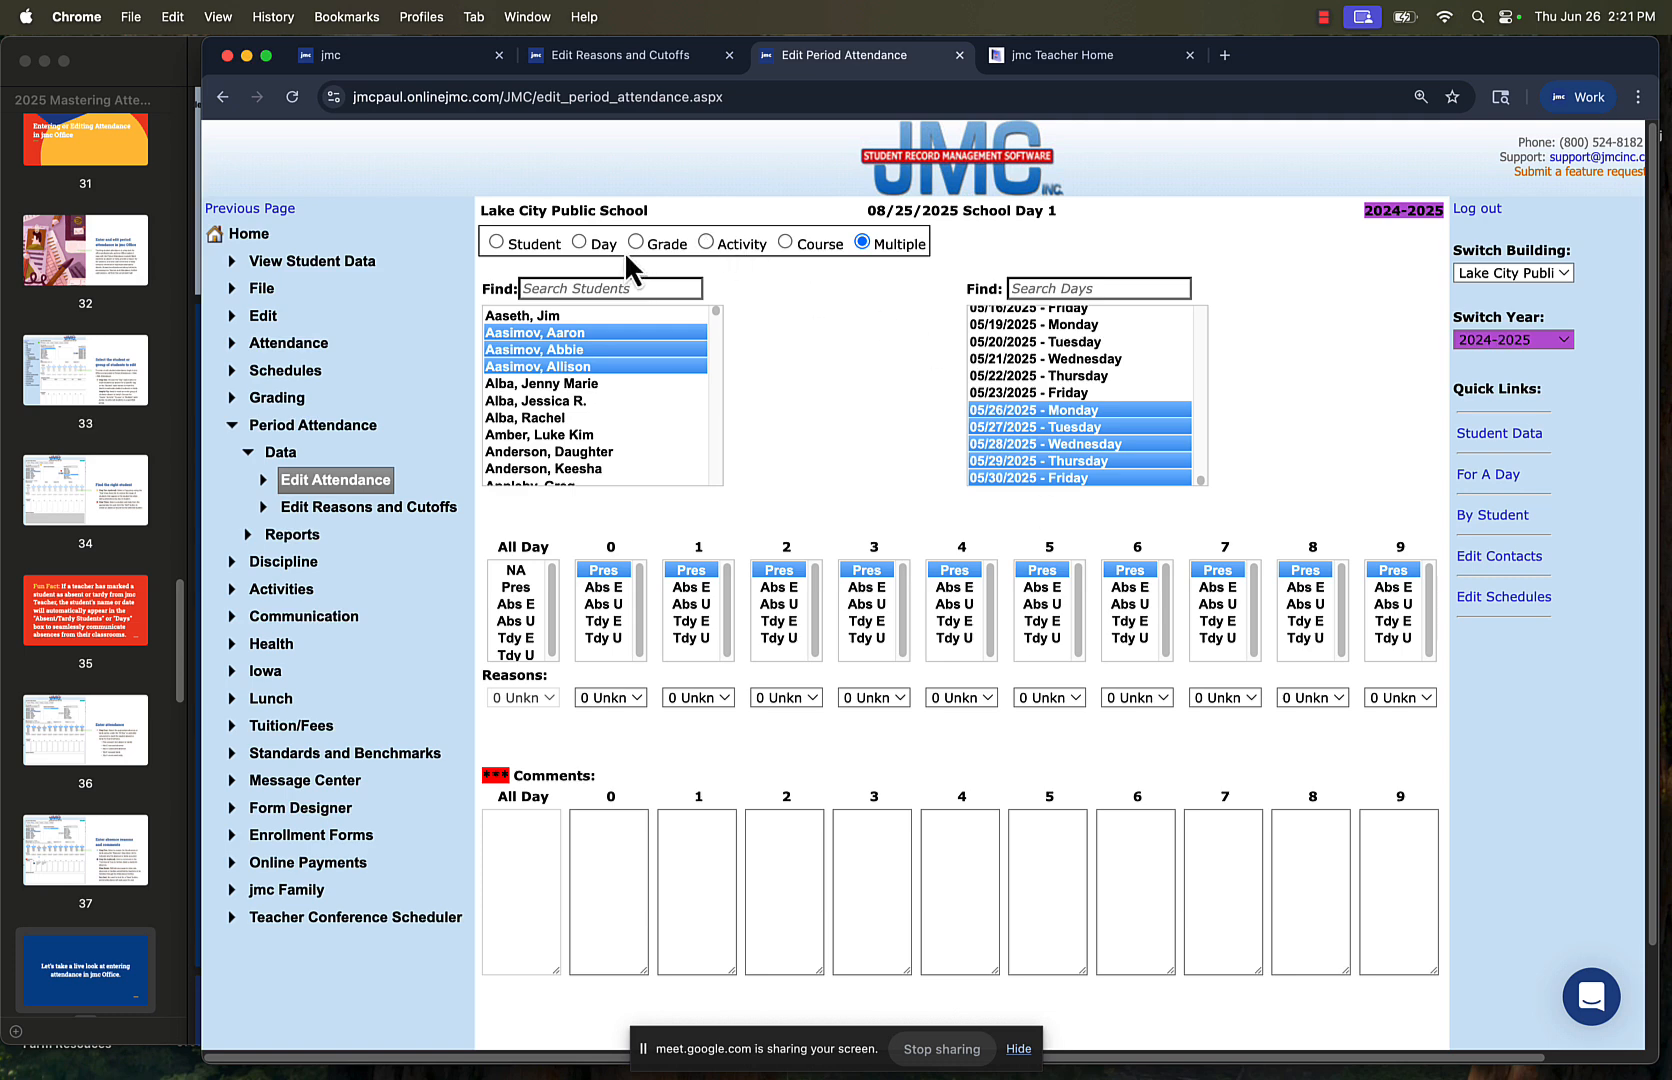
Switch to attendance by day and add the eighth available student to the absent/tardy list for 05/30/2025 - Friday
click(580, 242)
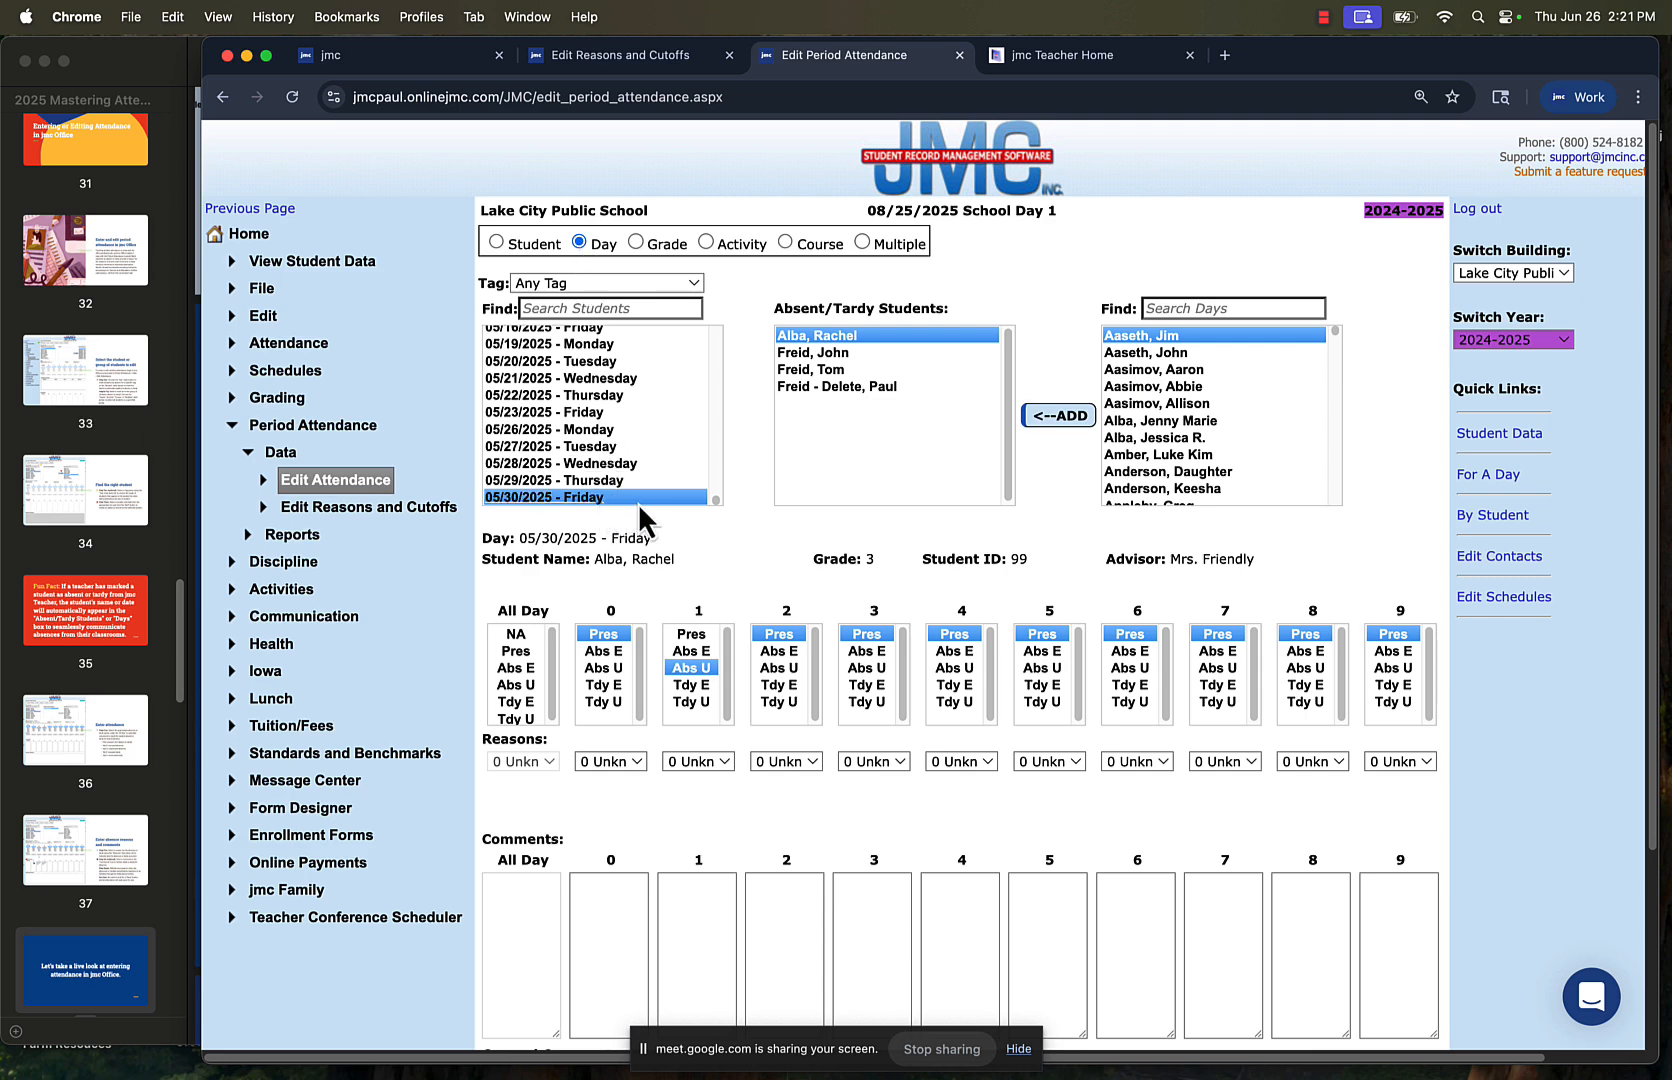
click(1164, 453)
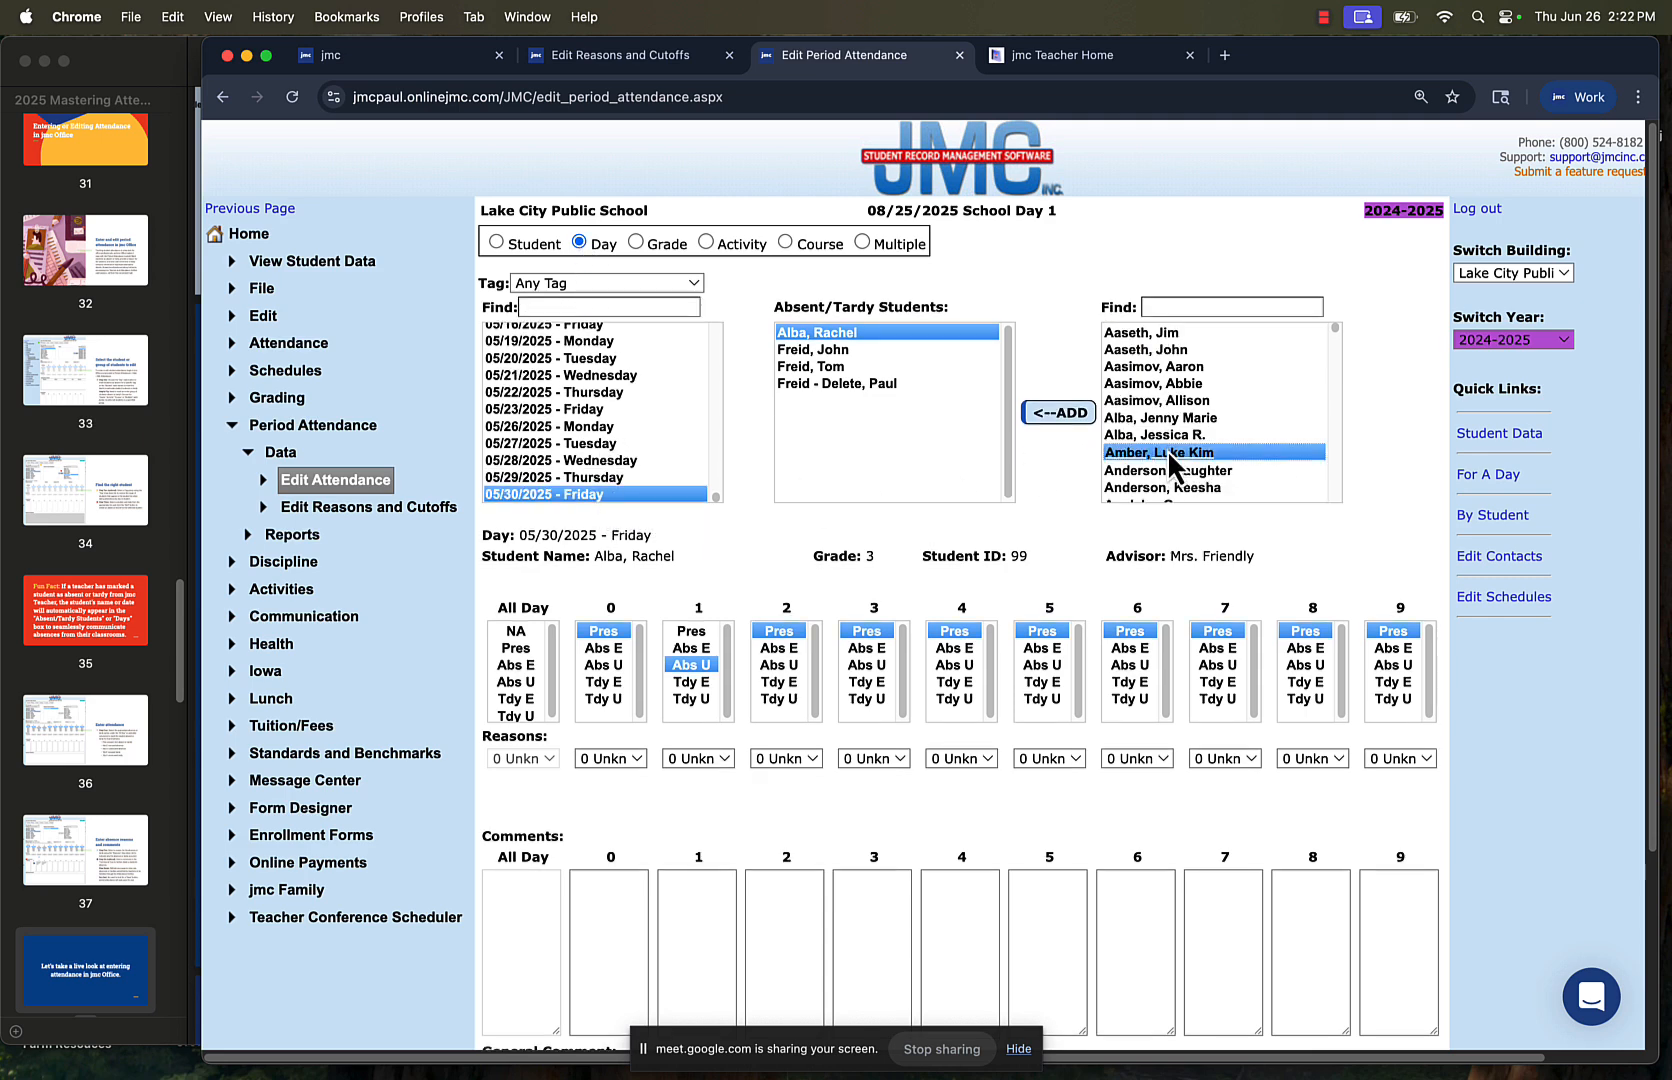
click(1056, 416)
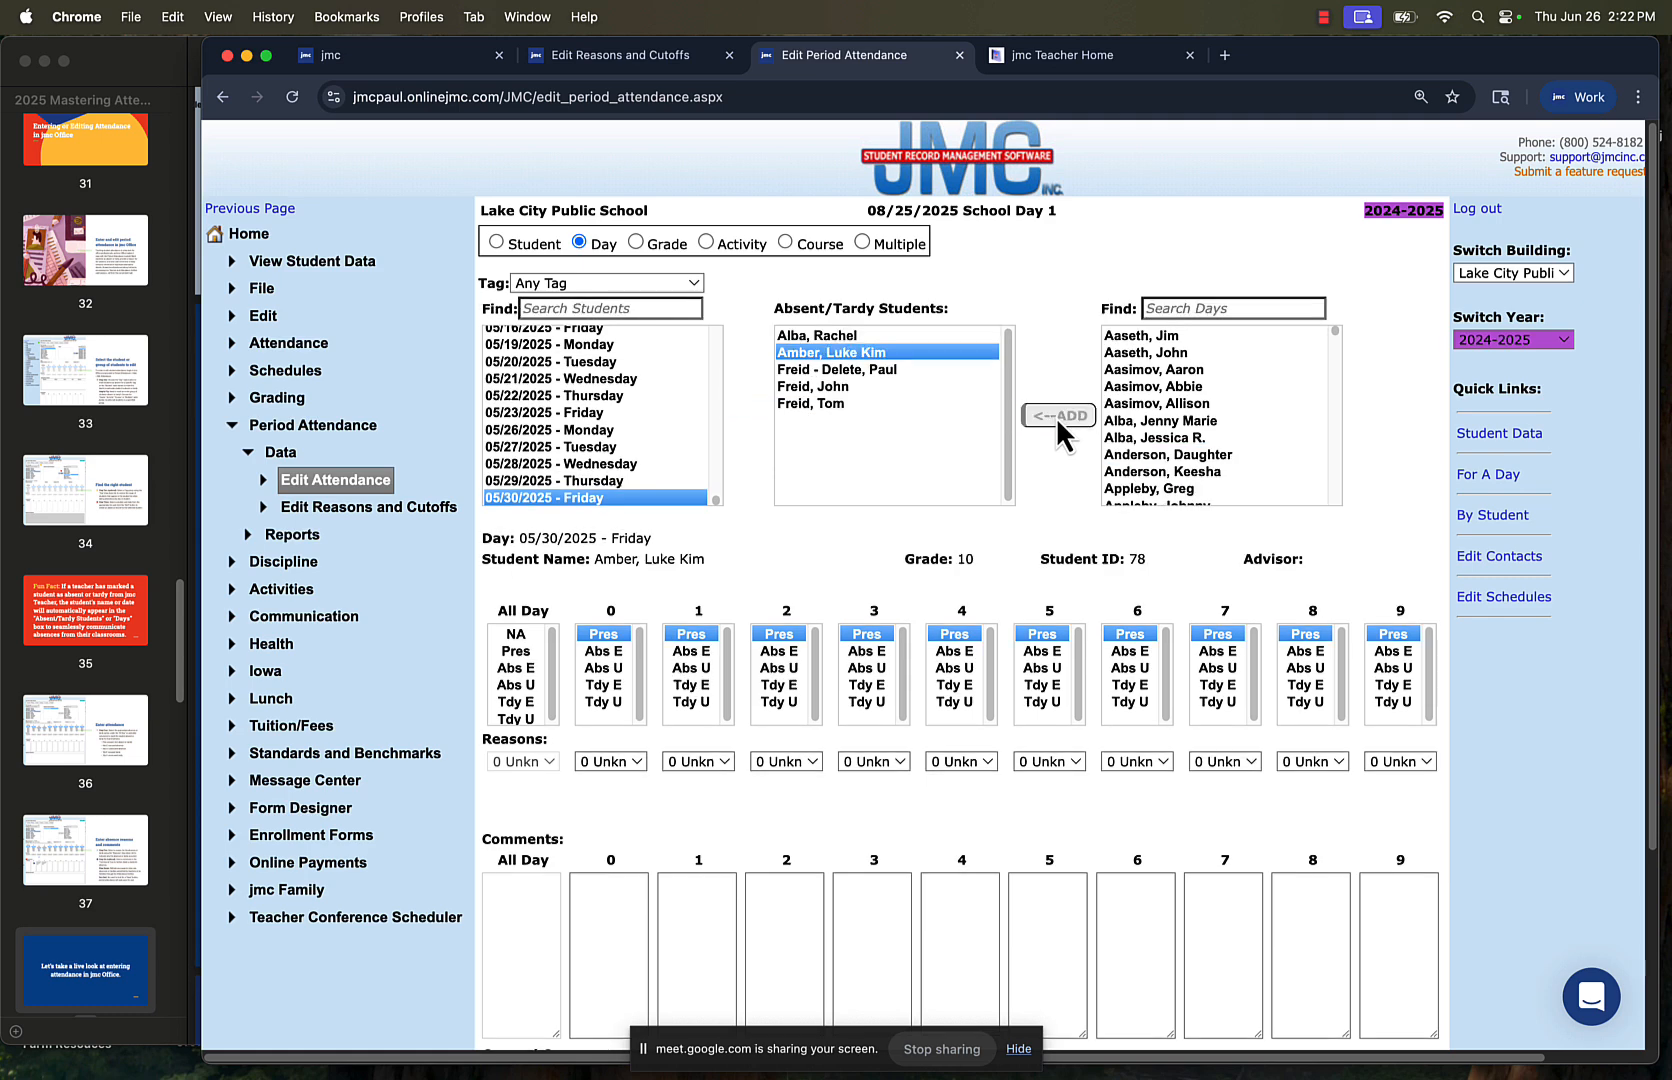
Mark the added student Abs E for periods 5 through 9 with reason 2 Doctor/Dentist
click(1042, 651)
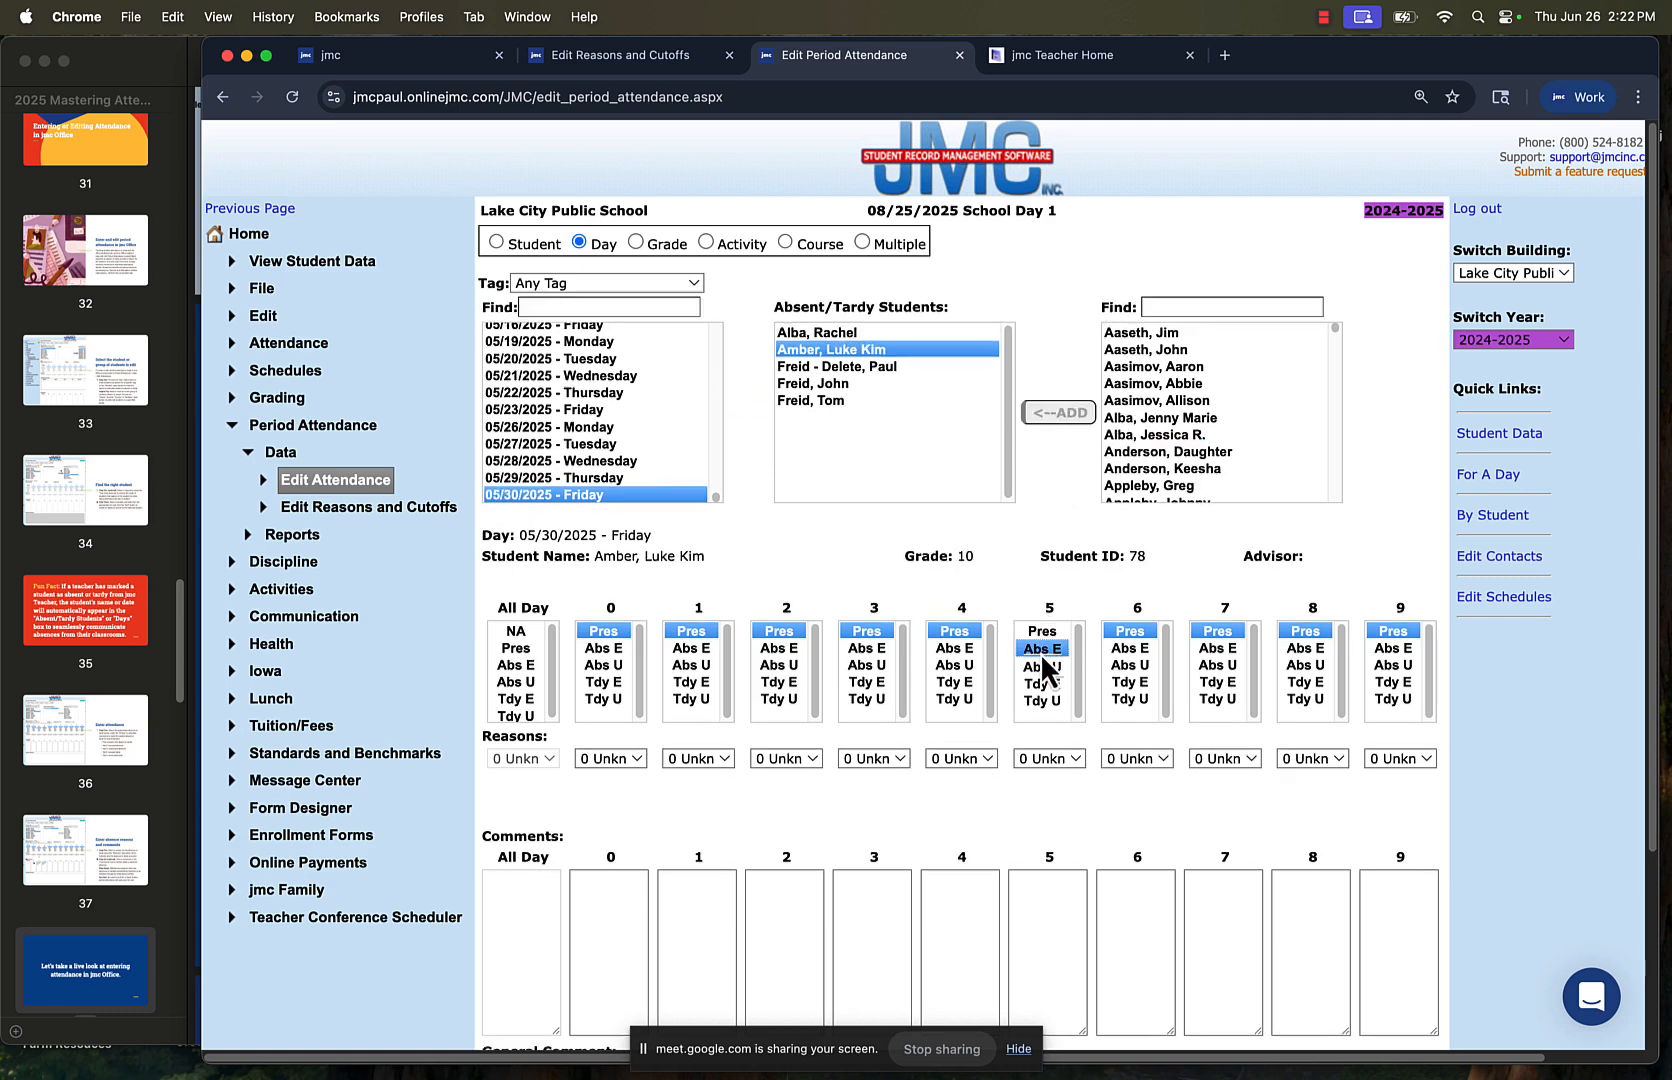
click(1125, 651)
click(1290, 652)
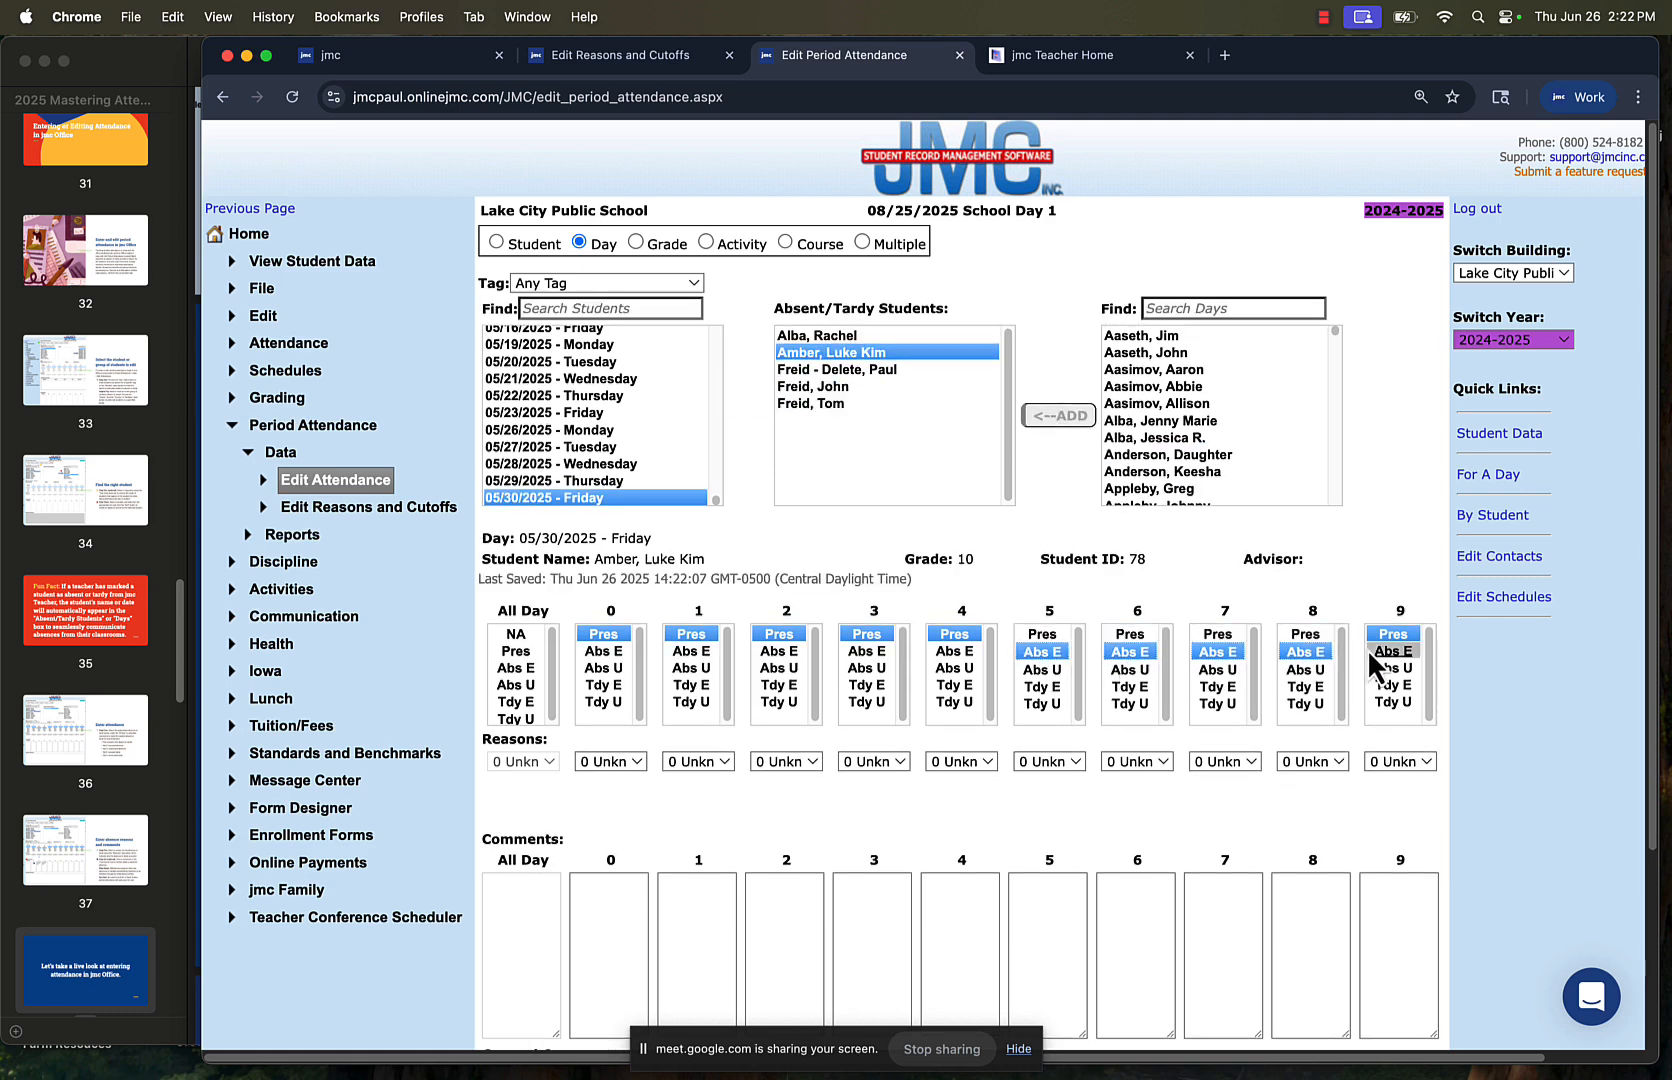
click(1374, 651)
click(1068, 762)
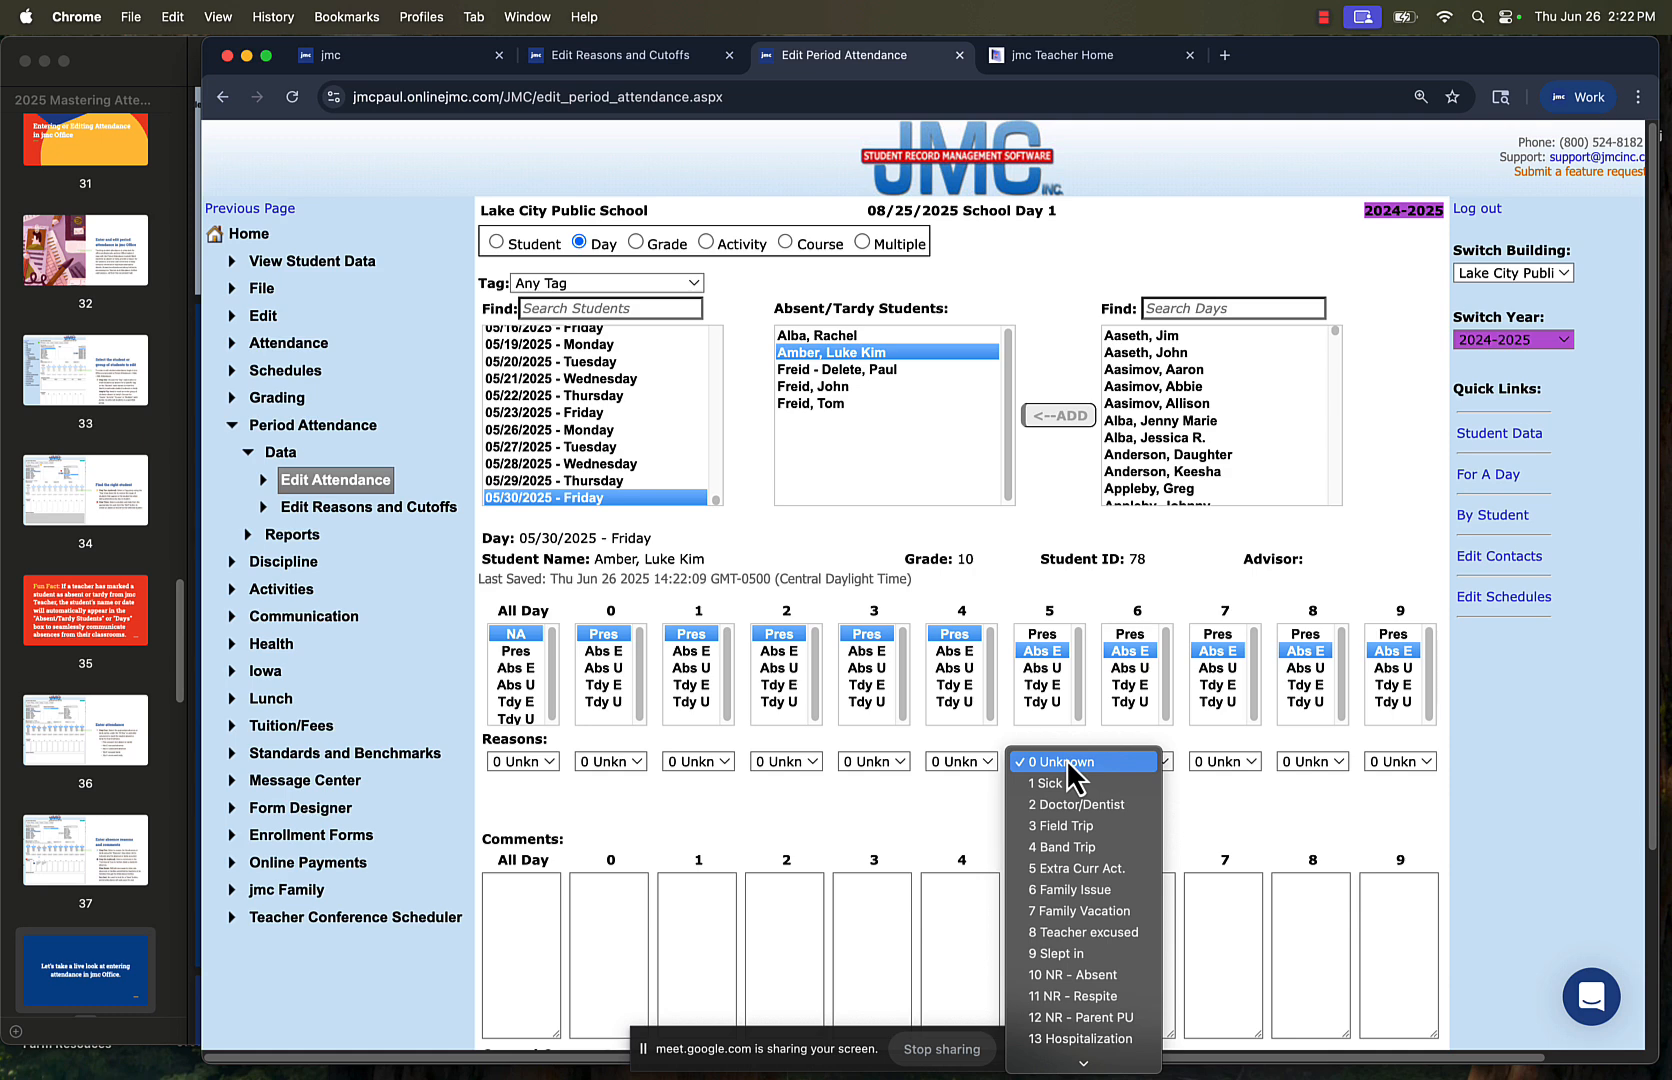
click(1066, 806)
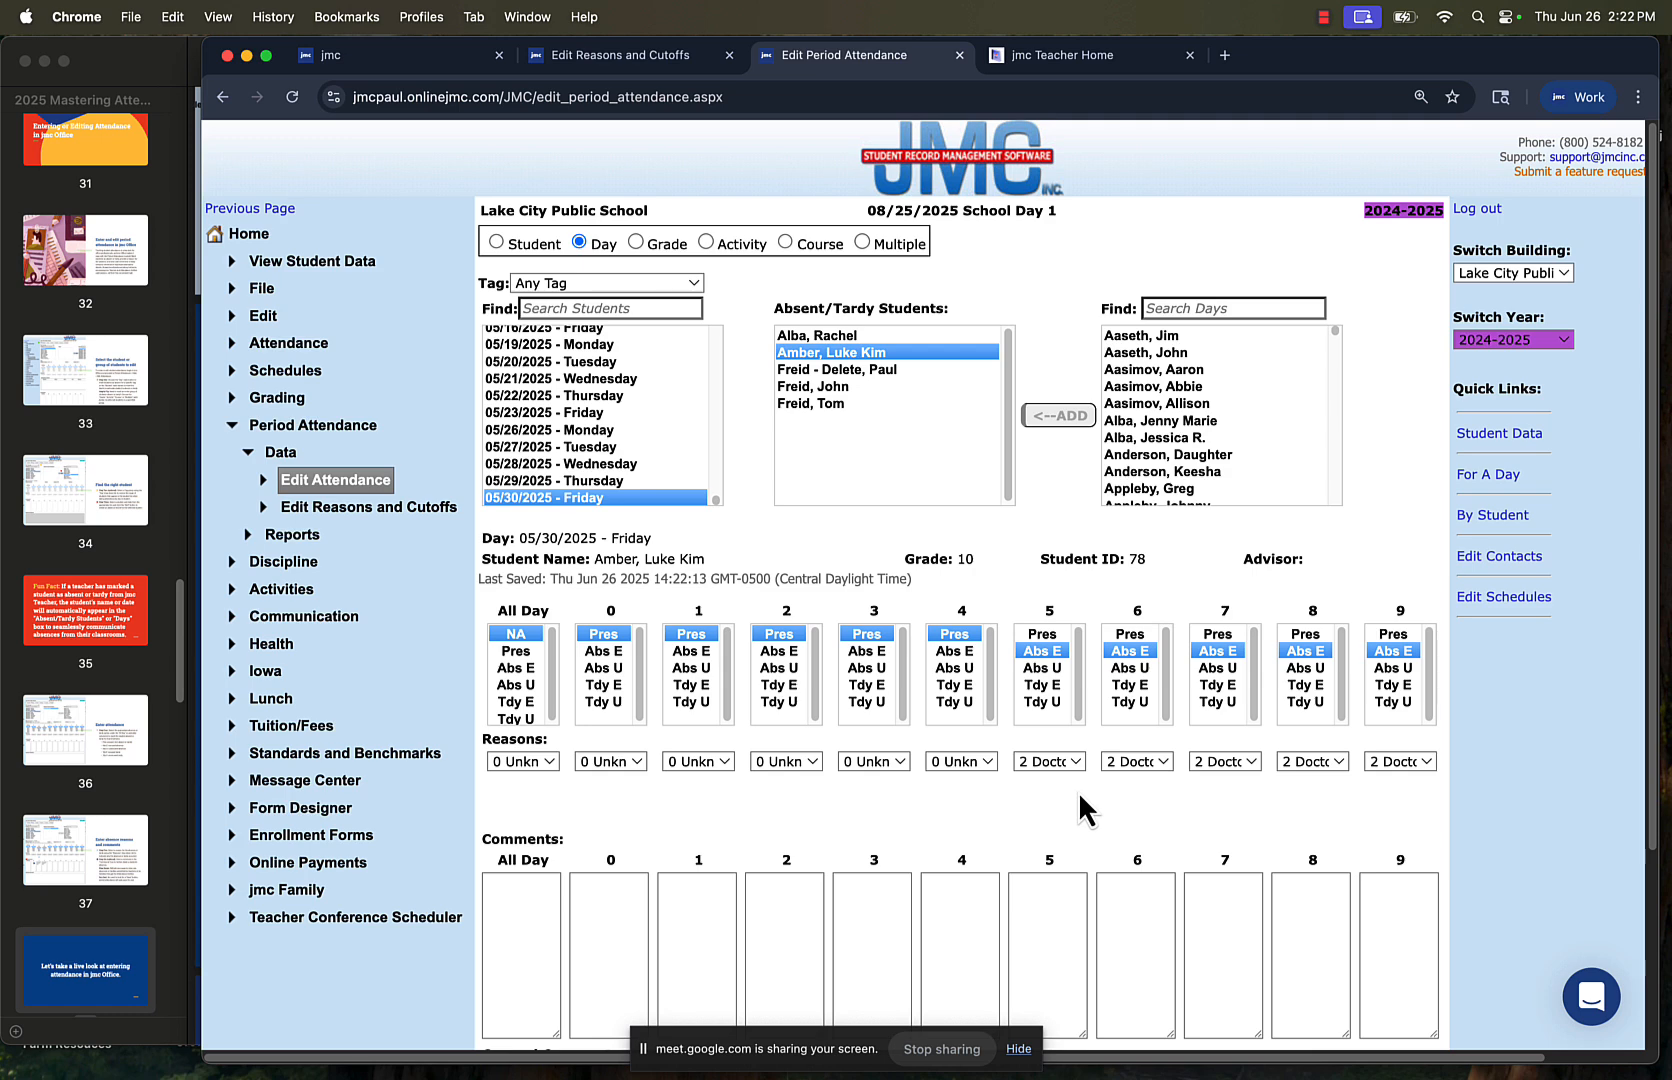
Switch to the 2025 Mastering Attendance.pdf slides in Preview and go to page 39, Period Attendance Reports
click(88, 952)
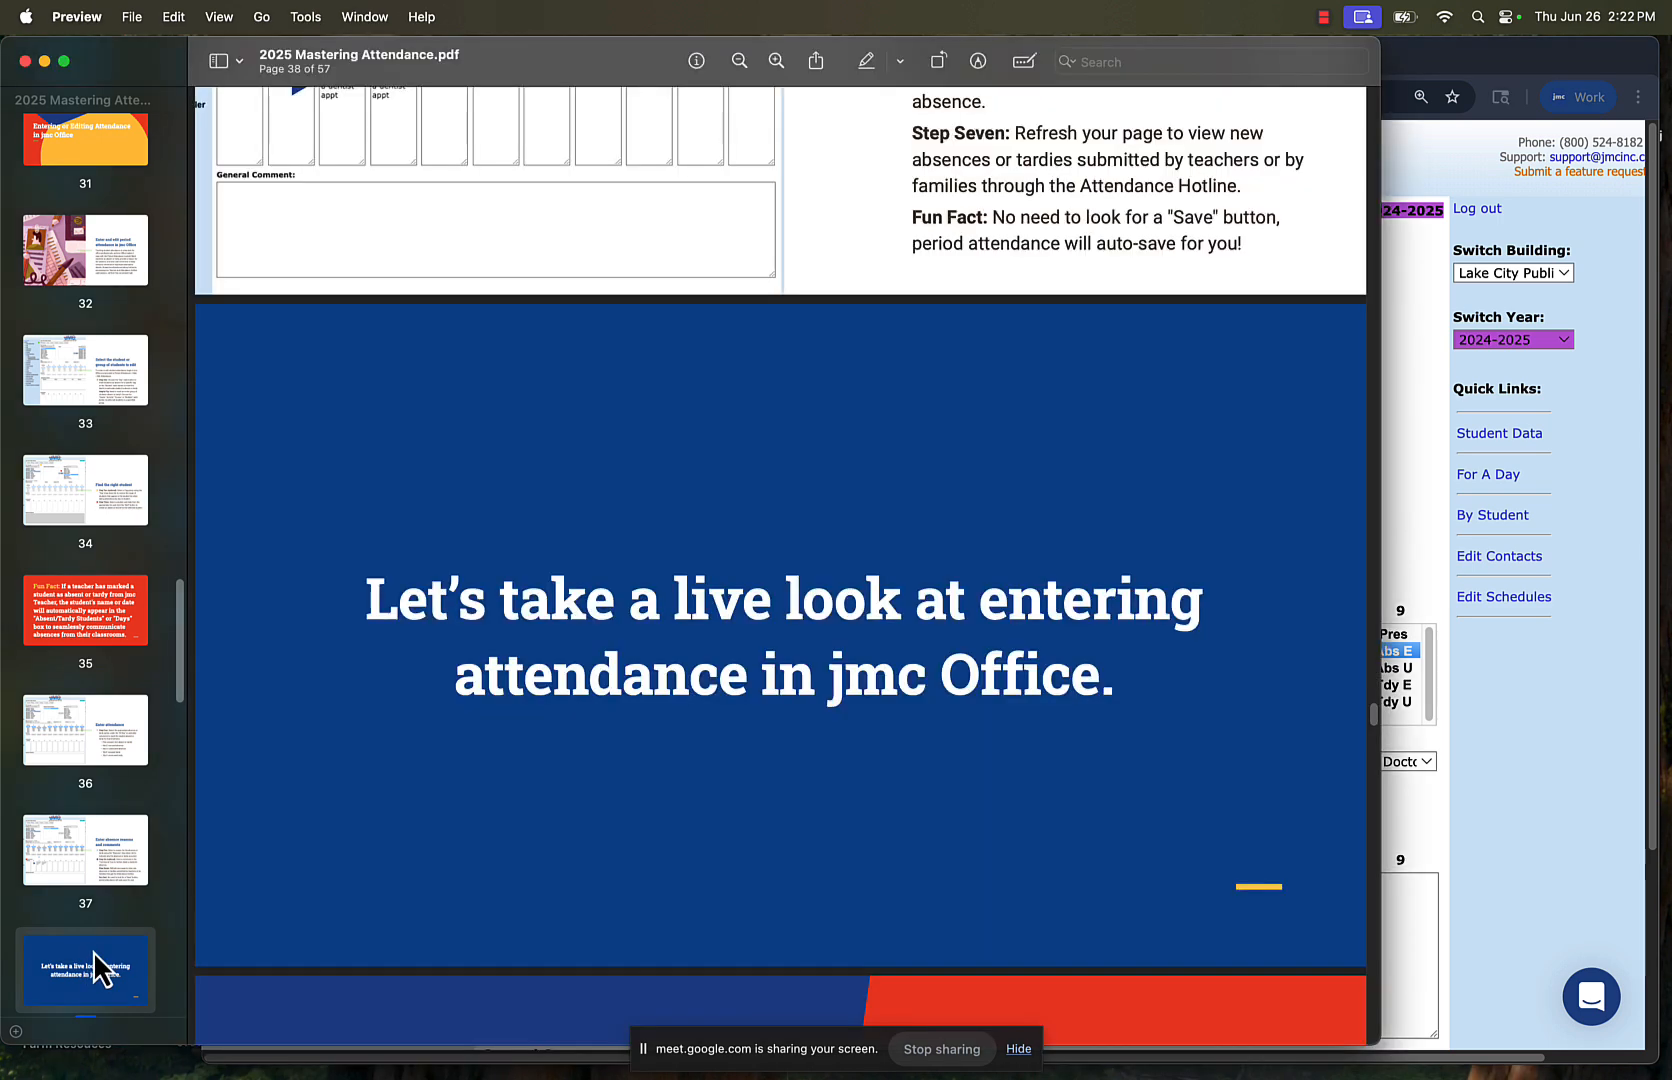
scroll(93, 951, down, 3)
click(102, 921)
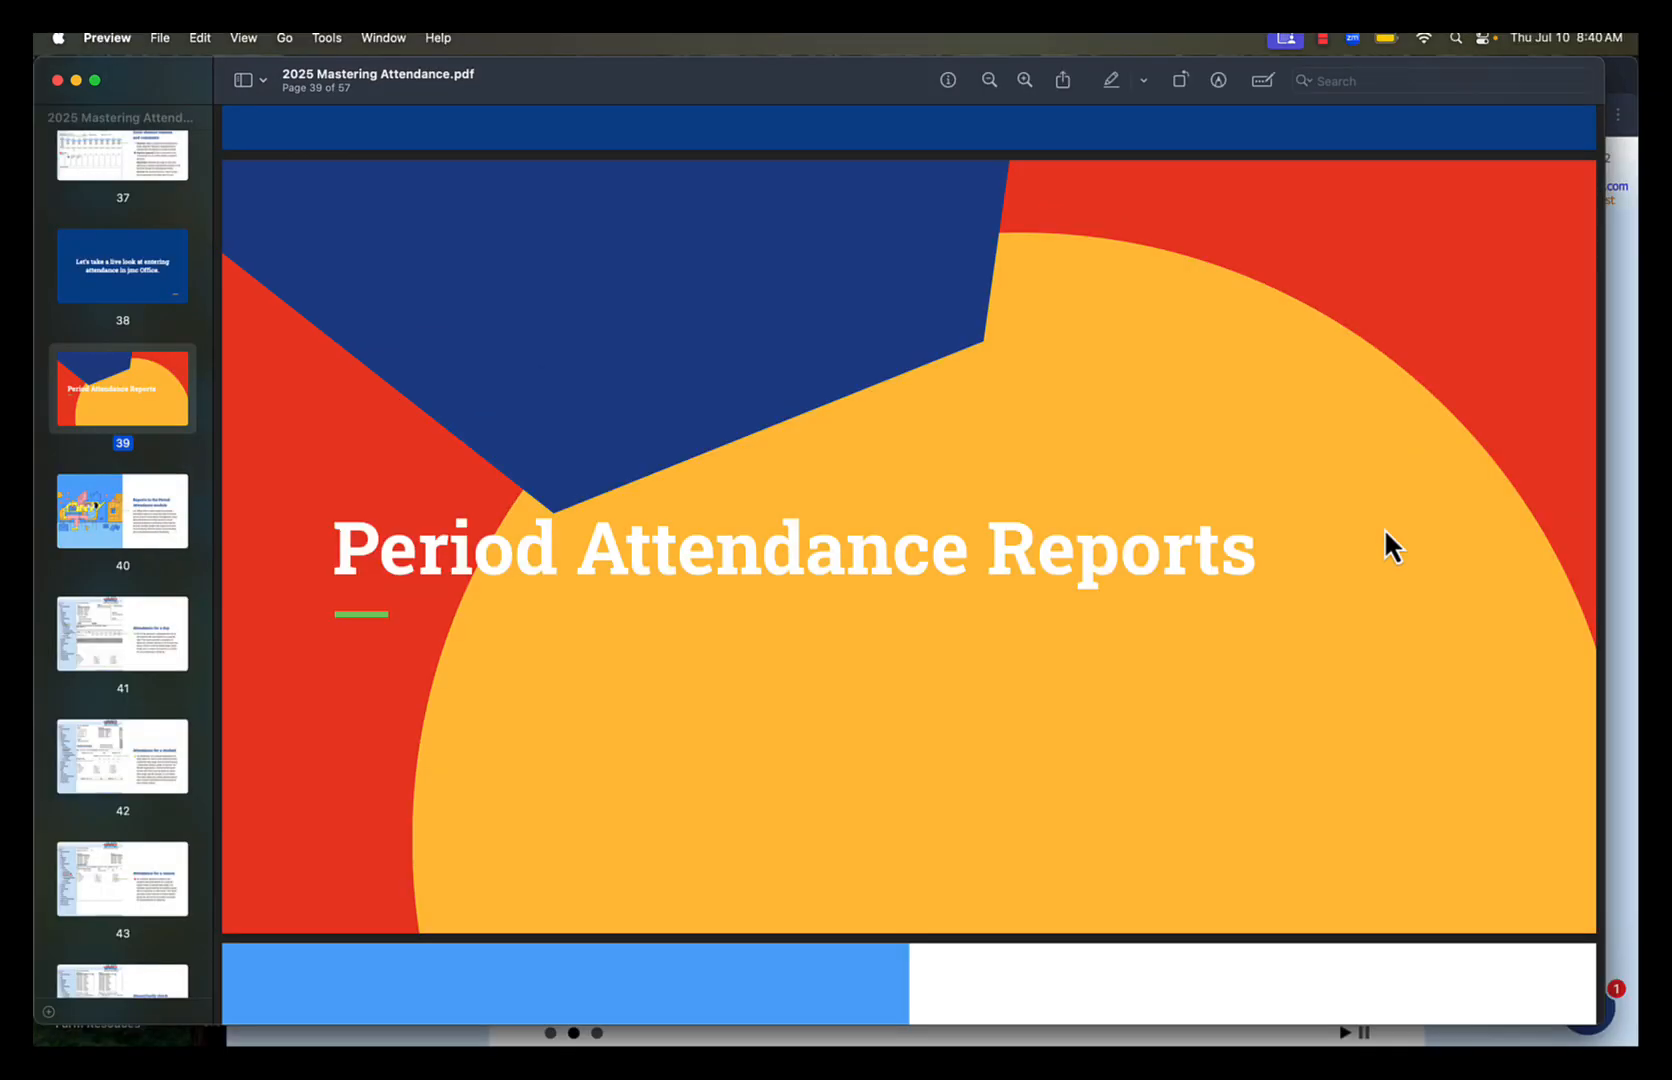
Switch back to jmc Office in Chrome and open the Teacher section of Online Settings
click(1634, 556)
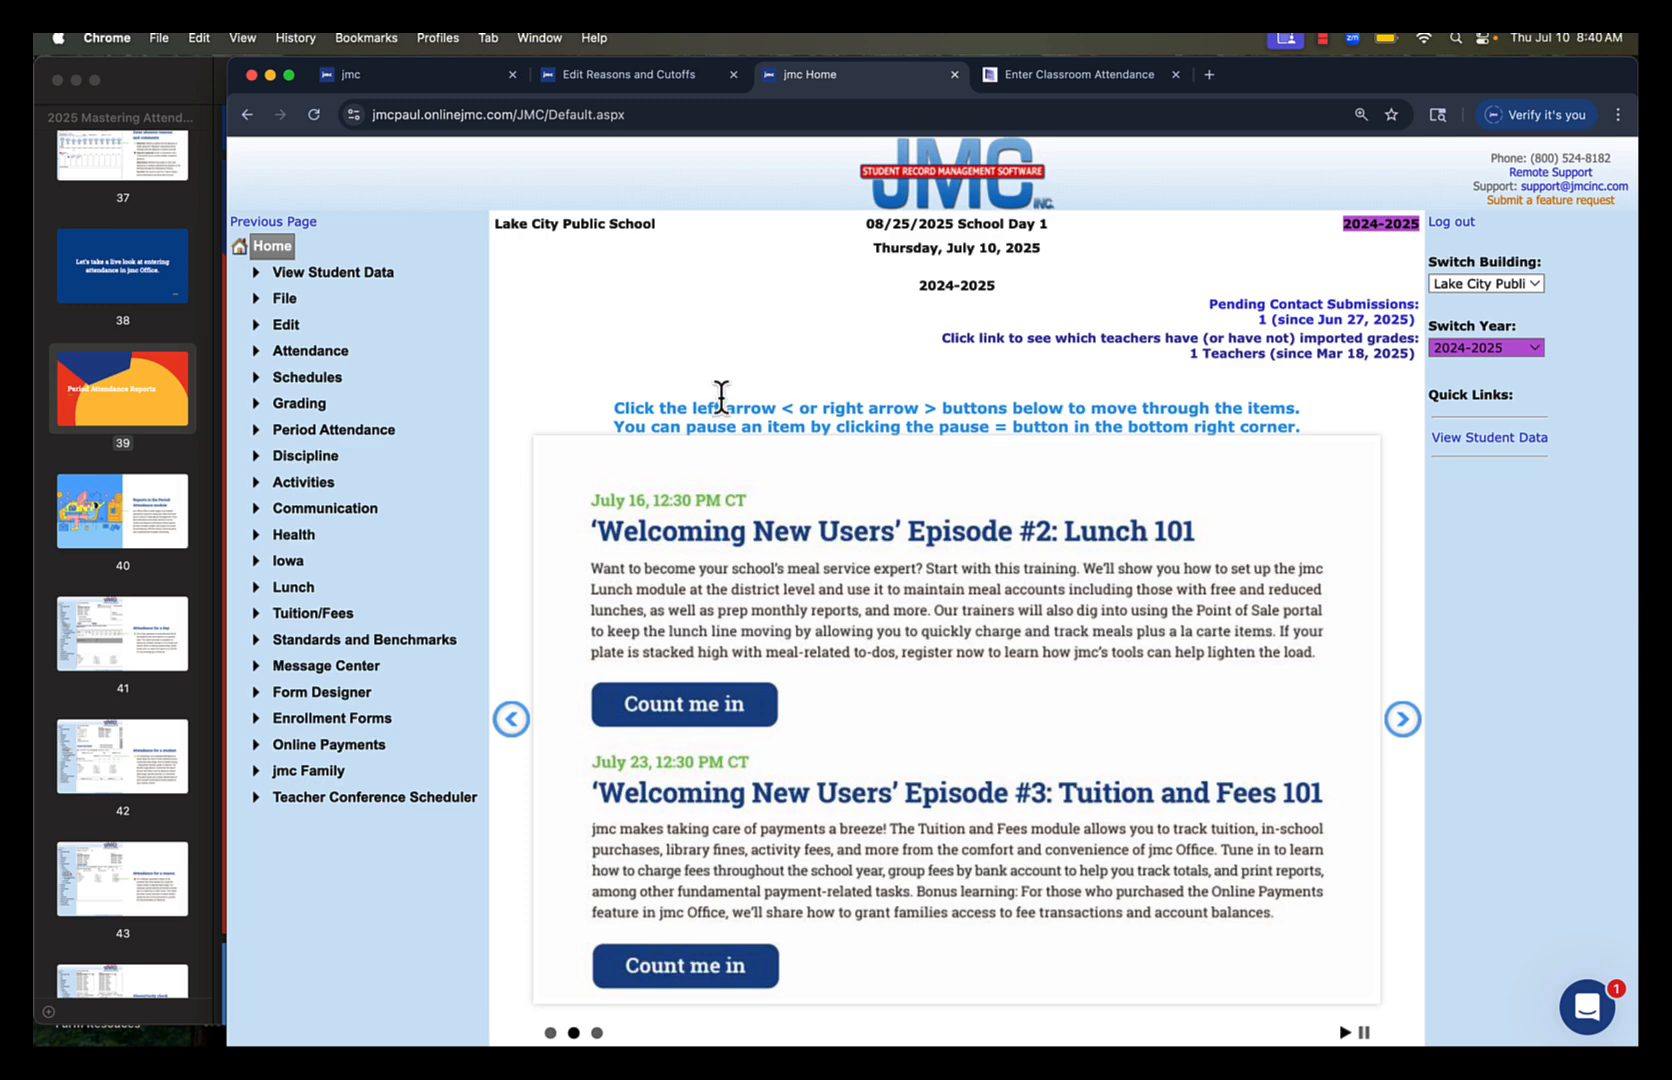
click(289, 298)
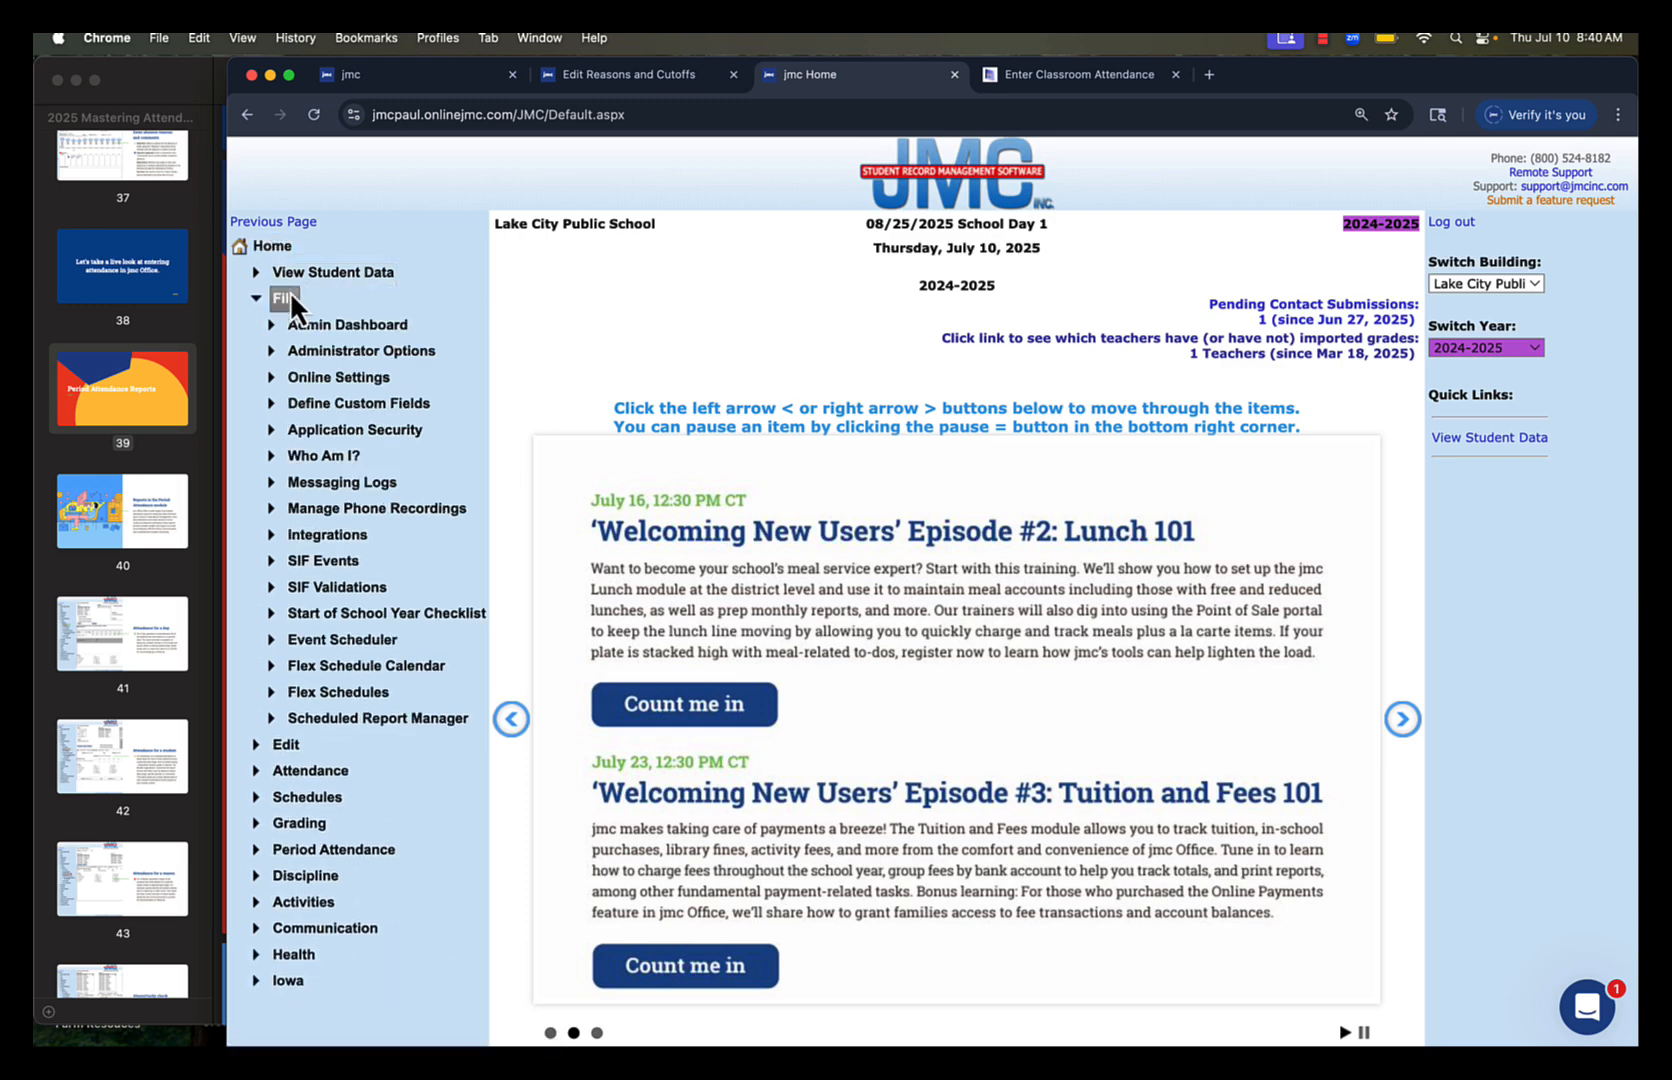
click(312, 380)
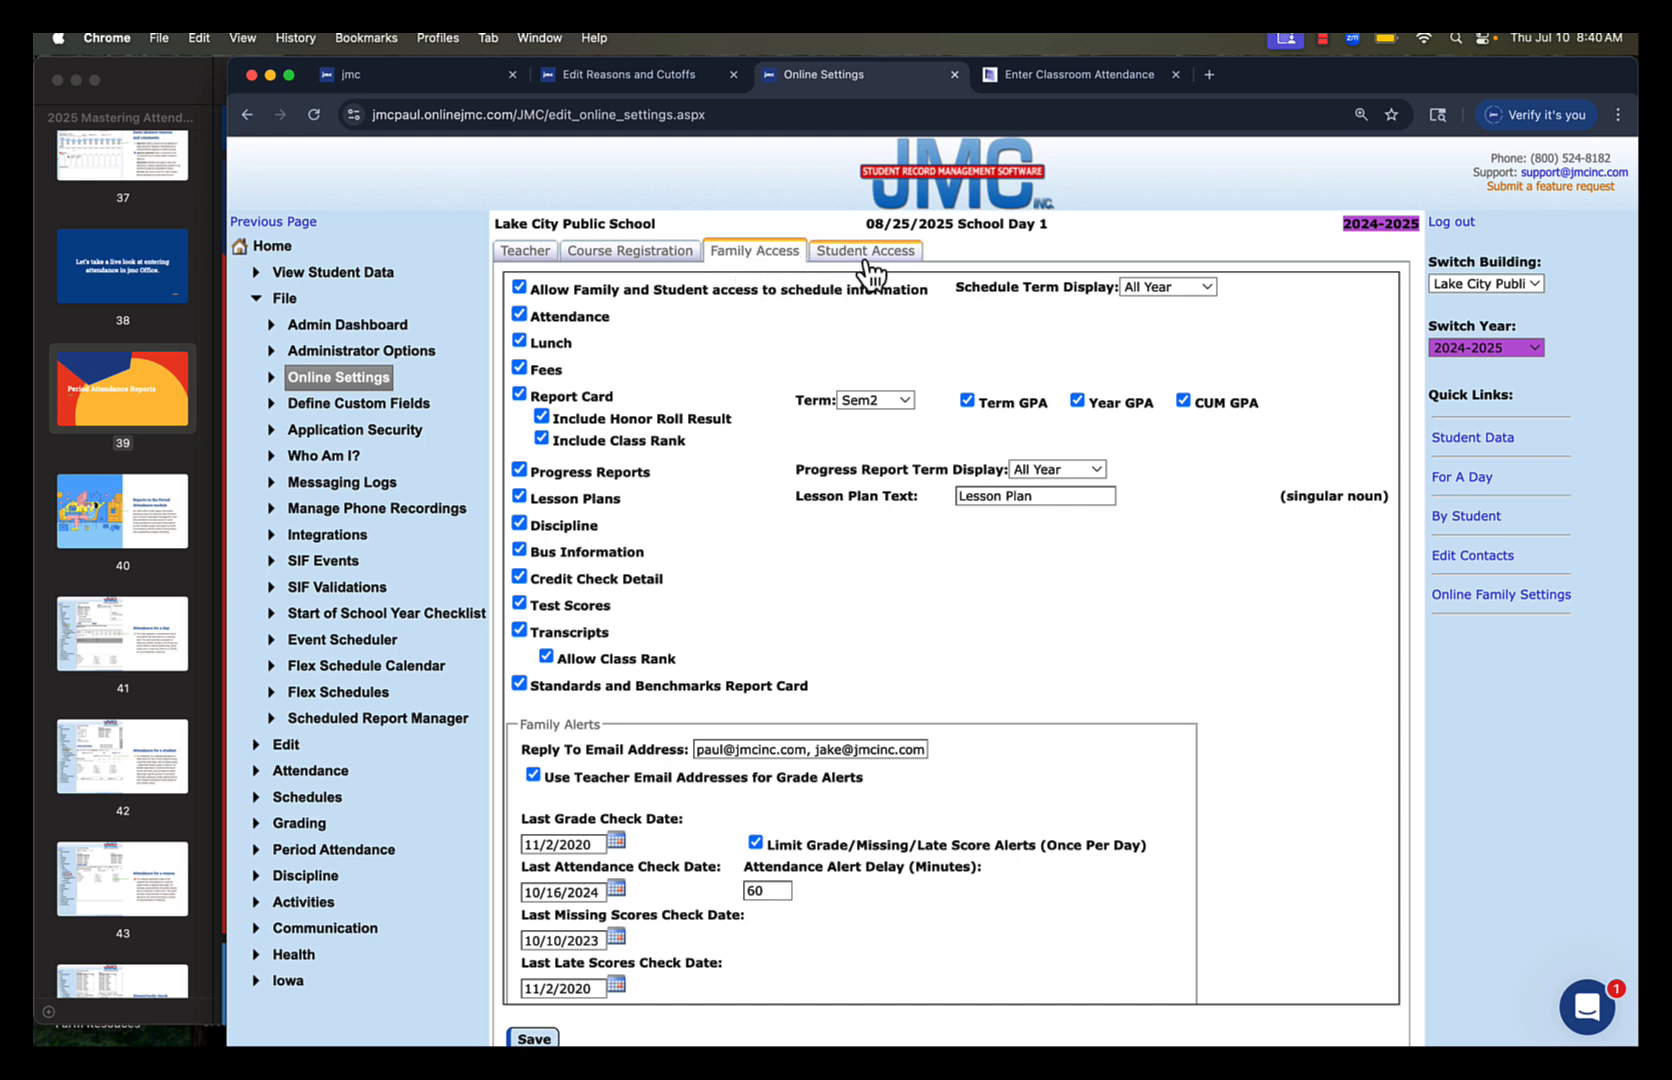
click(546, 262)
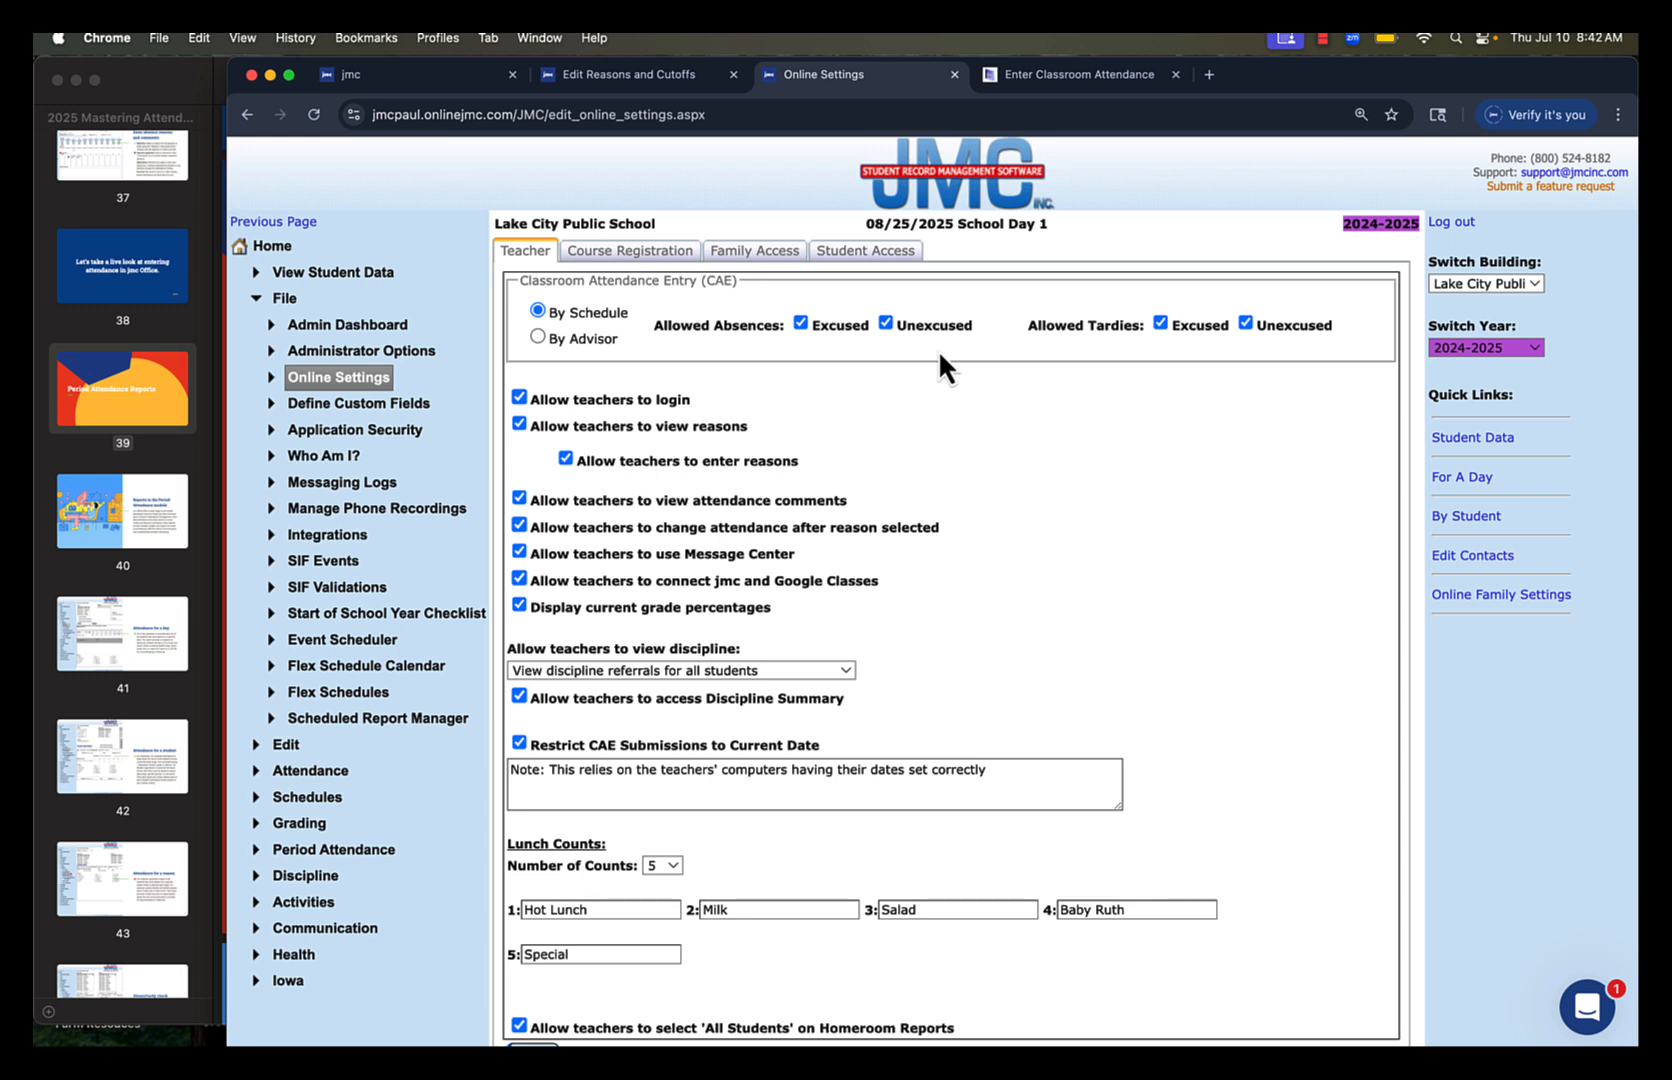
Disallow Excused for both absences and tardies in Classroom Attendance Entry and save the teacher settings
click(801, 320)
scroll(1012, 418, down, 3)
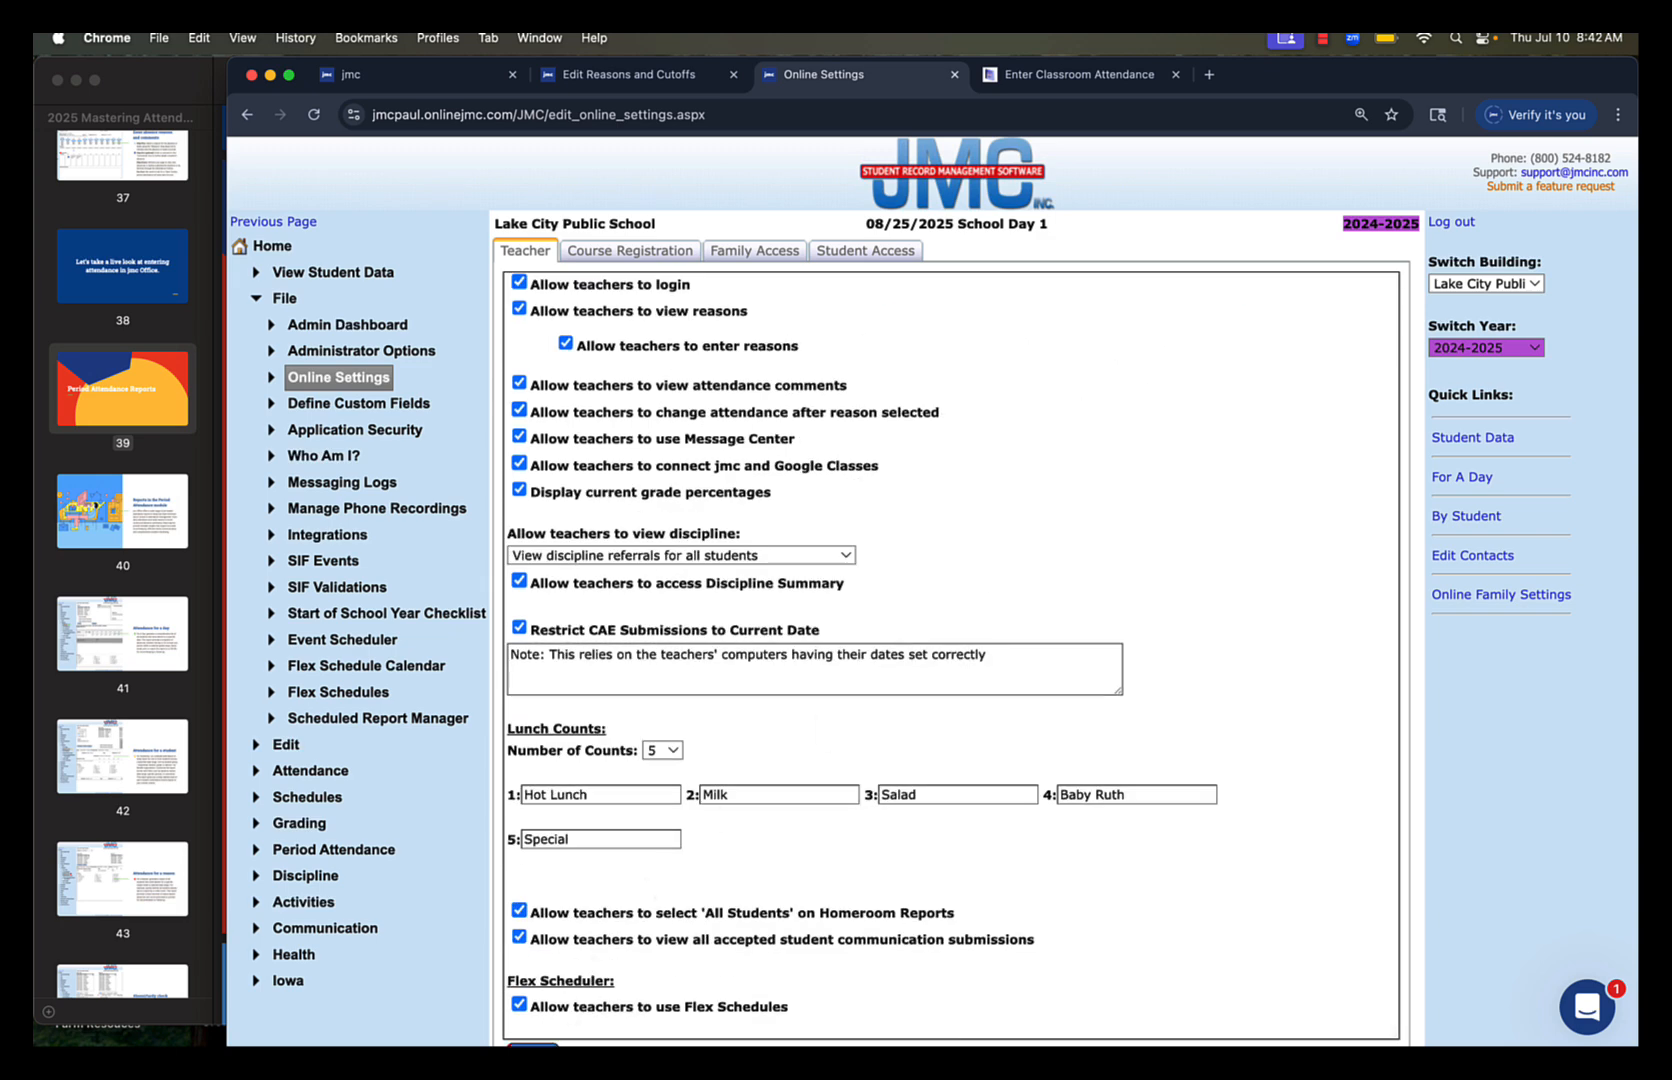
scroll(950, 550, up, 3)
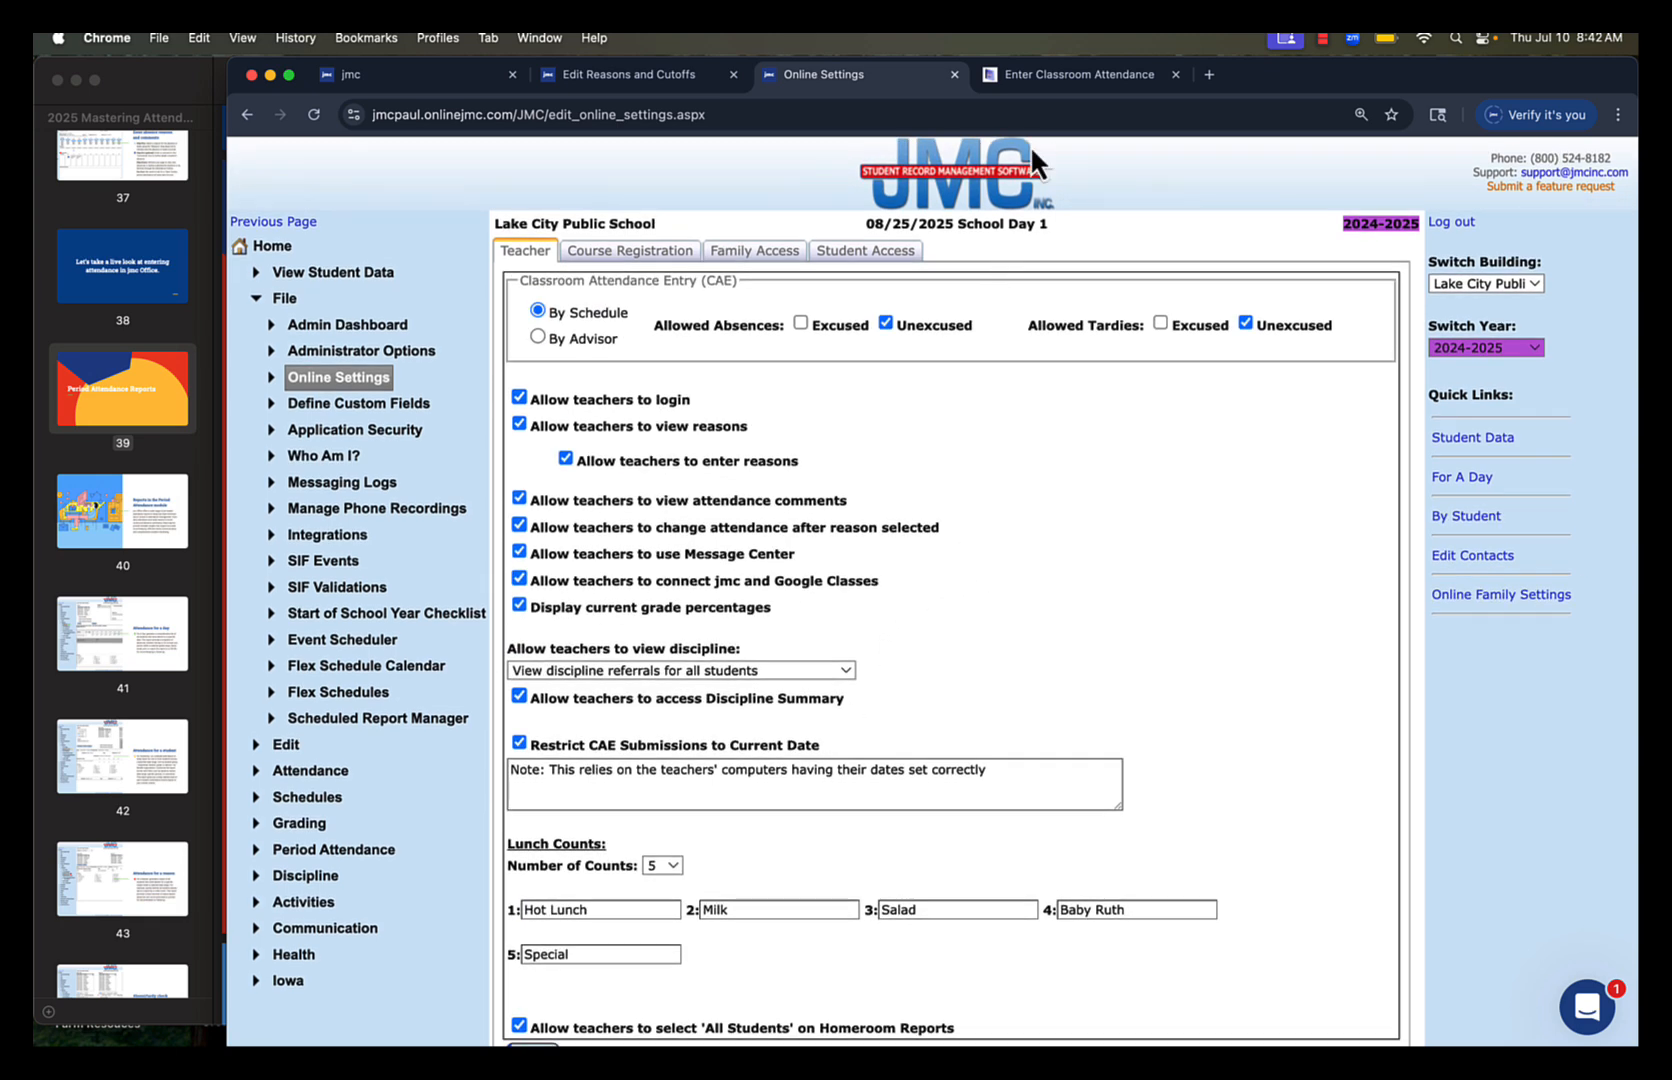
Switch to the teacher's Enter Classroom Attendance page, refresh it and examine the attendance options available for each student
click(1067, 78)
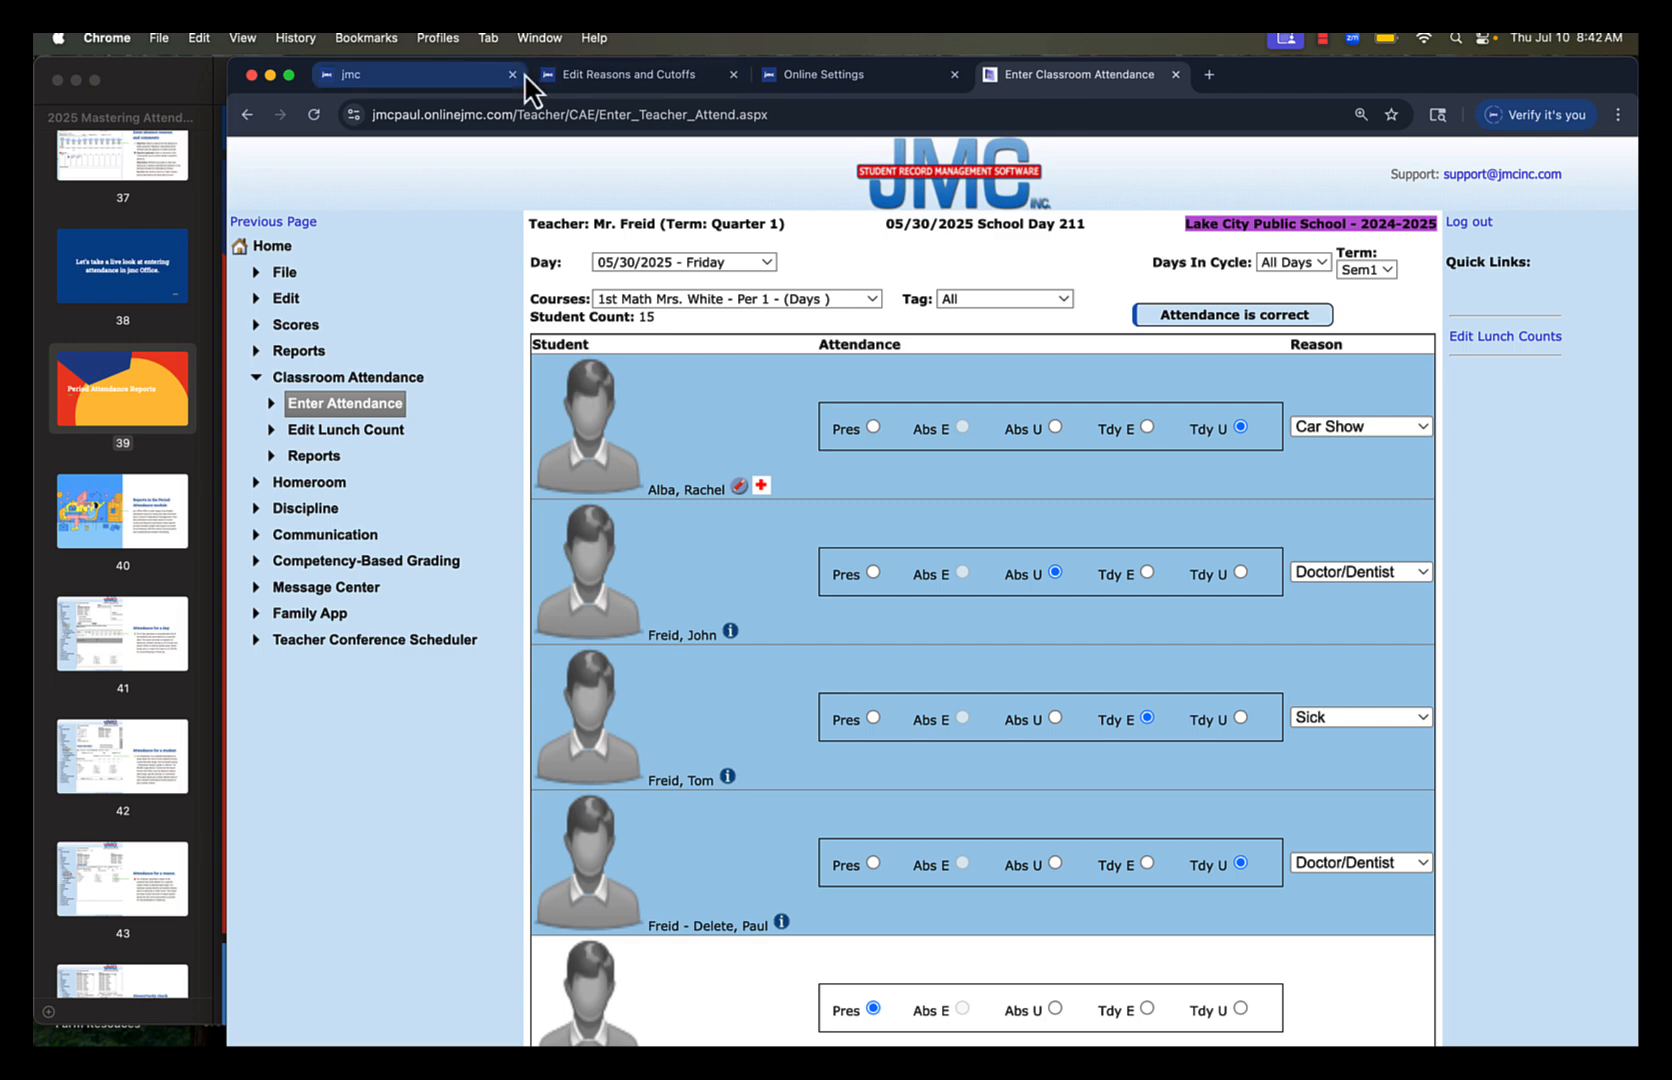
click(314, 114)
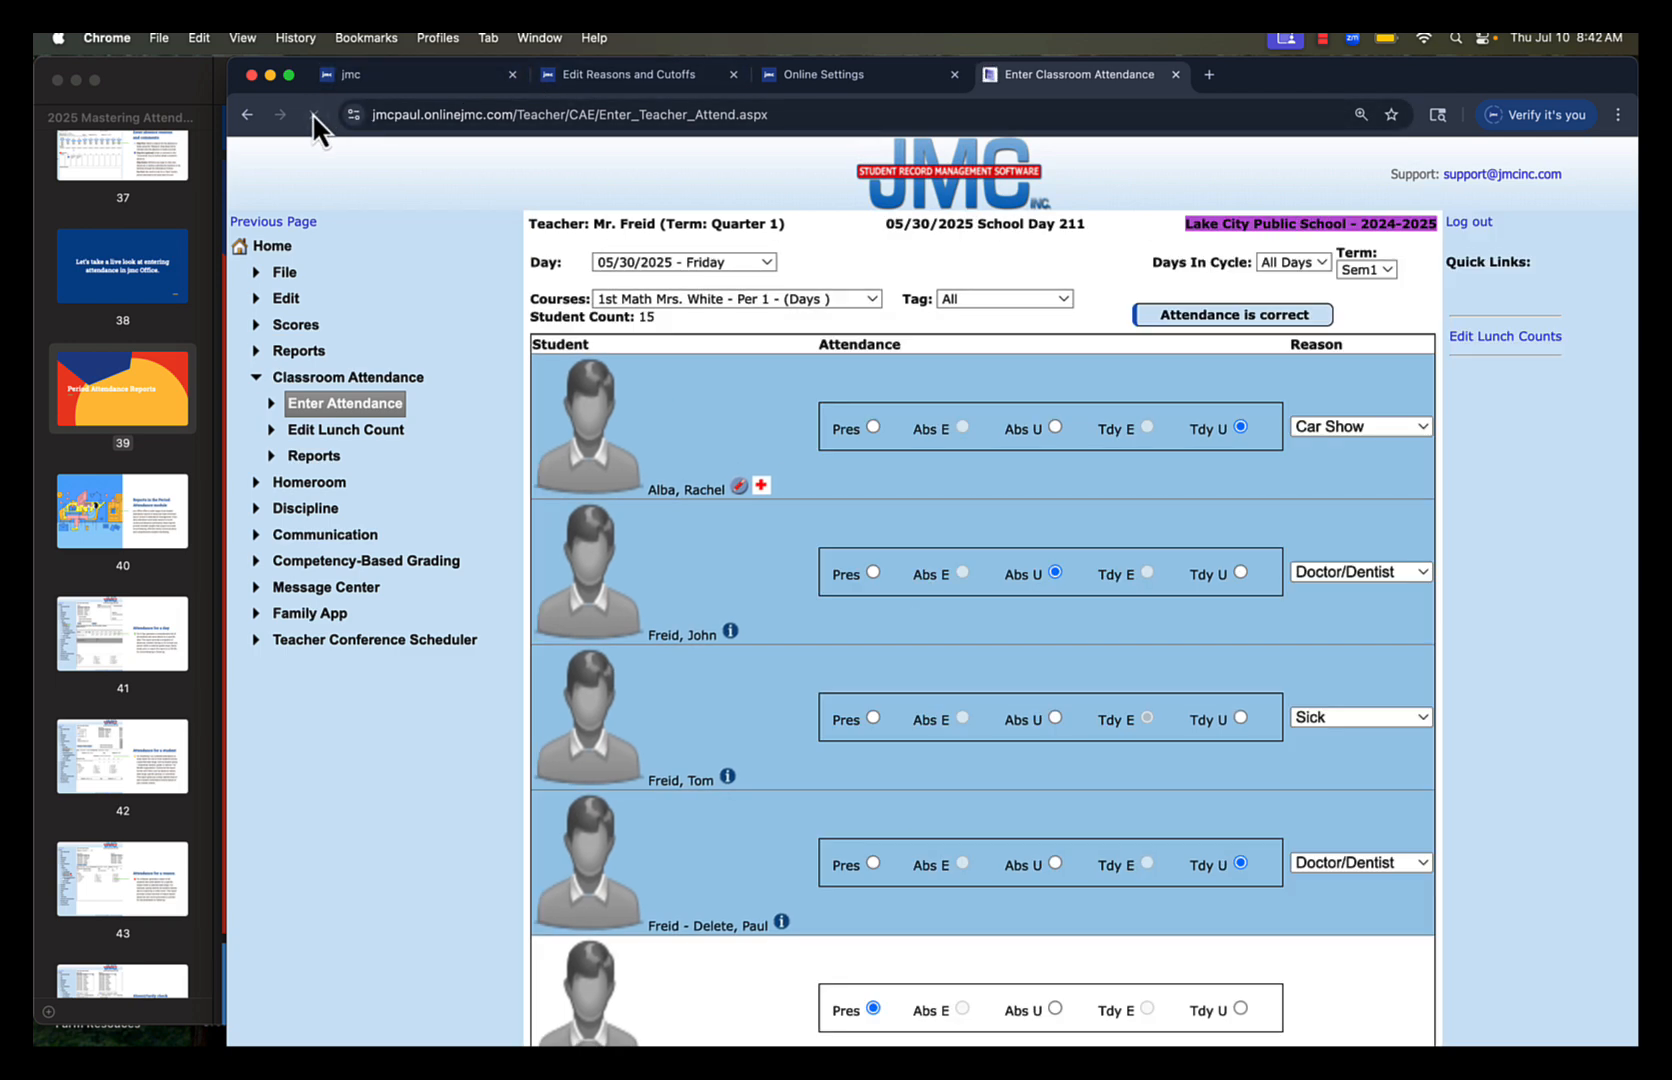
scroll(1494, 811, down, 3)
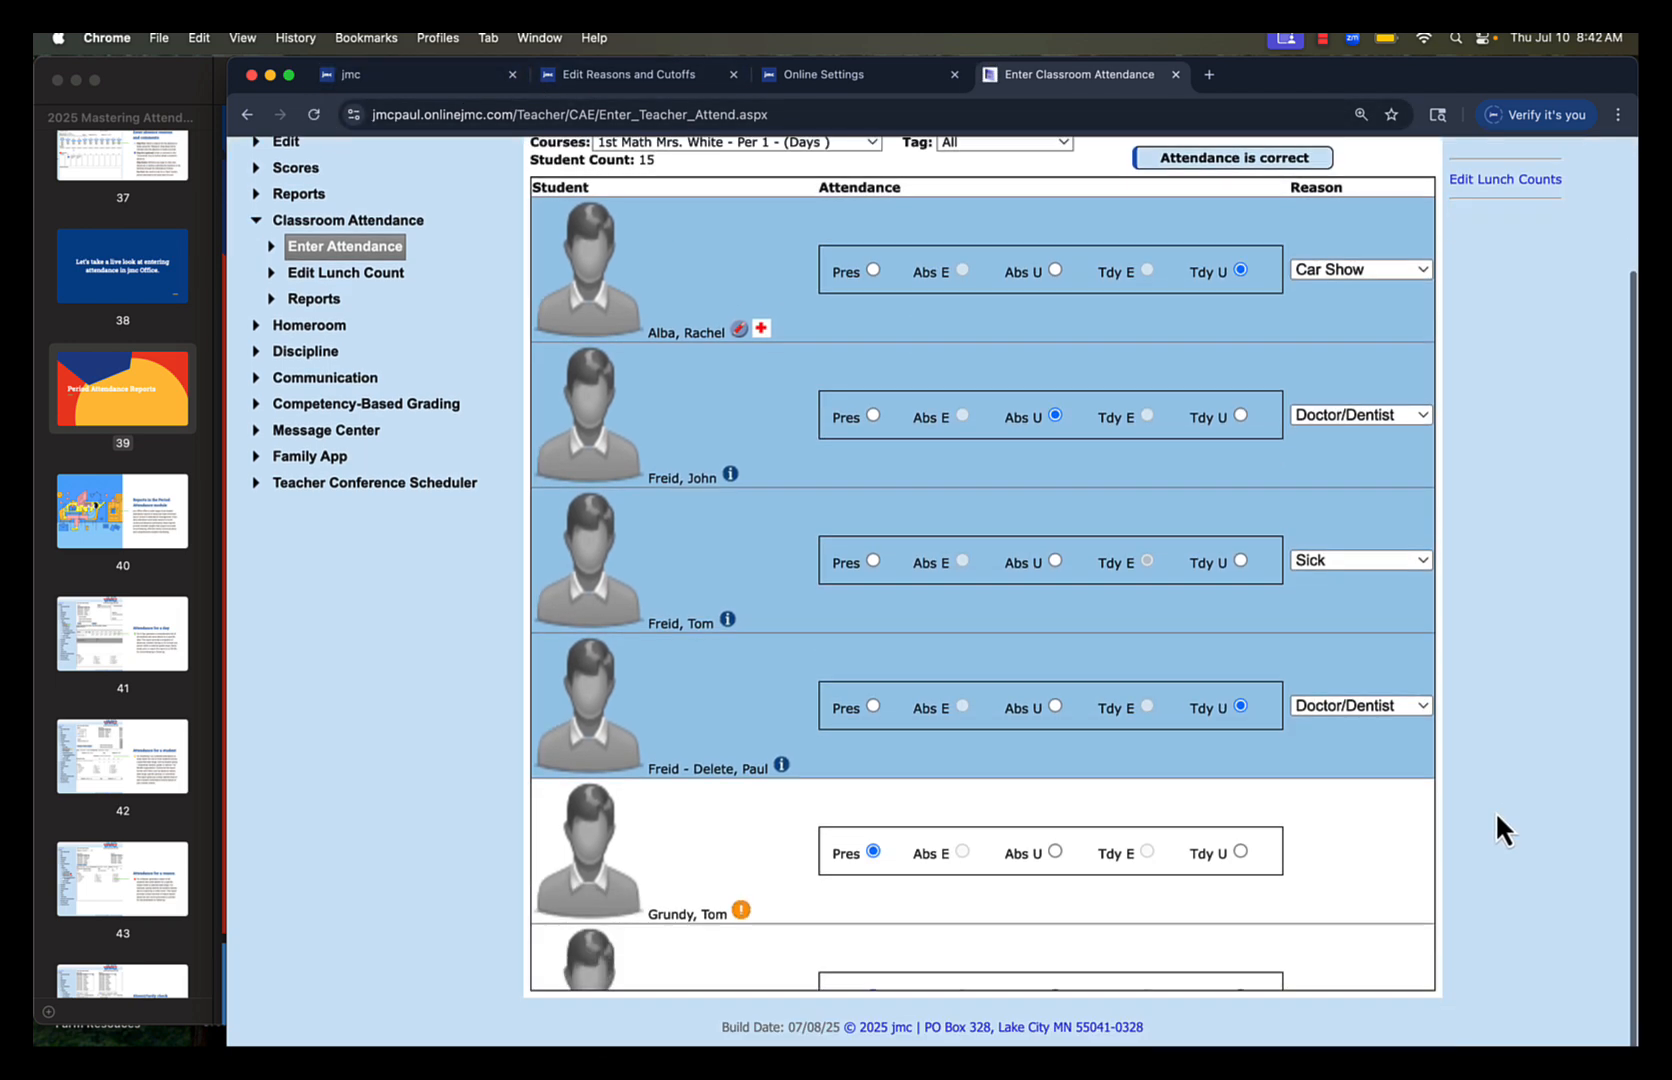
Try the unexcused tardy option for the first student marked present, and set that student's attendance to unexcused absent (Abs U)
scroll(1010, 626, down, 2)
scroll(1010, 626, down, 5)
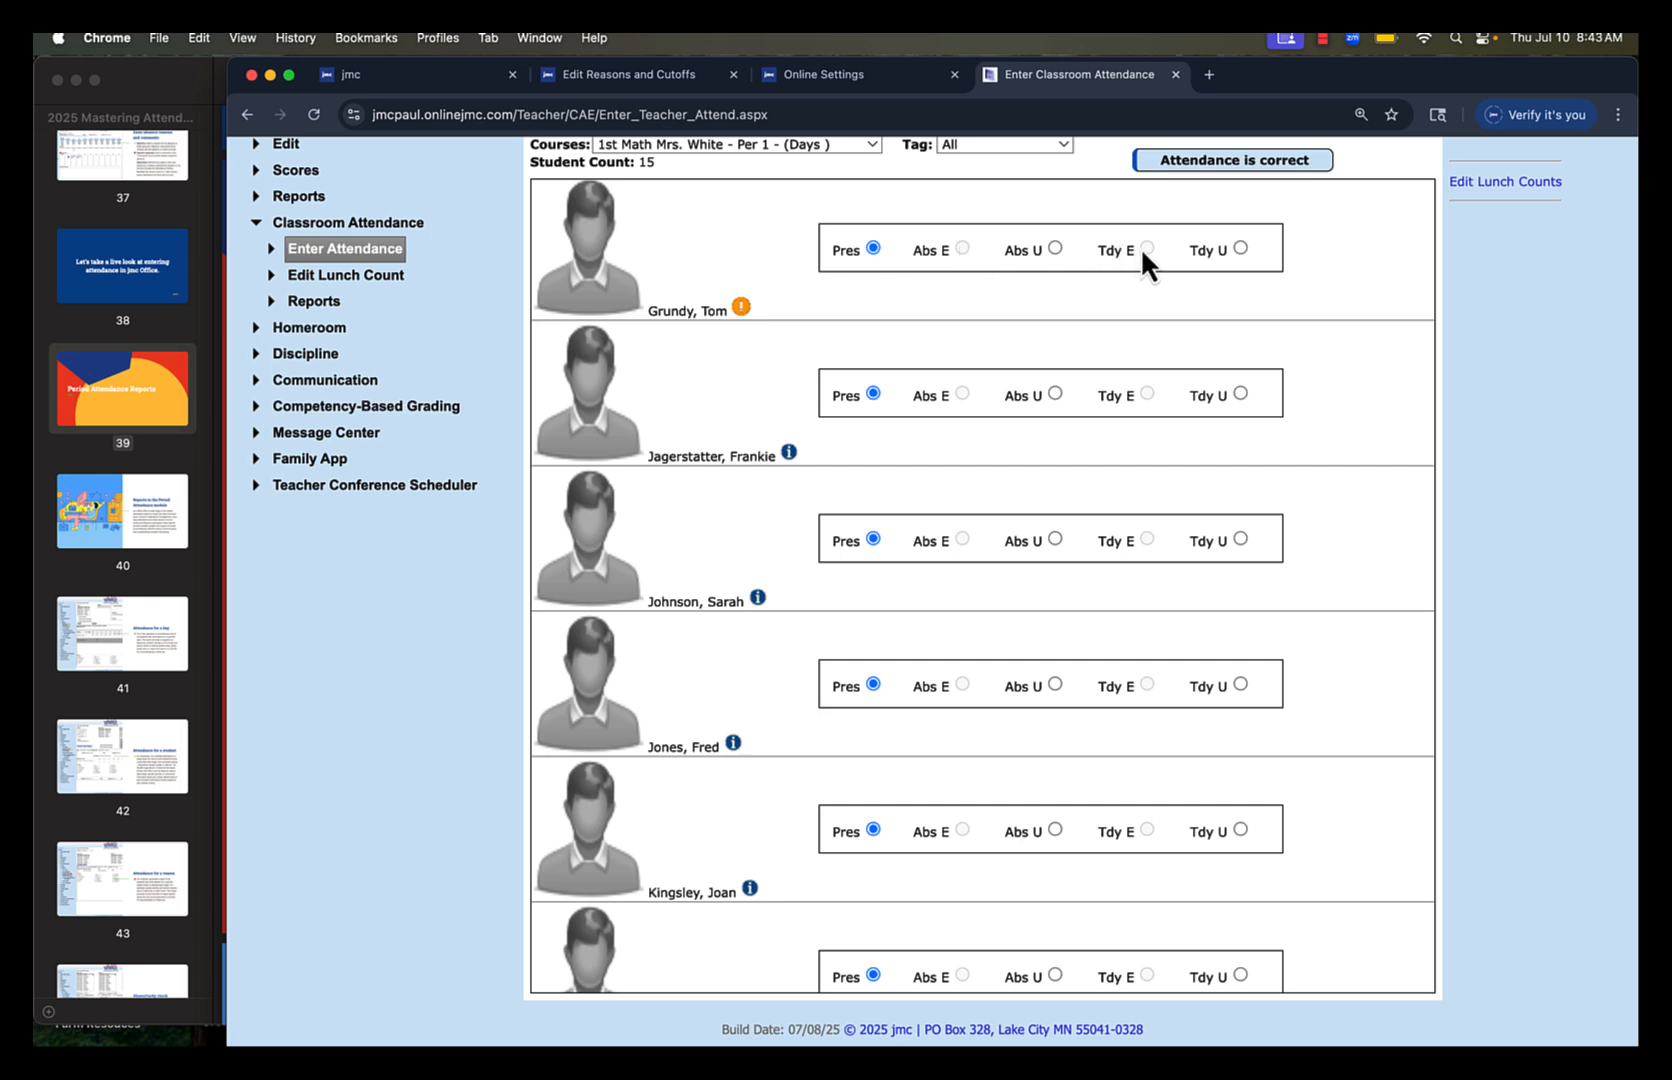
click(1055, 247)
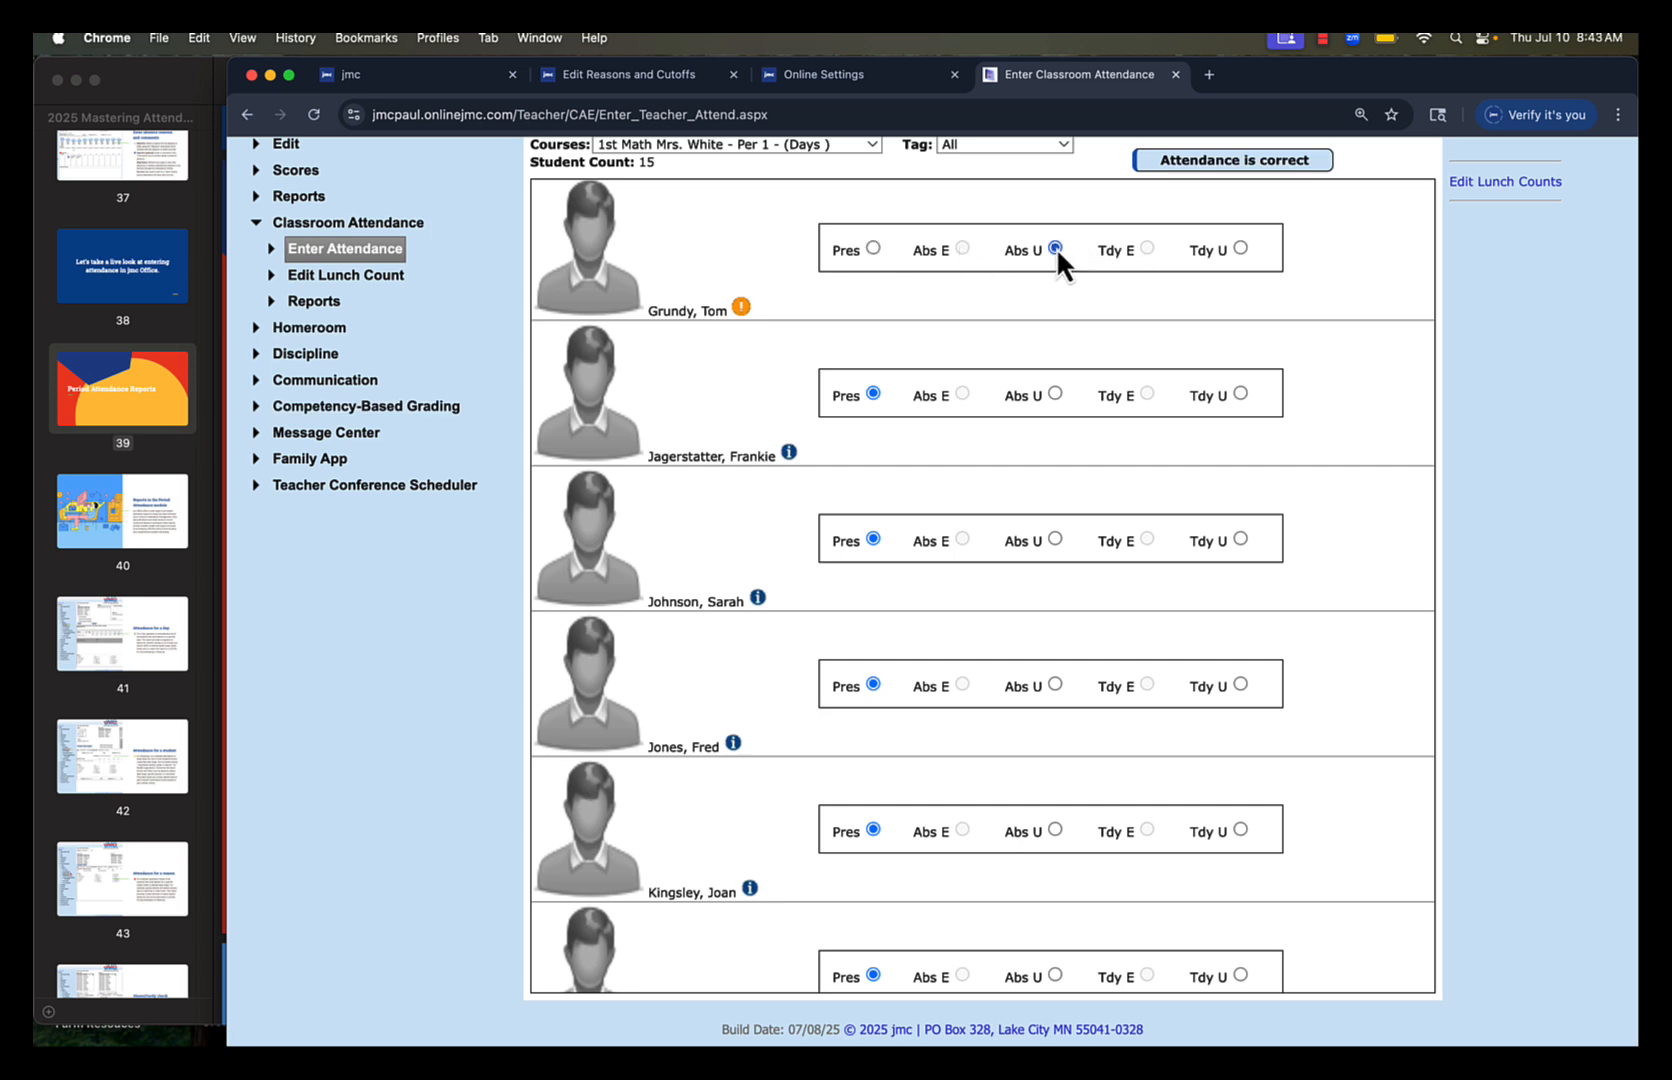
click(1240, 248)
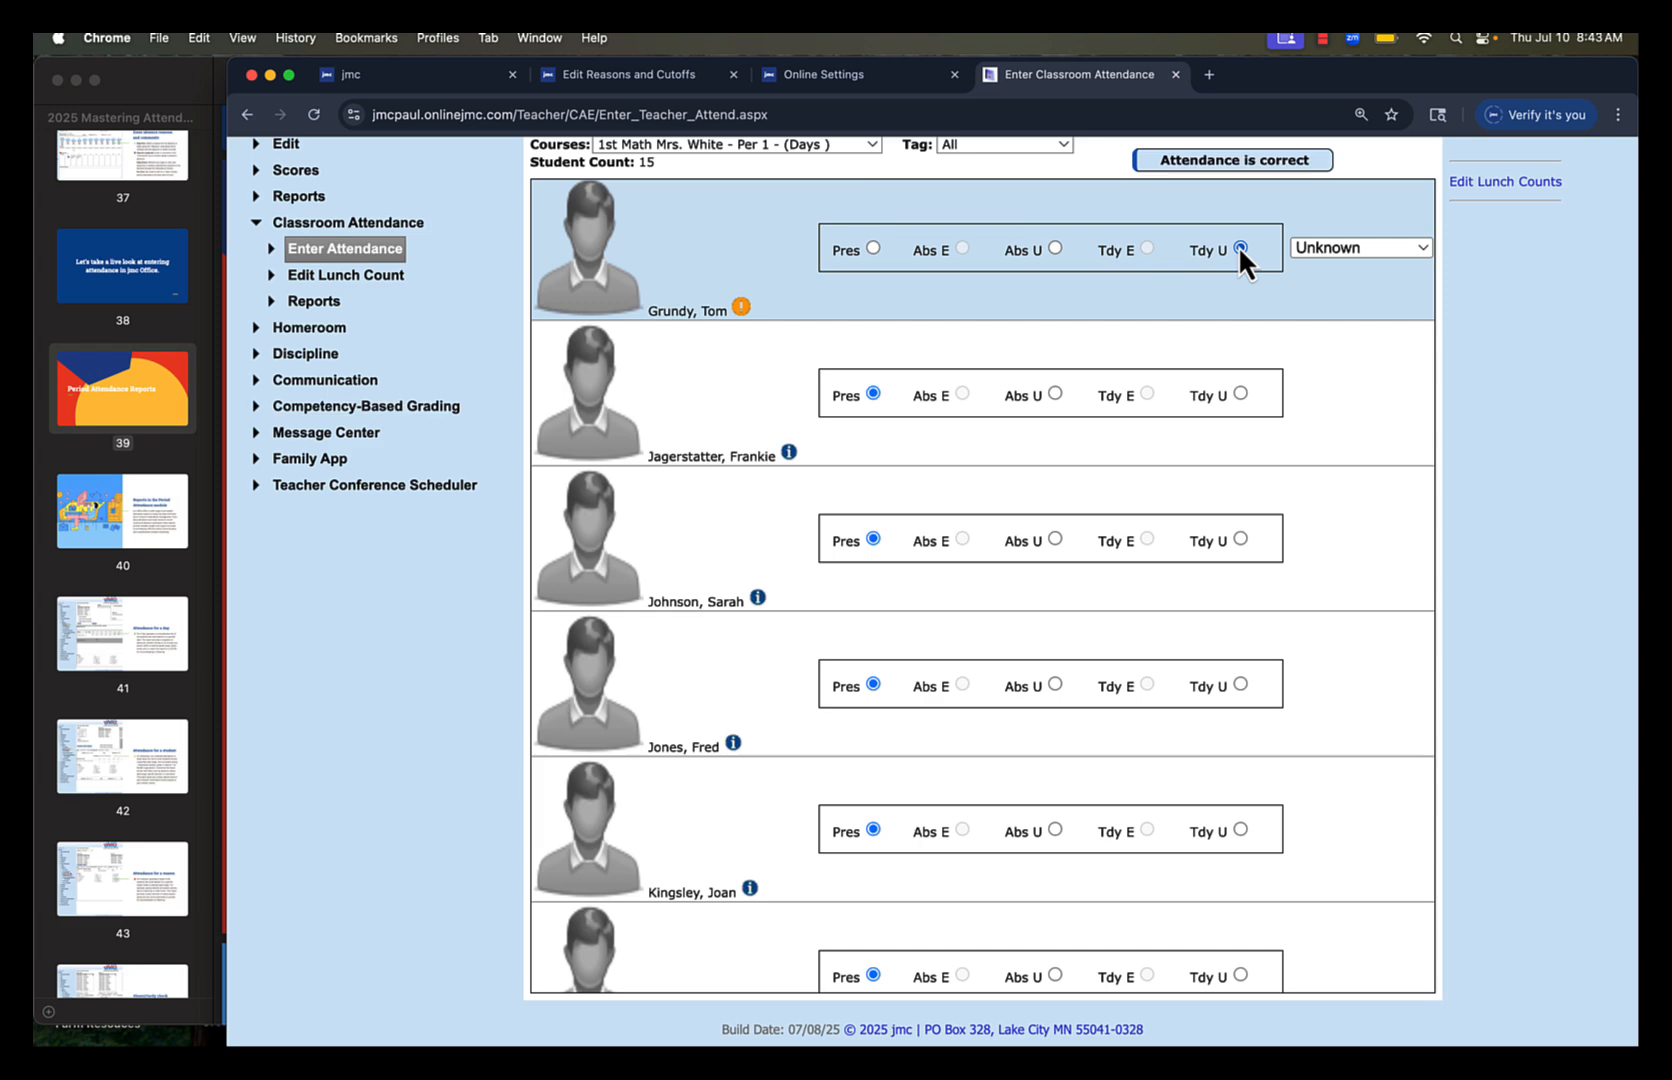
click(1054, 248)
scroll(1054, 247, up, 6)
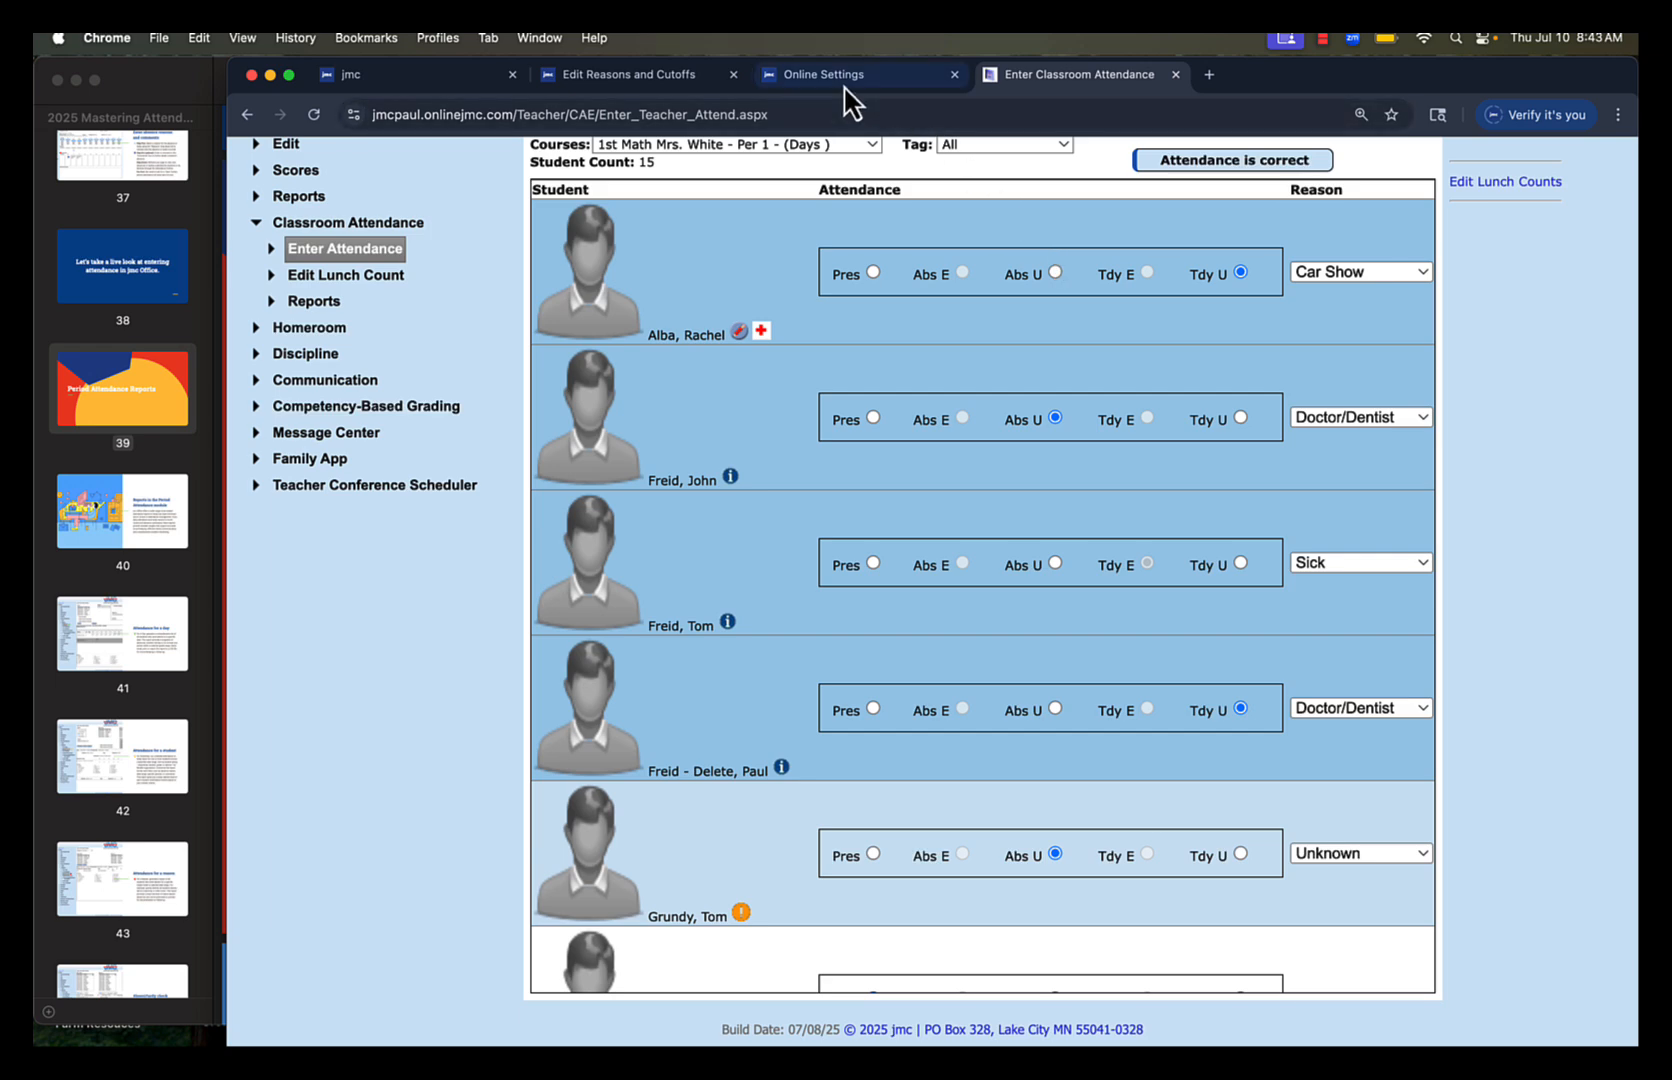
Return to Online Settings, switch to the 2025 Mastering Attendance.pdf slides in Preview and show page 39 in full screen
click(795, 76)
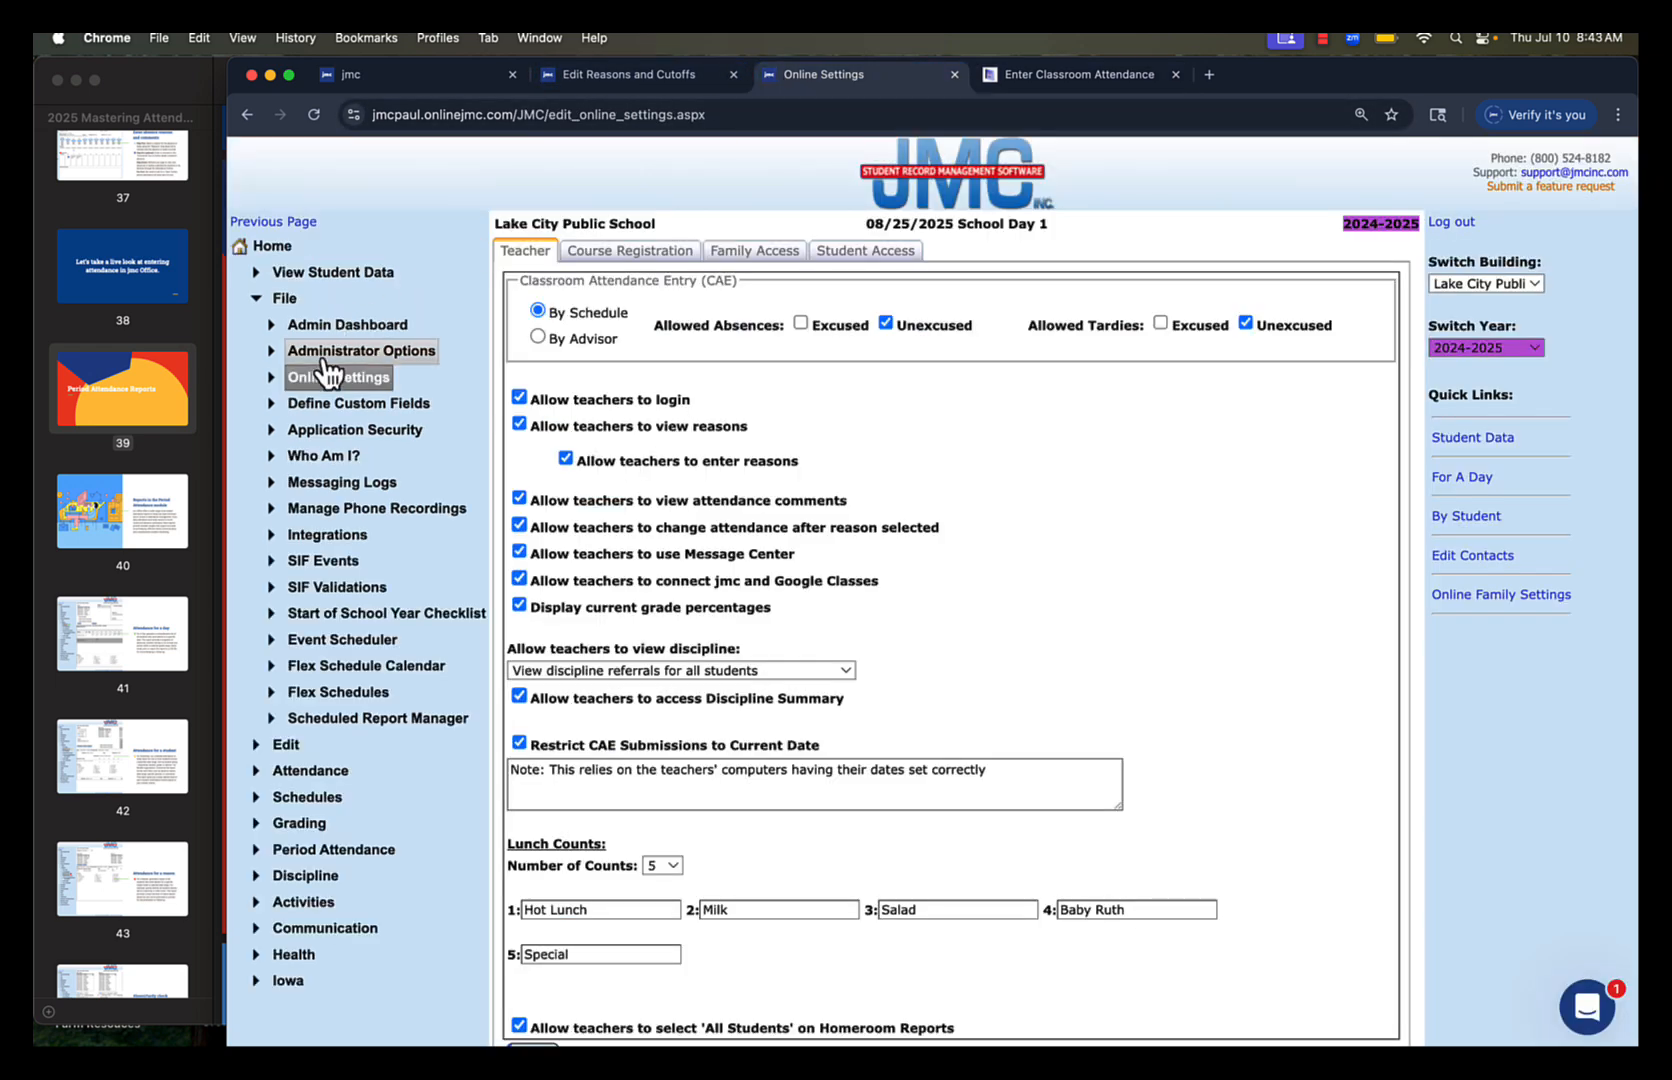
click(157, 412)
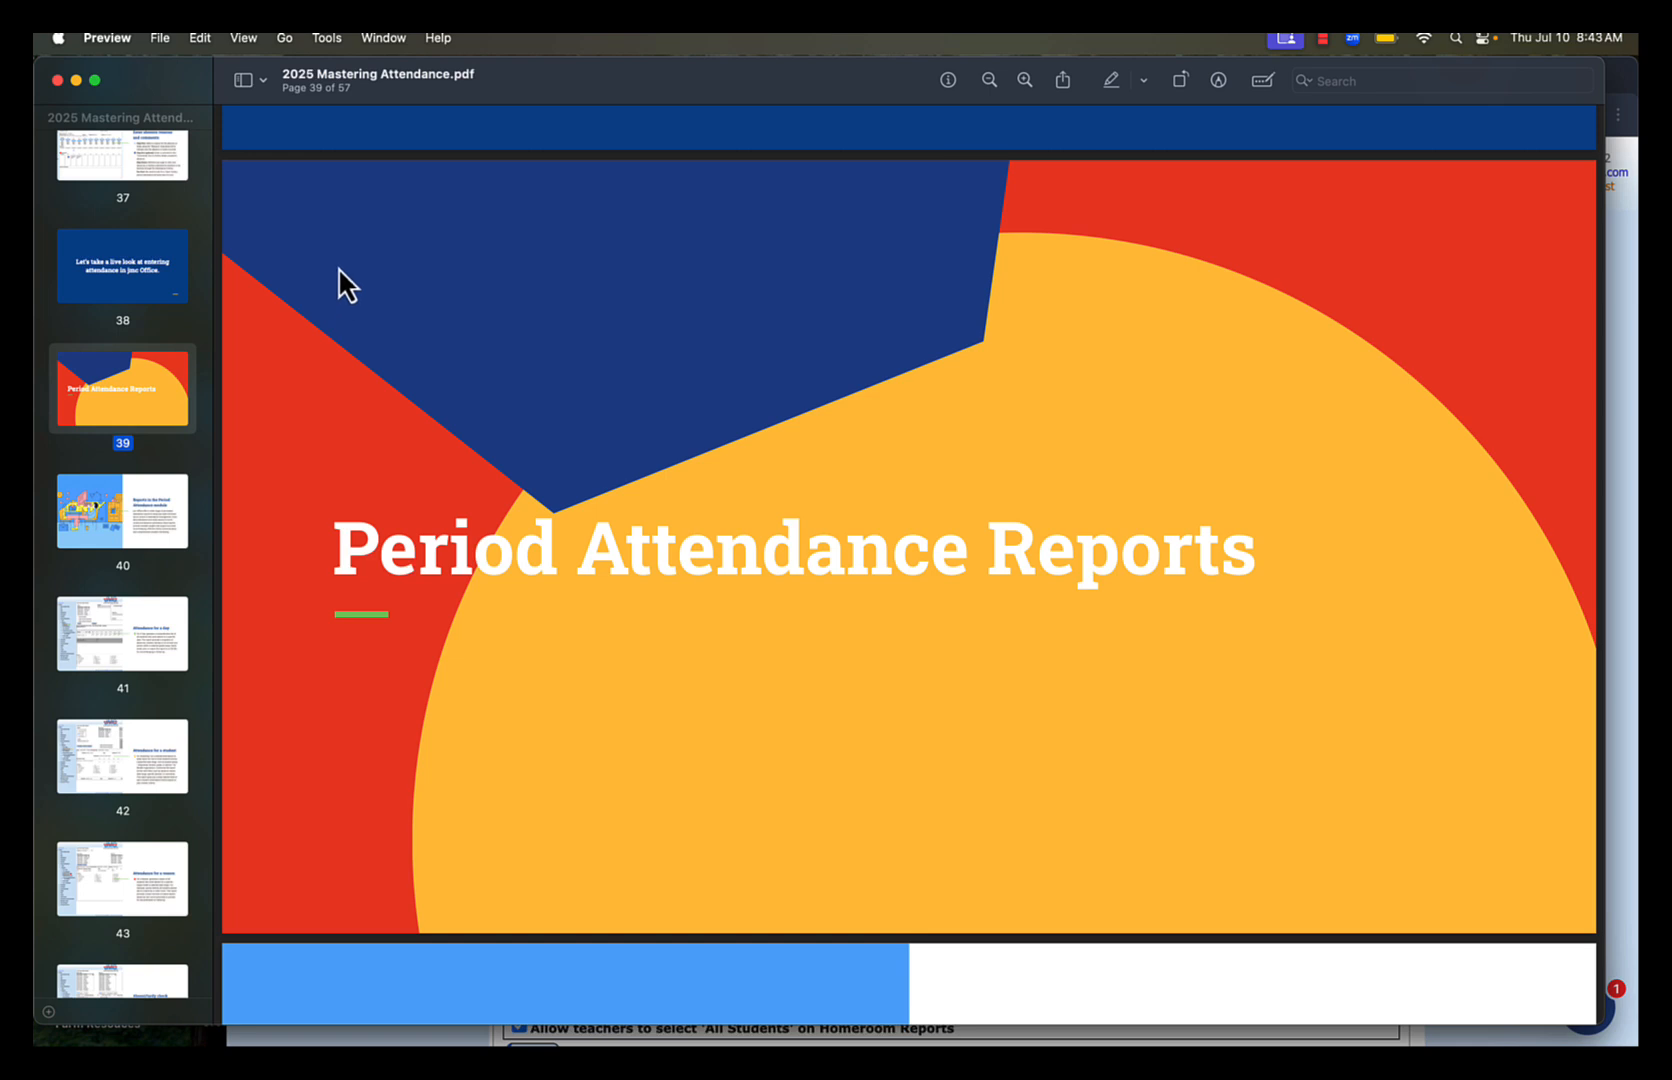
click(246, 42)
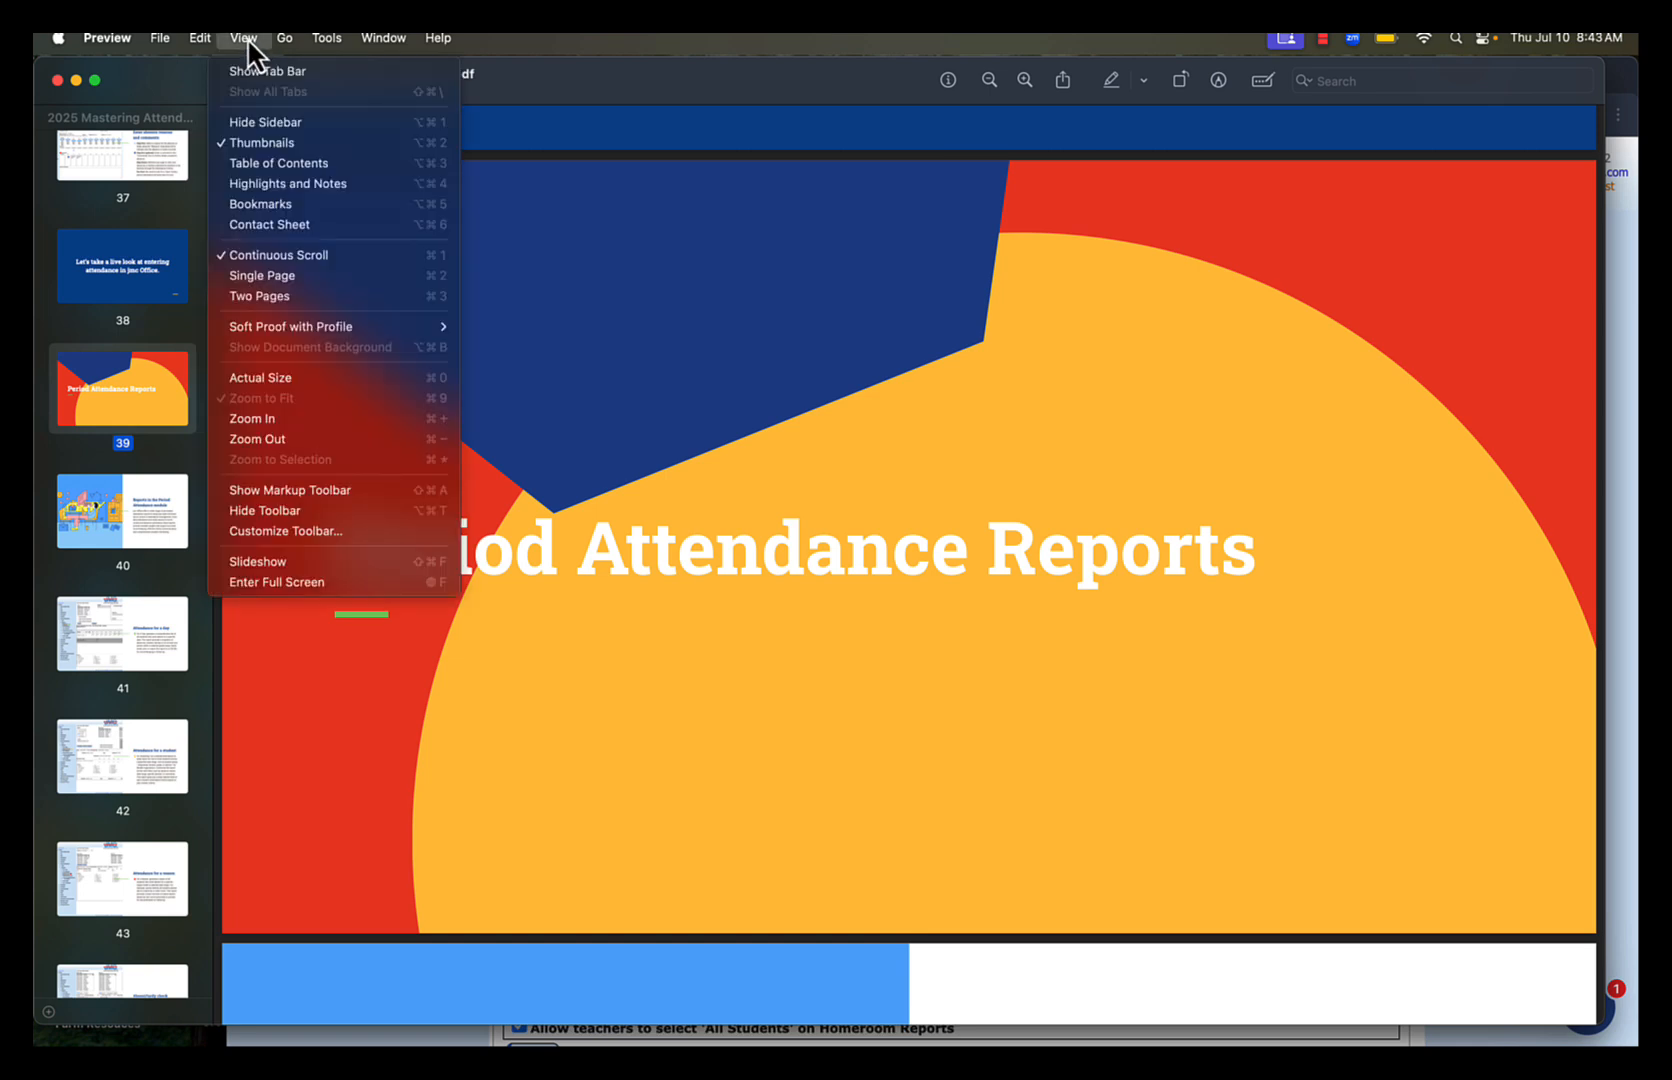
click(265, 579)
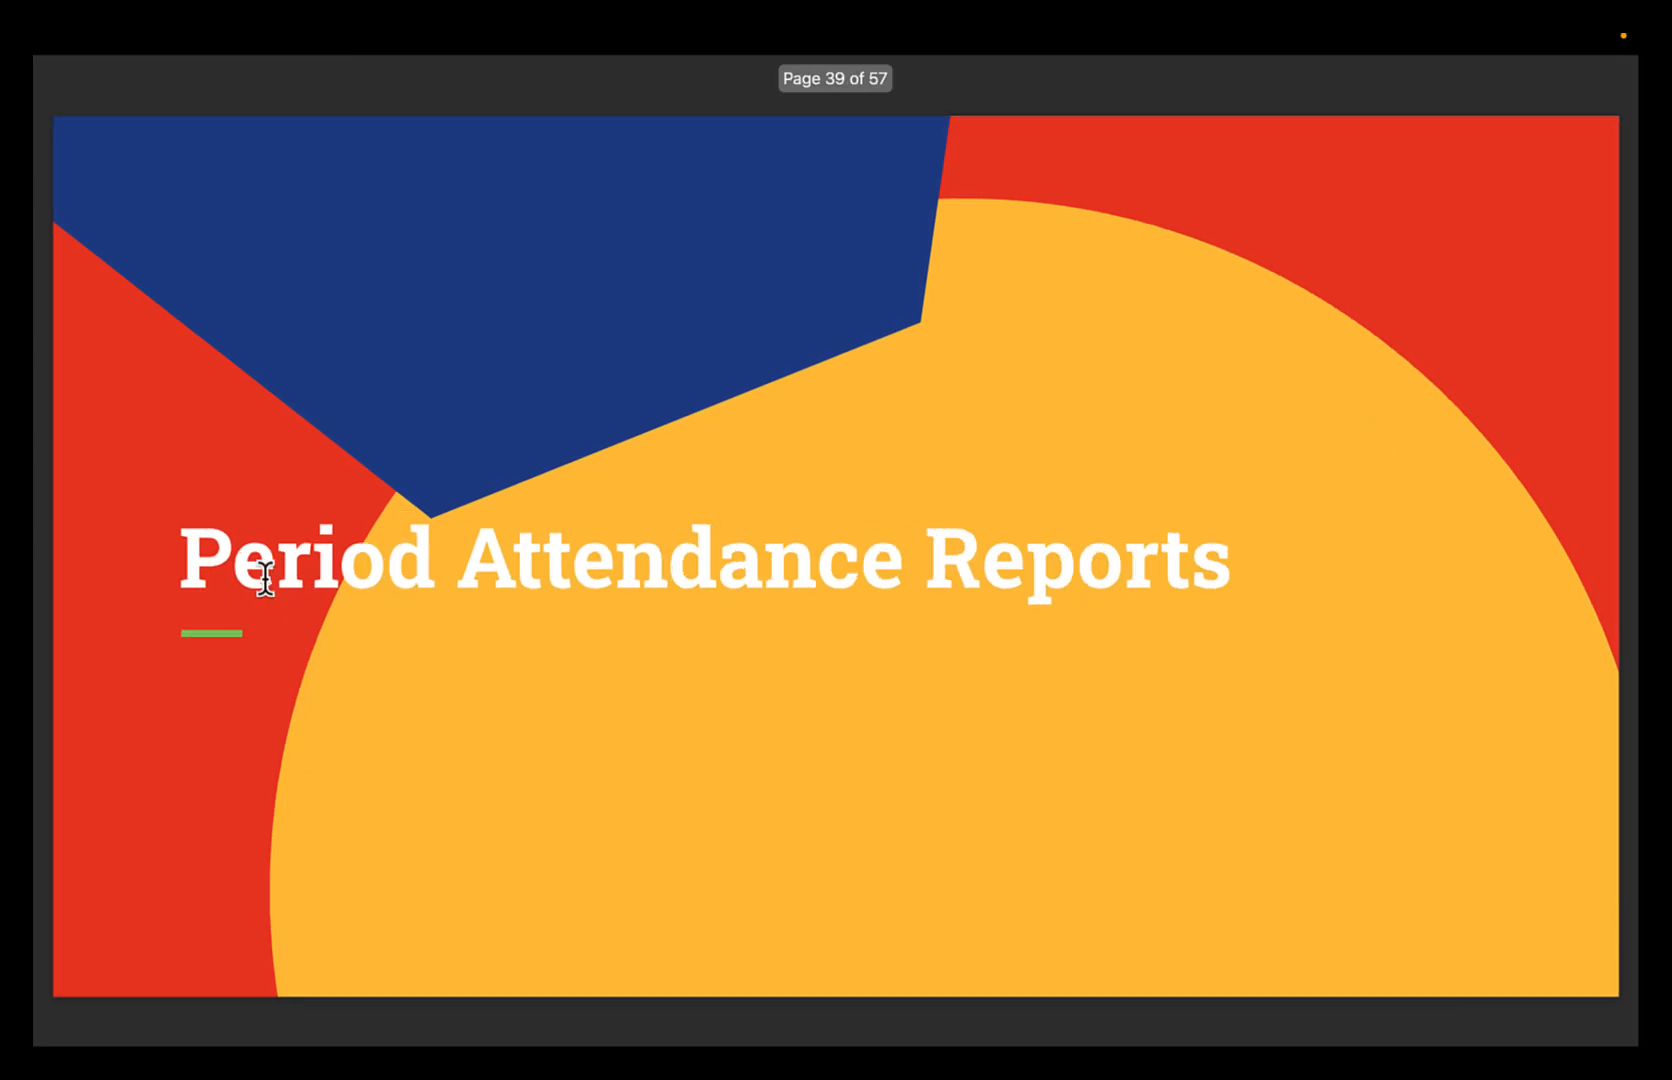
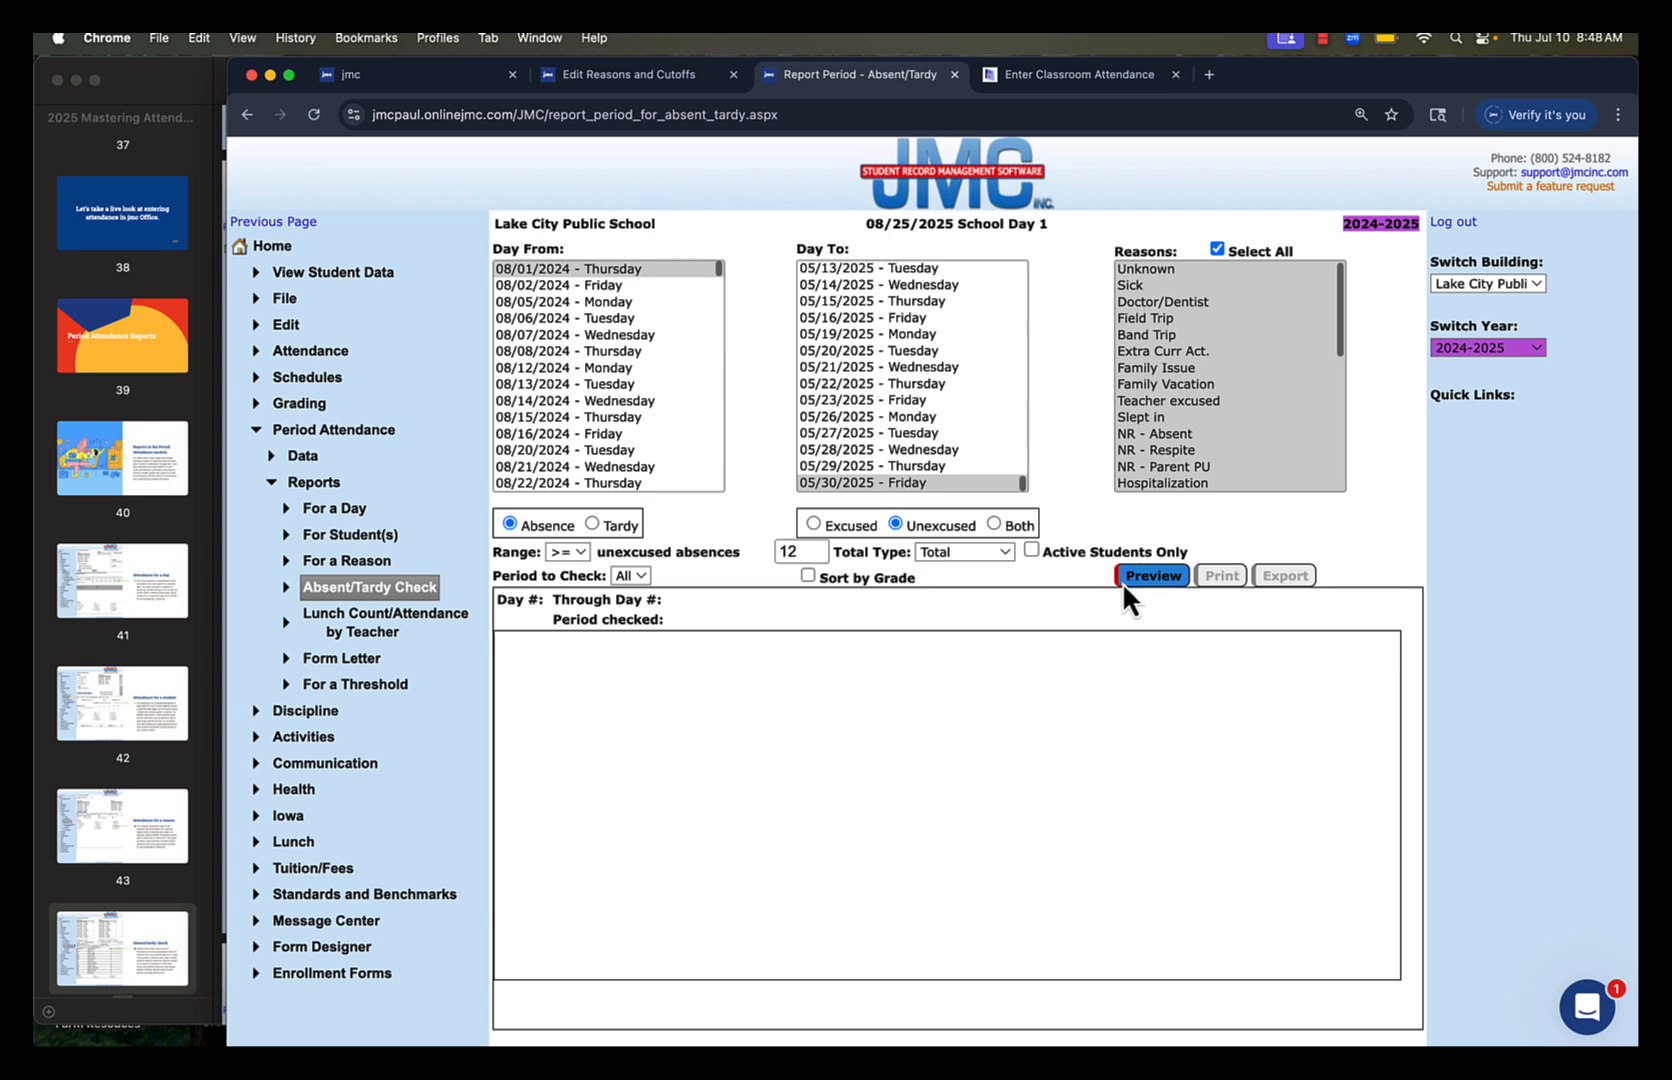
Review the Total Type options of the period Absent/Tardy Check, and open the Absent/Tardy Check among the daily Attendance reports
click(1004, 551)
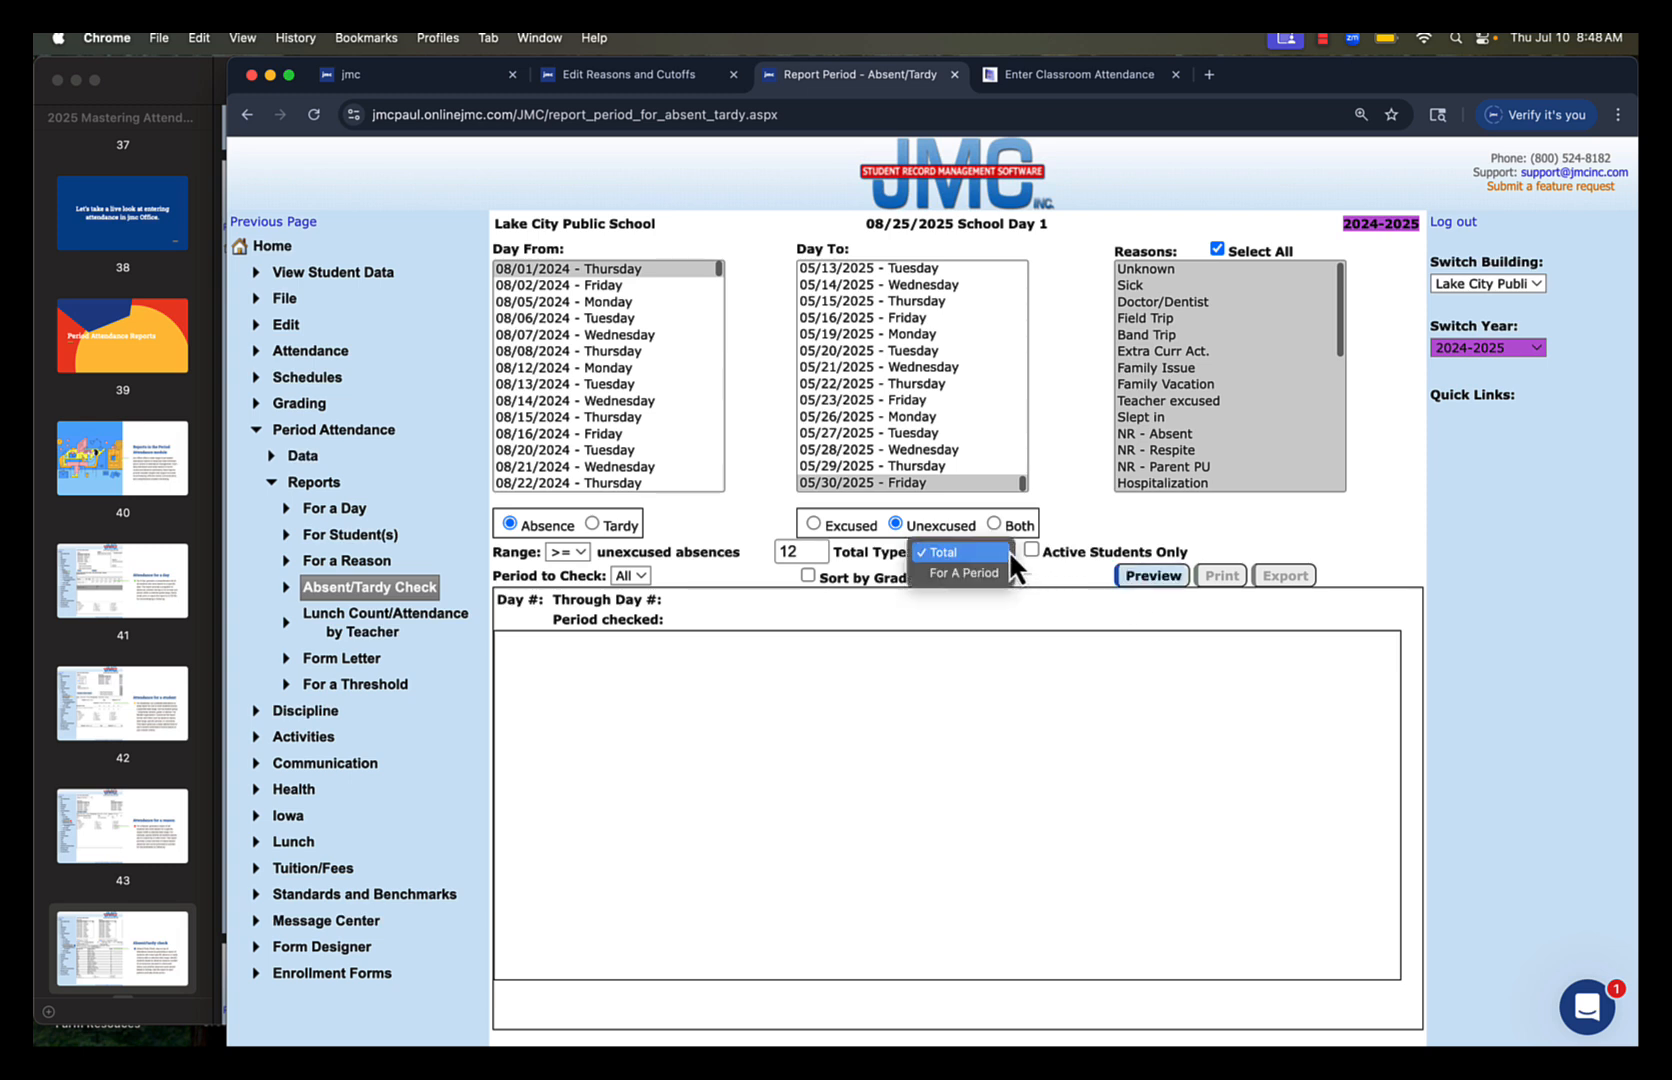
click(1008, 550)
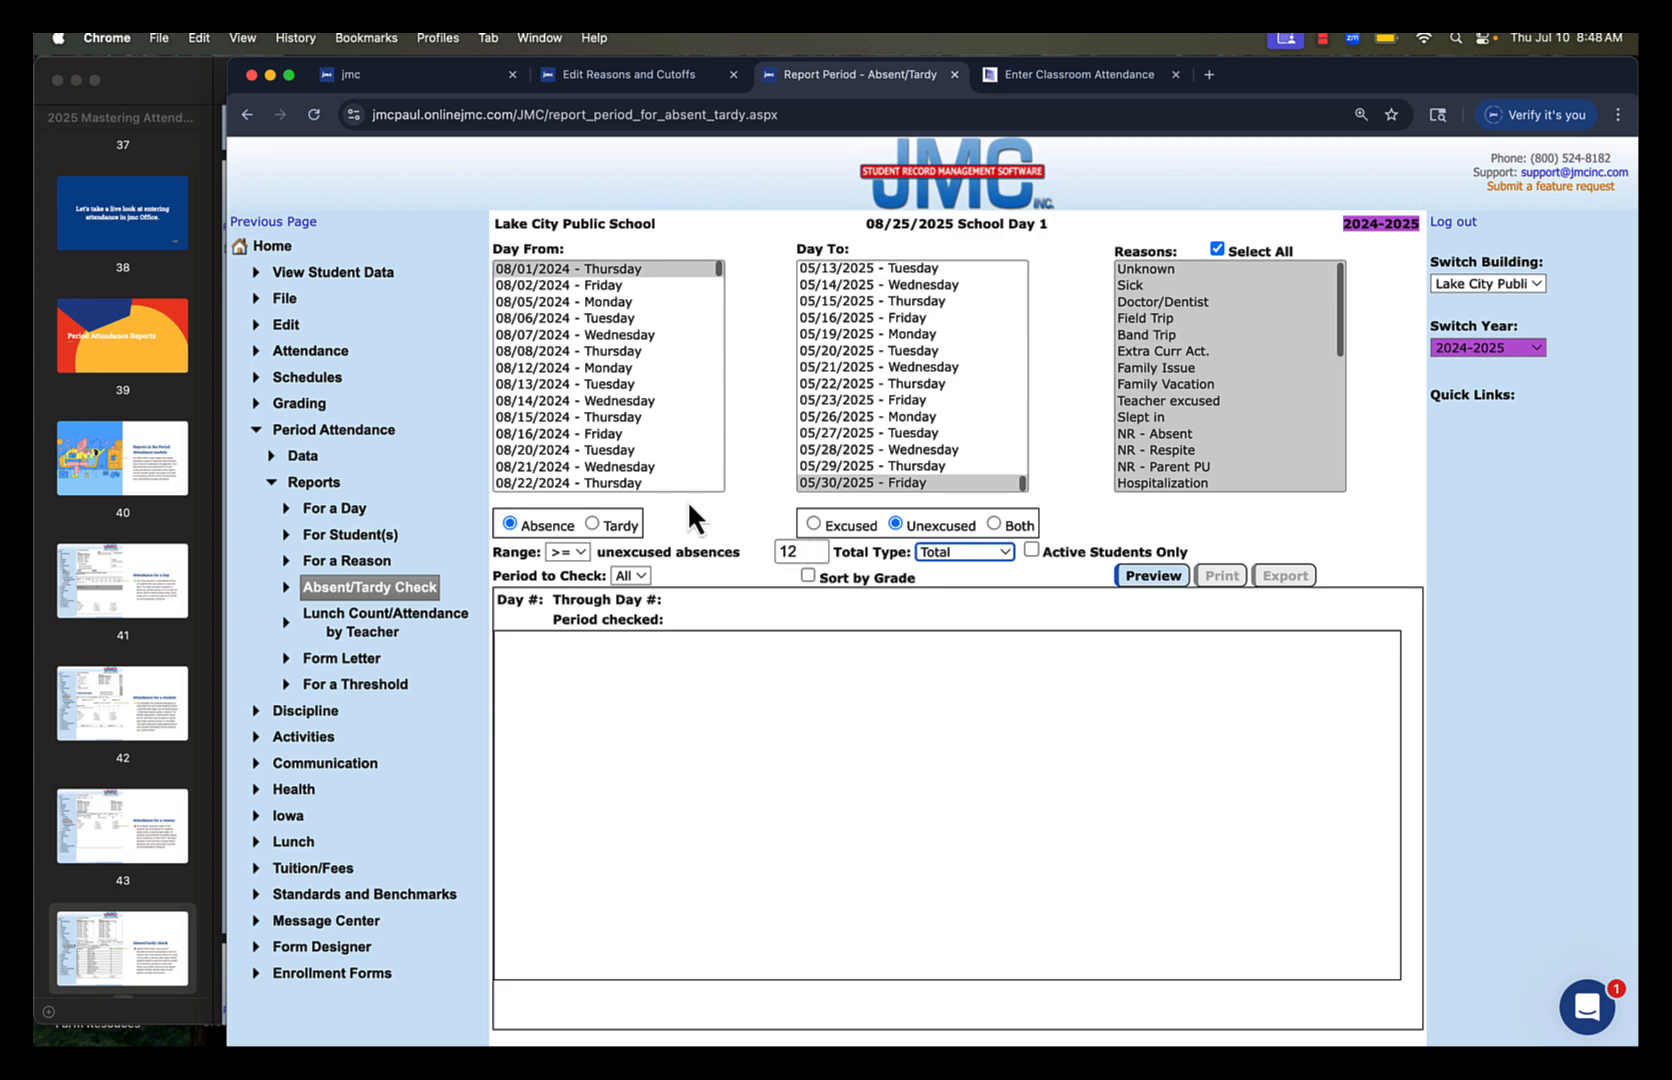
click(334, 351)
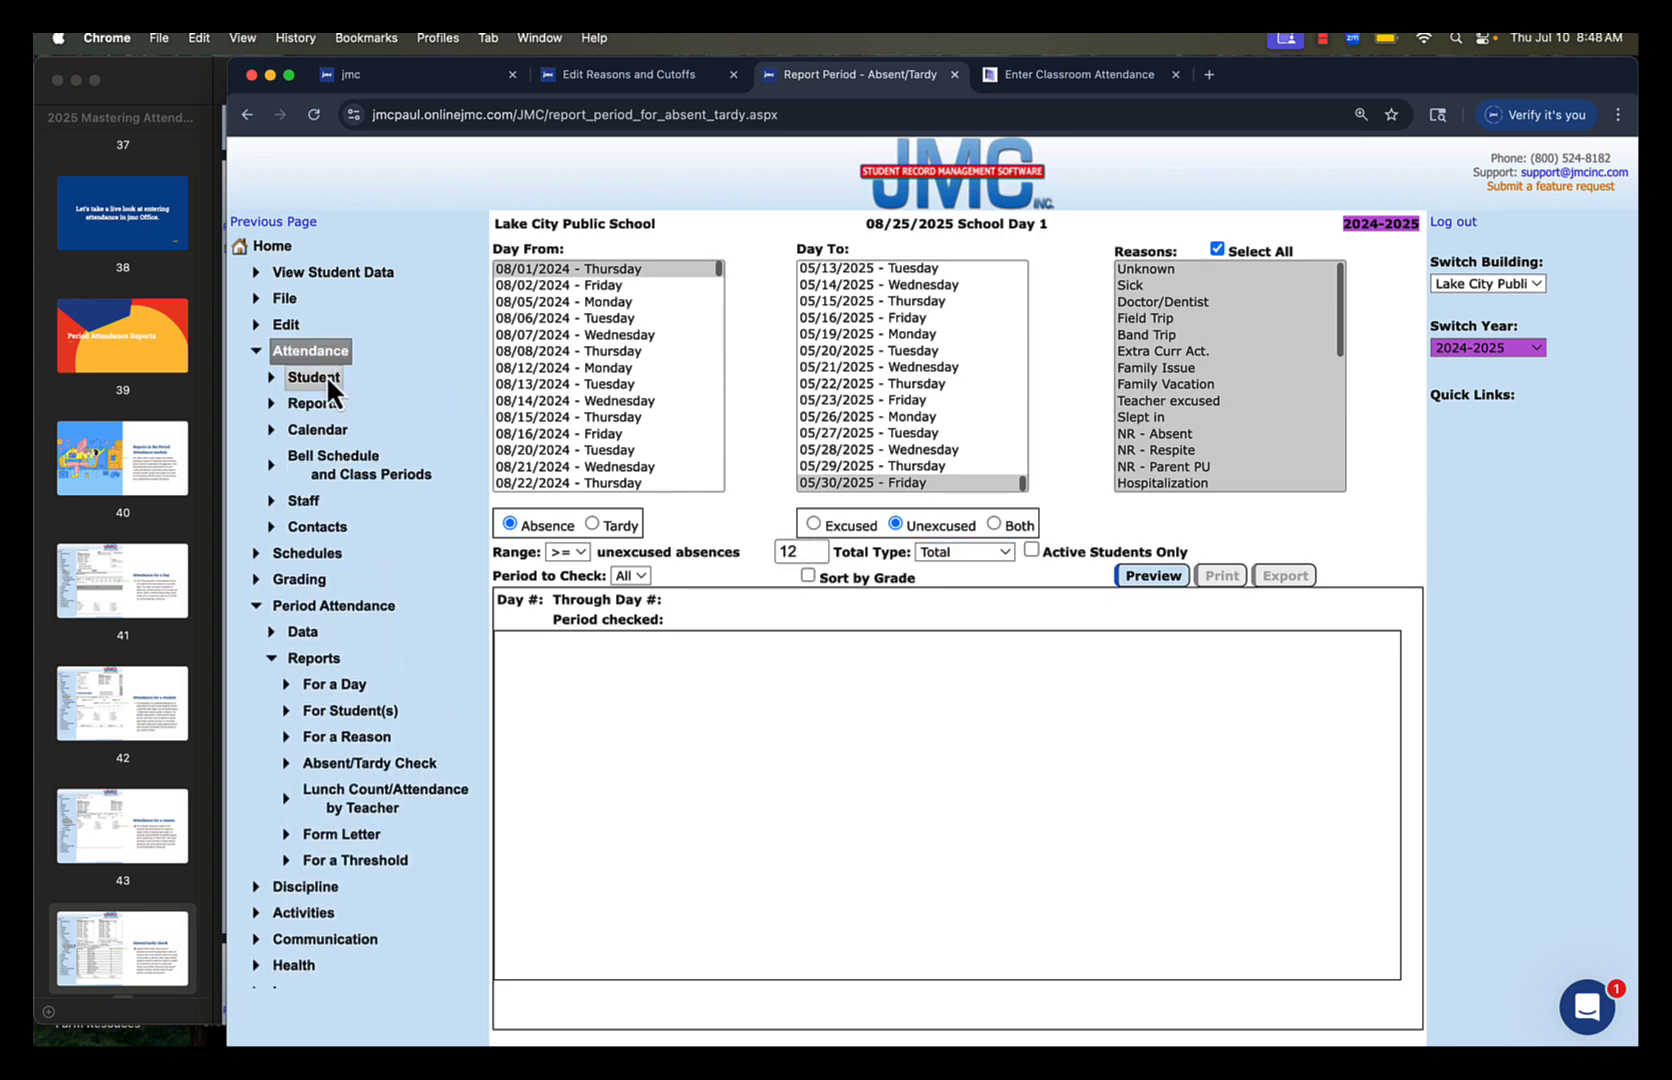
click(316, 403)
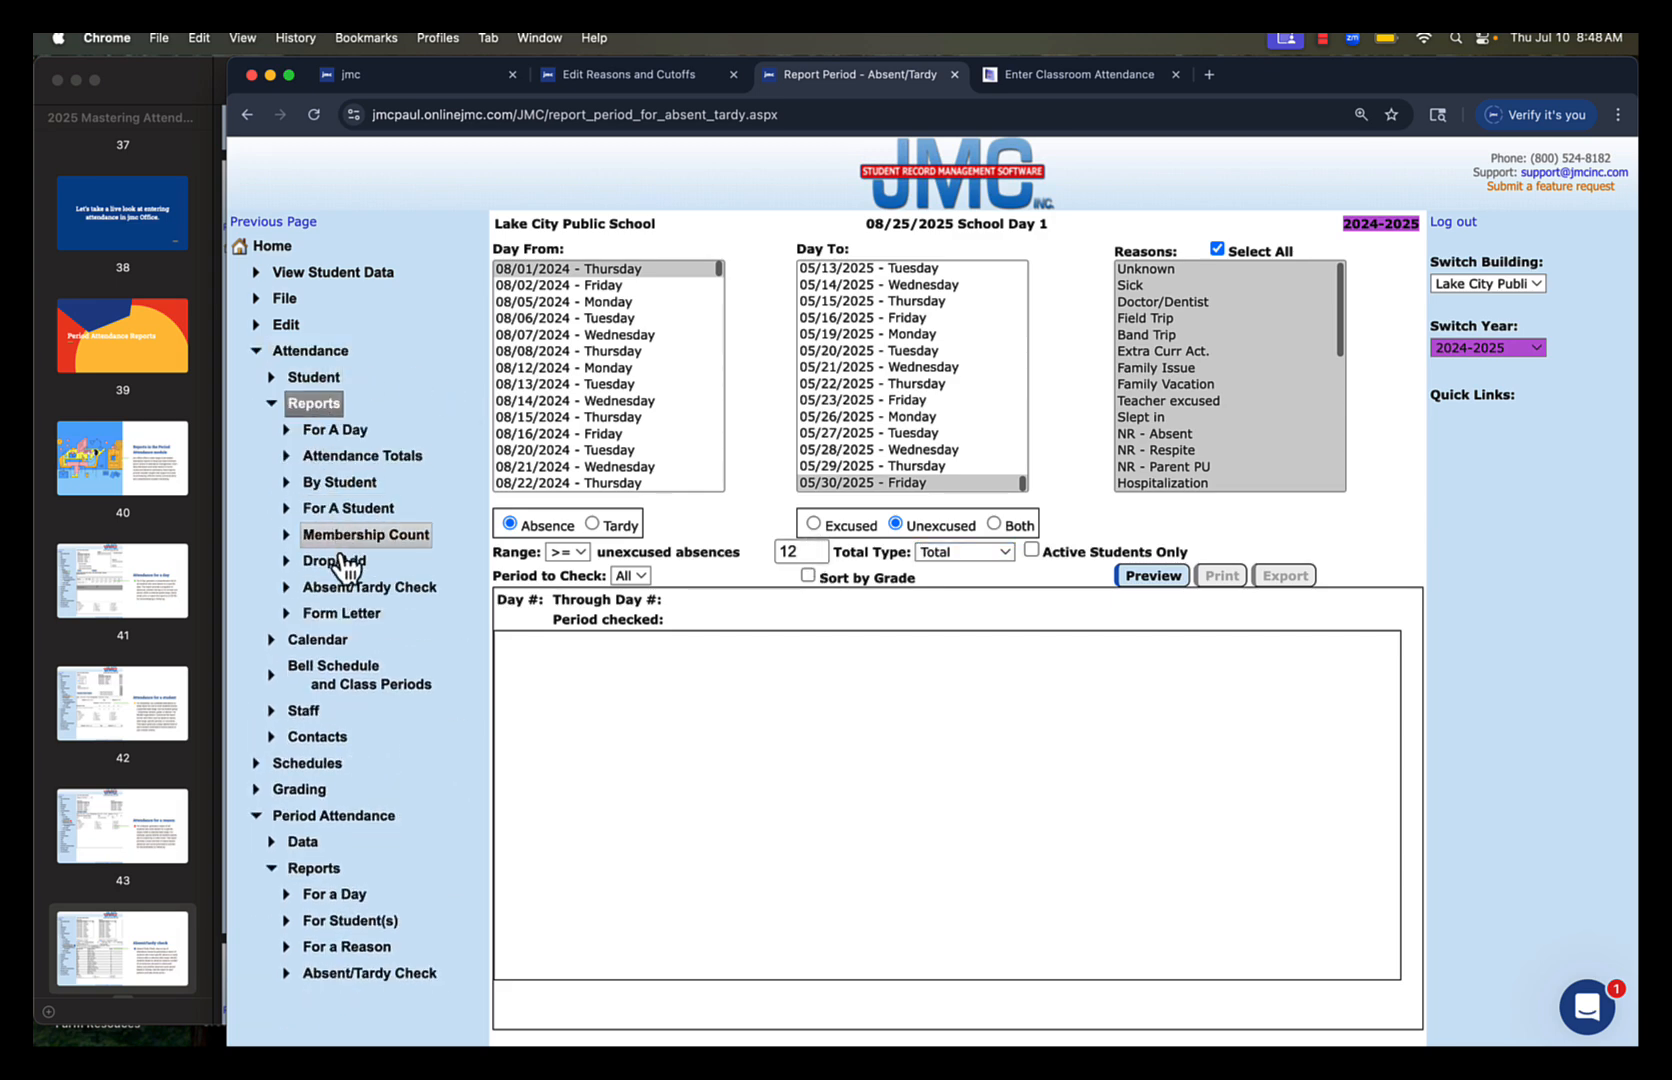
click(347, 596)
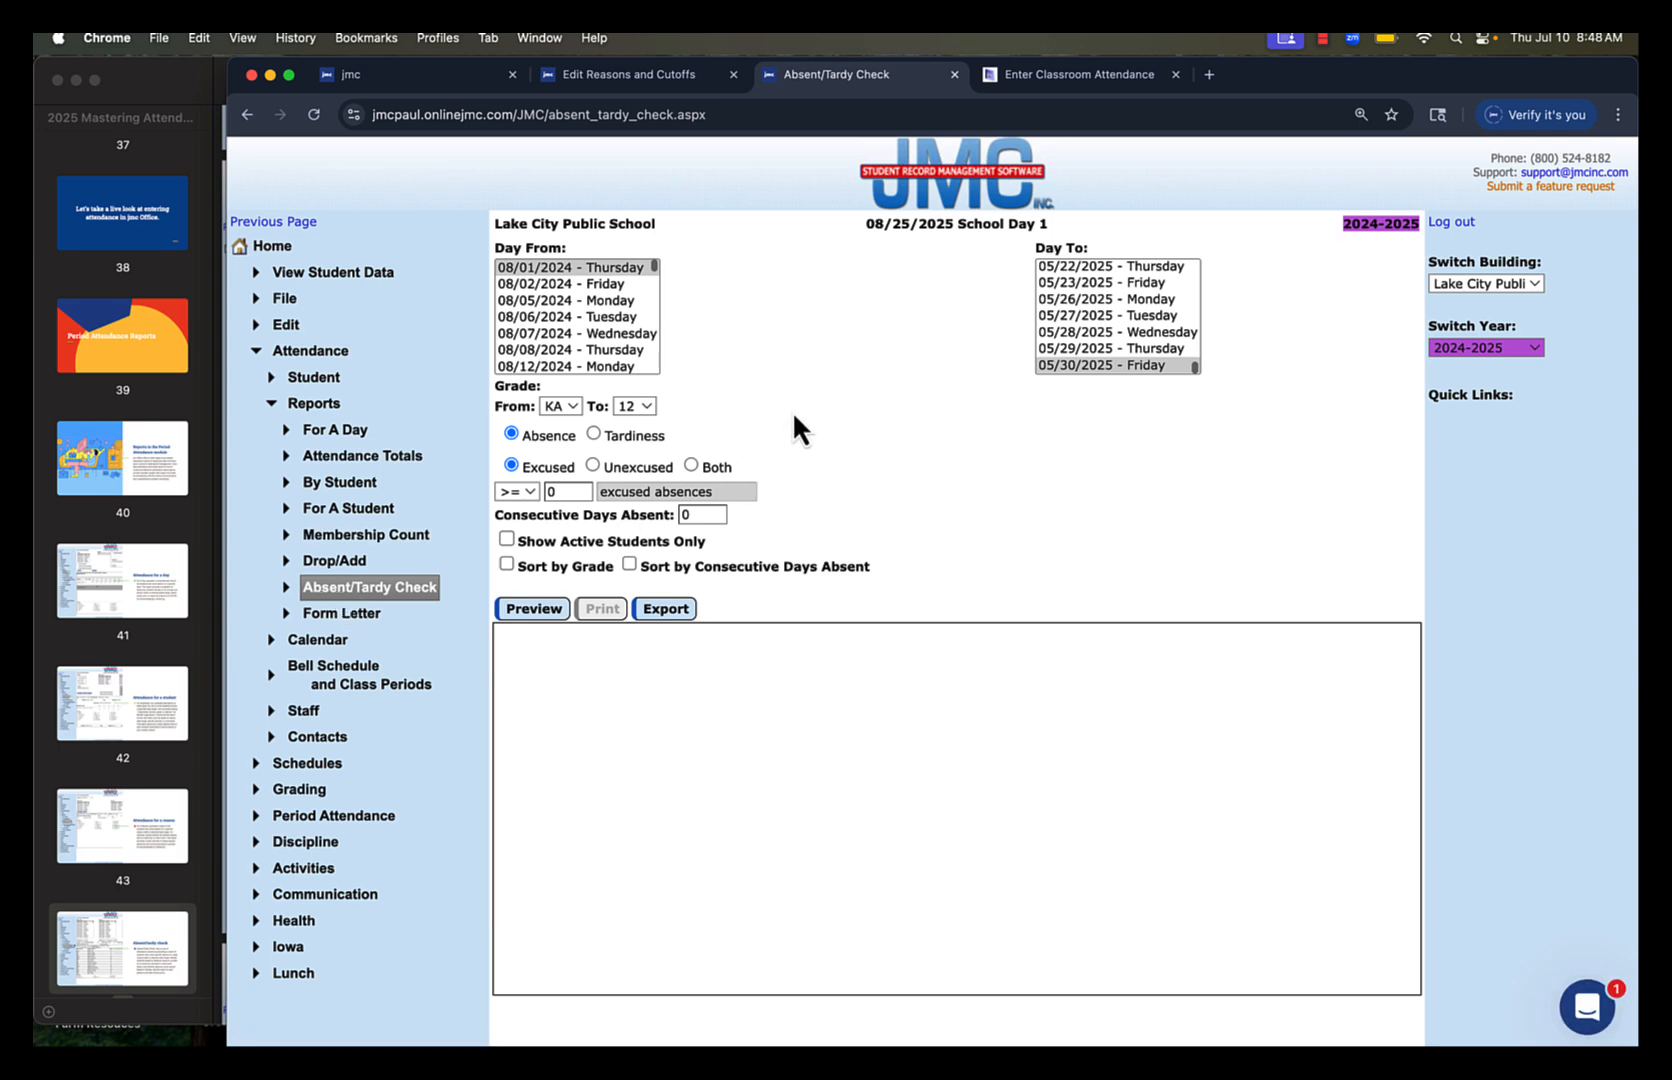
Open Edit Reasons and Cutoffs in the Period Attendance data to view the half-day and full-day absence thresholds
click(315, 352)
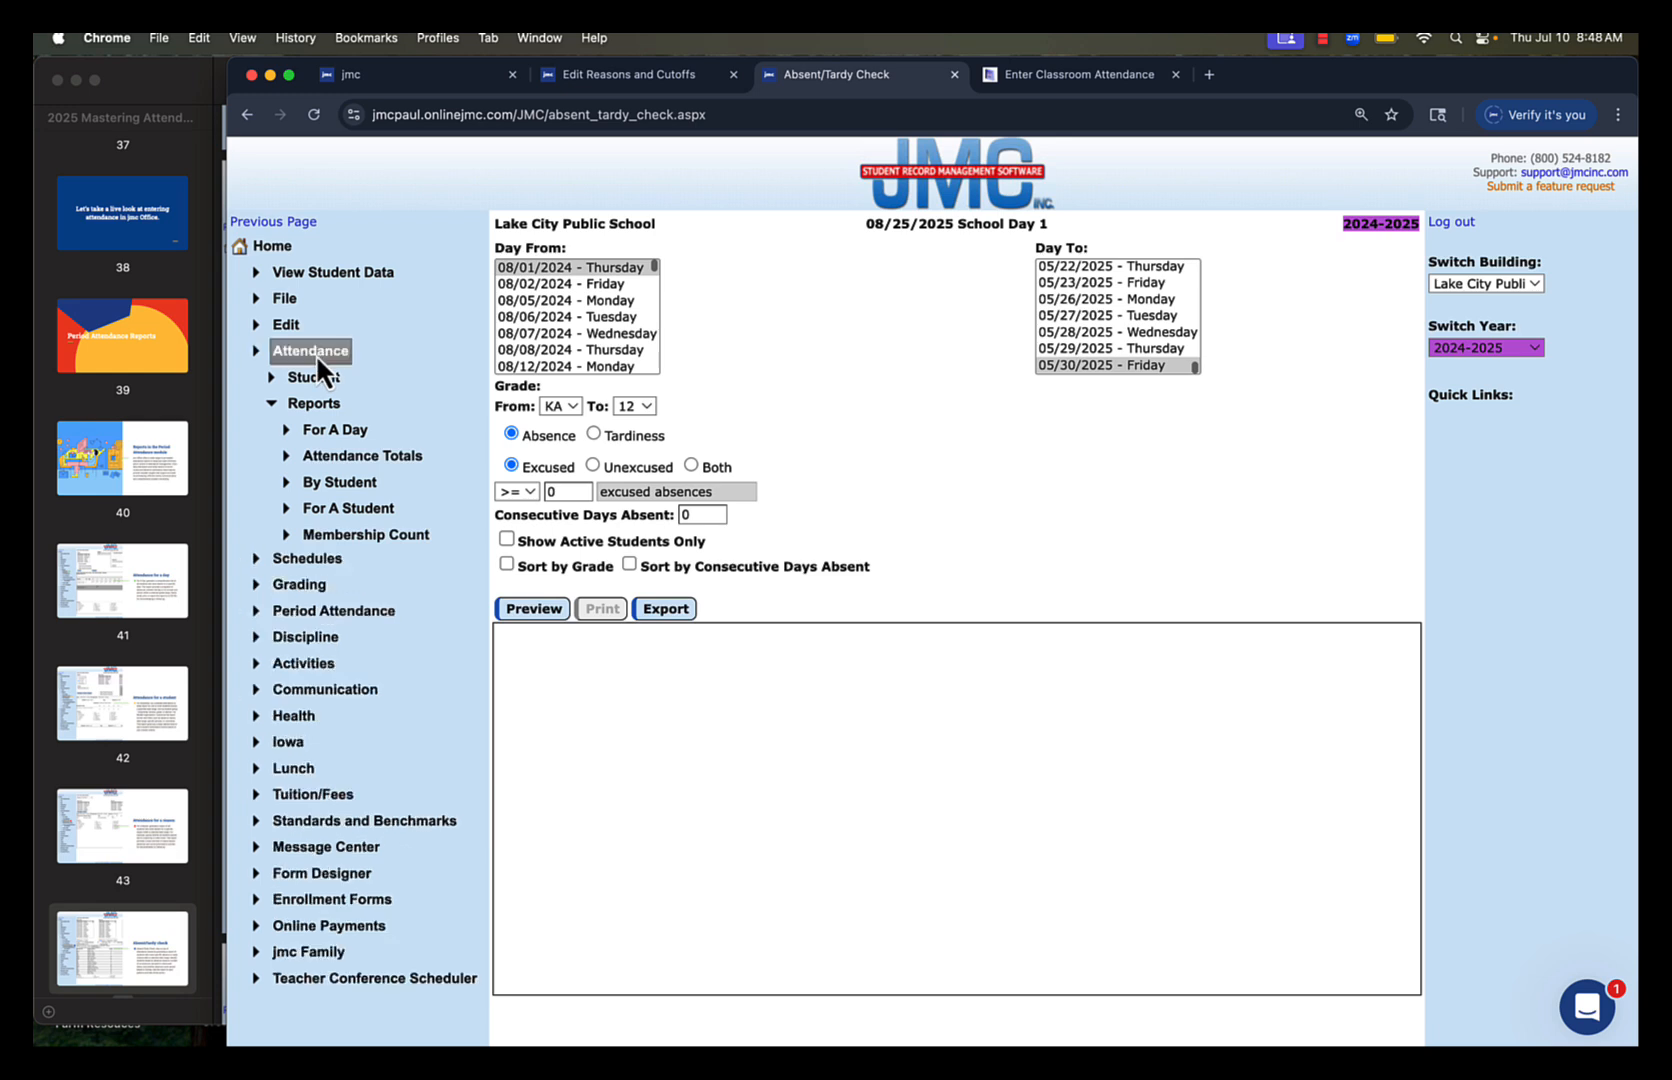
click(308, 433)
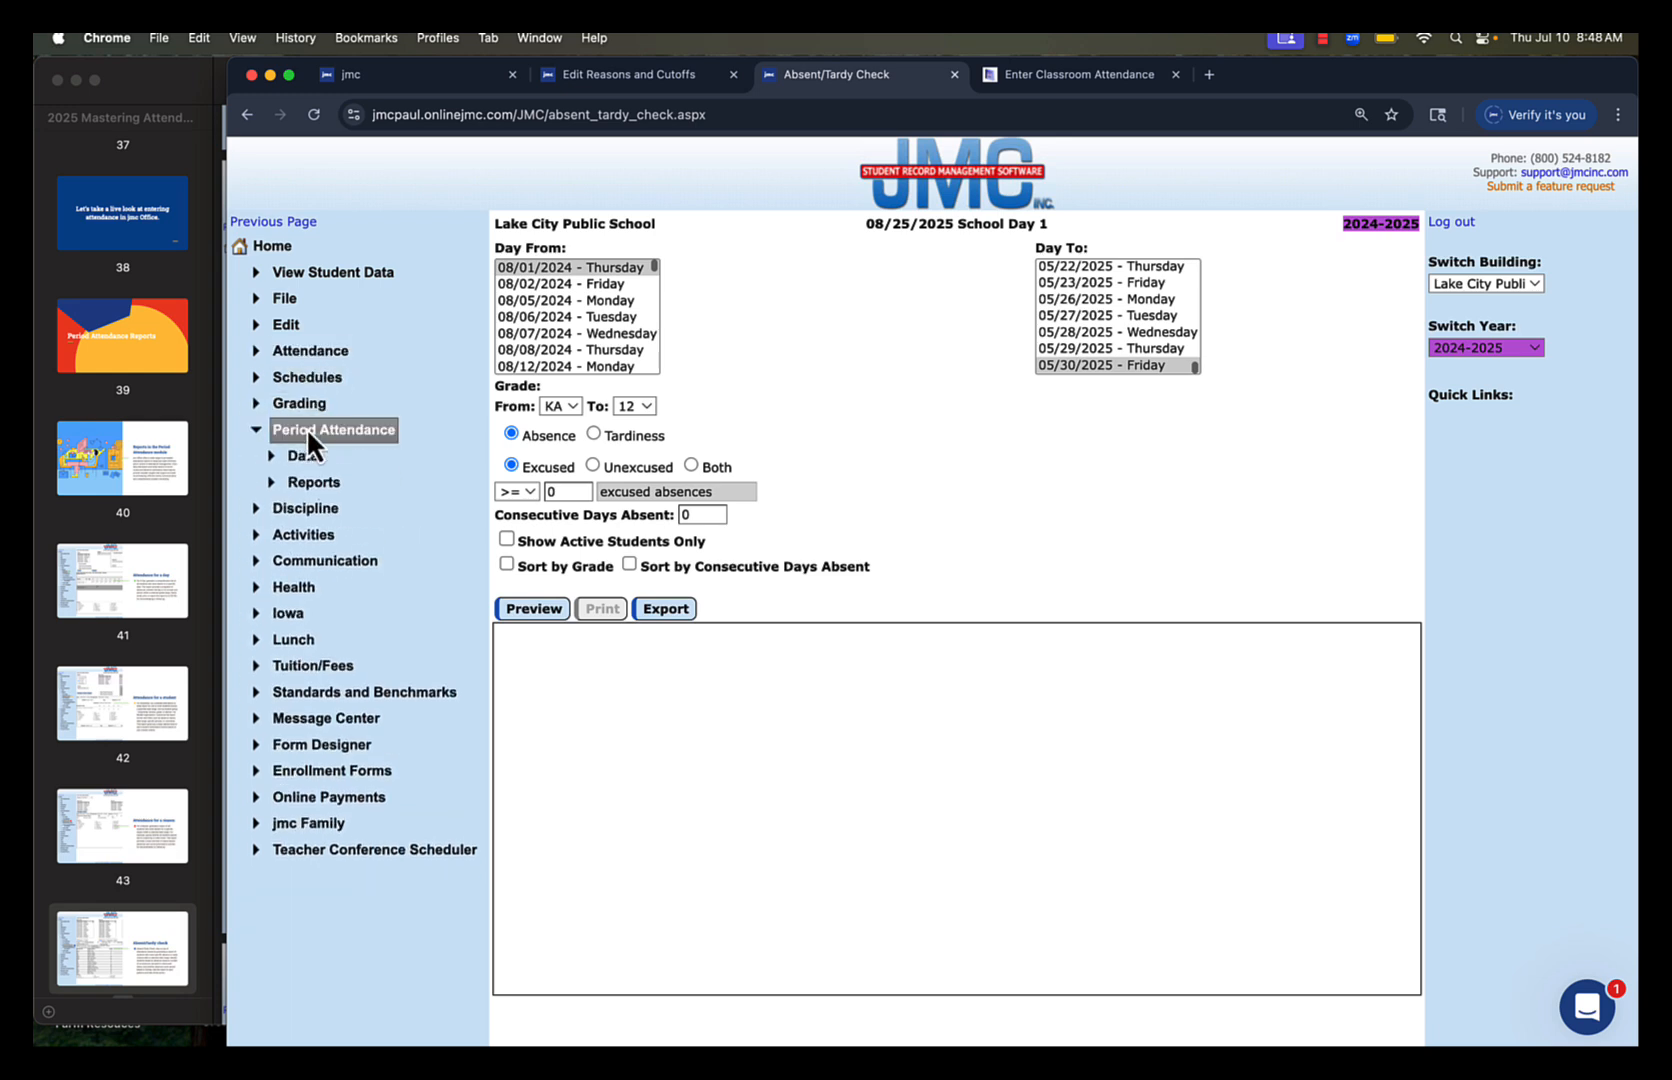
click(303, 455)
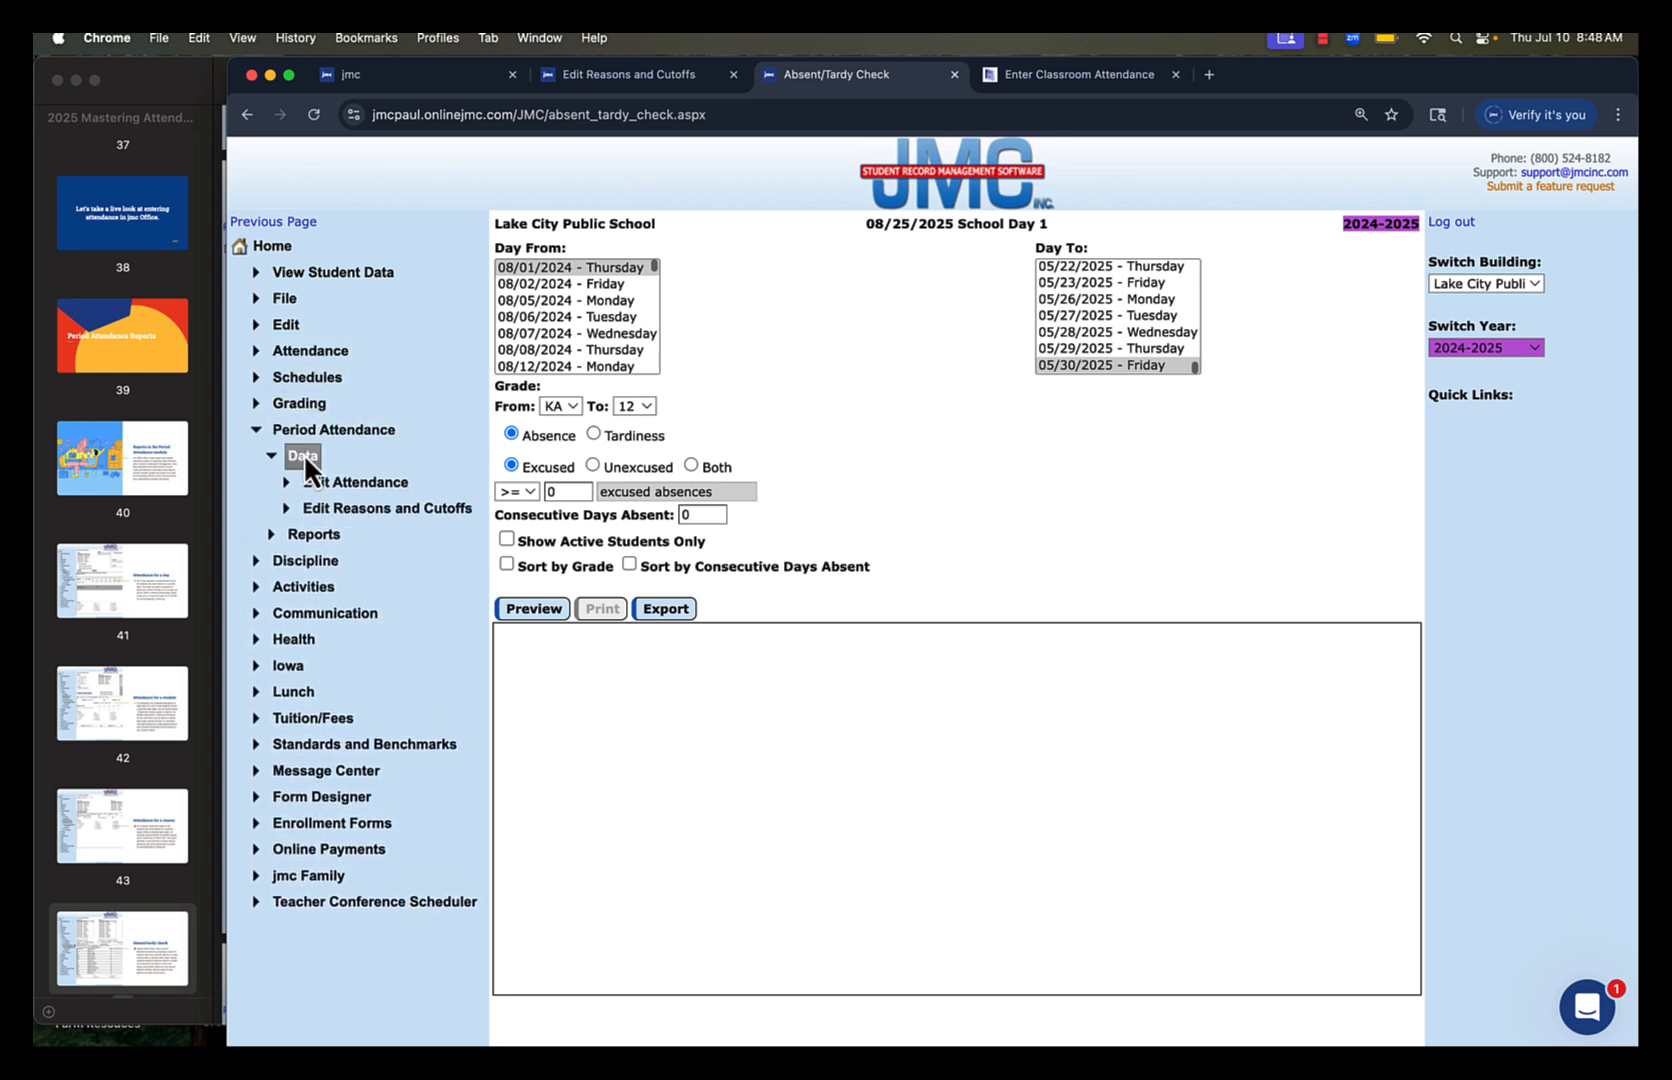
click(331, 510)
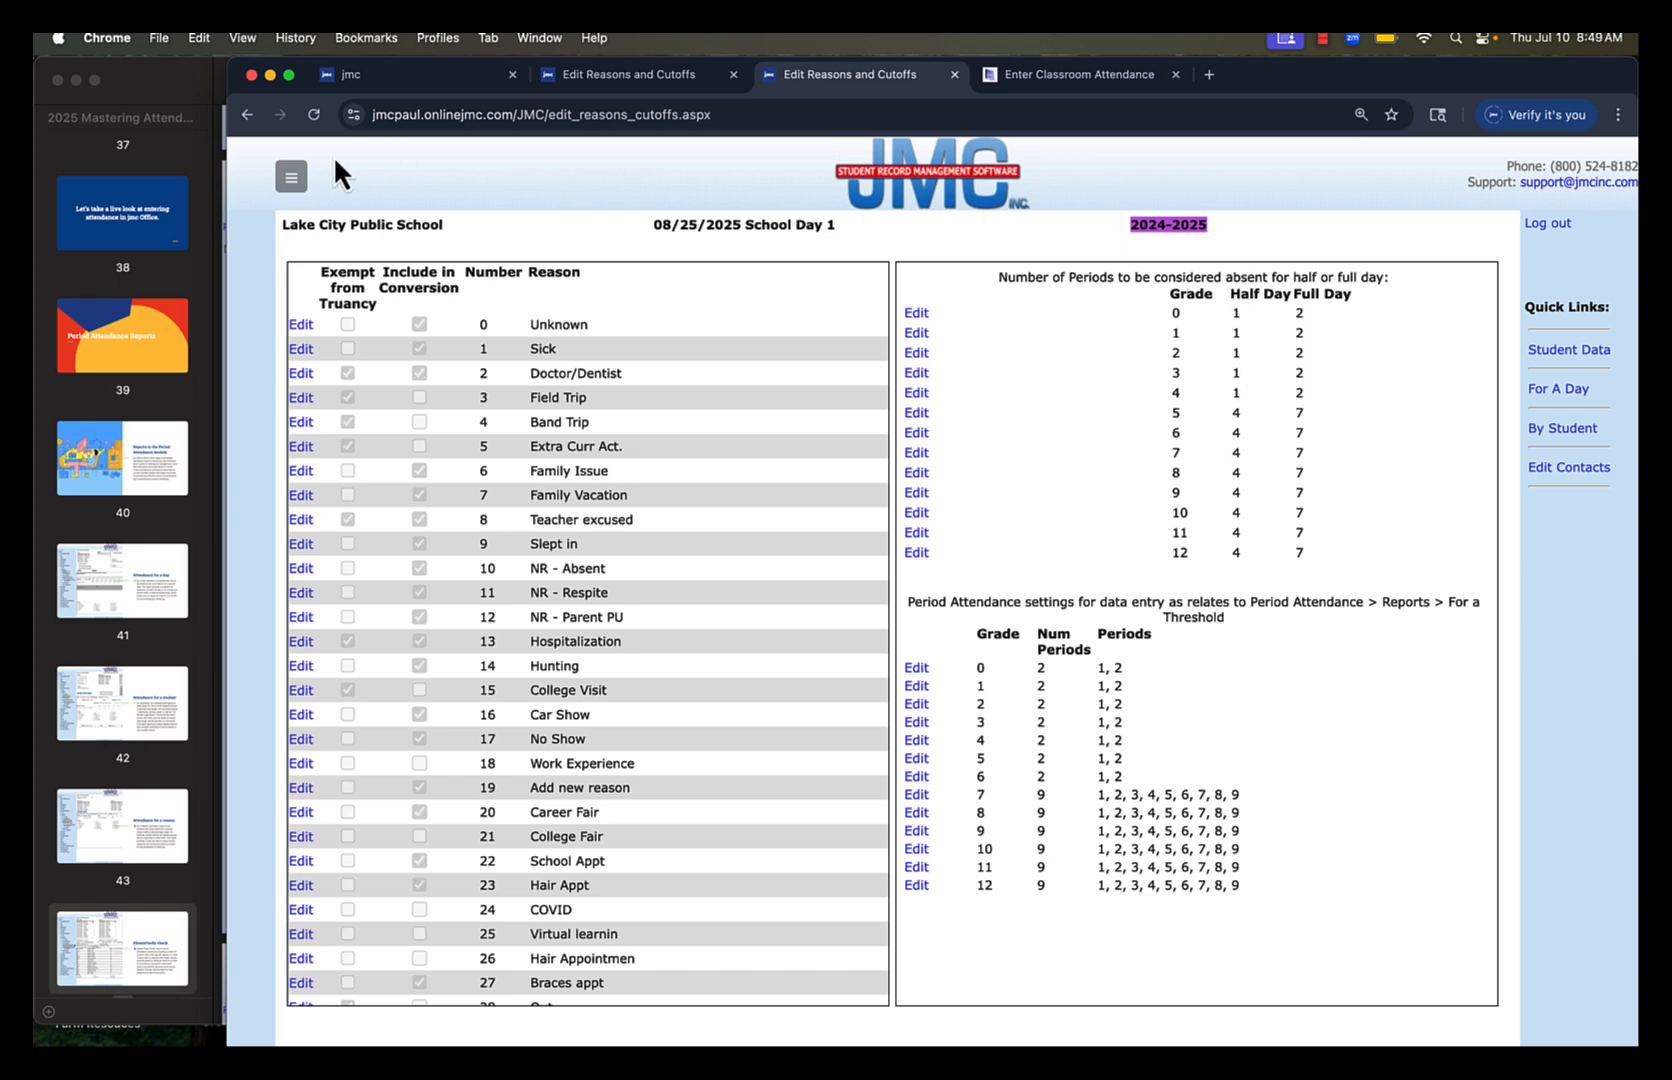
Return from the reasons and cutoffs page to the Absent/Tardy Check report for daily attendance
click(295, 175)
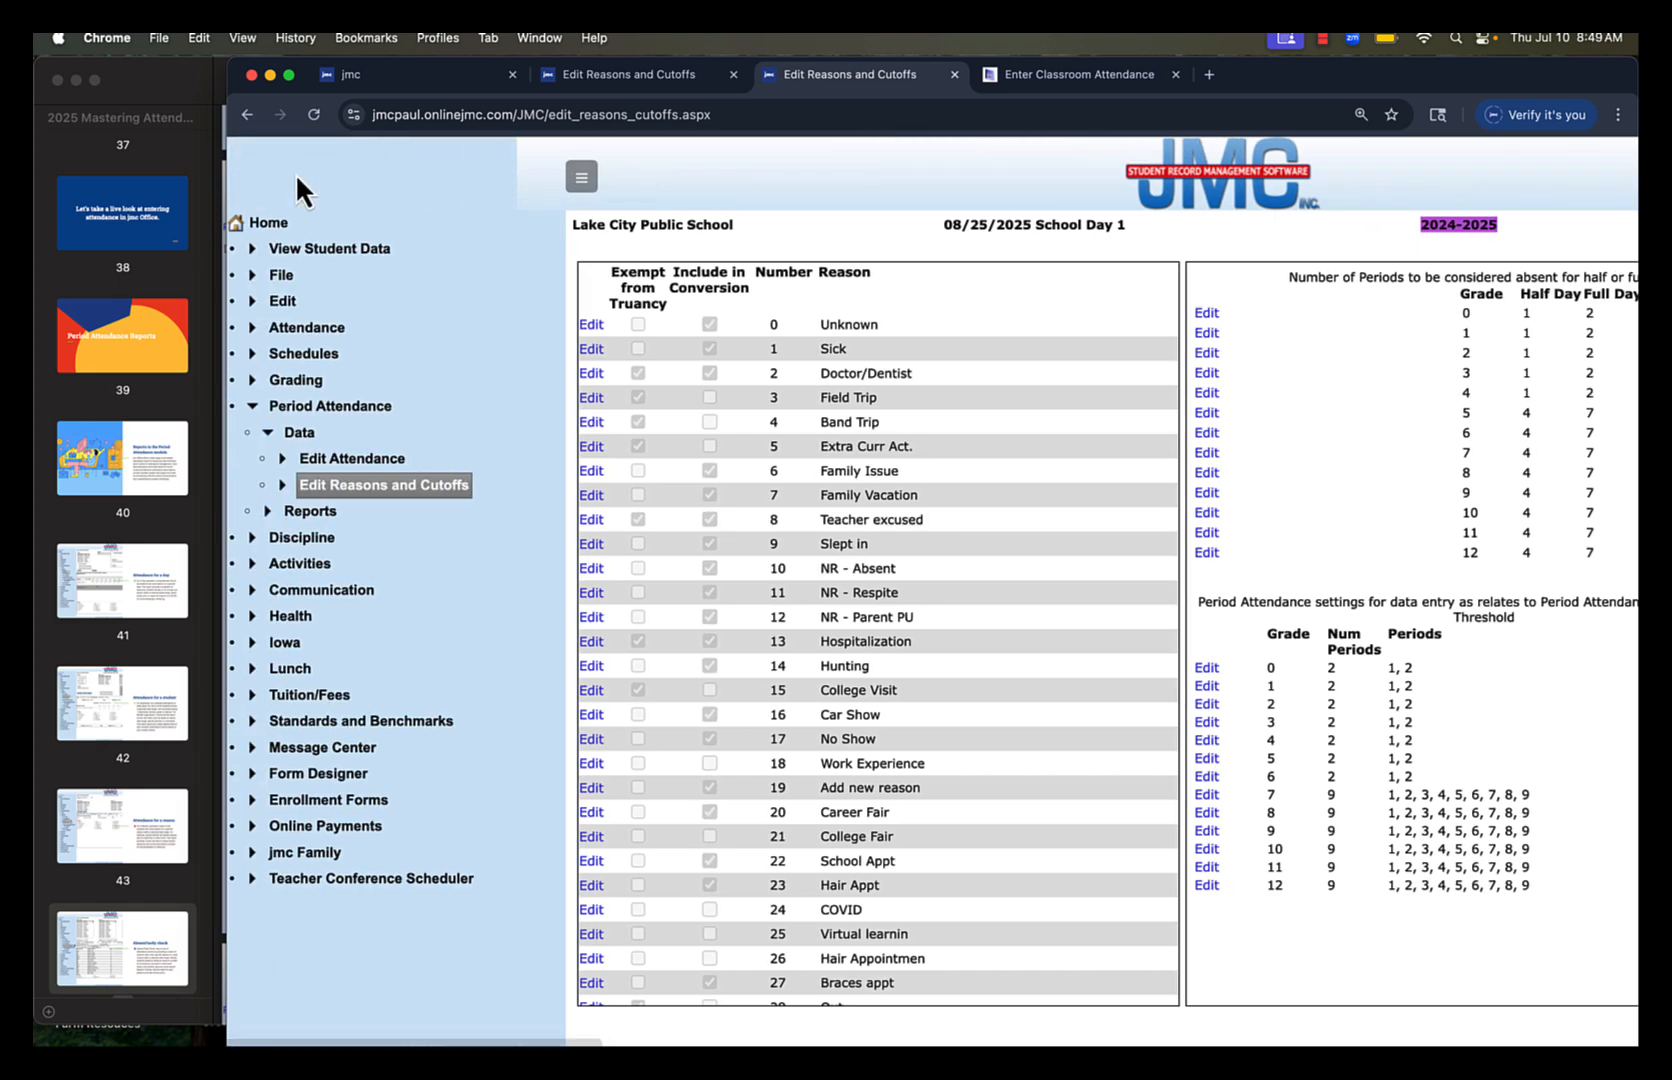
click(290, 327)
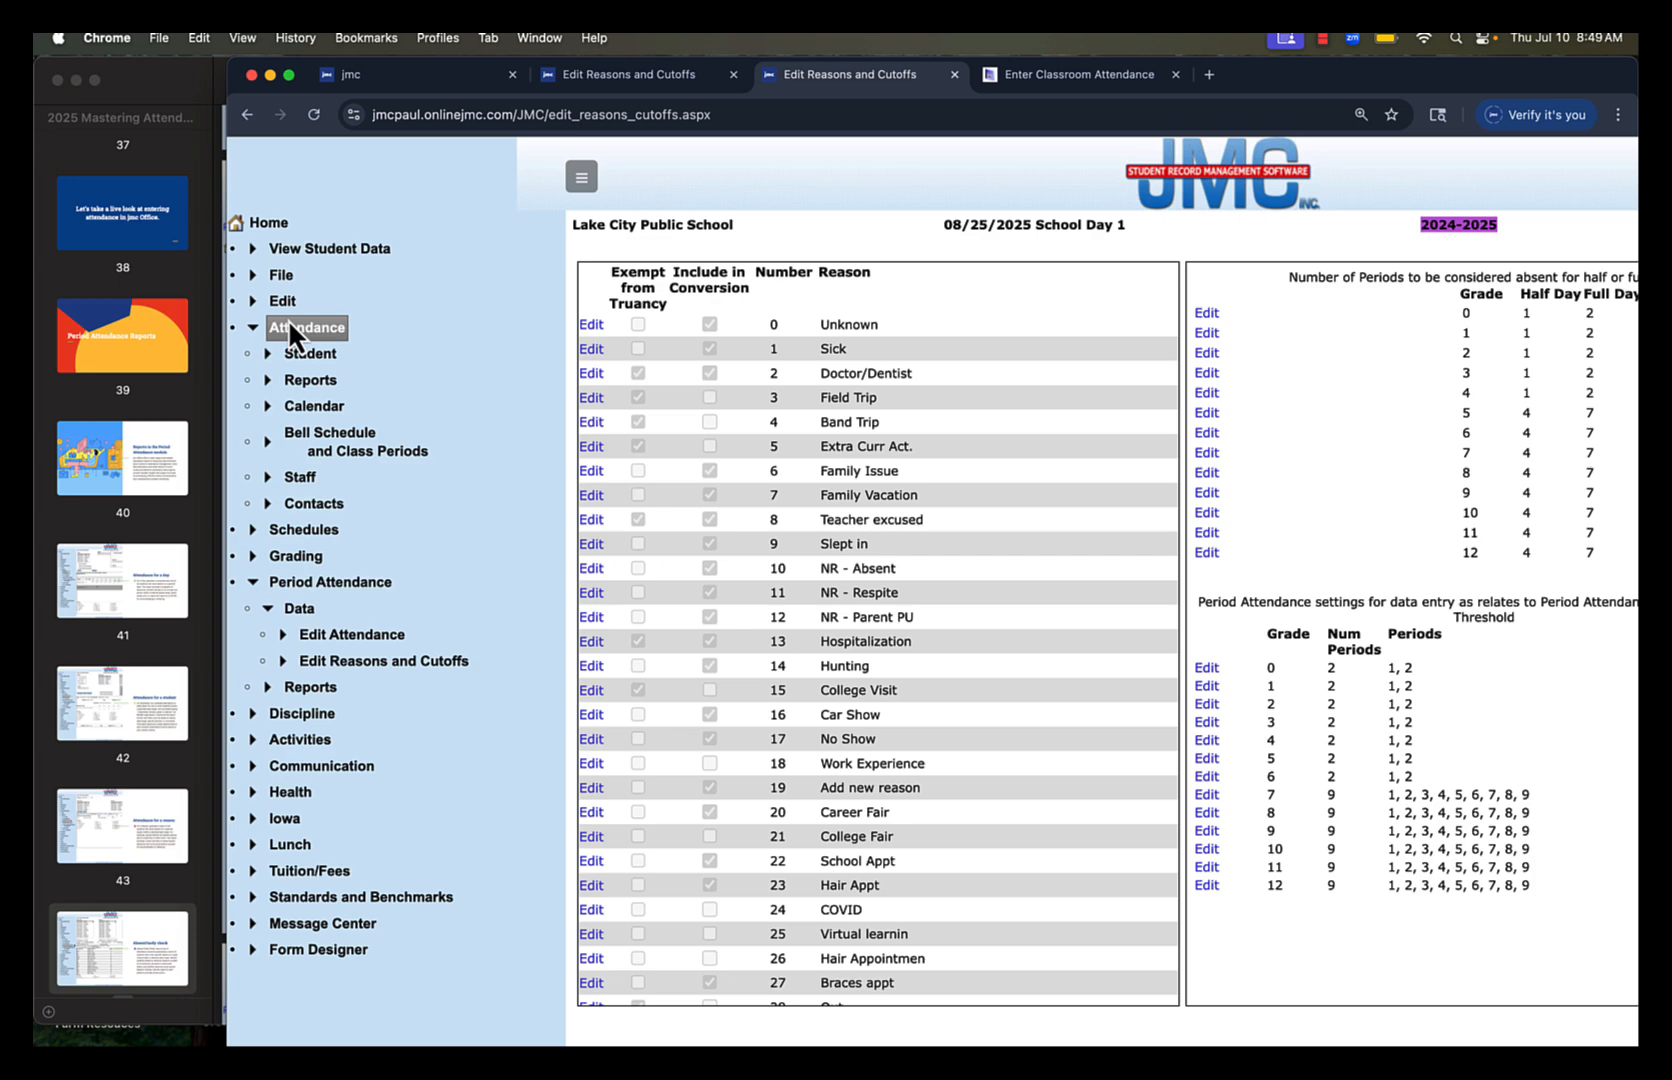
click(304, 379)
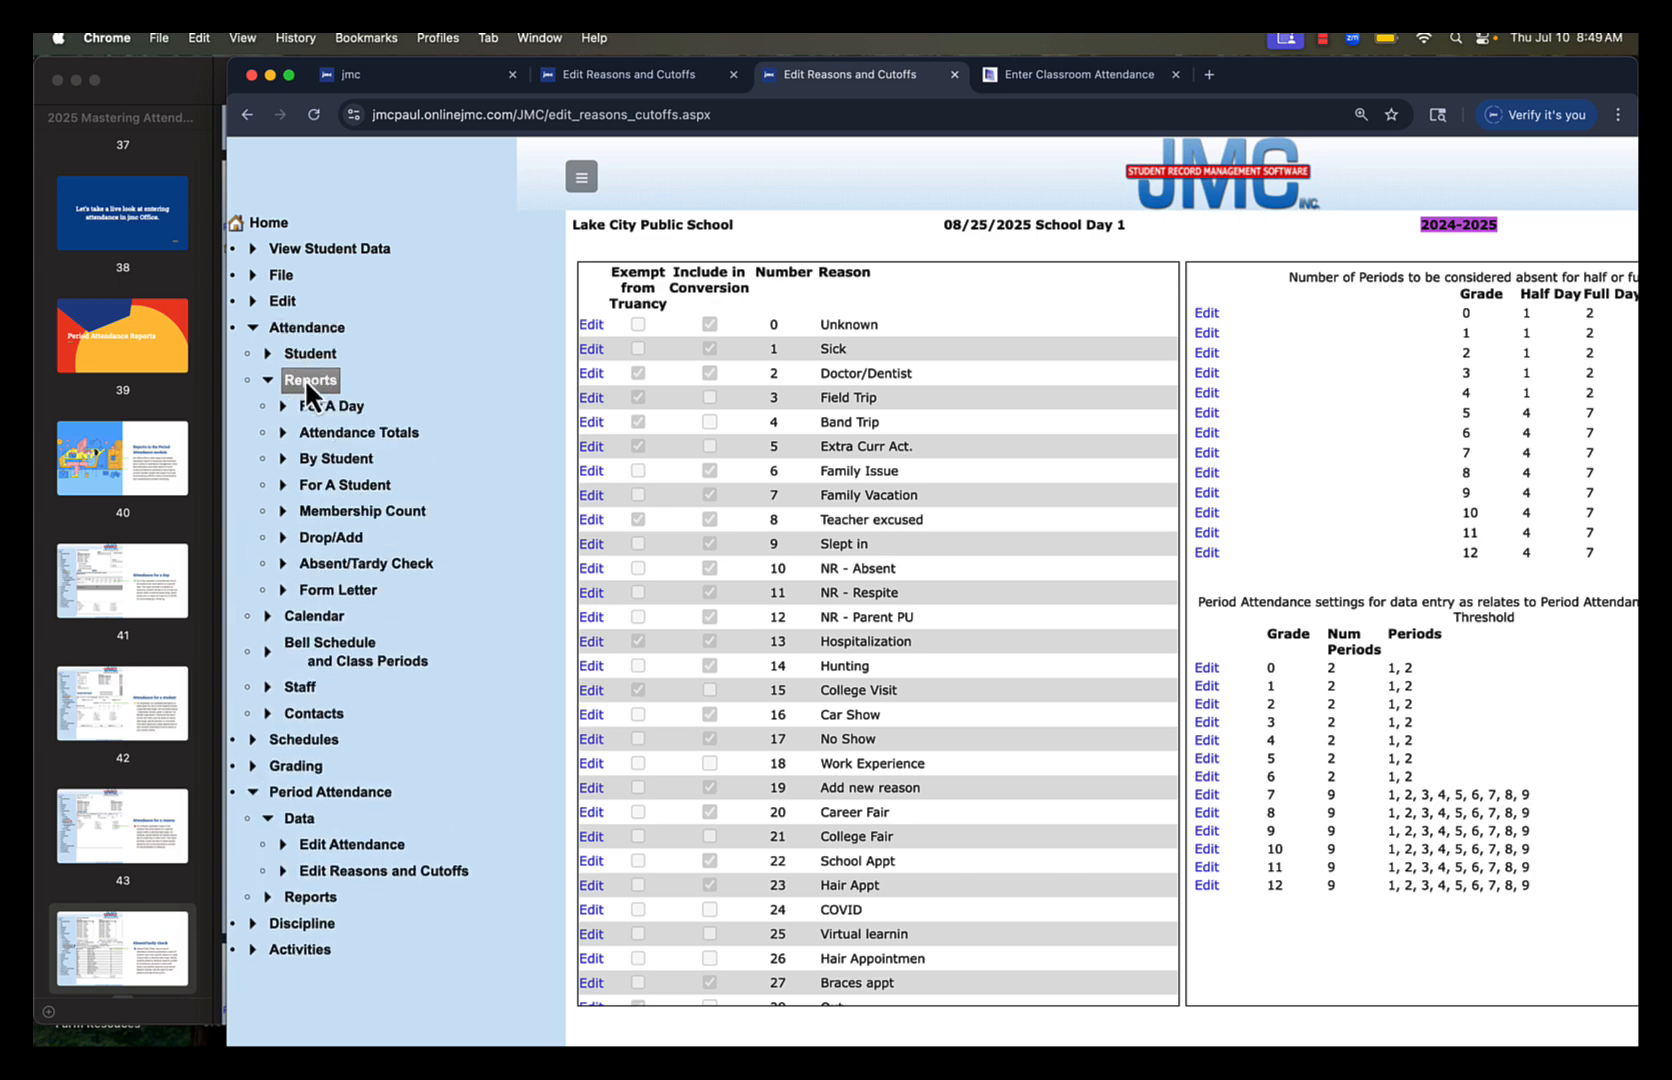
click(345, 566)
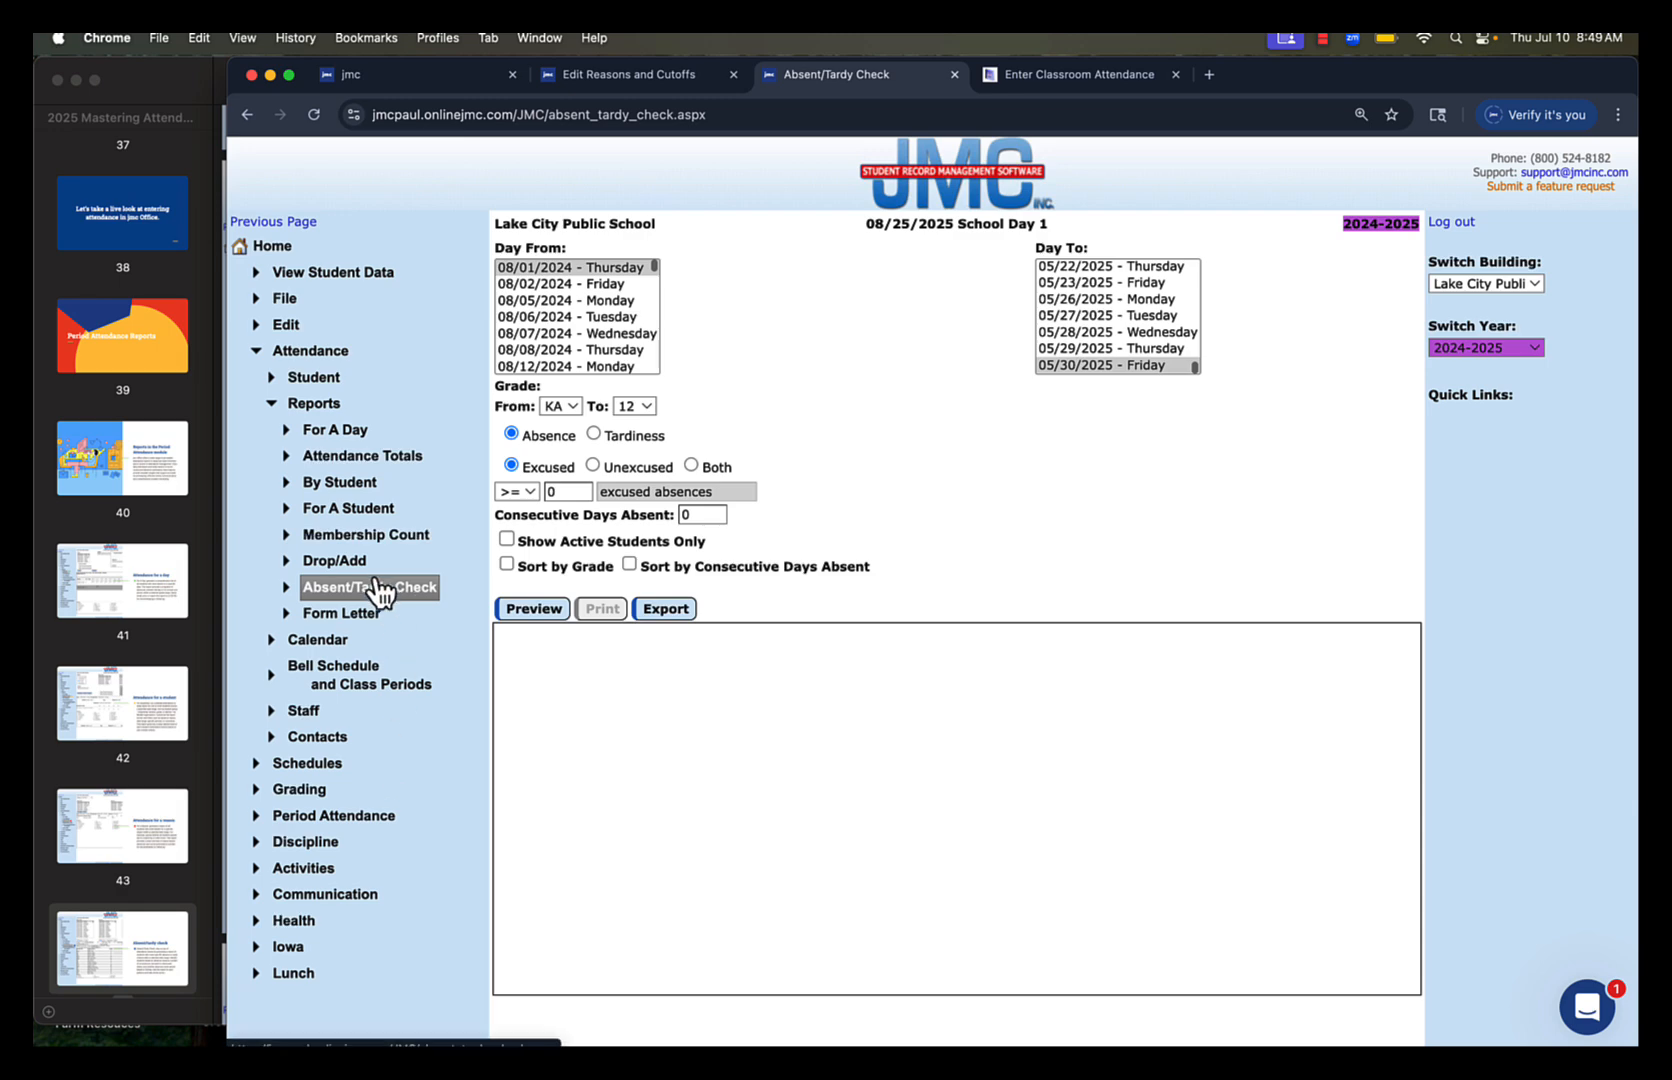
Return to the jmc home page, switch to the slides in Preview, and present page 44 in full screen, advancing to page 45
click(266, 248)
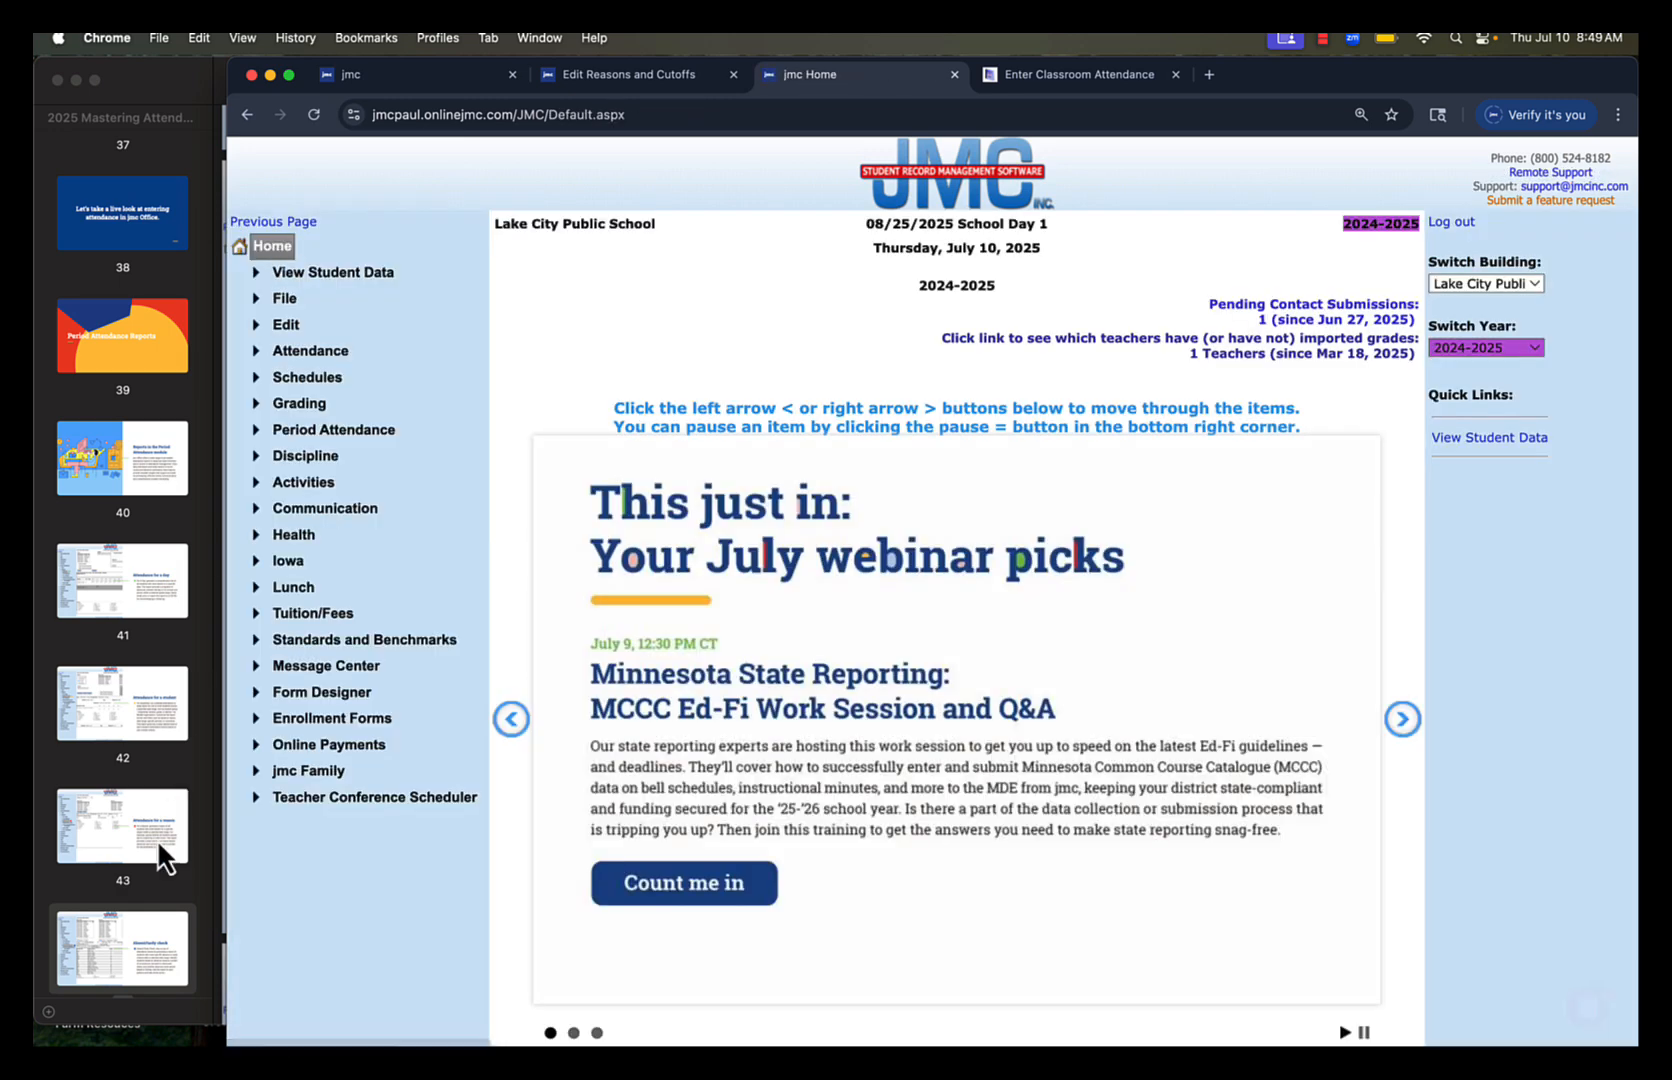
click(132, 927)
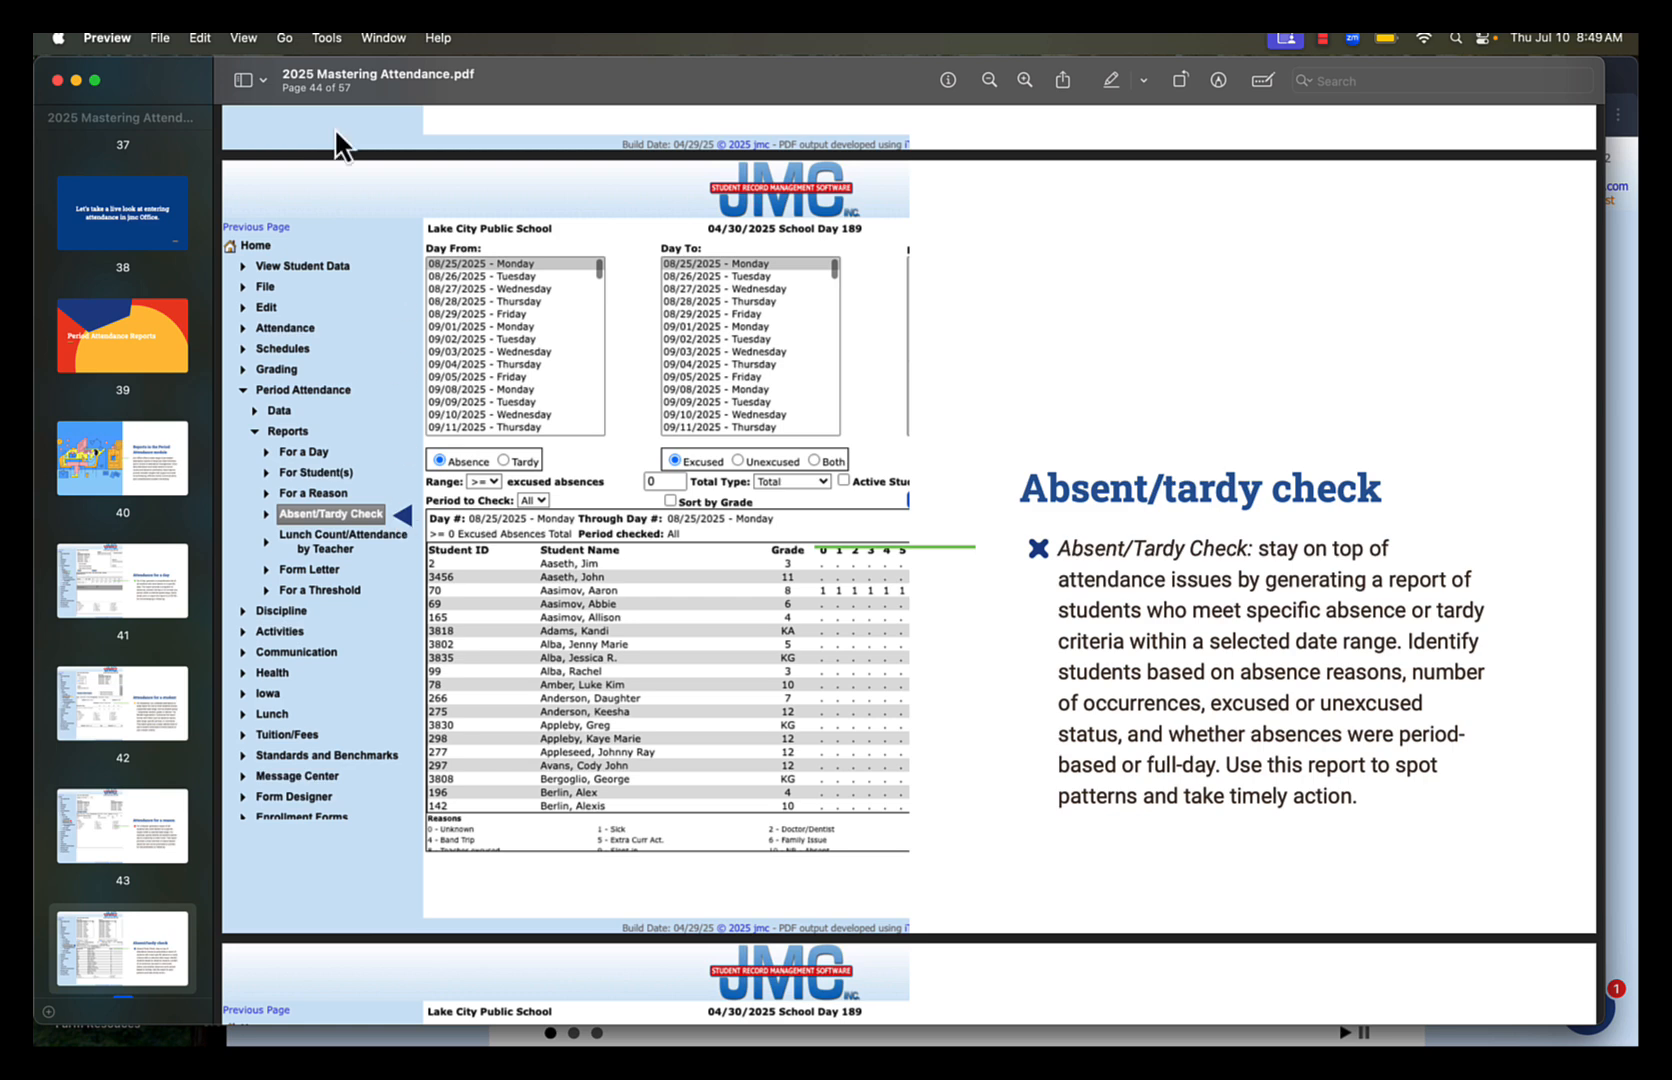
click(244, 37)
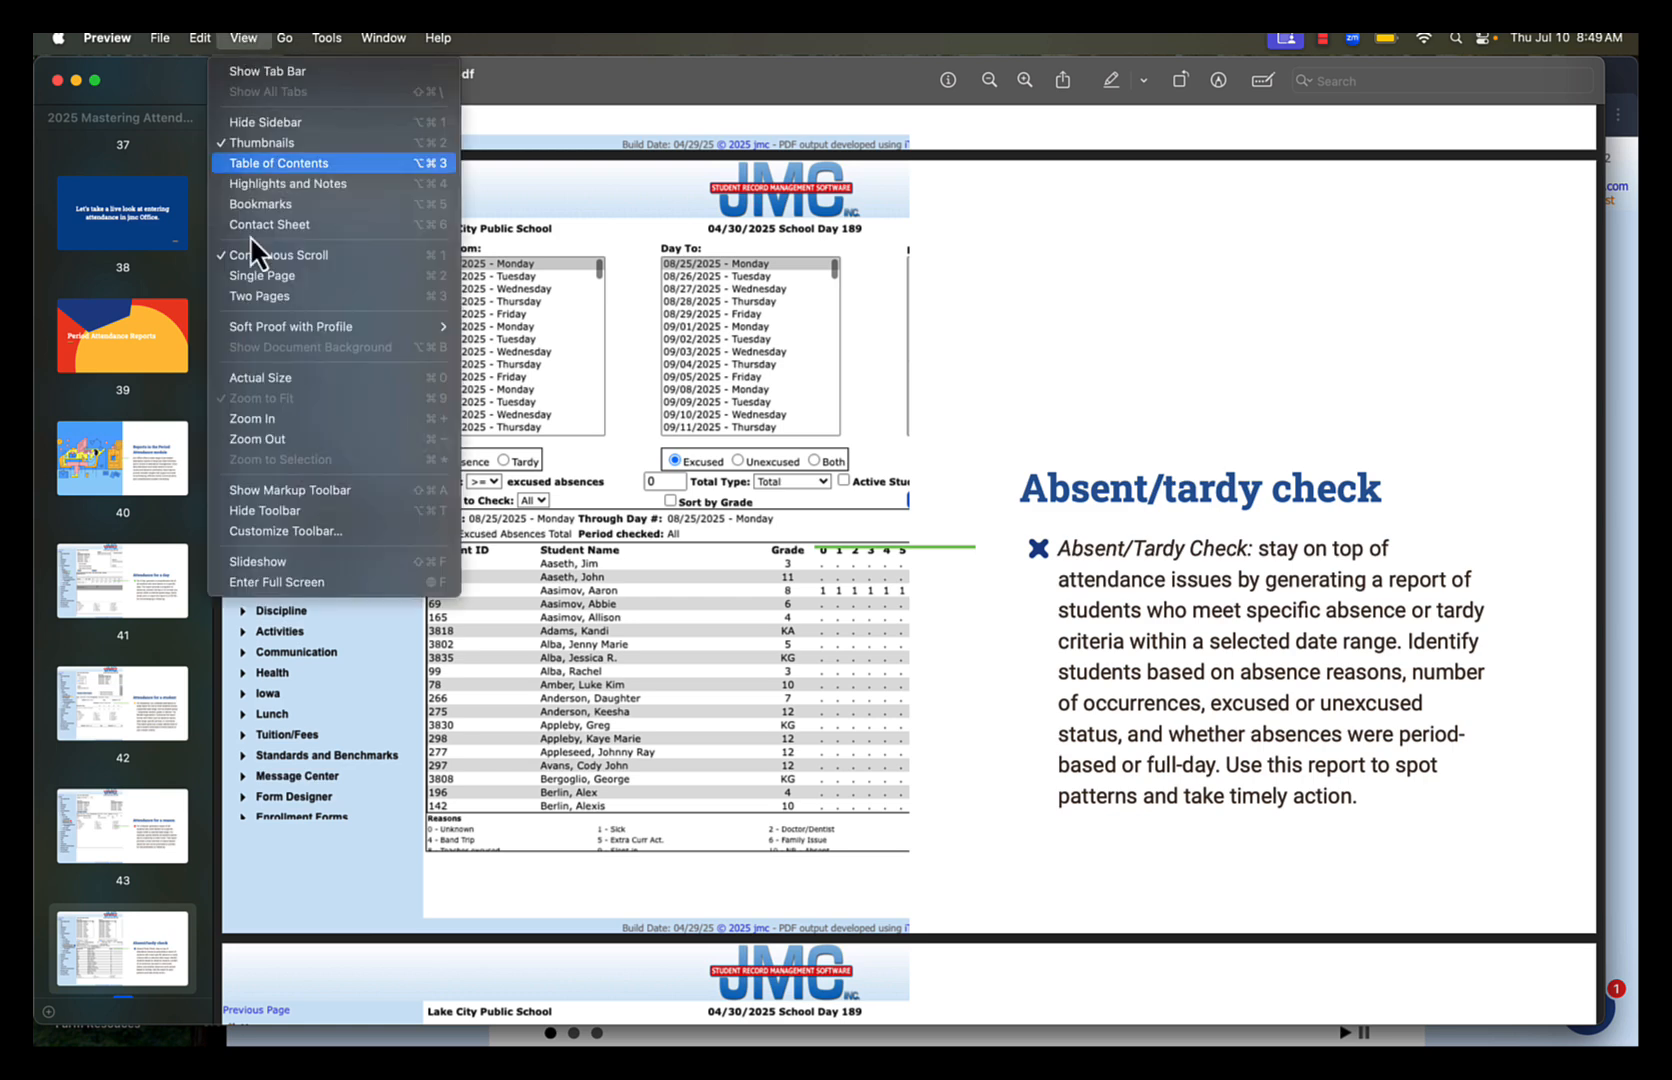
click(278, 580)
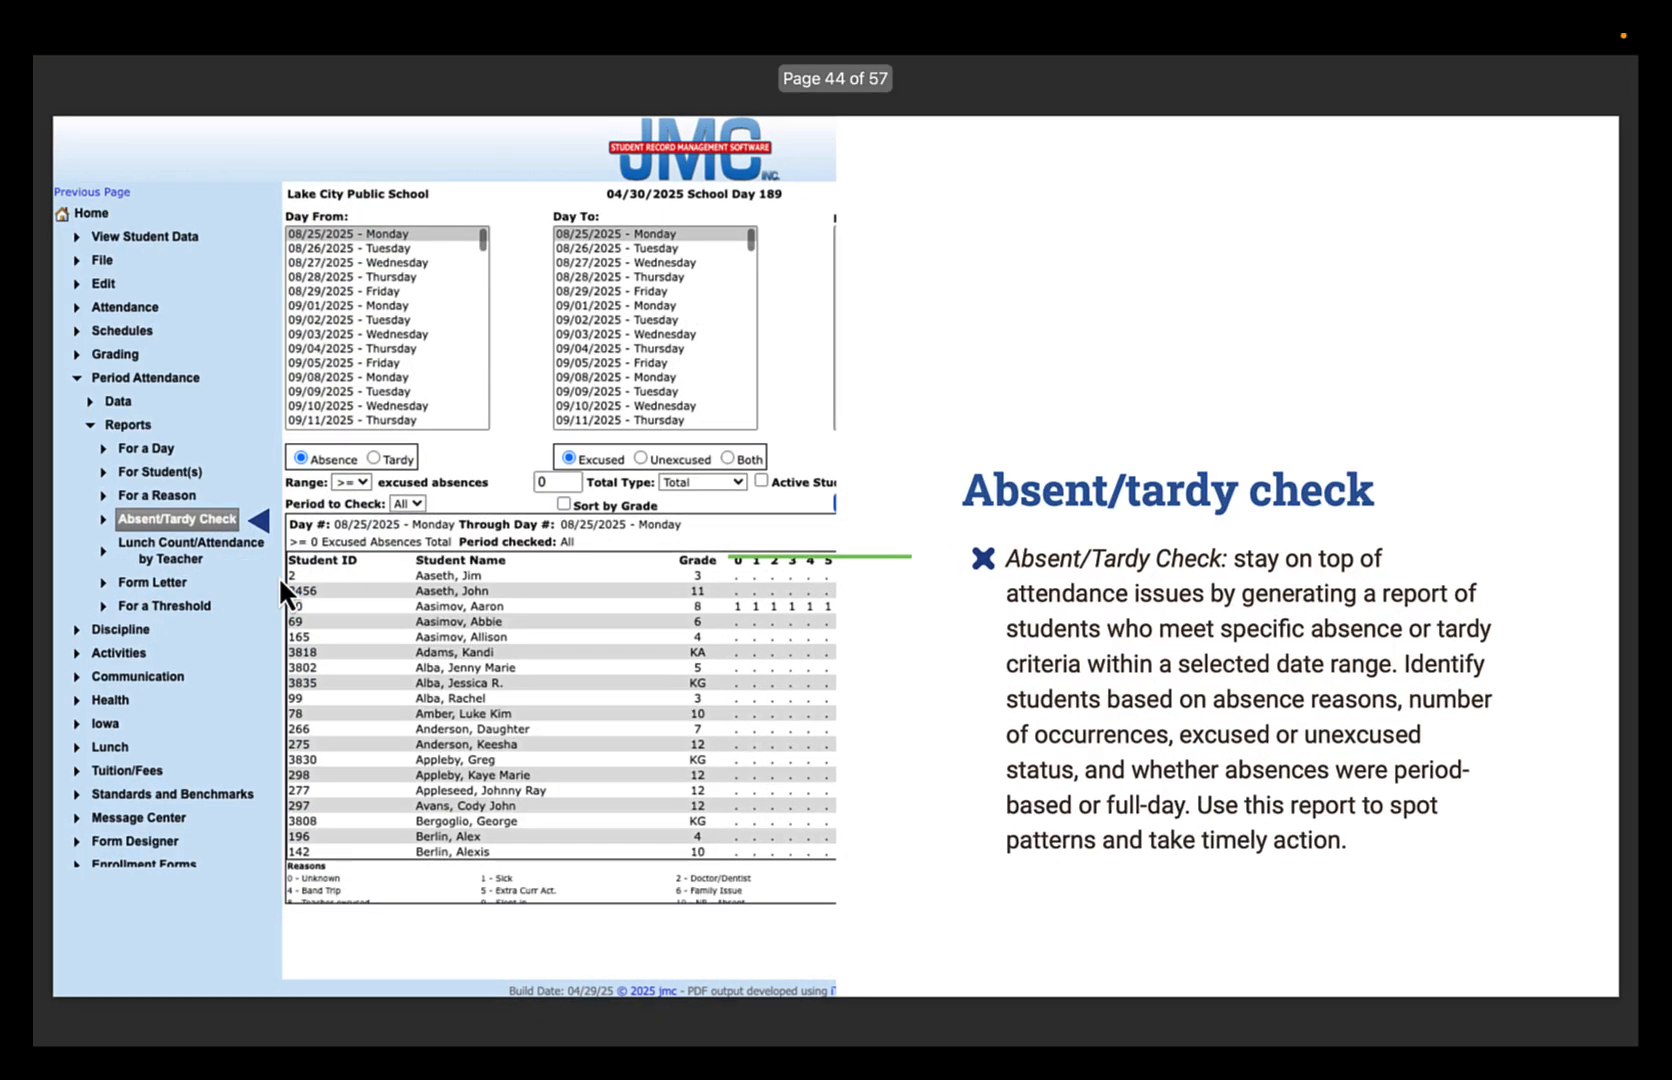
key(Right)
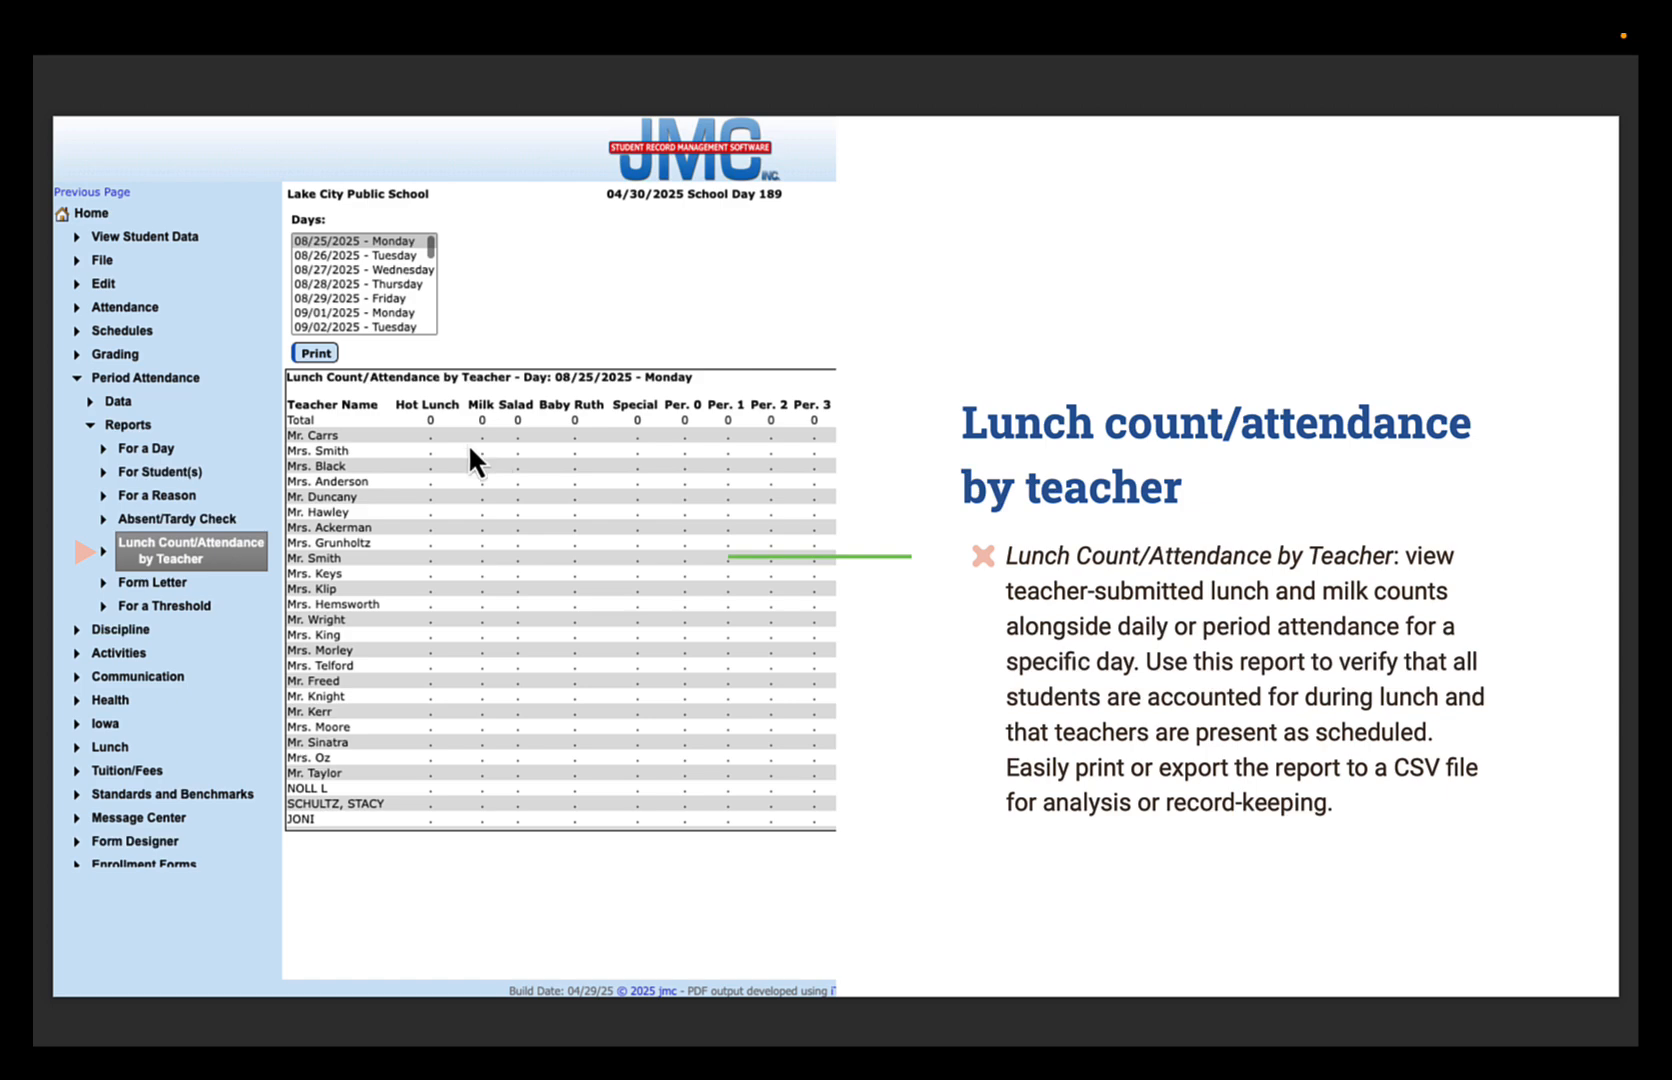
Leave the slides for jmc Office in Chrome and examine the Number of Counts options for lunch counts in the teacher Online Settings
key(Escape)
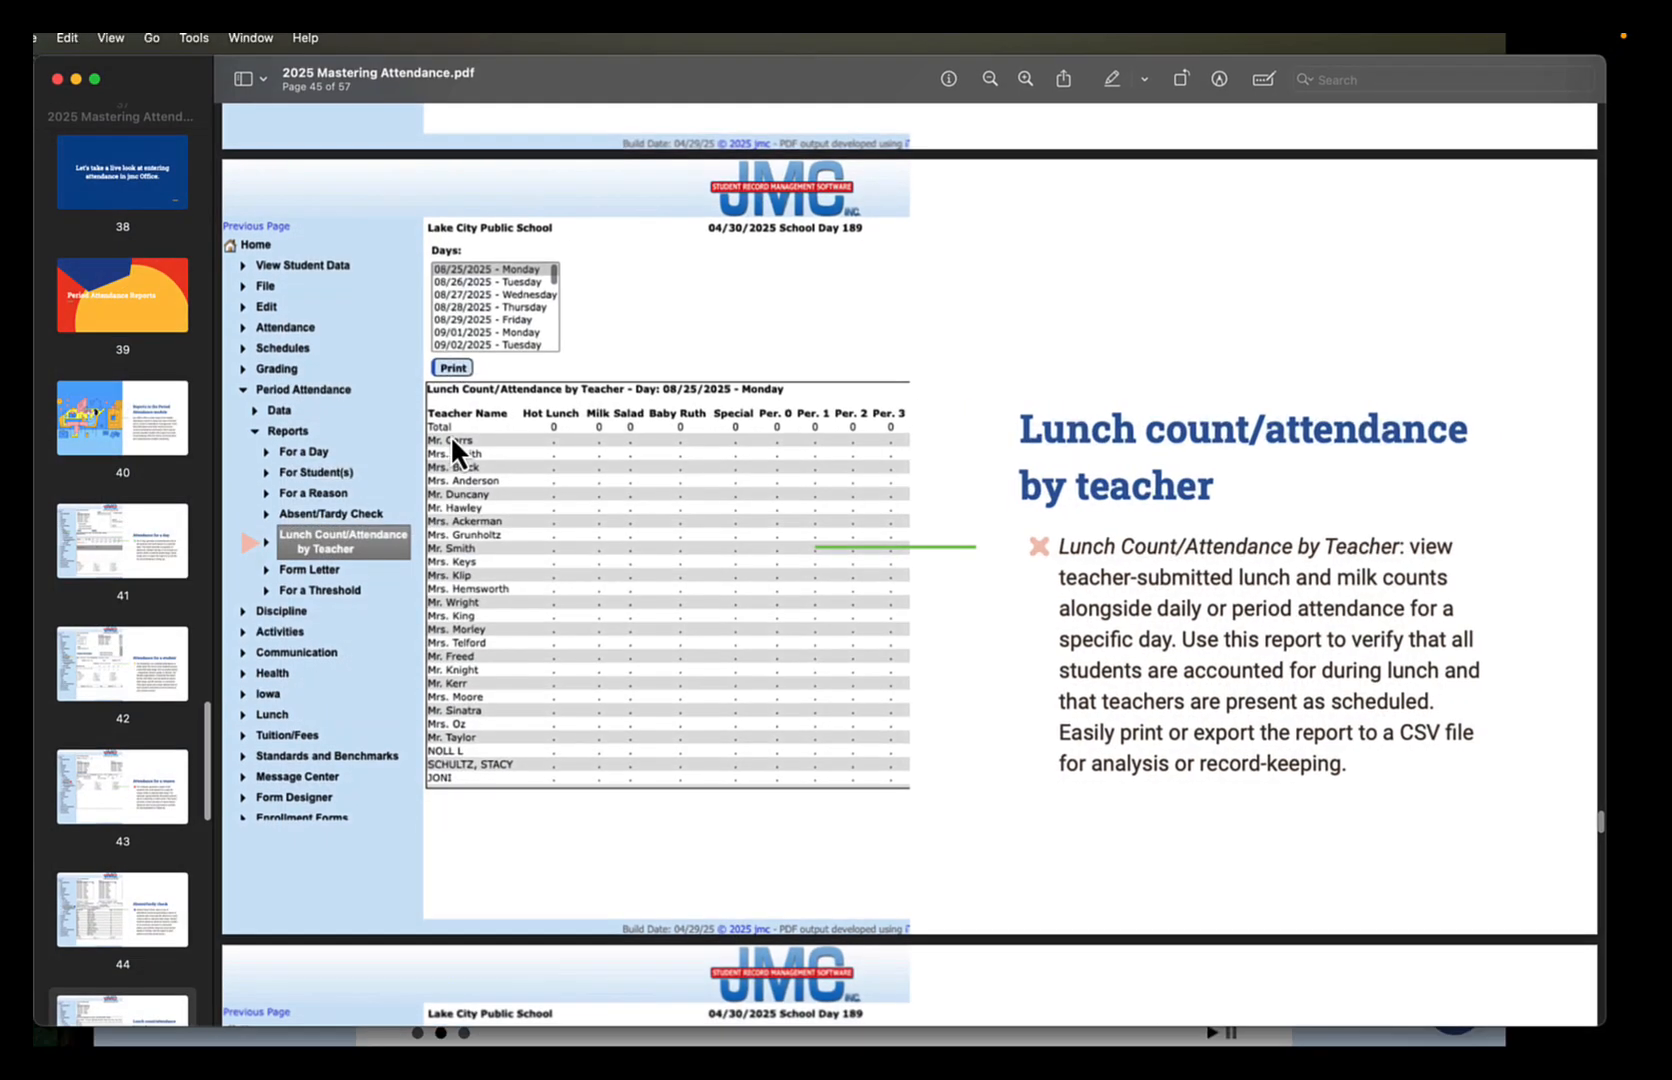
click(1617, 592)
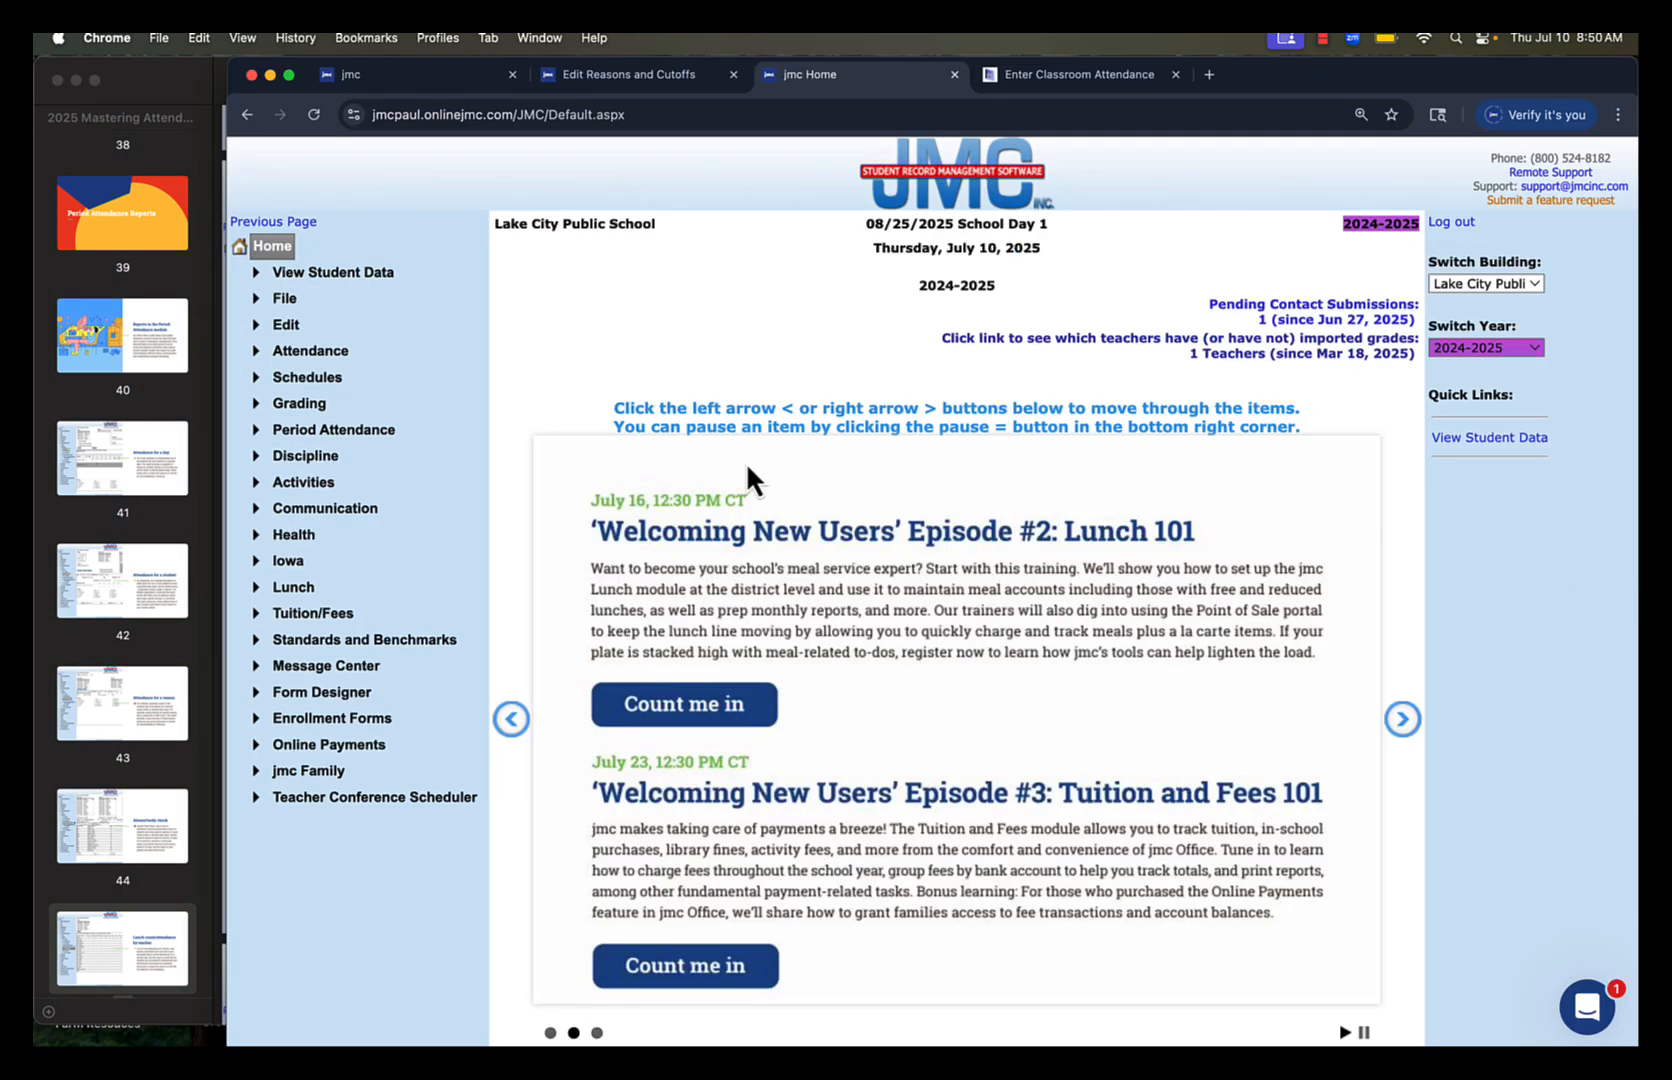
click(278, 298)
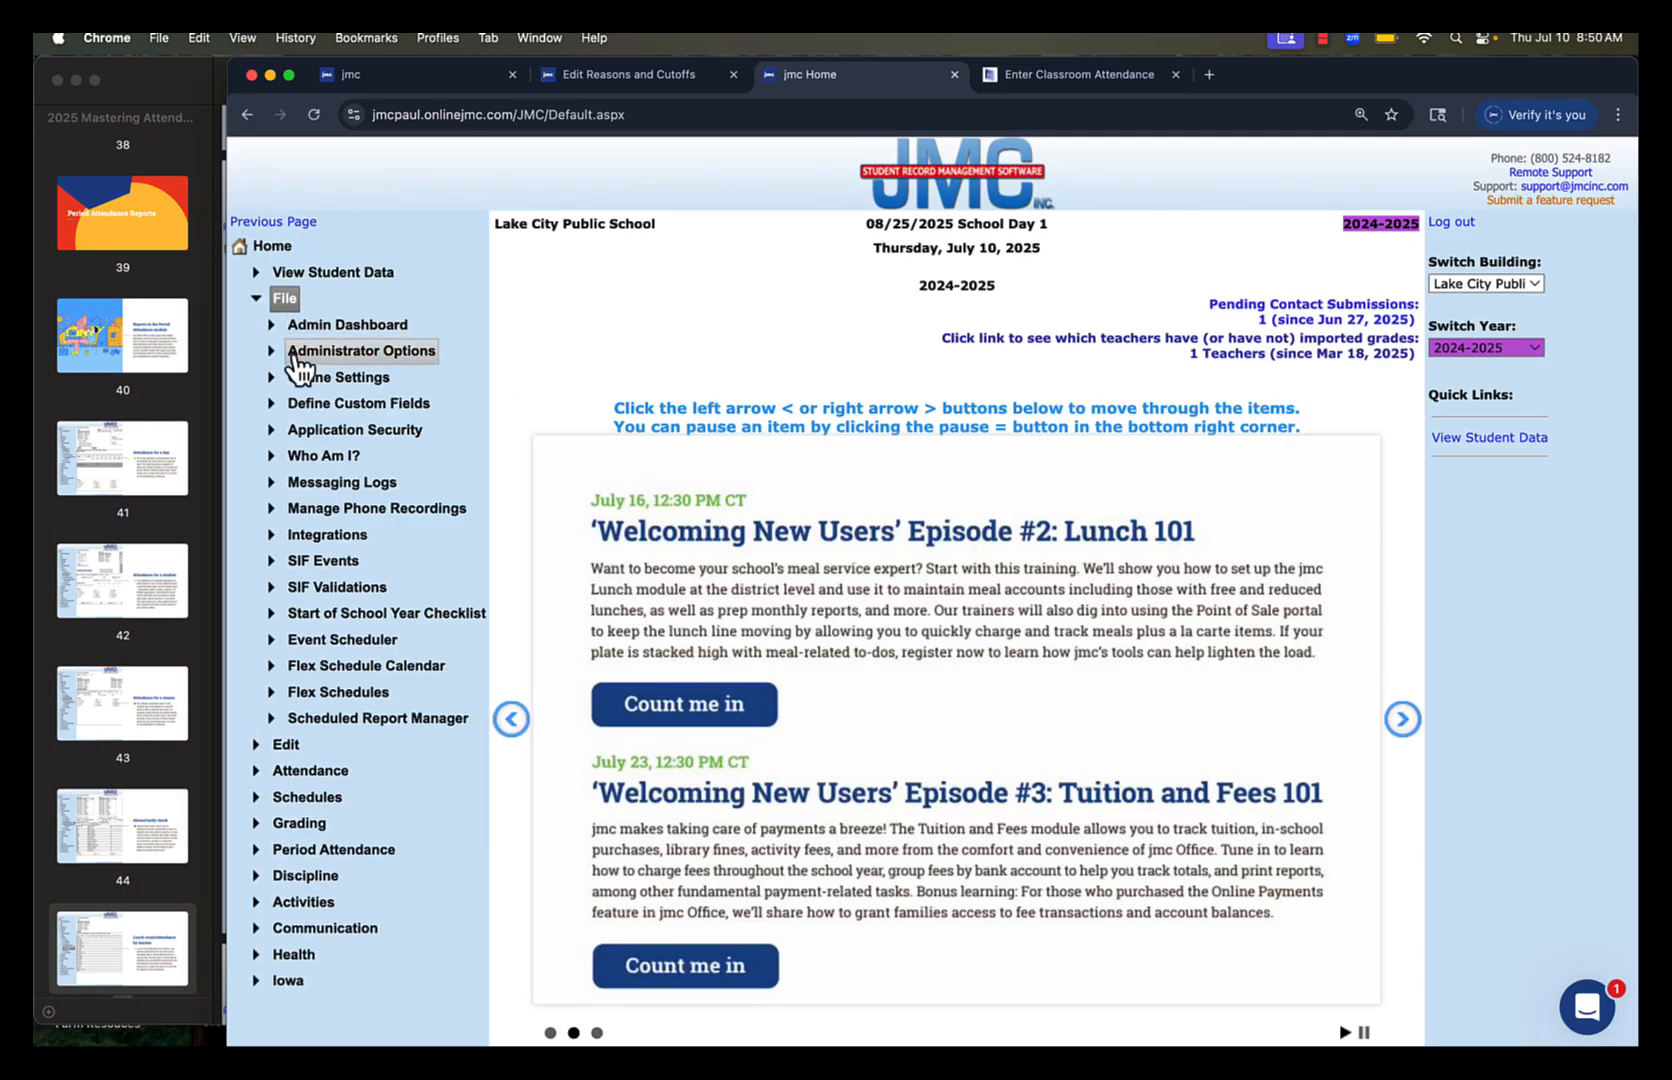
click(302, 384)
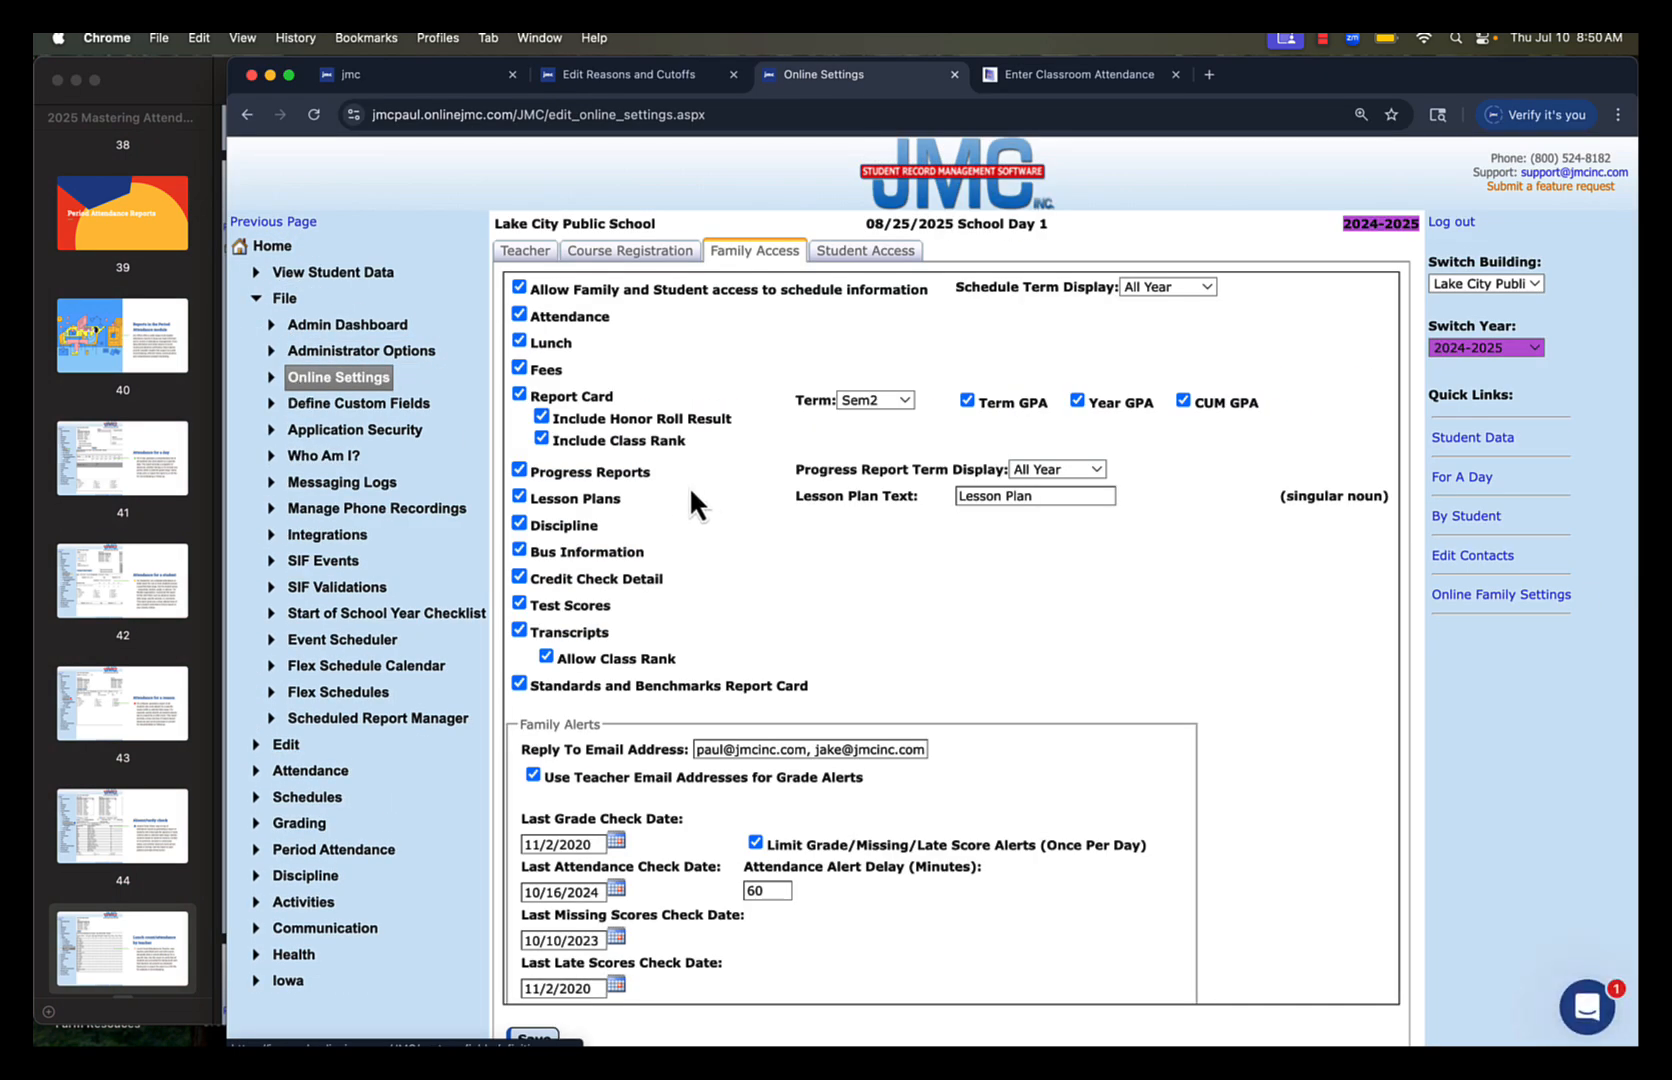
click(514, 262)
scroll(769, 498, down, 3)
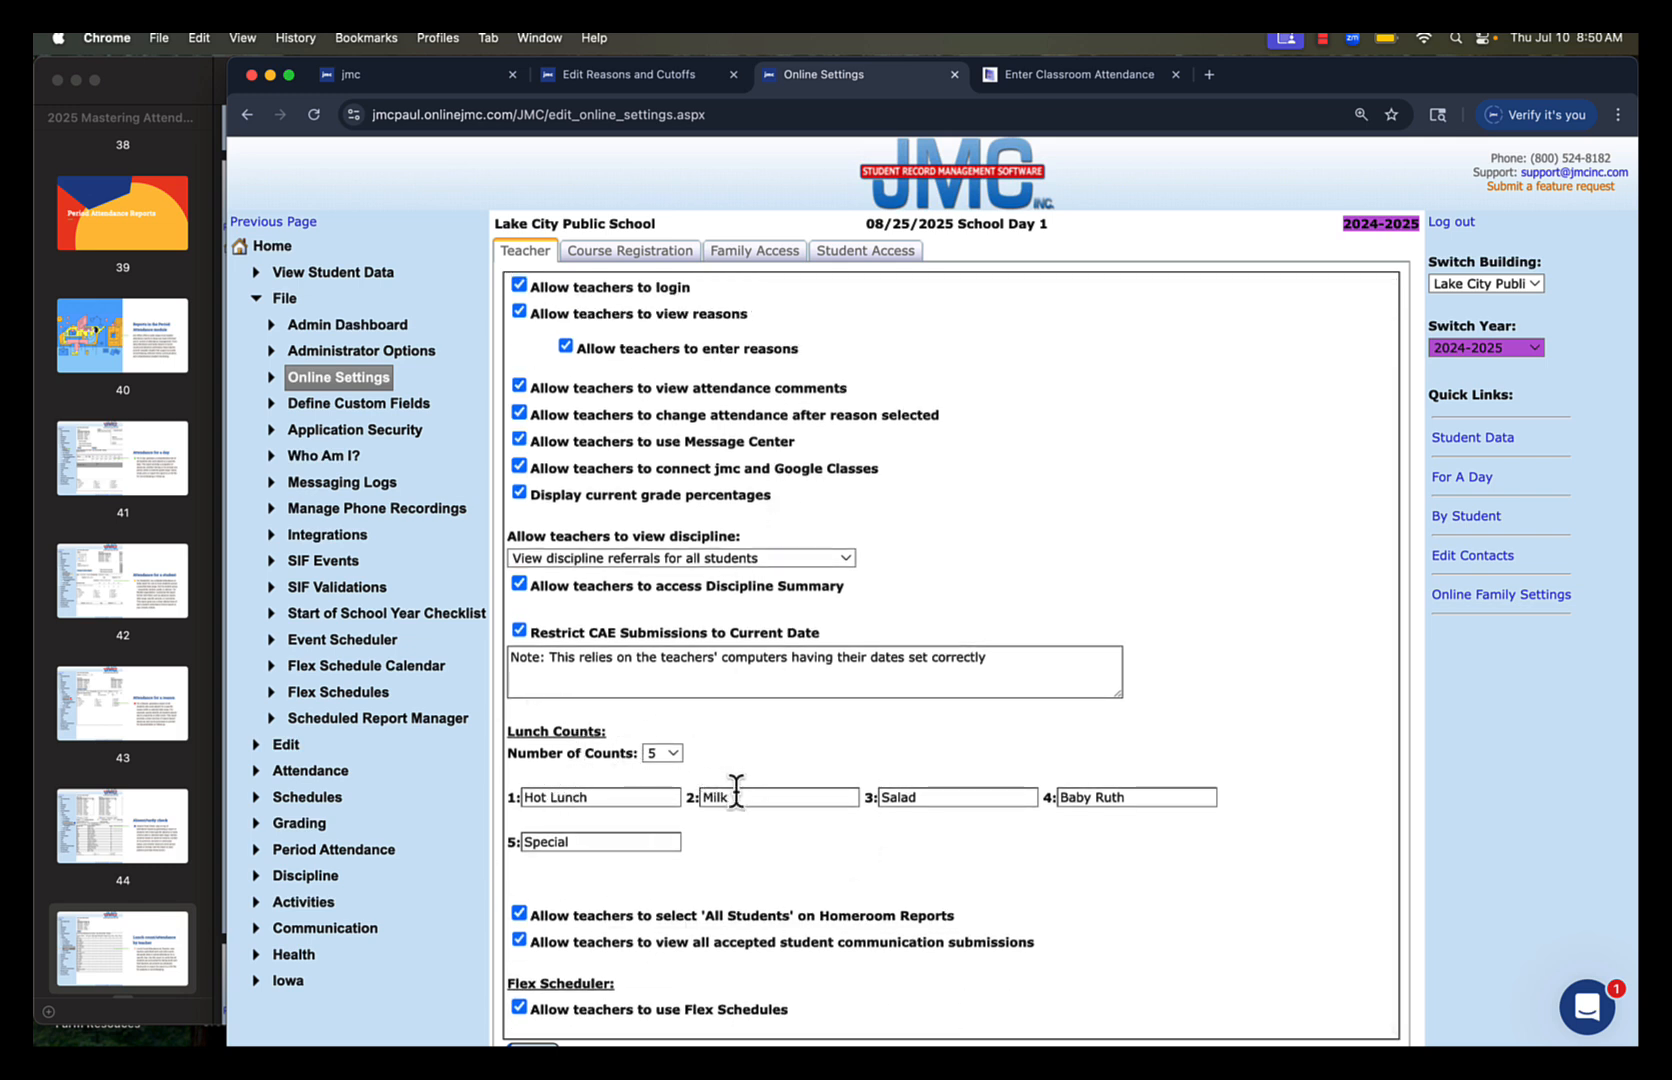
click(673, 757)
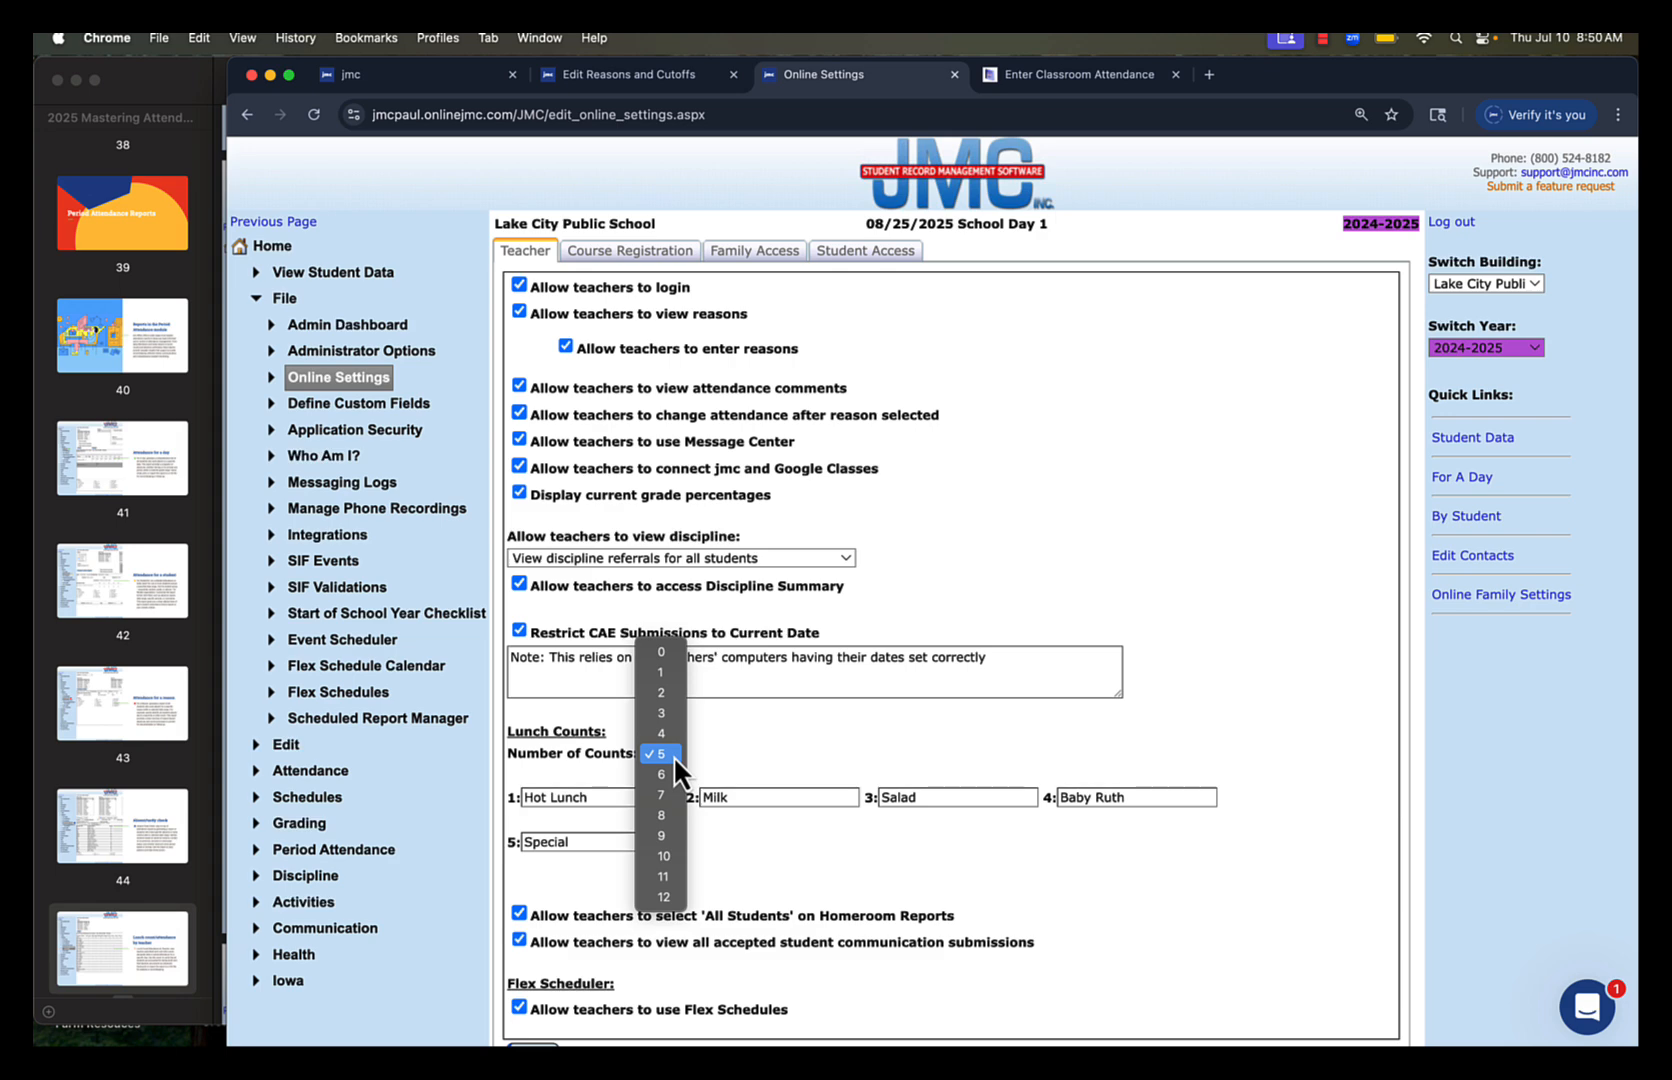
click(715, 757)
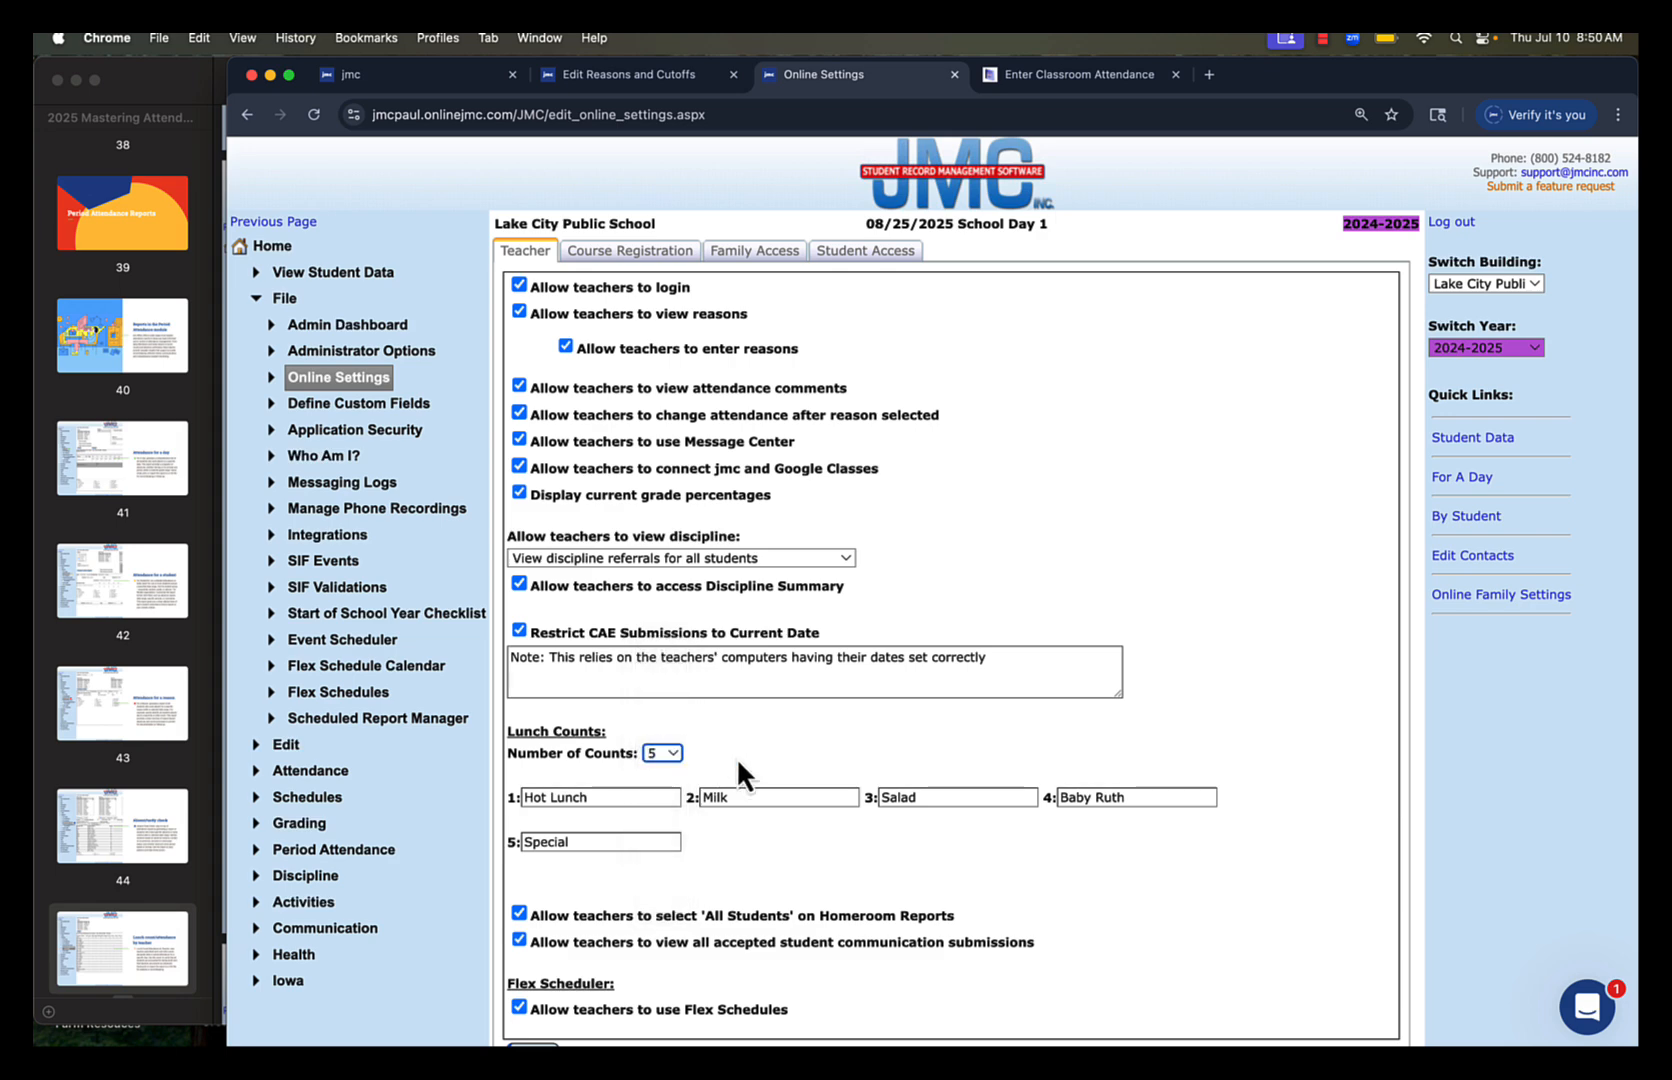
View the Edit Lunch Count page on the teacher site, and go back to the office's Online Settings
click(1082, 74)
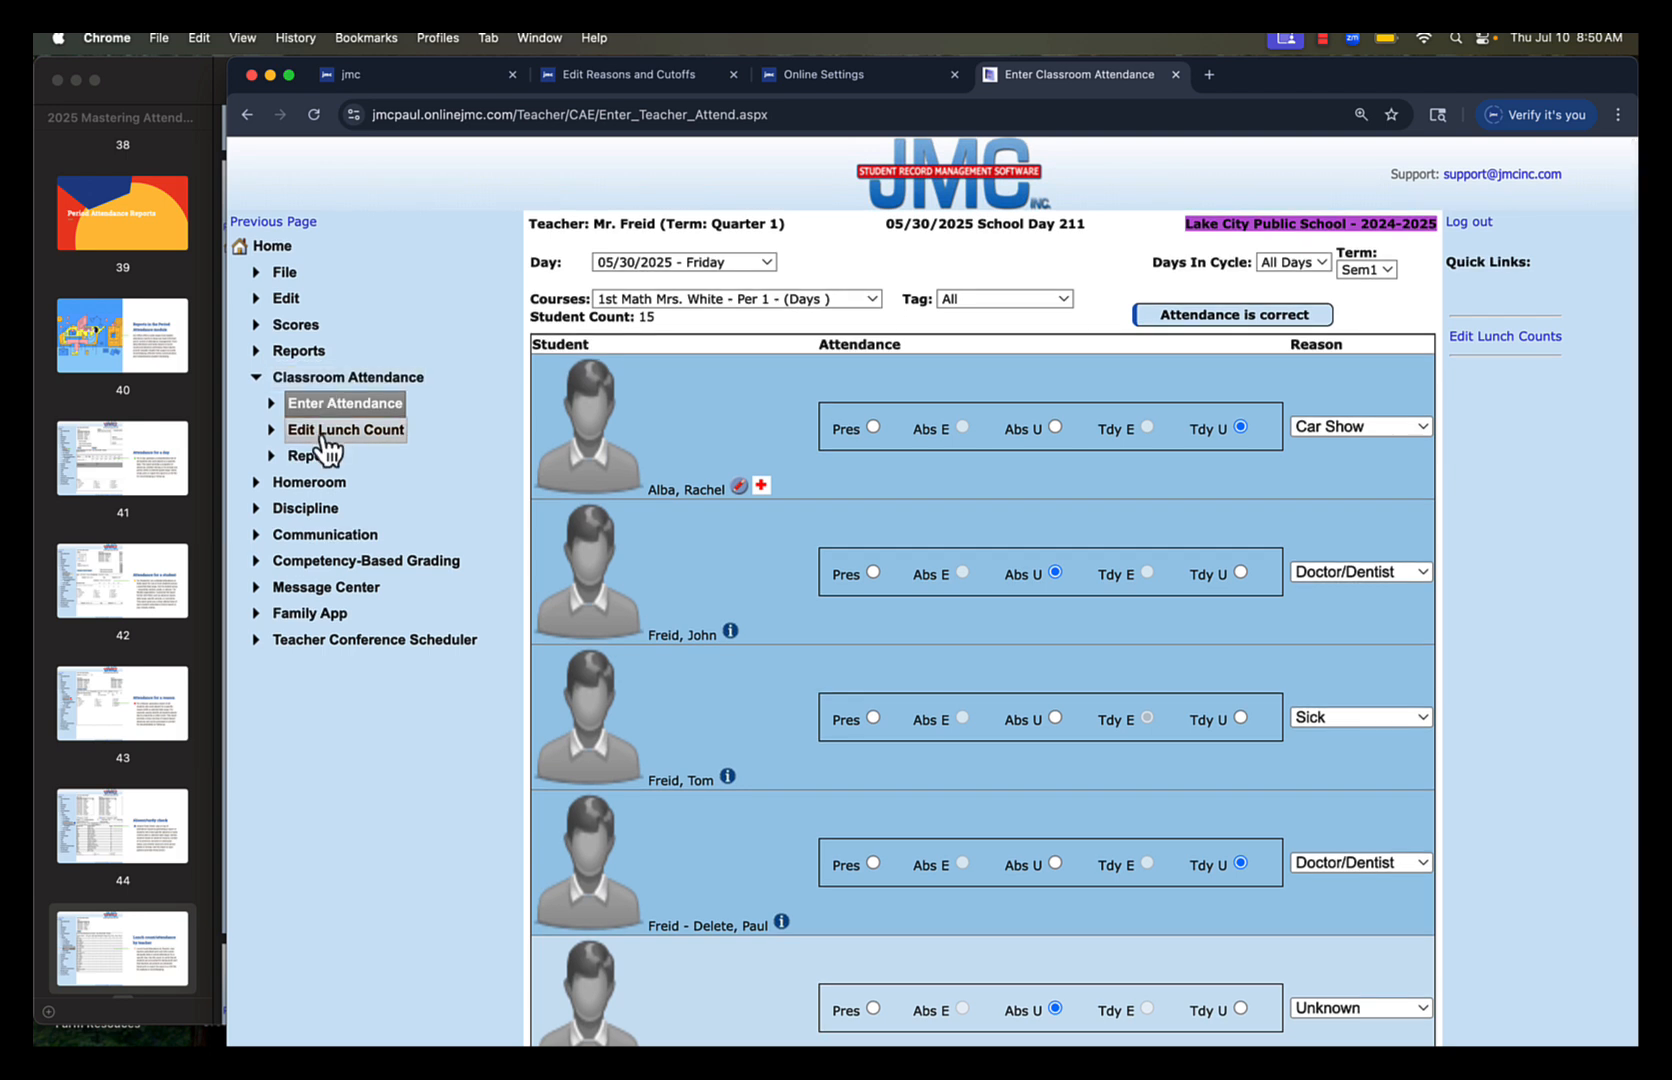
click(326, 434)
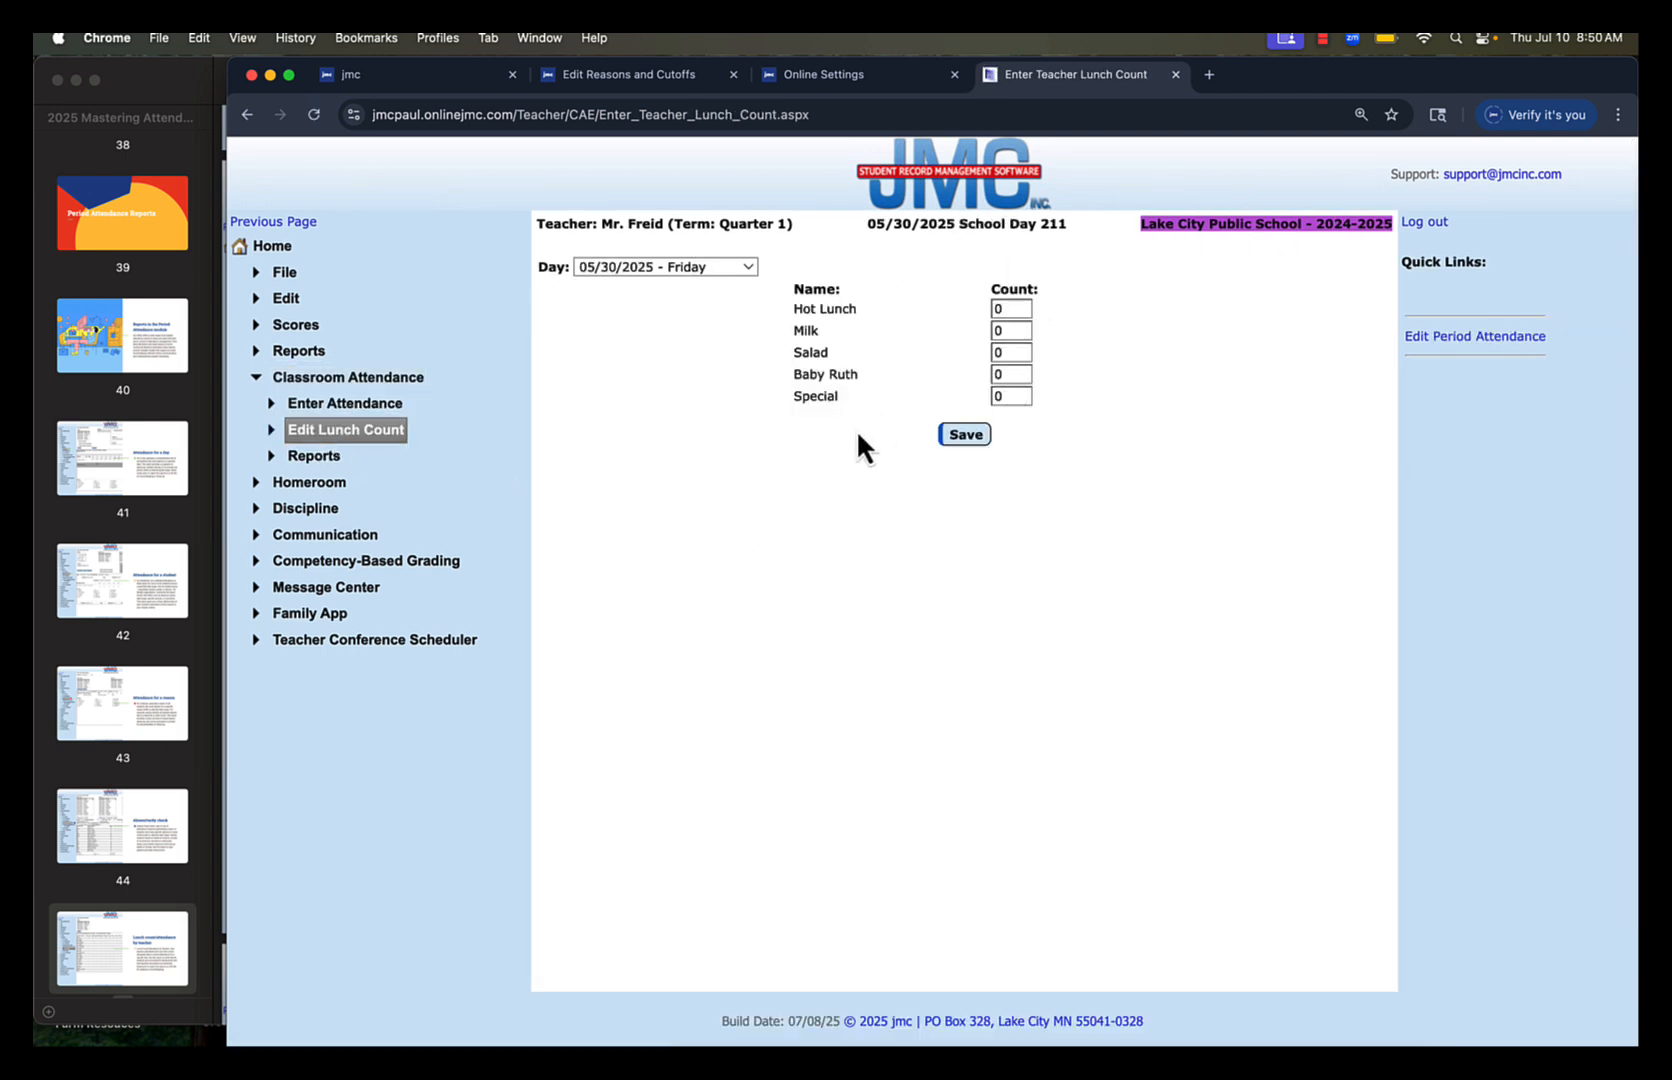
click(816, 79)
click(680, 80)
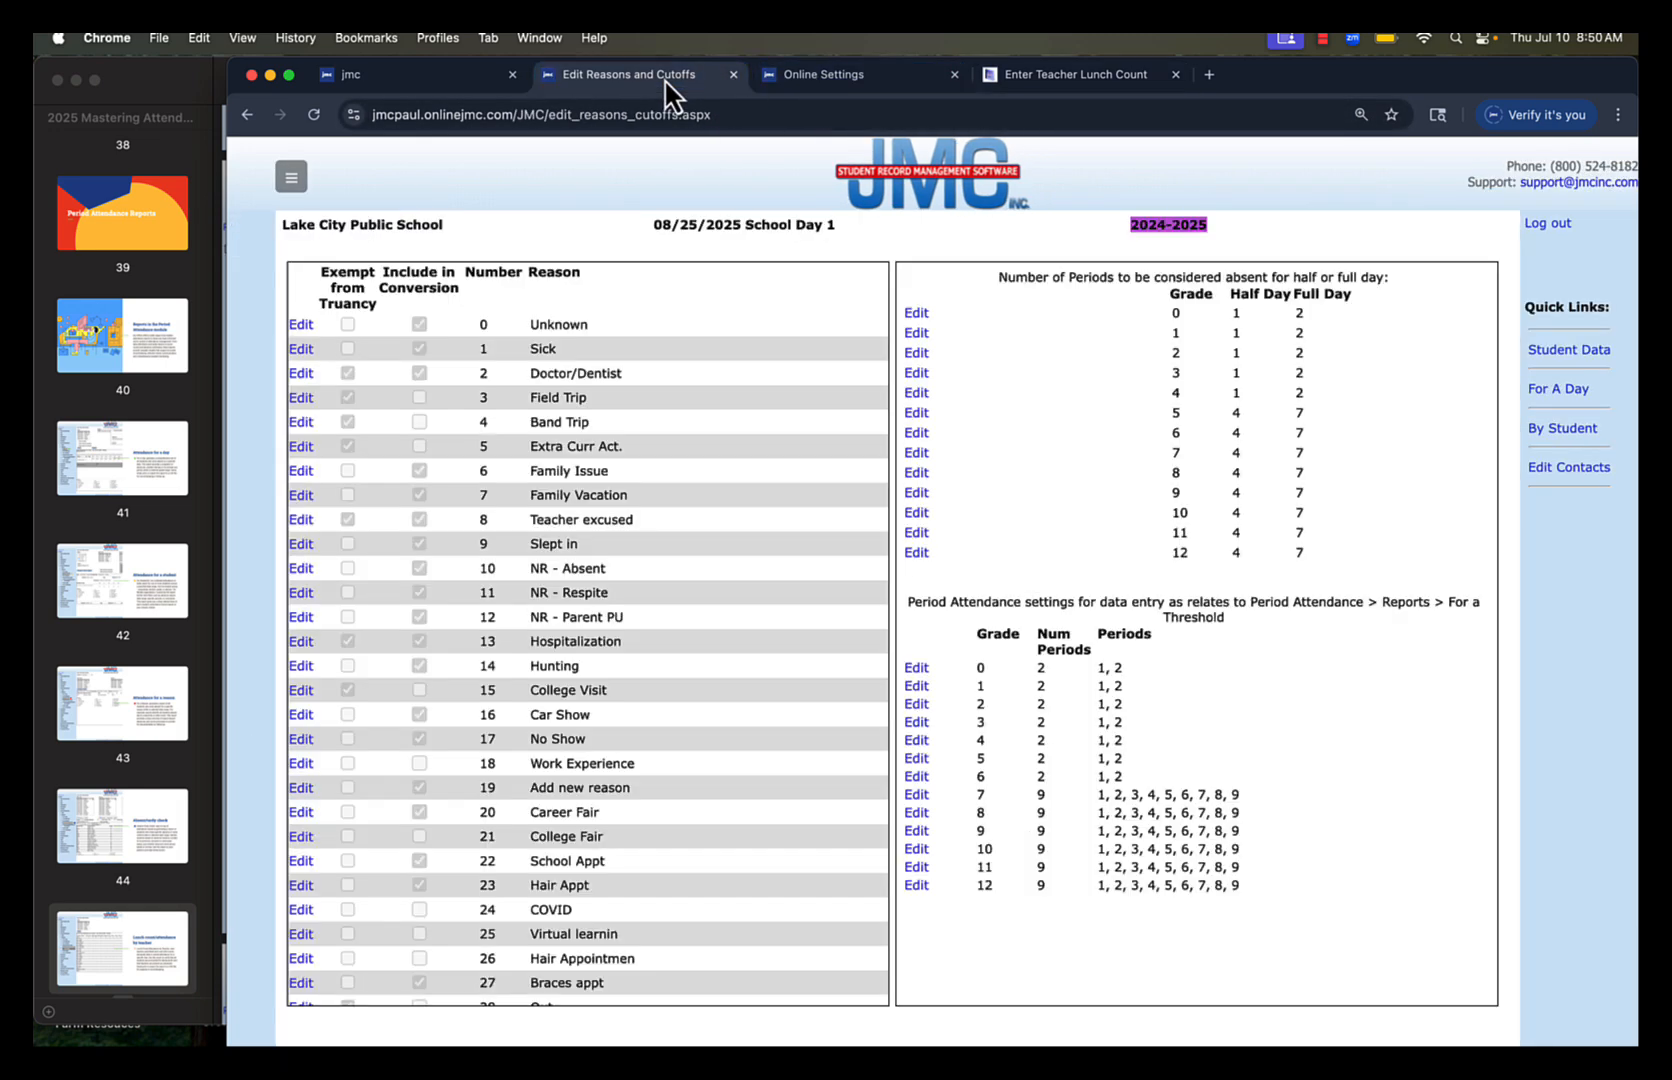
click(798, 86)
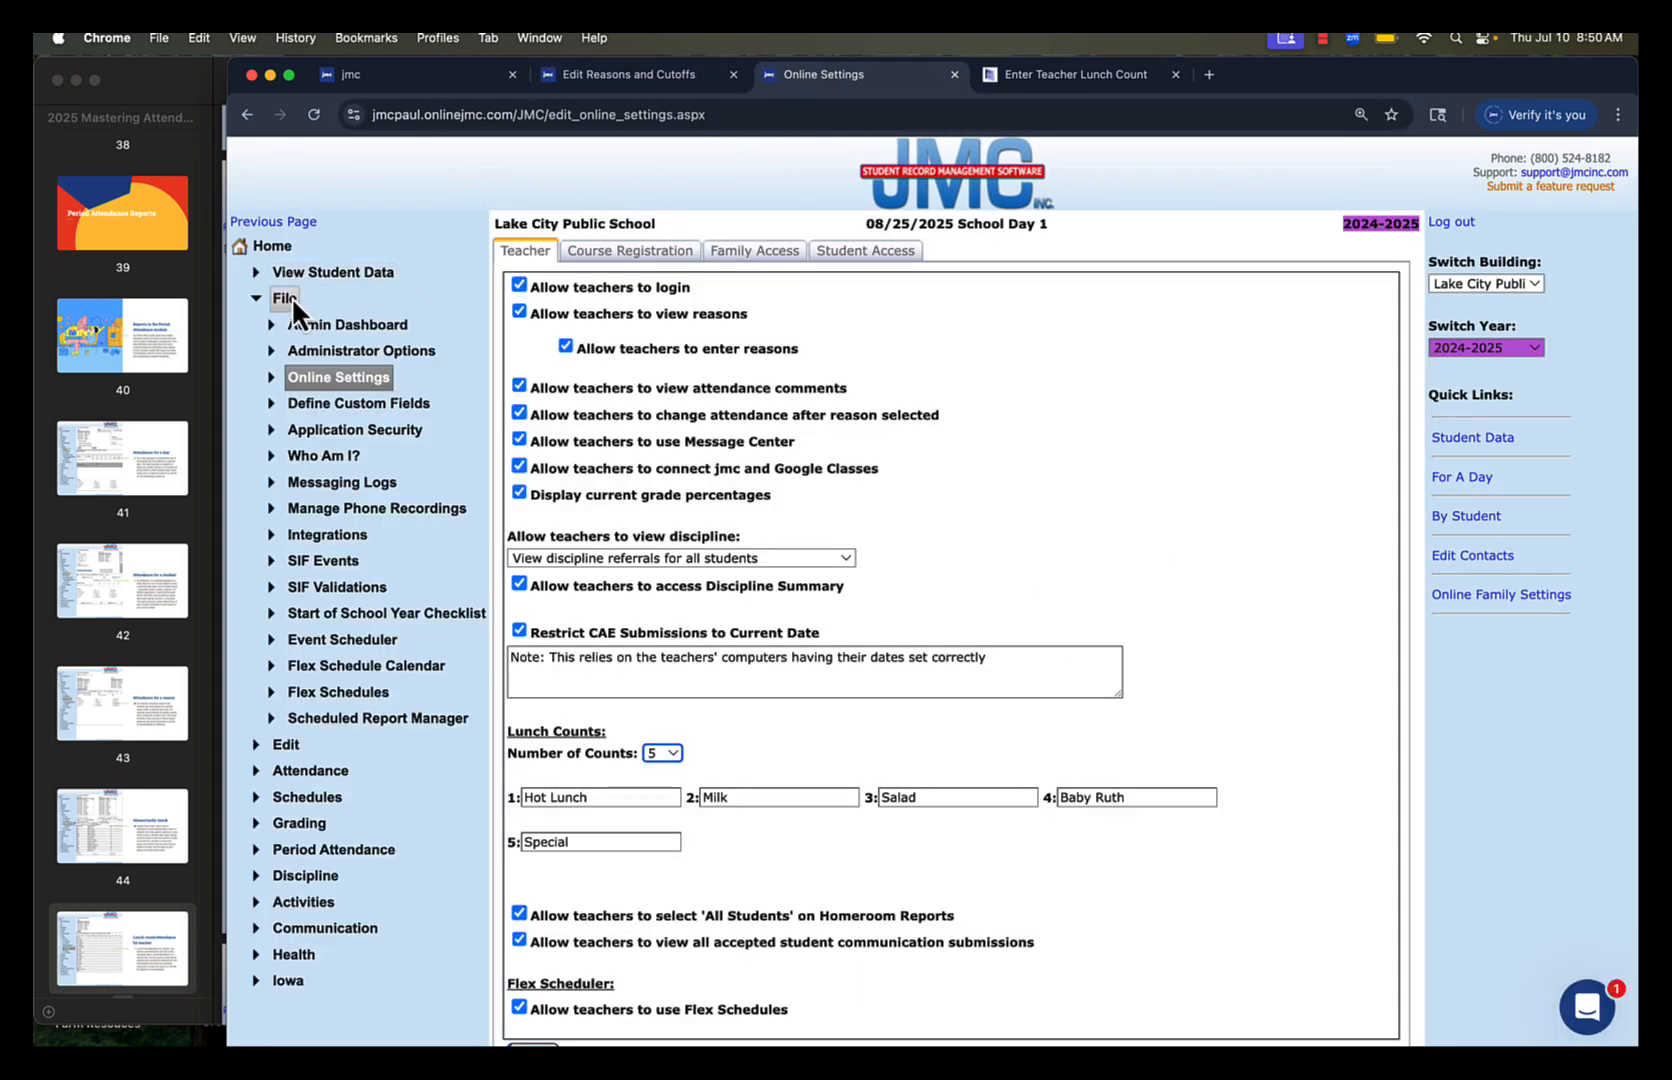
Open the Lunch Count/Attendance by Teacher report for period attendance
click(291, 297)
click(290, 428)
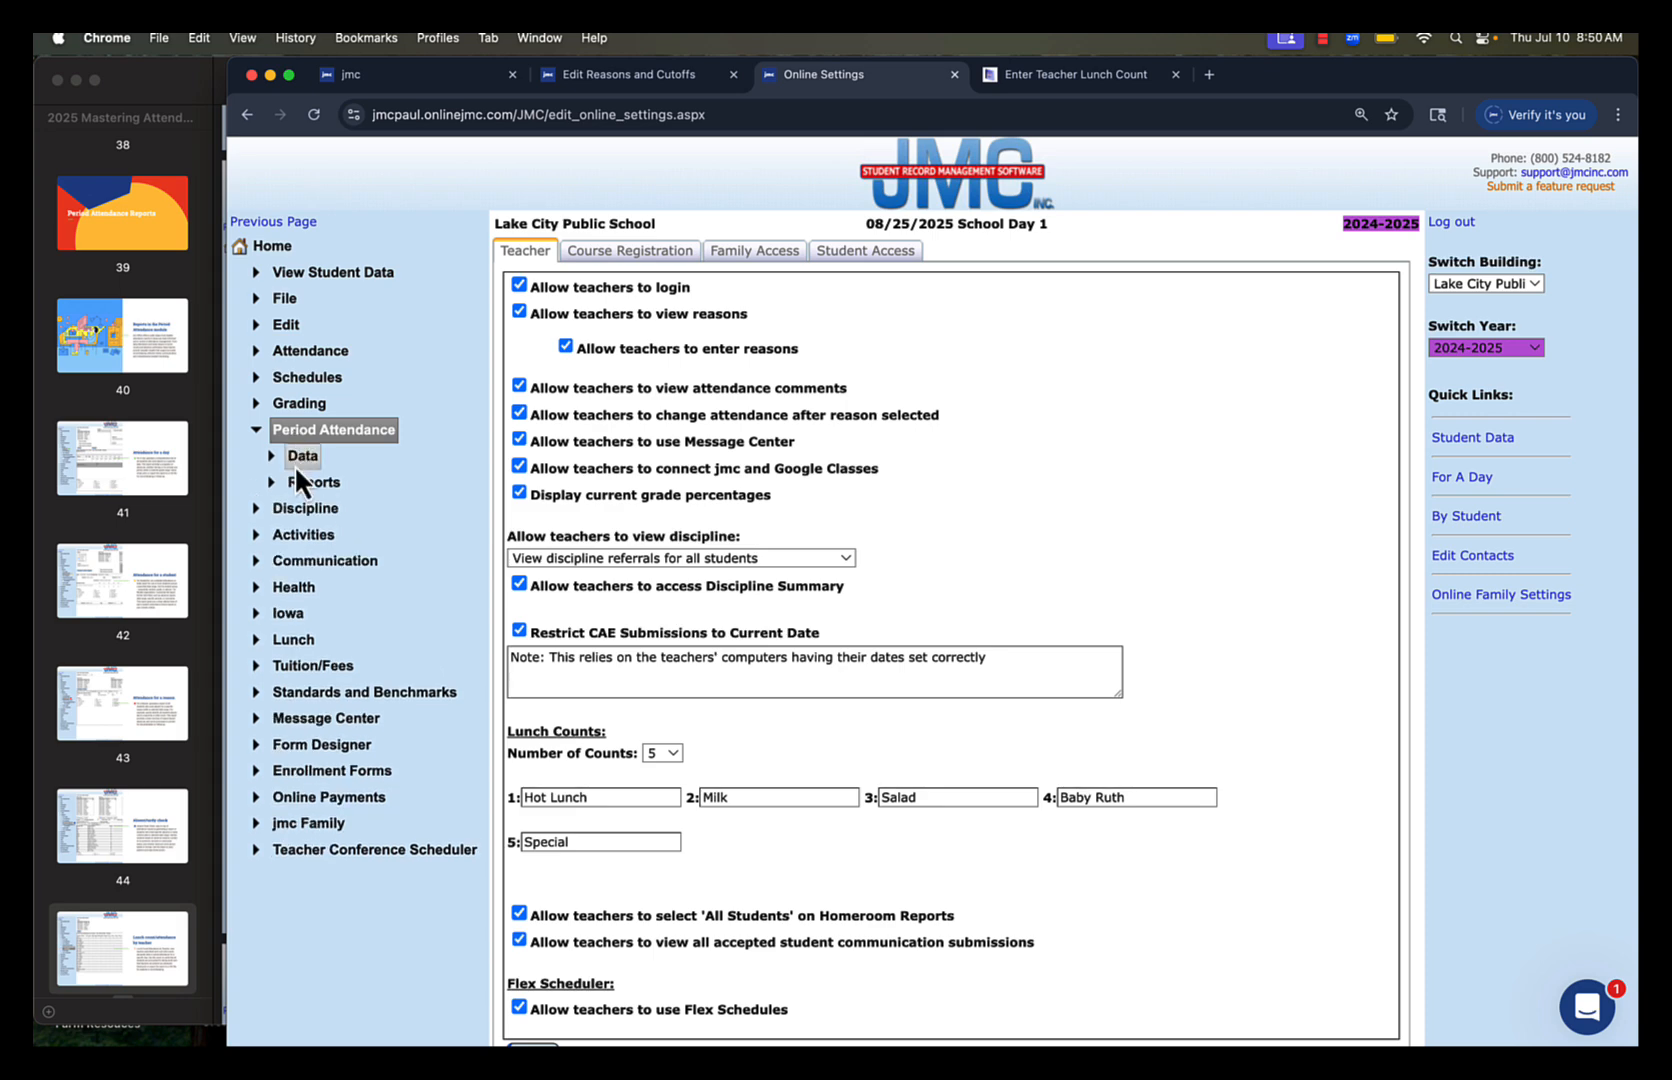
click(299, 479)
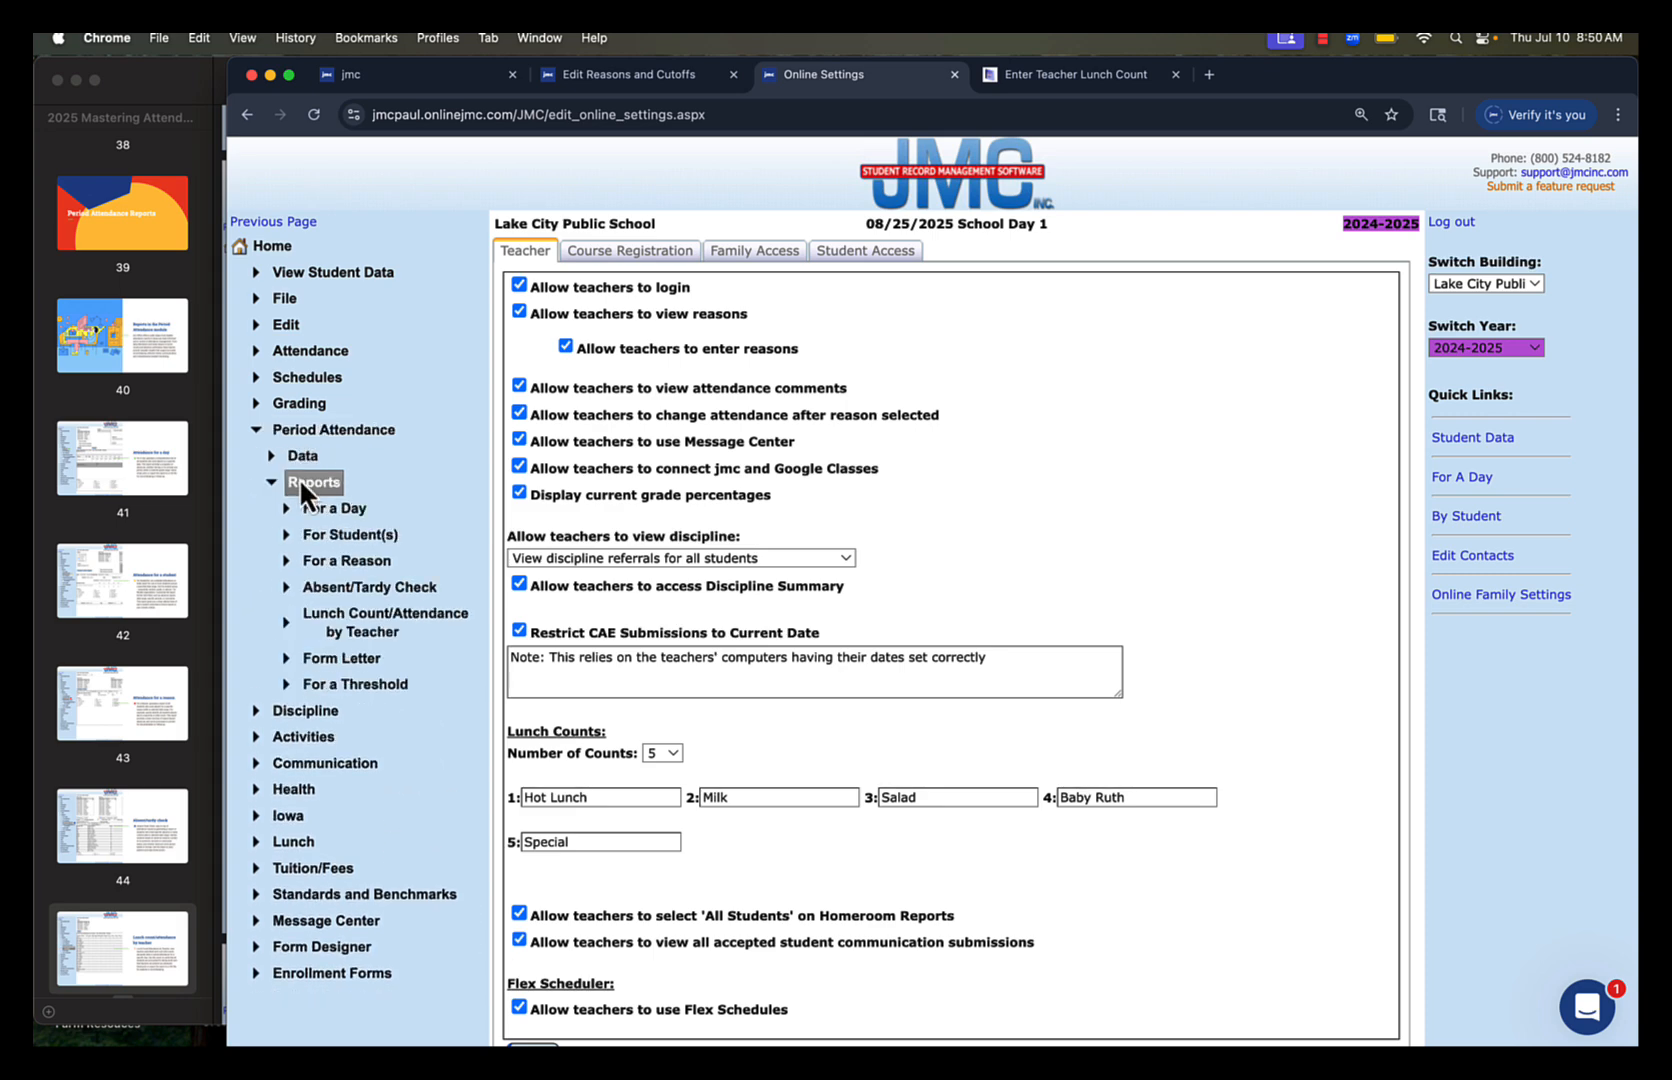
click(343, 636)
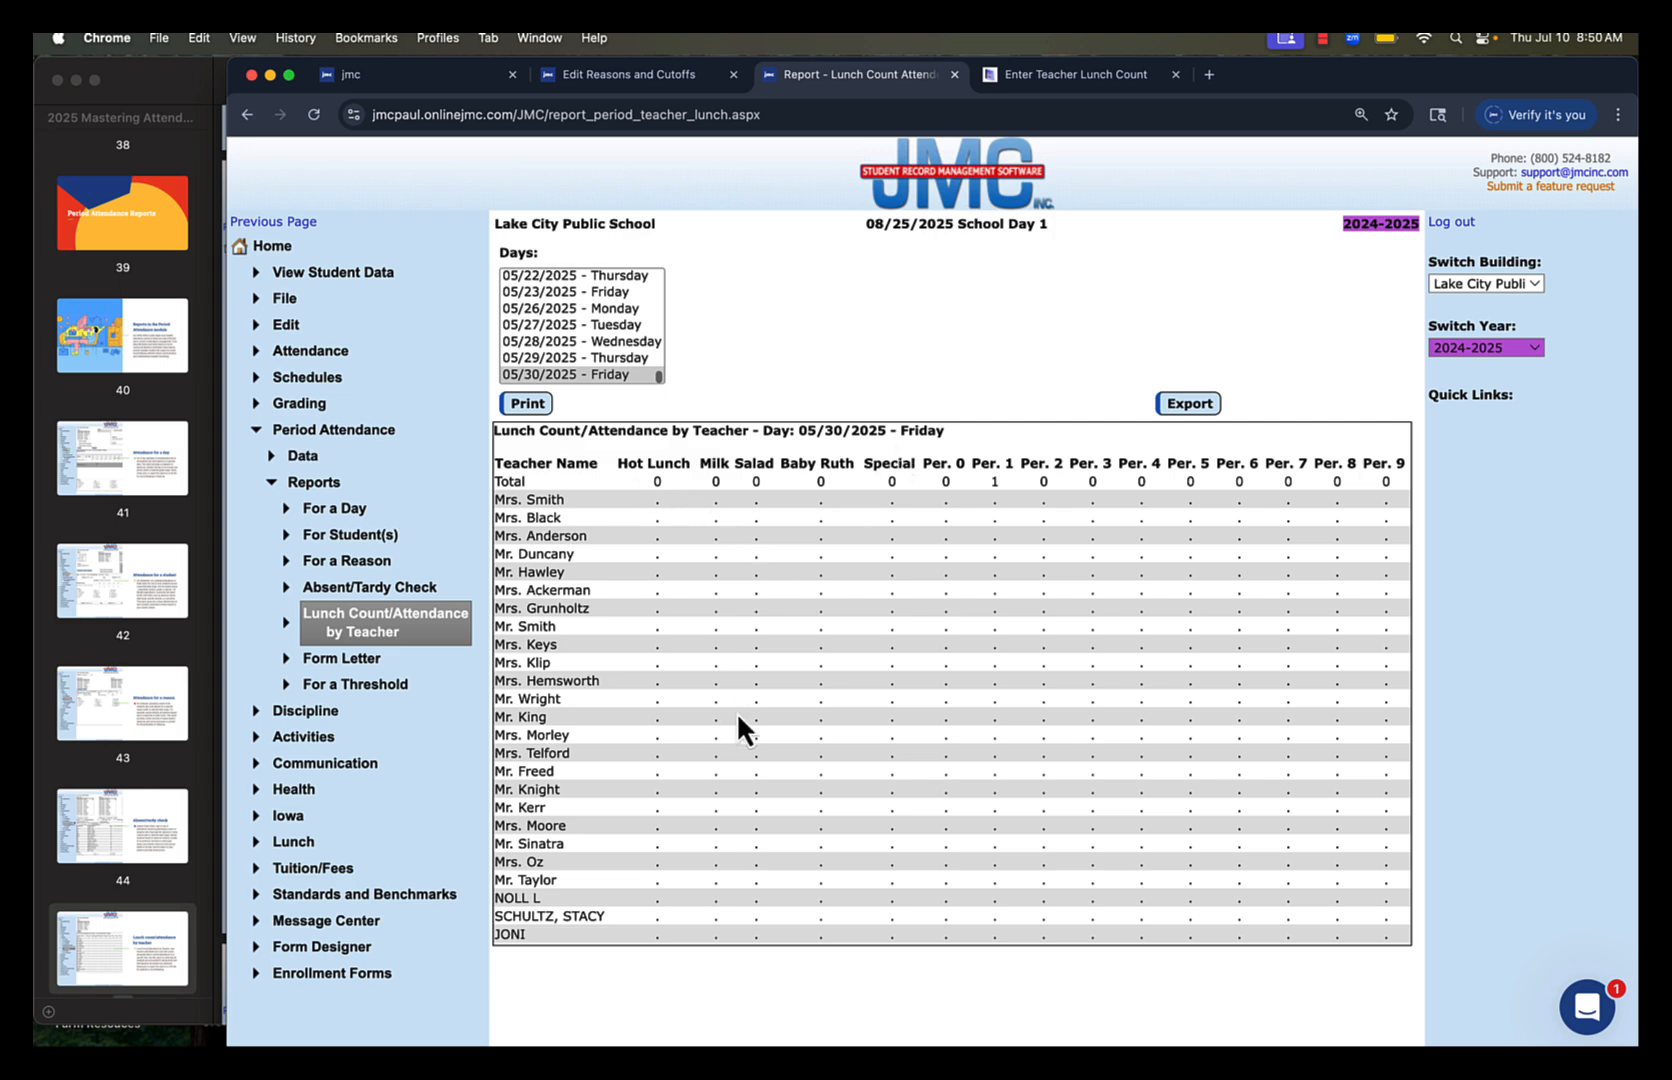
Switch to the slides in Preview, show page 45 in full screen, and advance to page 46 on sending attendance form letters
click(138, 939)
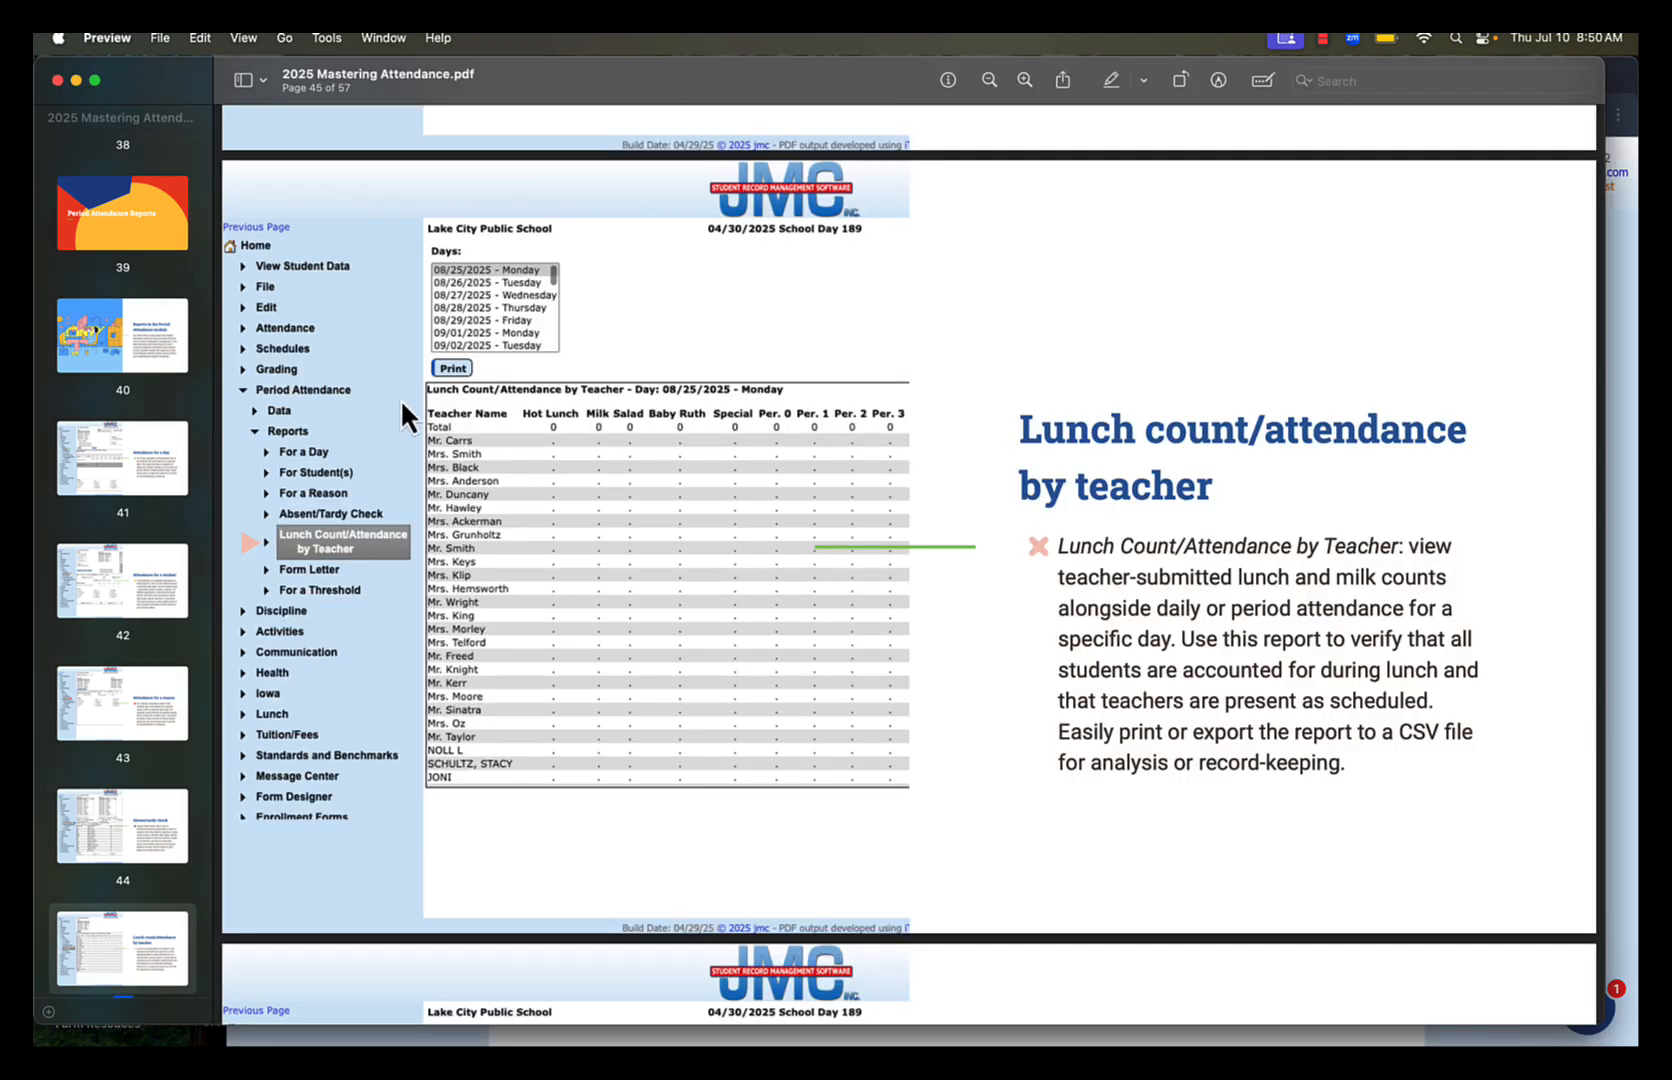
click(246, 40)
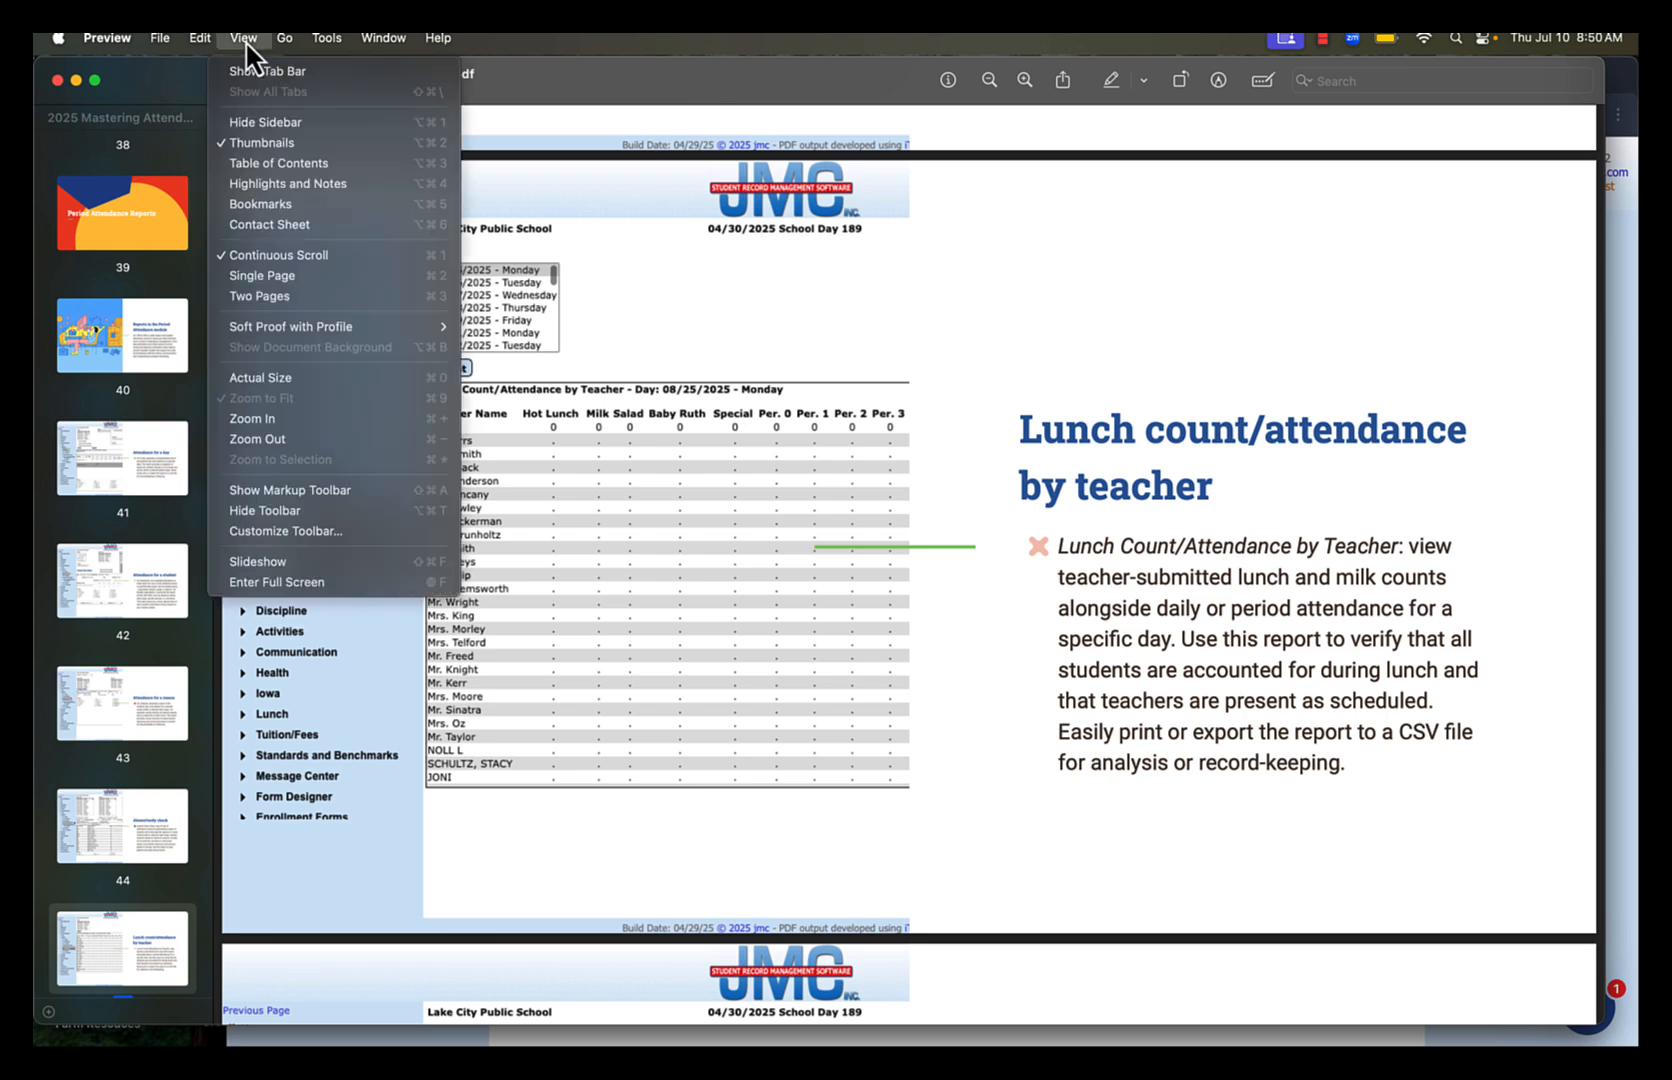
click(272, 582)
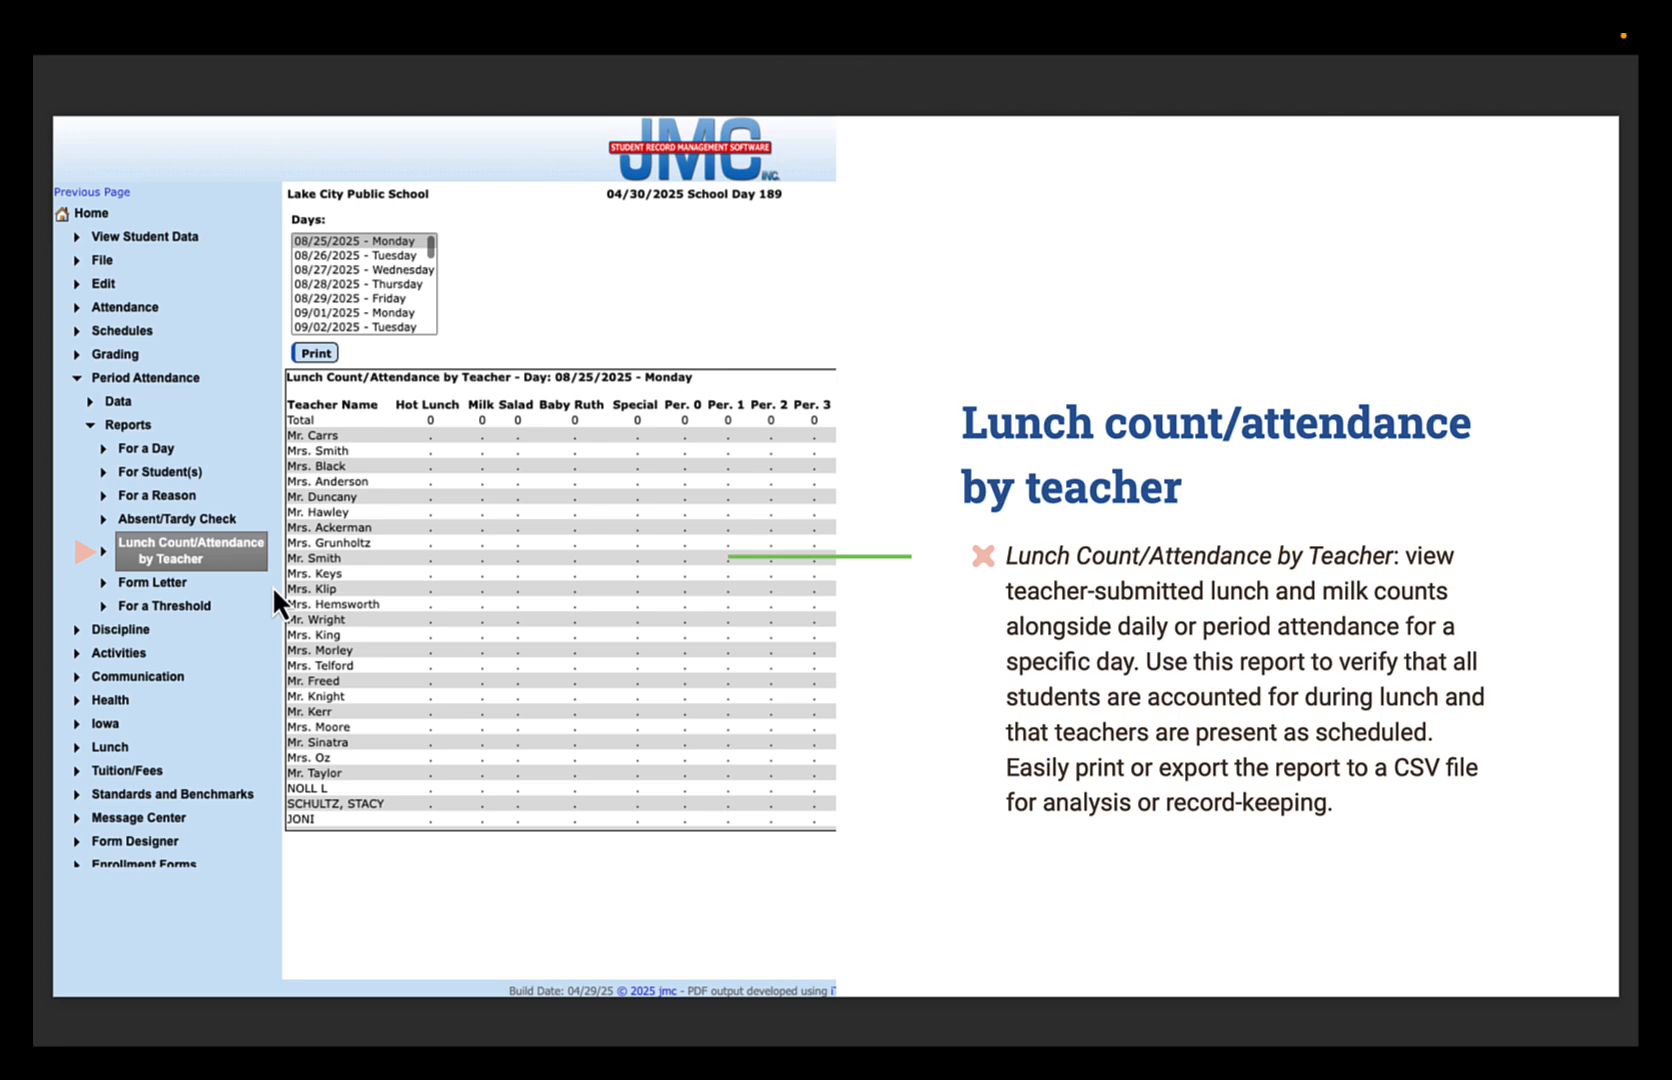
key(Right)
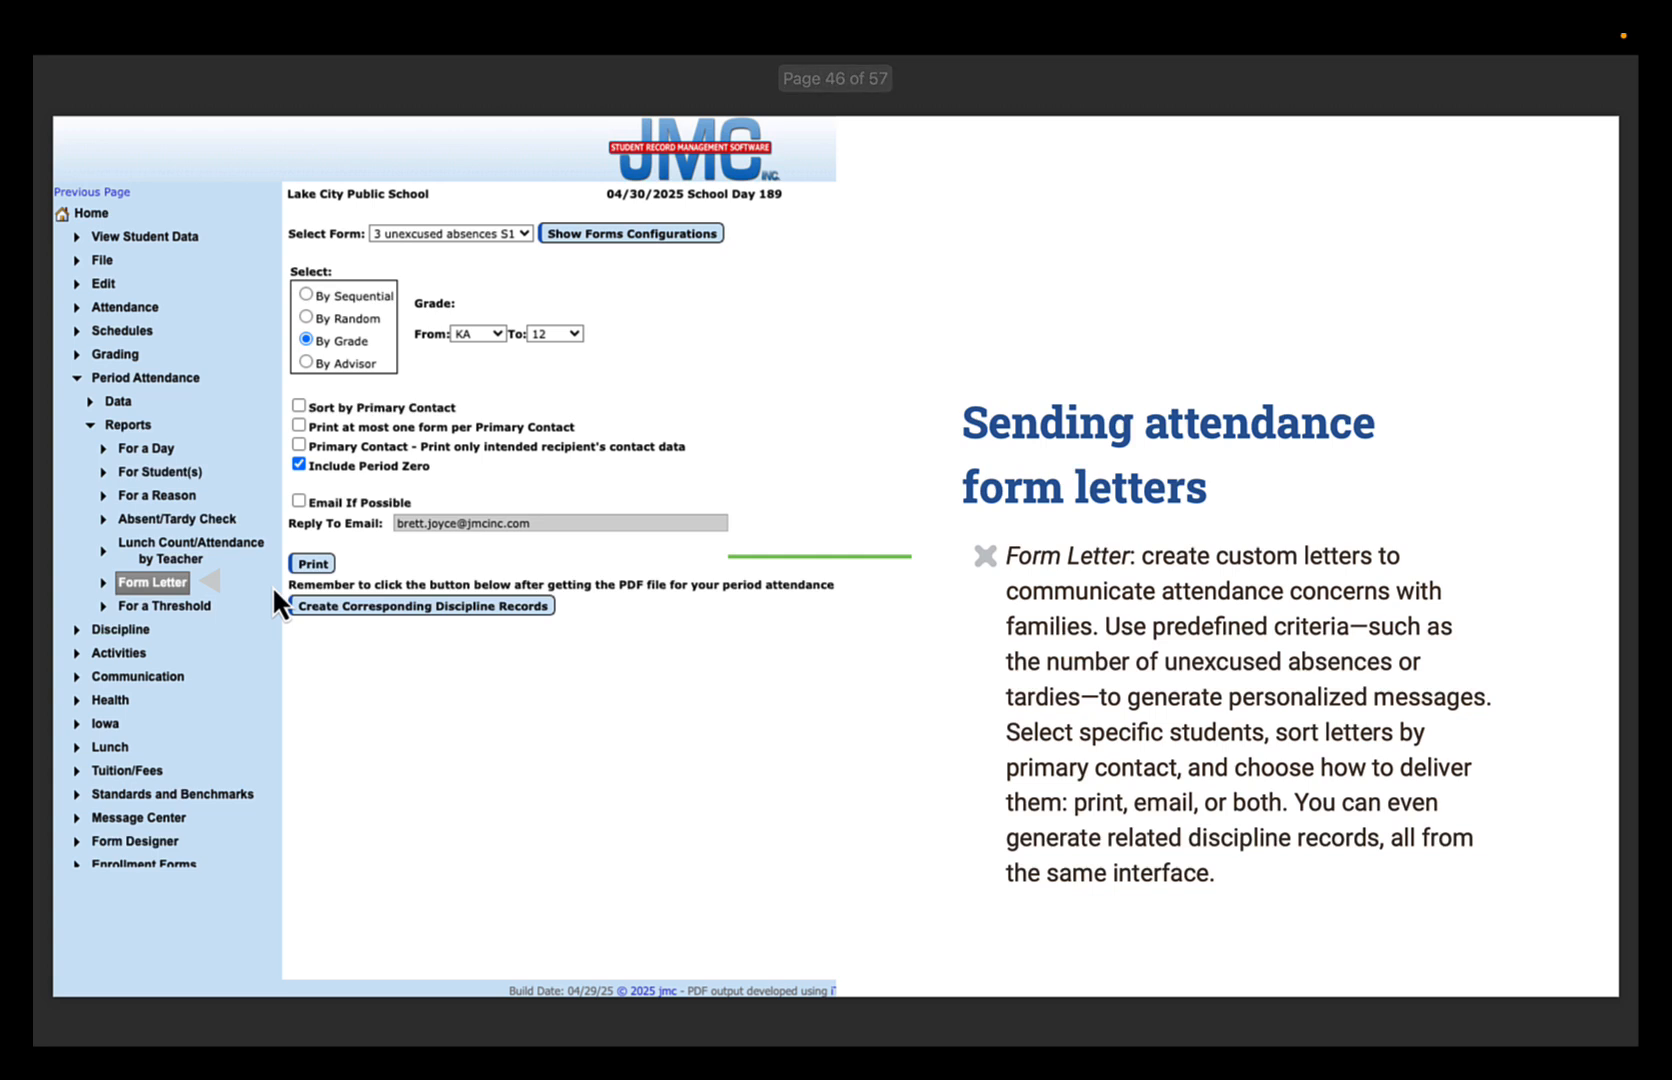
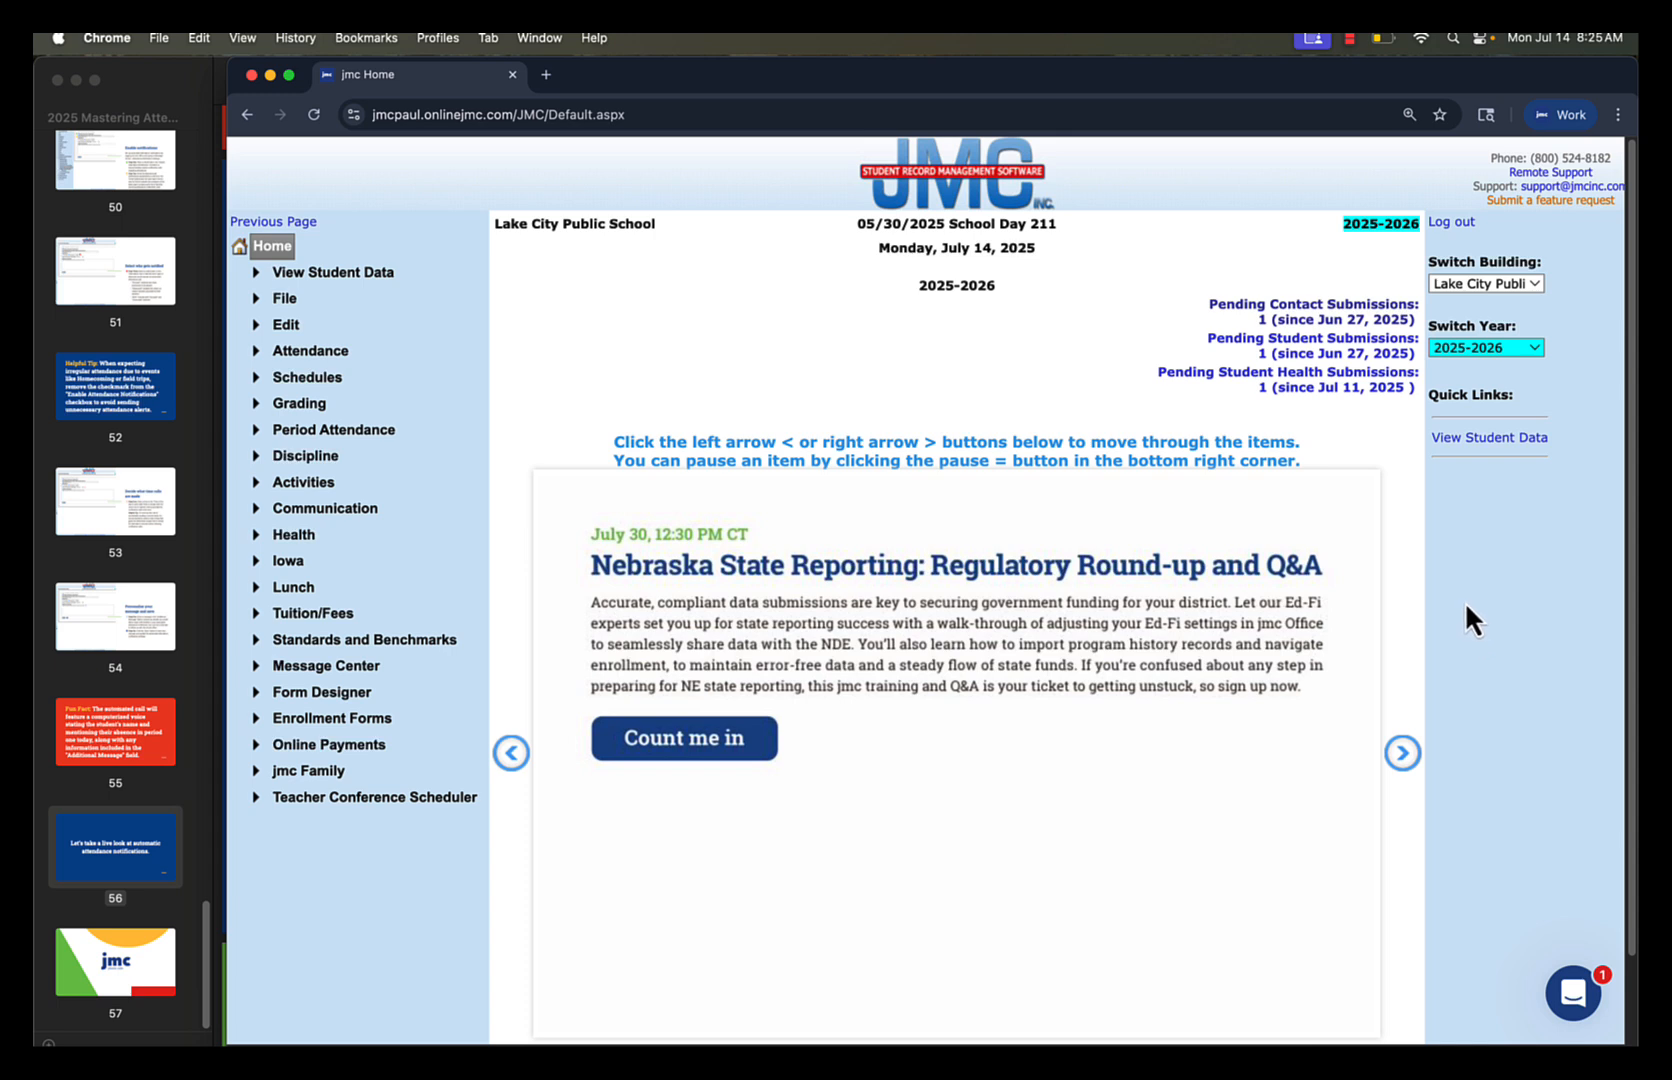
Add a parent attendance notification in the Message Center's Attendance Notification Settings and enter the daily report's e-mail address
click(352, 668)
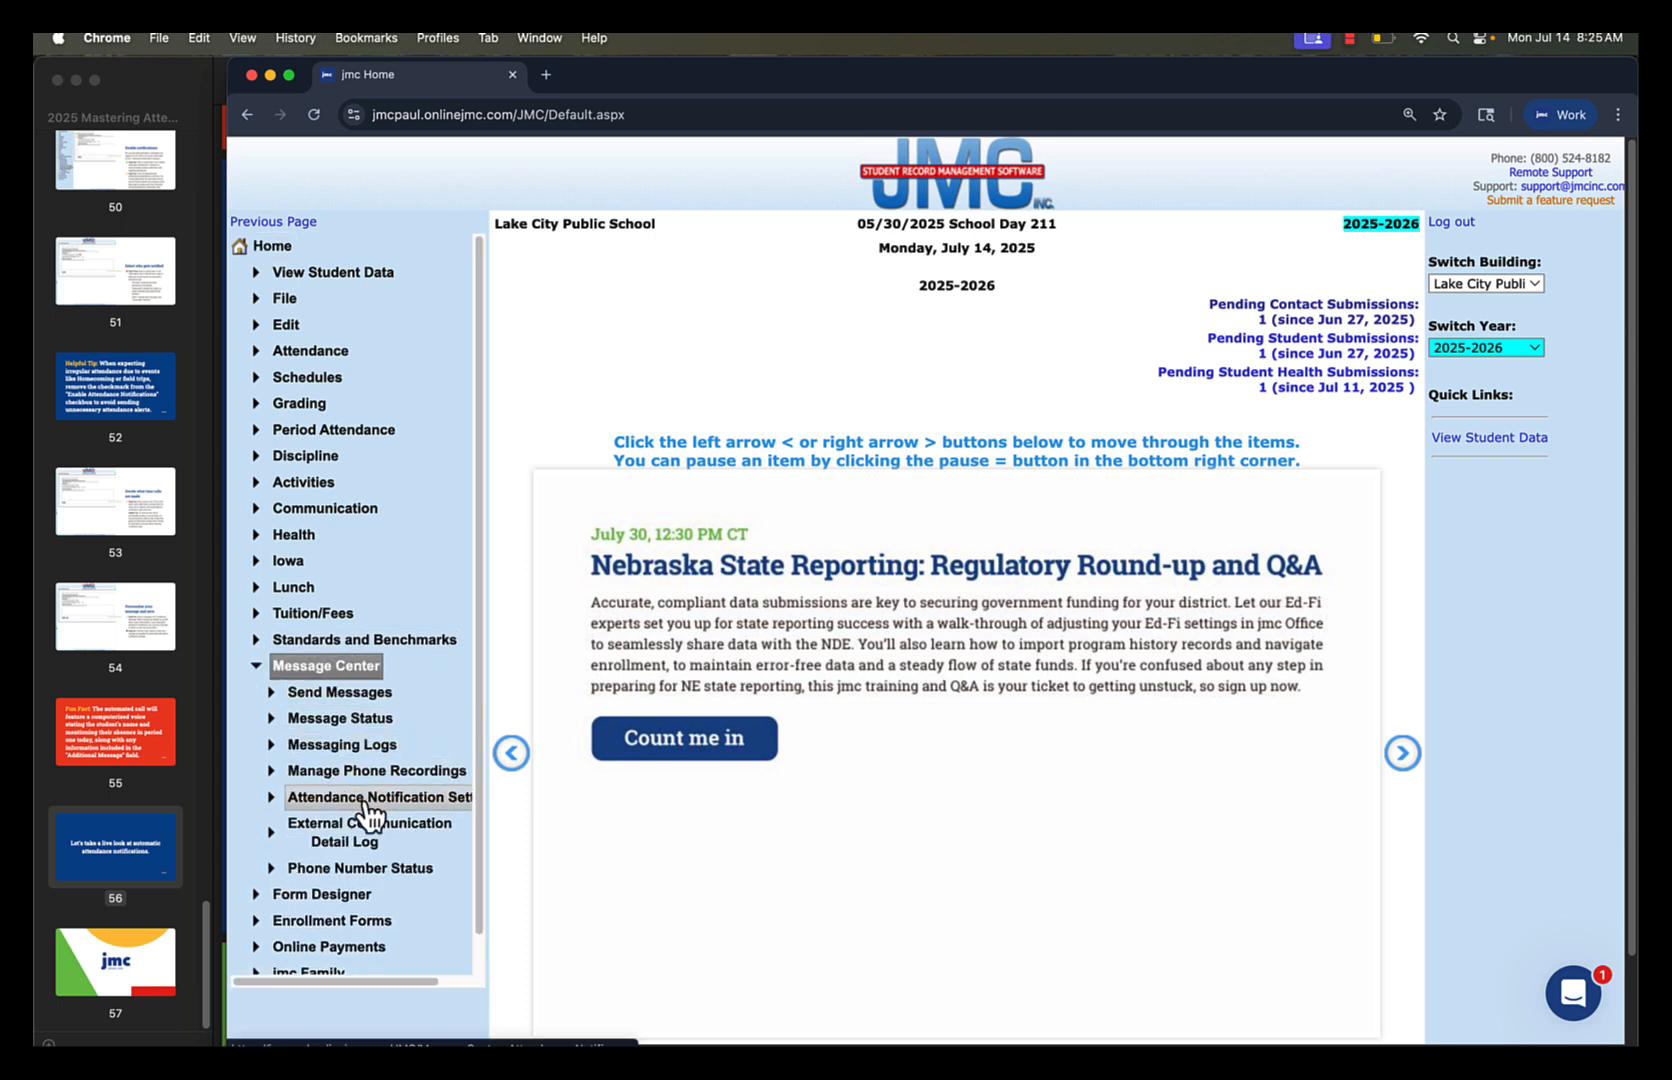
click(367, 806)
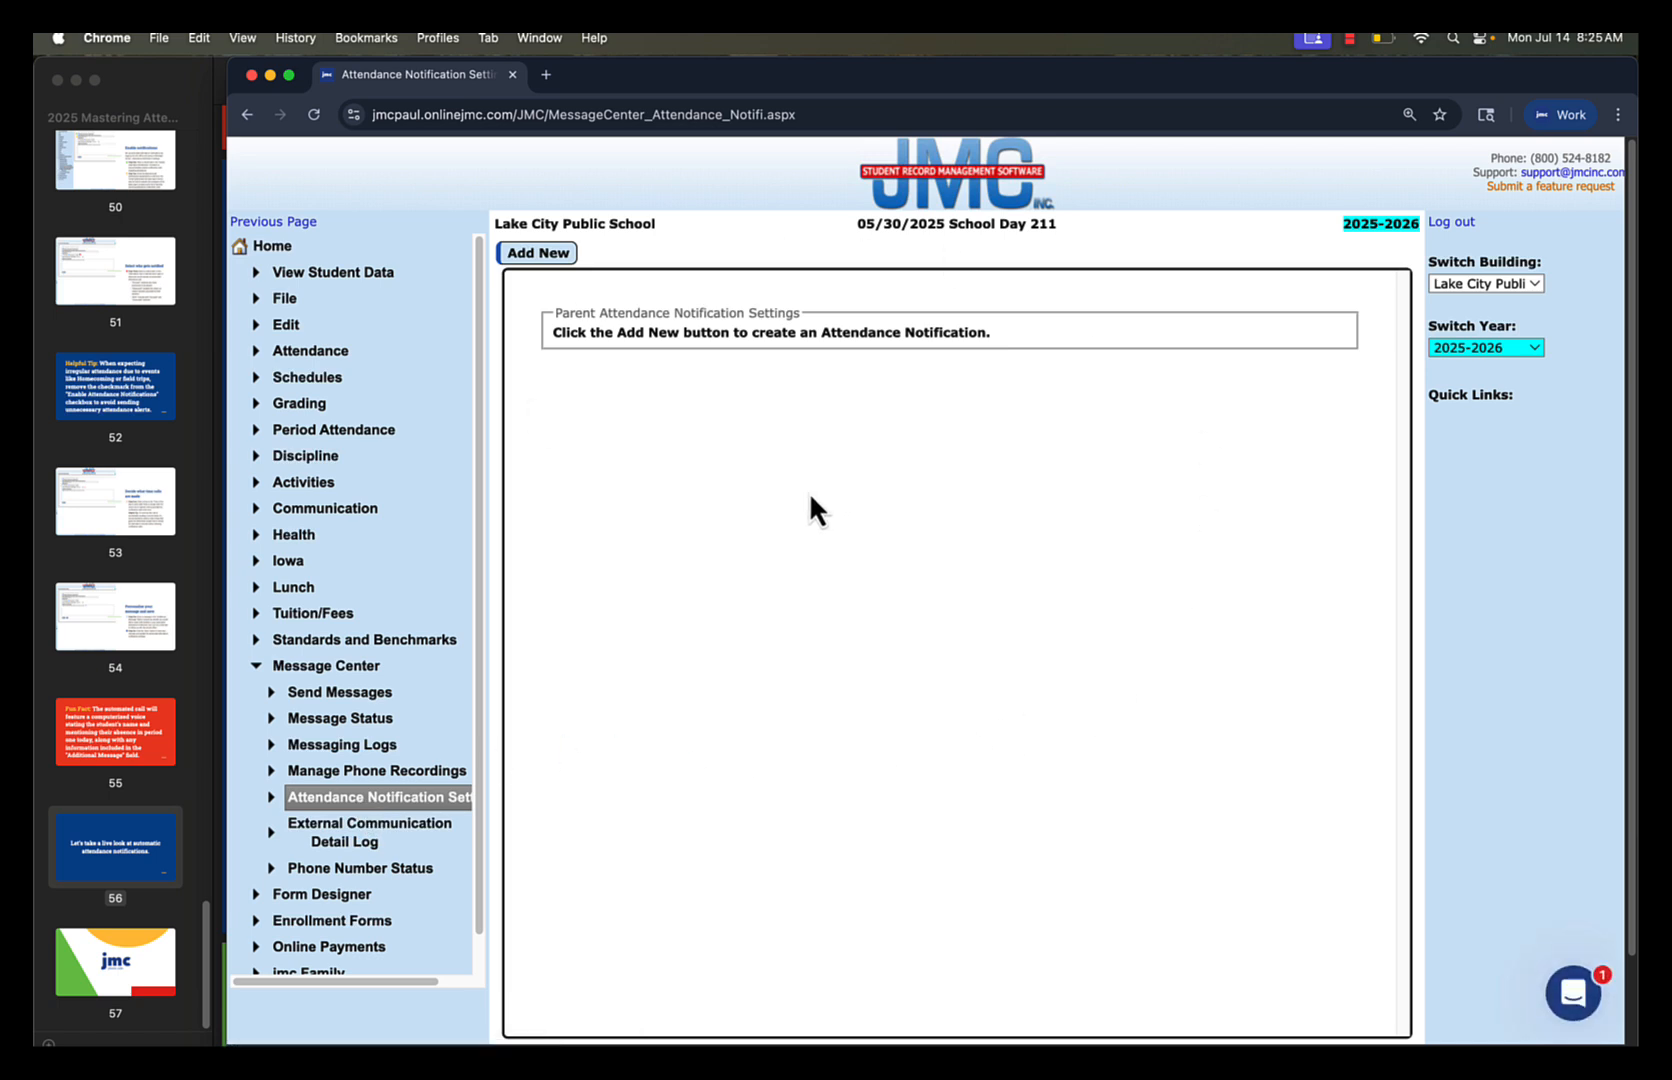
click(558, 257)
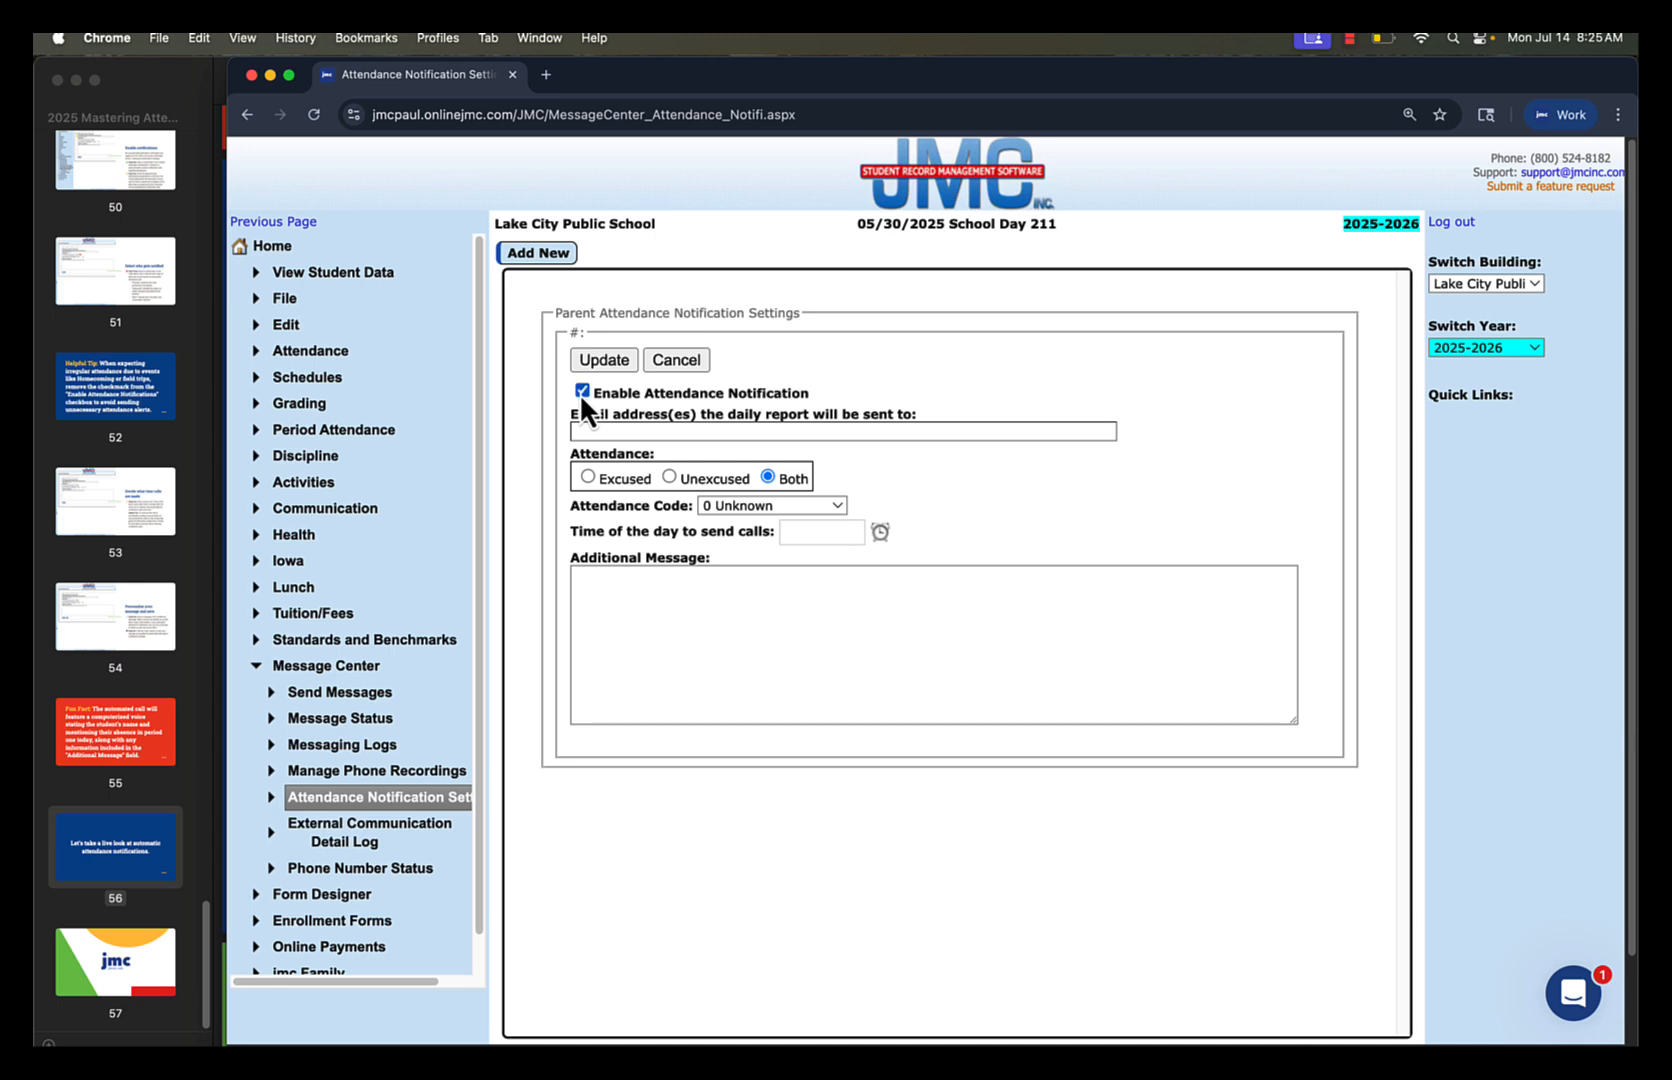
click(607, 430)
Set the notification's attendance type to Unexcused, review the attendance codes, and keep 0 Unknown
click(586, 478)
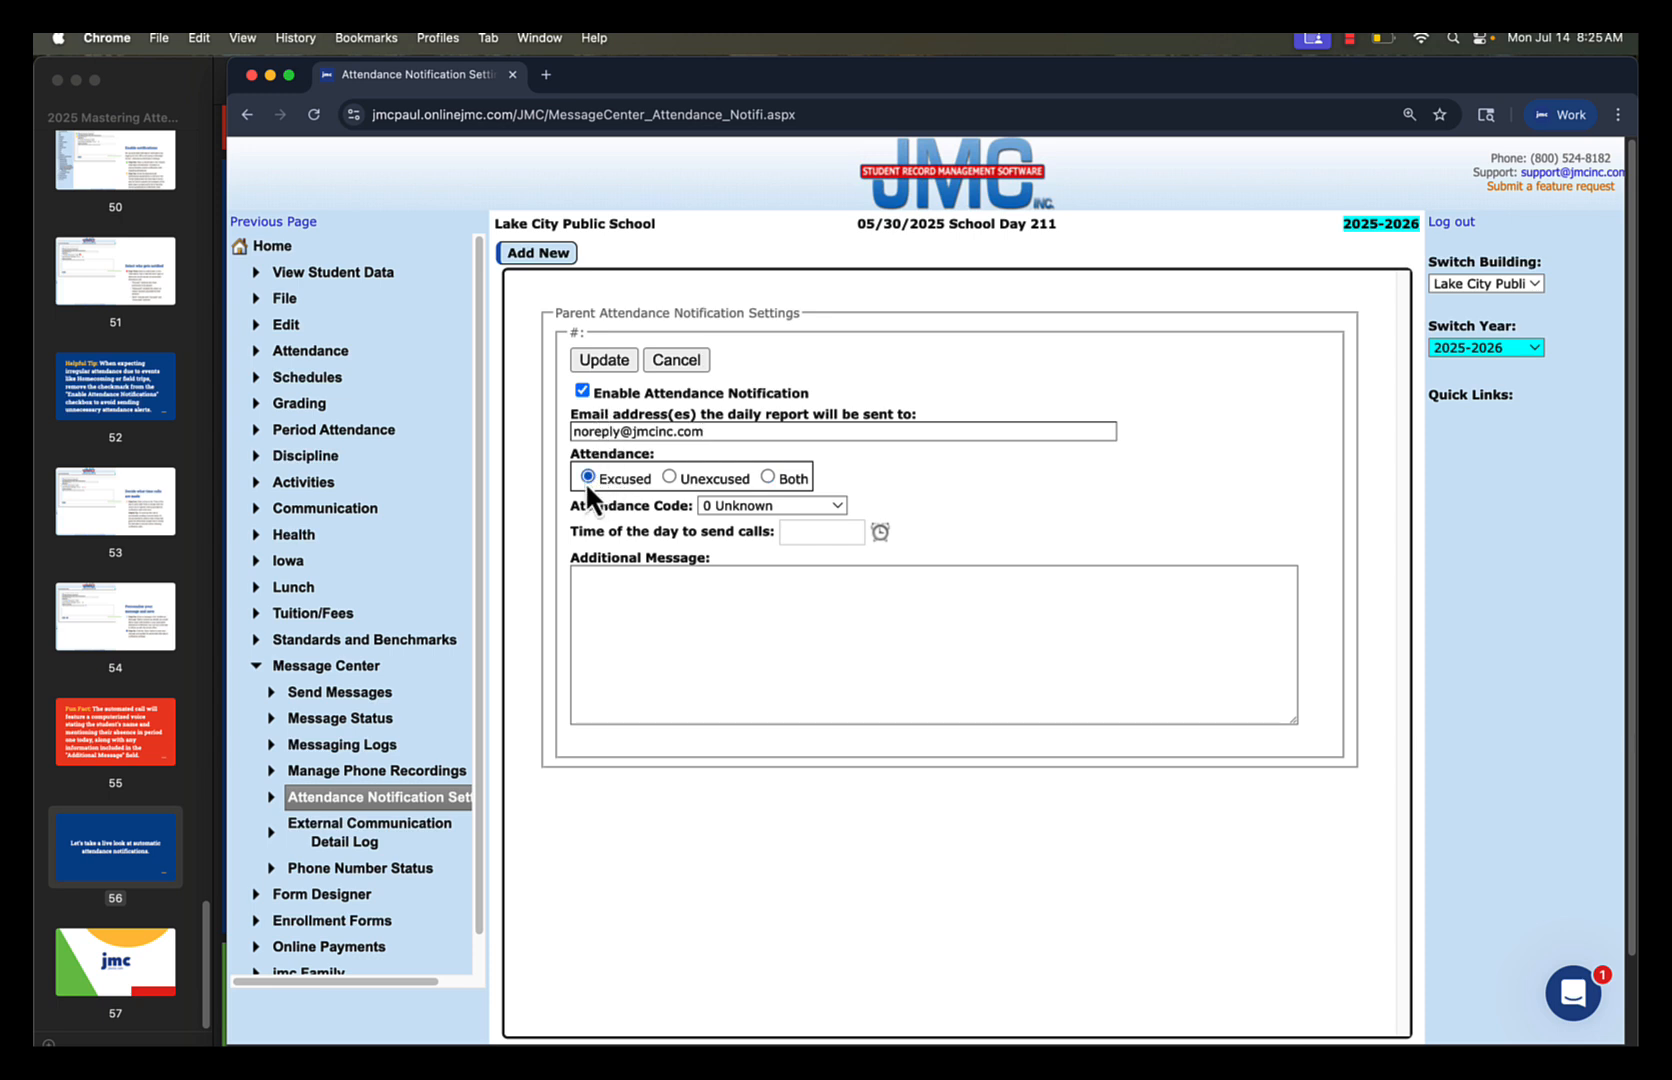
click(690, 482)
click(768, 479)
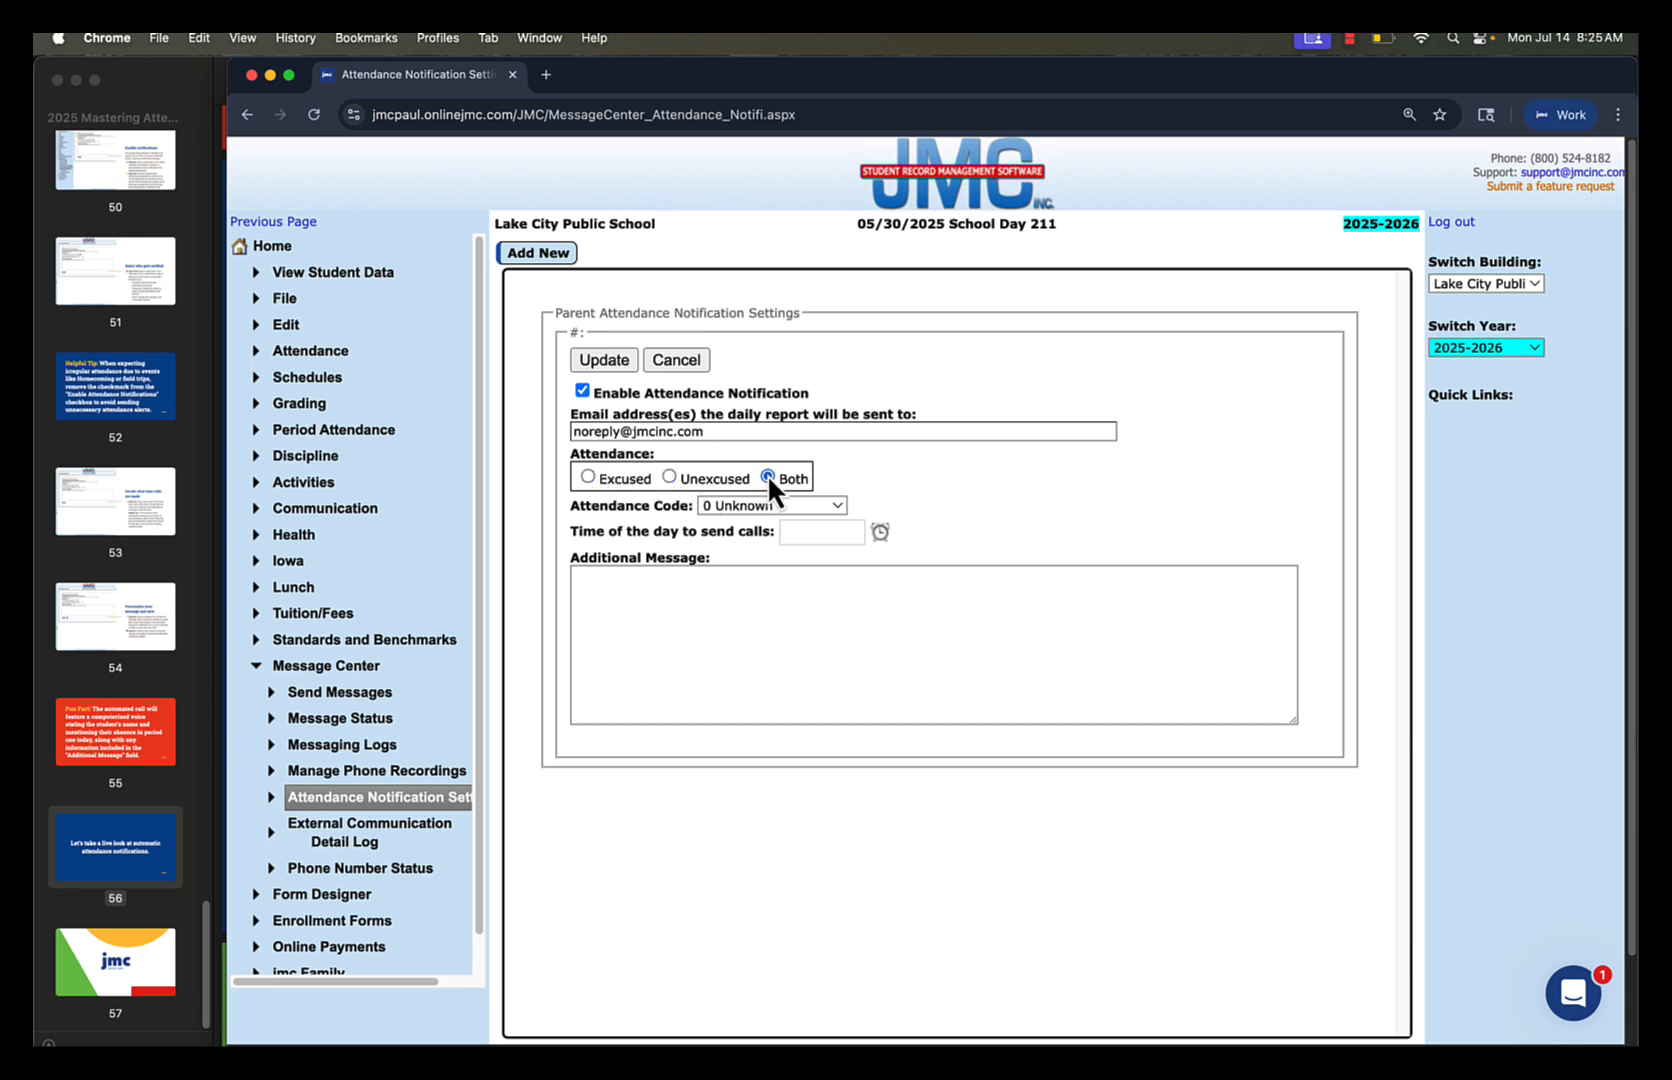
click(669, 479)
click(830, 510)
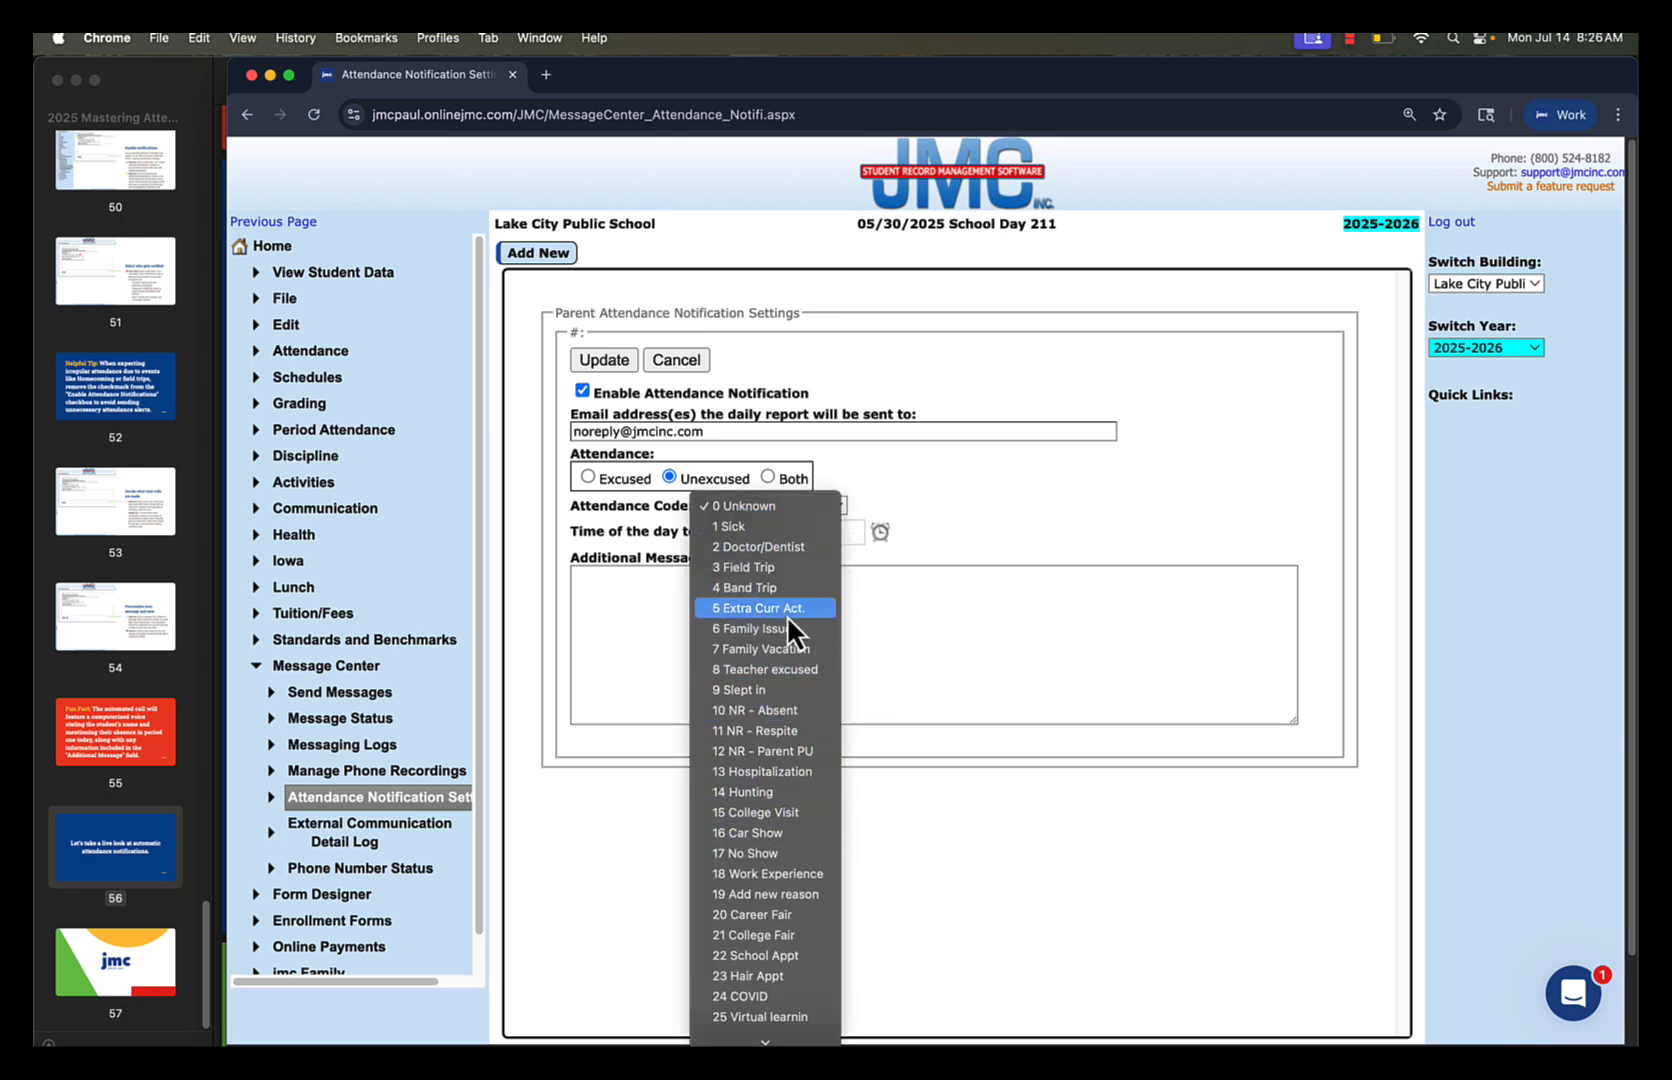
click(801, 501)
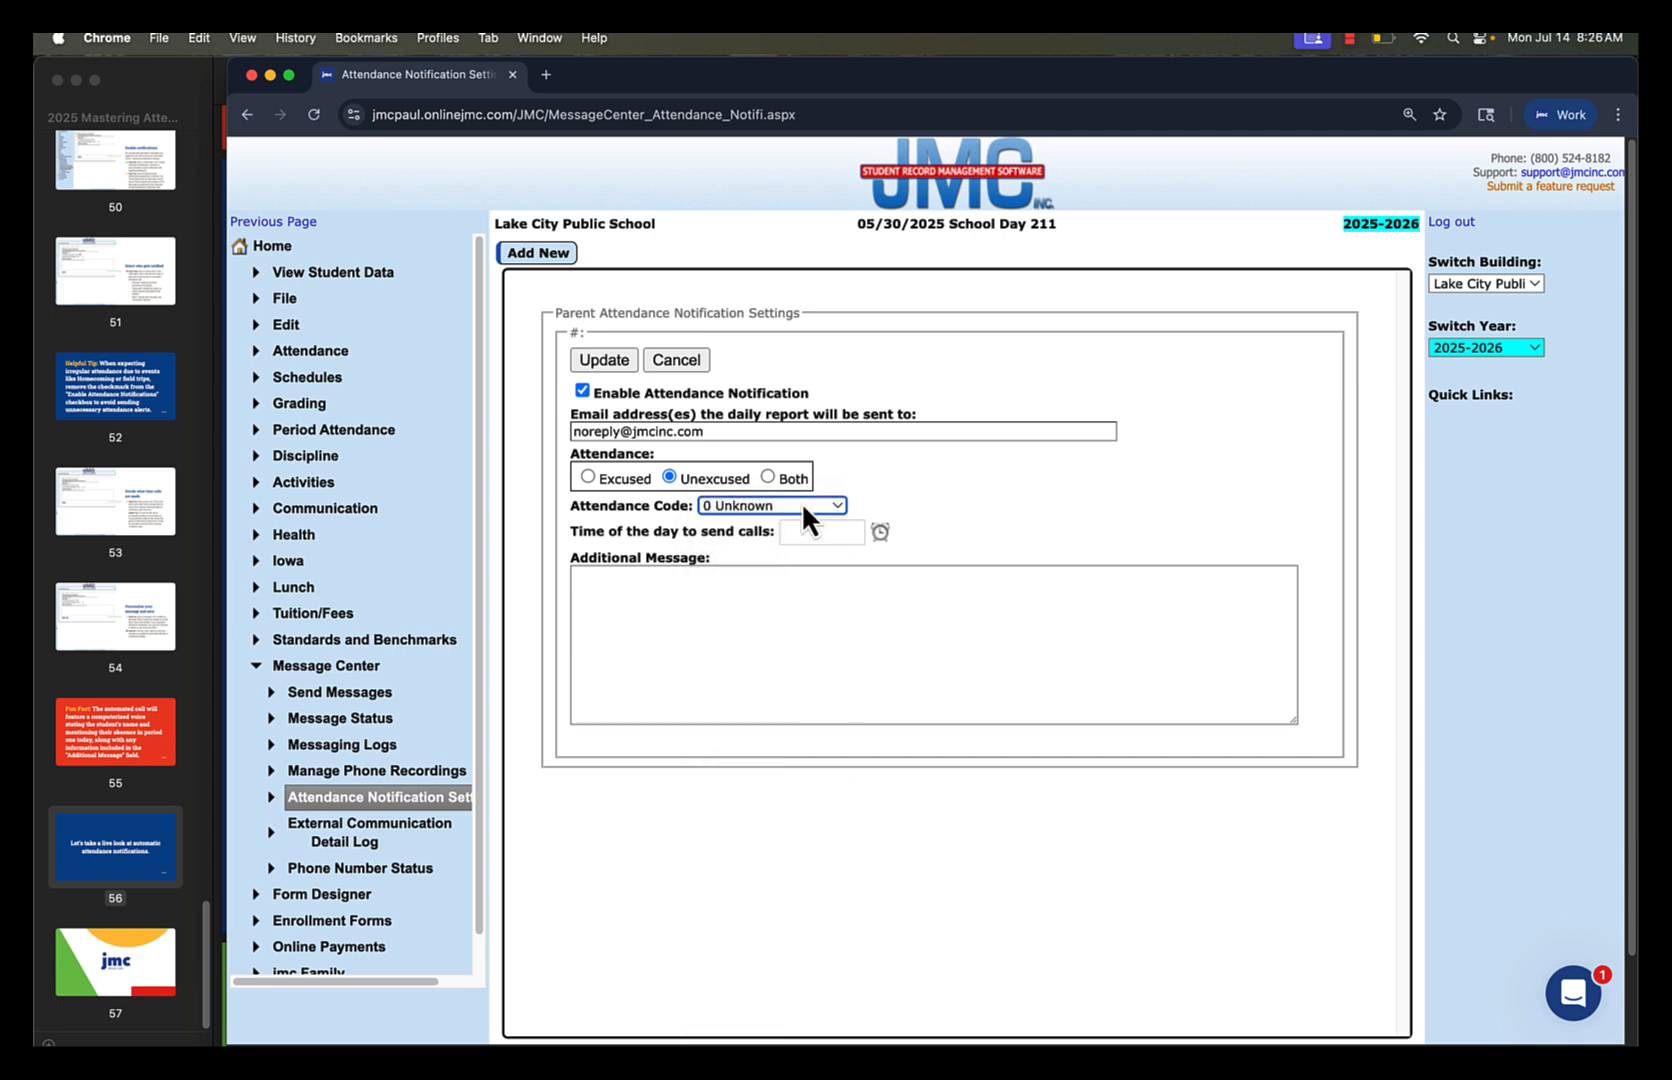
click(801, 502)
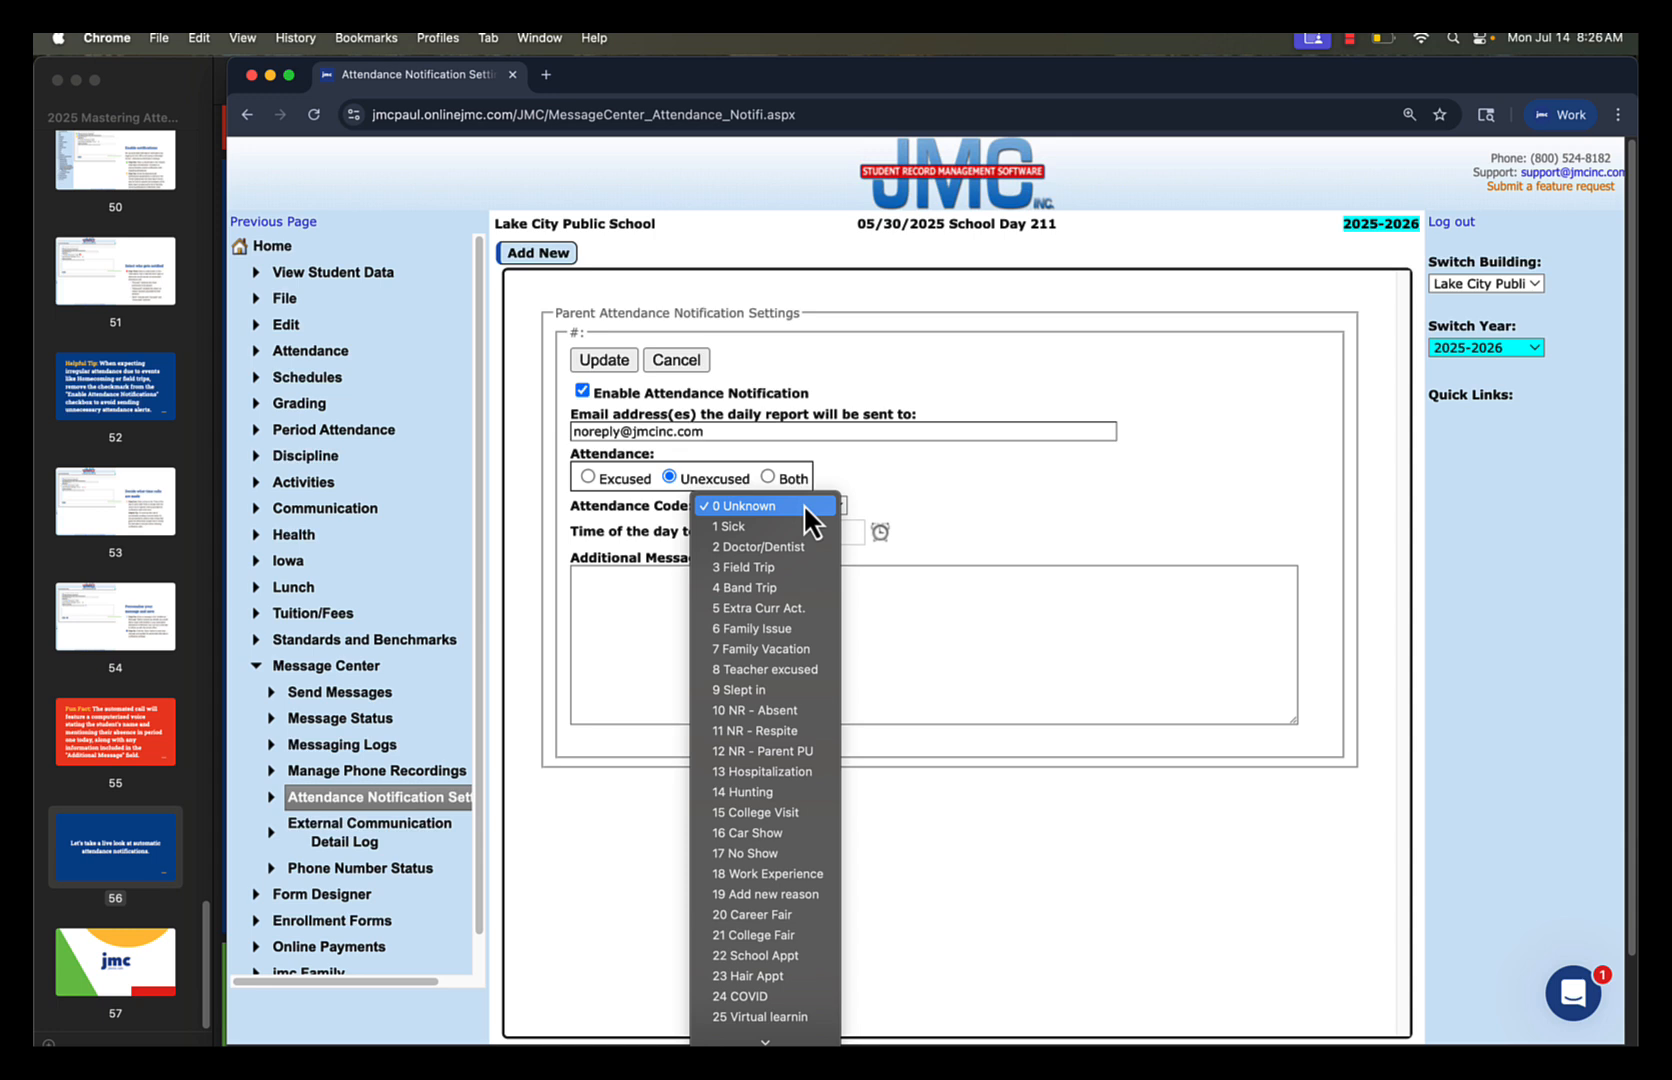
click(803, 503)
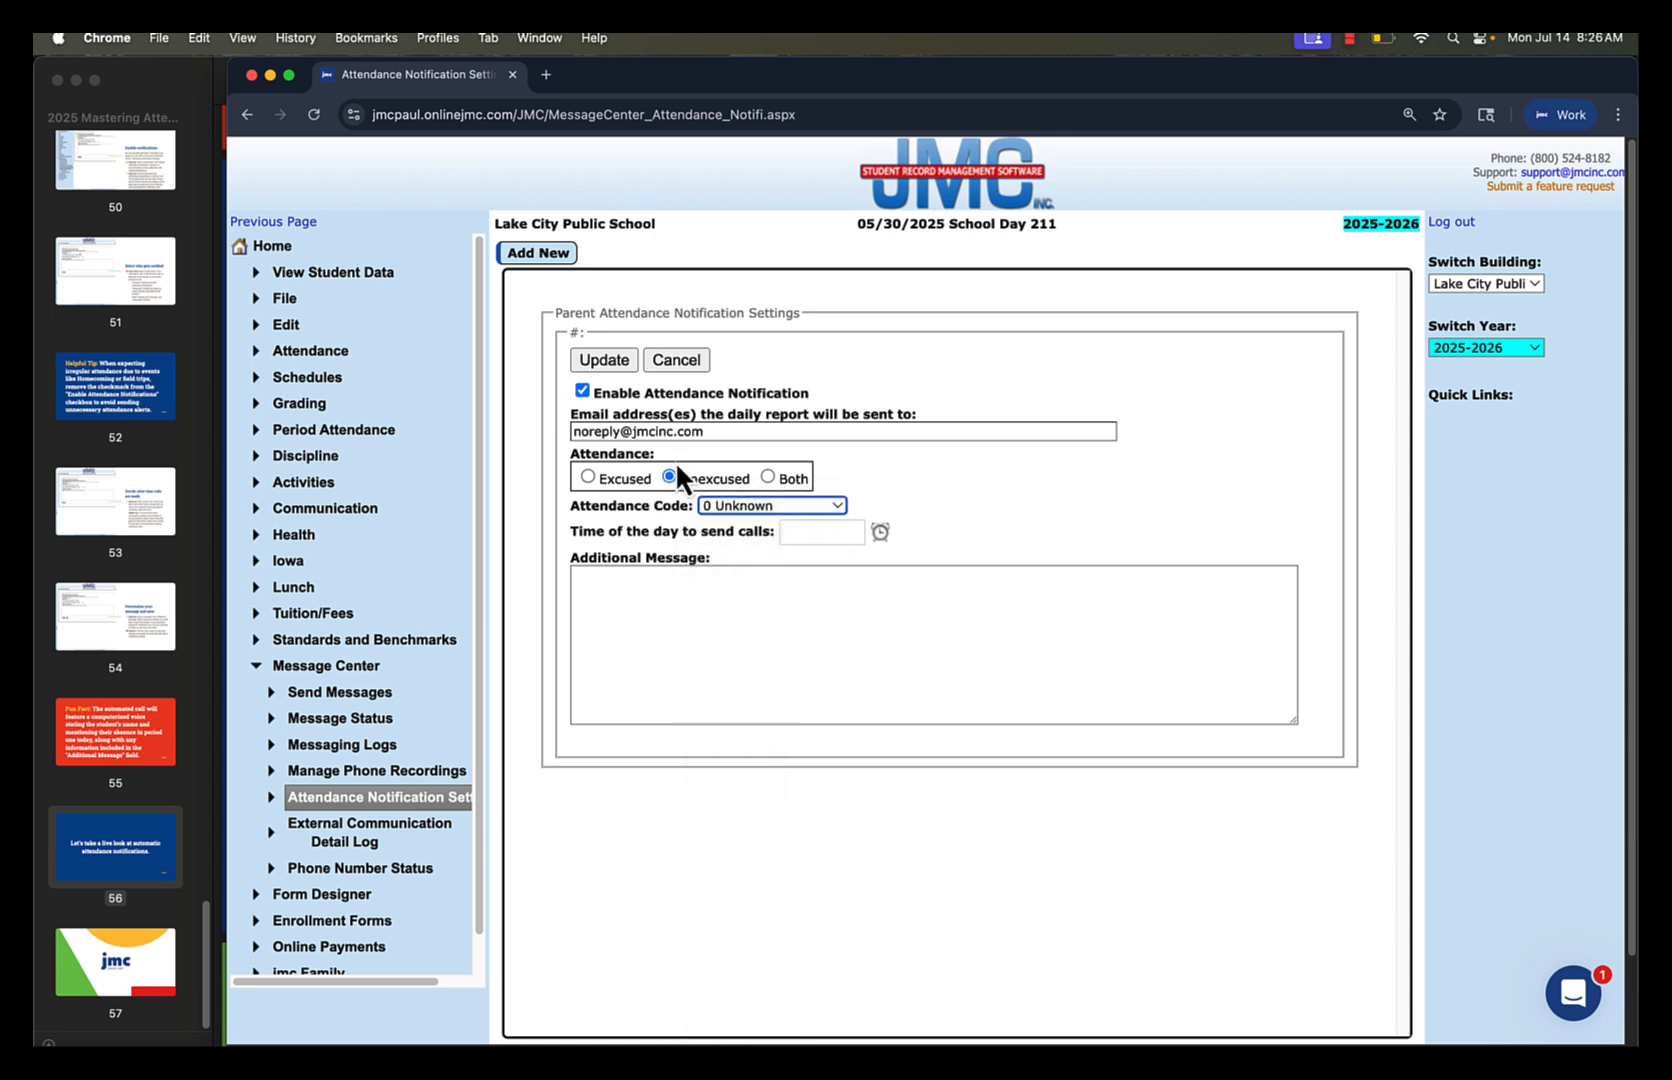
click(792, 501)
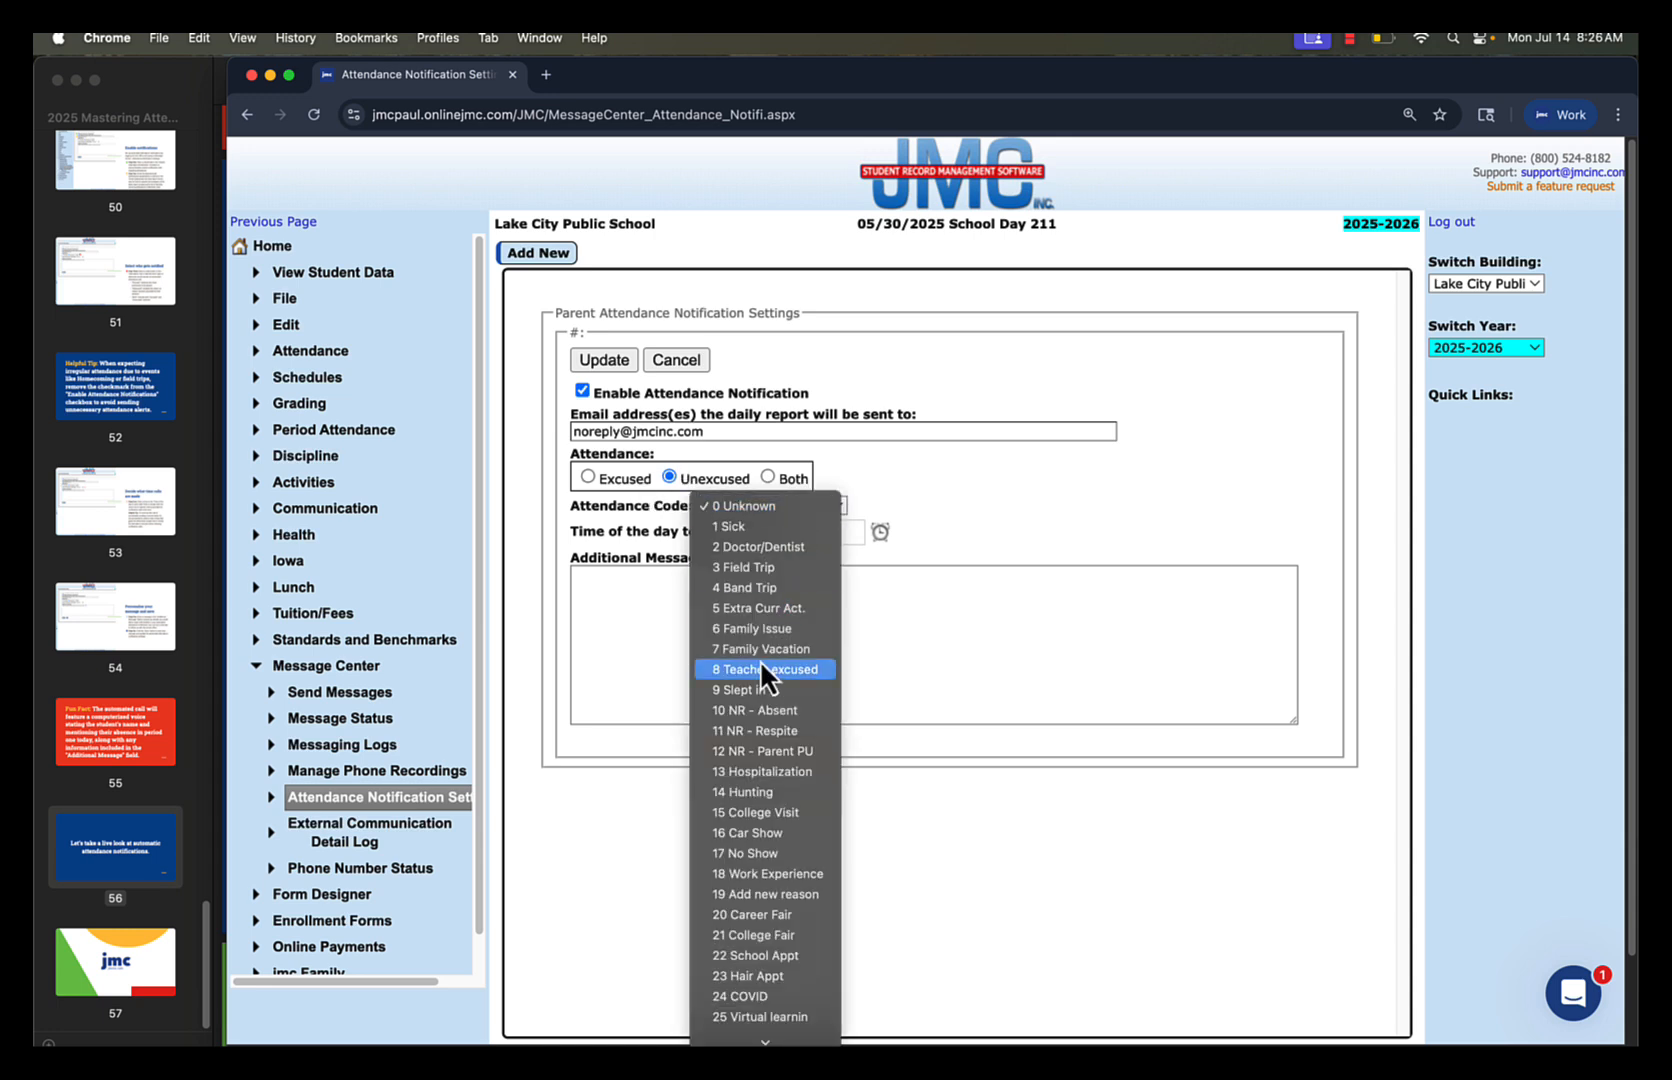
click(812, 506)
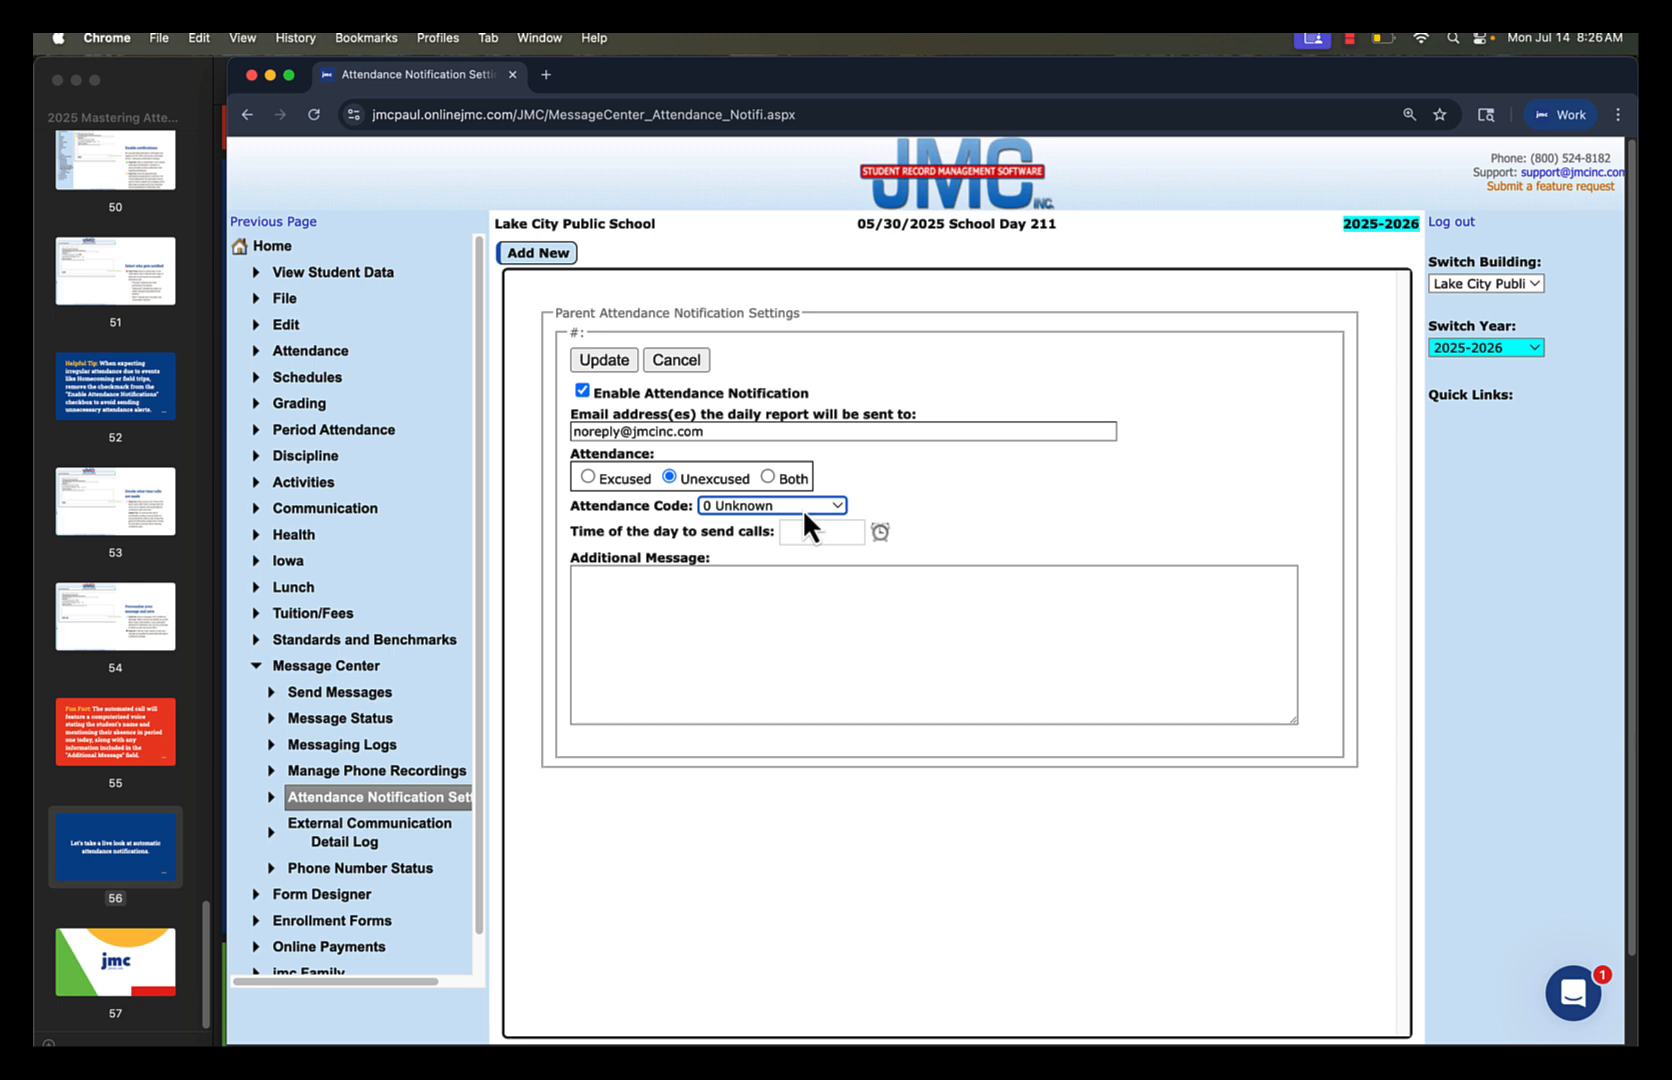
Set the call time to 9:00 AM, paste the additional message with the school's attendance hotline instructions, and save the notification
click(880, 531)
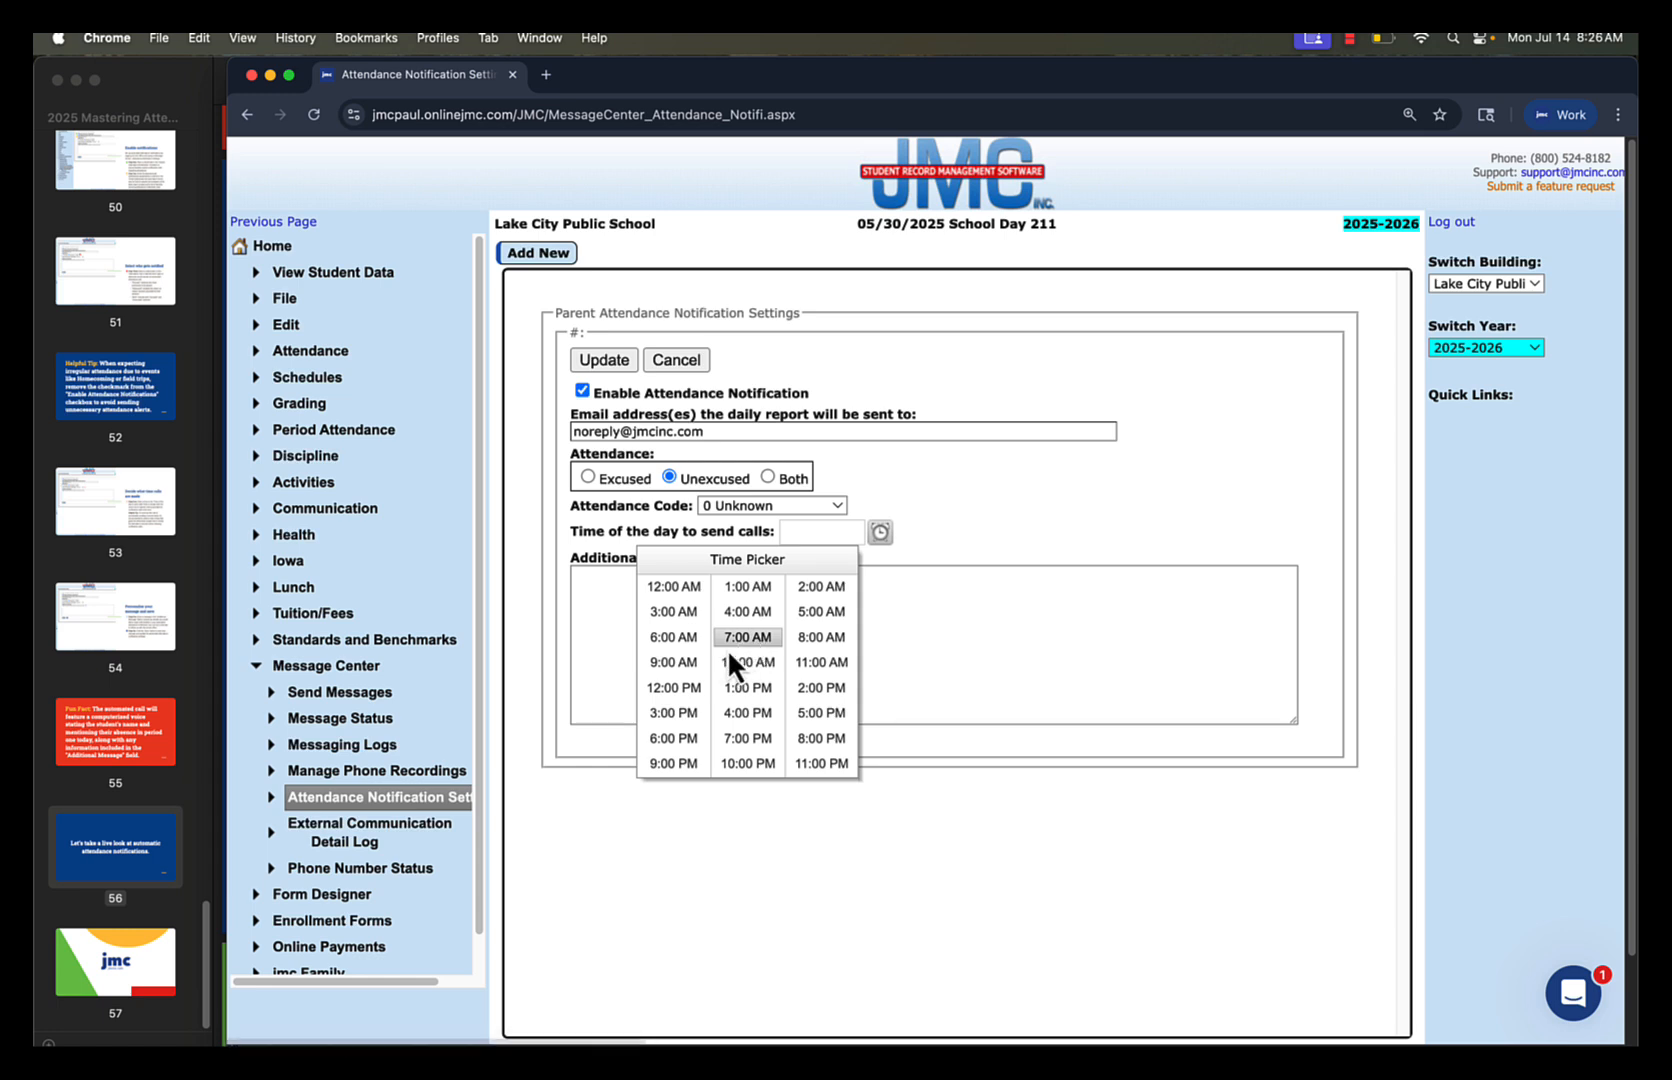
click(663, 662)
click(645, 584)
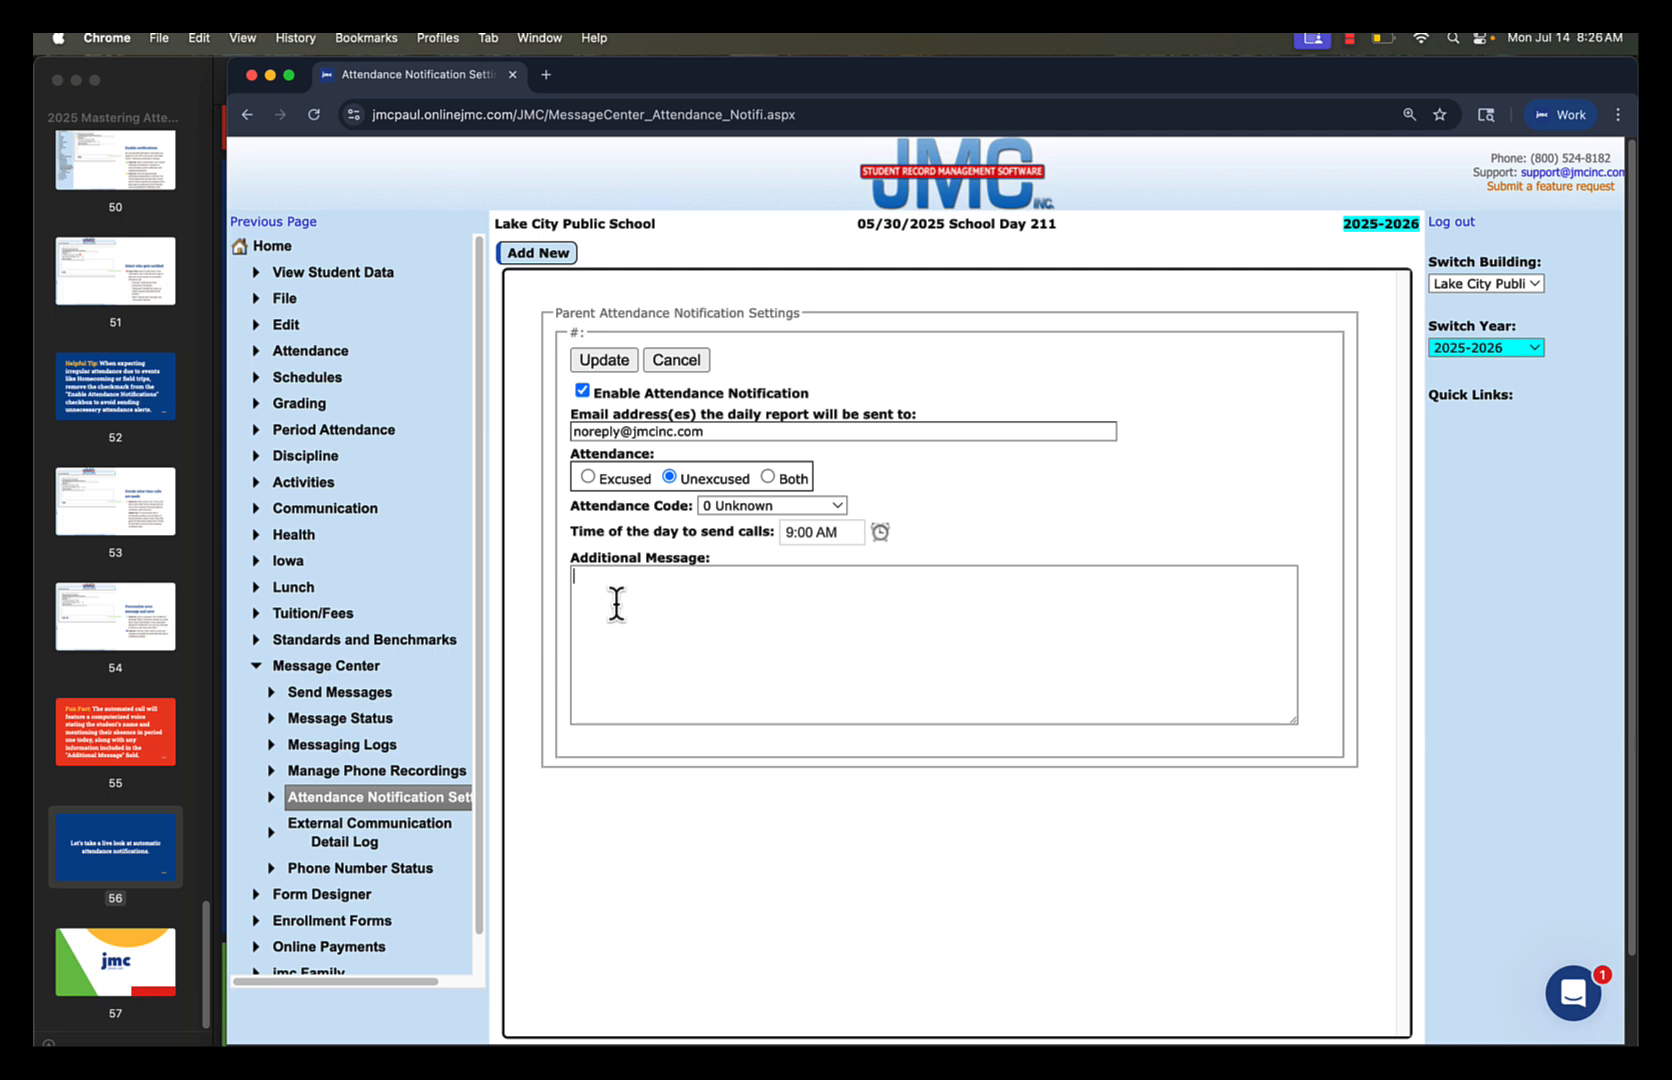
key(super+v)
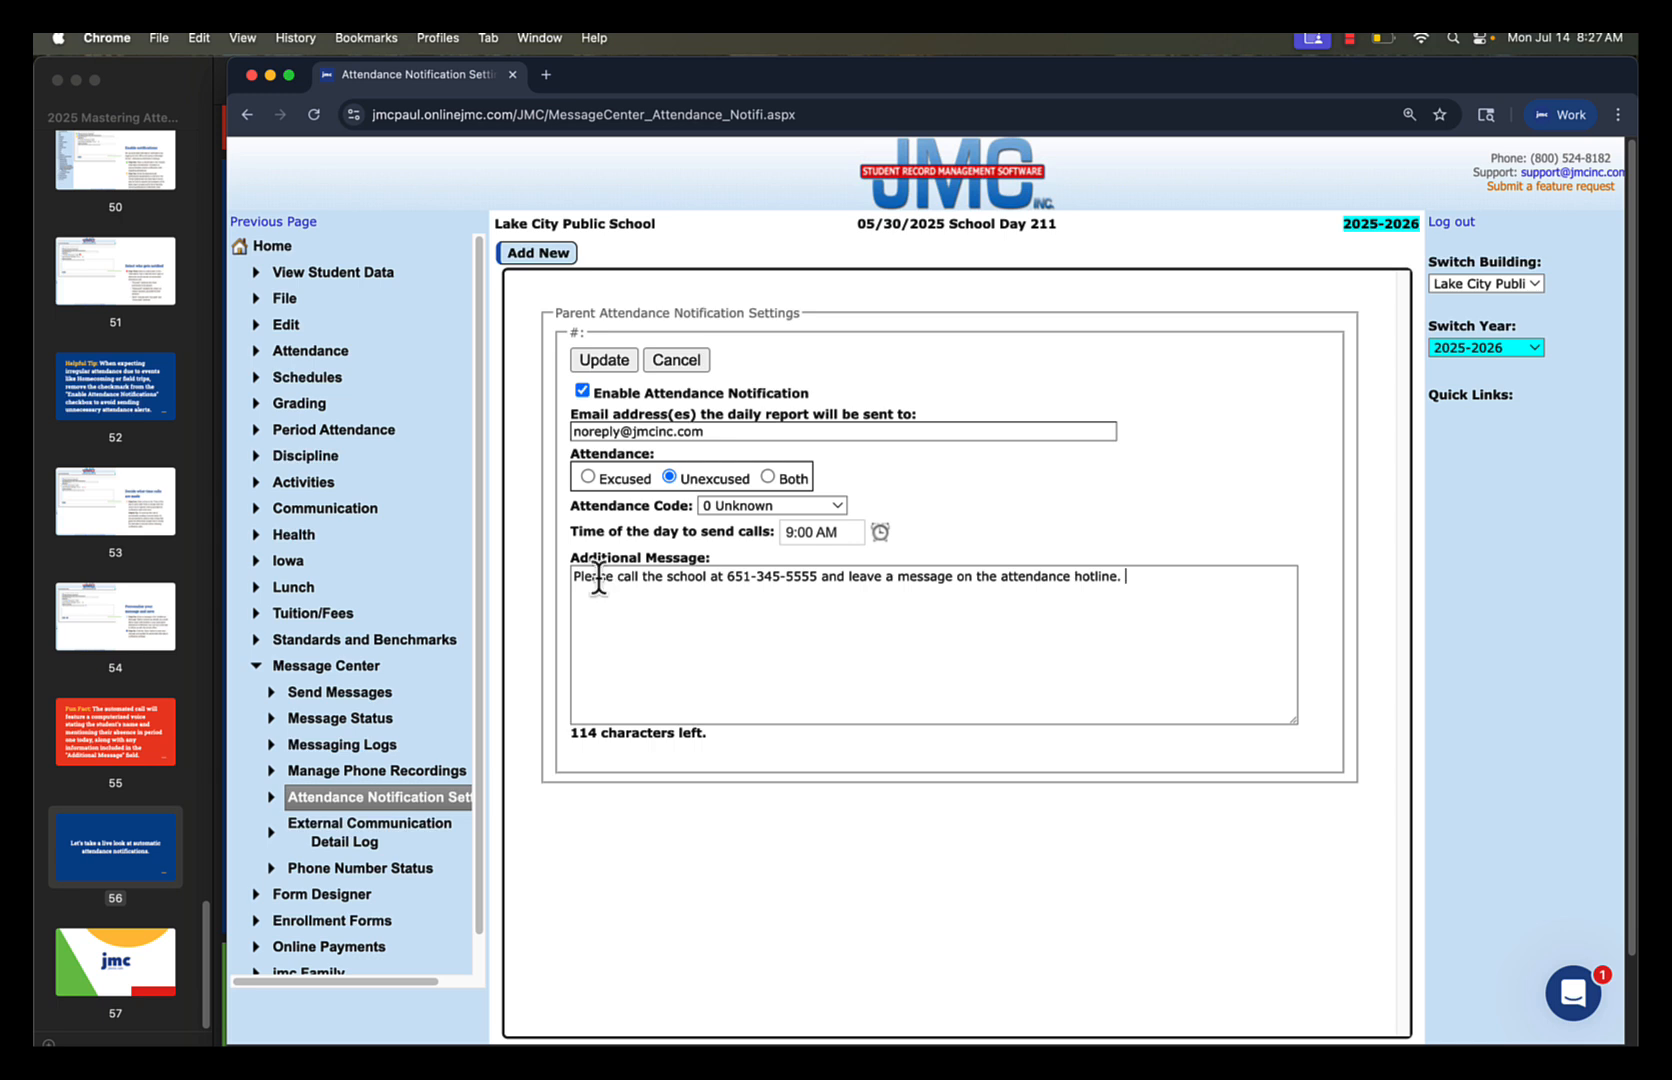
click(603, 362)
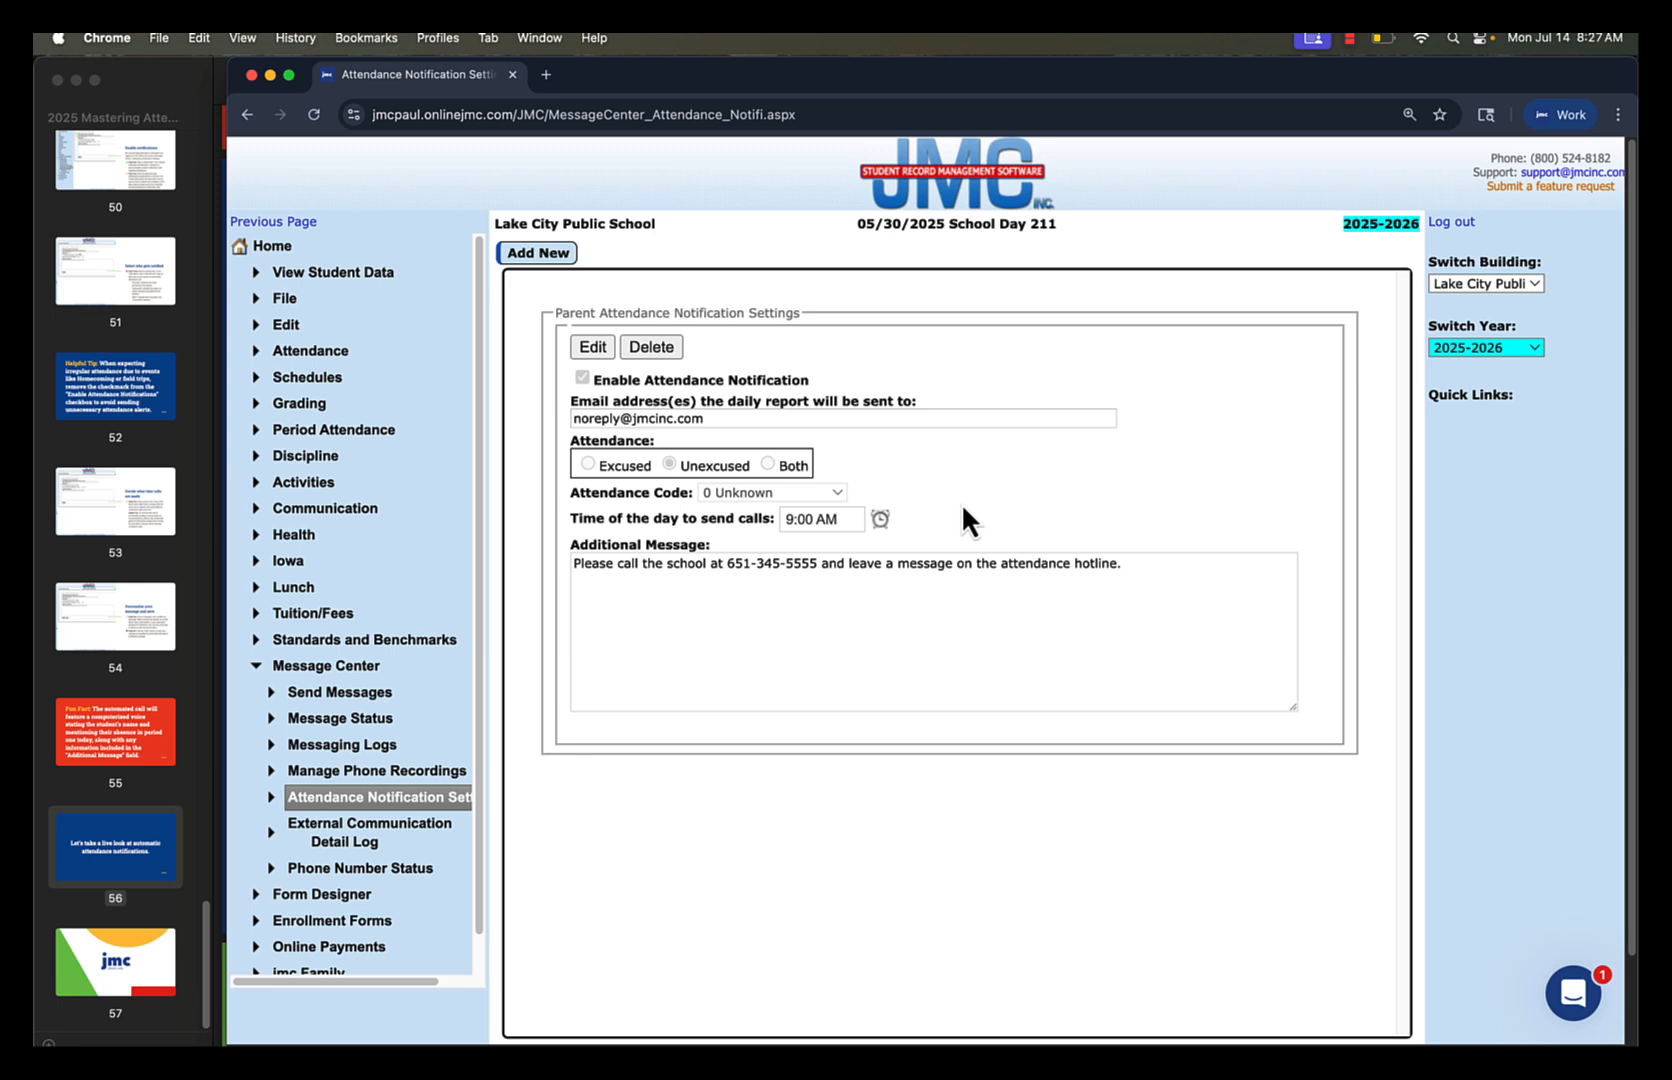
Add a second enabled notification with the daily report's e-mail address, Unexcused attendance and a 3:00 PM call time
click(536, 253)
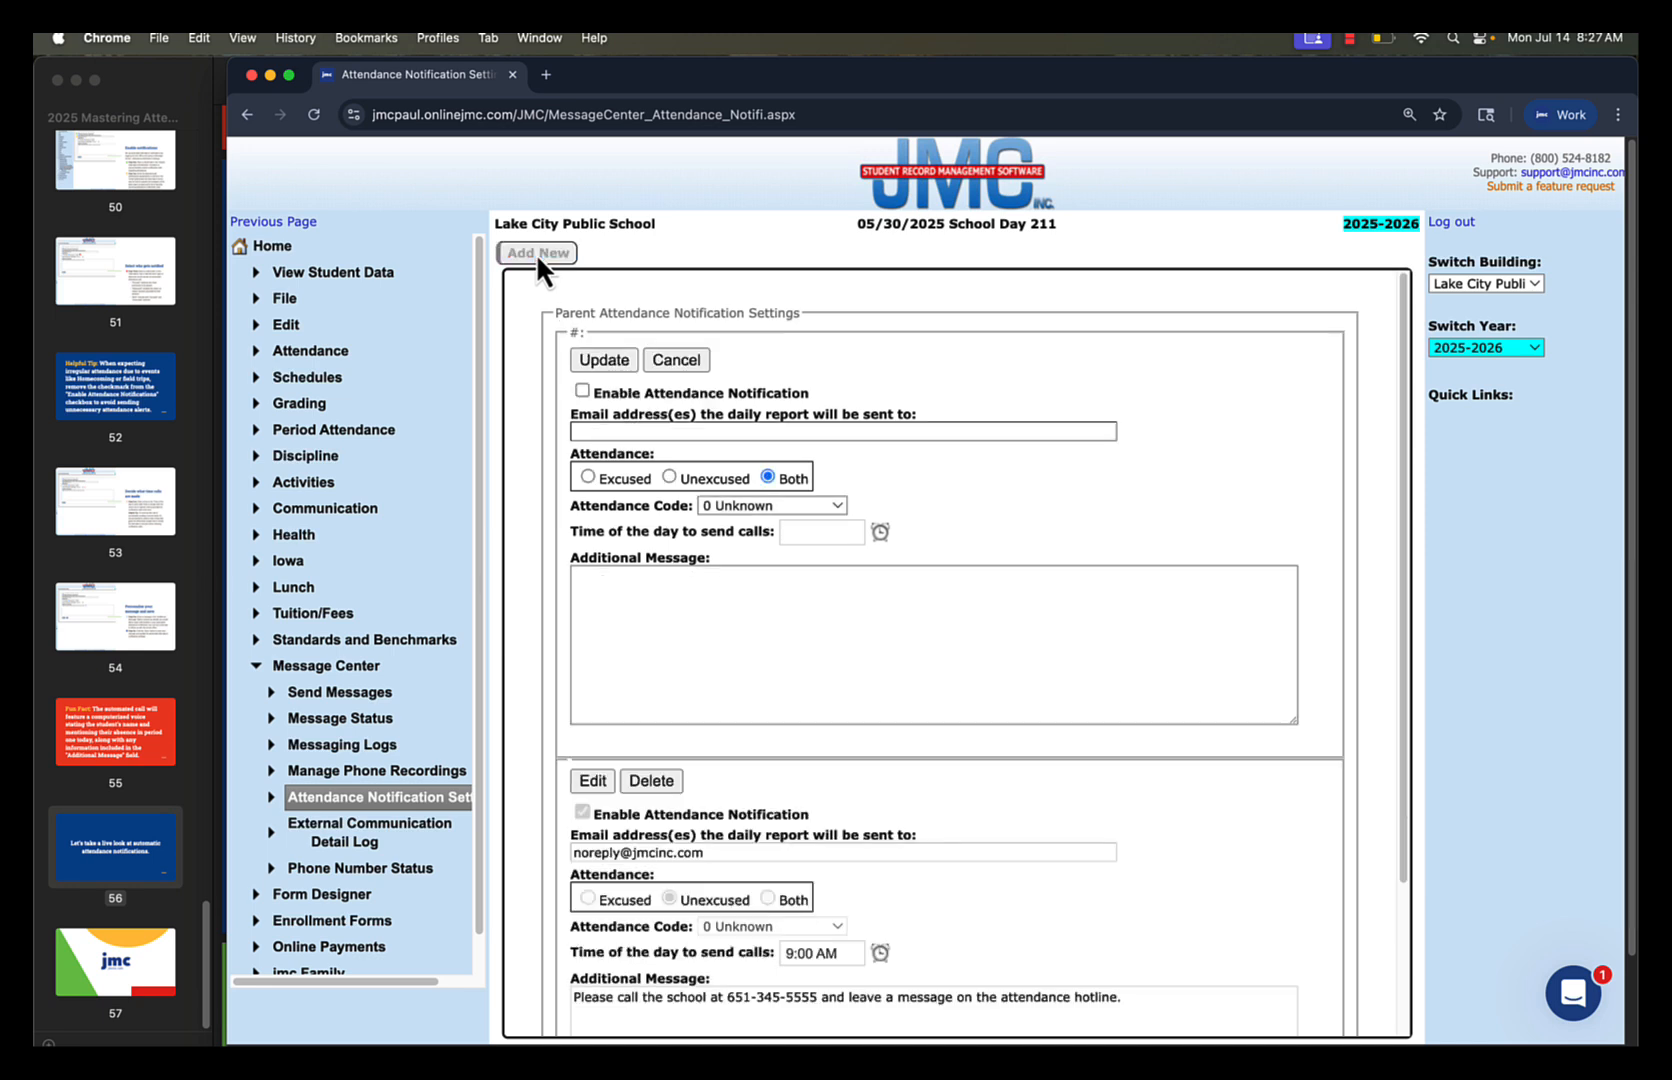
click(581, 390)
click(587, 431)
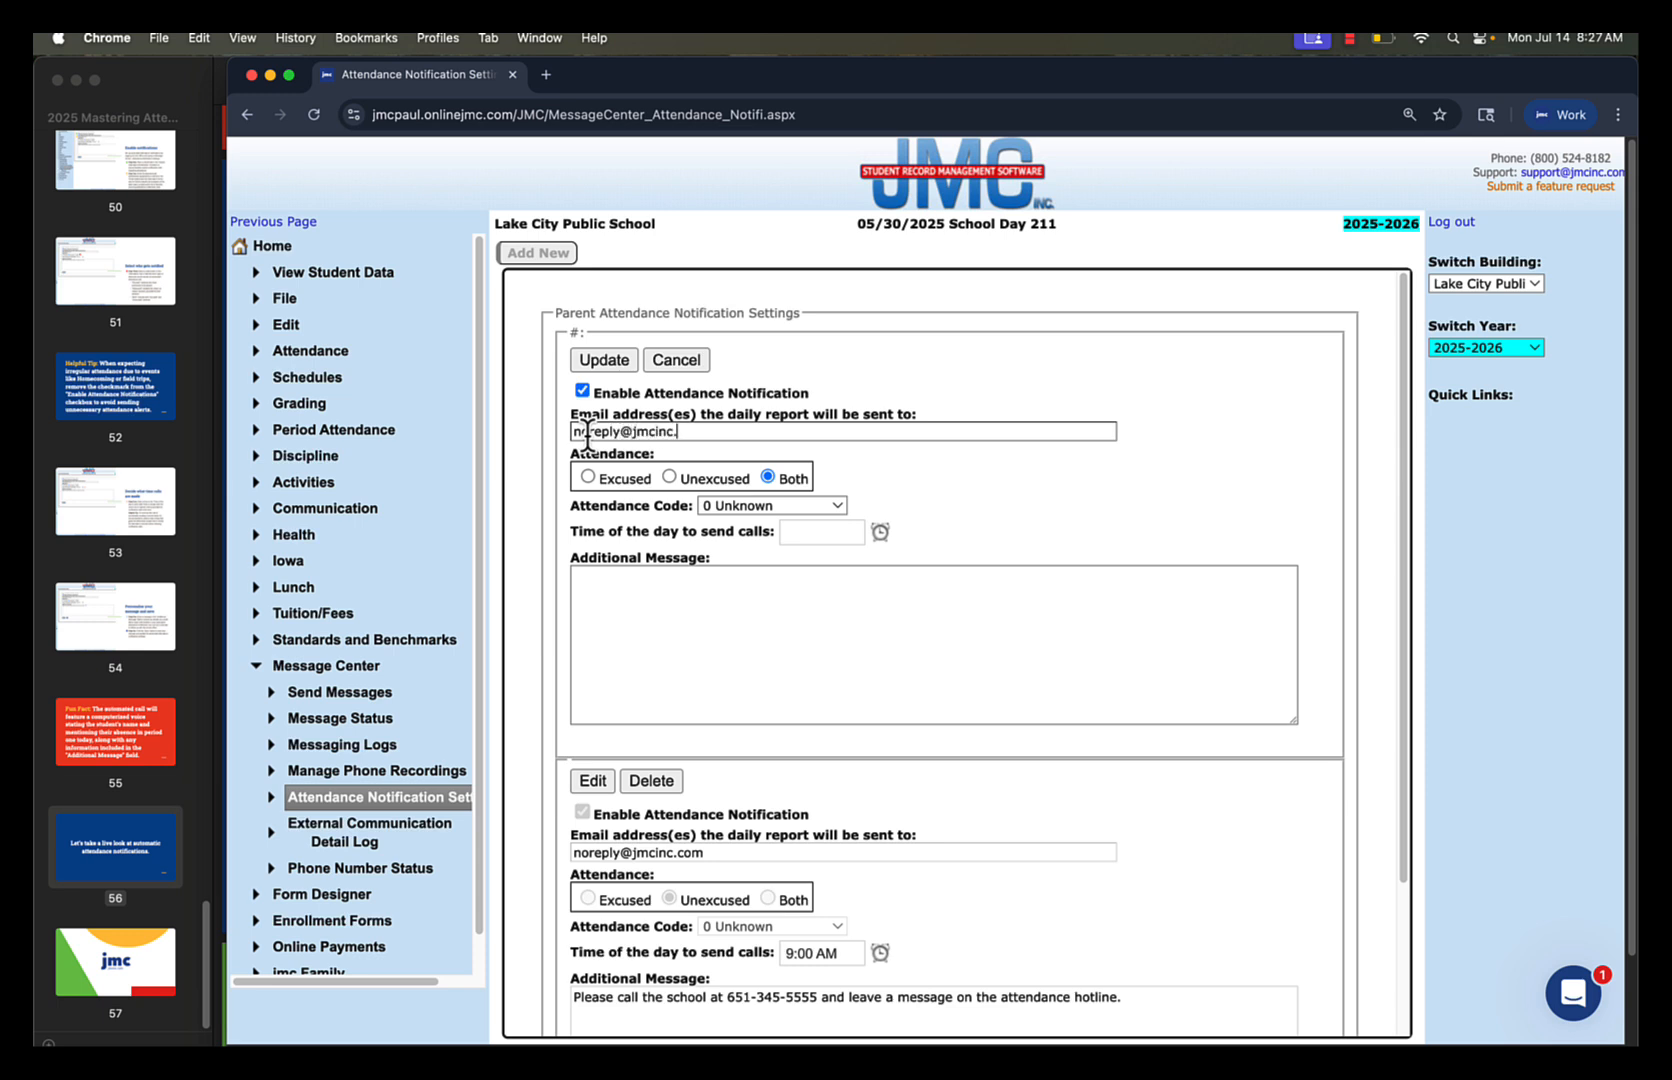
click(669, 477)
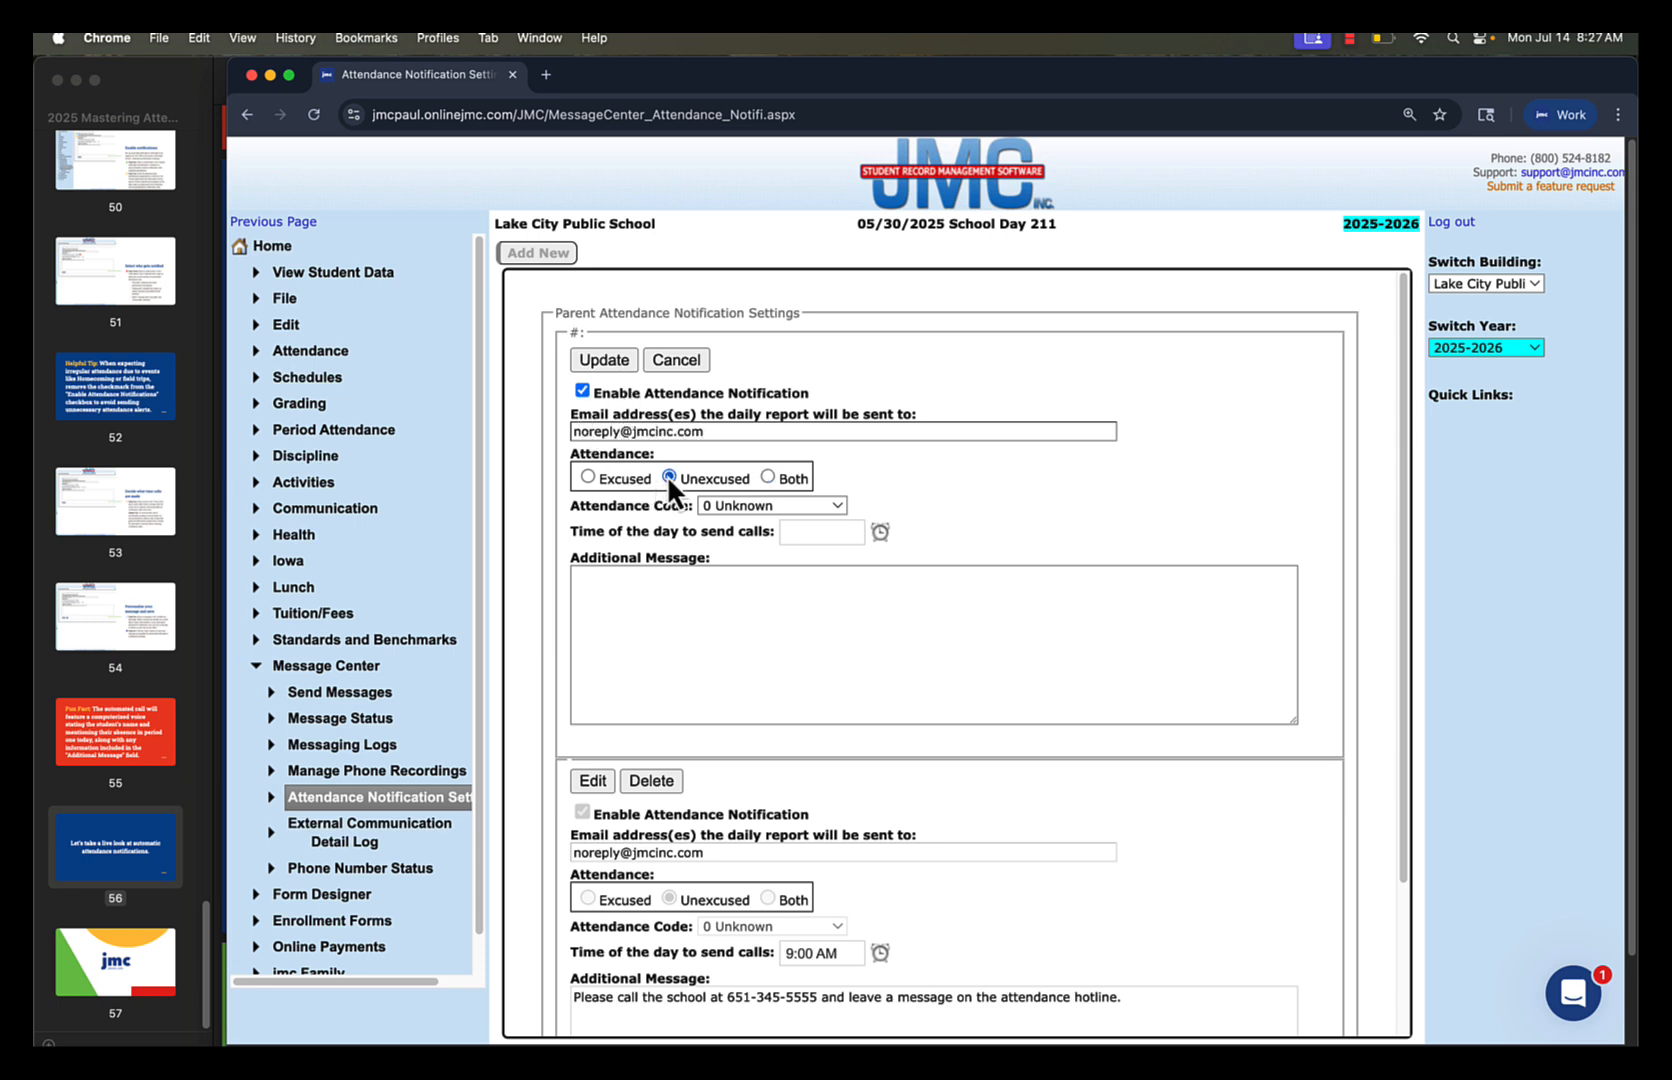
click(881, 532)
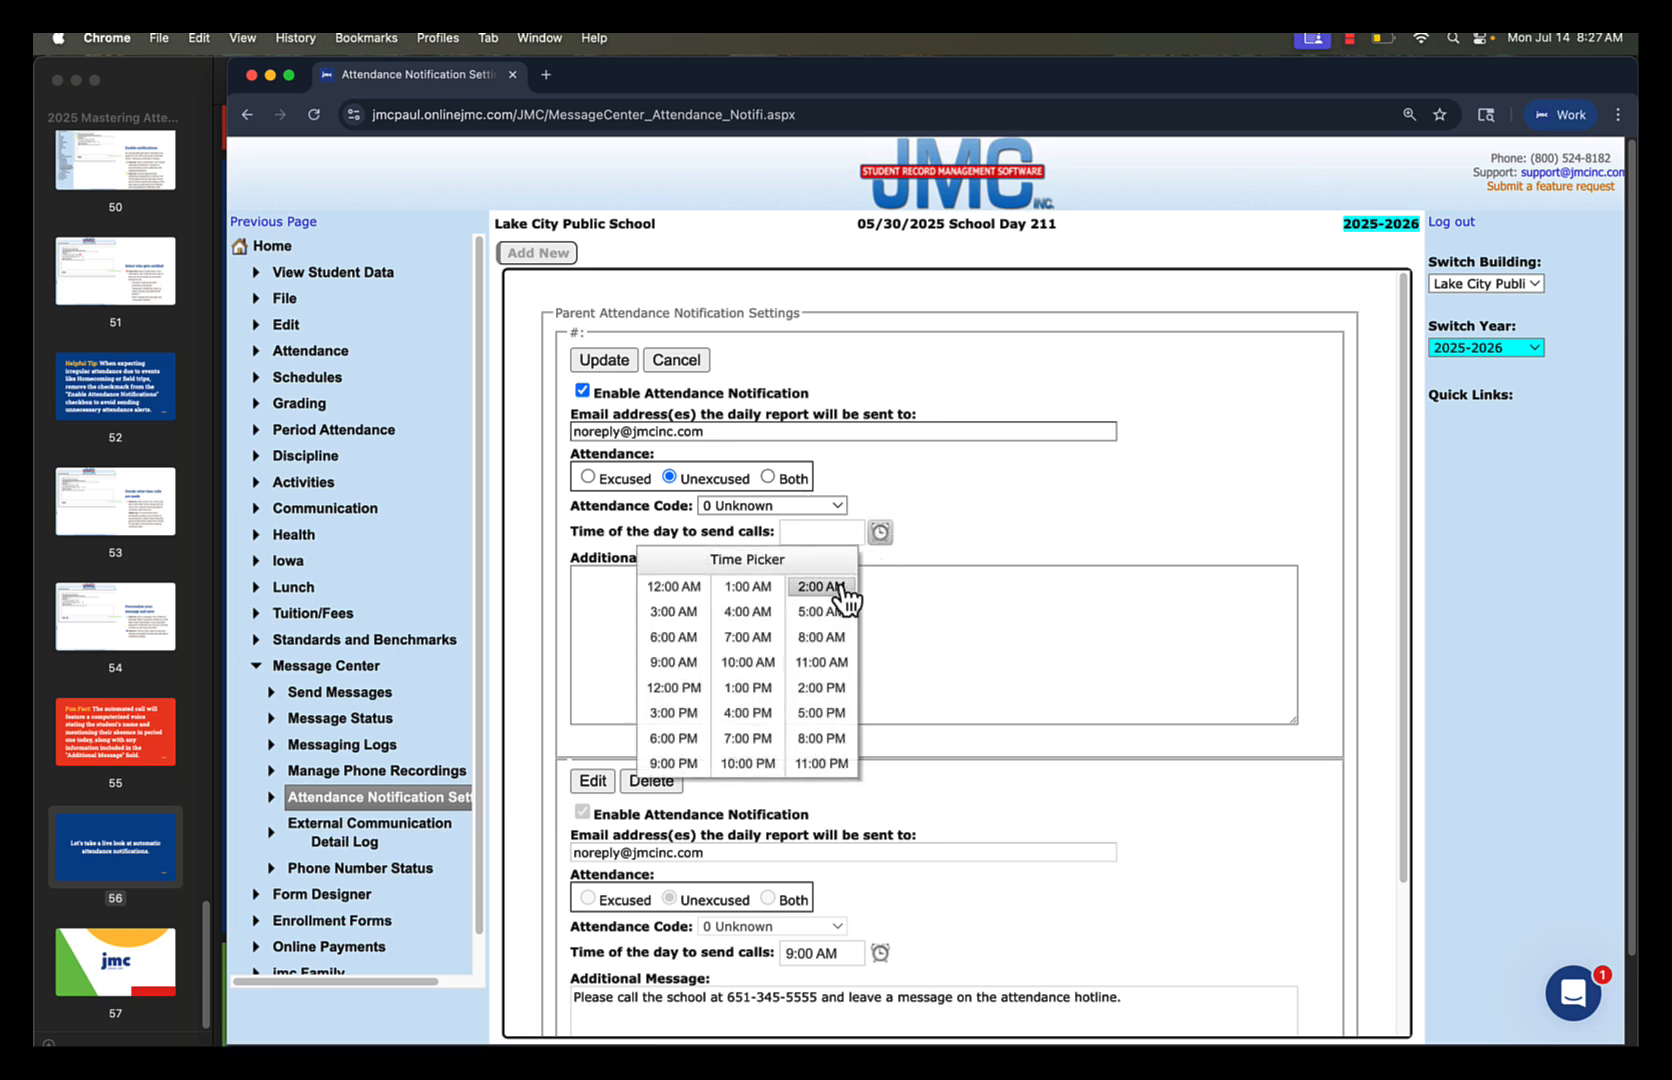
click(677, 712)
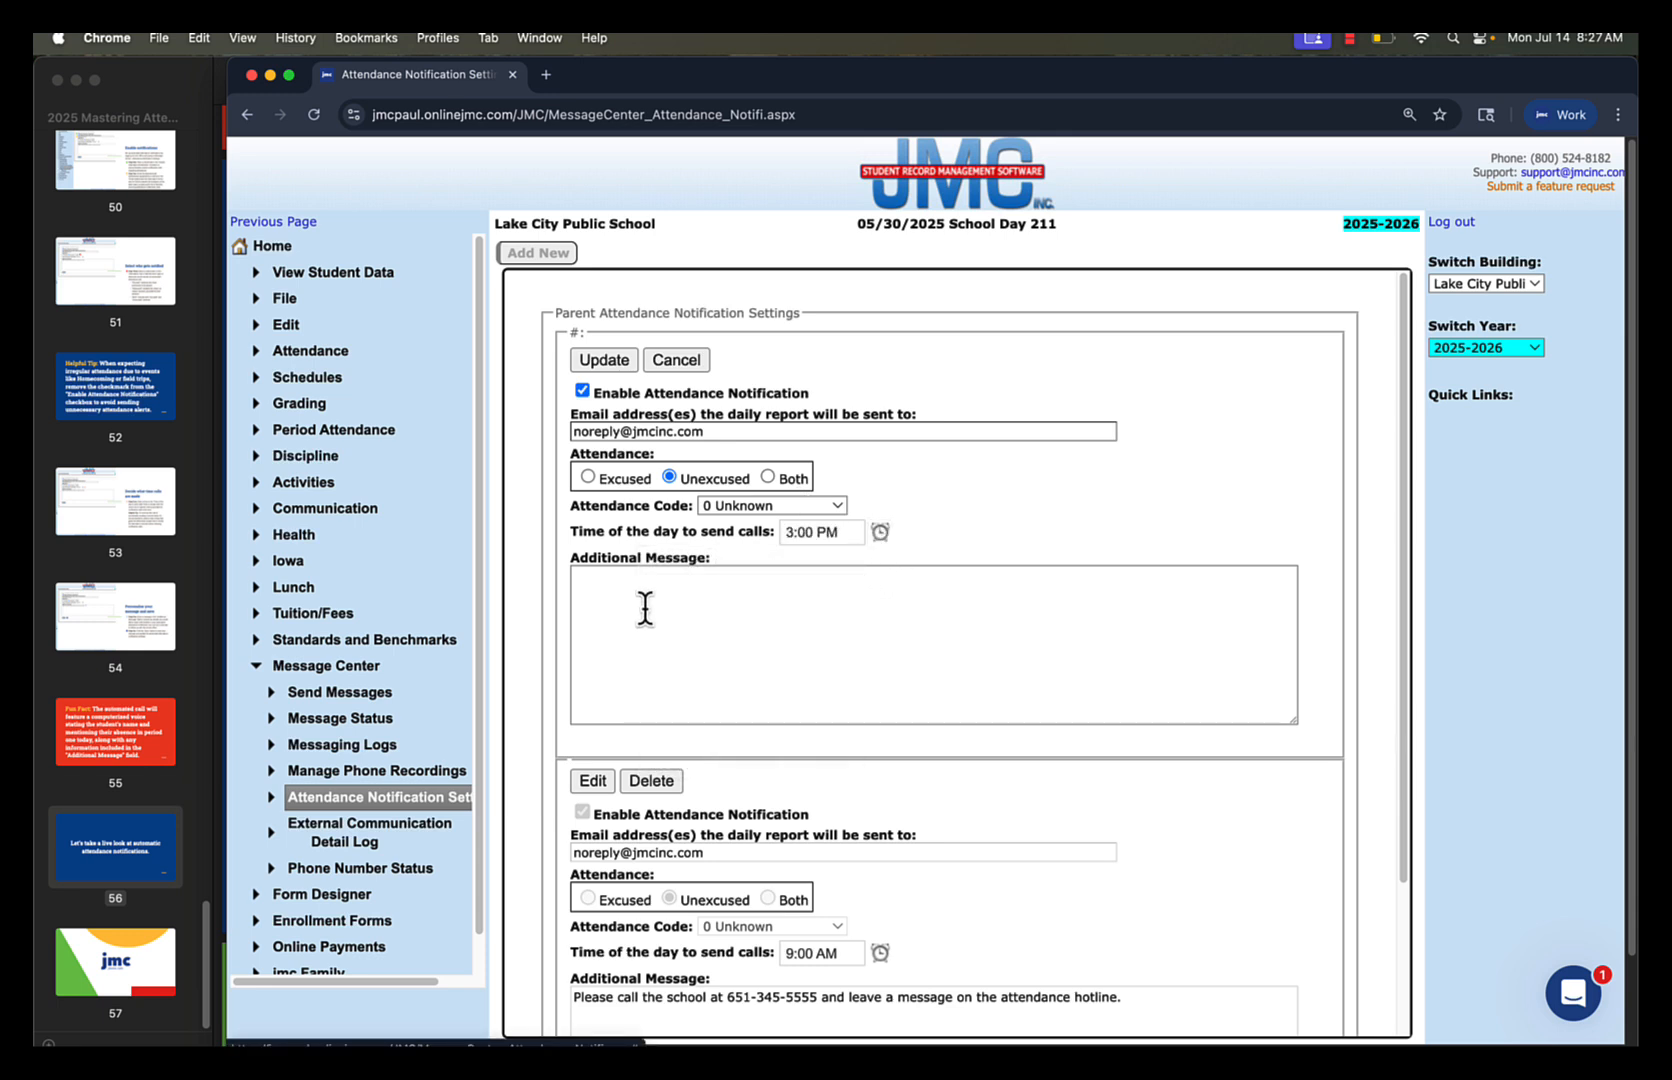
Enter the additional message "We do not know the reason for your students absence today, please call the dean of students." and save the notification
click(646, 599)
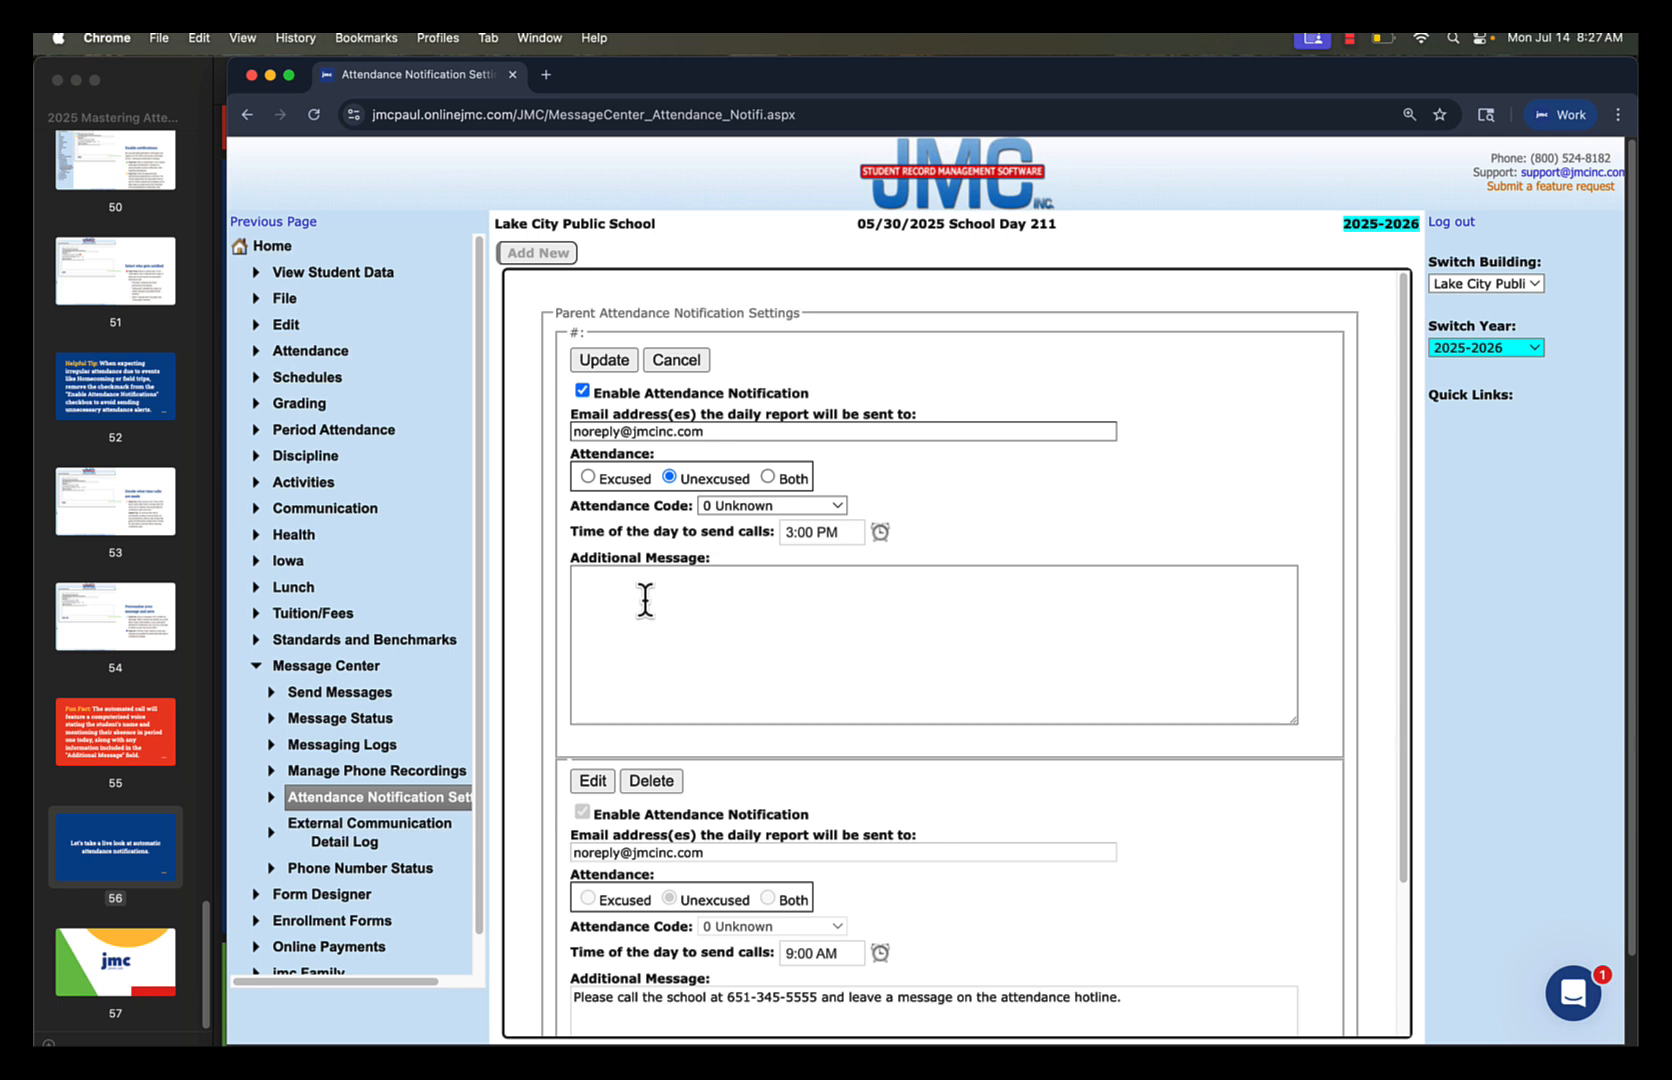
text(We )
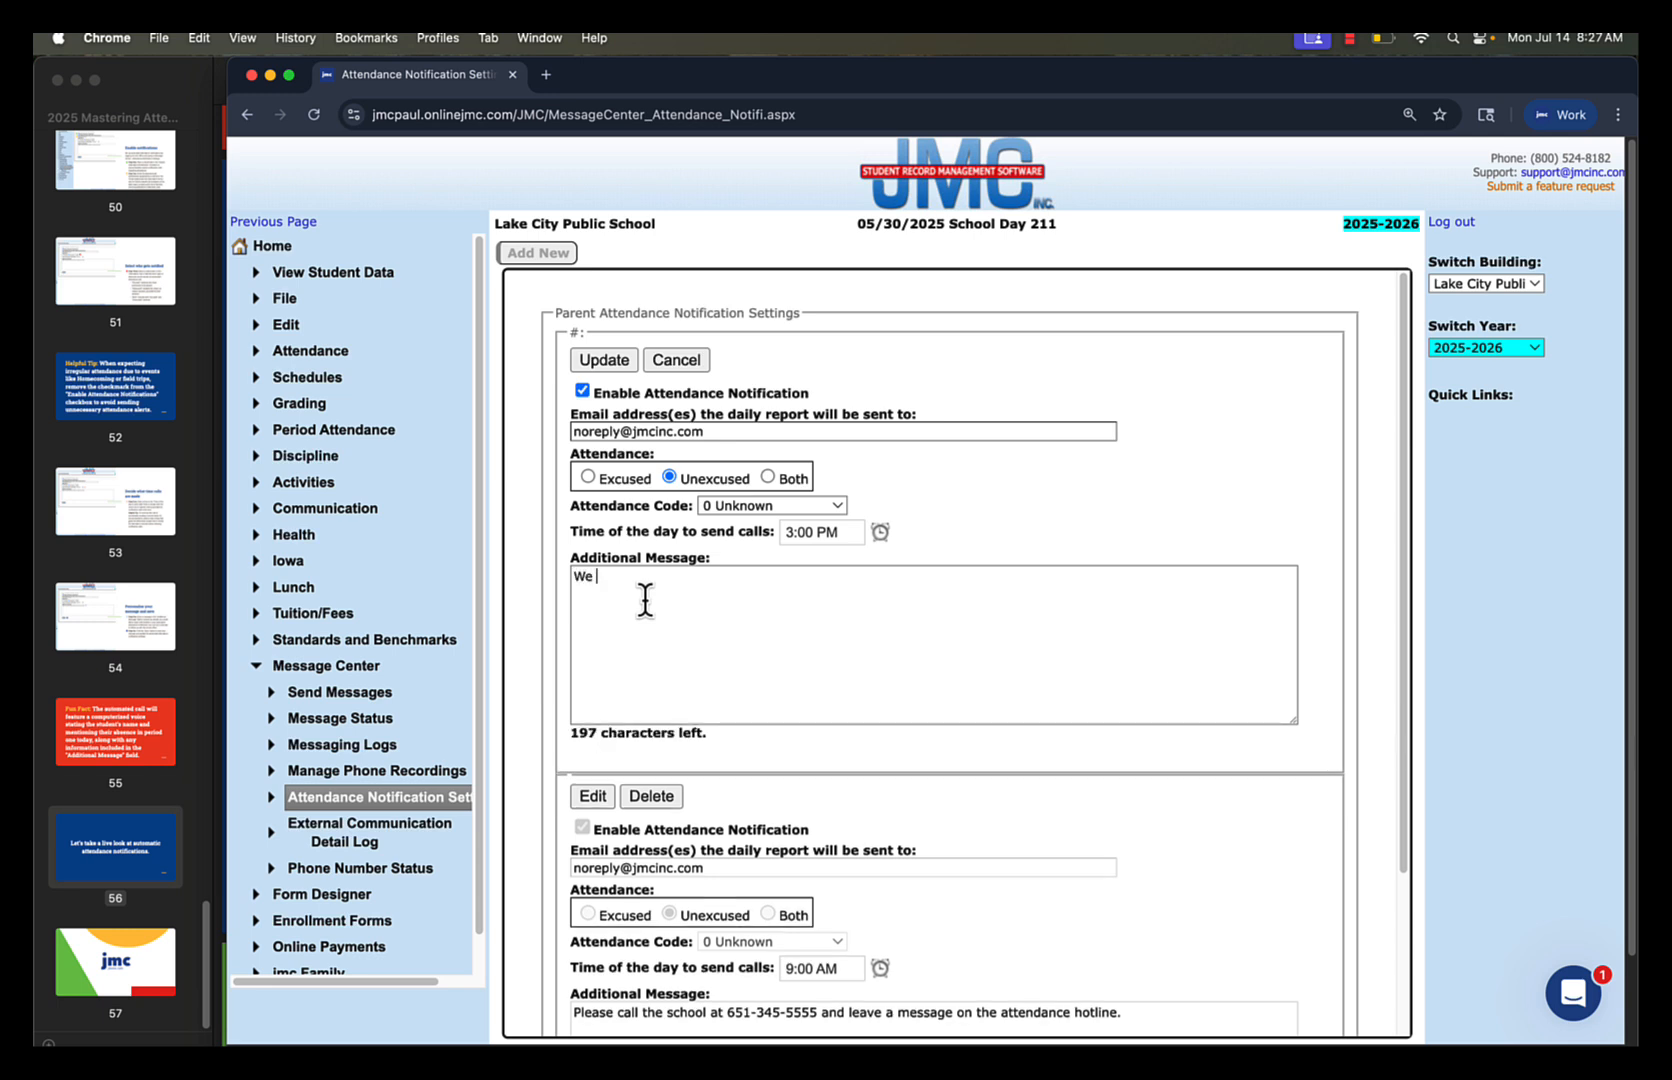
text(do not know the reason for your student)
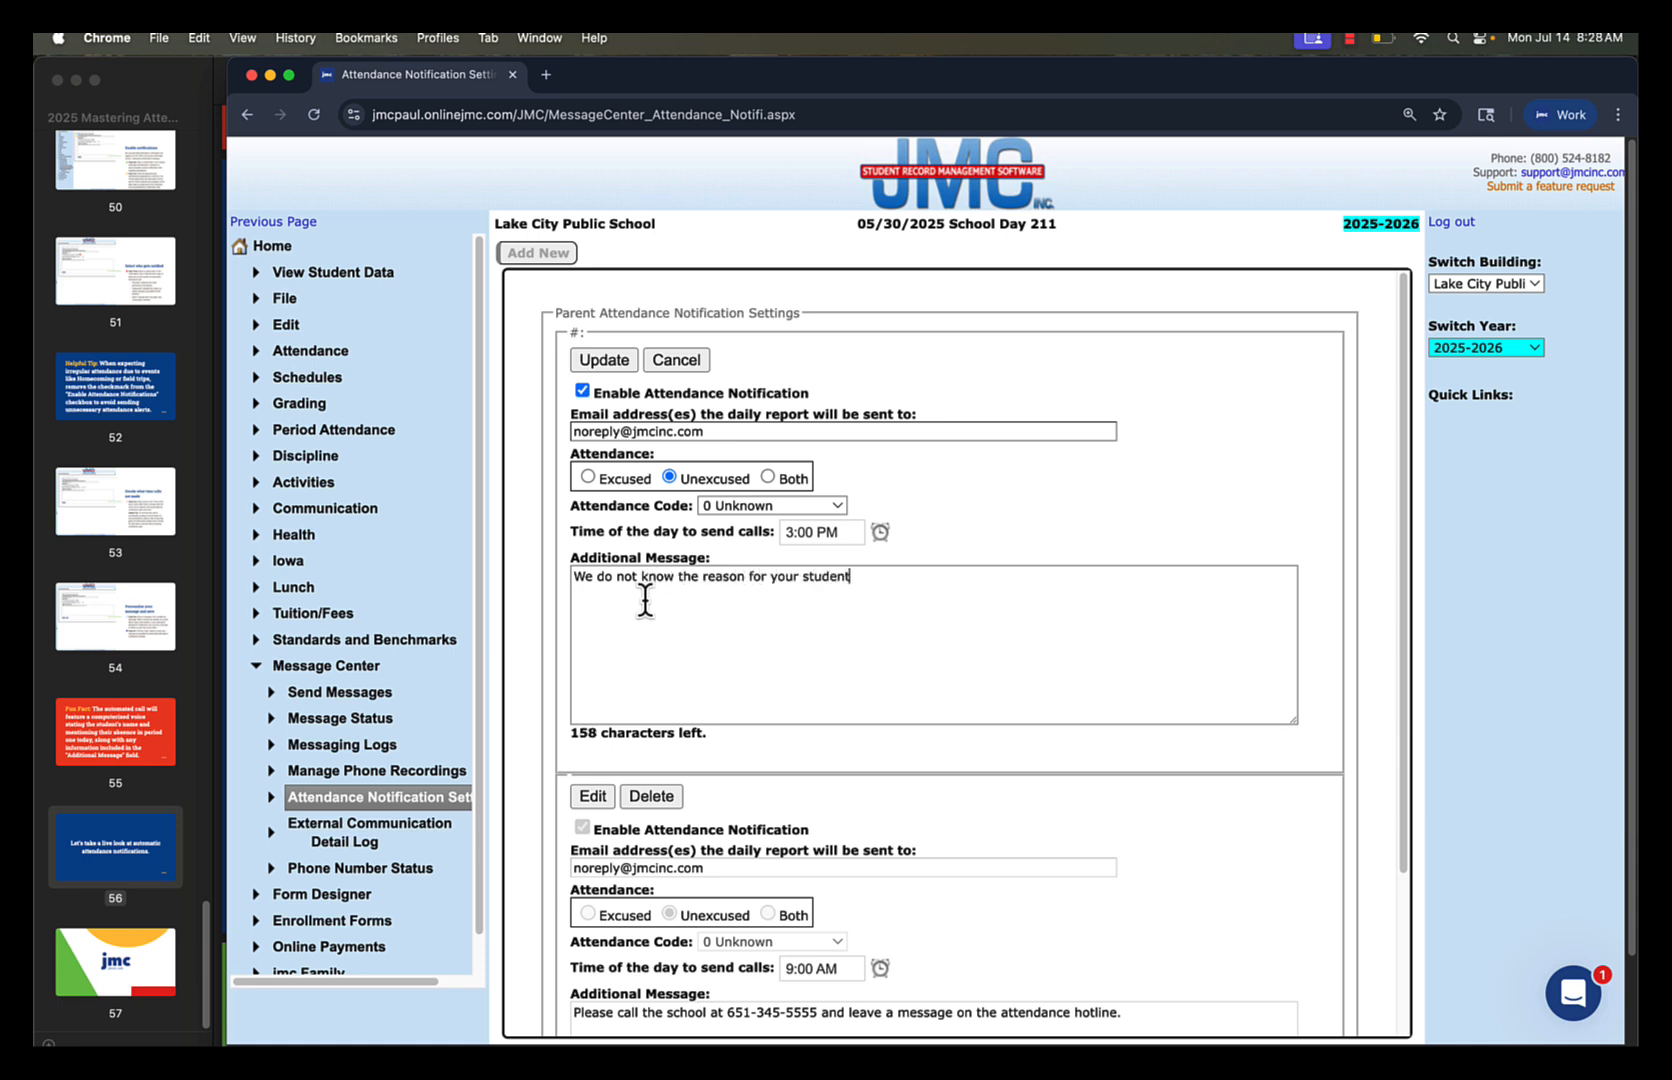
text(s absence today, please call th)
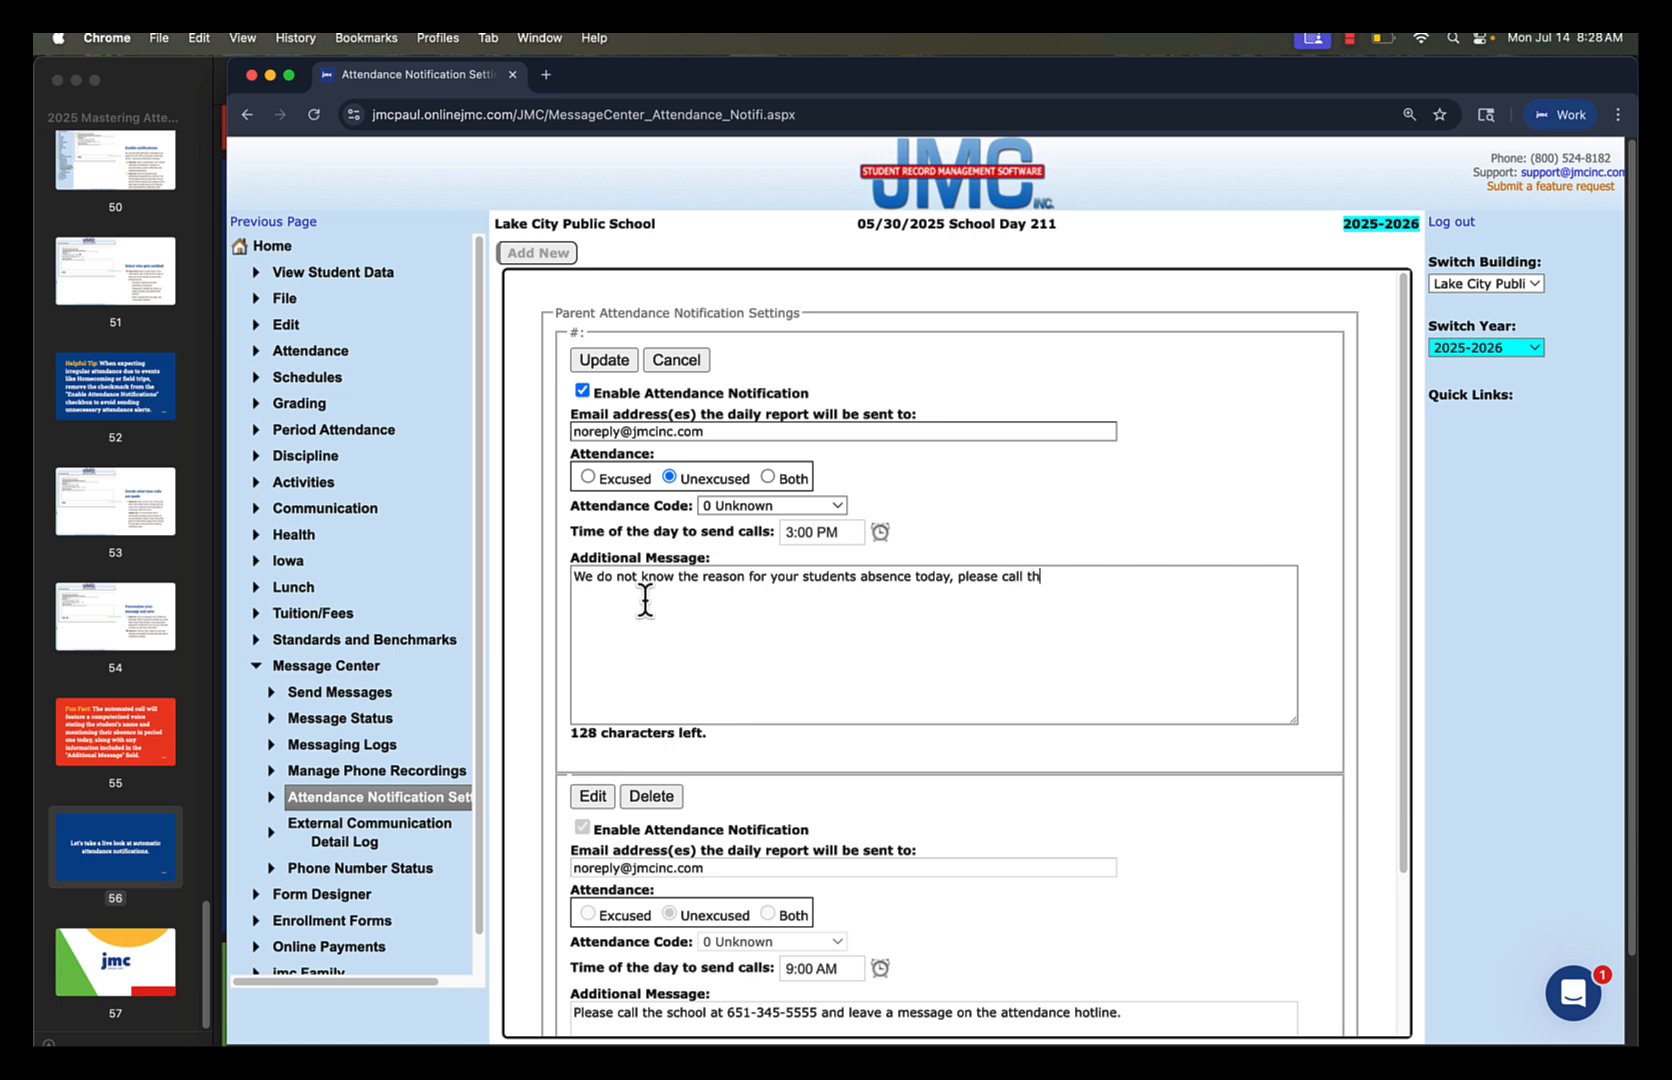
text(e dean of students.)
click(603, 360)
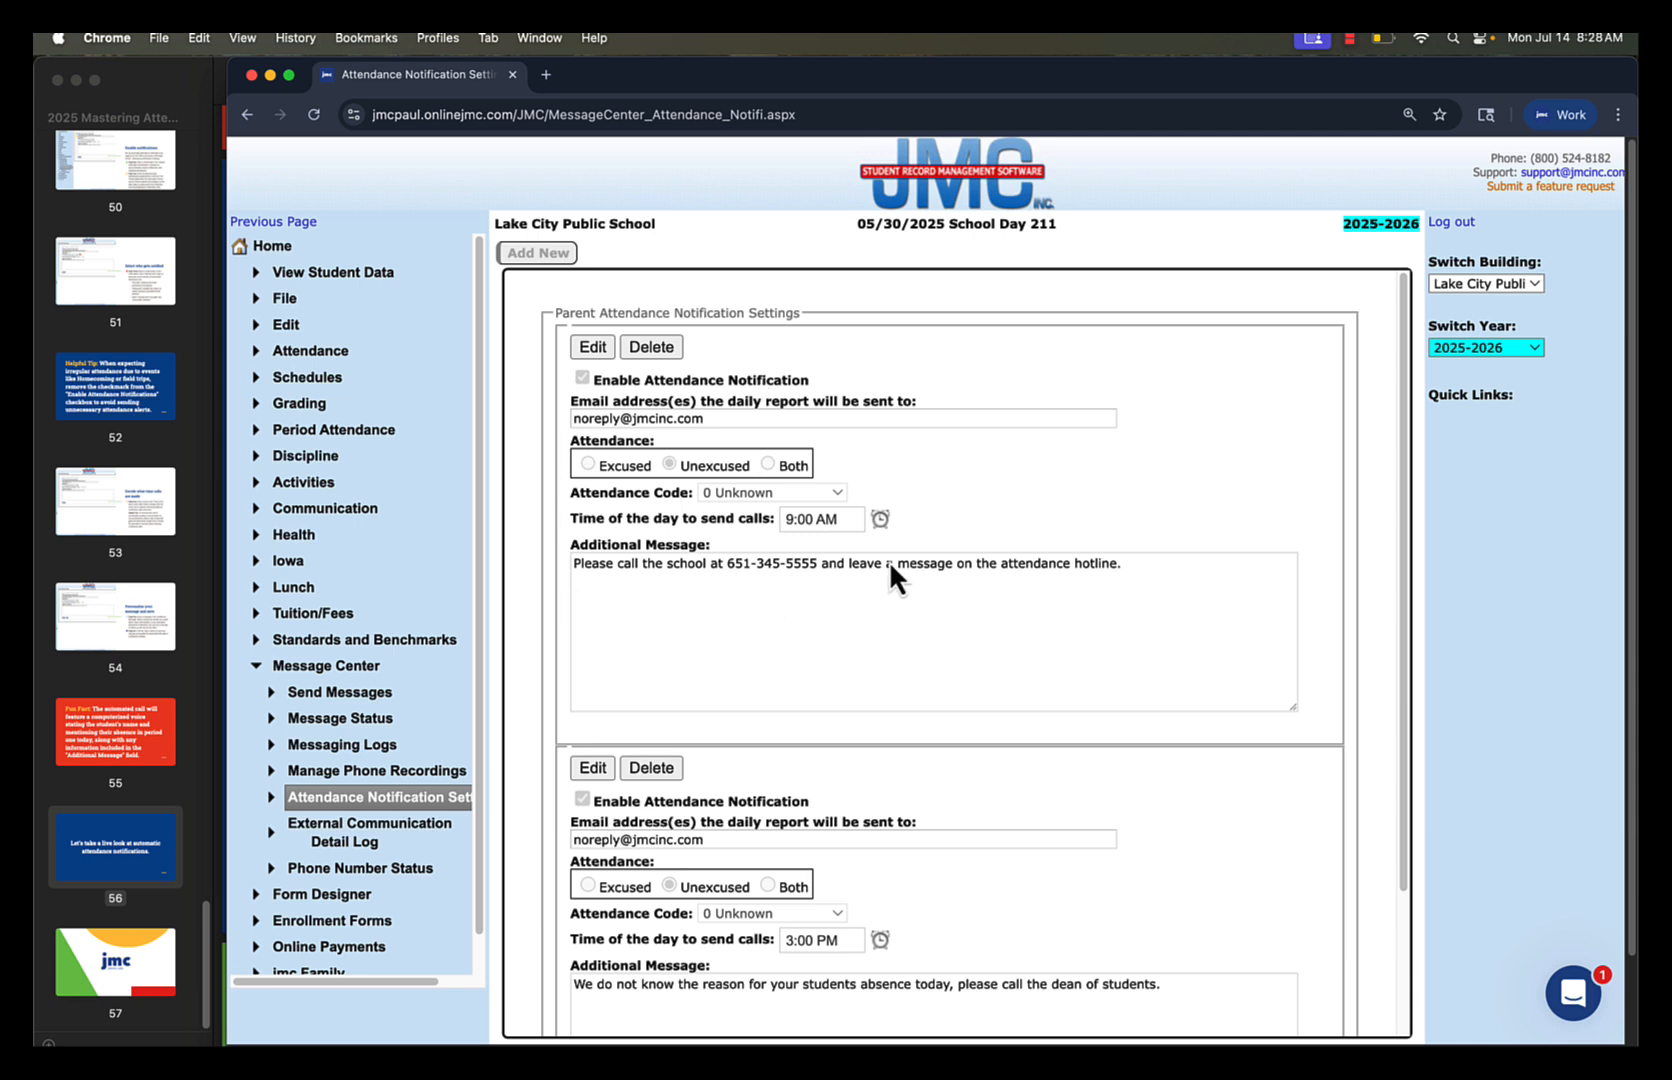
Reopen the 3:00 PM notification, examine its attendance code options, keep 0 Unknown and save it
scroll(943, 775, down, 3)
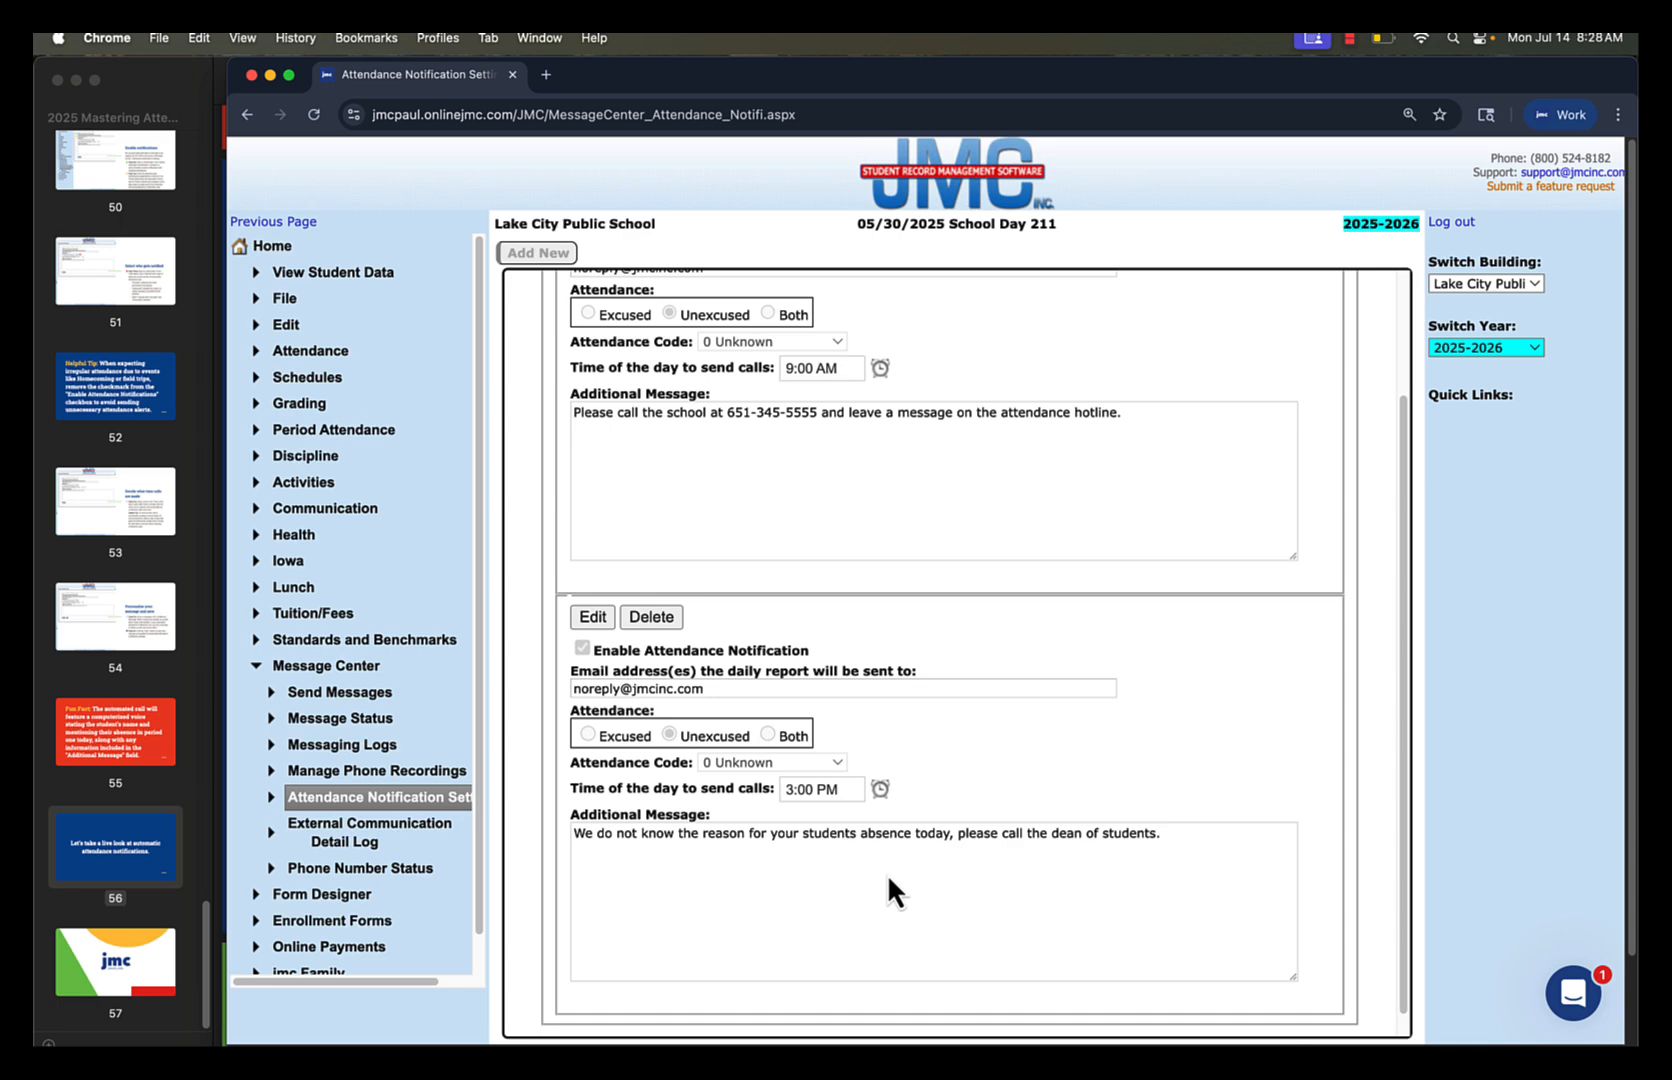
click(593, 616)
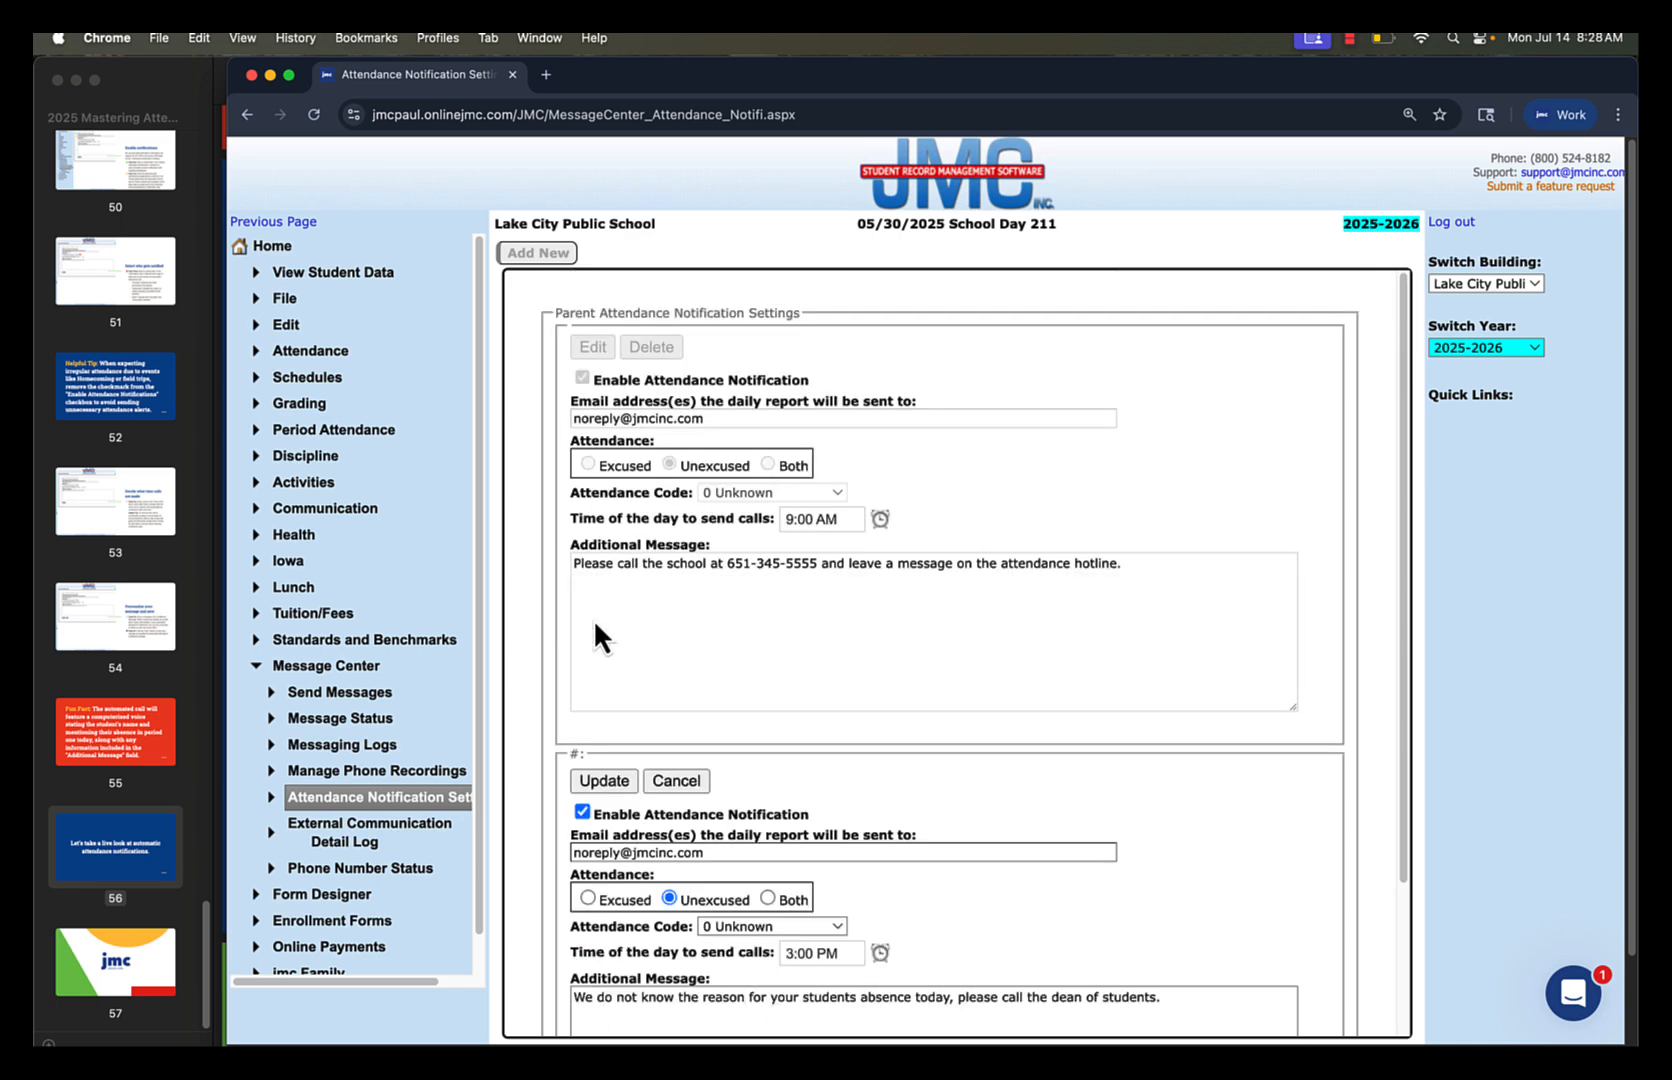
scroll(898, 767, down, 3)
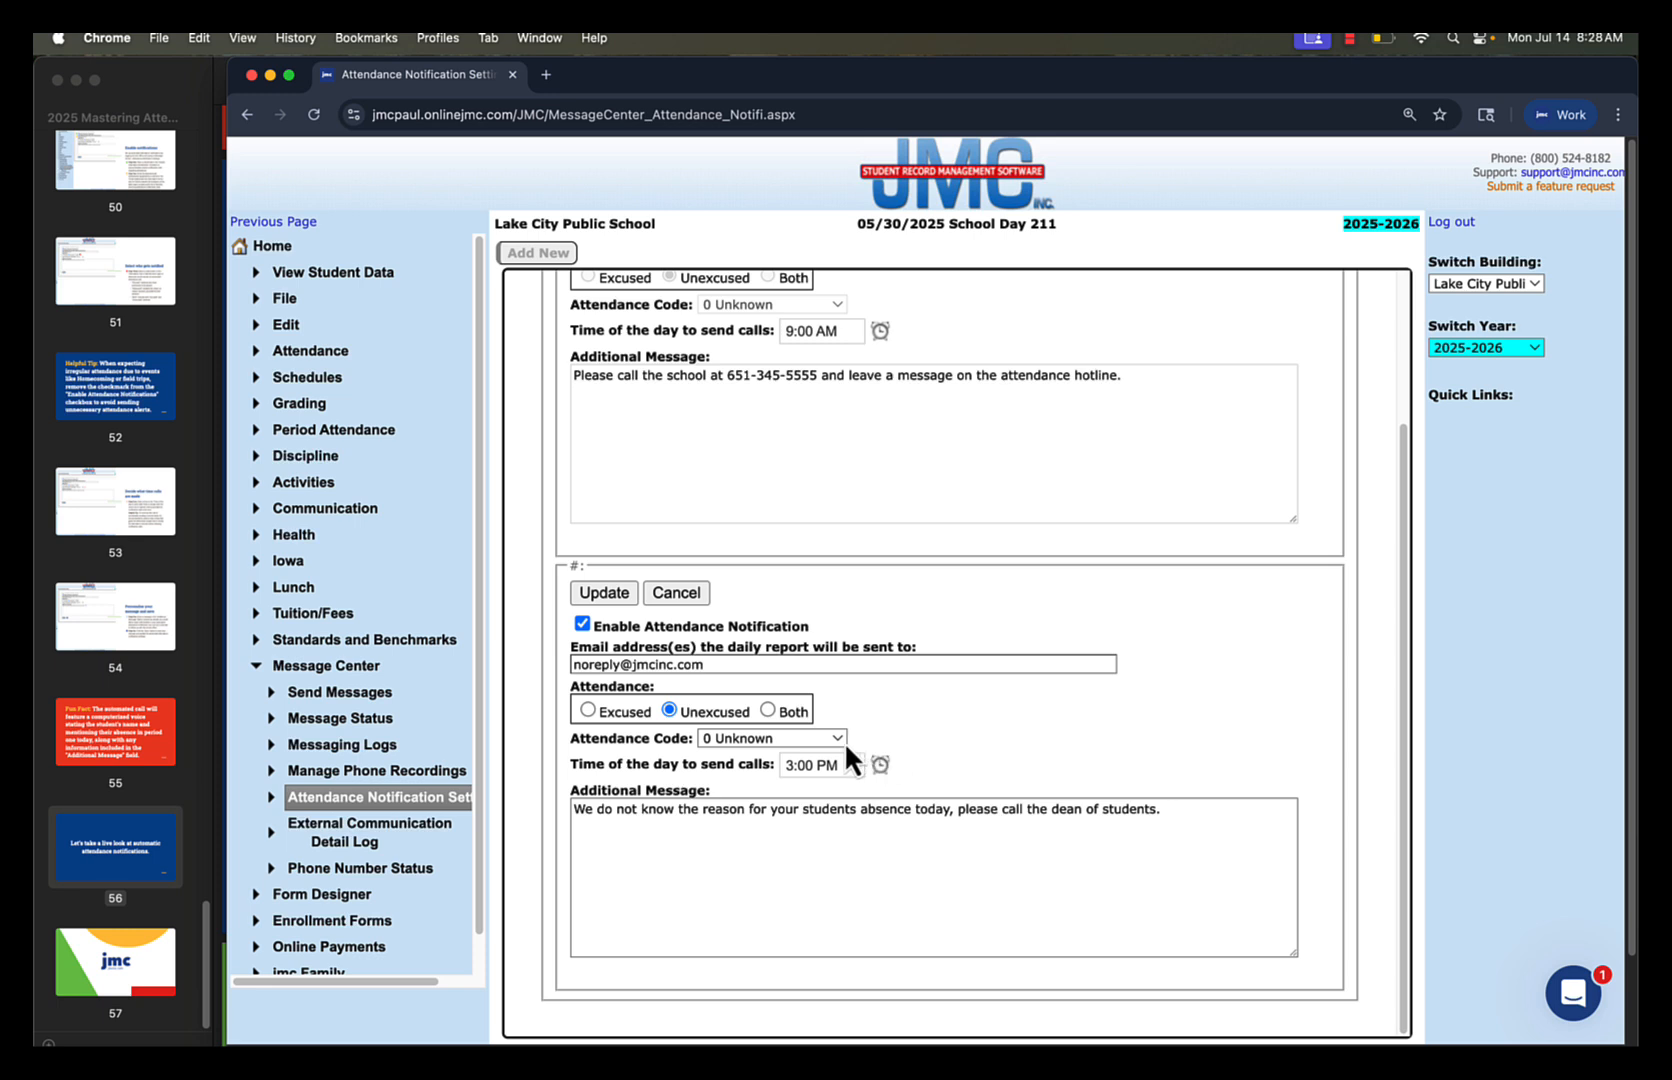
click(841, 741)
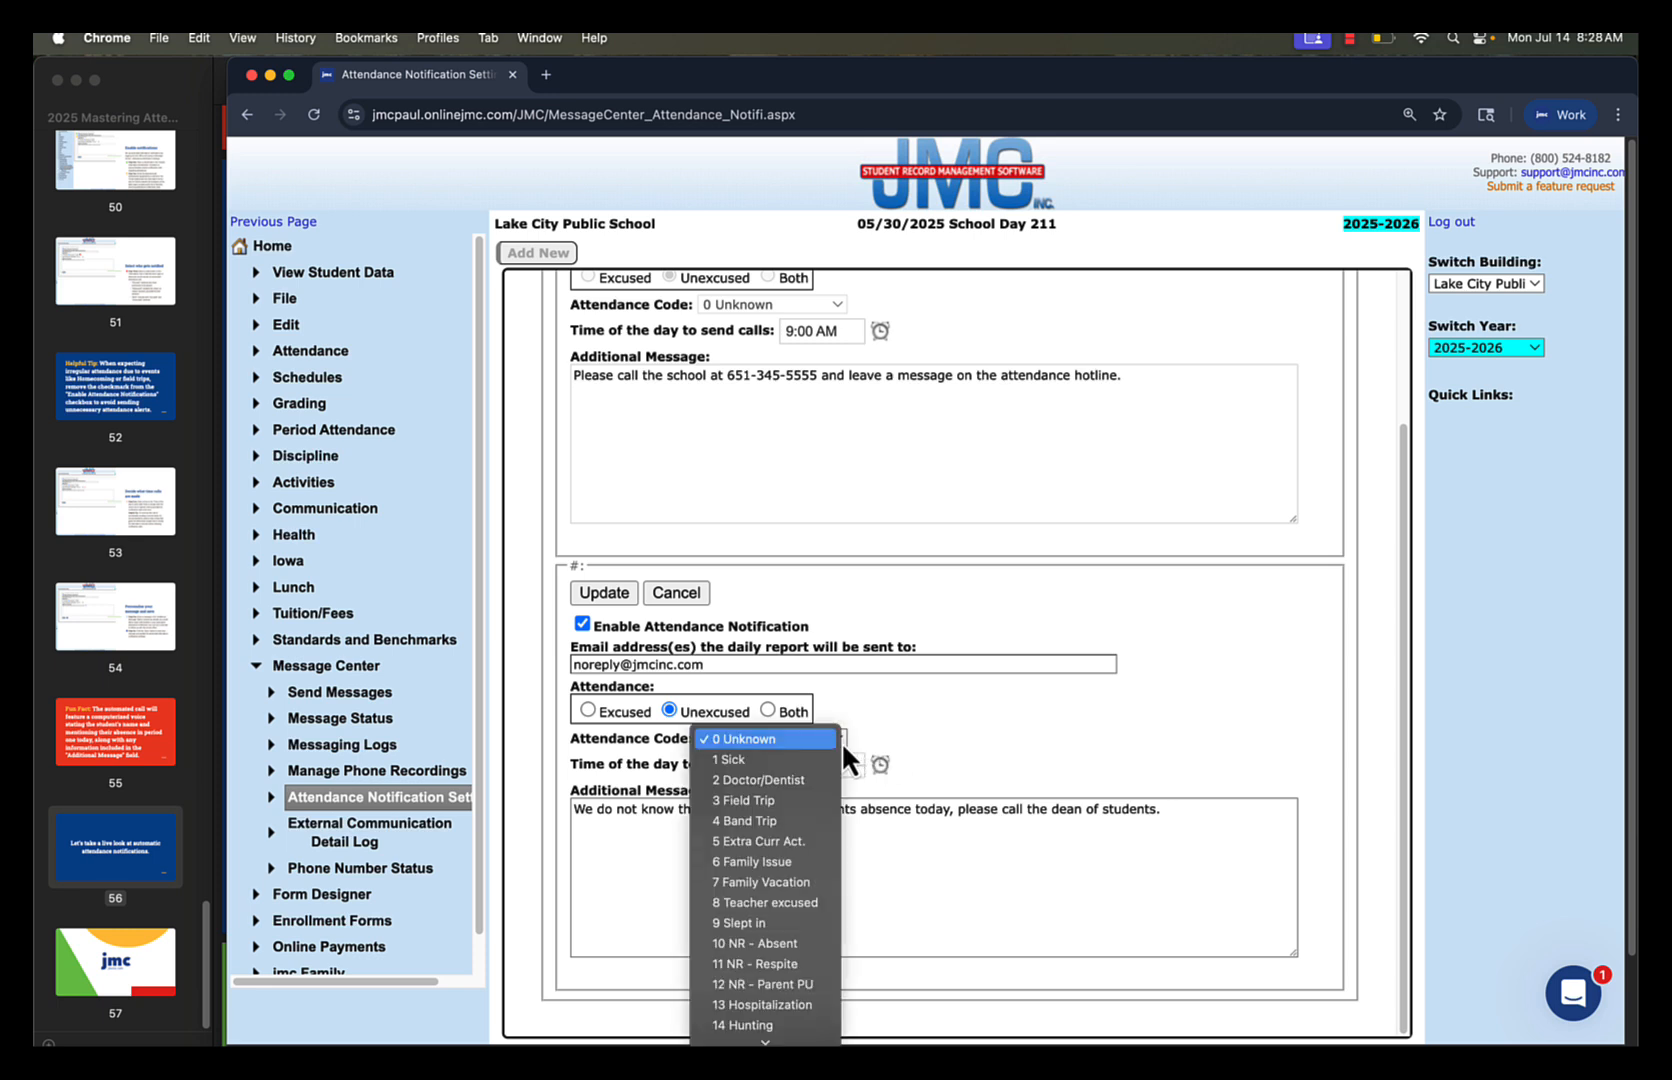
scroll(806, 857, down, 2)
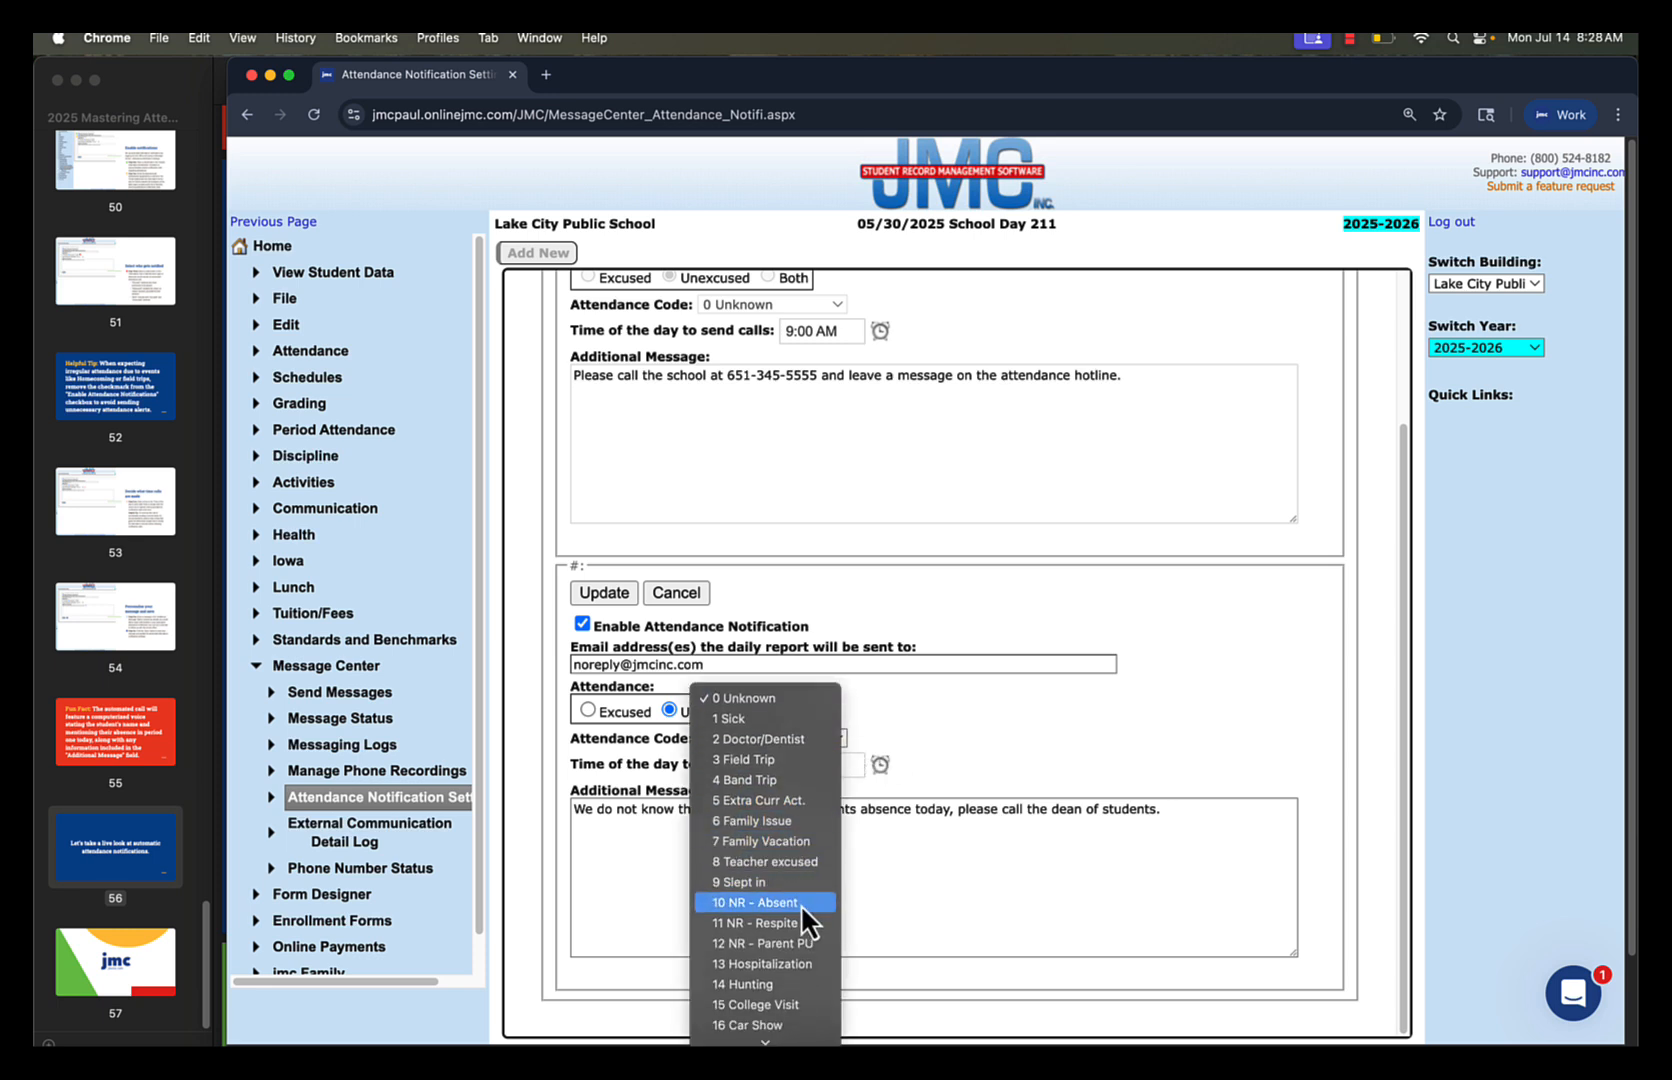
scroll(800, 905, down, 3)
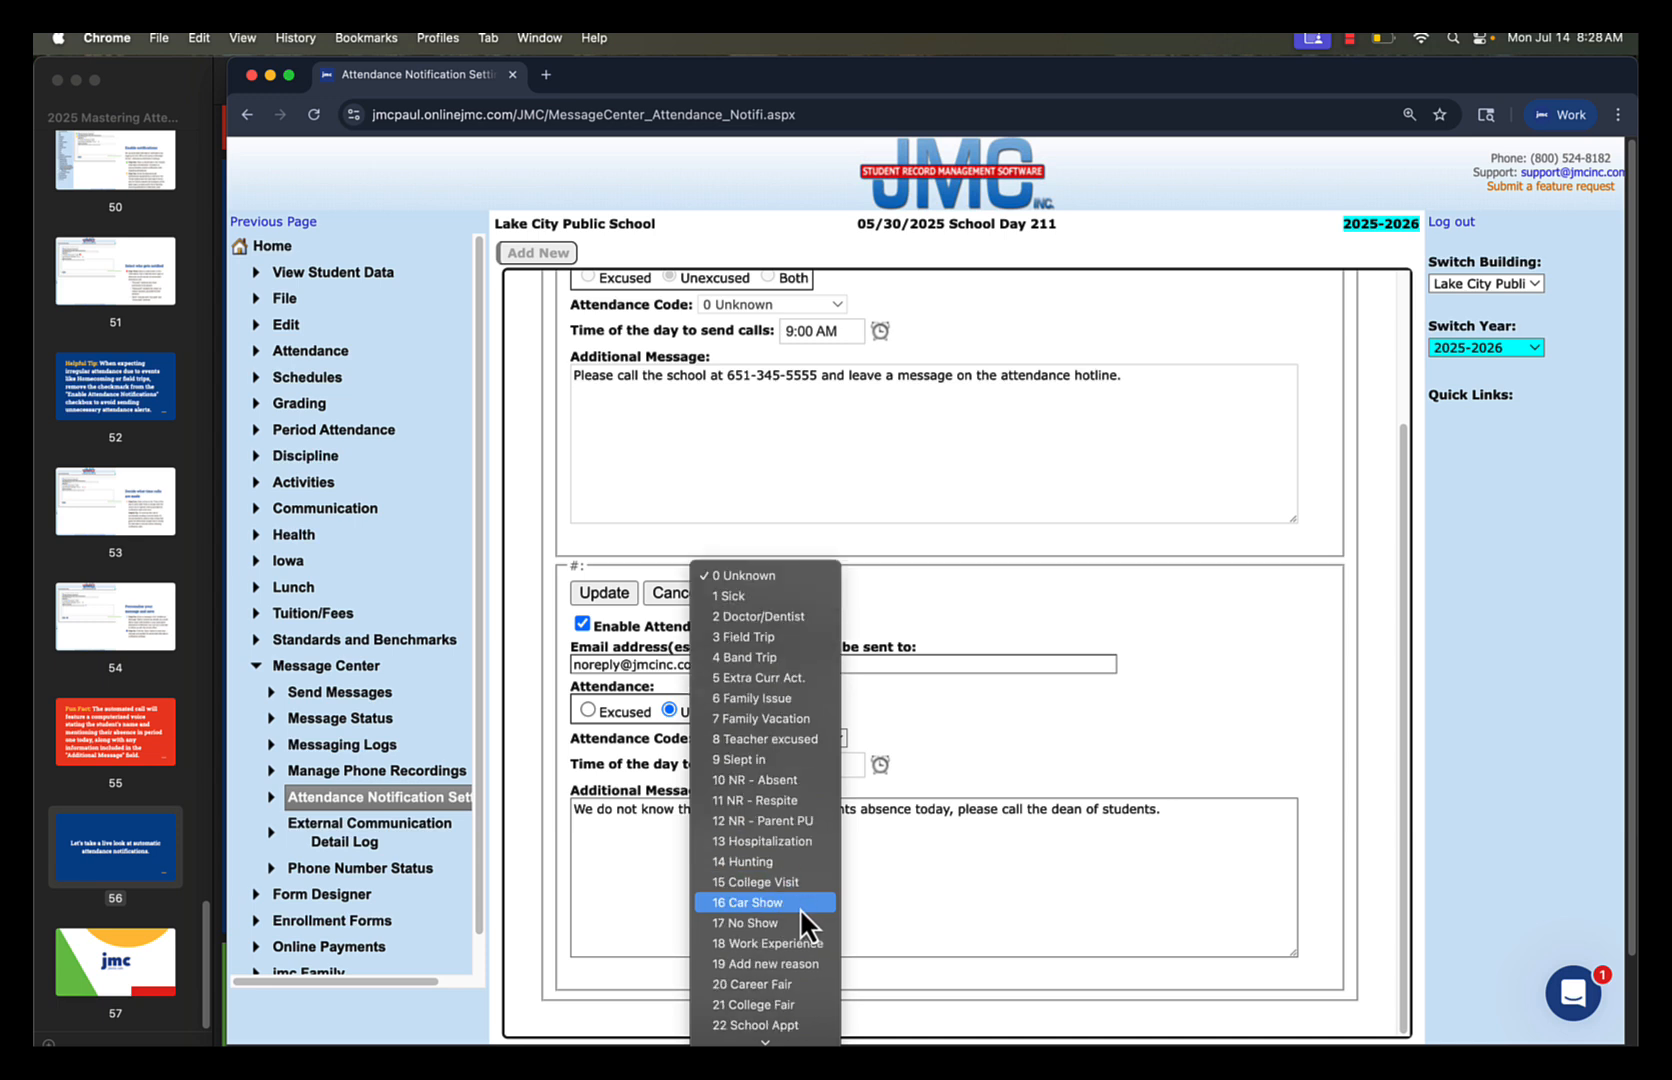
click(778, 581)
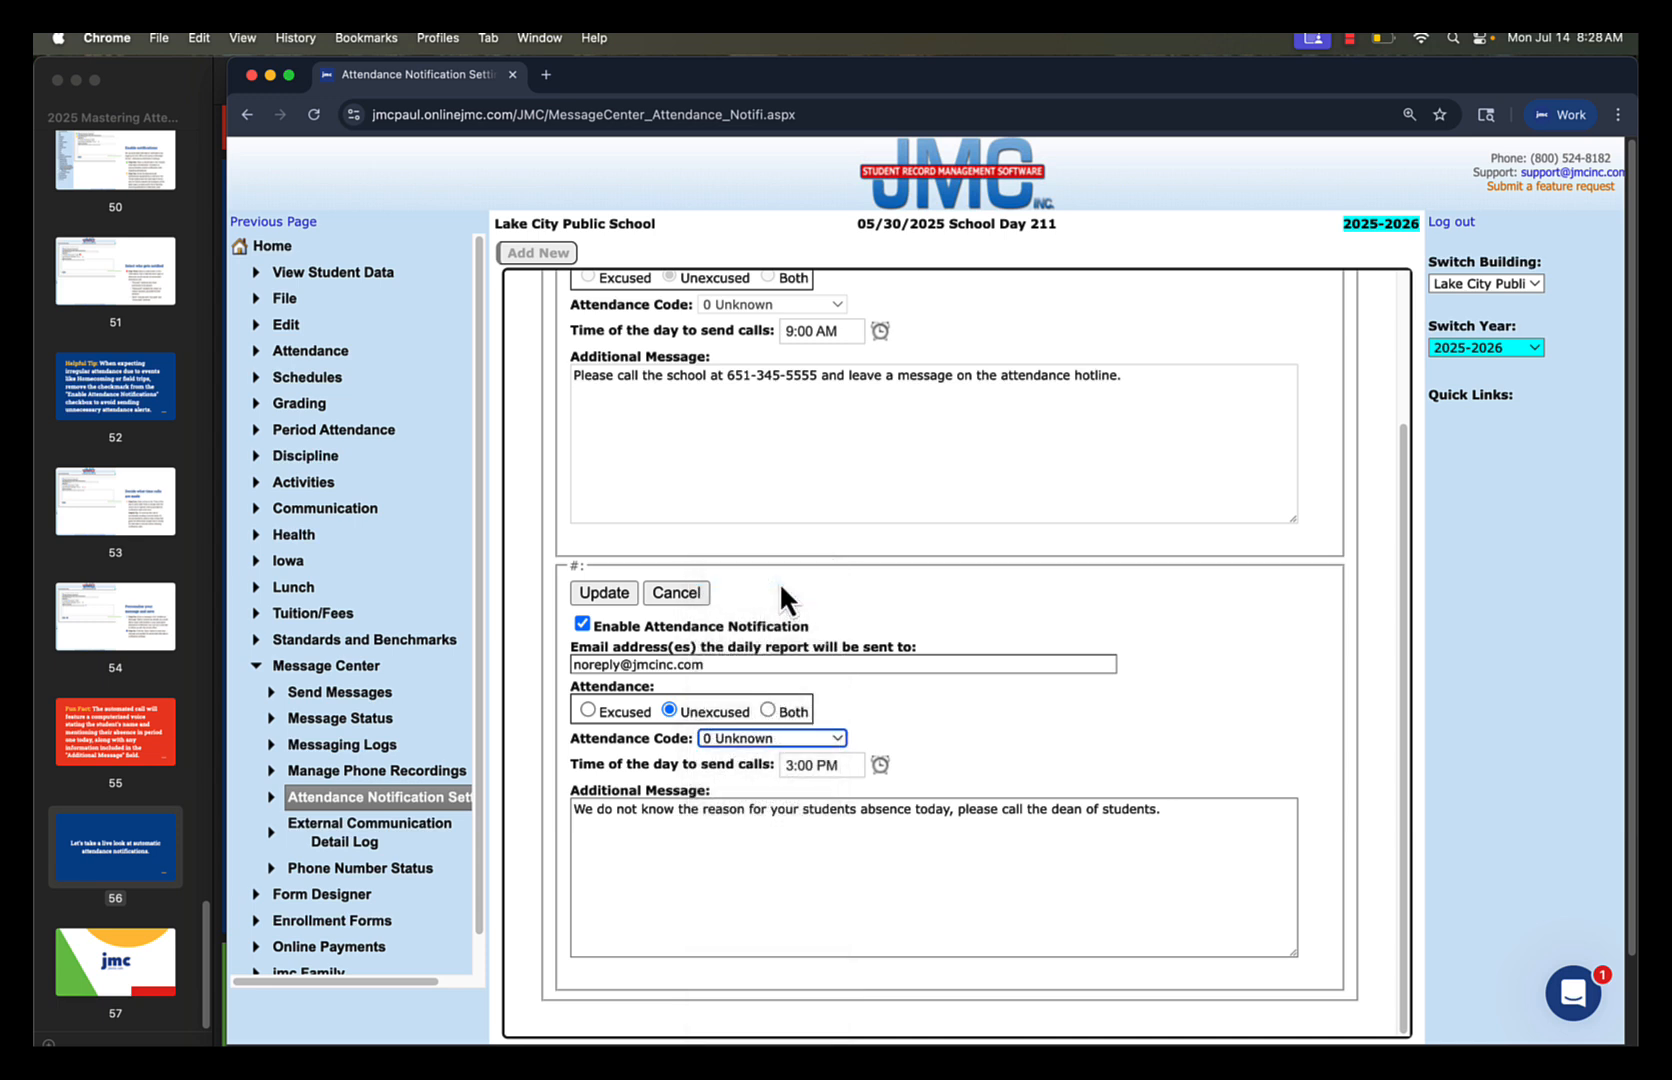
click(605, 595)
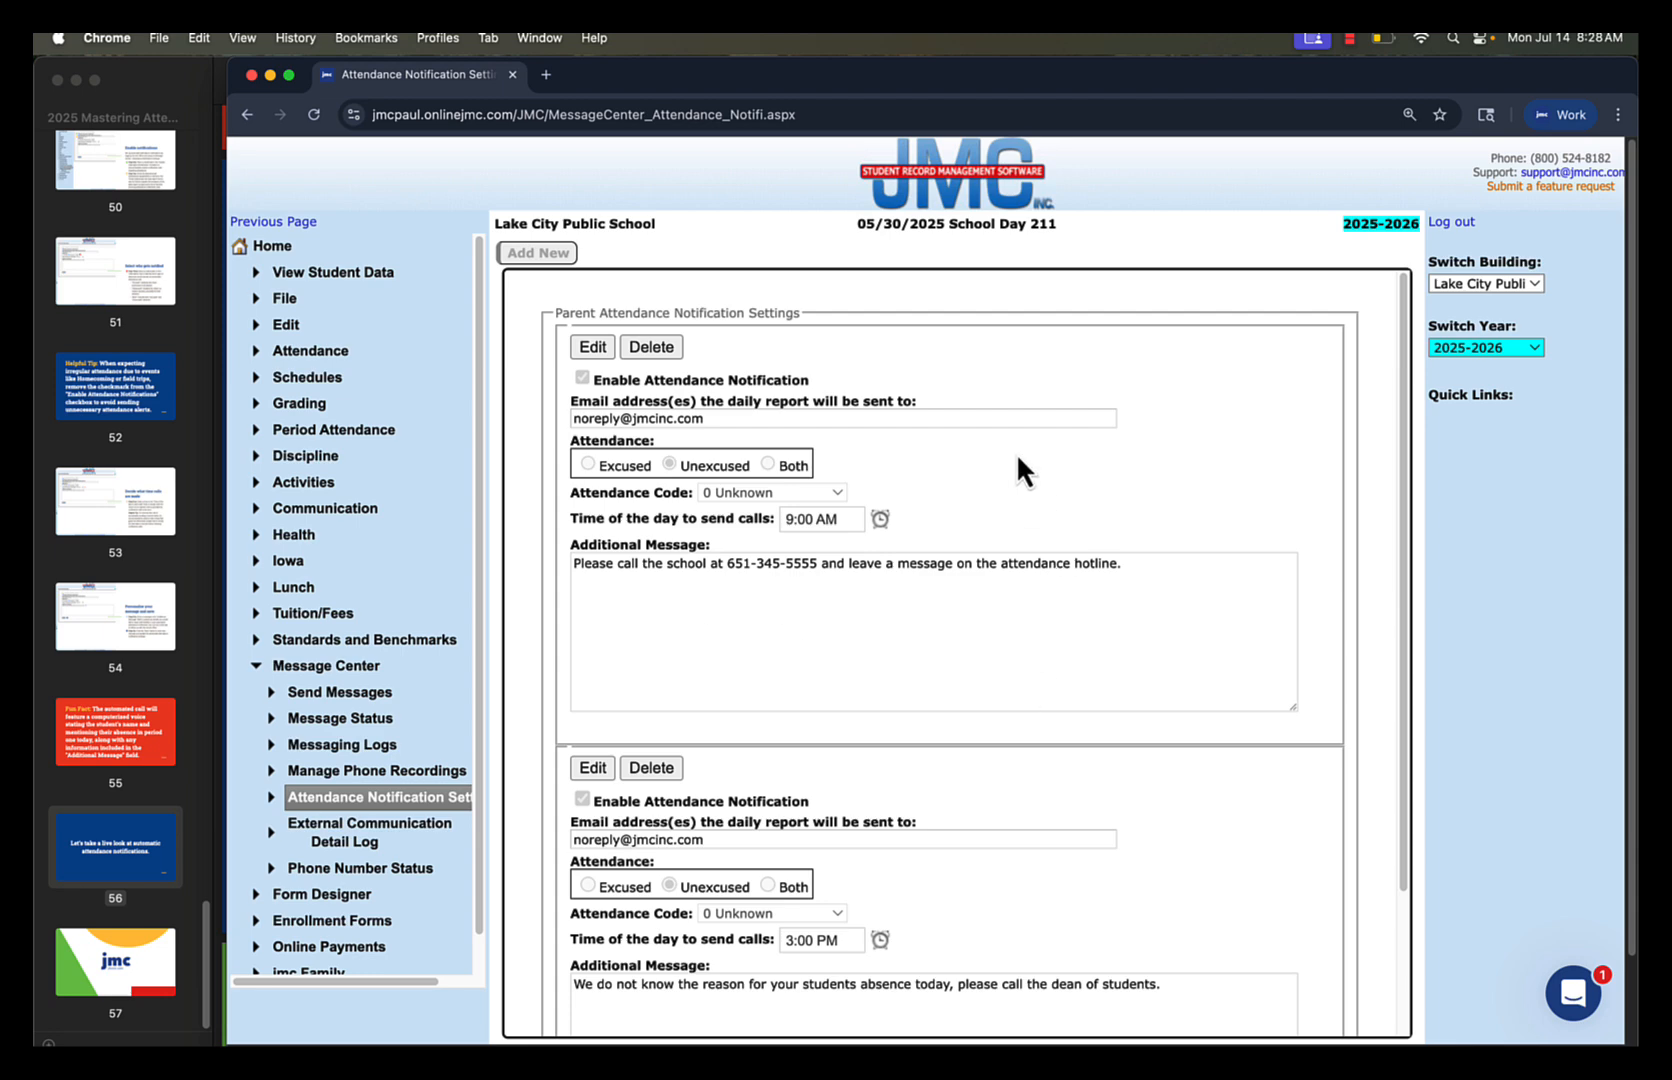
scroll(505, 576, down, 1)
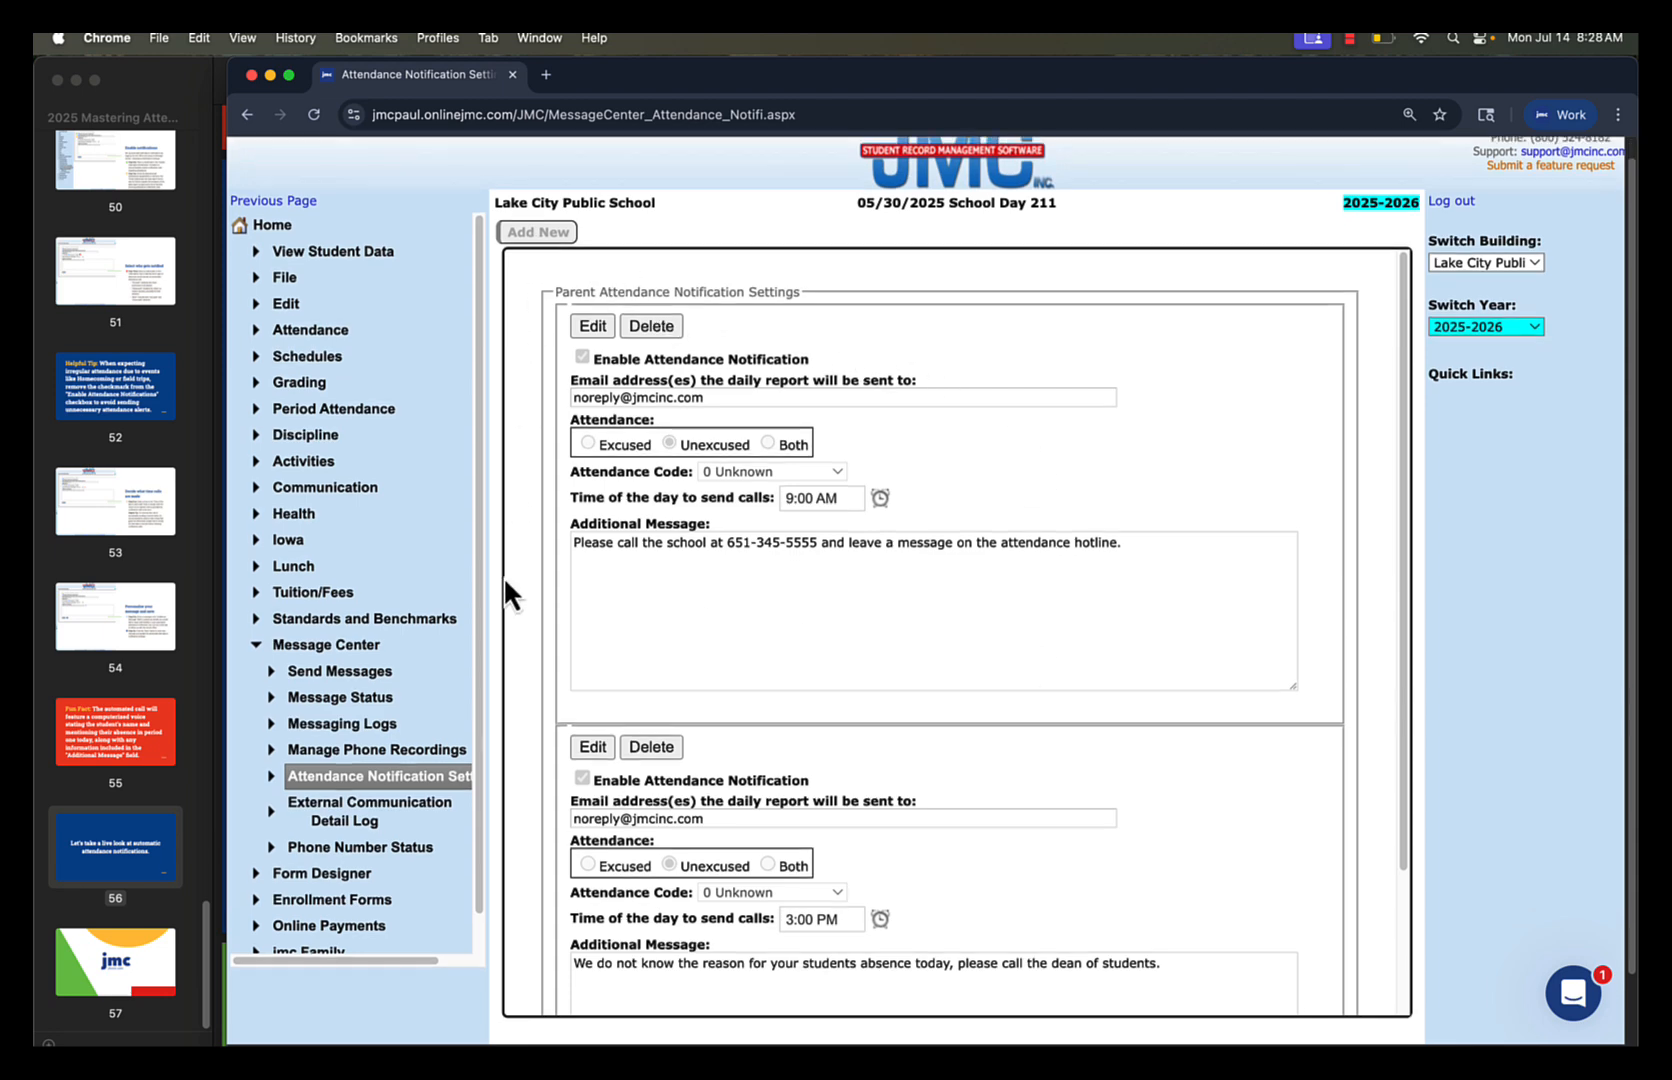
scroll(904, 716, down, 5)
scroll(902, 715, up, 6)
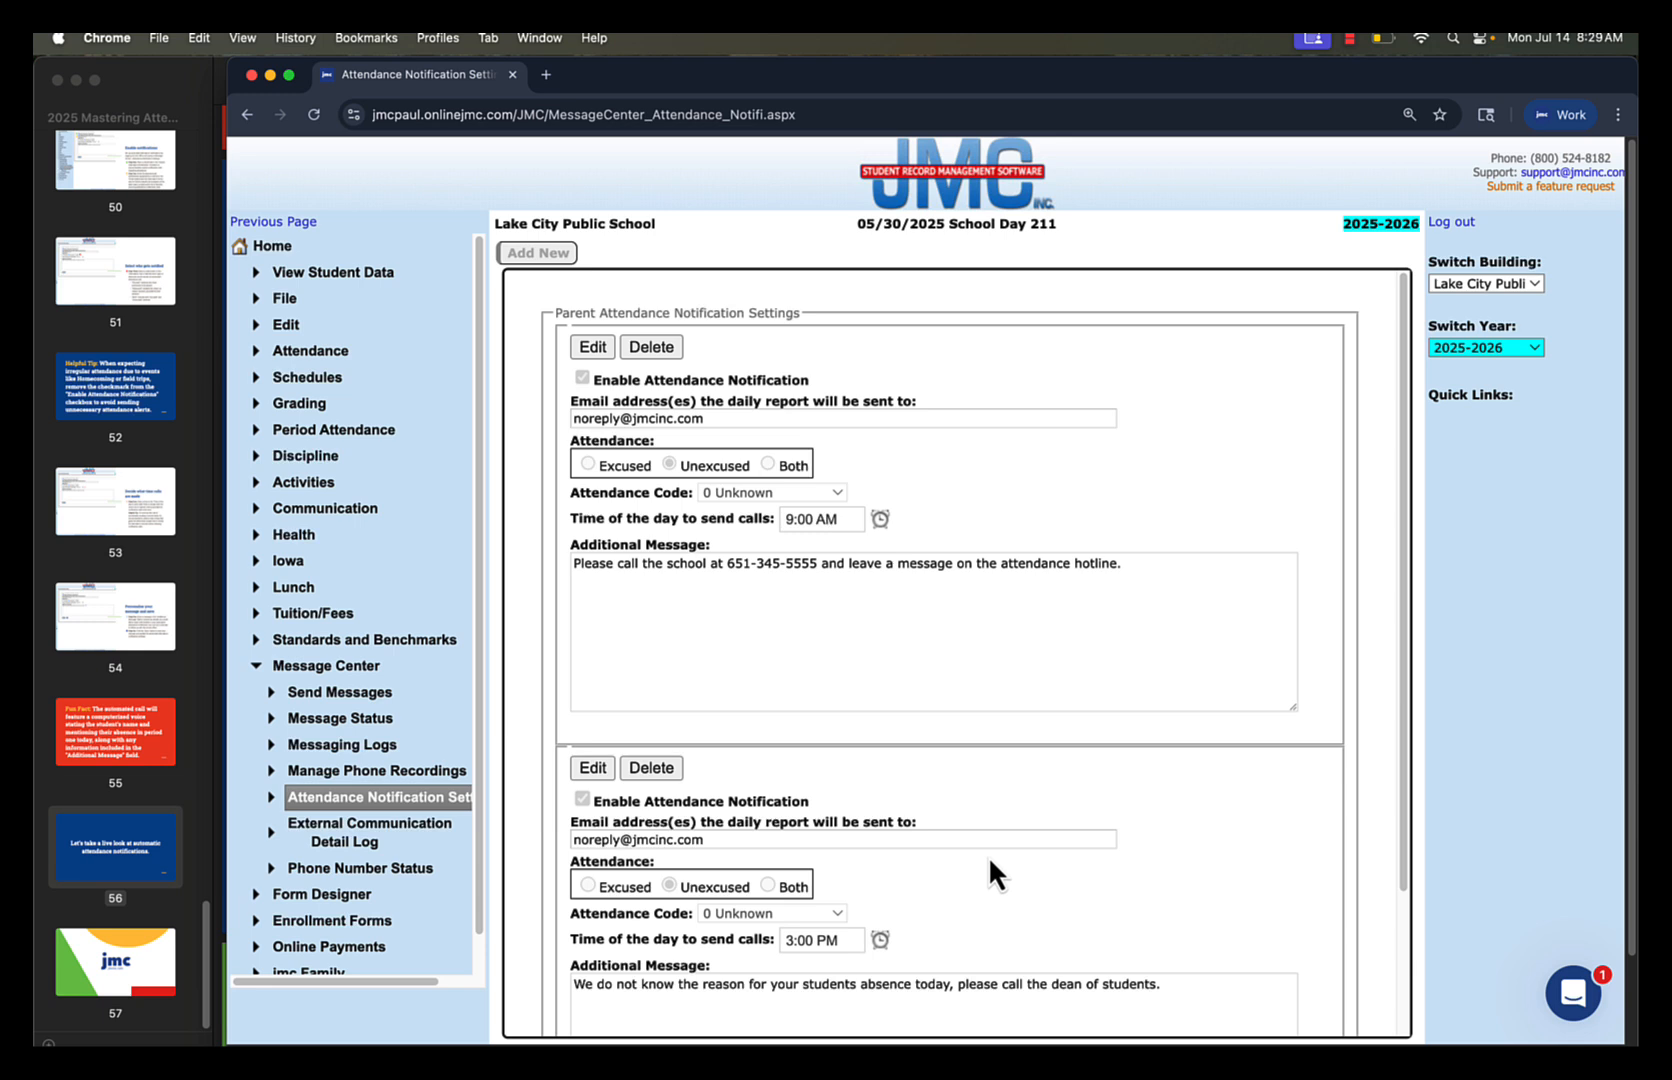
Switch to the slides in Preview and show page 56 in full screen
click(140, 840)
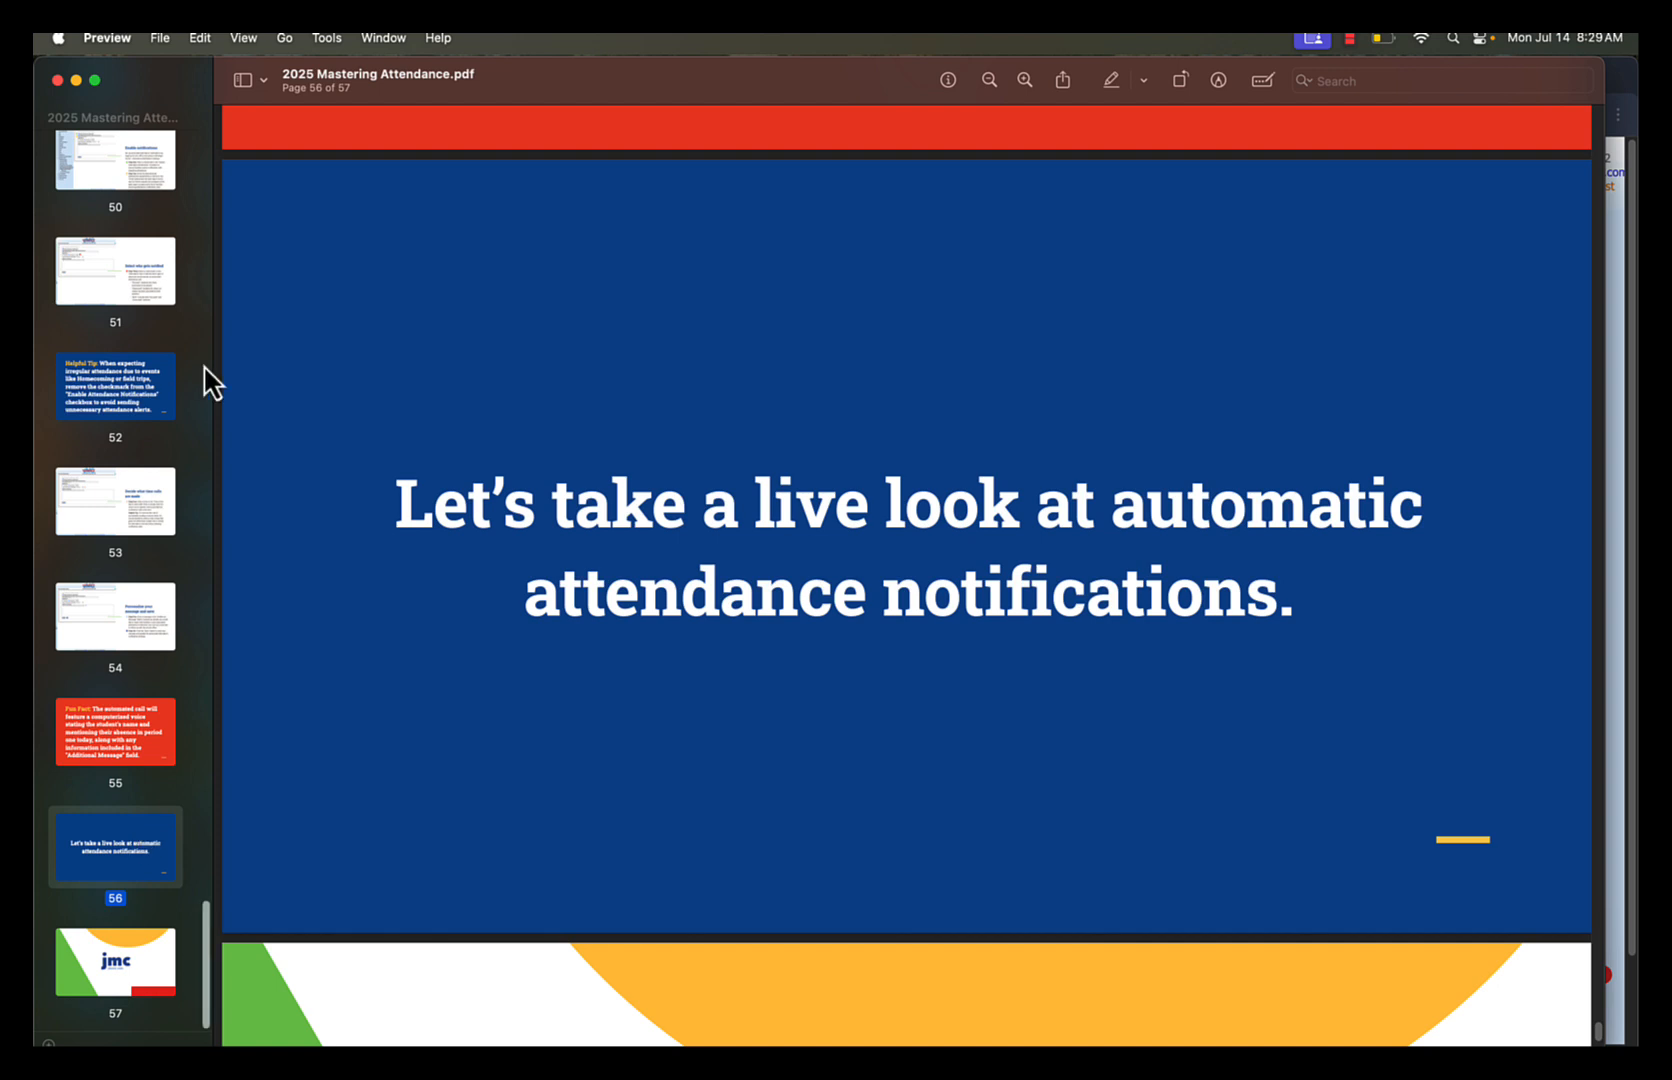
click(248, 39)
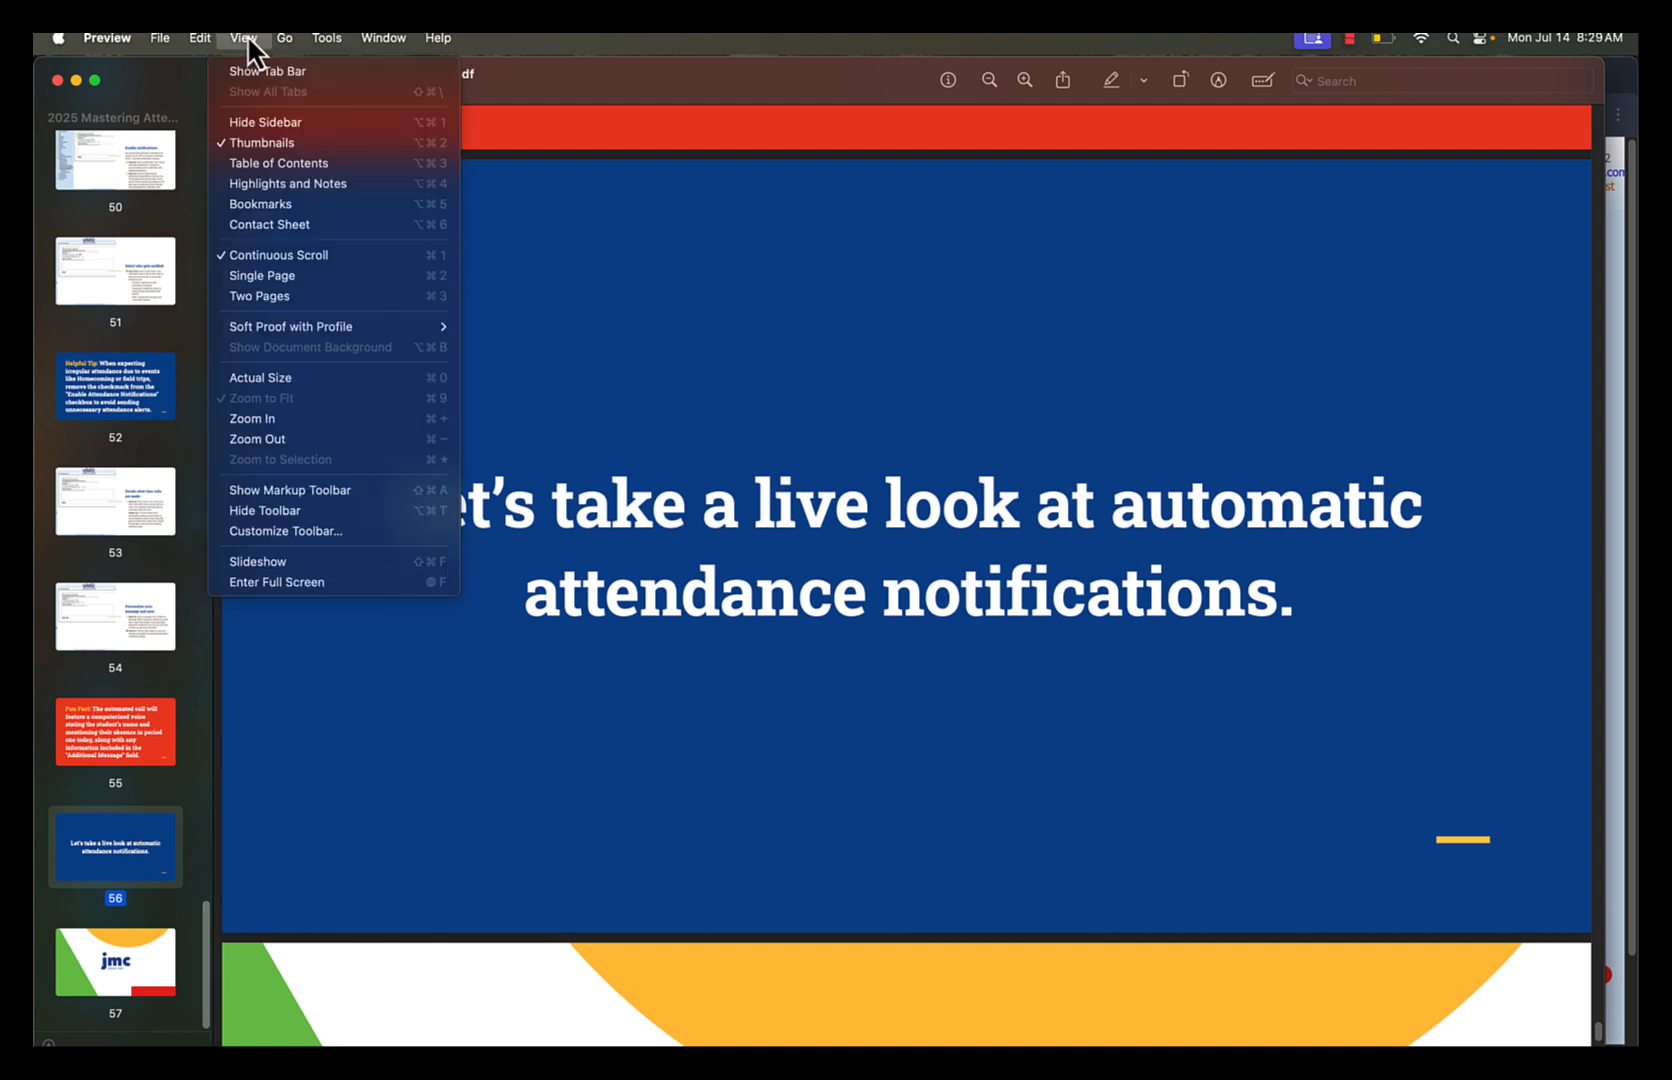
click(350, 585)
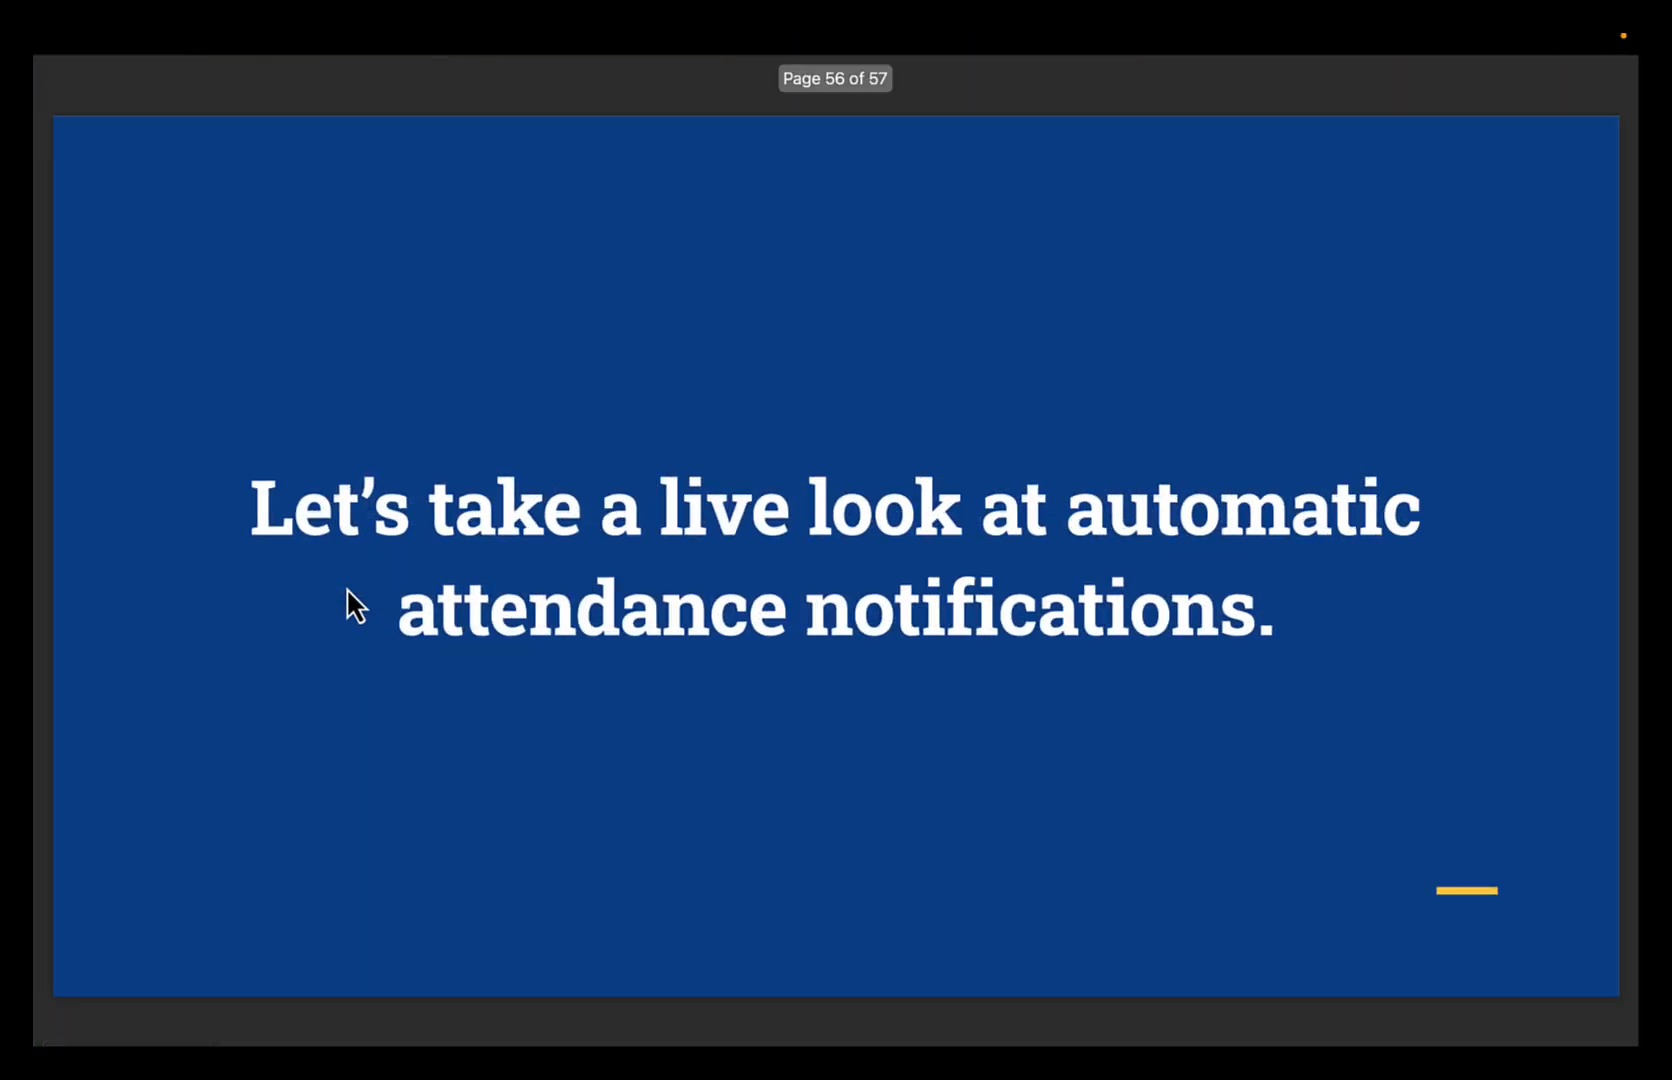